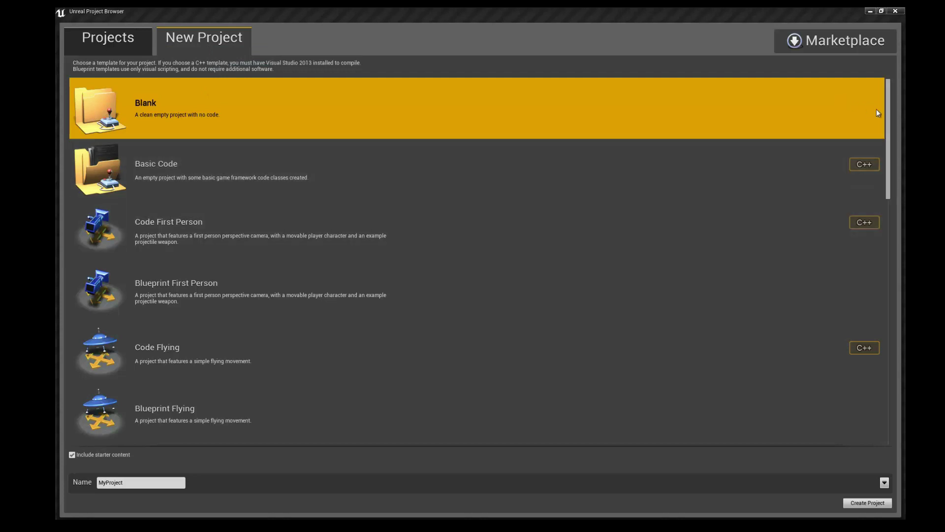
Create a project named MaterialTutorials from the Blueprint First Person template with starter content included
{"action": "scroll", "coordinate": [888, 163], "scroll_direction": "down", "scroll_amount": 3}
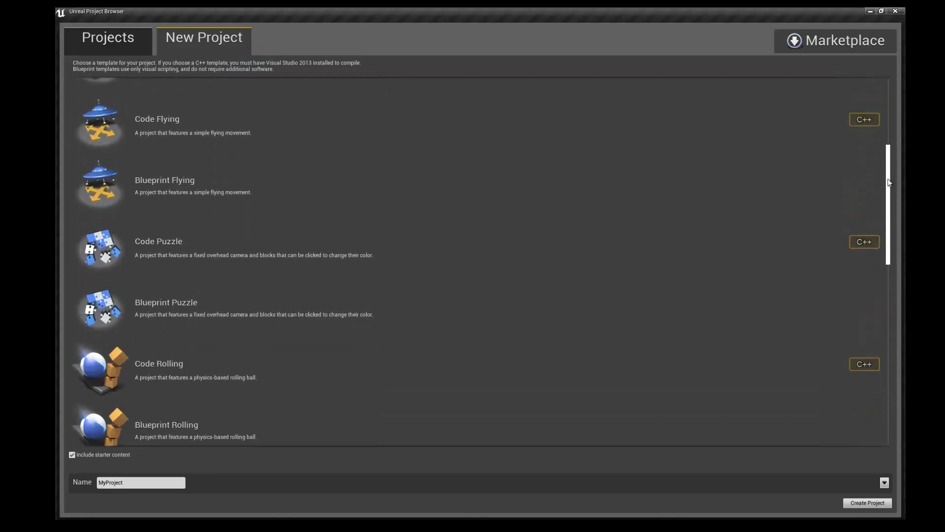
{"action": "scroll", "coordinate": [881, 148], "scroll_direction": "up", "scroll_amount": 3}
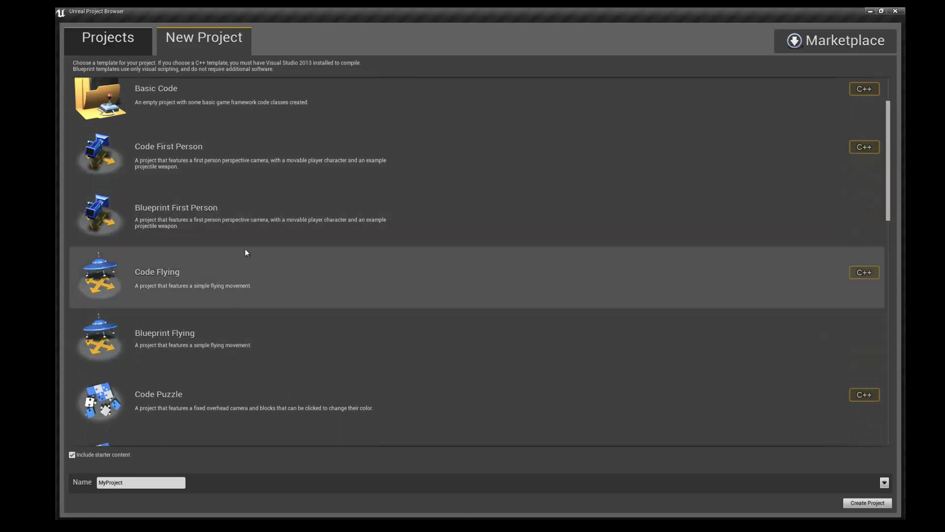
{"action": "left_click", "coordinate": [207, 212]}
{"action": "left_click_drag", "start_coordinate": [142, 484], "coordinate": [56, 483]}
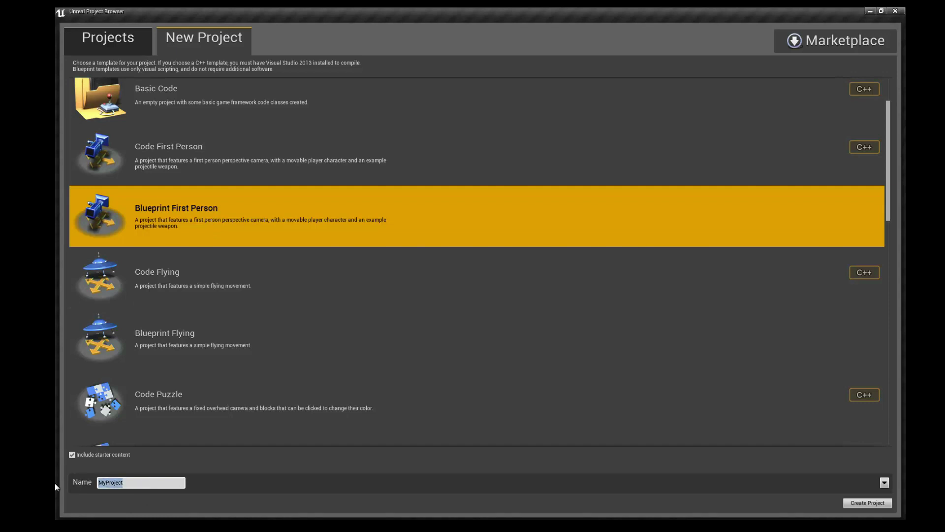
{"action": "type", "text": "MaterialTutorials"}
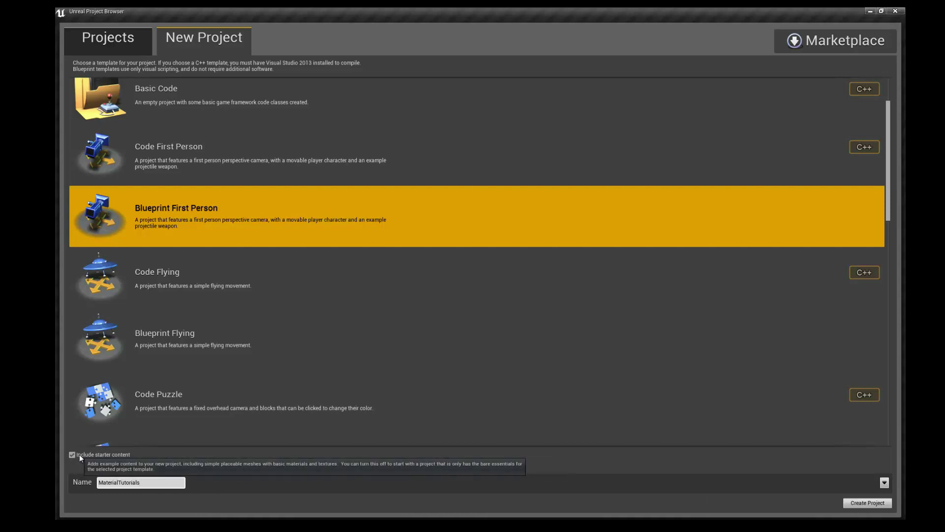
{"action": "left_click", "coordinate": [853, 502]}
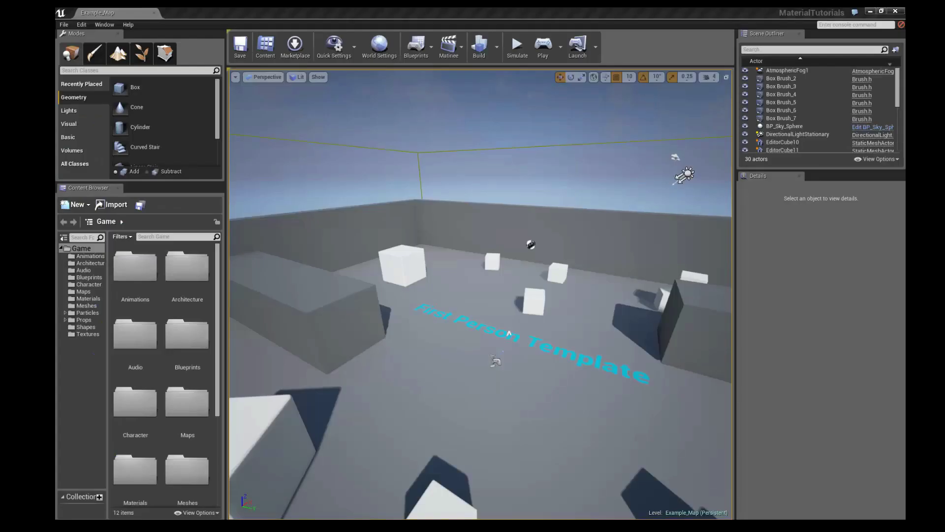
Create a new level from the Default level template
{"action": "right_click_drag", "start_coordinate": [352, 339], "coordinate": [561, 300]}
{"action": "right_click_drag", "start_coordinate": [487, 303], "coordinate": [428, 329]}
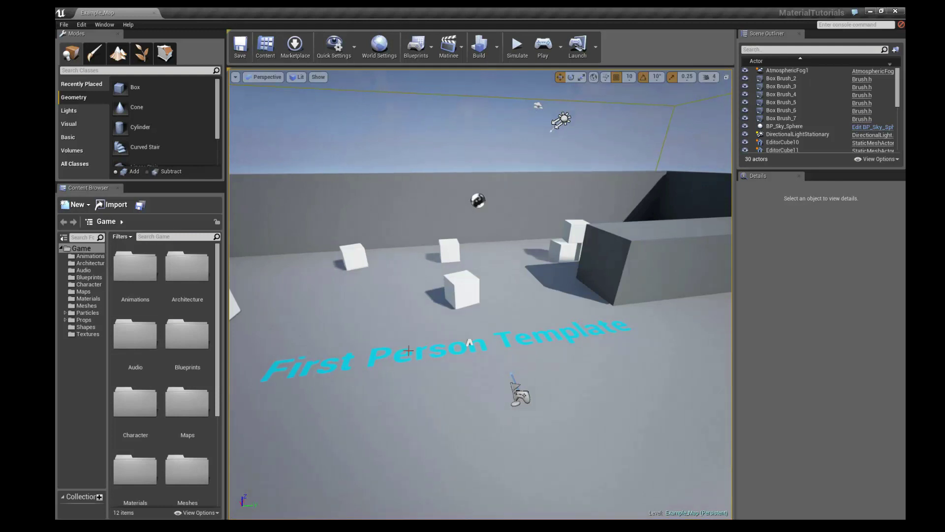
{"action": "mouse_move", "coordinate": [453, 348]}
{"action": "right_mouse_down"}
{"action": "mouse_move", "coordinate": [457, 338]}
{"action": "mouse_move", "coordinate": [445, 344]}
{"action": "right_mouse_up"}
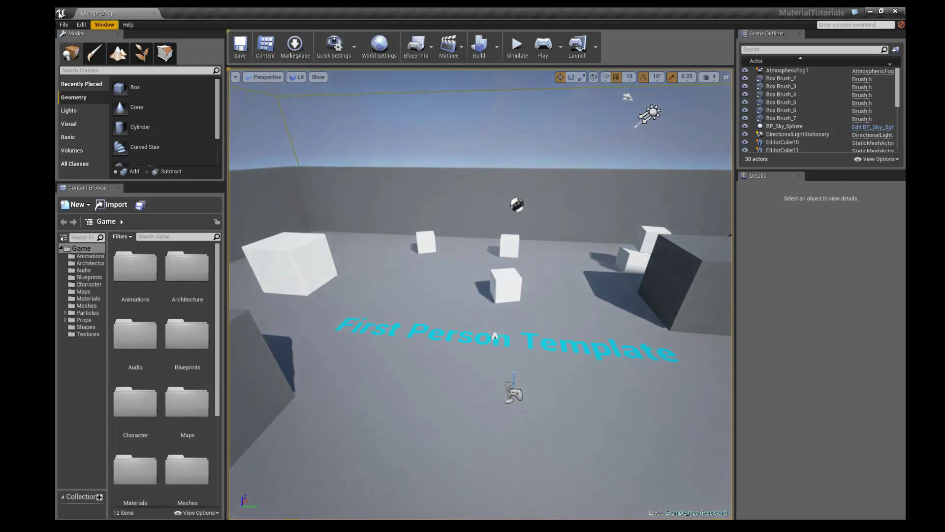
{"action": "left_click", "coordinate": [65, 25]}
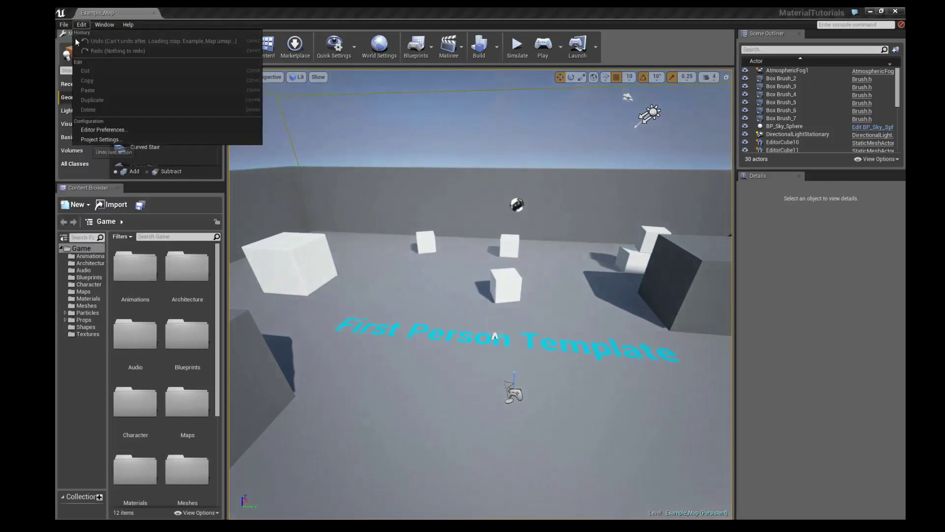
{"action": "left_click", "coordinate": [69, 42]}
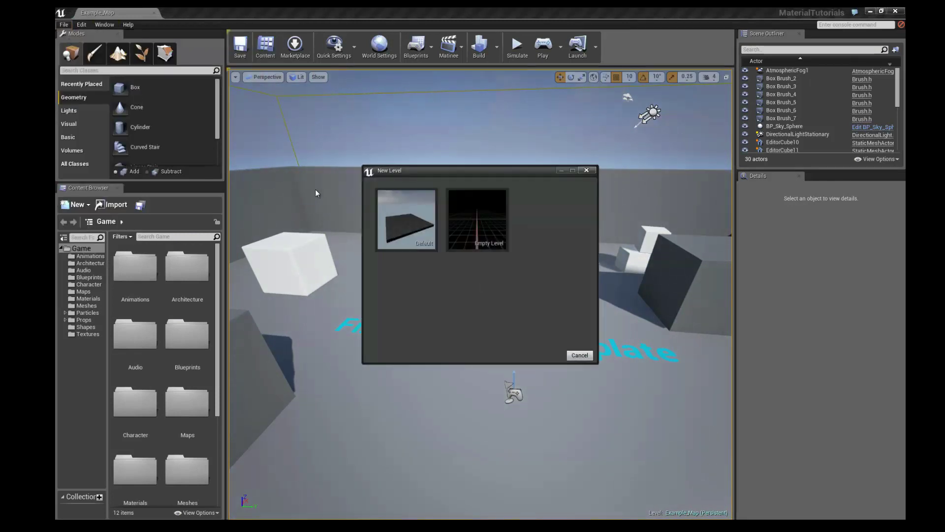
{"action": "left_click", "coordinate": [412, 218]}
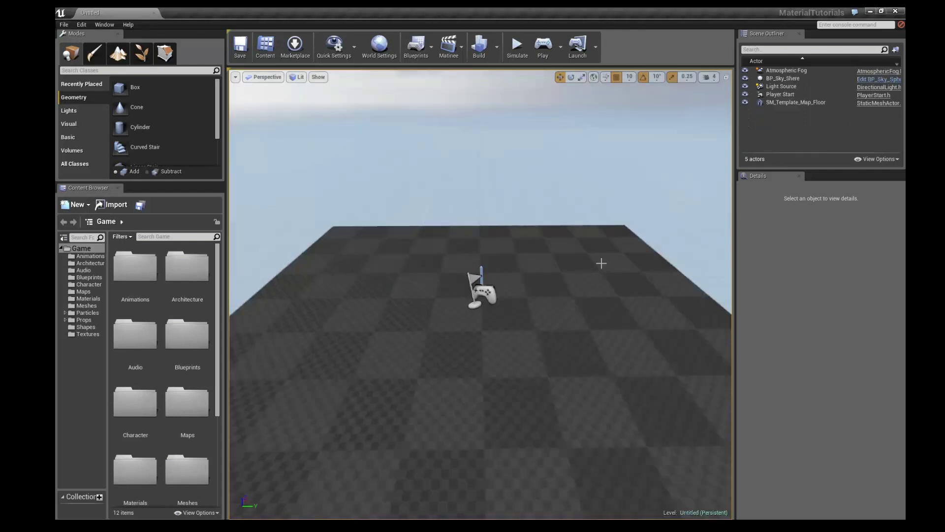
Select the new level's floor mesh and frame it in the viewport to view the whole platform
{"action": "key", "text": "s"}
{"action": "right_click_drag", "start_coordinate": [466, 225], "coordinate": [504, 212]}
{"action": "scroll", "coordinate": [500, 211], "scroll_direction": "down", "scroll_amount": 5}
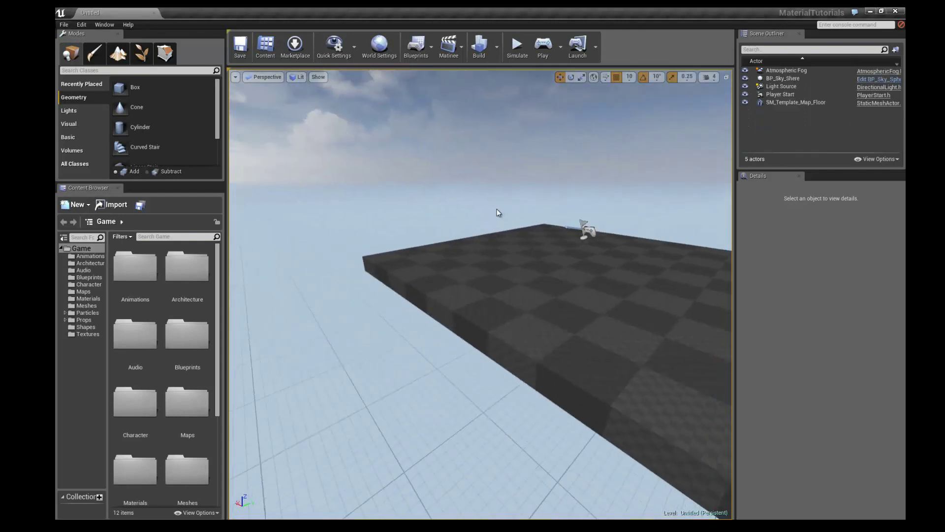
{"action": "left_click", "coordinate": [458, 272]}
{"action": "key", "text": "f"}
{"action": "scroll", "coordinate": [479, 232], "scroll_direction": "up", "scroll_amount": 6}
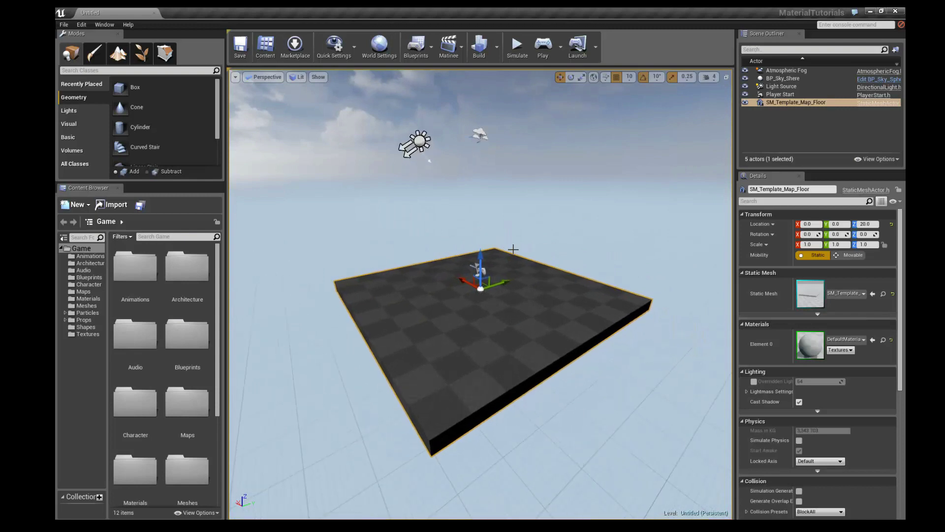
{"action": "right_click_drag", "start_coordinate": [442, 229], "coordinate": [498, 229]}
Inspect the level's default actors one by one: Light Source, Atmospheric Fog, Player Start and the floor mesh
{"action": "left_click", "coordinate": [405, 105]}
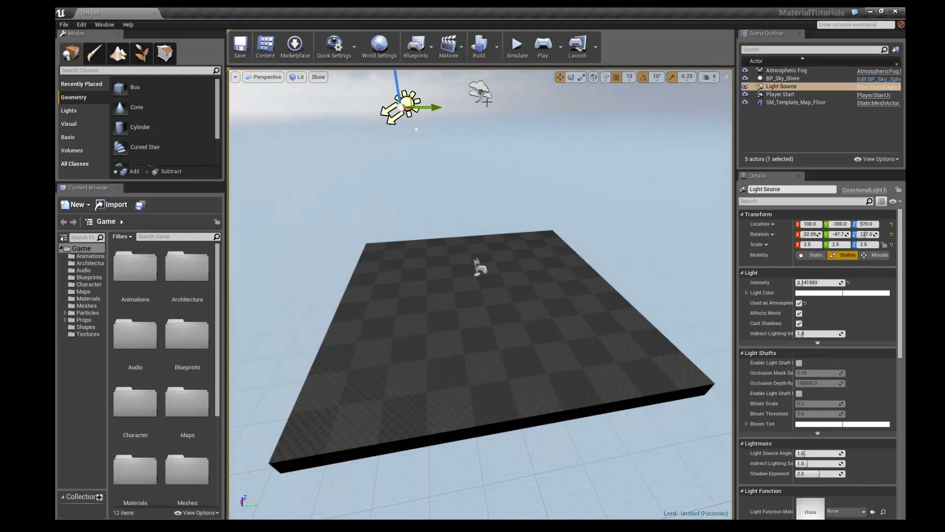
{"action": "left_click", "coordinate": [480, 92]}
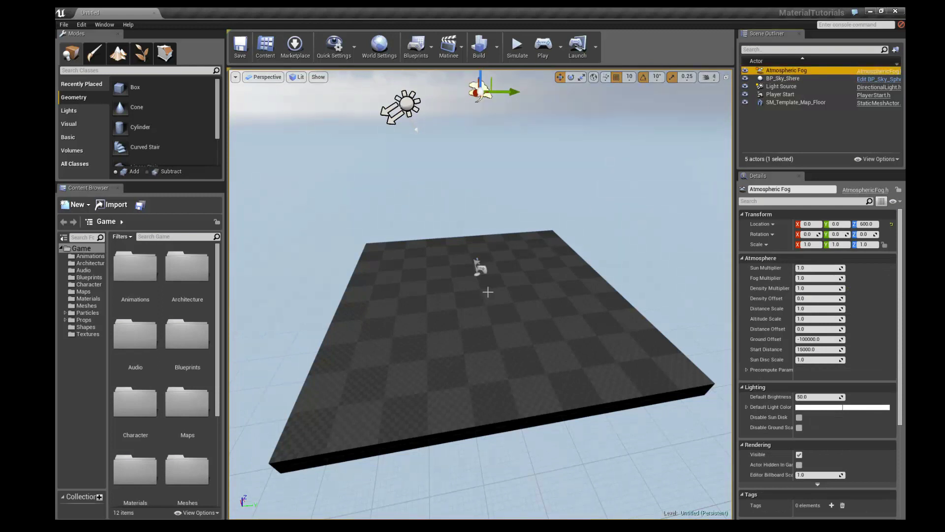
{"action": "left_click", "coordinate": [480, 268]}
{"action": "scroll", "coordinate": [468, 211], "scroll_direction": "up", "scroll_amount": 4}
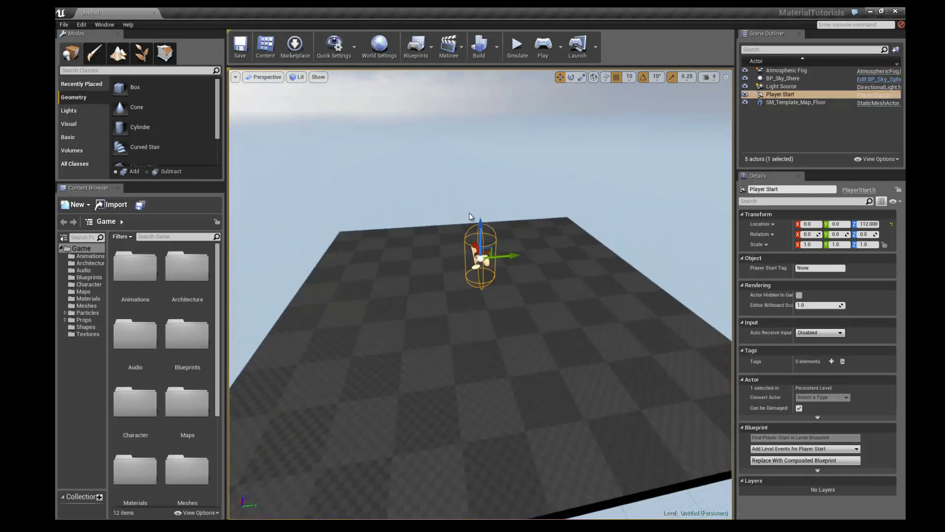
{"action": "scroll", "coordinate": [467, 197], "scroll_direction": "up", "scroll_amount": 2}
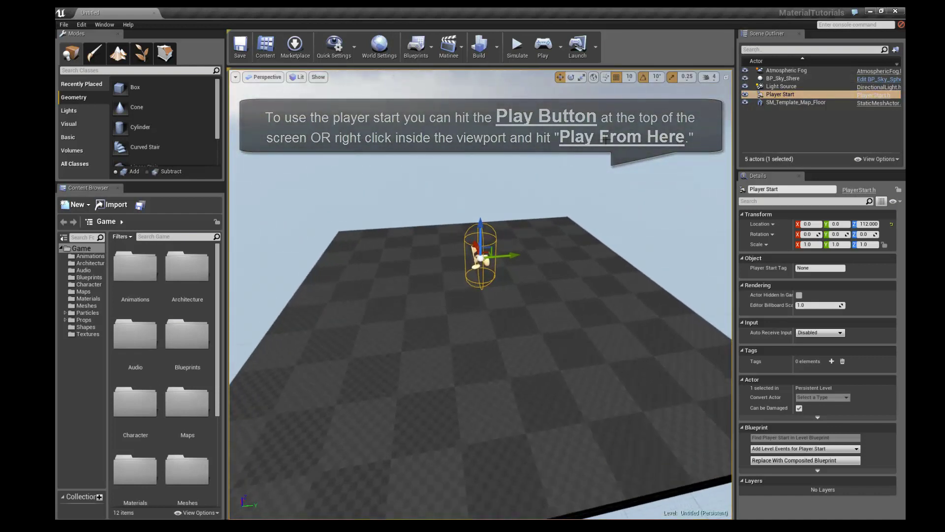
{"action": "left_click", "coordinate": [776, 103]}
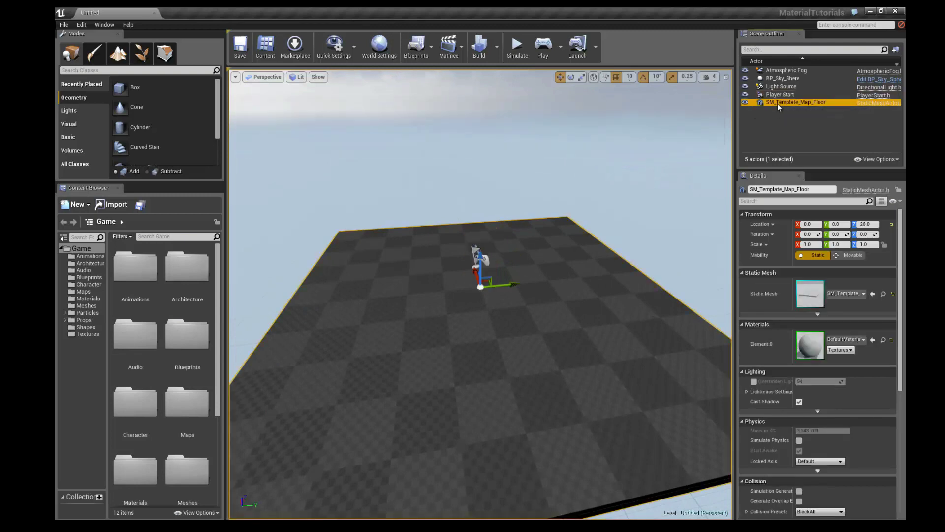
{"action": "left_click_drag", "start_coordinate": [574, 229], "coordinate": [539, 210], "text": "alt"}
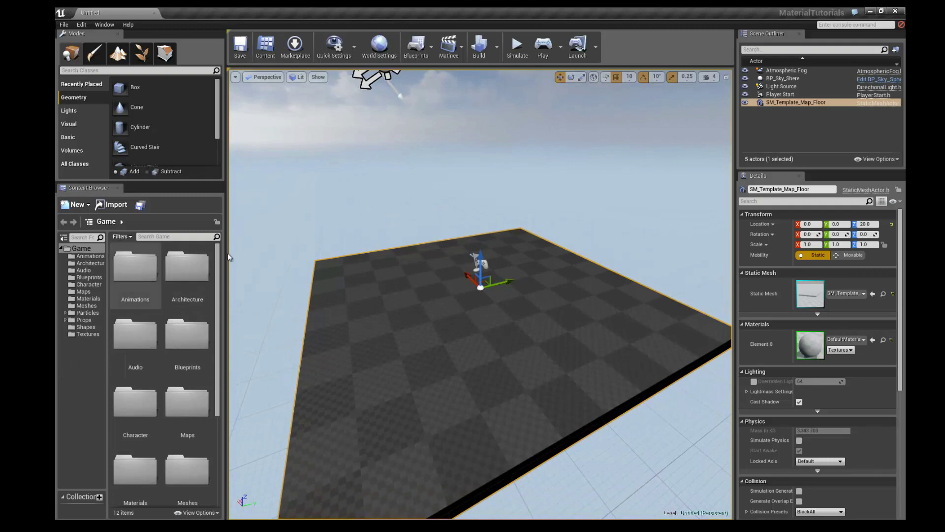
Widen the Content Browser so the Game folder tree and its folder thumbnails have more room
{"action": "left_click_drag", "start_coordinate": [229, 212], "coordinate": [350, 212]}
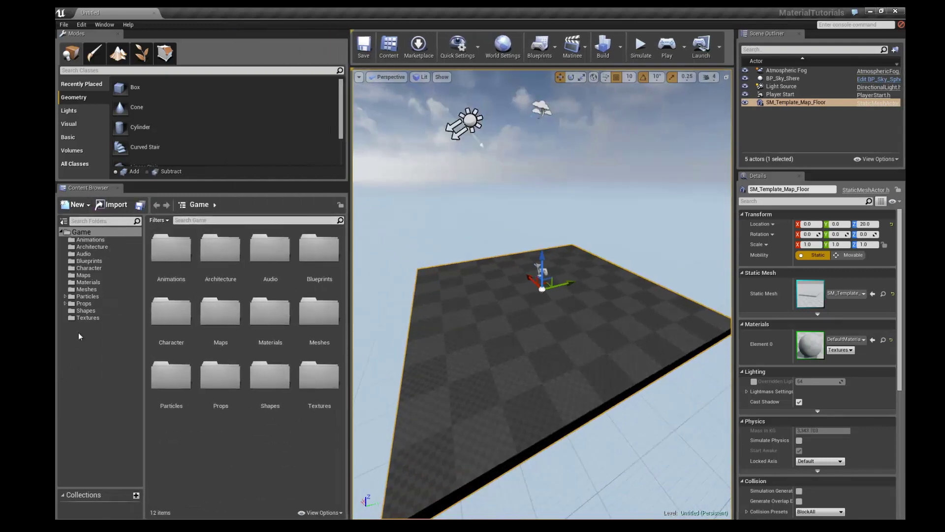
{"action": "left_click", "coordinate": [61, 233]}
{"action": "left_click", "coordinate": [61, 232]}
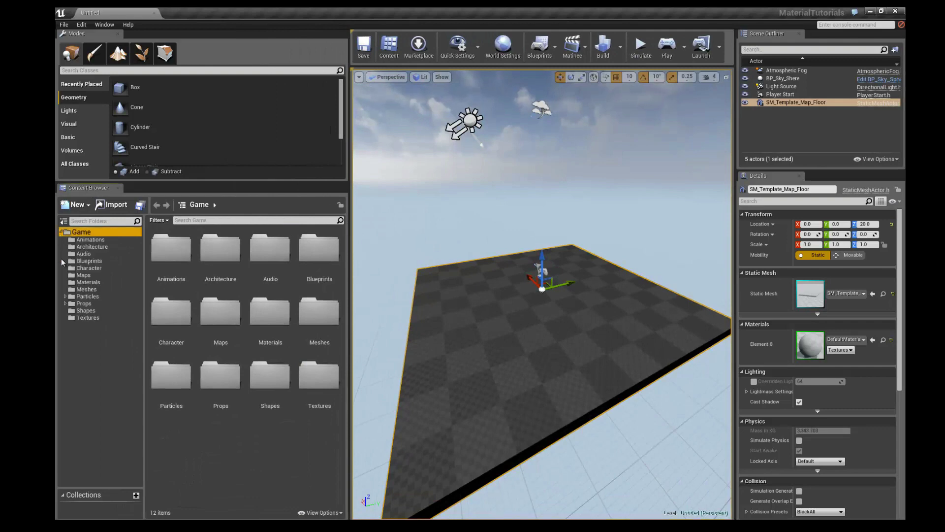
{"action": "right_click", "coordinate": [81, 336]}
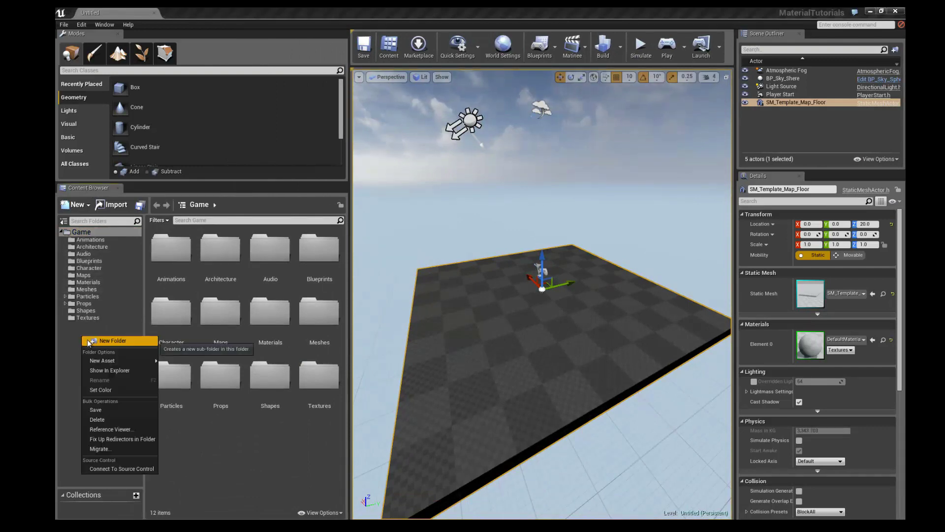
{"action": "left_click", "coordinate": [86, 205]}
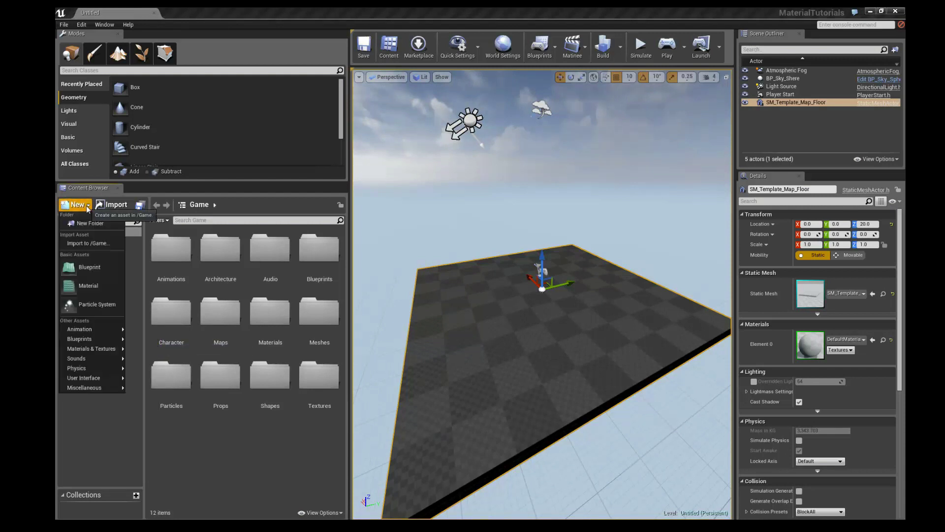
{"action": "left_click", "coordinate": [74, 436]}
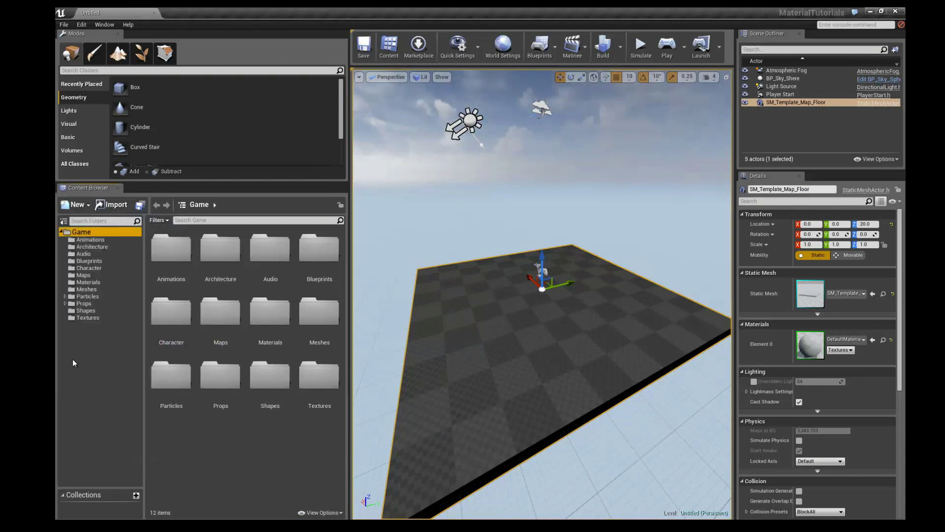
Create a new folder named MaterialTut inside the Game folder
{"action": "right_click", "coordinate": [81, 339]}
{"action": "left_click", "coordinate": [95, 346]}
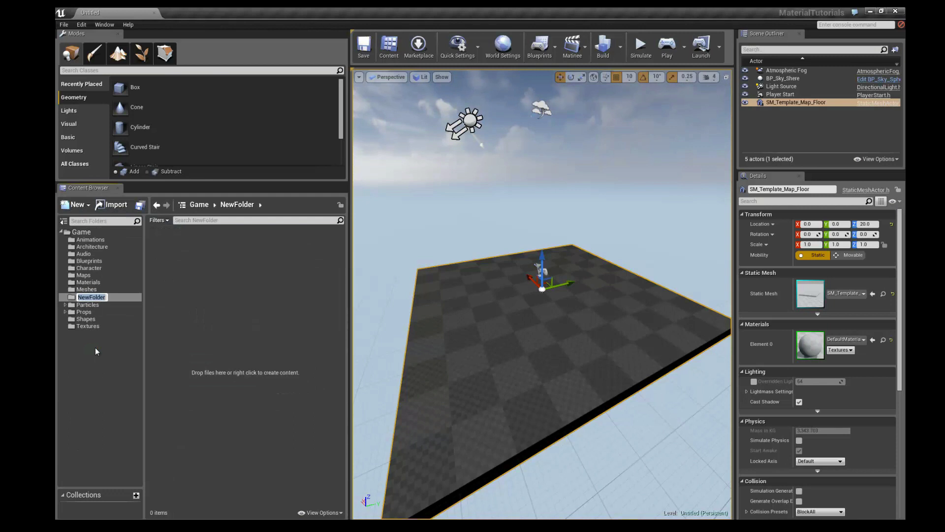
{"action": "type", "text": "Materi"}
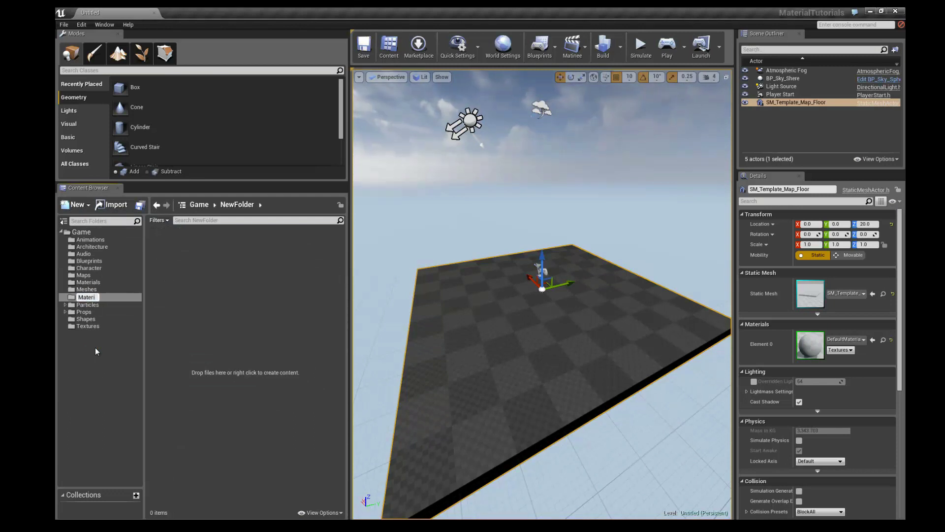
{"action": "type", "text": "alTu"}
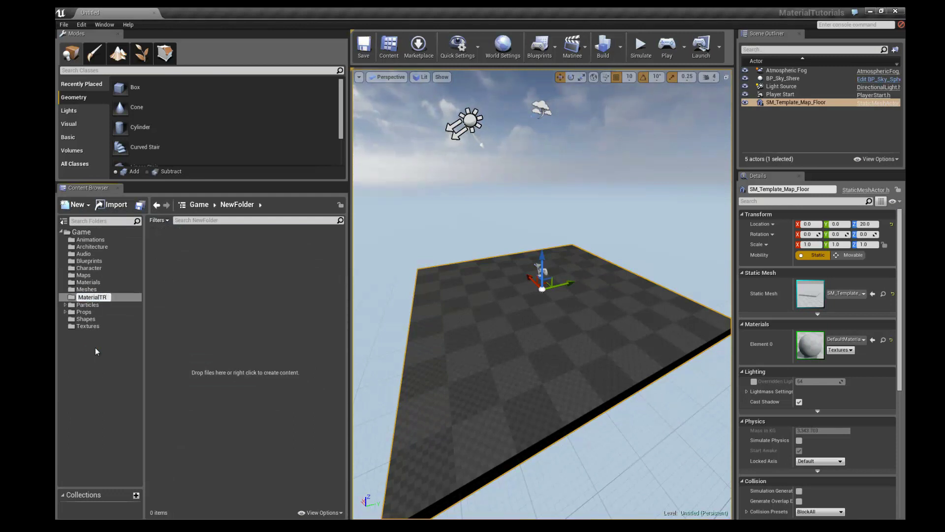
{"action": "type", "text": "t"}
{"action": "key", "text": "Return"}
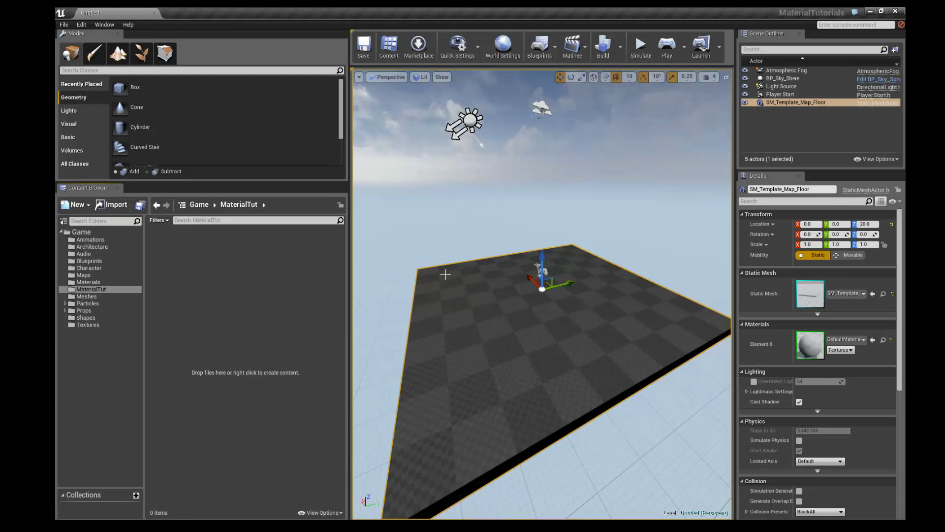
Place the SM_MatPreviewMesh_02 mesh from the Props folder on the floor at about X -70, Y 0, Z 20
{"action": "scroll", "coordinate": [458, 213], "scroll_direction": "up", "scroll_amount": 3}
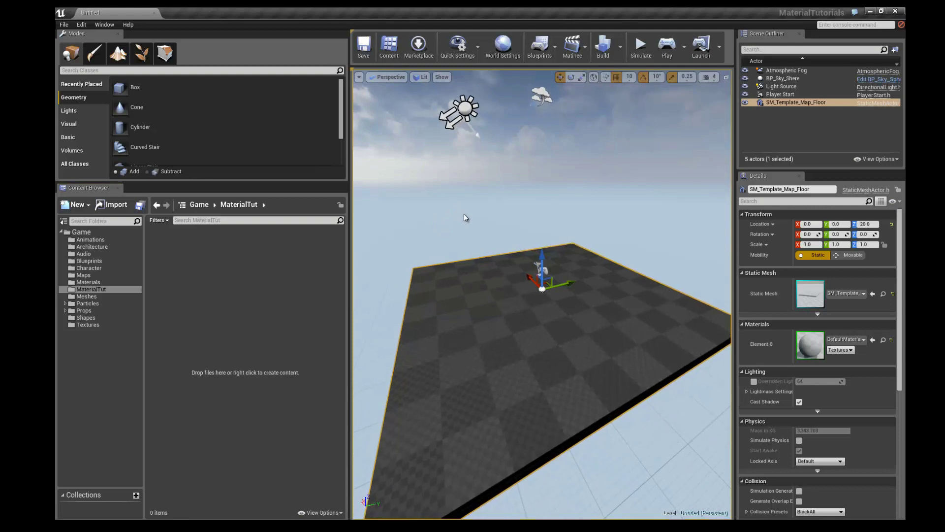
{"action": "scroll", "coordinate": [460, 214], "scroll_direction": "up", "scroll_amount": 5}
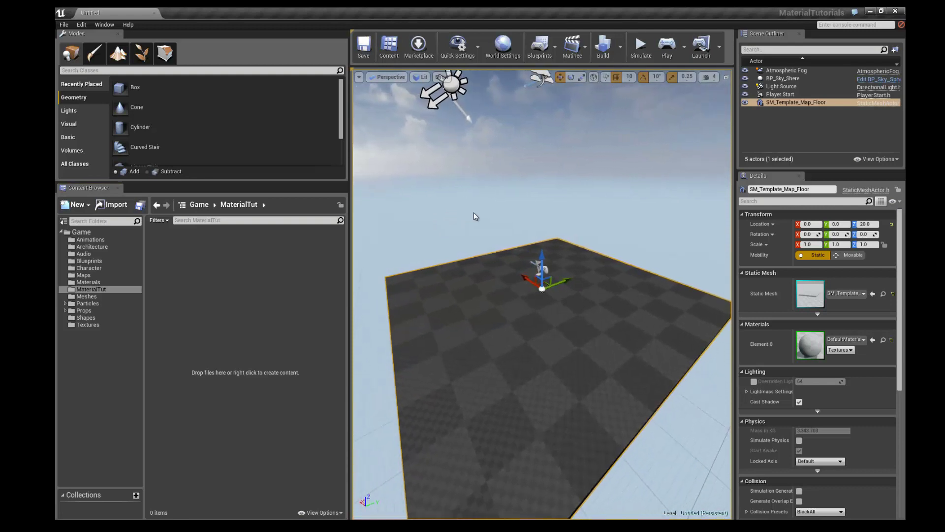
{"action": "scroll", "coordinate": [500, 243], "scroll_direction": "up", "scroll_amount": 3}
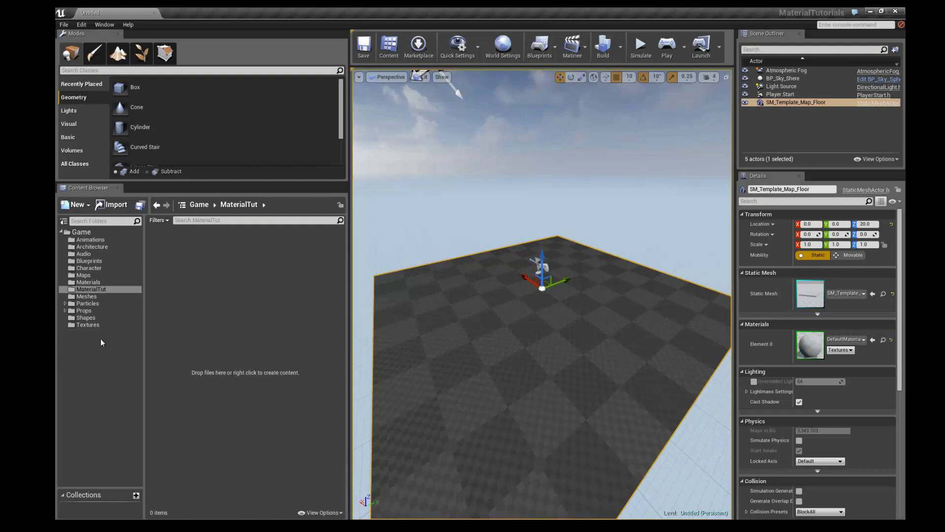
{"action": "left_click", "coordinate": [91, 311]}
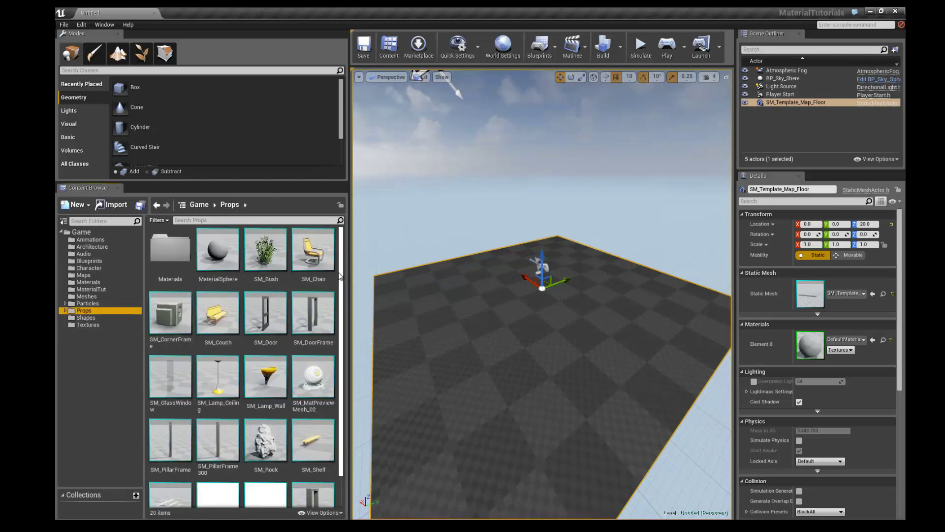
{"action": "scroll", "coordinate": [320, 325], "scroll_direction": "down", "scroll_amount": 1}
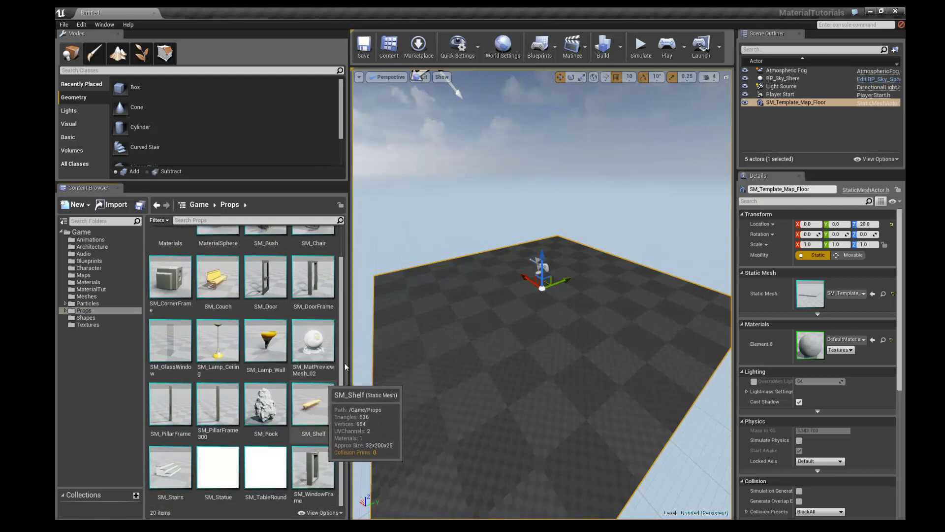
{"action": "left_click_drag", "start_coordinate": [308, 339], "coordinate": [552, 298]}
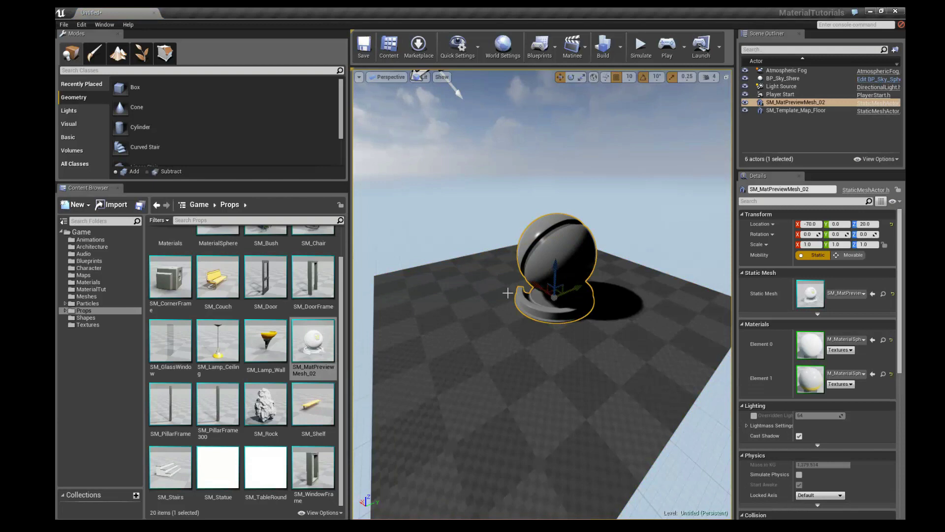
{"action": "left_click_drag", "start_coordinate": [481, 214], "coordinate": [441, 239], "text": "alt"}
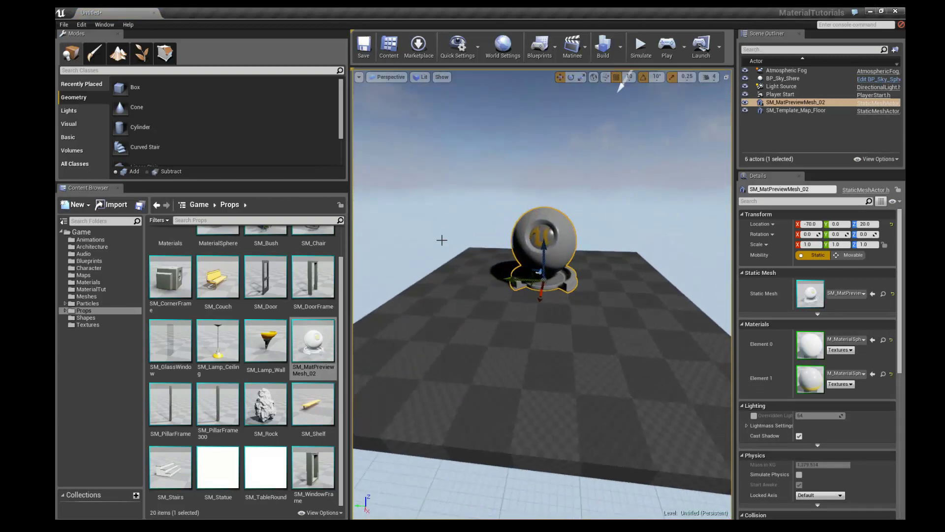
{"action": "mouse_move", "coordinate": [437, 206]}
{"action": "left_mouse_down", "text": "alt"}
{"action": "mouse_move", "coordinate": [472, 210]}
{"action": "mouse_move", "coordinate": [447, 210]}
{"action": "left_mouse_up", "text": "alt"}
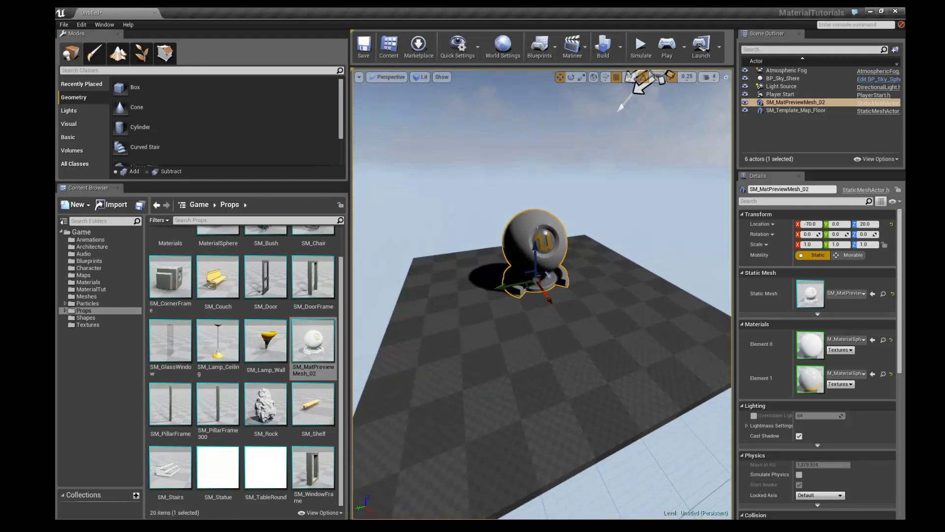
Focus the view on the preview mesh and narrow the Content Browser to enlarge the viewport
{"action": "left_click", "coordinate": [507, 199]}
{"action": "left_click", "coordinate": [515, 217]}
{"action": "key", "text": "f"}
{"action": "scroll", "coordinate": [561, 208], "scroll_direction": "up", "scroll_amount": 2}
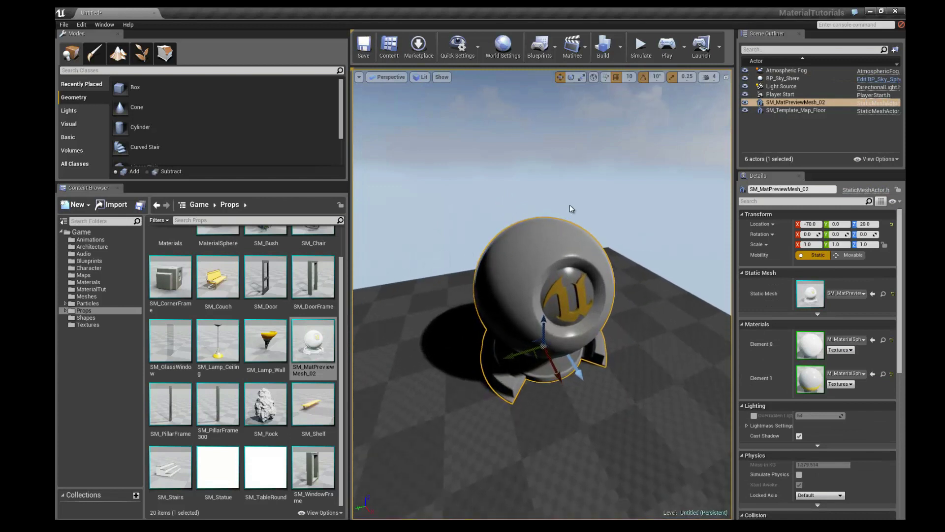
{"action": "scroll", "coordinate": [561, 194], "scroll_direction": "down", "scroll_amount": 2}
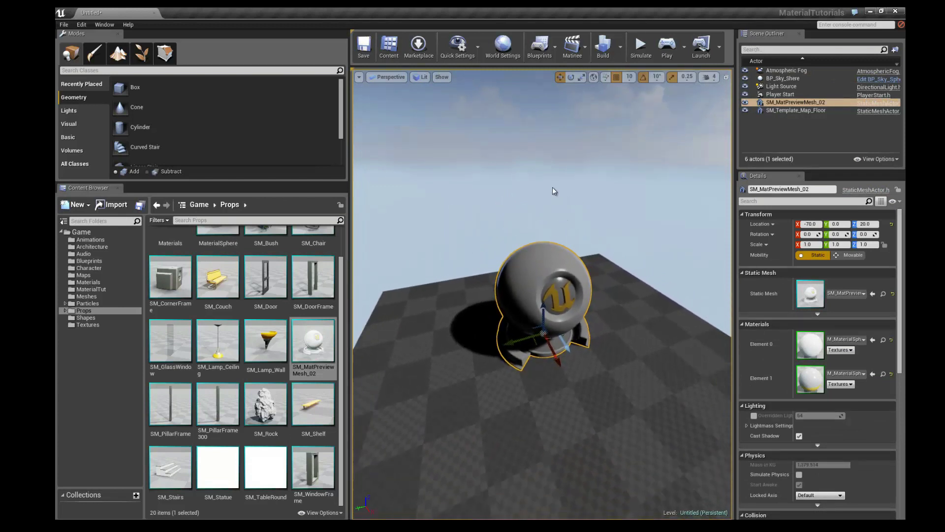
{"action": "left_click_drag", "start_coordinate": [565, 196], "coordinate": [561, 192], "text": "alt"}
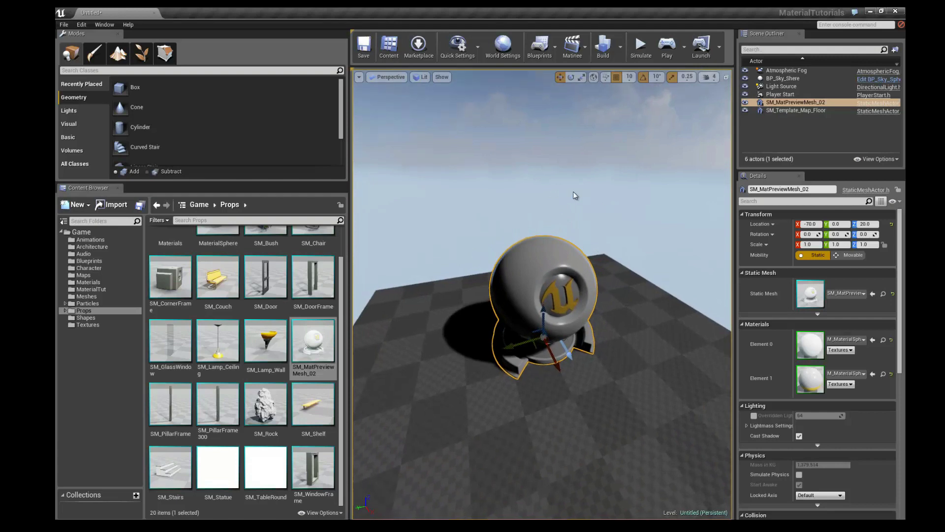
{"action": "left_click_drag", "start_coordinate": [440, 196], "coordinate": [577, 191], "text": "alt"}
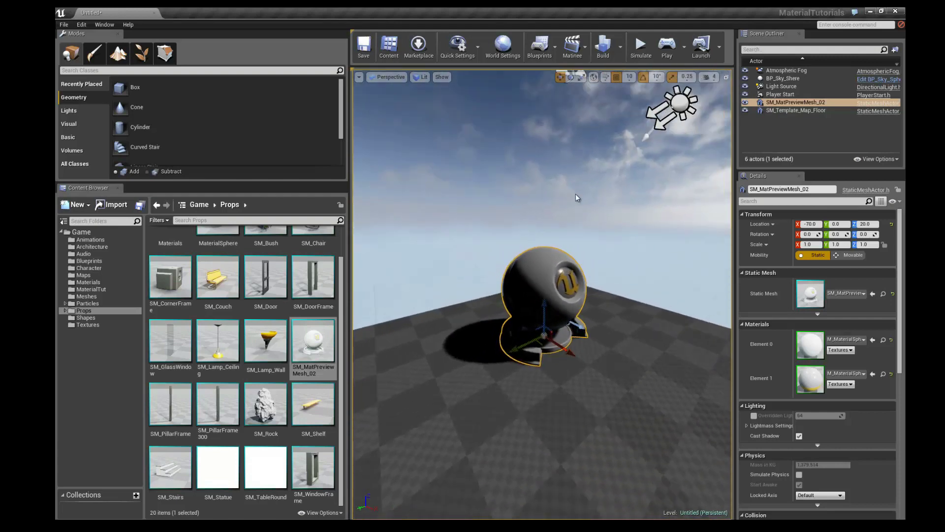
{"action": "left_click_drag", "start_coordinate": [350, 248], "coordinate": [289, 247]}
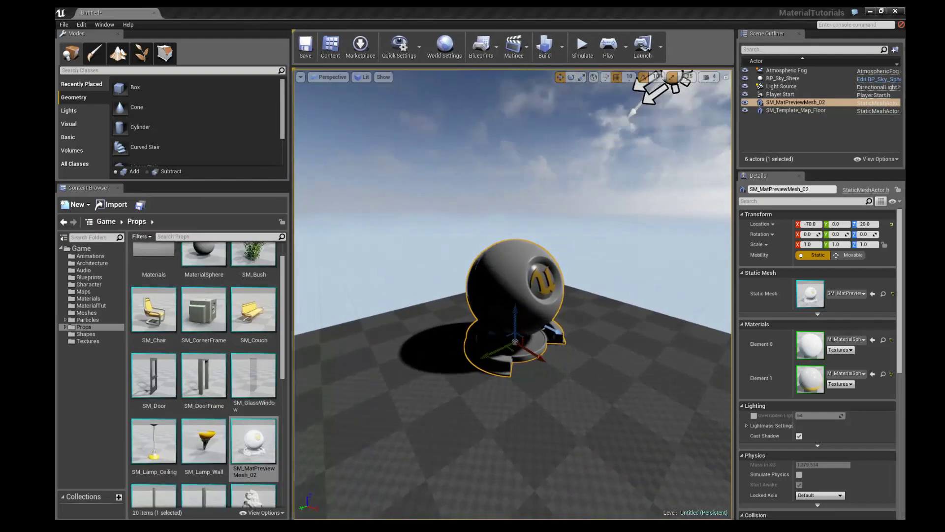
{"action": "scroll", "coordinate": [630, 252], "scroll_direction": "down", "scroll_amount": 4}
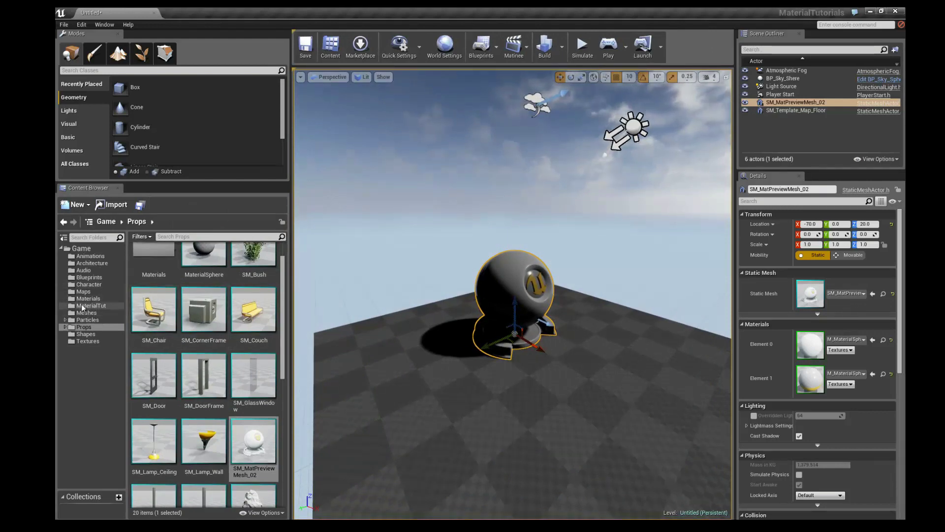
Create a new Material asset in the MaterialTut folder
{"action": "left_click", "coordinate": [86, 306]}
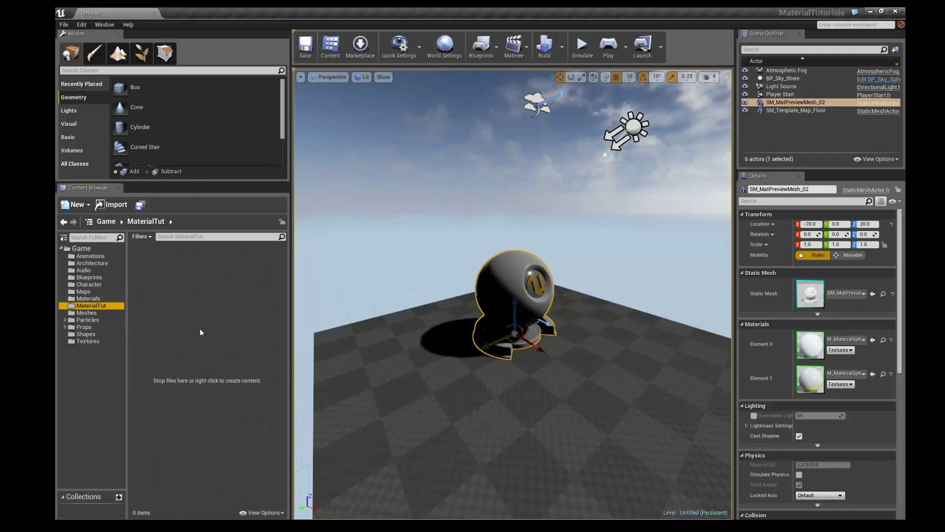
{"action": "left_click", "coordinate": [173, 263]}
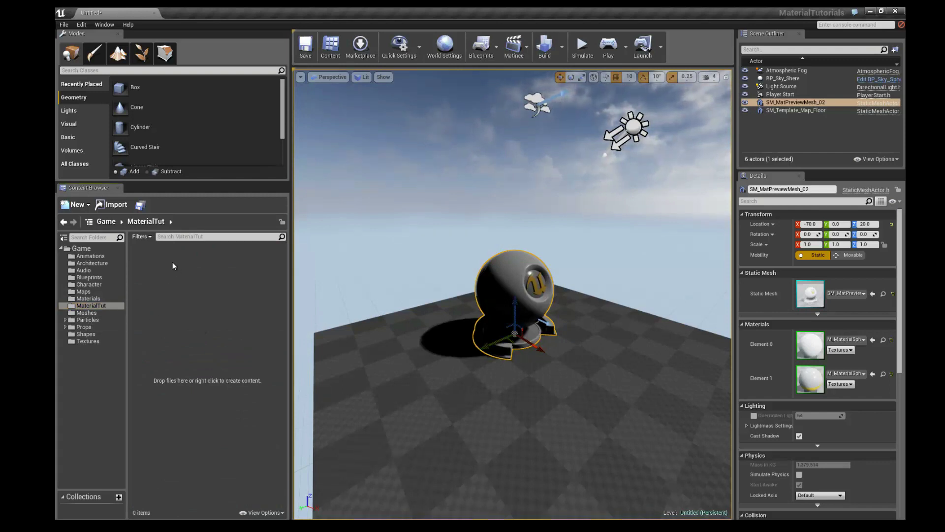
{"action": "left_click", "coordinate": [89, 205]}
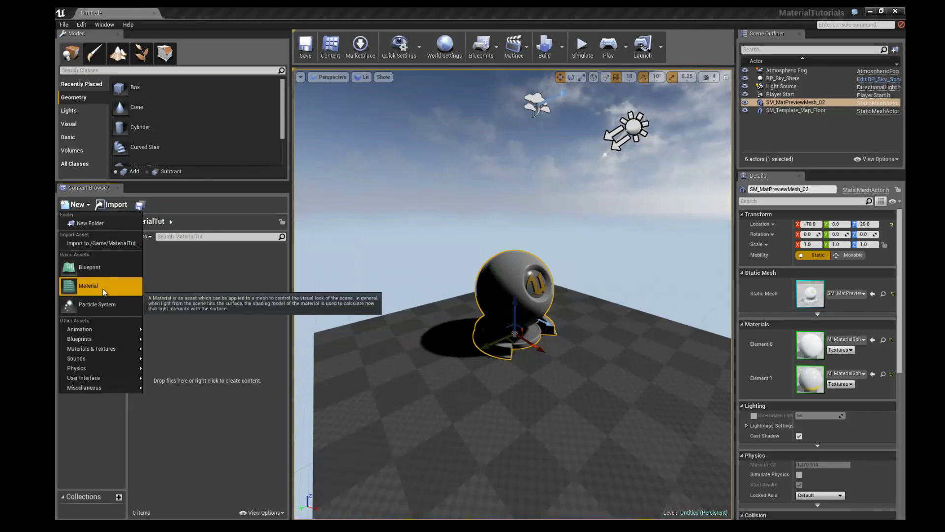
{"action": "mouse_move", "coordinate": [112, 350]}
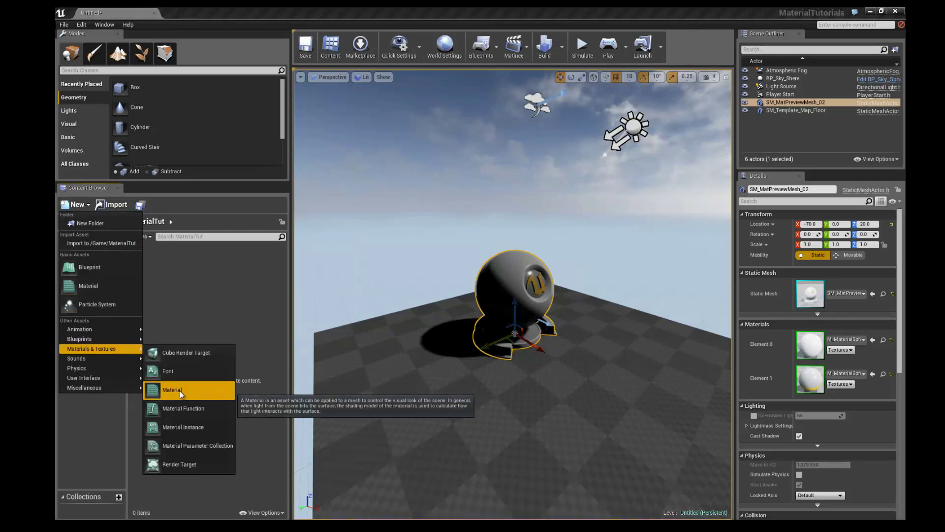
{"action": "left_click", "coordinate": [186, 279]}
{"action": "right_click", "coordinate": [186, 279]}
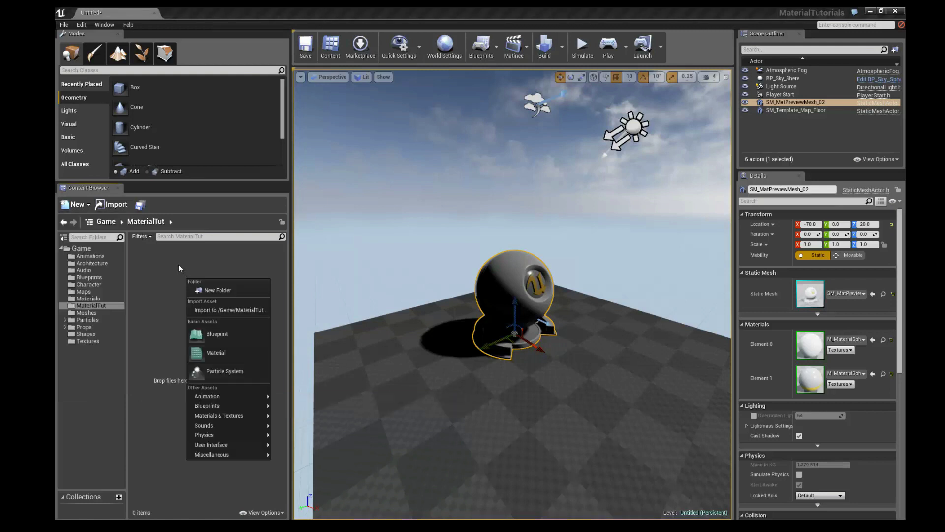
{"action": "left_click", "coordinate": [220, 352]}
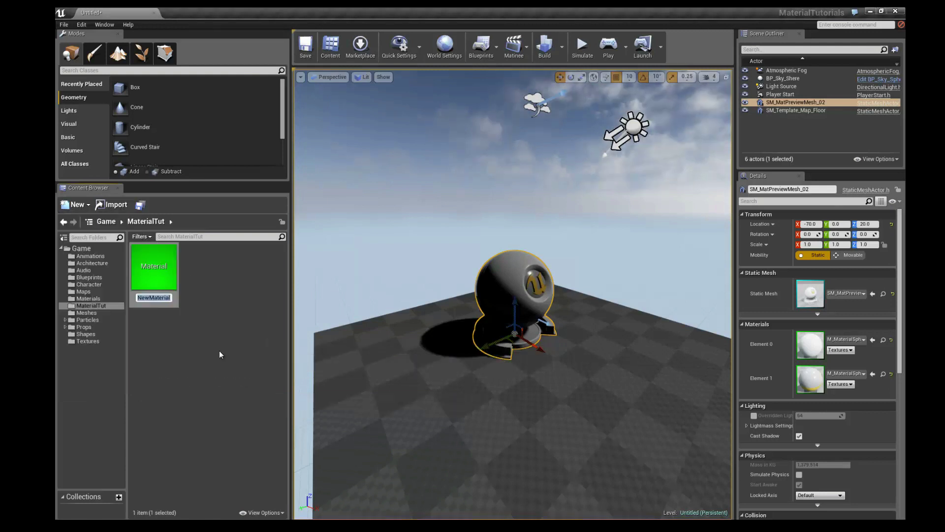
Name the new material M_MaterialTut
{"action": "type", "text": "M_"}
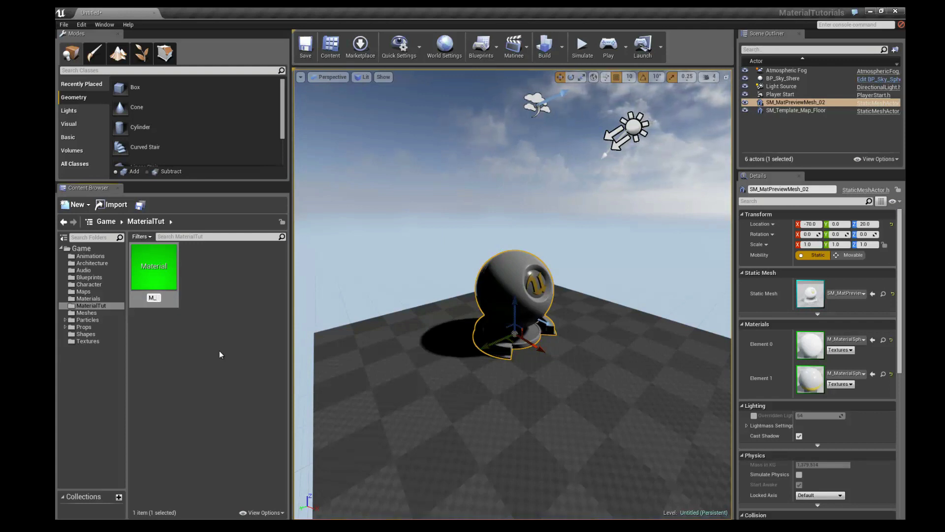
{"action": "type", "text": "Ma"}
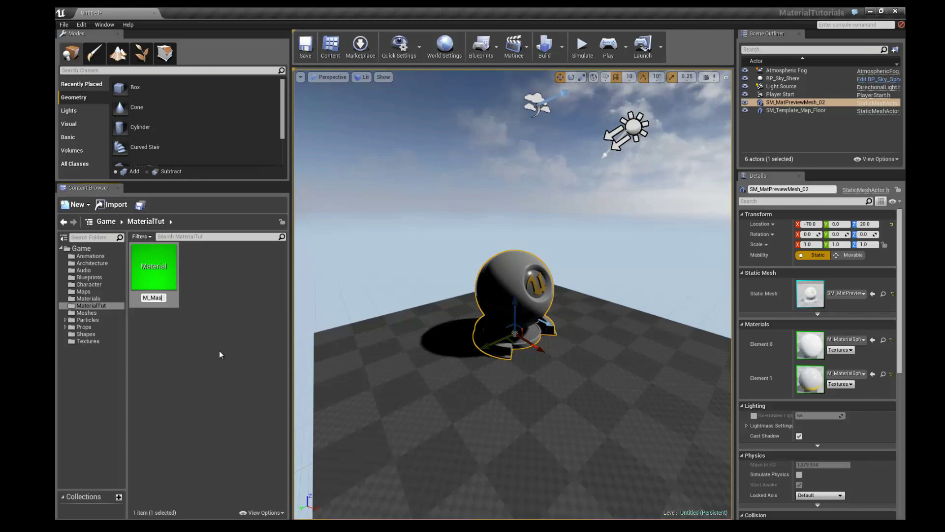
{"action": "type", "text": "te"}
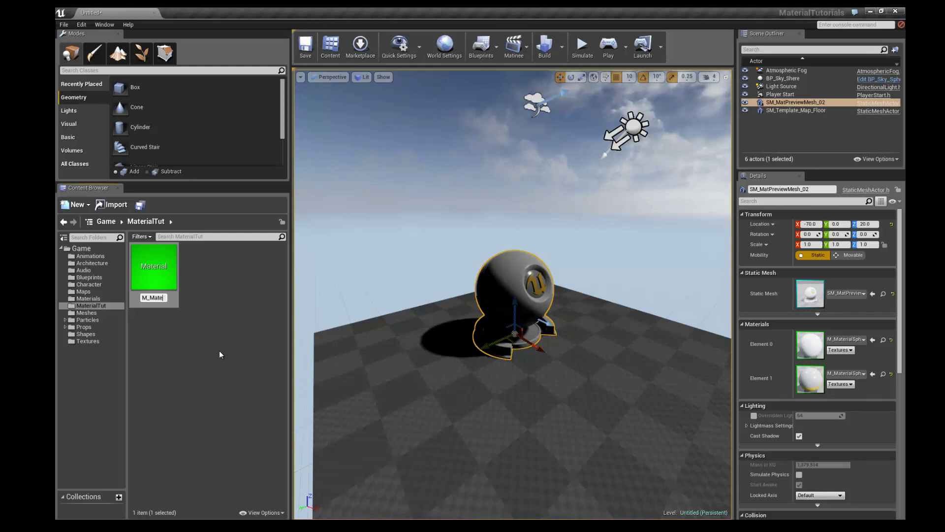
{"action": "type", "text": "rialTut"}
{"action": "key", "text": "Return"}
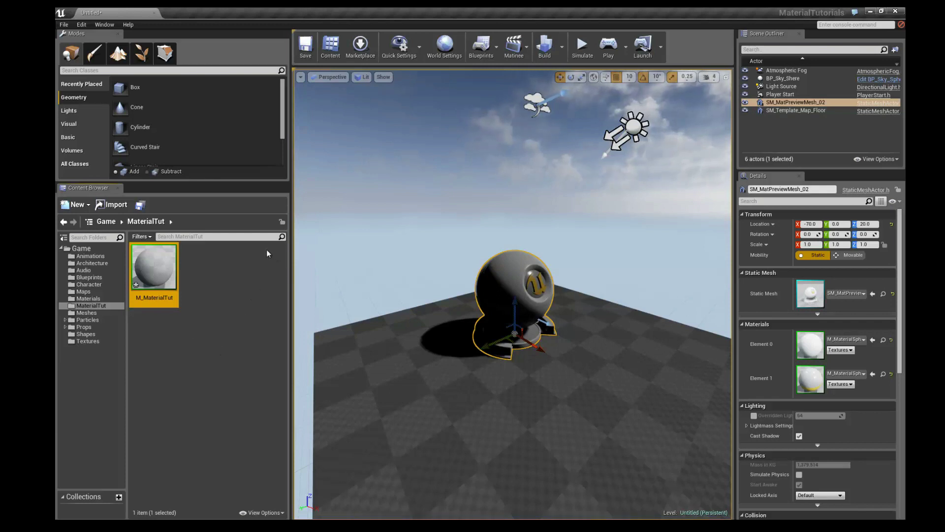
Select the floor mesh SM_Template_Map_Floor in the level
{"action": "right_click_drag", "start_coordinate": [389, 216], "coordinate": [380, 238]}
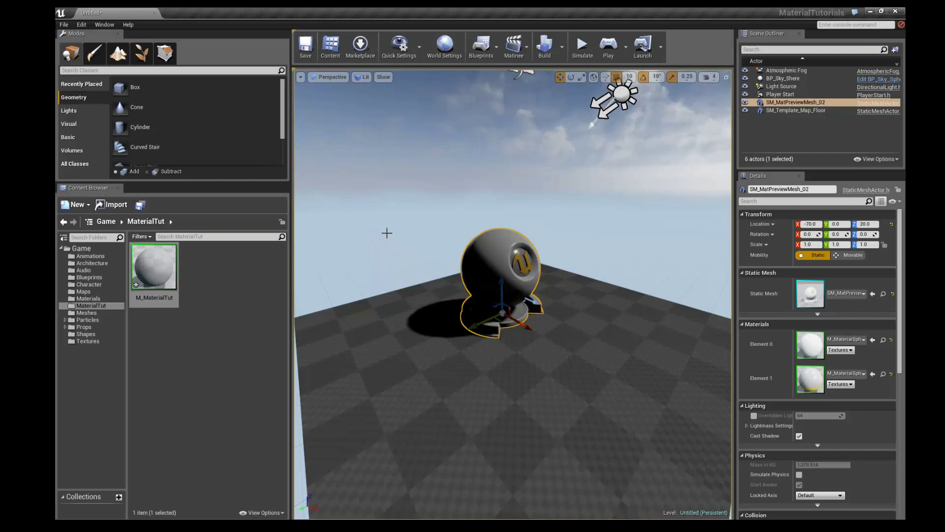
{"action": "right_click_drag", "start_coordinate": [386, 232], "coordinate": [392, 232]}
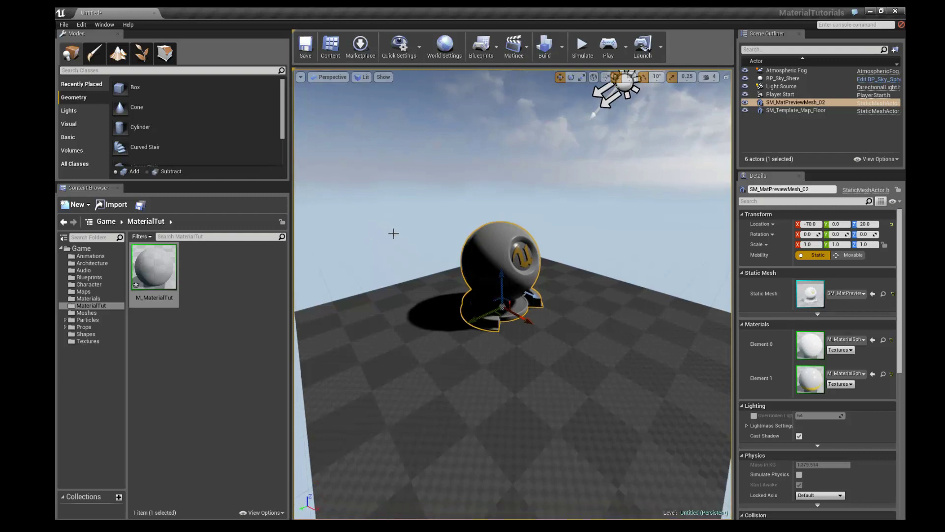
{"action": "left_click", "coordinate": [391, 323]}
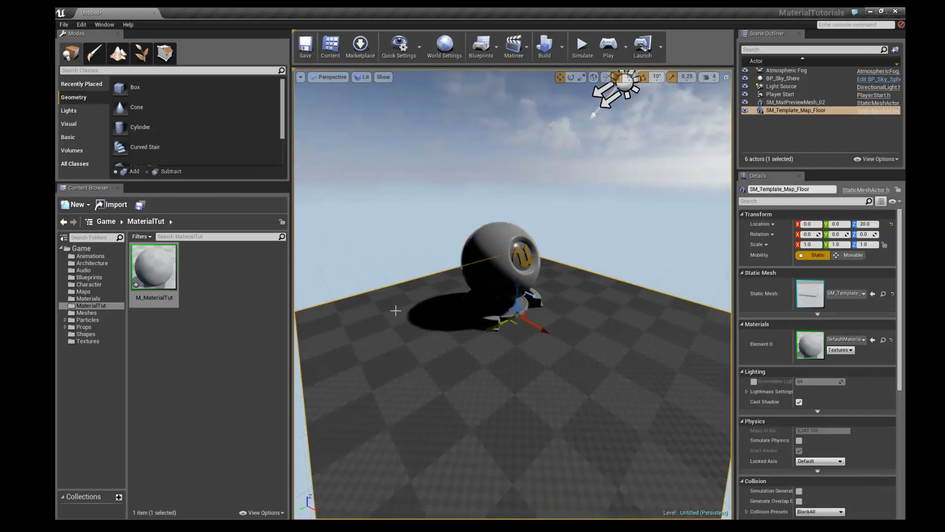
{"action": "right_click_drag", "start_coordinate": [405, 265], "coordinate": [409, 258]}
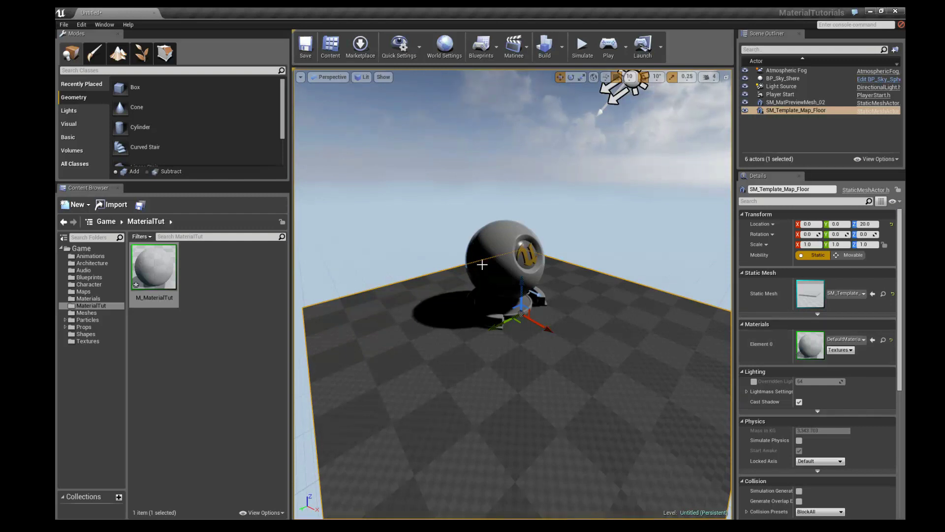
{"action": "right_click_drag", "start_coordinate": [446, 207], "coordinate": [446, 207]}
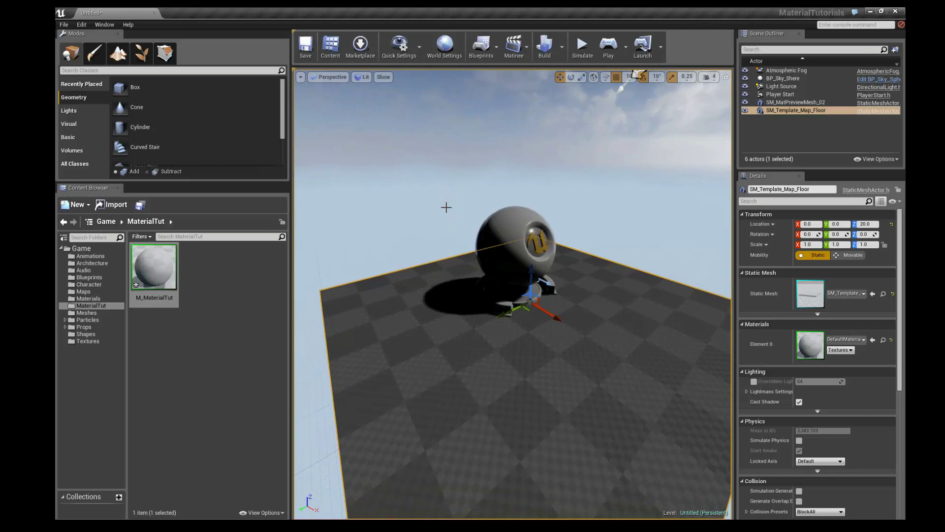
{"action": "left_click", "coordinate": [148, 273]}
{"action": "left_click_drag", "start_coordinate": [149, 272], "coordinate": [445, 325]}
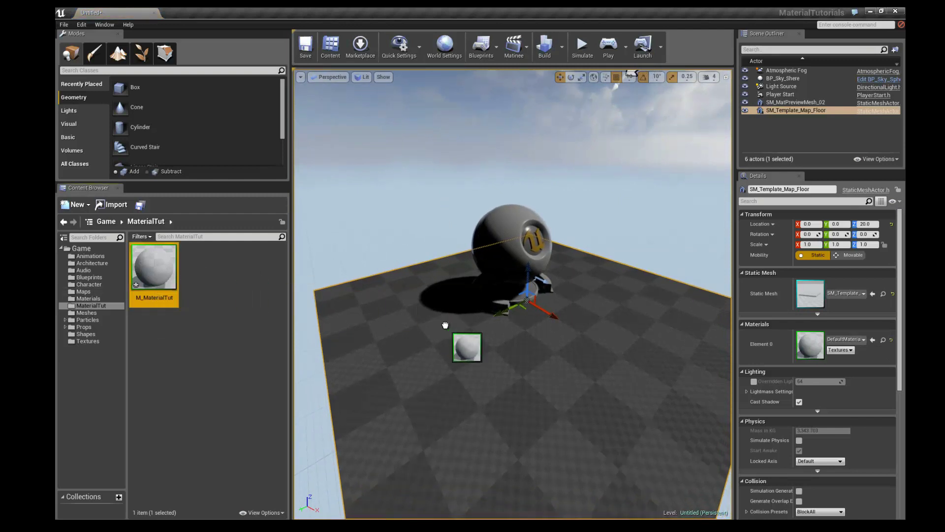
{"action": "left_click_drag", "start_coordinate": [445, 324], "coordinate": [169, 281]}
{"action": "right_click_drag", "start_coordinate": [439, 325], "coordinate": [439, 325]}
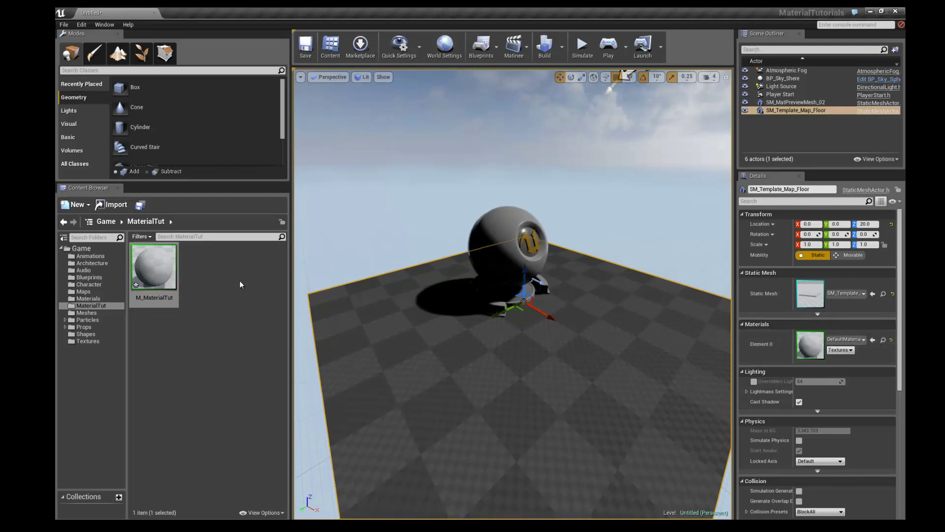
Assign M_MaterialTut to the floor mesh's Element 0 material slot
{"action": "left_click", "coordinate": [872, 339]}
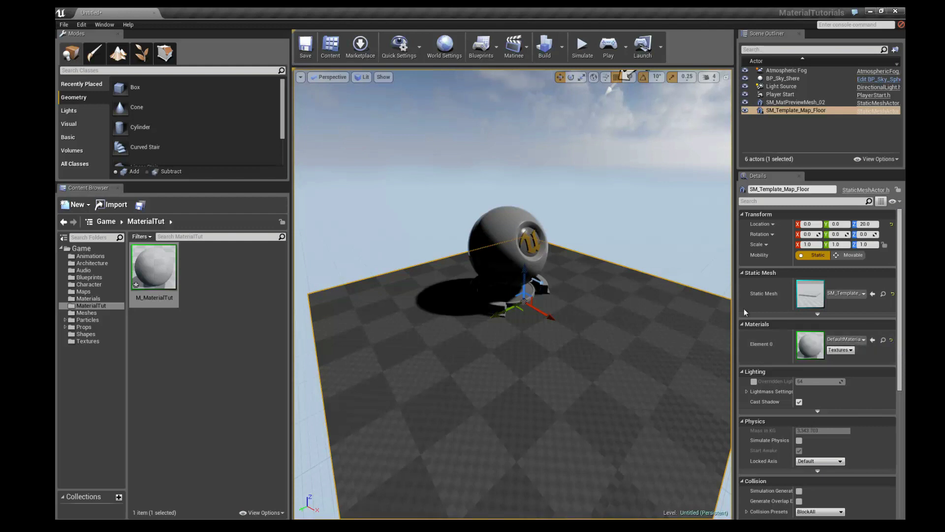
{"action": "left_click", "coordinate": [154, 273]}
{"action": "left_click", "coordinate": [872, 340]}
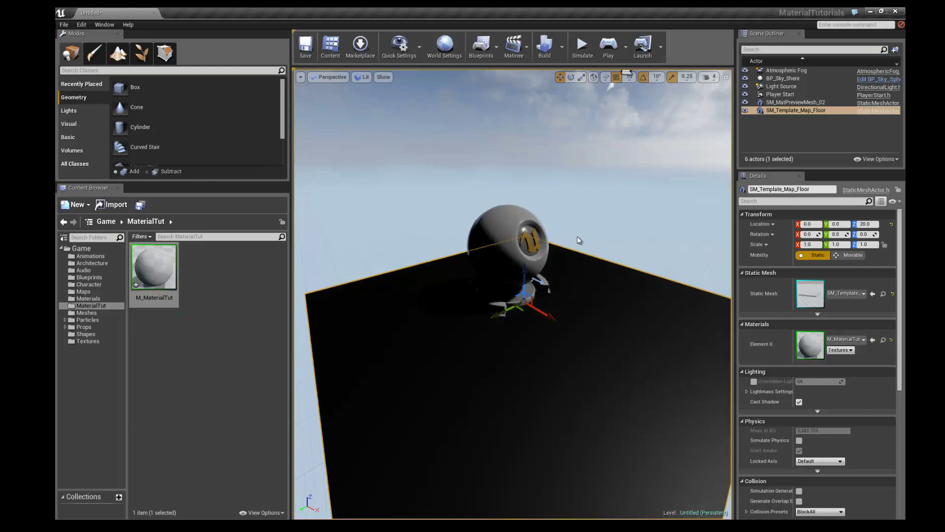
Apply M_MaterialTut to both material elements, 0 and 1, of the SM_MatPreviewMesh_02 mesh
{"action": "mouse_move", "coordinate": [614, 202]}
{"action": "right_mouse_down"}
{"action": "mouse_move", "coordinate": [644, 207]}
{"action": "mouse_move", "coordinate": [619, 205]}
{"action": "right_mouse_up"}
{"action": "left_click", "coordinate": [506, 215]}
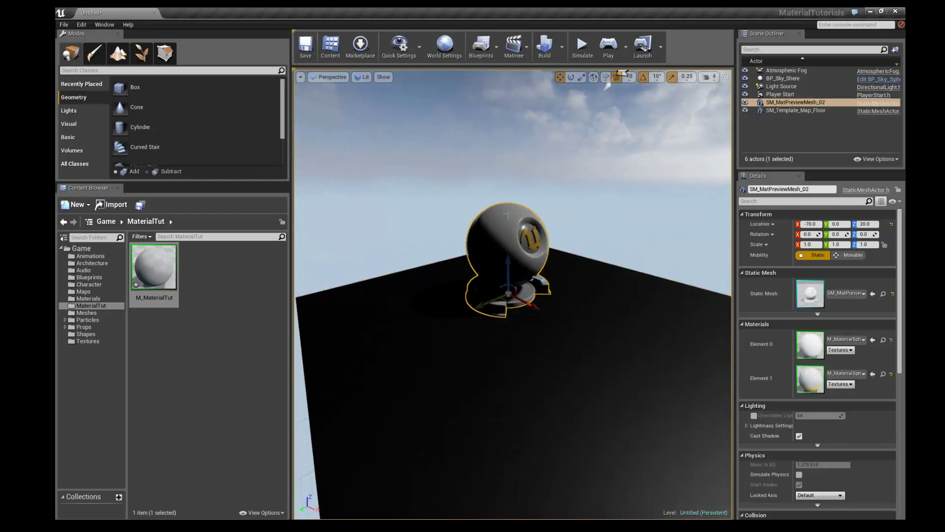
{"action": "right_click_drag", "start_coordinate": [582, 179], "coordinate": [649, 256]}
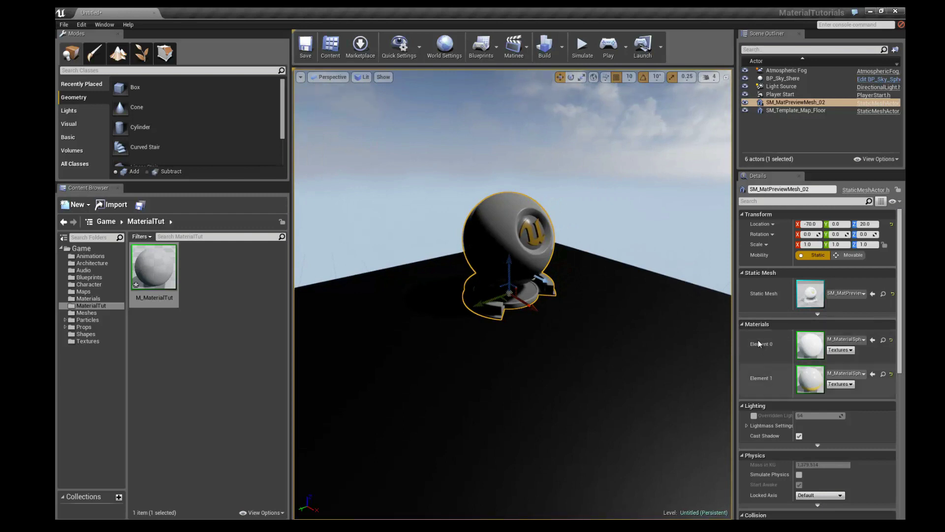
{"action": "scroll", "coordinate": [456, 166], "scroll_direction": "up", "scroll_amount": 2}
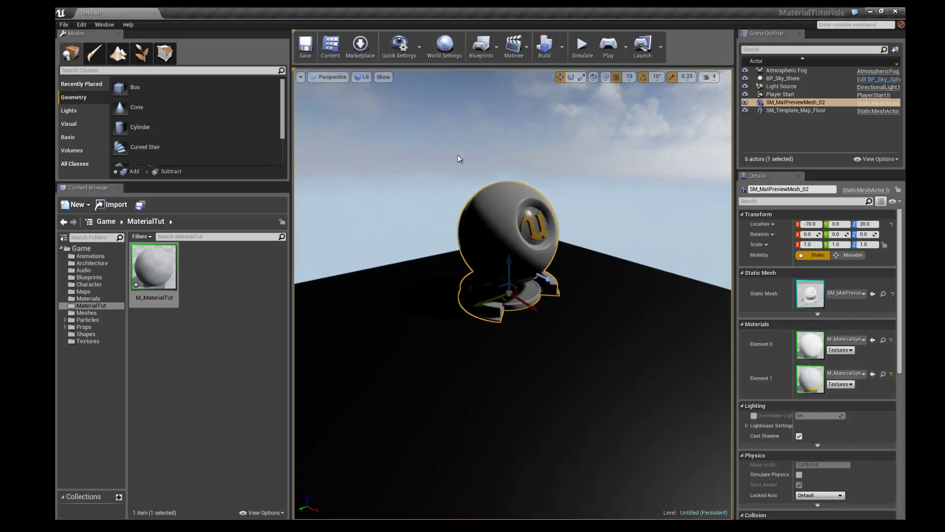
{"action": "left_click_drag", "start_coordinate": [160, 254], "coordinate": [483, 205]}
{"action": "left_click_drag", "start_coordinate": [522, 165], "coordinate": [595, 176], "text": "alt"}
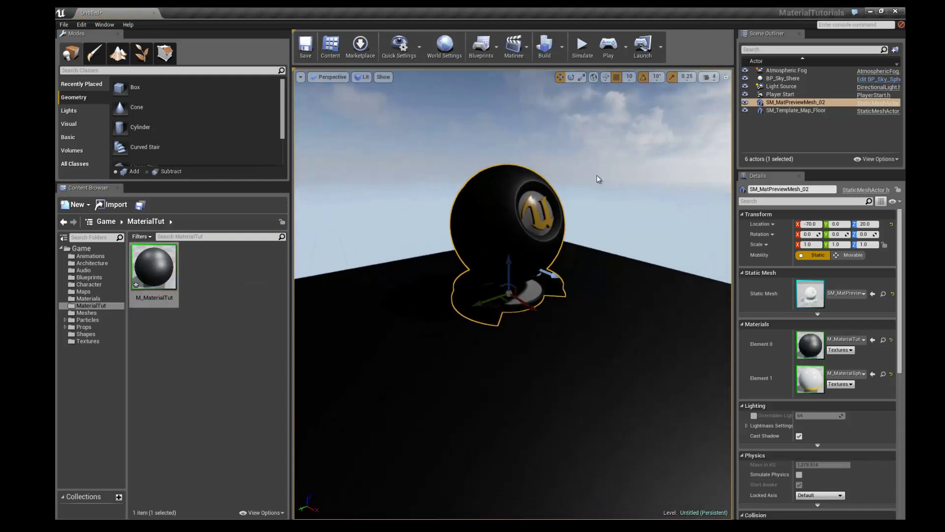
{"action": "left_click", "coordinate": [874, 373]}
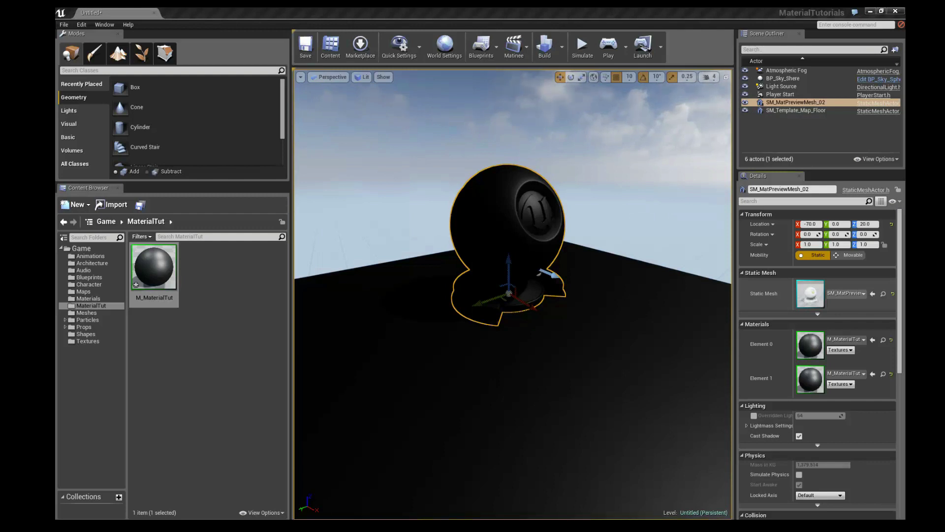
Move the Player Start away from the preview mesh along the X axis to X 250
{"action": "scroll", "coordinate": [634, 243], "scroll_direction": "down", "scroll_amount": 5}
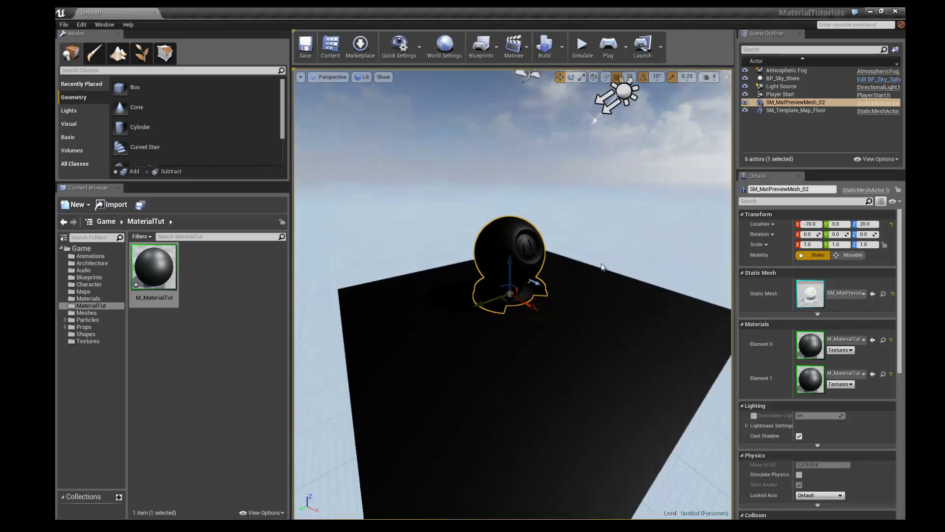
{"action": "left_click_drag", "start_coordinate": [601, 266], "coordinate": [635, 265], "text": "alt"}
{"action": "left_click_drag", "start_coordinate": [613, 227], "coordinate": [580, 217], "text": "alt"}
{"action": "left_click_drag", "start_coordinate": [549, 281], "coordinate": [548, 225], "text": "alt"}
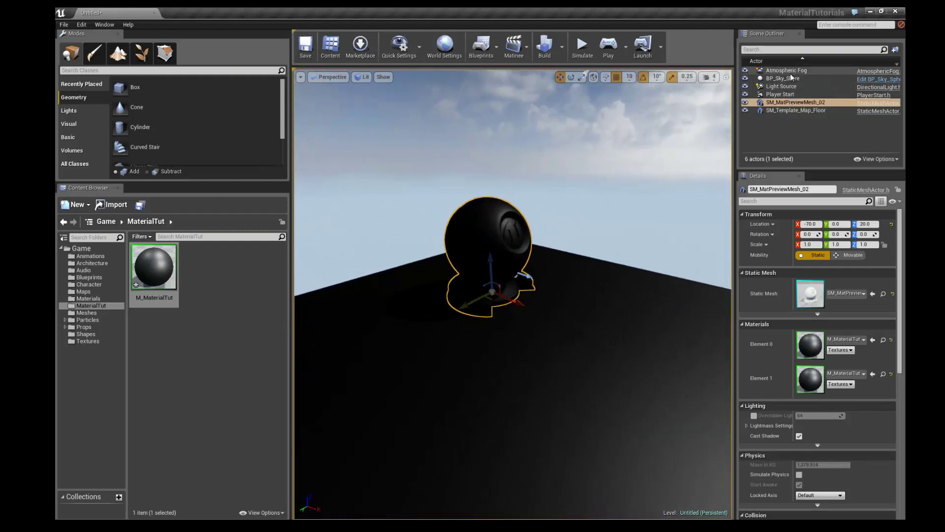
{"action": "left_click", "coordinate": [790, 95]}
{"action": "left_click_drag", "start_coordinate": [540, 280], "coordinate": [642, 314]}
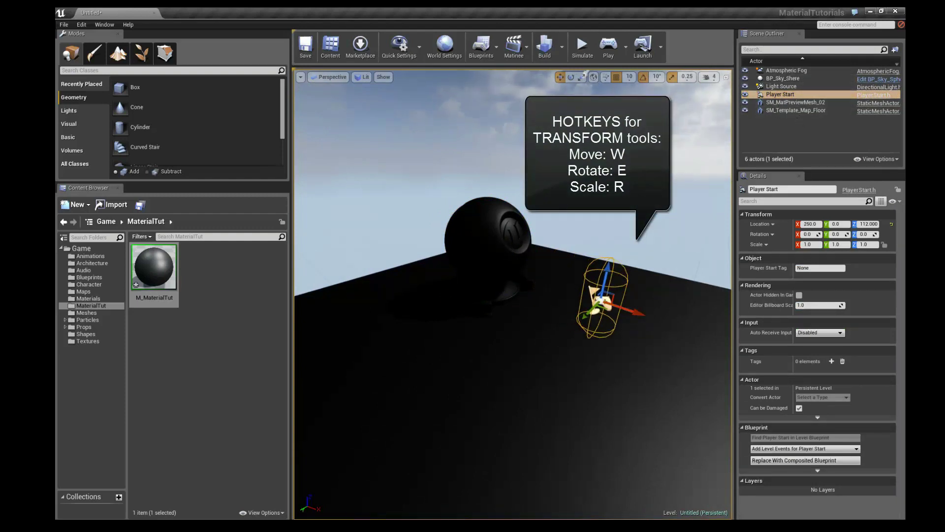
{"action": "left_click_drag", "start_coordinate": [630, 217], "coordinate": [539, 239]}
{"action": "mouse_move", "coordinate": [622, 201]}
{"action": "left_mouse_down"}
{"action": "mouse_move", "coordinate": [645, 195]}
{"action": "mouse_move", "coordinate": [635, 198]}
{"action": "left_mouse_up"}
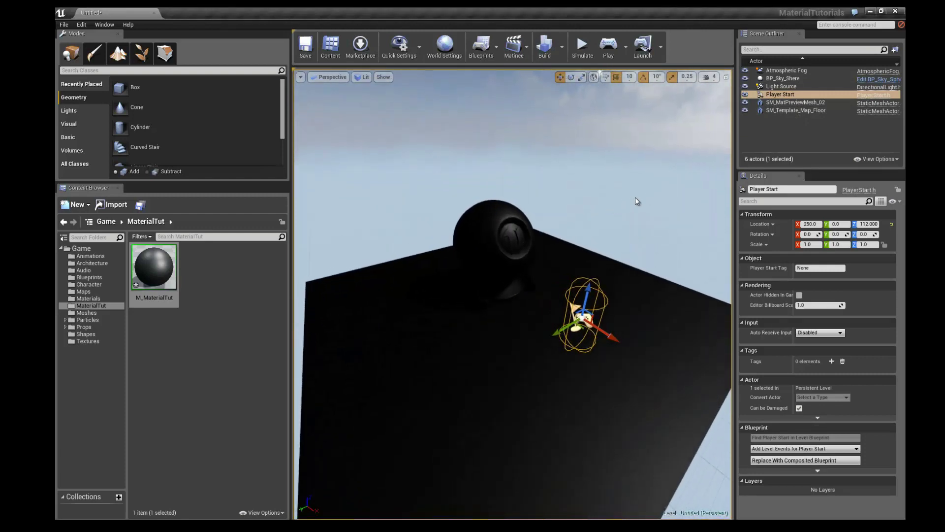
Select the Light Source actor and examine its directional light settings and its effect on the scene
{"action": "left_click", "coordinate": [781, 86]}
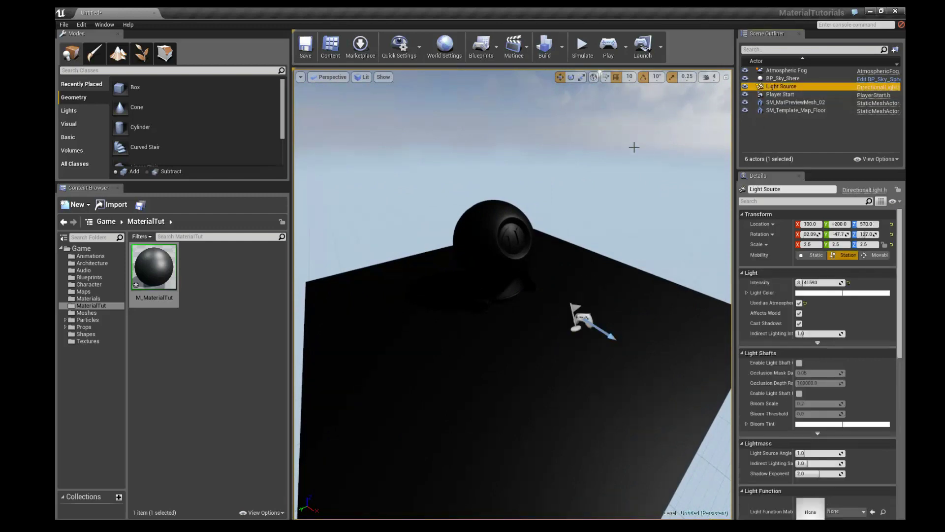
{"action": "scroll", "coordinate": [635, 148], "scroll_direction": "down", "scroll_amount": 5}
{"action": "mouse_move", "coordinate": [639, 154]}
{"action": "left_mouse_down"}
{"action": "mouse_move", "coordinate": [728, 150]}
{"action": "mouse_move", "coordinate": [642, 160]}
{"action": "left_mouse_up"}
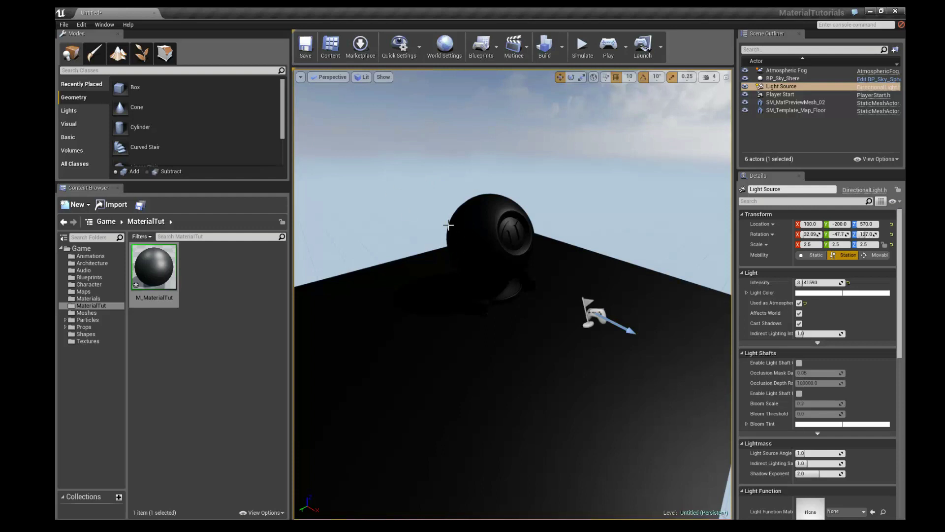
Add a Sky Light to the level beside the preview mesh, at location X -200, Y 180, Z 240
{"action": "left_click", "coordinate": [76, 114]}
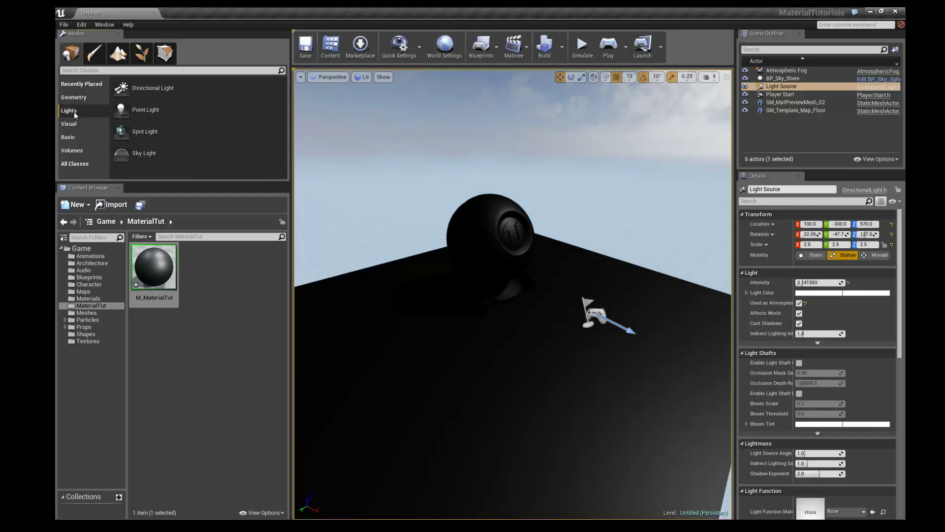
{"action": "left_click_drag", "start_coordinate": [147, 153], "coordinate": [418, 288]}
{"action": "left_click_drag", "start_coordinate": [412, 263], "coordinate": [374, 147]}
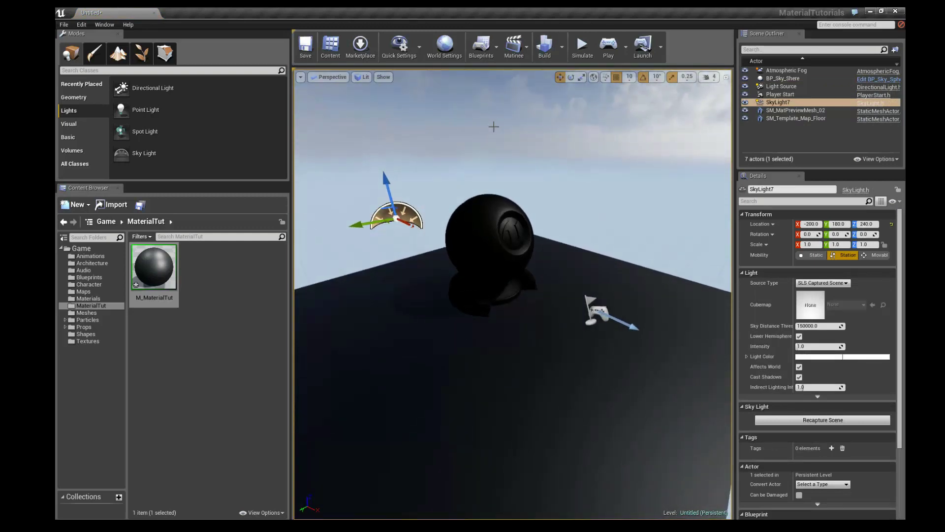
{"action": "scroll", "coordinate": [493, 127], "scroll_direction": "down", "scroll_amount": 2}
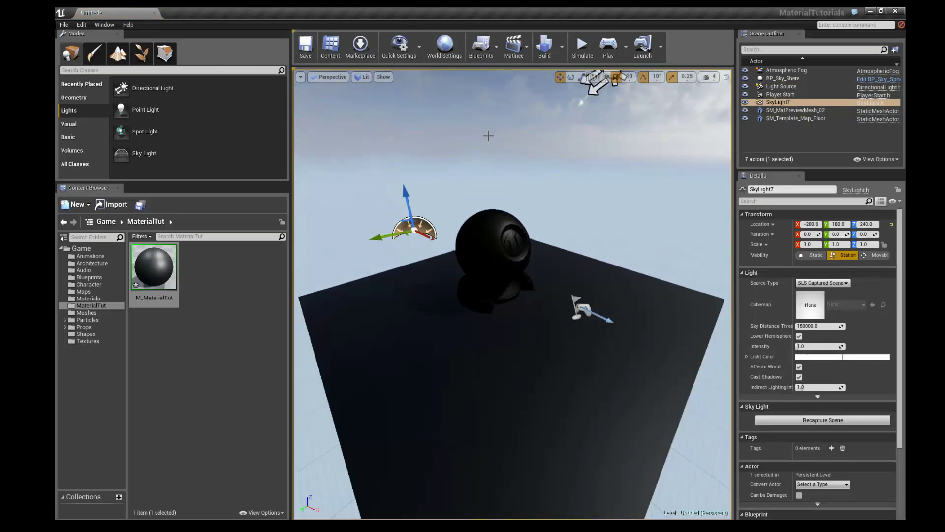
Add a Sphere Reflection Capture to the level beside the preview mesh
{"action": "left_click", "coordinate": [79, 124]}
{"action": "scroll", "coordinate": [427, 140], "scroll_direction": "up", "scroll_amount": 2}
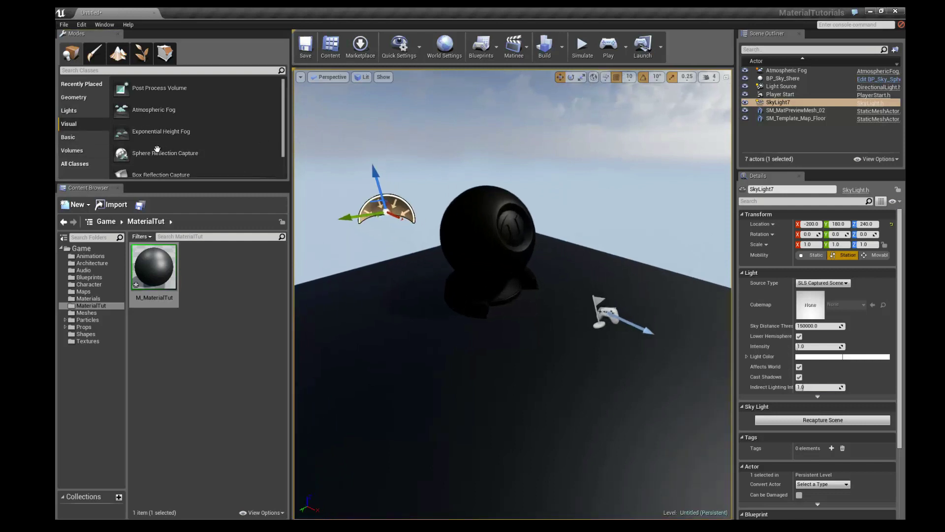
{"action": "left_click_drag", "start_coordinate": [155, 155], "coordinate": [537, 312]}
{"action": "scroll", "coordinate": [602, 201], "scroll_direction": "down", "scroll_amount": 5}
{"action": "left_click_drag", "start_coordinate": [532, 193], "coordinate": [566, 173], "text": "alt"}
{"action": "scroll", "coordinate": [569, 206], "scroll_direction": "up", "scroll_amount": 4}
{"action": "left_click", "coordinate": [544, 245]}
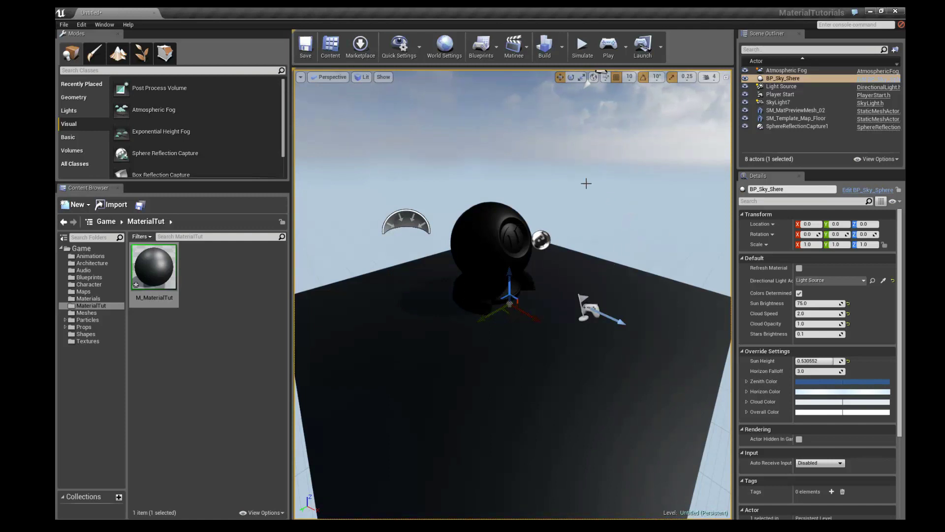
Add a Lightmass Importance Volume at the preview mesh and scale it up until it surrounds the floor
{"action": "scroll", "coordinate": [582, 207], "scroll_direction": "down", "scroll_amount": 5}
{"action": "left_click_drag", "start_coordinate": [592, 208], "coordinate": [454, 299], "text": "alt"}
{"action": "left_click_drag", "start_coordinate": [570, 220], "coordinate": [420, 269], "text": "alt"}
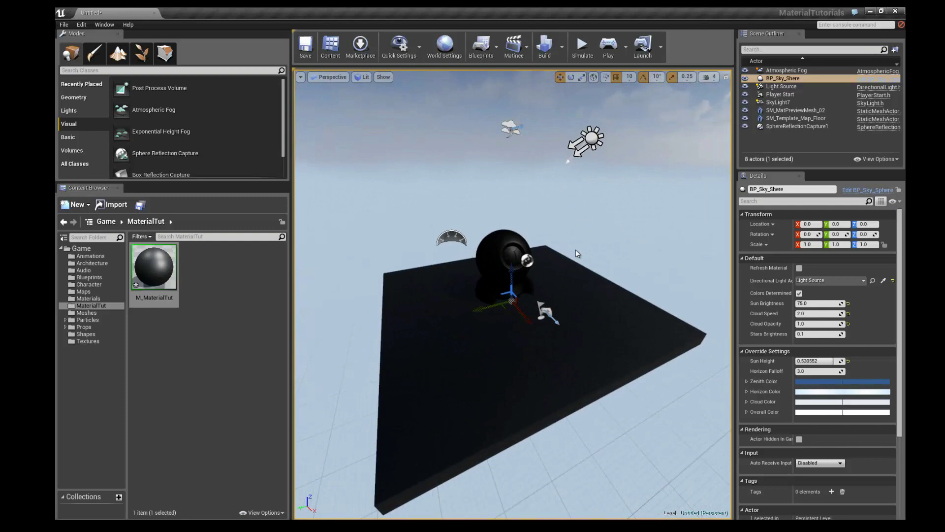
{"action": "left_click_drag", "start_coordinate": [574, 238], "coordinate": [548, 225], "text": "alt"}
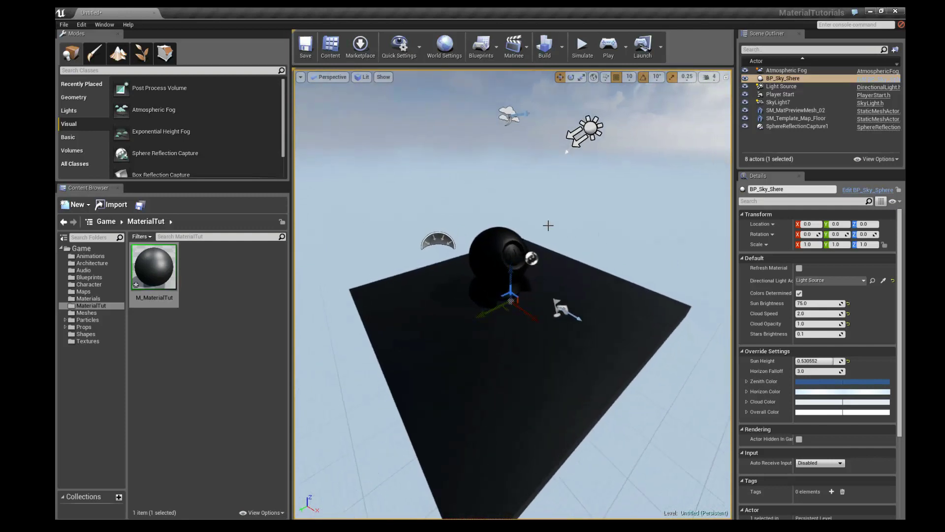
{"action": "left_click", "coordinate": [71, 151]}
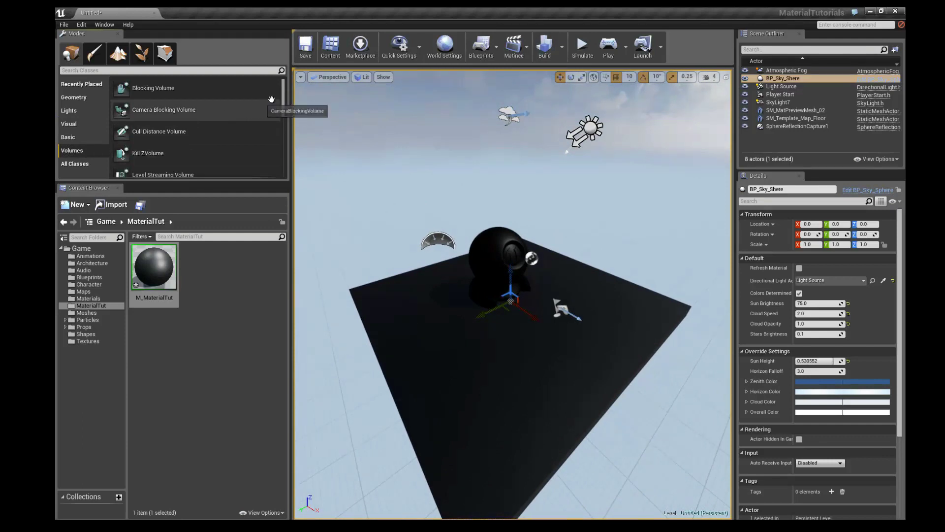
{"action": "left_click_drag", "start_coordinate": [282, 98], "coordinate": [282, 116]}
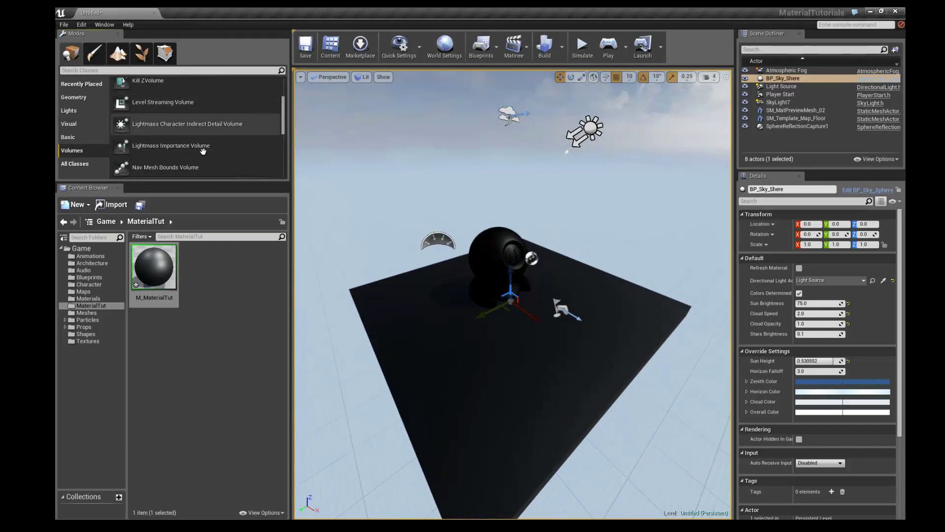
{"action": "left_click_drag", "start_coordinate": [167, 148], "coordinate": [534, 276]}
{"action": "left_click_drag", "start_coordinate": [533, 277], "coordinate": [613, 276], "text": "alt"}
{"action": "left_click_drag", "start_coordinate": [559, 338], "coordinate": [507, 336], "text": "alt"}
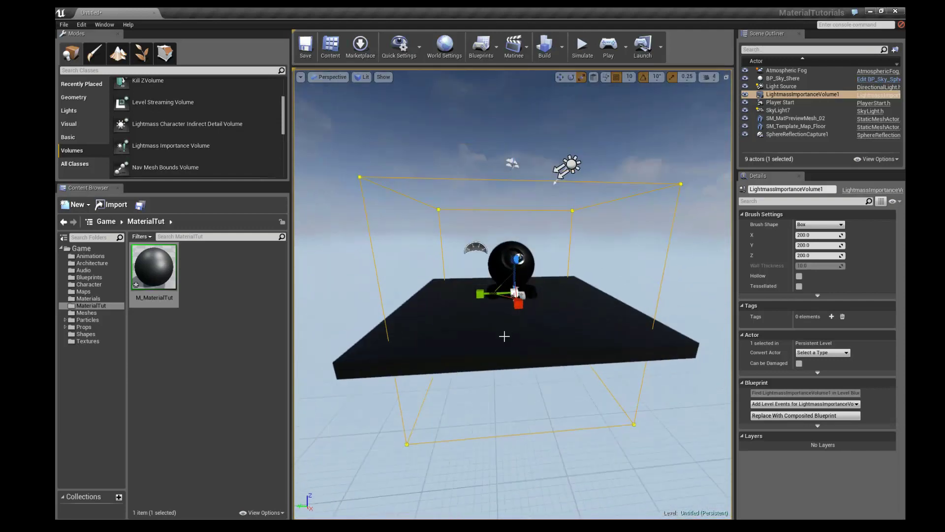
{"action": "left_click_drag", "start_coordinate": [481, 295], "coordinate": [433, 276]}
{"action": "left_click_drag", "start_coordinate": [433, 276], "coordinate": [597, 297], "text": "alt"}
{"action": "mouse_move", "coordinate": [514, 276]}
{"action": "left_mouse_down", "text": "alt"}
{"action": "mouse_move", "coordinate": [417, 345]}
{"action": "mouse_move", "coordinate": [421, 381]}
{"action": "mouse_move", "coordinate": [501, 282]}
{"action": "left_mouse_up", "text": "alt"}
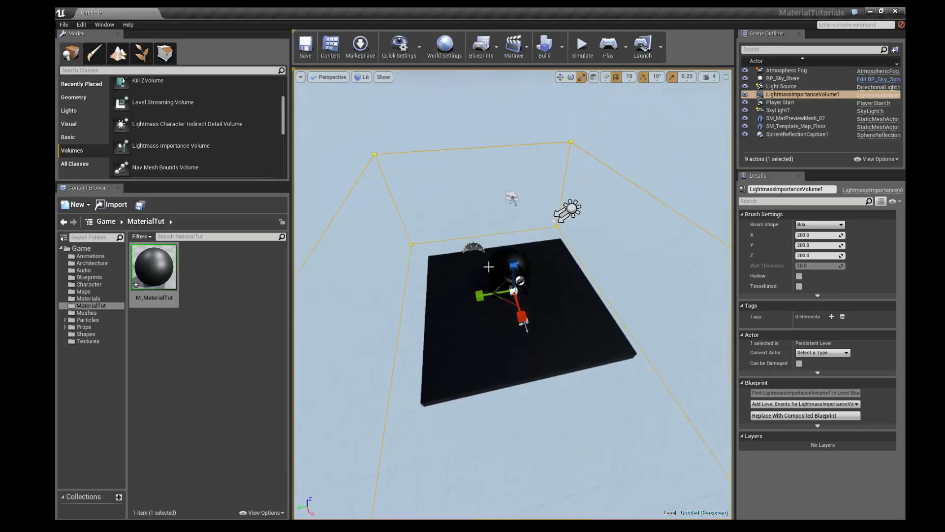
In the top view, scale the Lightmass Importance Volume along X and Y to fit around the floor with a small margin
{"action": "left_click", "coordinate": [326, 79]}
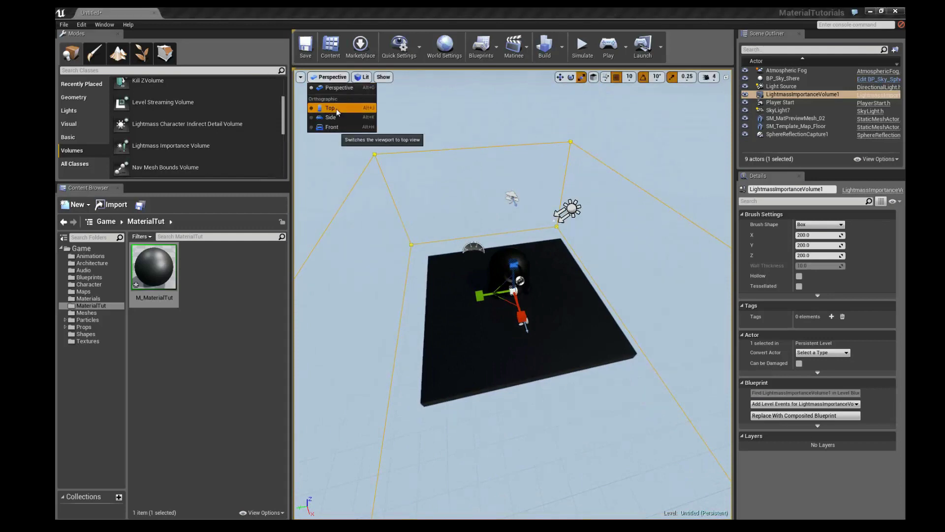
{"action": "left_click", "coordinate": [337, 102]}
{"action": "scroll", "coordinate": [413, 214], "scroll_direction": "down", "scroll_amount": 5}
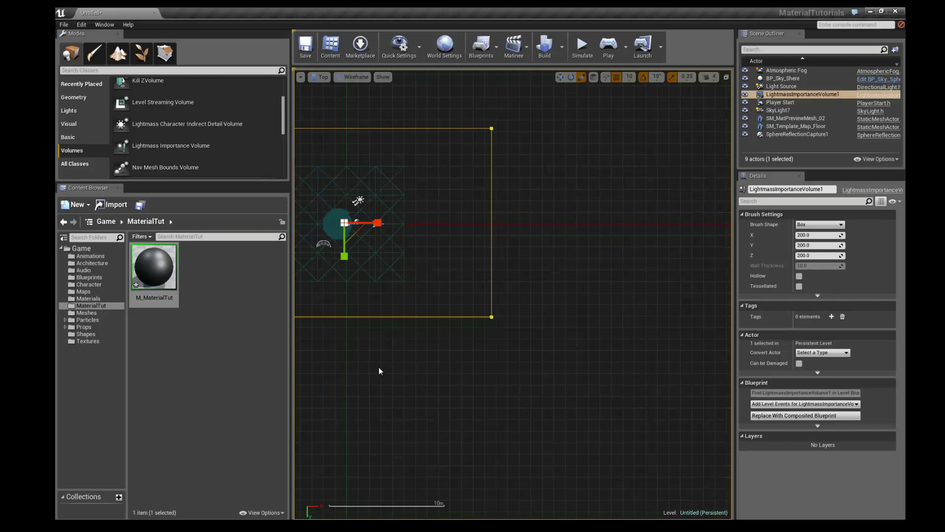
{"action": "right_click_drag", "start_coordinate": [381, 368], "coordinate": [301, 312]}
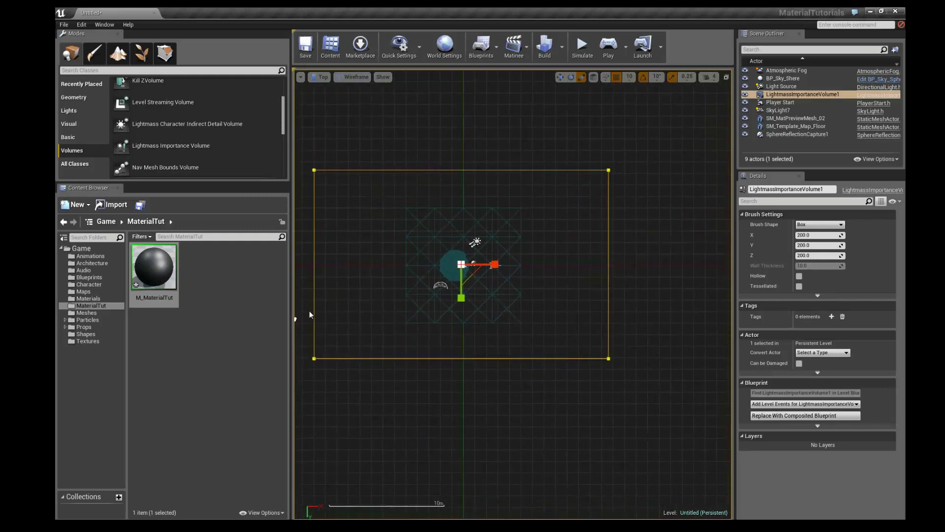
{"action": "scroll", "coordinate": [392, 283], "scroll_direction": "up", "scroll_amount": 2}
{"action": "left_click_drag", "start_coordinate": [530, 254], "coordinate": [502, 251]}
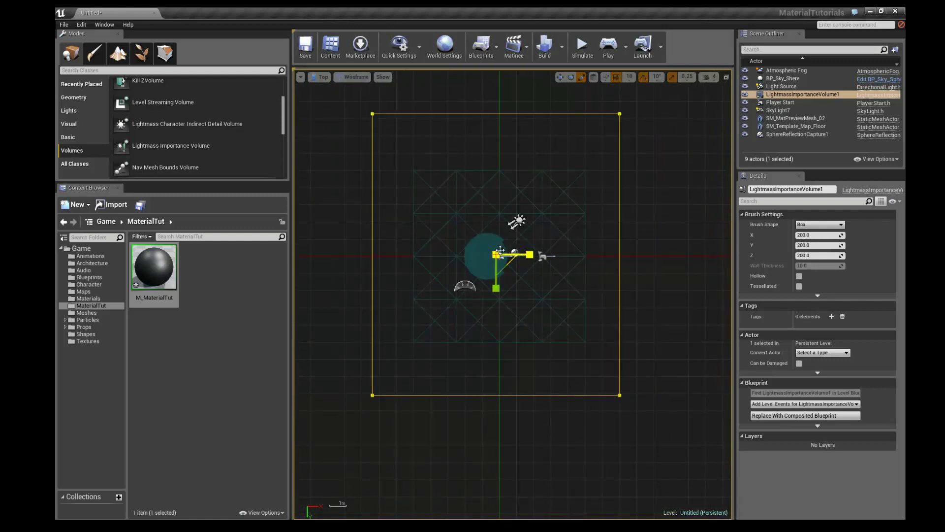
{"action": "left_click_drag", "start_coordinate": [497, 294], "coordinate": [497, 273]}
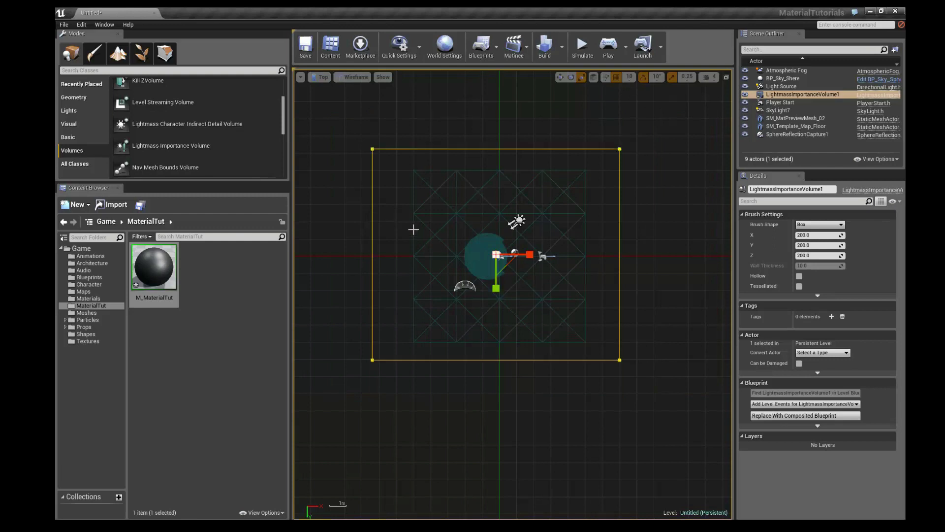
In the side view, raise the Lightmass Importance Volume so its base sits just below the floor, and return to the perspective view
{"action": "left_click", "coordinate": [319, 77]}
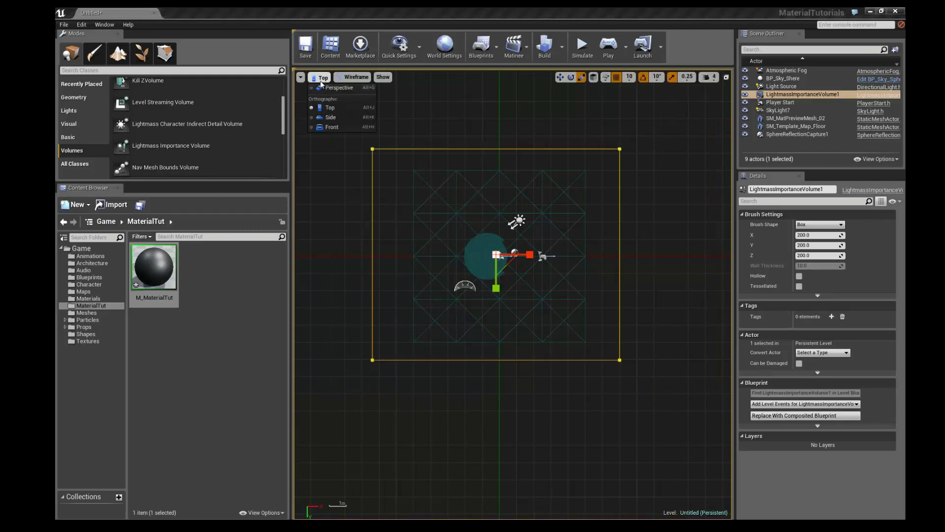
{"action": "left_click", "coordinate": [328, 116]}
{"action": "scroll", "coordinate": [429, 295], "scroll_direction": "down", "scroll_amount": 3}
{"action": "key", "text": "w"}
{"action": "left_click_drag", "start_coordinate": [455, 353], "coordinate": [443, 324]}
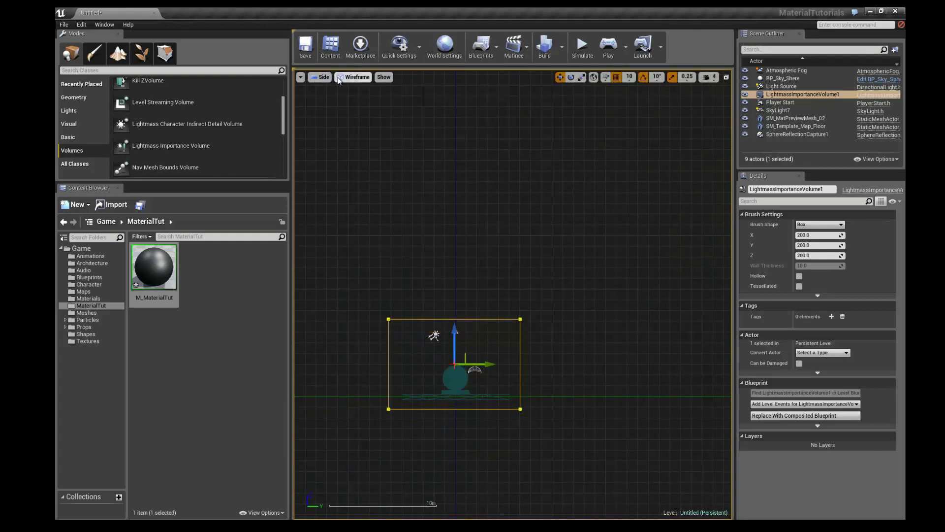
{"action": "left_click", "coordinate": [321, 77]}
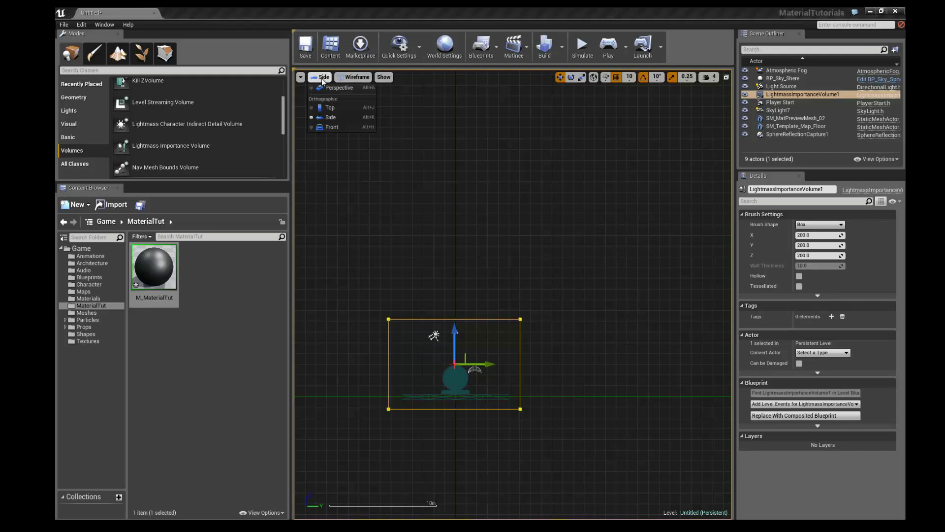
{"action": "left_click", "coordinate": [328, 88]}
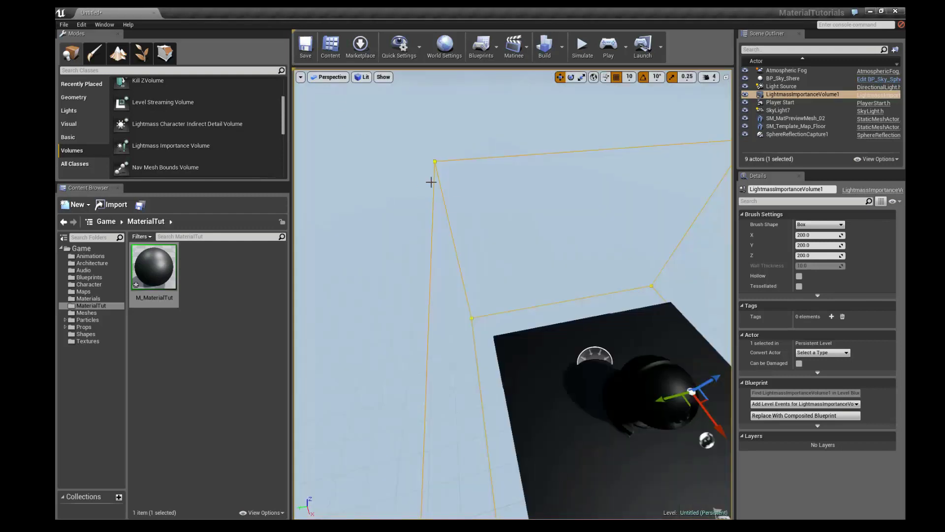
Focus the view on the preview mesh and turn on Game View to hide the editor icons and volume outlines
{"action": "left_click", "coordinate": [636, 361]}
{"action": "key", "text": "f"}
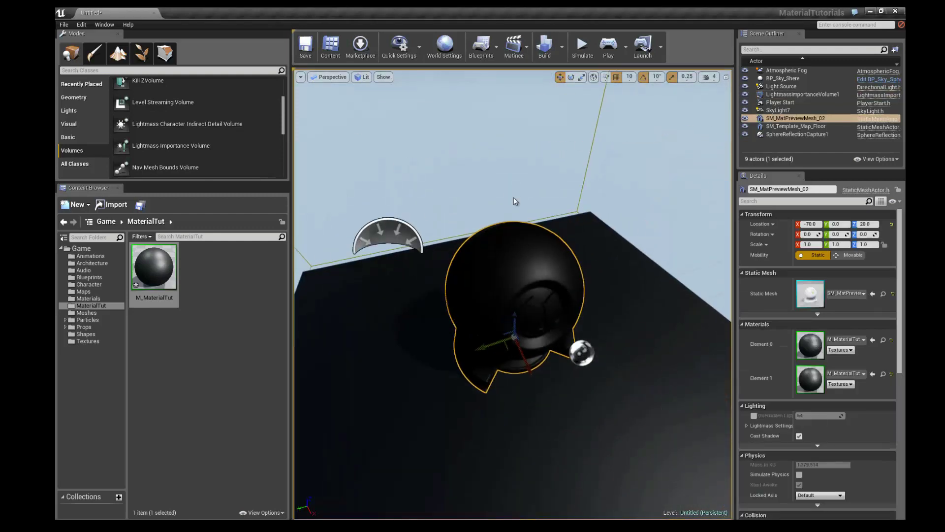
{"action": "scroll", "coordinate": [513, 197], "scroll_direction": "down", "scroll_amount": 5}
{"action": "left_click_drag", "start_coordinate": [618, 258], "coordinate": [569, 242], "text": "alt"}
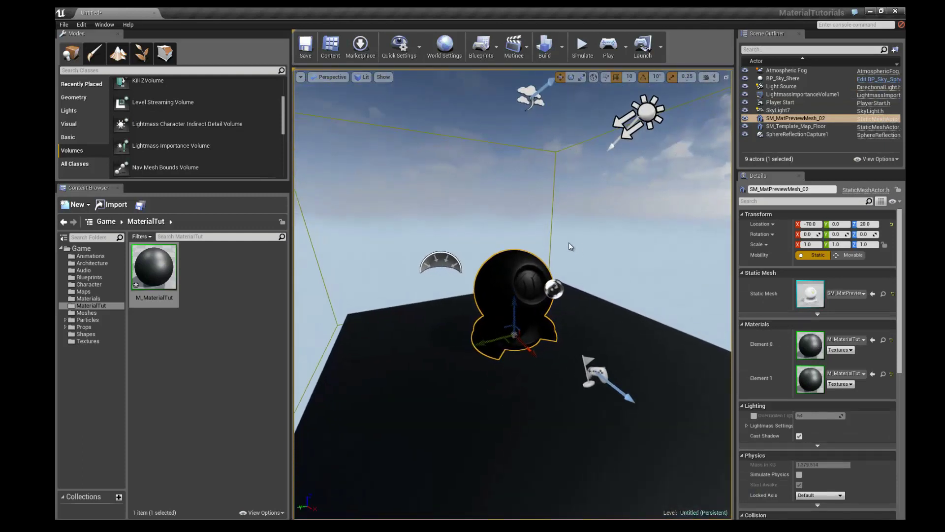
{"action": "key", "text": "g"}
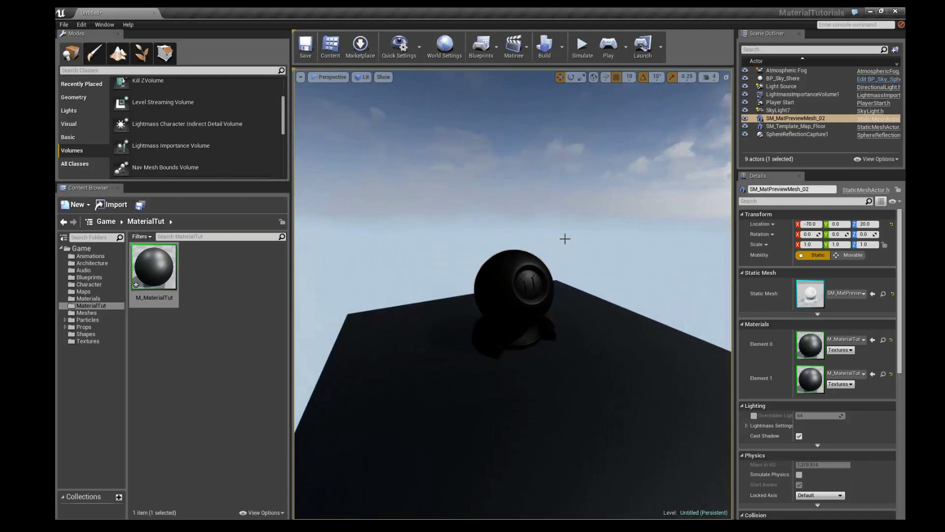
{"action": "left_click_drag", "start_coordinate": [583, 246], "coordinate": [681, 240], "text": "alt"}
Inspect the scene in the full-screen immersive viewport and return to the normal editor layout
{"action": "key", "text": "F11"}
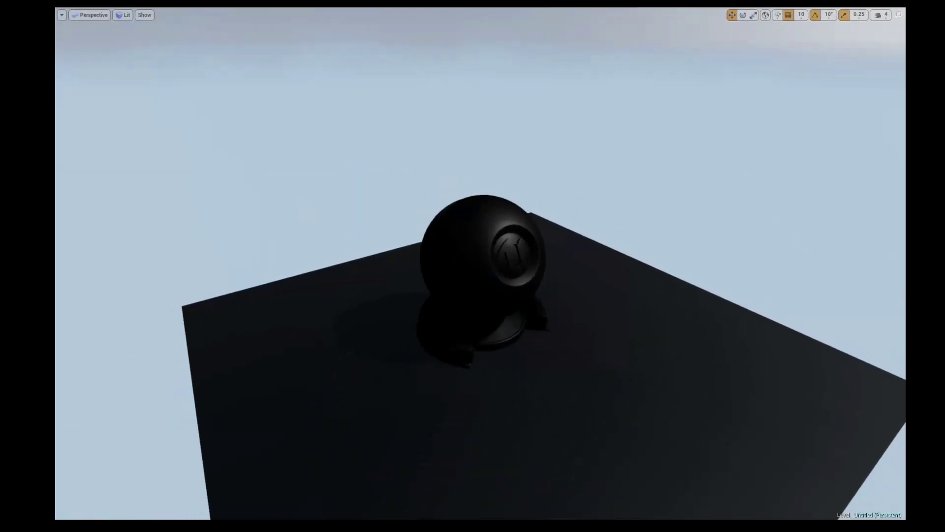
{"action": "mouse_move", "coordinate": [694, 222]}
{"action": "left_mouse_down", "text": "alt"}
{"action": "mouse_move", "coordinate": [669, 208]}
{"action": "mouse_move", "coordinate": [698, 226]}
{"action": "left_mouse_up", "text": "alt"}
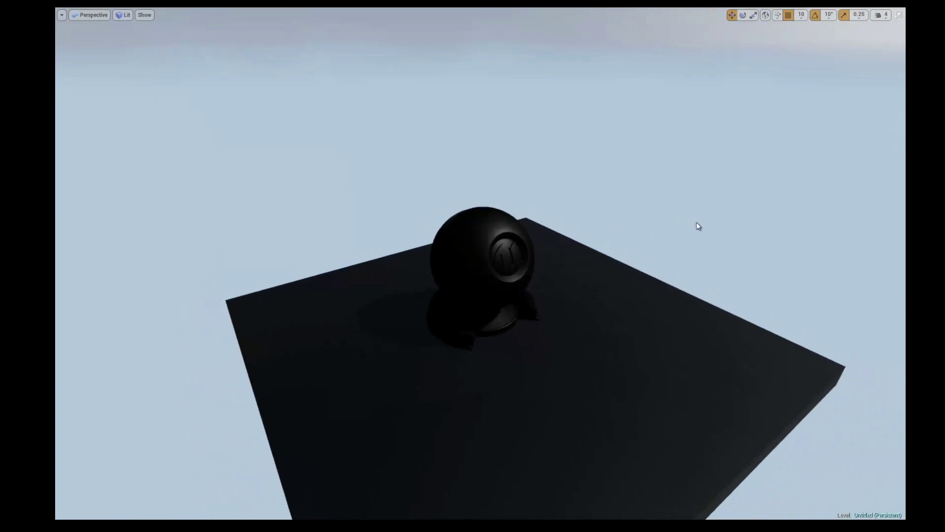
{"action": "key", "text": "F11"}
{"action": "mouse_move", "coordinate": [609, 160]}
{"action": "left_mouse_down", "text": "alt"}
{"action": "mouse_move", "coordinate": [634, 200]}
{"action": "mouse_move", "coordinate": [590, 148]}
{"action": "mouse_move", "coordinate": [626, 141]}
{"action": "mouse_move", "coordinate": [494, 148]}
{"action": "mouse_move", "coordinate": [595, 140]}
{"action": "mouse_move", "coordinate": [584, 142]}
{"action": "mouse_move", "coordinate": [593, 167]}
{"action": "mouse_move", "coordinate": [610, 175]}
{"action": "mouse_move", "coordinate": [594, 160]}
{"action": "left_mouse_up", "text": "alt"}
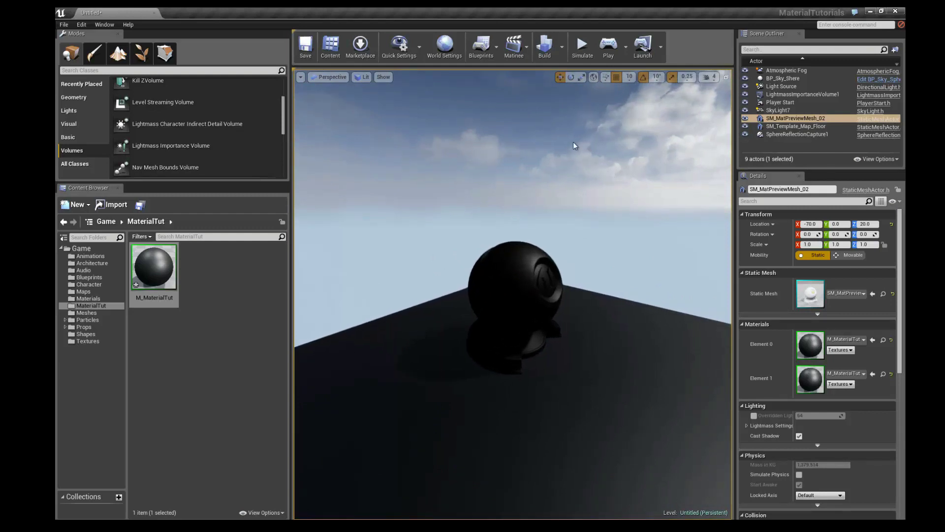
Build only the lighting for the level and inspect the shading on the preview mesh
{"action": "left_click", "coordinate": [563, 49]}
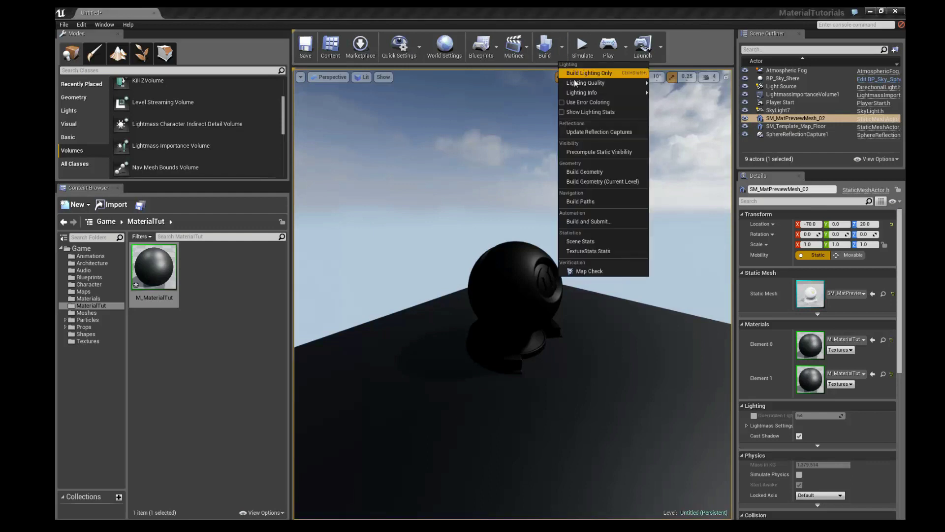
{"action": "mouse_move", "coordinate": [577, 83]}
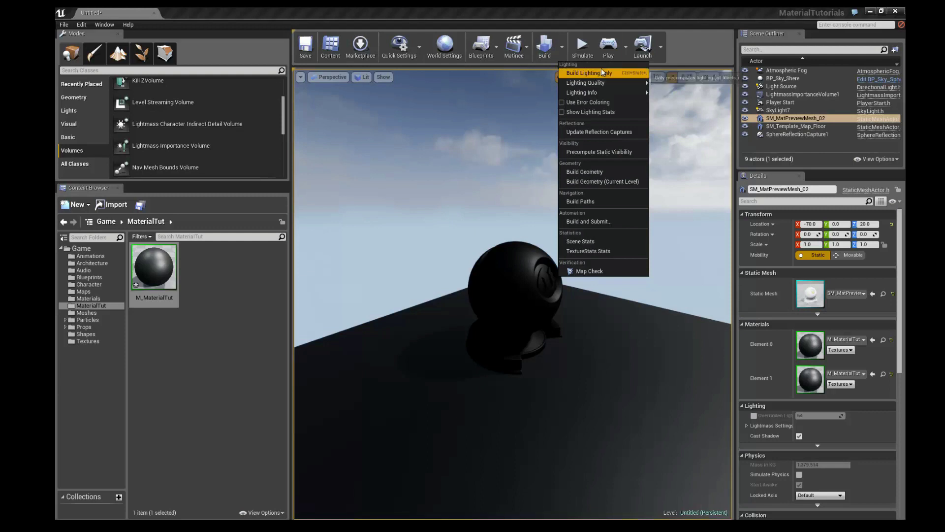
{"action": "left_click", "coordinate": [571, 72]}
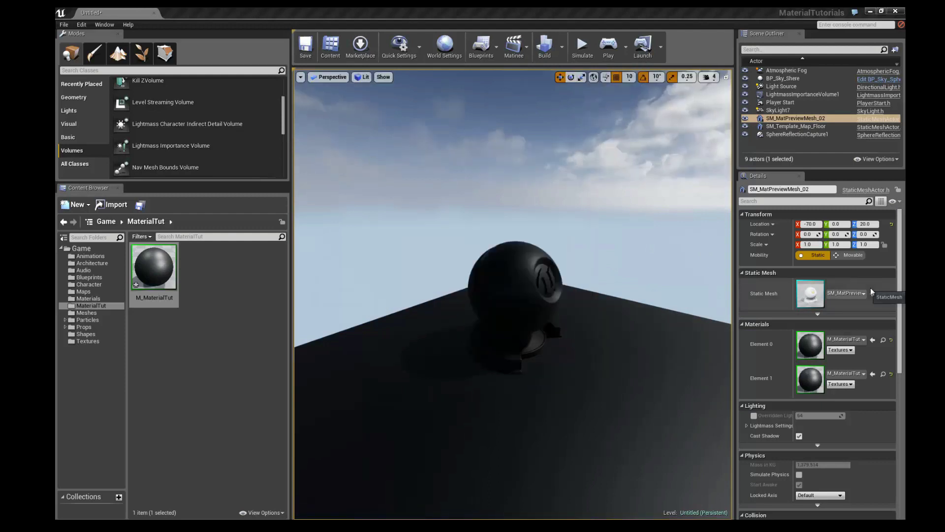
{"action": "left_click_drag", "start_coordinate": [555, 238], "coordinate": [546, 344], "text": "alt"}
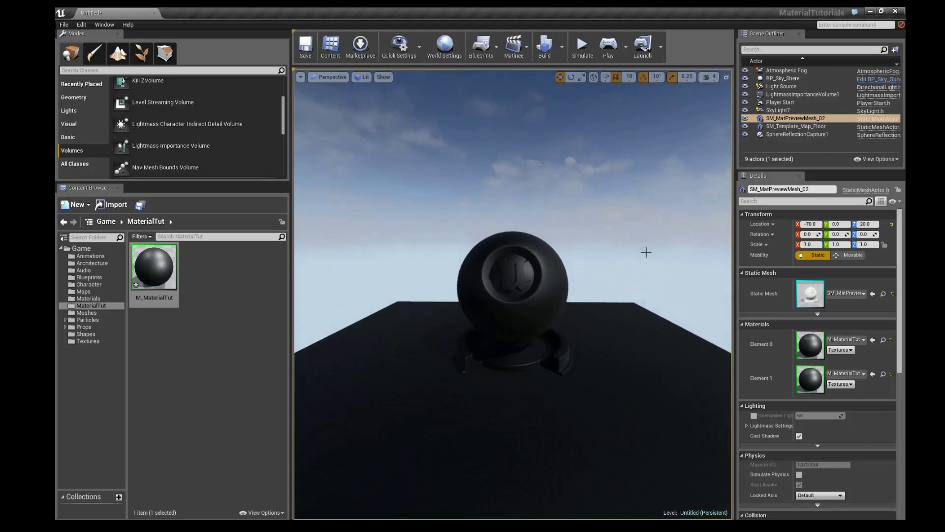
{"action": "left_click_drag", "start_coordinate": [597, 227], "coordinate": [549, 204], "text": "alt"}
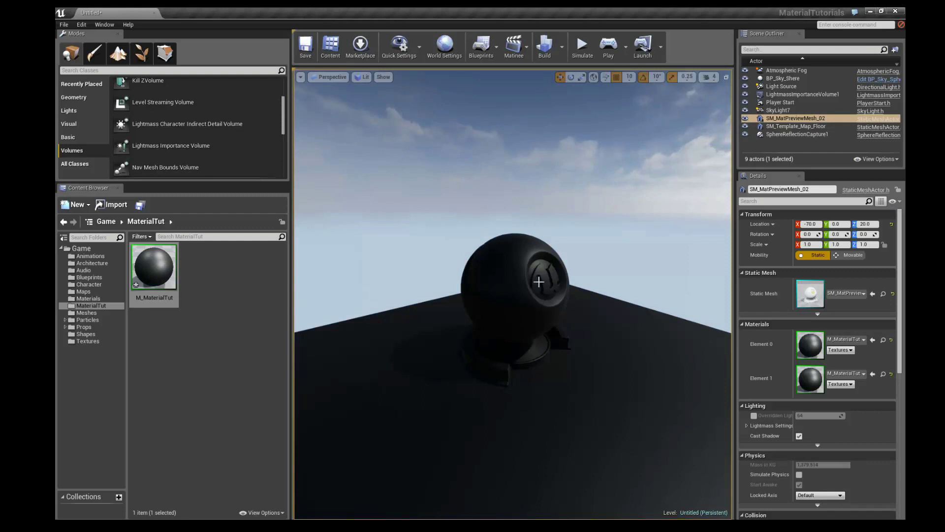
{"action": "scroll", "coordinate": [531, 261], "scroll_direction": "down", "scroll_amount": 1}
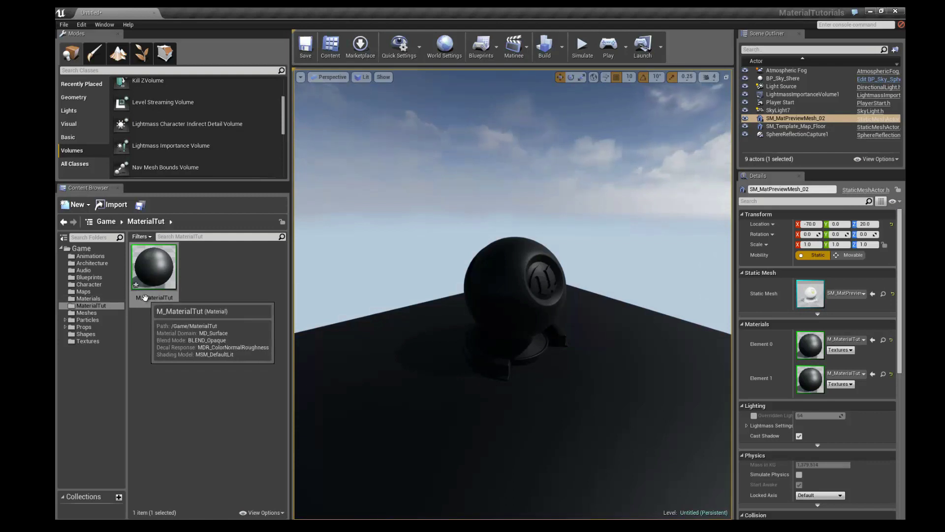
Save all unsaved content, storing the untitled level as MaterialTutorial in the project's Maps folder
{"action": "right_click", "coordinate": [154, 258]}
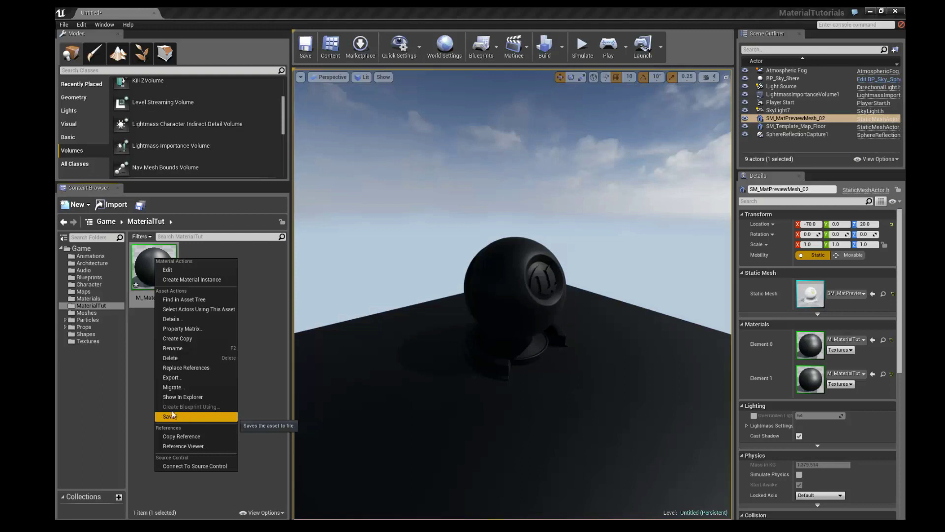
{"action": "left_click", "coordinate": [141, 371]}
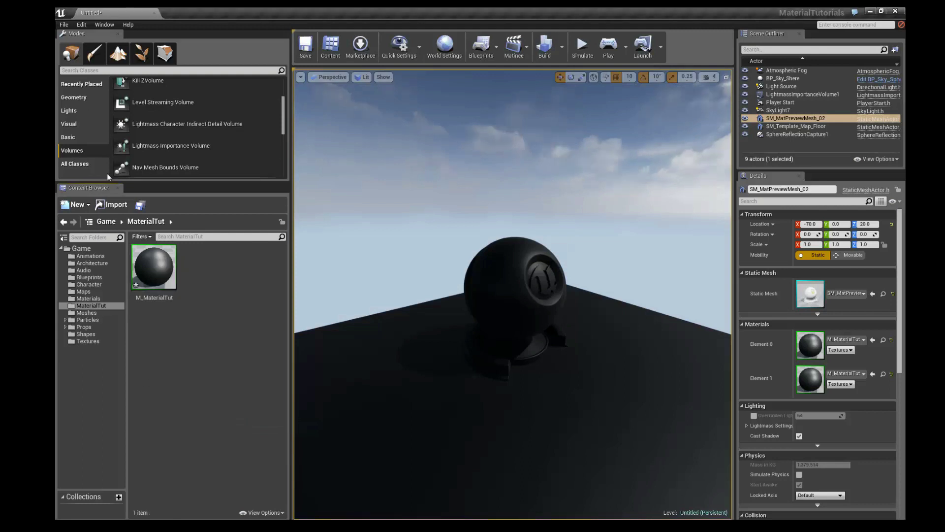
{"action": "left_click", "coordinate": [65, 25]}
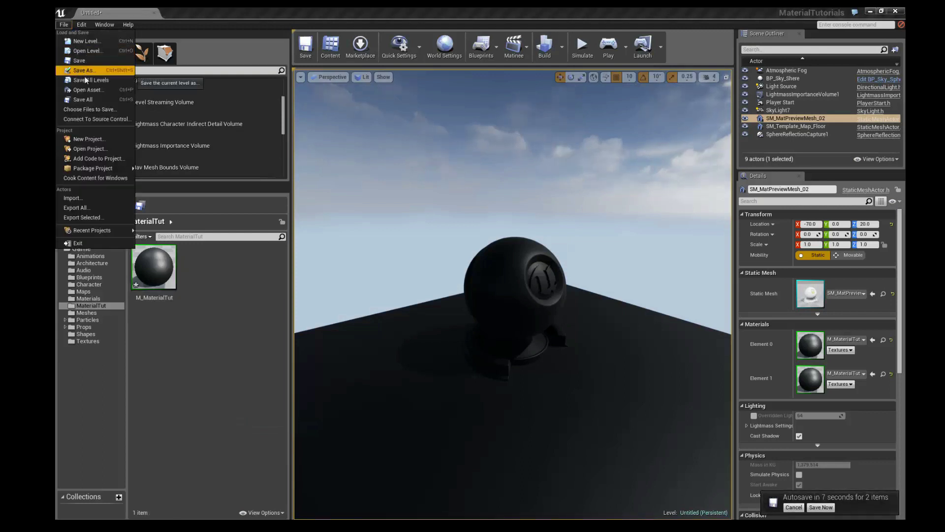
{"action": "left_click", "coordinate": [86, 98]}
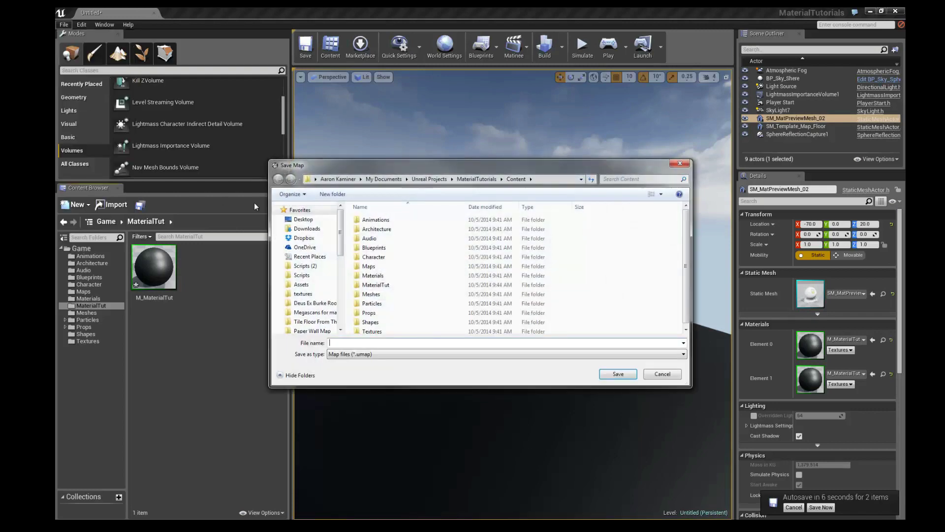
{"action": "left_click_drag", "start_coordinate": [343, 170], "coordinate": [315, 120]}
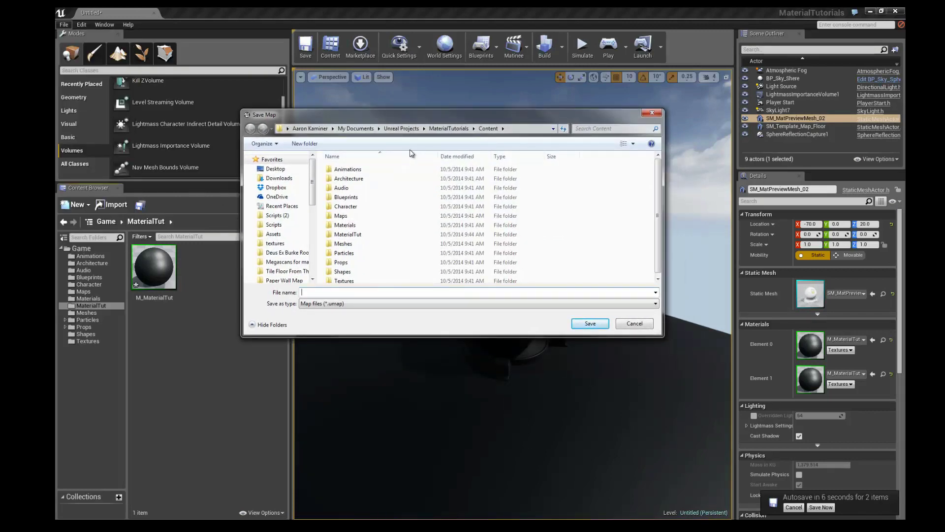
{"action": "left_click_drag", "start_coordinate": [409, 115], "coordinate": [409, 104]}
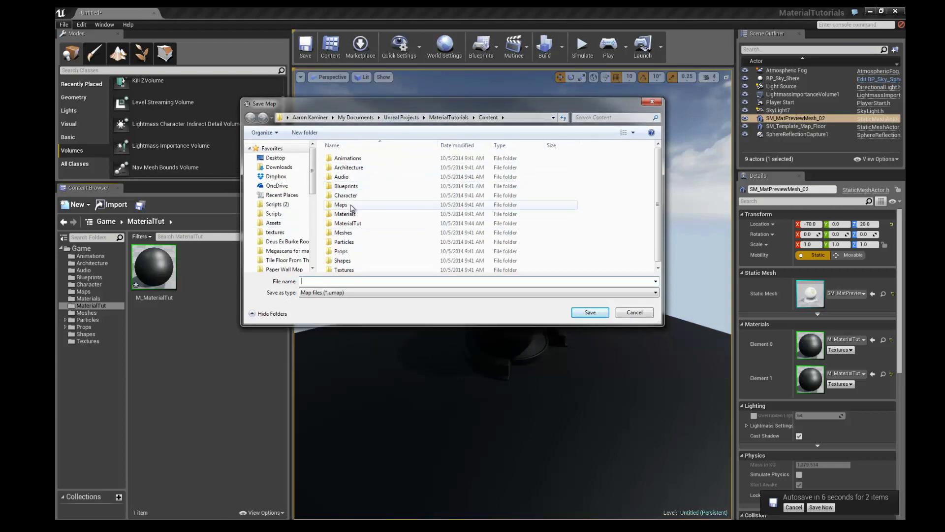
{"action": "double_click", "coordinate": [354, 205]}
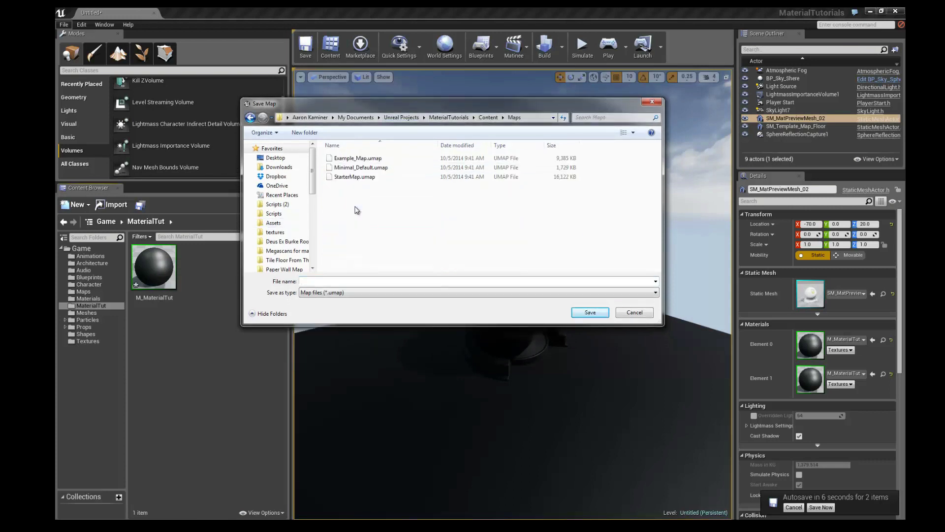
{"action": "left_click", "coordinate": [319, 282]}
{"action": "type", "text": "M"}
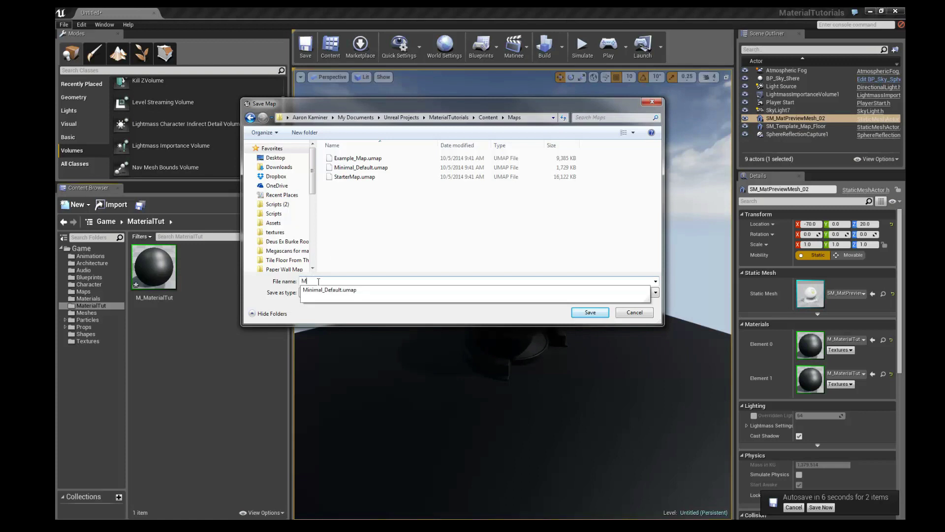
{"action": "type", "text": "aterialTut"}
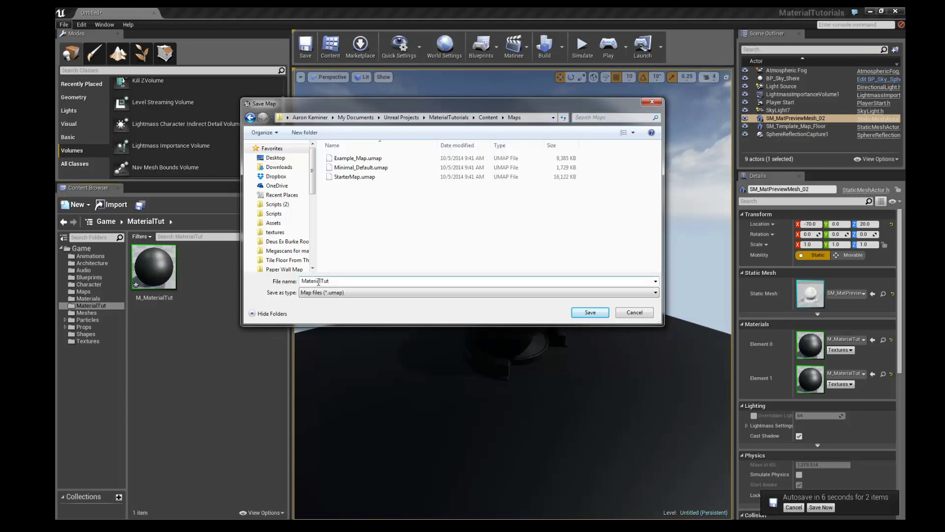
{"action": "type", "text": "orial"}
{"action": "key", "text": "Return"}
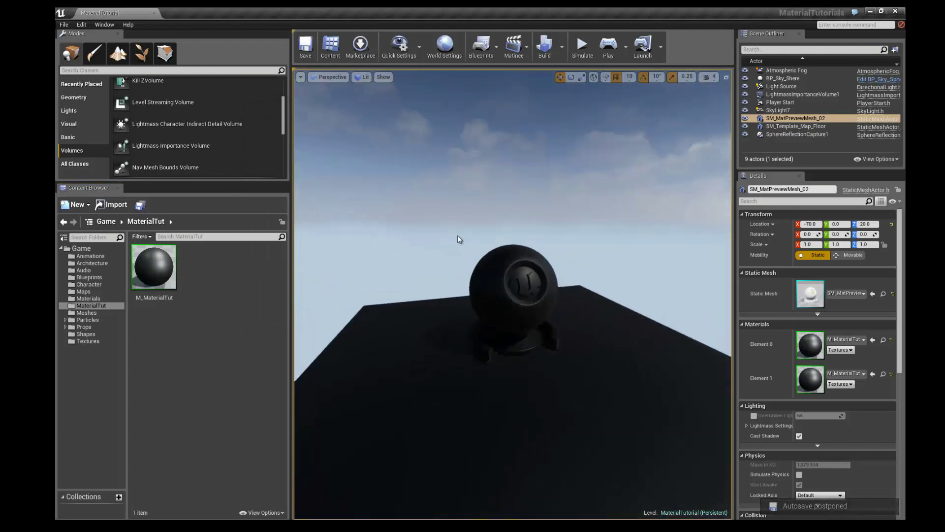
Save all remaining modified content and orbit around the preview mesh
{"action": "left_click", "coordinate": [63, 24]}
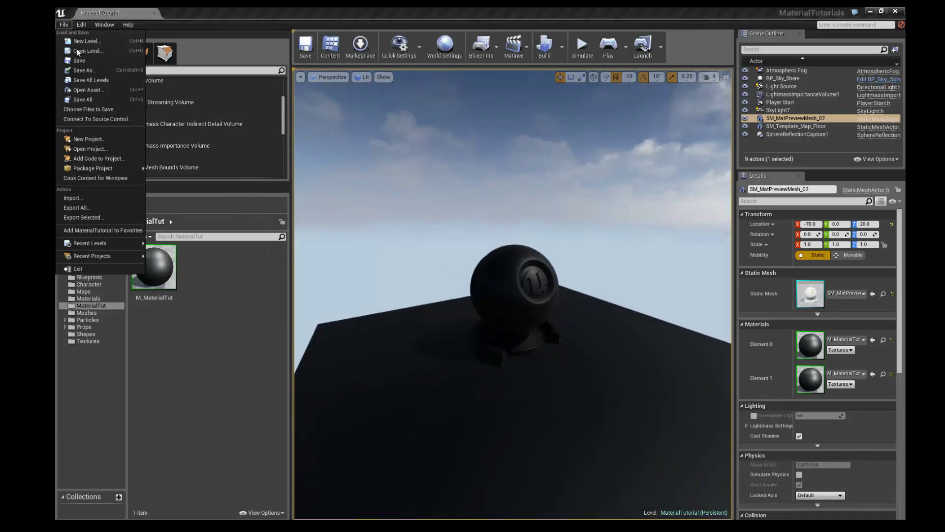
{"action": "left_click", "coordinate": [83, 99]}
{"action": "mouse_move", "coordinate": [511, 217]}
{"action": "left_mouse_down", "text": "alt"}
{"action": "mouse_move", "coordinate": [546, 211]}
{"action": "mouse_move", "coordinate": [412, 213]}
{"action": "mouse_move", "coordinate": [458, 224]}
{"action": "mouse_move", "coordinate": [521, 220]}
{"action": "mouse_move", "coordinate": [523, 212]}
{"action": "left_mouse_up", "text": "alt"}
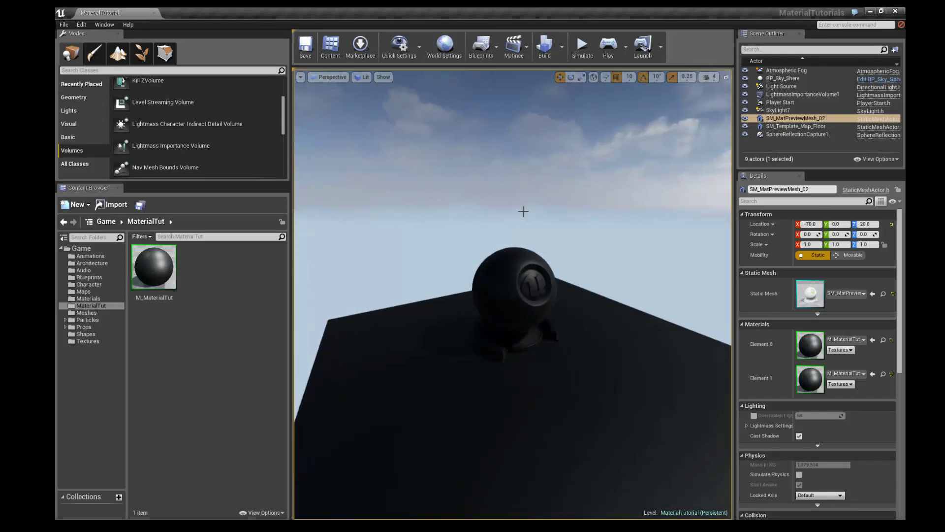
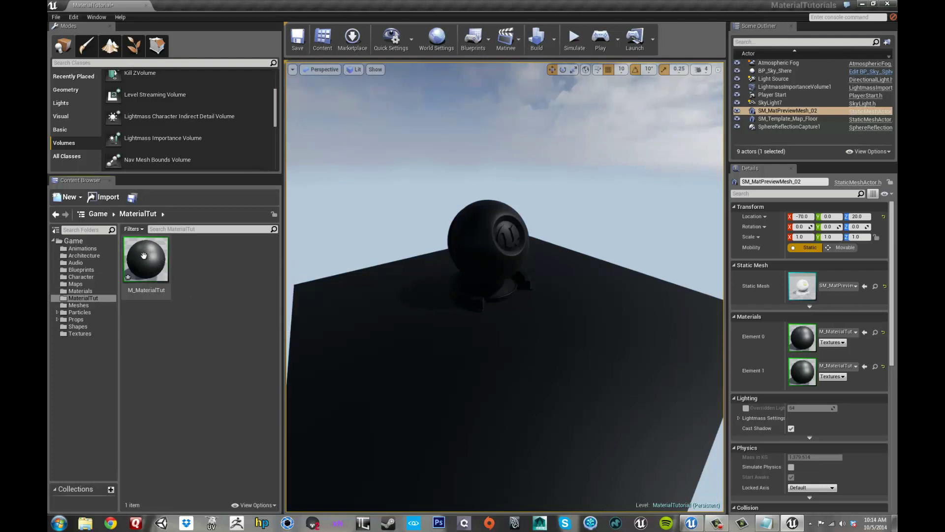
Open M_MaterialTut in the Material Editor, enlarge its window and narrow the preview and details column
{"action": "left_click", "coordinate": [155, 253]}
{"action": "double_click", "coordinate": [155, 251]}
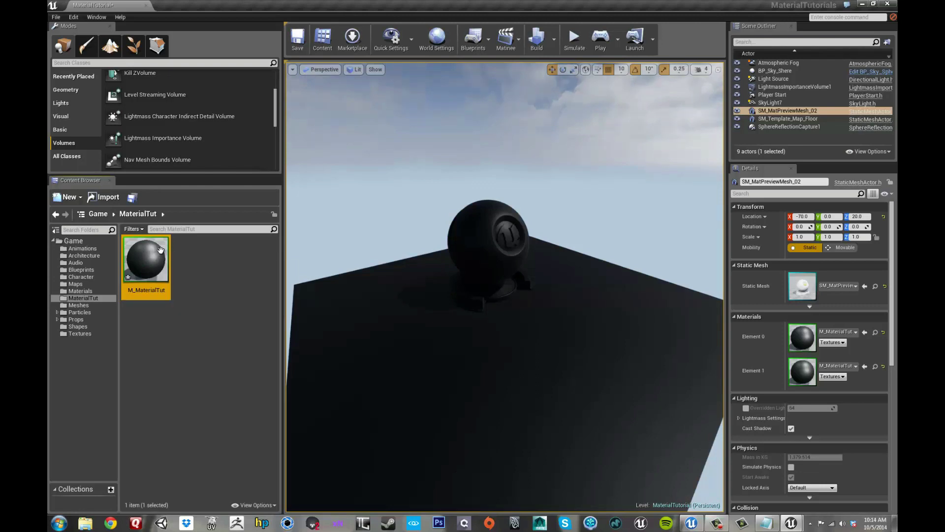
{"action": "left_click_drag", "start_coordinate": [668, 34], "coordinate": [468, 1]}
{"action": "right_click_drag", "start_coordinate": [561, 119], "coordinate": [724, 129]}
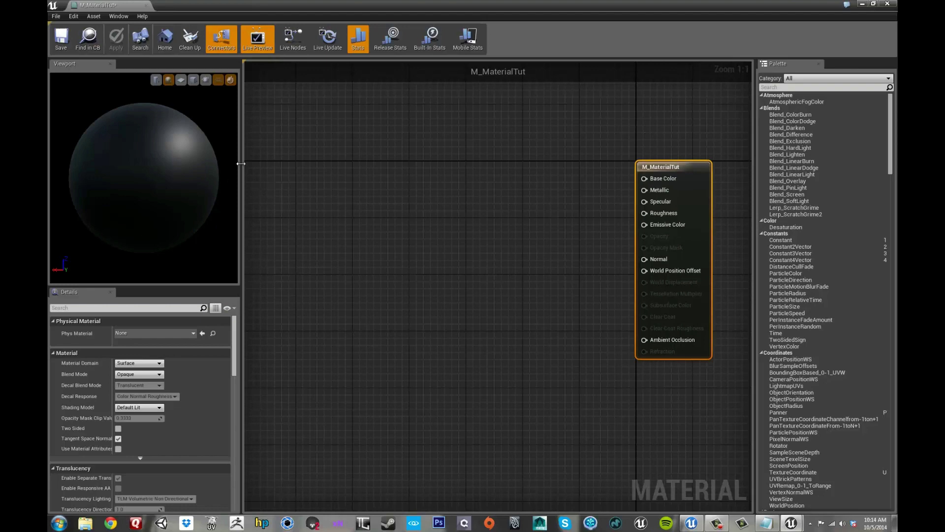
{"action": "left_click_drag", "start_coordinate": [241, 164], "coordinate": [214, 163]}
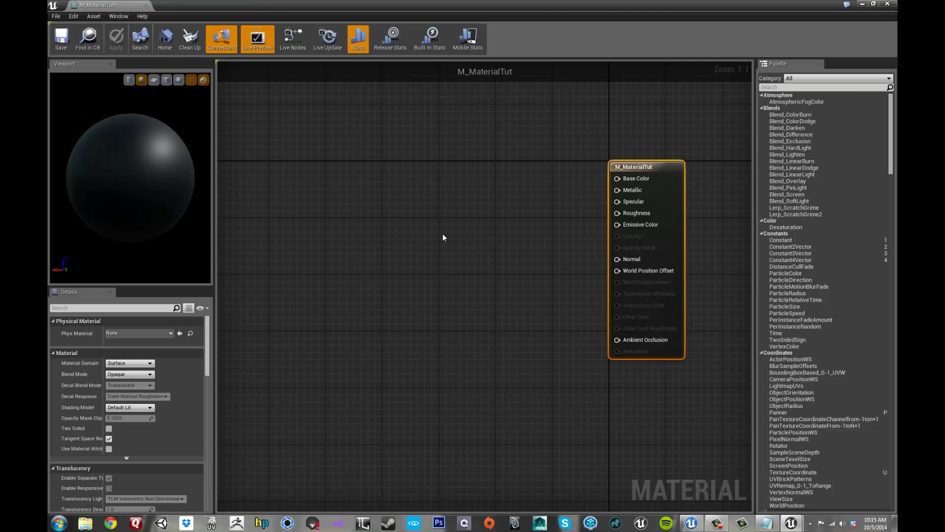
Examine the material graph with its main node, the node palette and the list of nodes available in the graph
{"action": "right_click_drag", "start_coordinate": [475, 228], "coordinate": [434, 245]}
{"action": "left_click_drag", "start_coordinate": [327, 138], "coordinate": [694, 430]}
{"action": "left_click", "coordinate": [422, 325]}
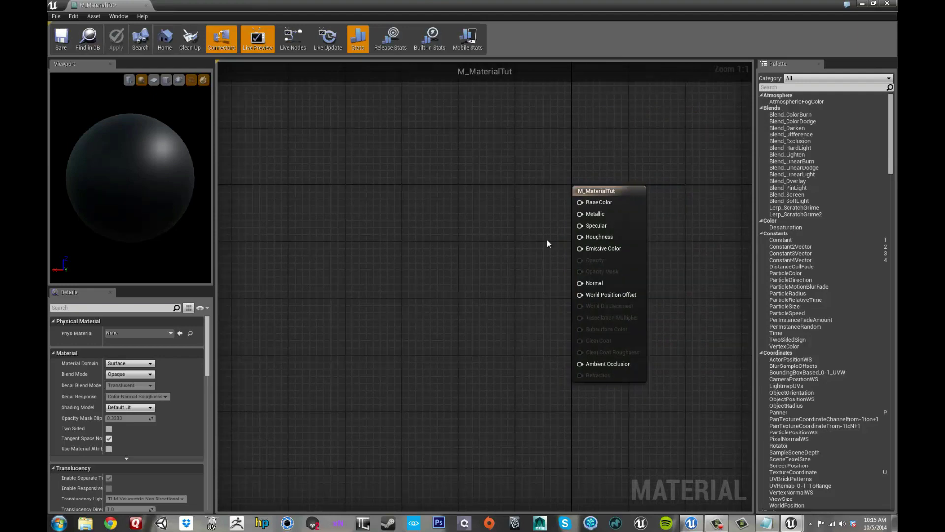
{"action": "scroll", "coordinate": [568, 202], "scroll_direction": "down", "scroll_amount": 3}
{"action": "scroll", "coordinate": [542, 231], "scroll_direction": "up", "scroll_amount": 3}
{"action": "mouse_move", "coordinate": [542, 235]}
{"action": "right_mouse_down"}
{"action": "mouse_move", "coordinate": [477, 236]}
{"action": "mouse_move", "coordinate": [537, 218]}
{"action": "right_mouse_up"}
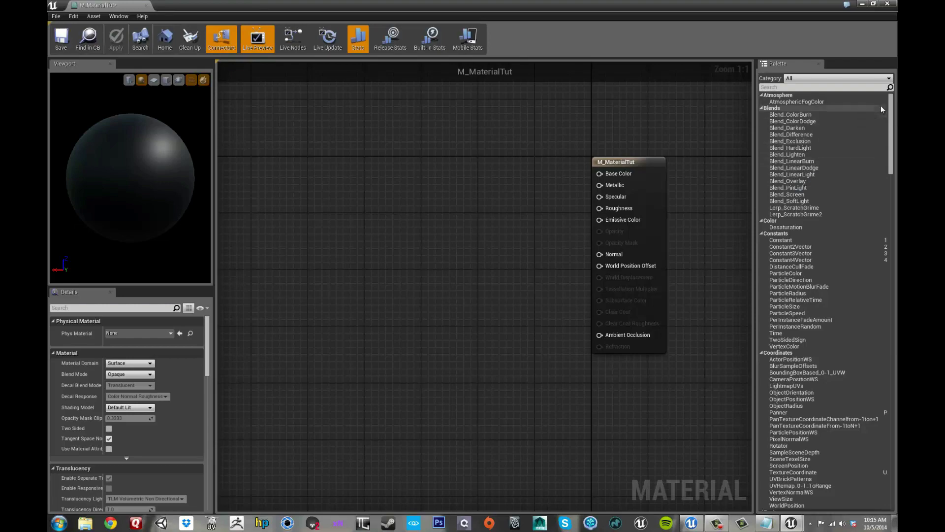
{"action": "mouse_move", "coordinate": [889, 132]}
{"action": "left_mouse_down"}
{"action": "mouse_move", "coordinate": [881, 455]}
{"action": "mouse_move", "coordinate": [888, 133]}
{"action": "left_mouse_up"}
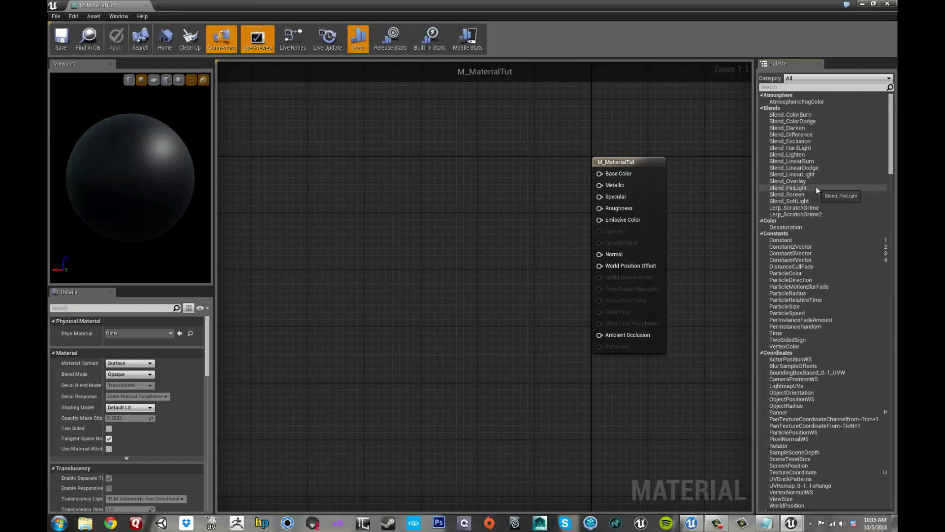
{"action": "left_click", "coordinate": [791, 174]}
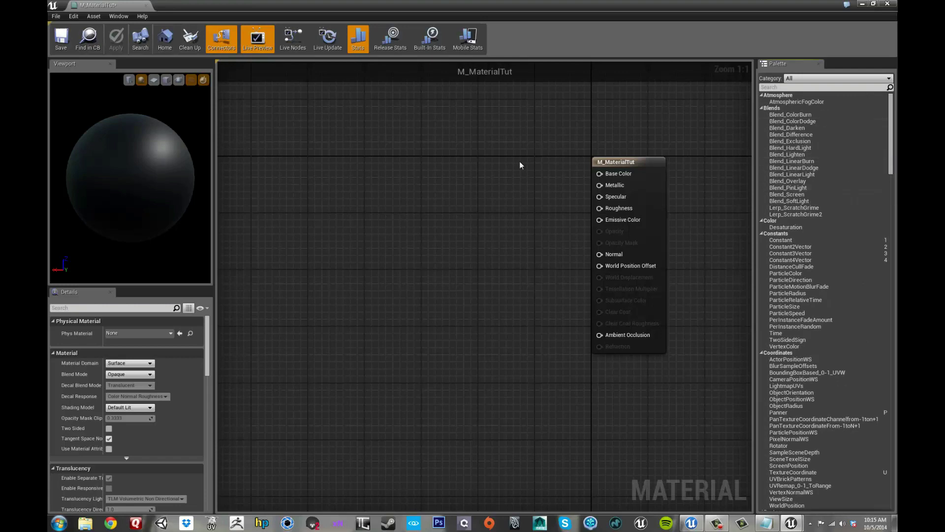
{"action": "right_click", "coordinate": [471, 156]}
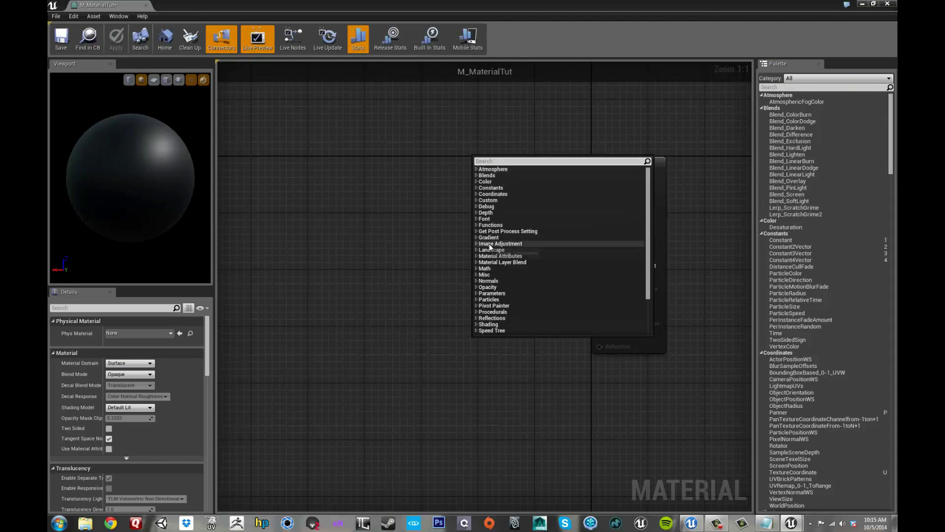
{"action": "left_click", "coordinate": [403, 236]}
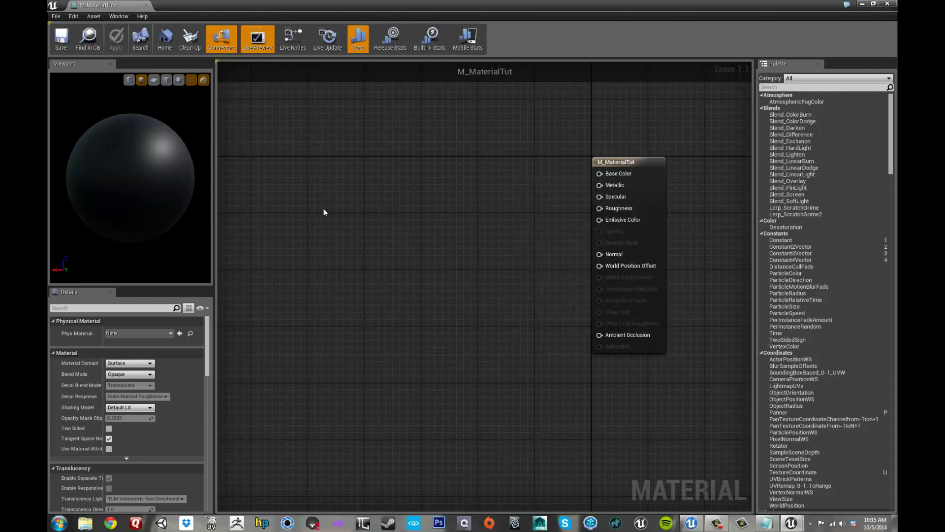
Widen the preview viewport and inspect the material on the preview sphere from several angles and distances
{"action": "left_click_drag", "start_coordinate": [213, 175], "coordinate": [275, 188]}
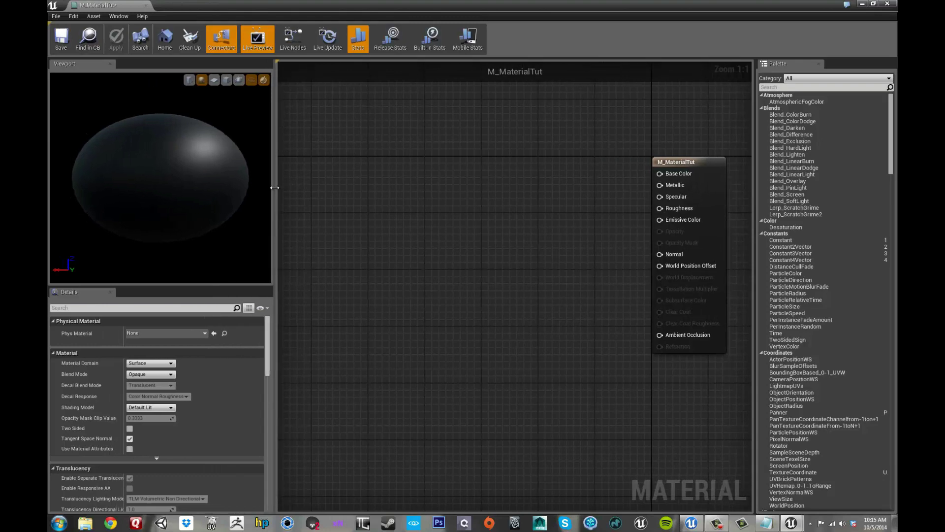
{"action": "left_click_drag", "start_coordinate": [207, 198], "coordinate": [98, 198]}
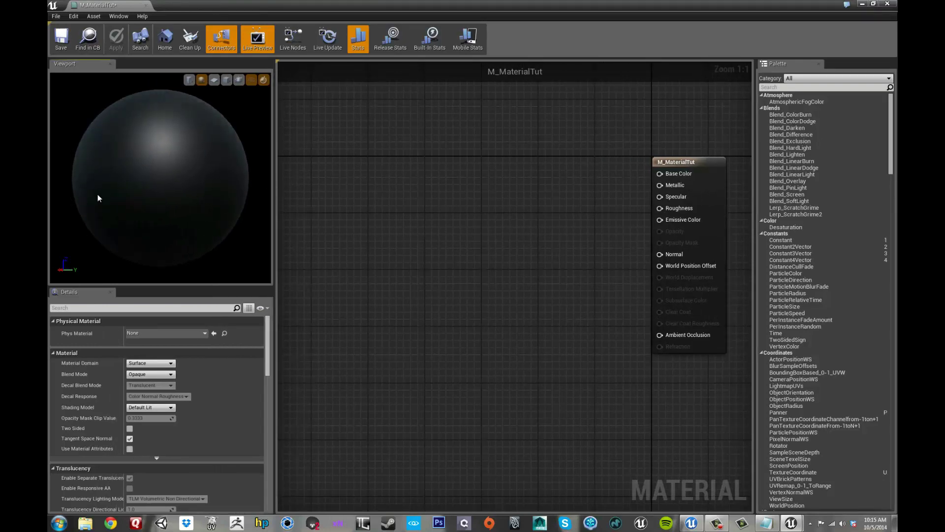
{"action": "left_click_drag", "start_coordinate": [146, 163], "coordinate": [180, 163]}
{"action": "scroll", "coordinate": [145, 160], "scroll_direction": "down", "scroll_amount": 3}
{"action": "scroll", "coordinate": [157, 151], "scroll_direction": "down", "scroll_amount": 2}
{"action": "right_click_drag", "start_coordinate": [155, 153], "coordinate": [186, 175]}
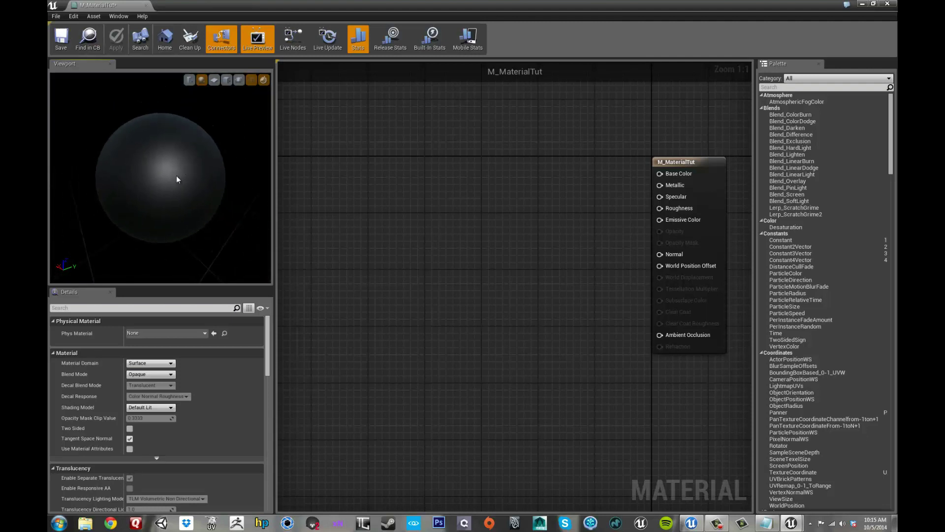
{"action": "mouse_move", "coordinate": [169, 170]}
{"action": "left_mouse_down"}
{"action": "mouse_move", "coordinate": [215, 238]}
{"action": "mouse_move", "coordinate": [261, 99]}
{"action": "mouse_move", "coordinate": [203, 147]}
{"action": "mouse_move", "coordinate": [143, 130]}
{"action": "mouse_move", "coordinate": [156, 126]}
{"action": "left_mouse_up"}
Try the cylinder and plane preview shapes, return to the sphere and turn off the preview grid
{"action": "left_click", "coordinate": [191, 80]}
{"action": "left_click", "coordinate": [202, 80]}
{"action": "left_click", "coordinate": [214, 80]}
{"action": "left_click", "coordinate": [202, 80]}
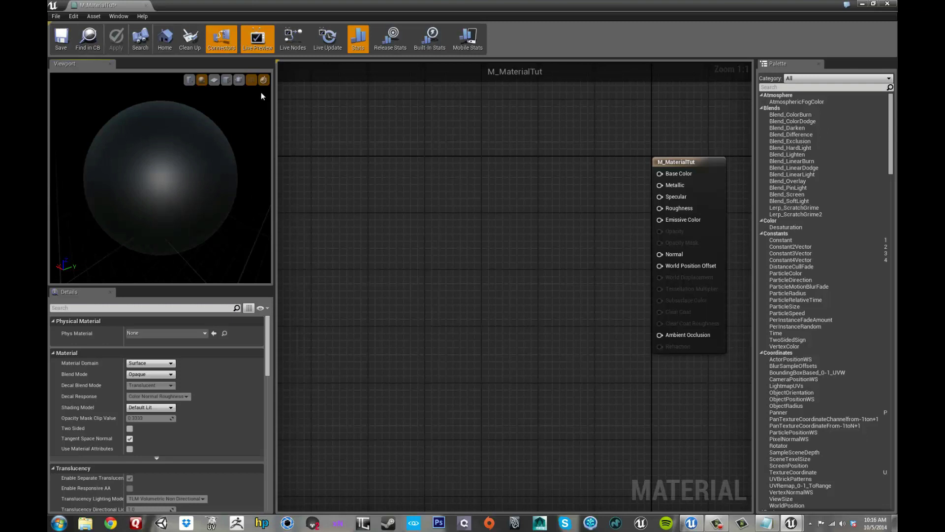
{"action": "left_click", "coordinate": [251, 80]}
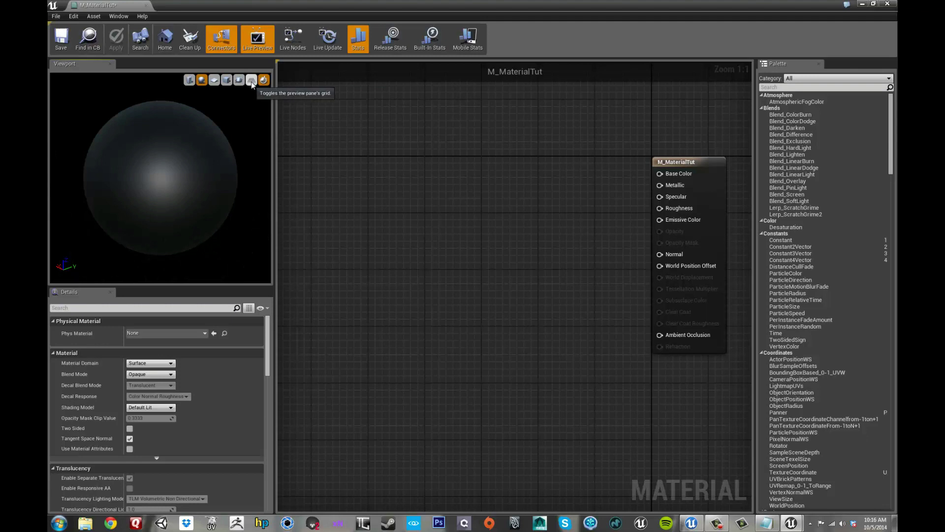
{"action": "scroll", "coordinate": [233, 159], "scroll_direction": "down", "scroll_amount": 1}
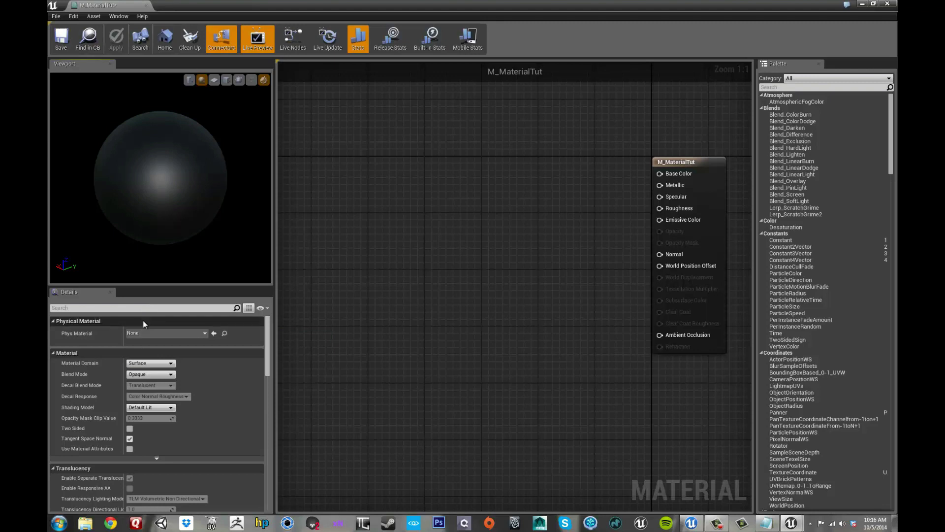
Narrow the preview and details column to give the material graph more room, keeping the main node in view
{"action": "right_click_drag", "start_coordinate": [438, 276], "coordinate": [411, 295]}
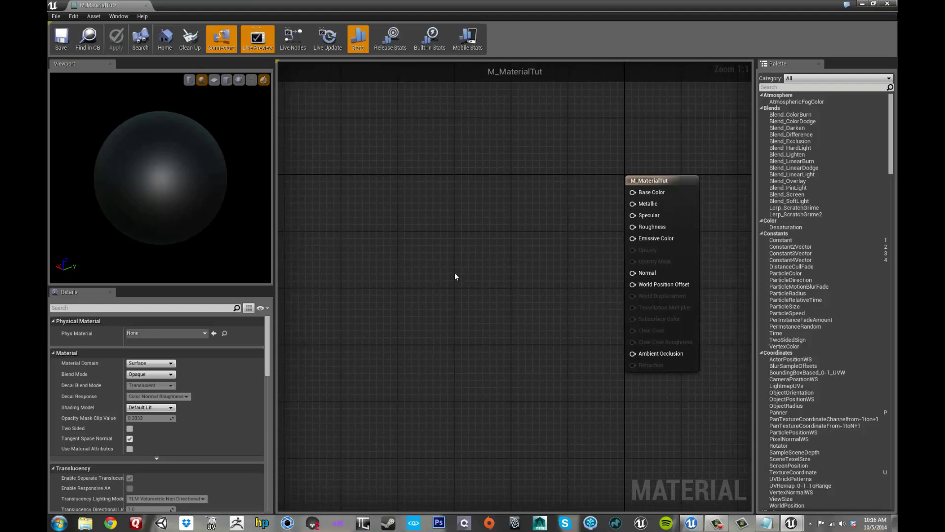
{"action": "left_click_drag", "start_coordinate": [274, 226], "coordinate": [190, 227]}
{"action": "right_click_drag", "start_coordinate": [336, 235], "coordinate": [383, 236]}
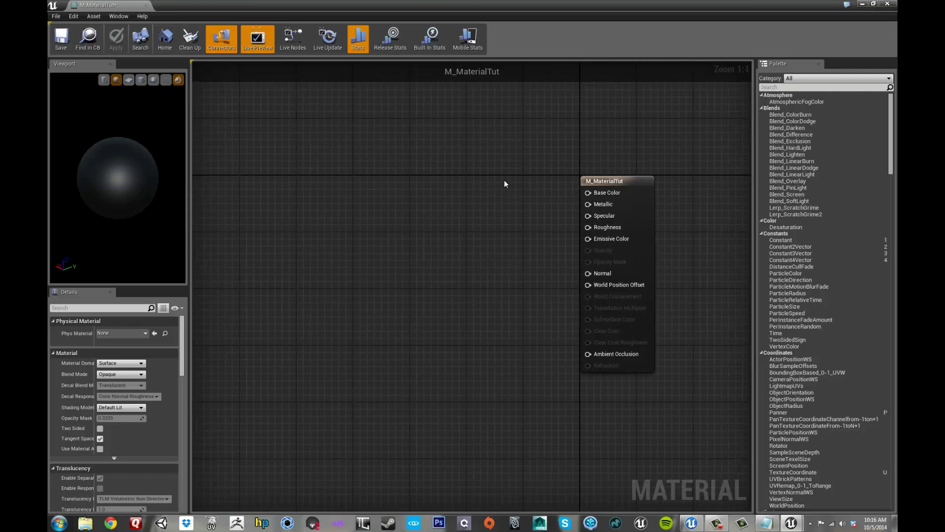
{"action": "left_click_drag", "start_coordinate": [537, 148], "coordinate": [705, 422]}
{"action": "left_click", "coordinate": [705, 423]}
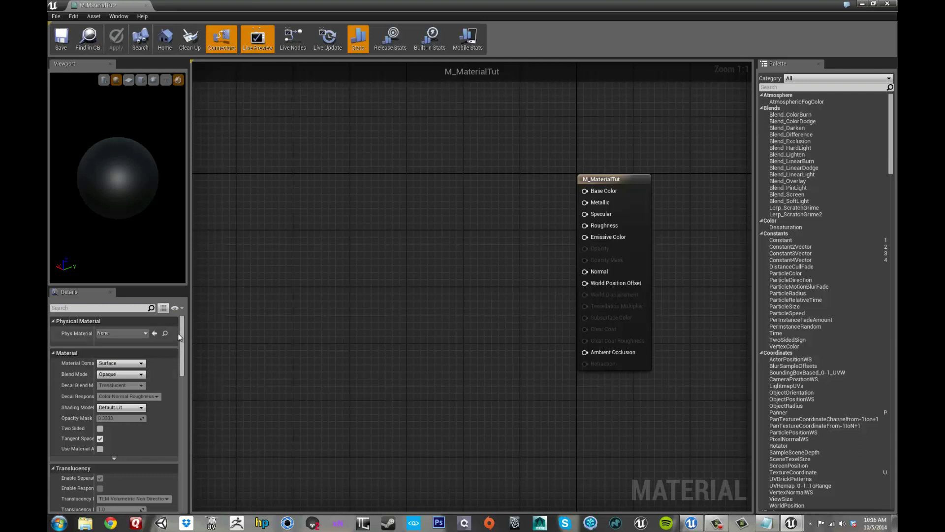
Collapse all the material property categories in the details, from Physical Material down to Thumbnail
{"action": "scroll", "coordinate": [174, 336], "scroll_direction": "down", "scroll_amount": 1}
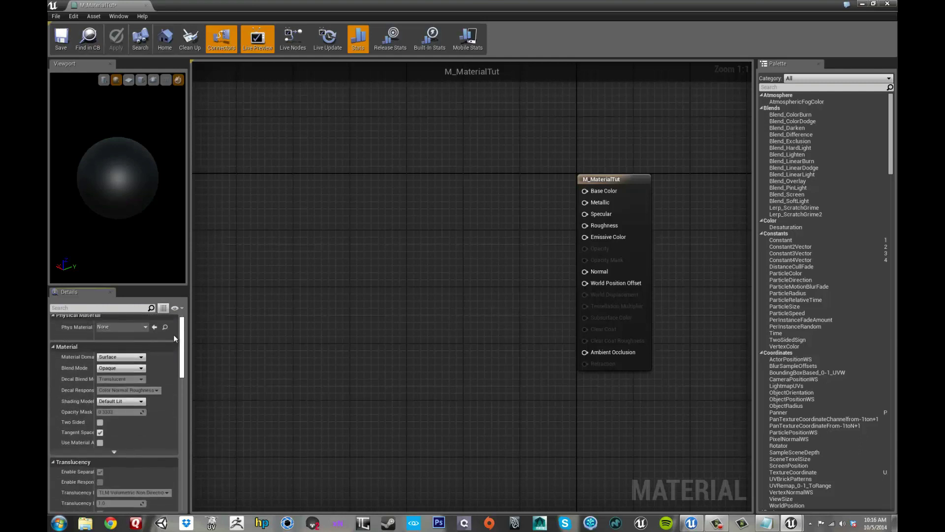
{"action": "left_click", "coordinate": [53, 346]}
{"action": "left_click", "coordinate": [52, 316]}
{"action": "left_click", "coordinate": [53, 338]}
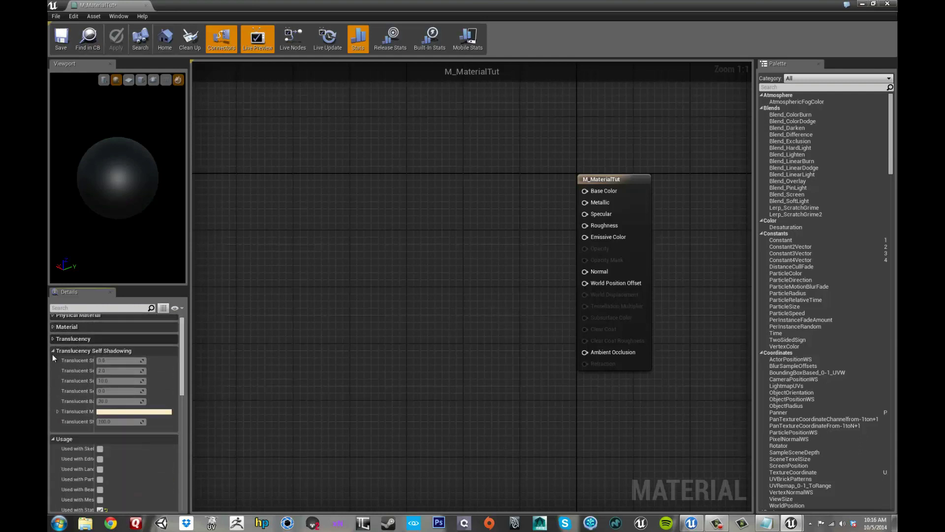
{"action": "left_click", "coordinate": [53, 350]}
{"action": "left_click", "coordinate": [54, 362]}
{"action": "left_click", "coordinate": [53, 374]}
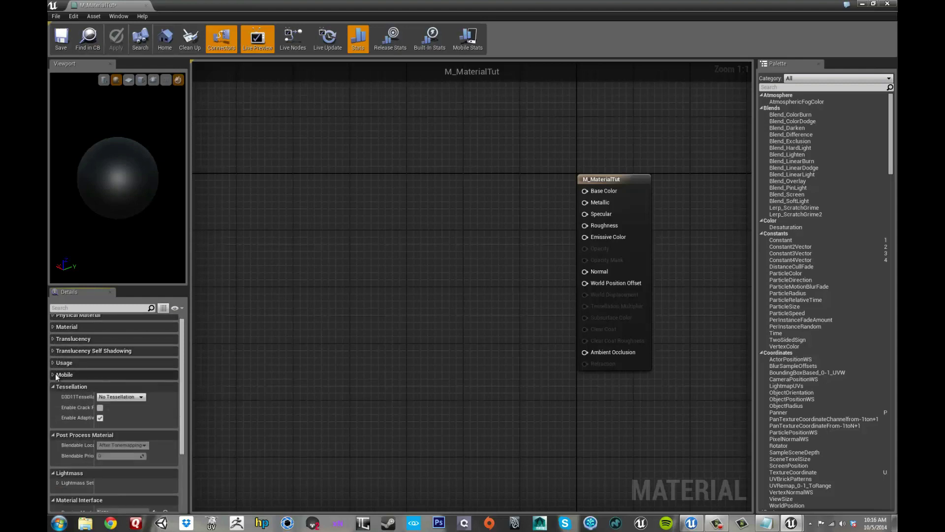
{"action": "left_click", "coordinate": [53, 386]}
{"action": "left_click", "coordinate": [52, 398]}
{"action": "left_click", "coordinate": [53, 411]}
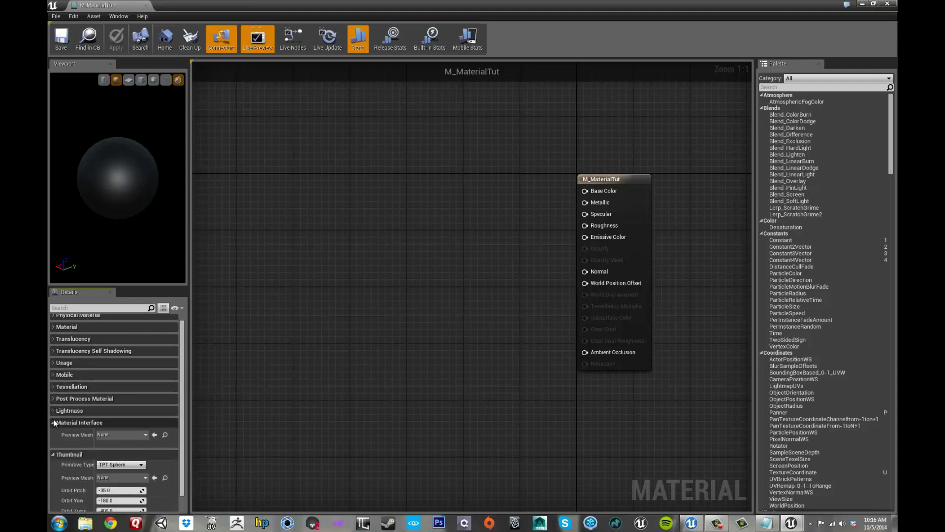
{"action": "left_click", "coordinate": [53, 423]}
{"action": "left_click", "coordinate": [52, 441]}
{"action": "right_click_drag", "start_coordinate": [435, 298], "coordinate": [452, 304]}
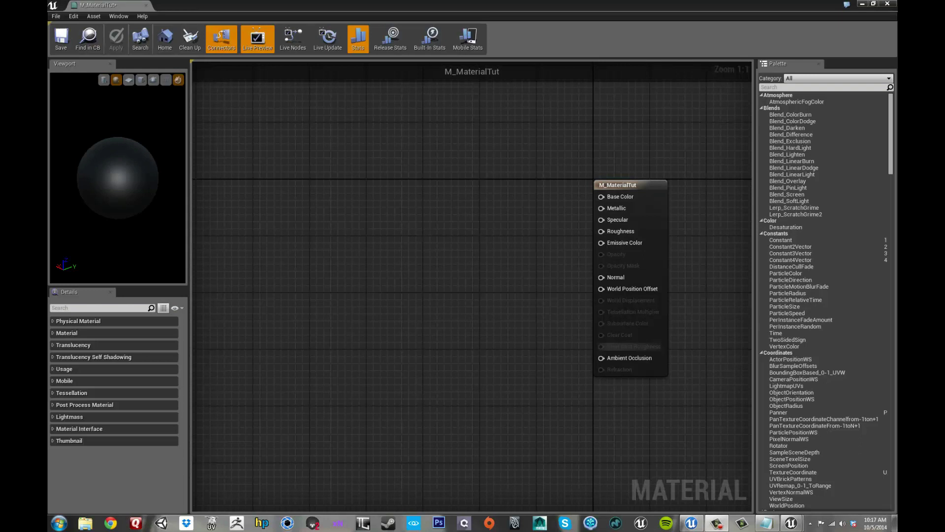
{"action": "right_click_drag", "start_coordinate": [510, 287], "coordinate": [492, 298]}
{"action": "left_click_drag", "start_coordinate": [525, 170], "coordinate": [691, 217]}
{"action": "left_click", "coordinate": [691, 217]}
{"action": "right_click_drag", "start_coordinate": [519, 234], "coordinate": [534, 228]}
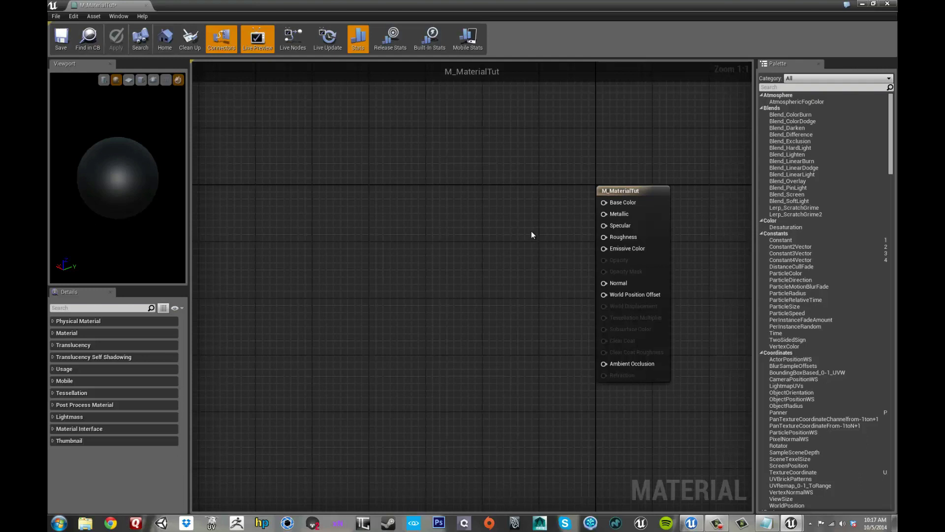
Search the node palette for "const" and place a Constant3Vector node in the graph, left of the main node
{"action": "left_click", "coordinate": [775, 87]}
{"action": "type", "text": "const"}
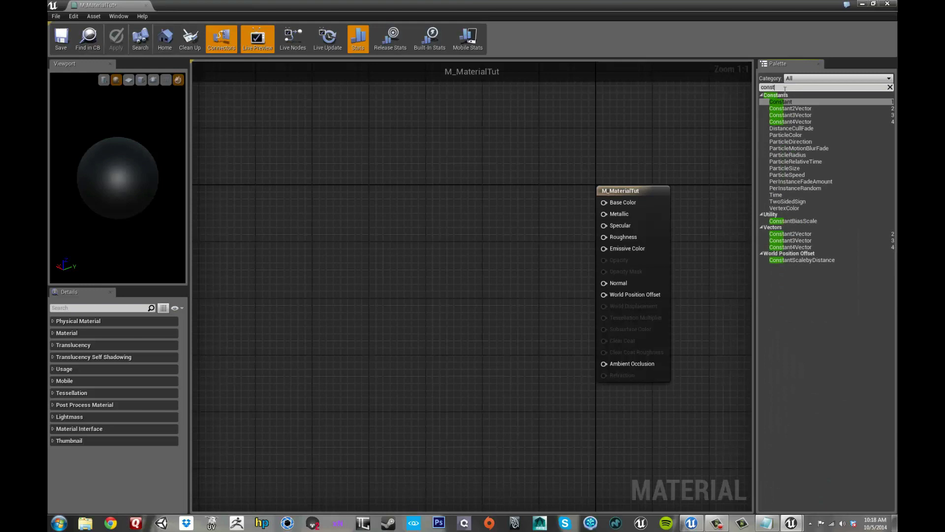
{"action": "left_click", "coordinate": [805, 115]}
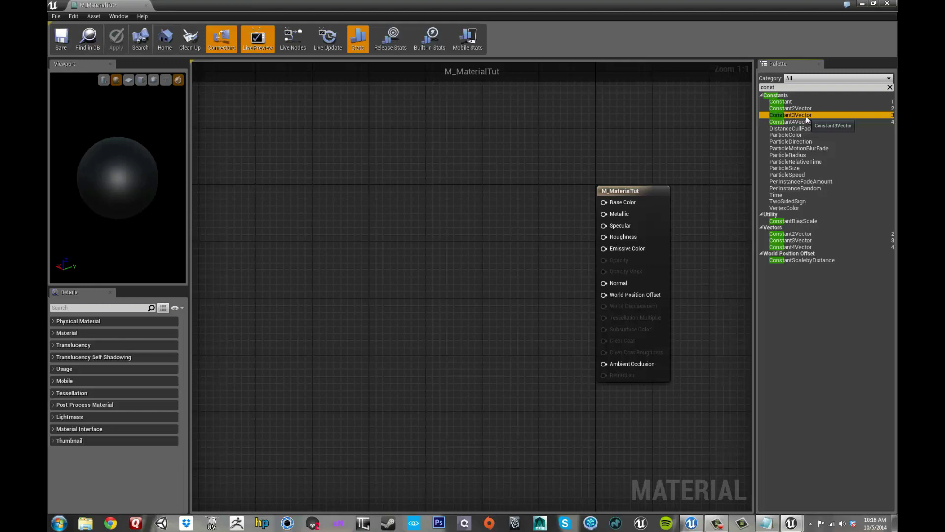
{"action": "left_click_drag", "start_coordinate": [806, 116], "coordinate": [423, 178]}
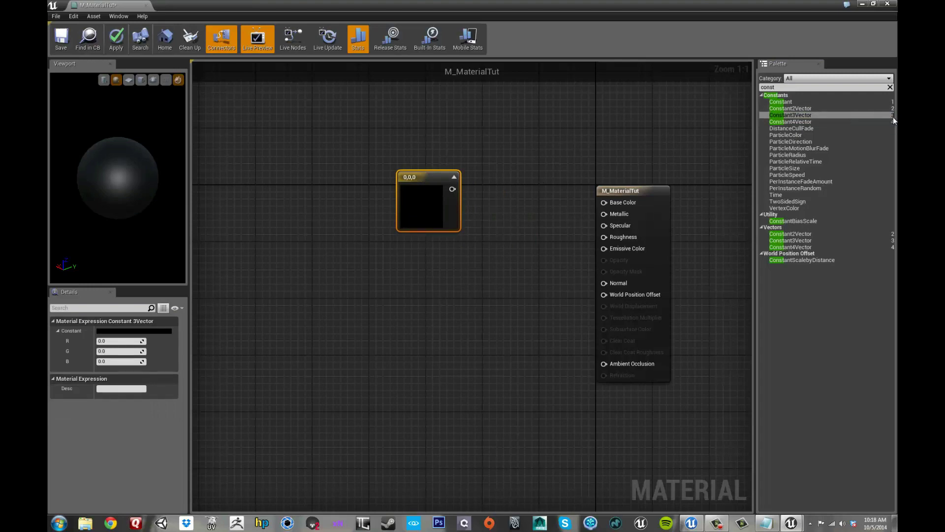
{"action": "right_click_drag", "start_coordinate": [535, 167], "coordinate": [570, 158]}
{"action": "left_click_drag", "start_coordinate": [462, 169], "coordinate": [405, 175]}
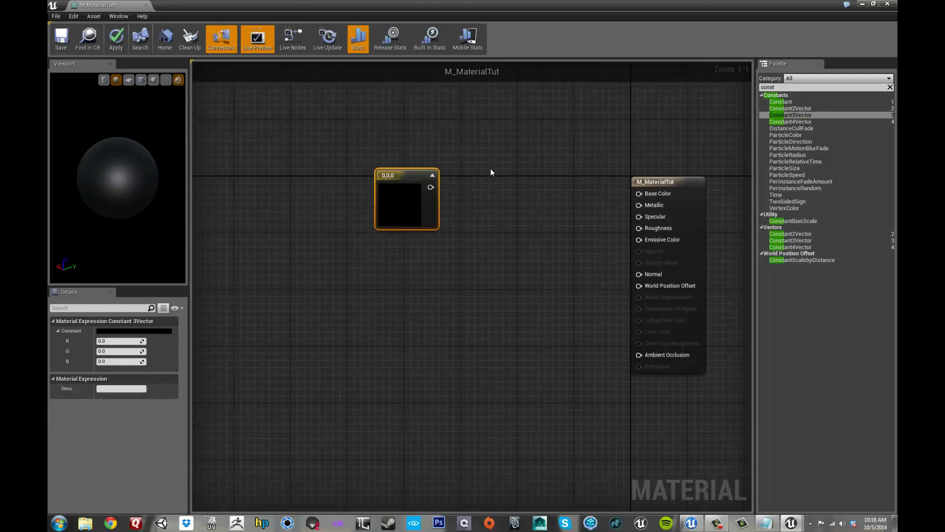
Delete the Constant3Vector node from the graph
{"action": "left_click", "coordinate": [492, 174]}
{"action": "left_click", "coordinate": [387, 196]}
{"action": "key", "text": "Delete"}
{"action": "right_click_drag", "start_coordinate": [439, 196], "coordinate": [434, 189]}
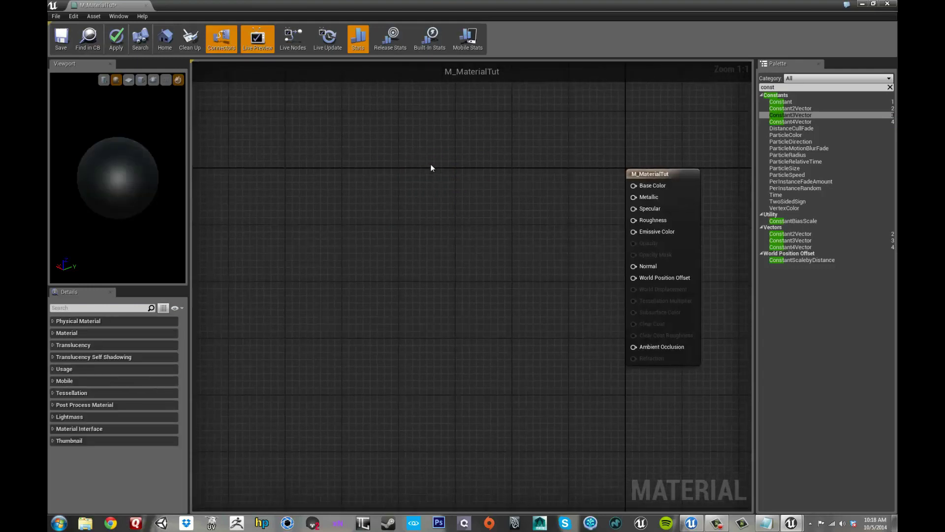
Add a fresh Constant3Vector node to the graph and move it well to the left of the main node
{"action": "left_click", "coordinate": [430, 168]}
{"action": "right_click_drag", "start_coordinate": [527, 137], "coordinate": [512, 148]}
{"action": "left_click_drag", "start_coordinate": [455, 177], "coordinate": [387, 180]}
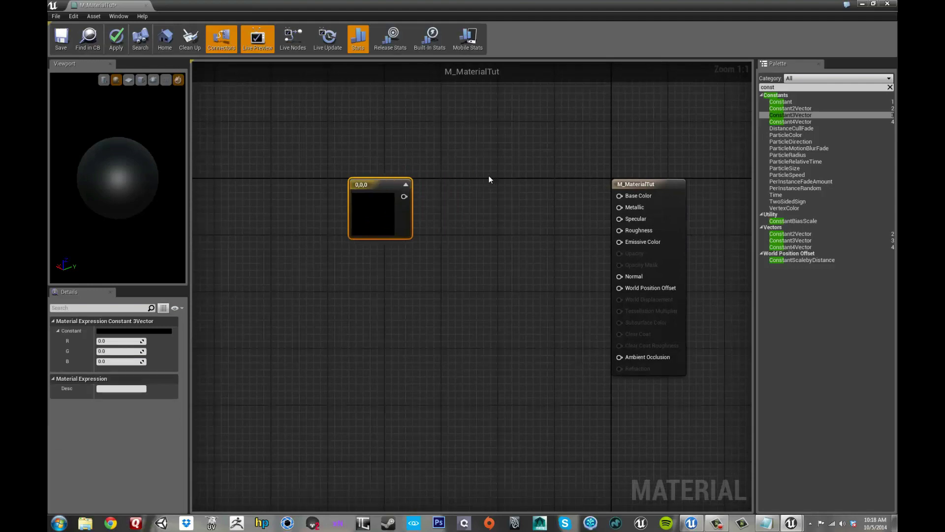
Add a second Constant3Vector node beside the main node by searching the graph's node list for "cons", and delete it again
{"action": "right_click", "coordinate": [489, 177]}
{"action": "type", "text": "cons"}
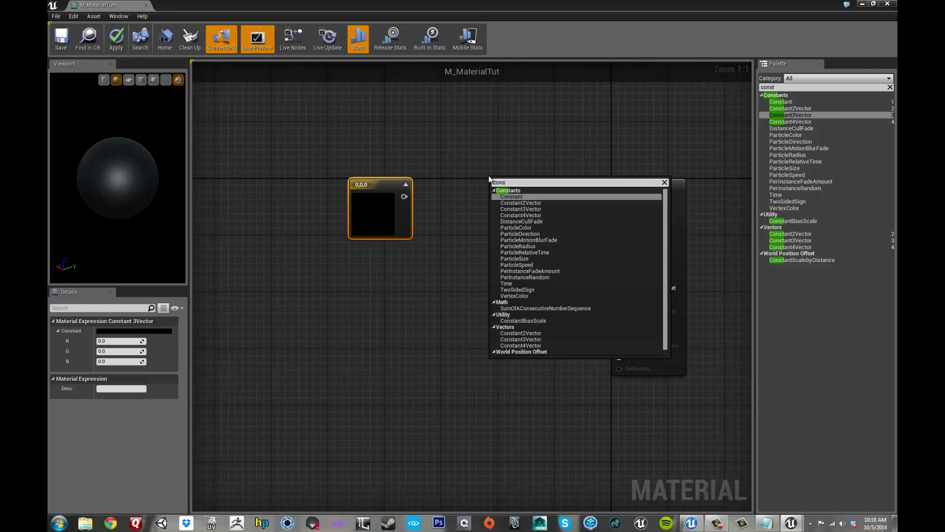
{"action": "key", "text": "Down"}
{"action": "key", "text": "Down"}
{"action": "key", "text": "Return"}
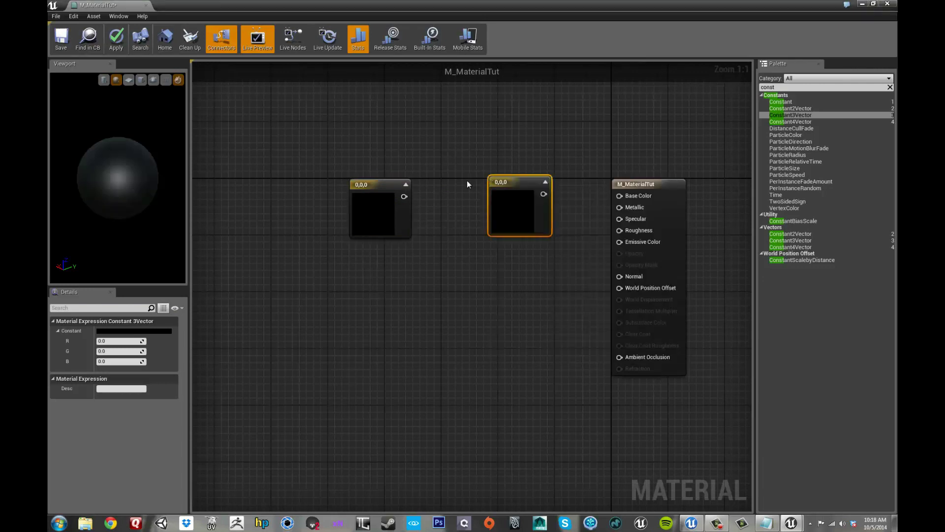
{"action": "left_click_drag", "start_coordinate": [494, 185], "coordinate": [482, 180]}
{"action": "key", "text": "Delete"}
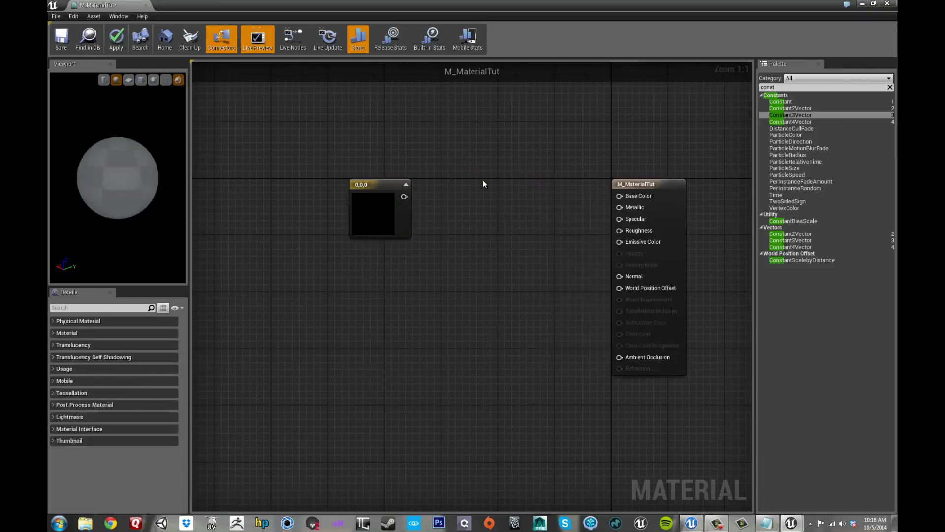
Move the remaining Constant3Vector node closer to the main node and enlarge the preview viewport
{"action": "left_click_drag", "start_coordinate": [382, 184], "coordinate": [457, 176]}
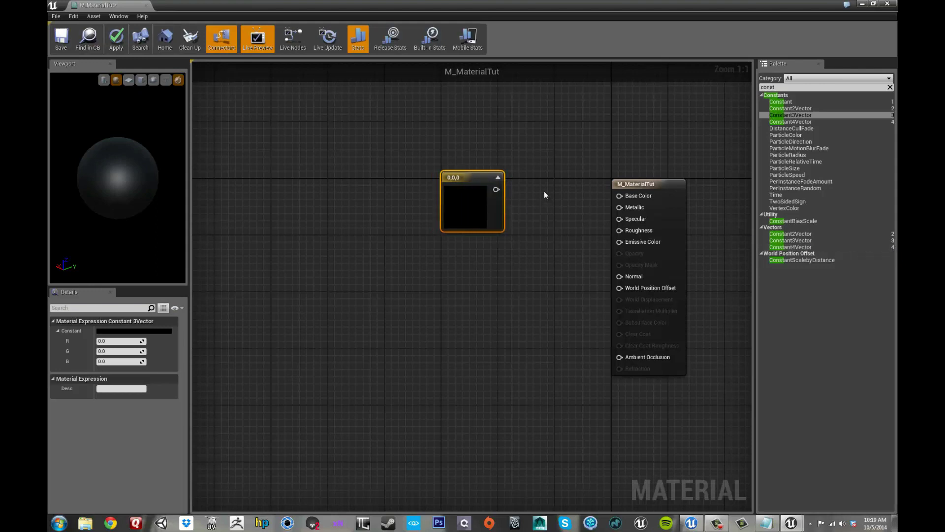
{"action": "left_click_drag", "start_coordinate": [189, 190], "coordinate": [265, 201]}
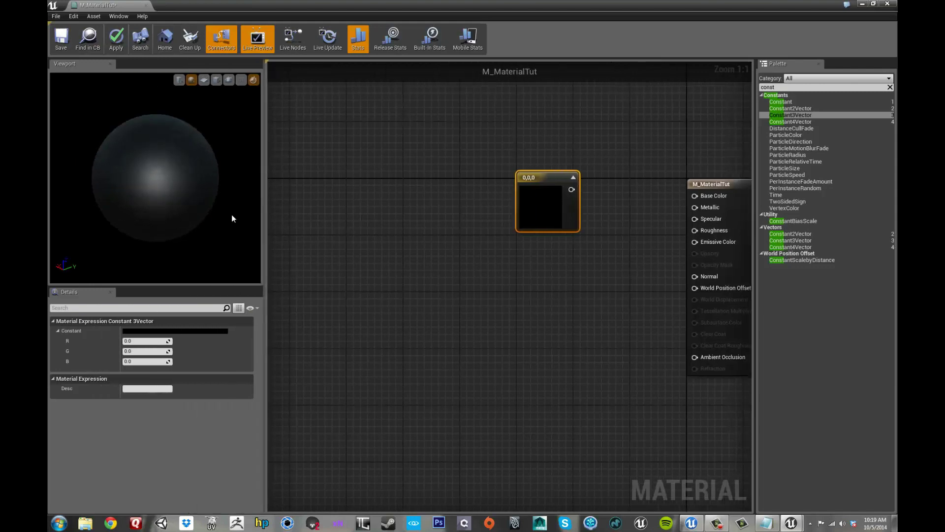
{"action": "left_click_drag", "start_coordinate": [206, 287], "coordinate": [206, 335]}
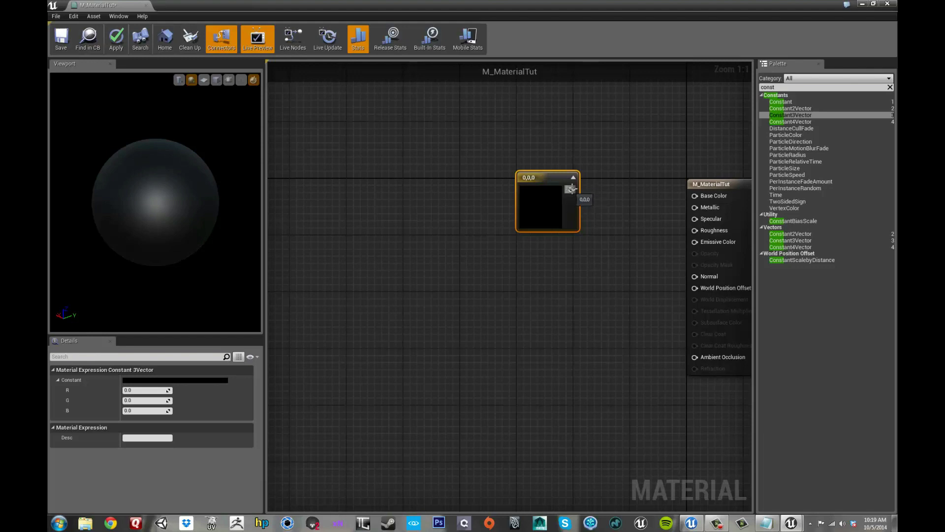
Connect the Constant3Vector output to the Base Color input of M_MaterialTut and move the node nearer to the main node
{"action": "left_click_drag", "start_coordinate": [571, 189], "coordinate": [696, 199]}
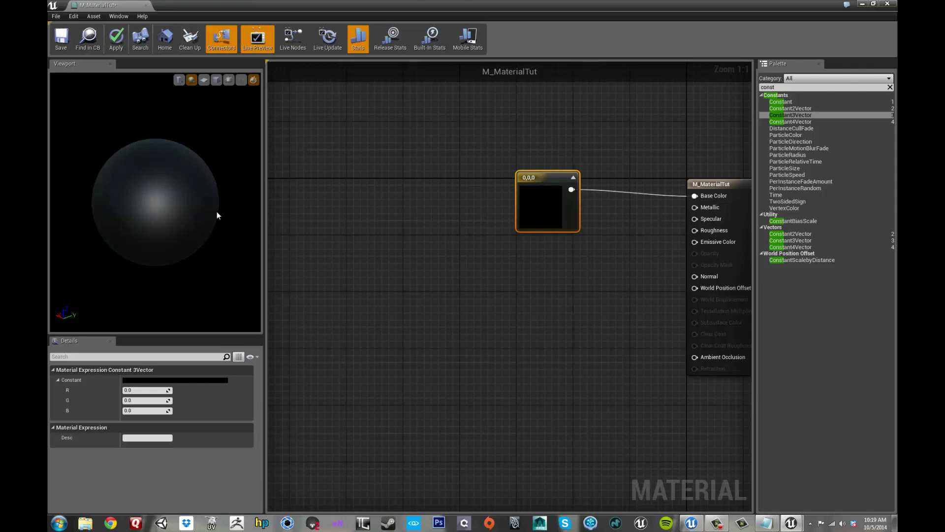
{"action": "right_click_drag", "start_coordinate": [450, 286], "coordinate": [418, 273]}
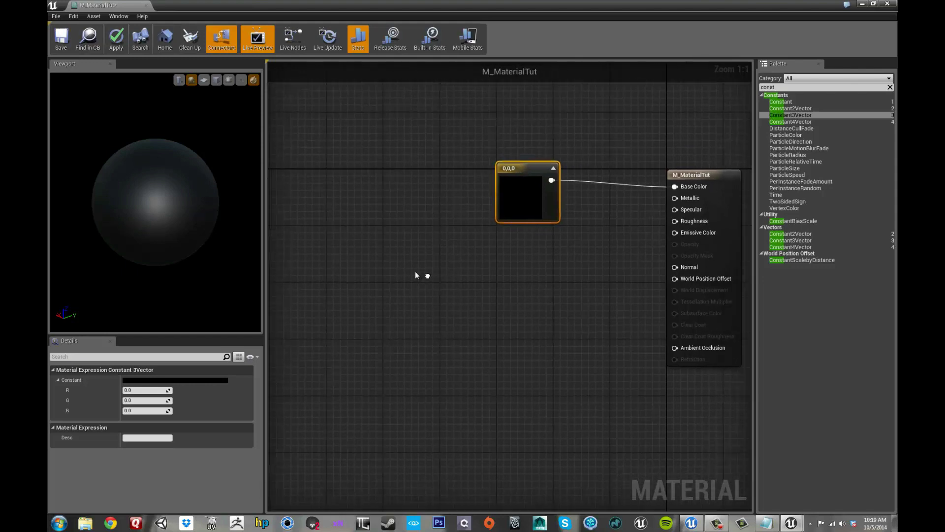
{"action": "left_click_drag", "start_coordinate": [615, 121], "coordinate": [539, 404]}
{"action": "left_click", "coordinate": [539, 404]}
{"action": "right_click_drag", "start_coordinate": [481, 321], "coordinate": [577, 259]}
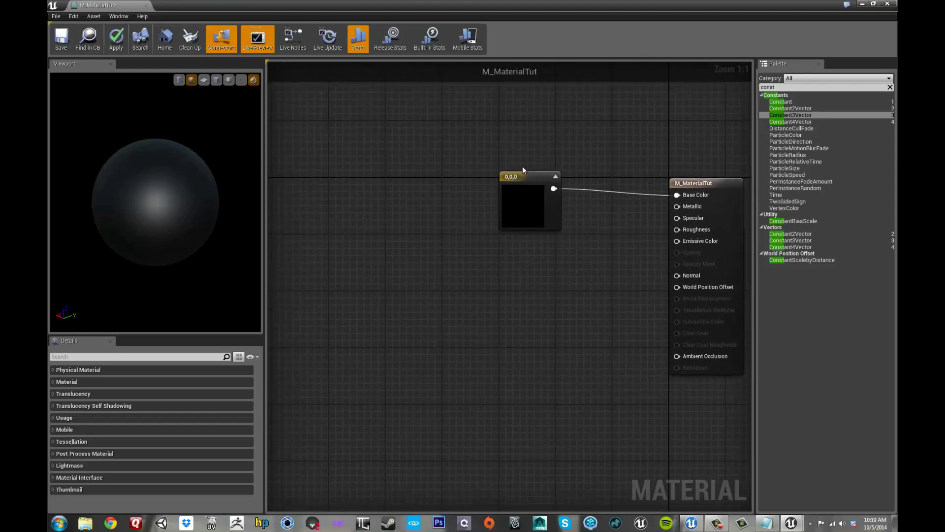
{"action": "left_click_drag", "start_coordinate": [527, 176], "coordinate": [570, 184]}
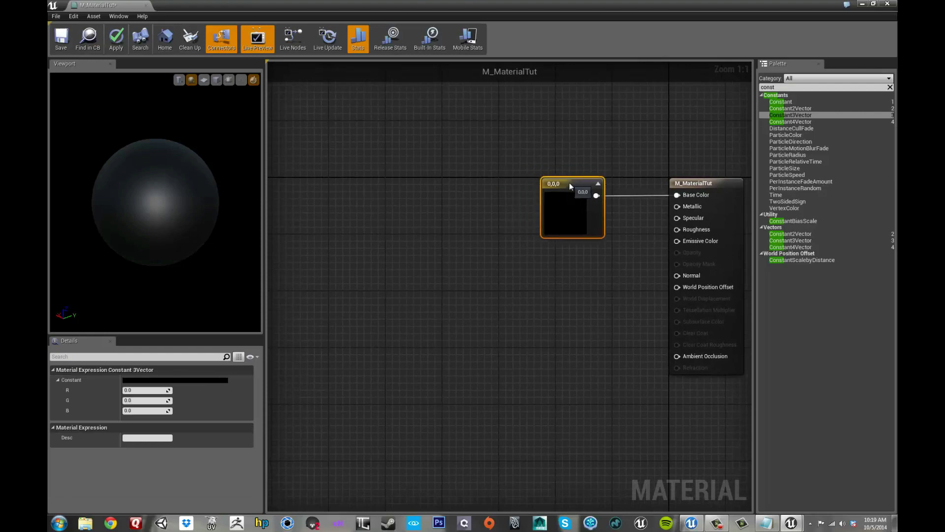
{"action": "right_click_drag", "start_coordinate": [397, 241], "coordinate": [400, 229]}
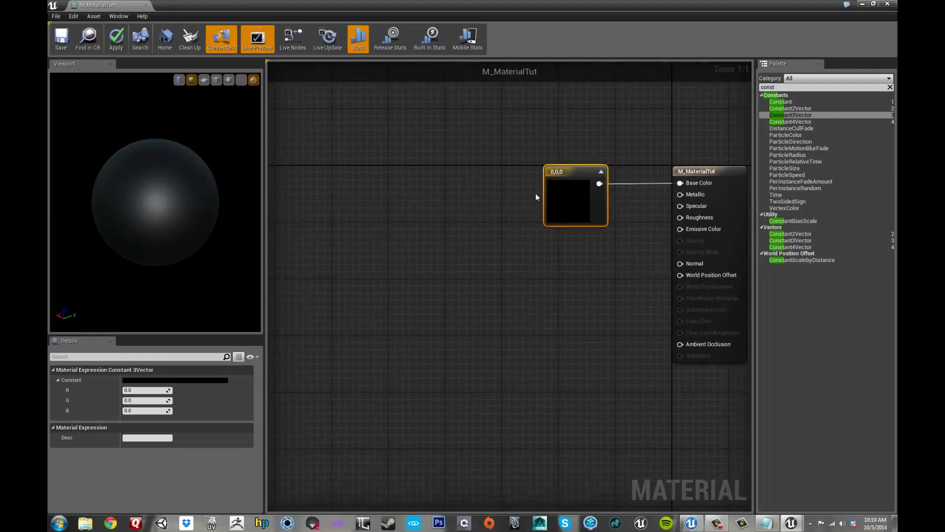
Set the Constant3Vector to pure red with R 1 in the Color Picker and inspect the preview sphere
{"action": "double_click", "coordinate": [563, 191]}
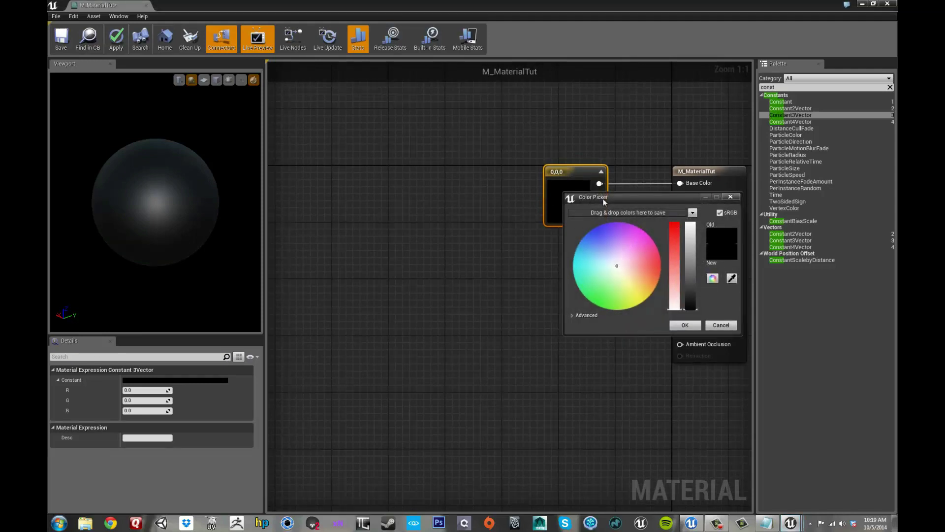
{"action": "mouse_move", "coordinate": [628, 228]}
{"action": "left_mouse_down"}
{"action": "mouse_move", "coordinate": [641, 244]}
{"action": "mouse_move", "coordinate": [603, 278]}
{"action": "mouse_move", "coordinate": [638, 224]}
{"action": "mouse_move", "coordinate": [603, 267]}
{"action": "mouse_move", "coordinate": [615, 222]}
{"action": "left_mouse_up"}
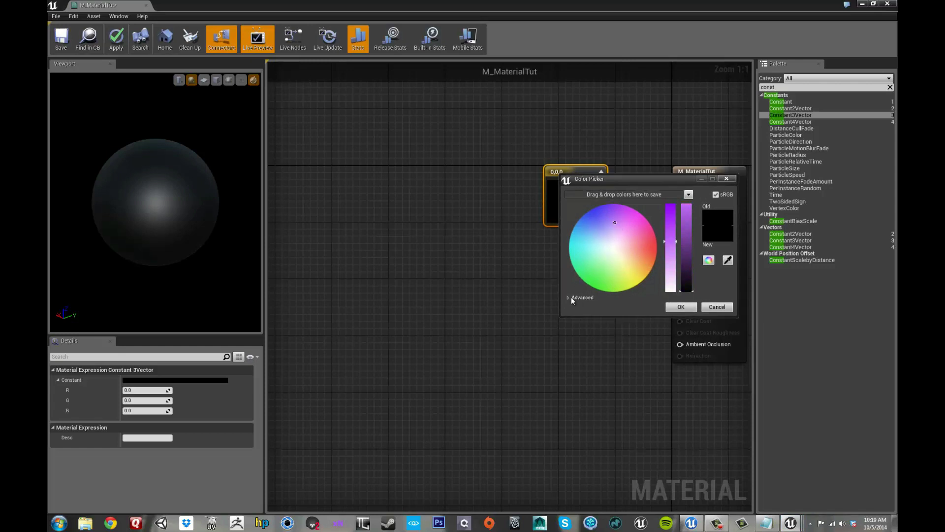
{"action": "left_click", "coordinate": [571, 297]}
{"action": "left_click", "coordinate": [597, 309]}
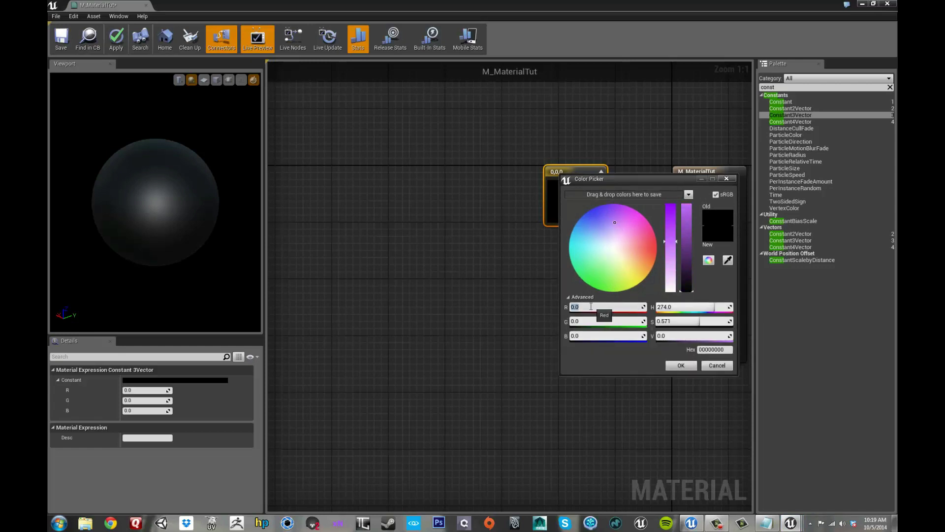
{"action": "type", "text": "1"}
{"action": "key", "text": "Return"}
{"action": "left_click", "coordinate": [681, 366]}
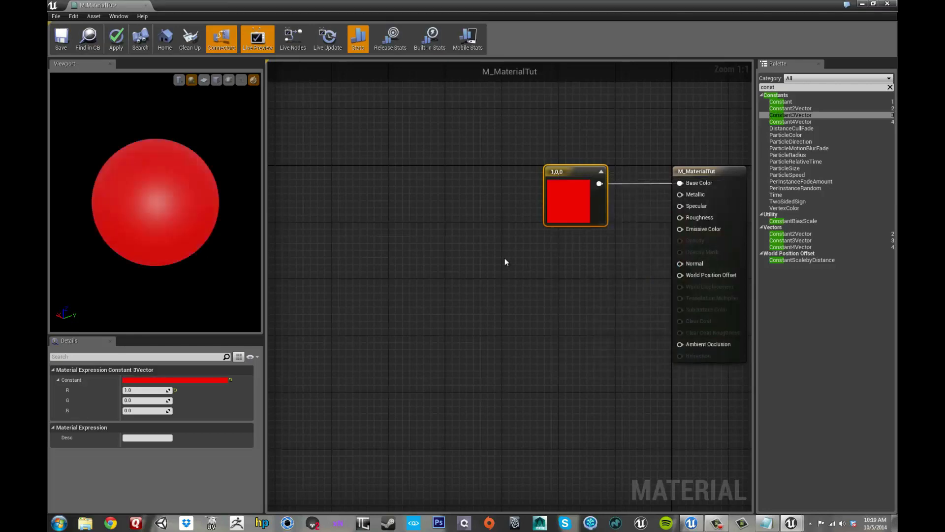
{"action": "left_click_drag", "start_coordinate": [116, 196], "coordinate": [63, 210]}
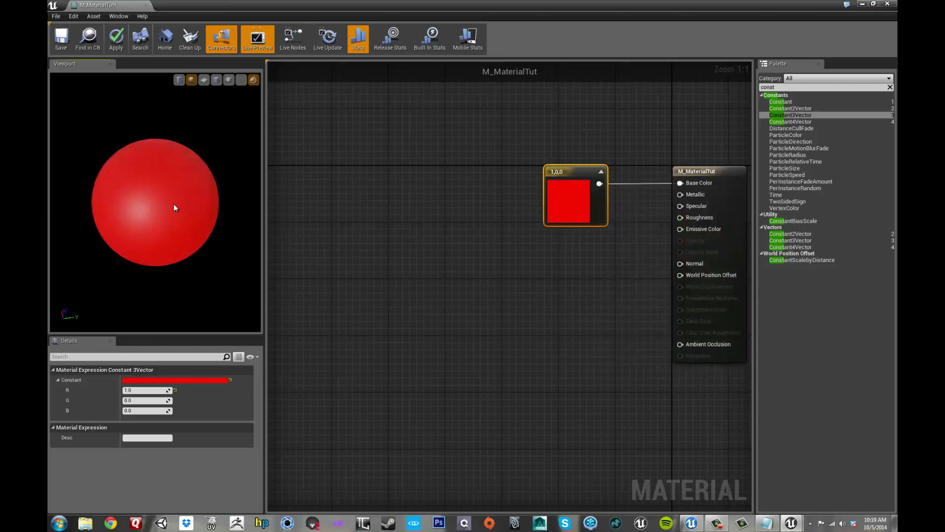
{"action": "left_click_drag", "start_coordinate": [156, 211], "coordinate": [235, 219]}
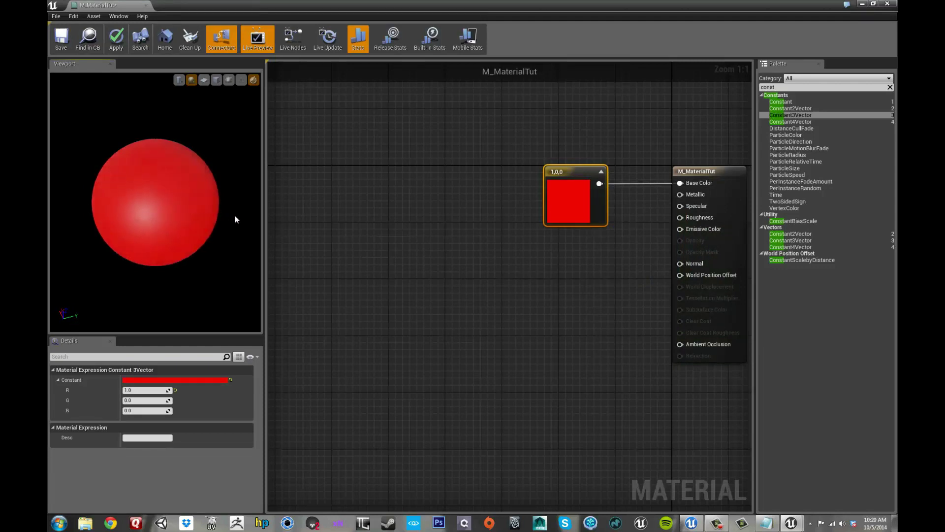
Change the Constant3Vector to green in the details with R 0 and G 1, and inspect the preview sphere
{"action": "left_click", "coordinate": [141, 391]}
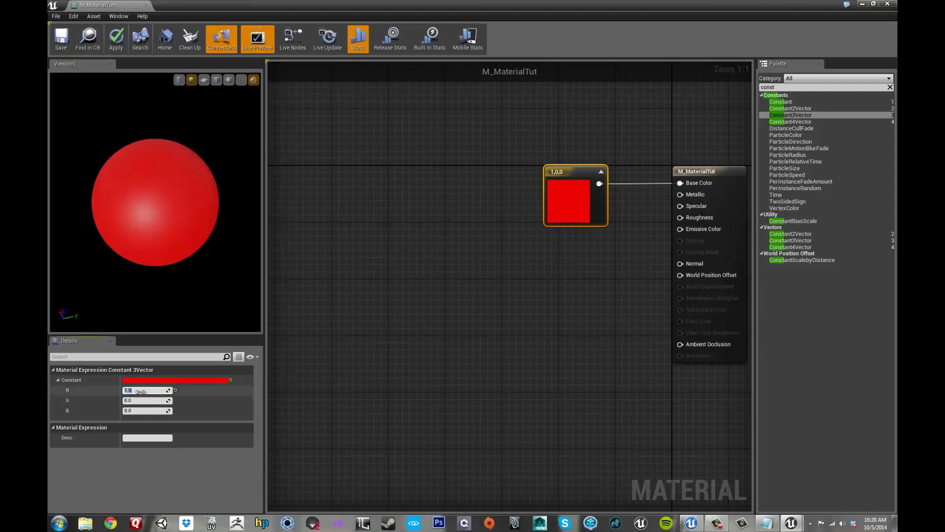
{"action": "type", "text": "0"}
{"action": "key", "text": "Tab"}
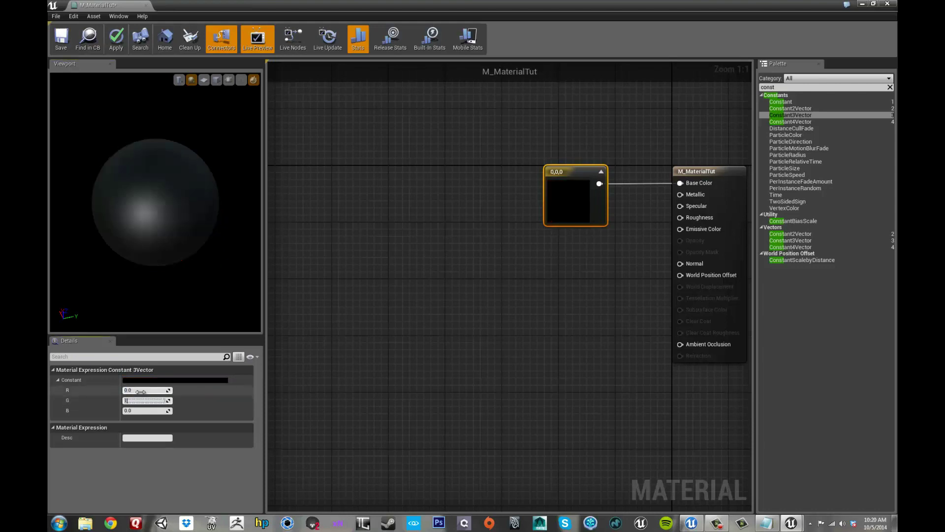
{"action": "type", "text": "1"}
{"action": "key", "text": "Return"}
{"action": "left_click_drag", "start_coordinate": [190, 220], "coordinate": [164, 223]}
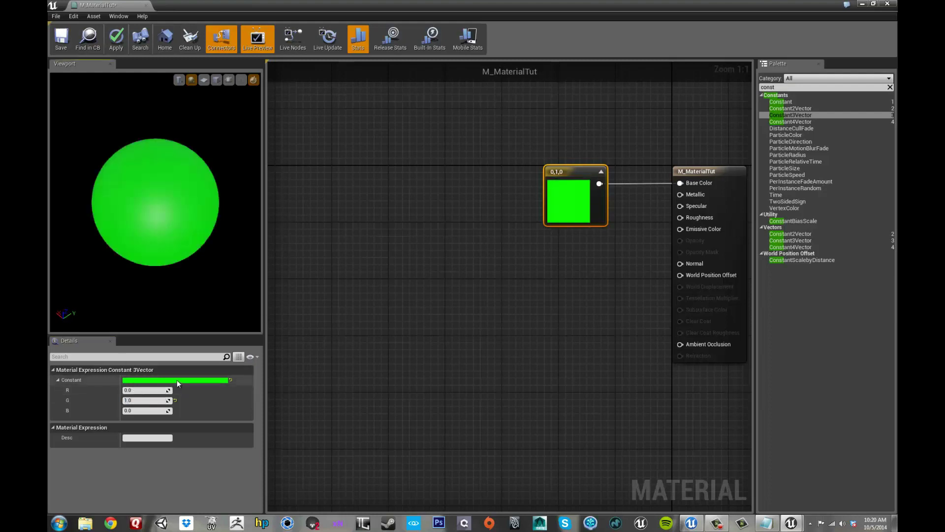
Change the Constant3Vector to blue in the Color Picker with G 0 and B 1
{"action": "left_click", "coordinate": [205, 378]}
{"action": "left_click_drag", "start_coordinate": [337, 300], "coordinate": [381, 241]}
{"action": "left_click", "coordinate": [307, 383]}
{"action": "type", "text": "0"}
{"action": "key", "text": "Tab"}
{"action": "type", "text": "1"}
{"action": "key", "text": "Return"}
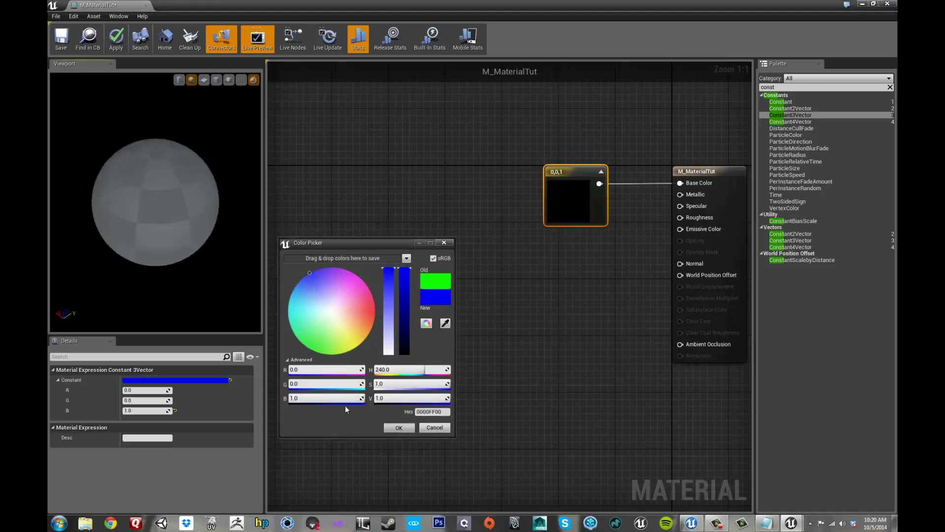
{"action": "left_click", "coordinate": [396, 428]}
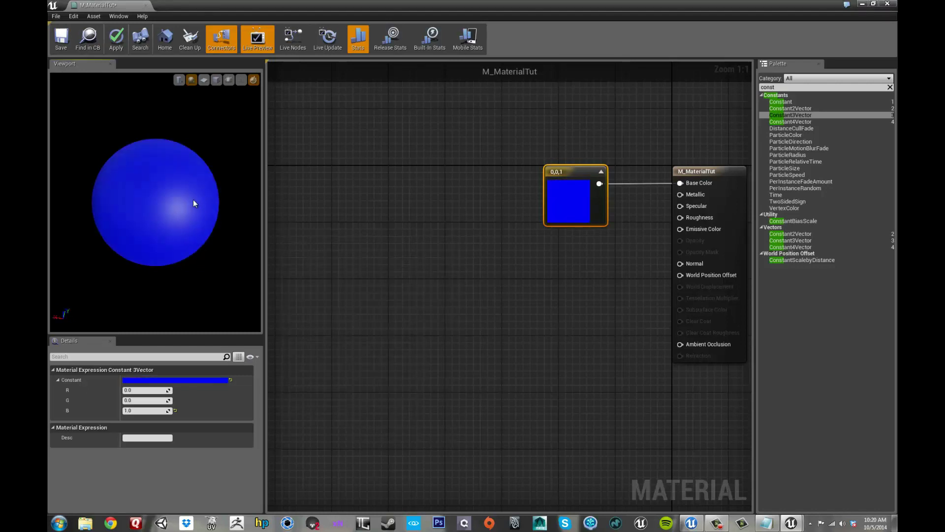
Turn the Constant3Vector white by setting R and G to 1 in the details
{"action": "left_click", "coordinate": [138, 389]}
{"action": "type", "text": "1"}
{"action": "key", "text": "Tab"}
{"action": "type", "text": "1"}
{"action": "key", "text": "Tab"}
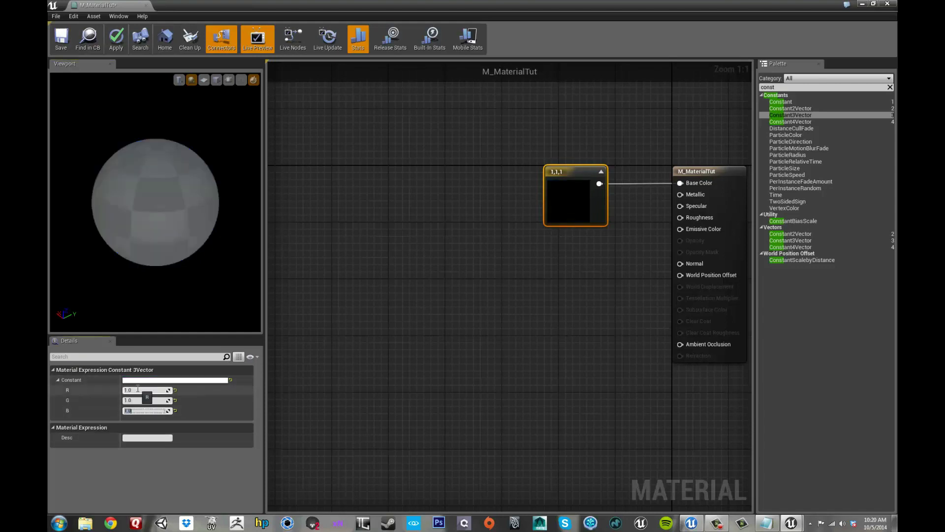
Place the M_MaterialTut editor as a floating window beside the level's preview mesh and switch the level viewport to immersive mode
{"action": "key", "text": "Return"}
{"action": "right_click_drag", "start_coordinate": [445, 223], "coordinate": [392, 259]}
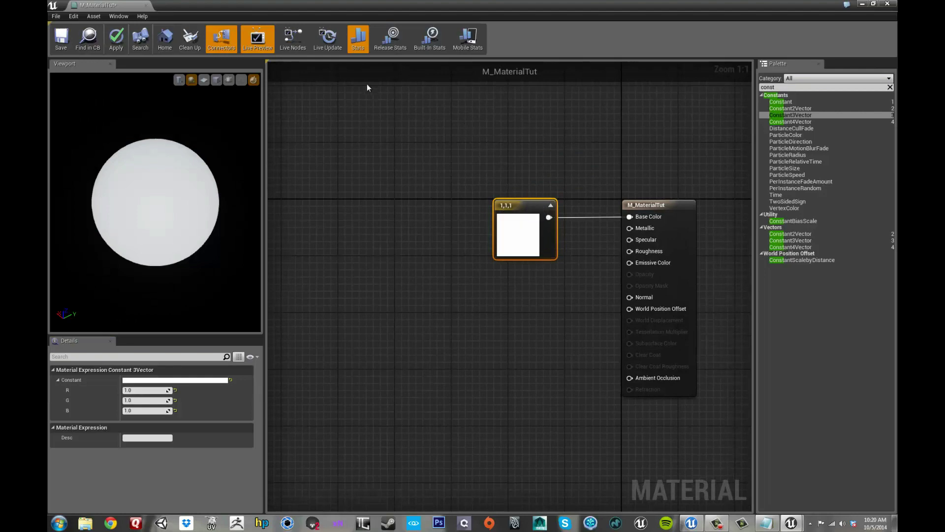
{"action": "left_click_drag", "start_coordinate": [252, 9], "coordinate": [609, 38]}
{"action": "left_click_drag", "start_coordinate": [446, 67], "coordinate": [532, 68]}
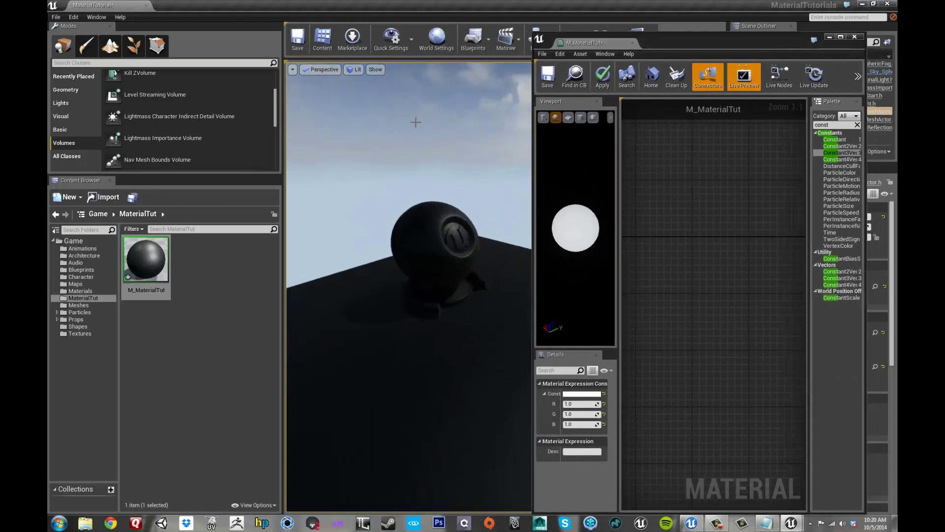
{"action": "key", "text": "F11"}
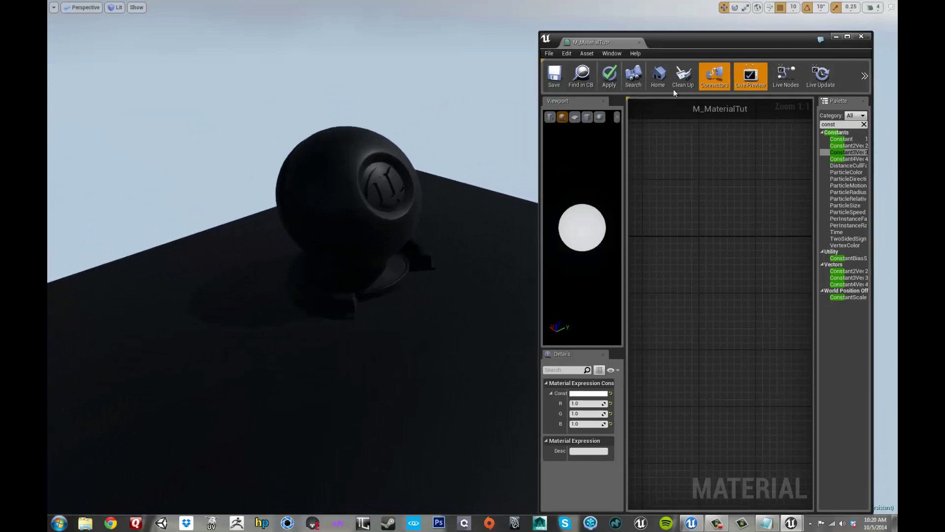
Move the Constant3Vector node closer to the M_MaterialTut node and apply the white material to the level
{"action": "key", "text": "Home"}
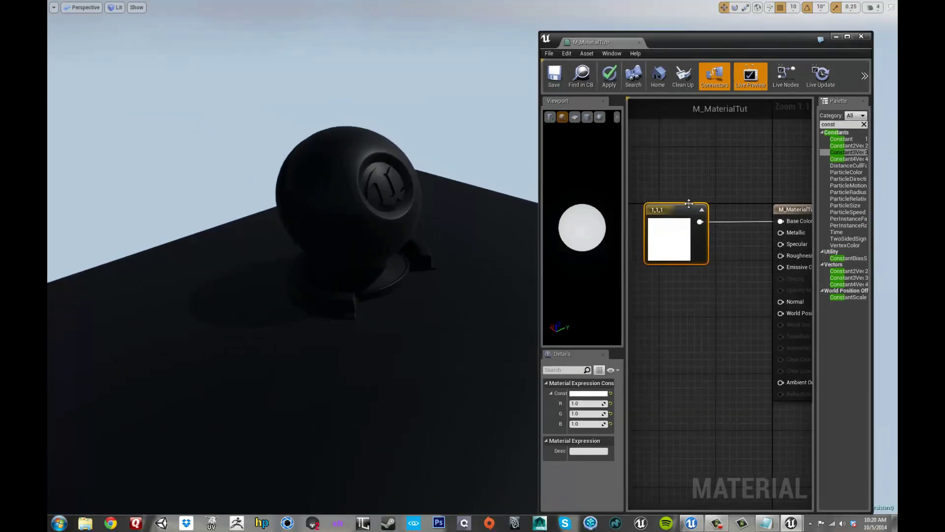
{"action": "left_click_drag", "start_coordinate": [692, 208], "coordinate": [706, 208]}
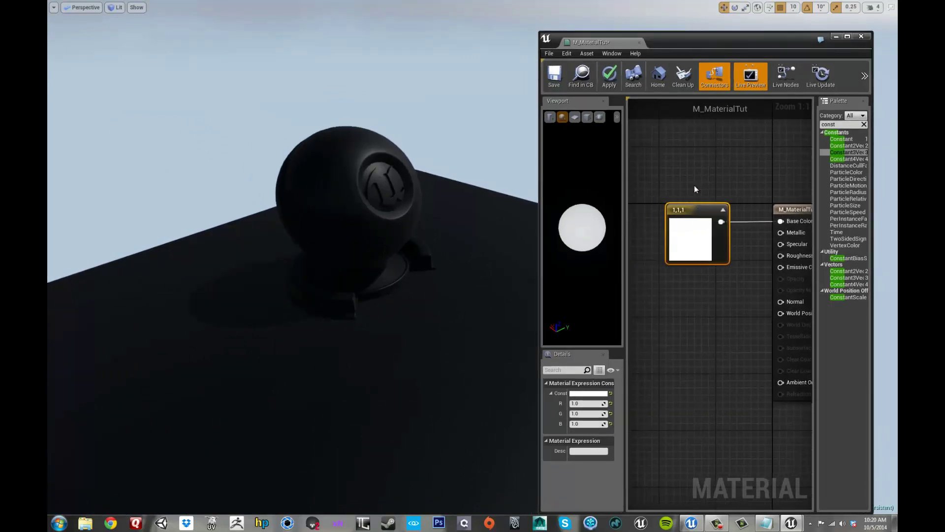
{"action": "left_click", "coordinate": [603, 81]}
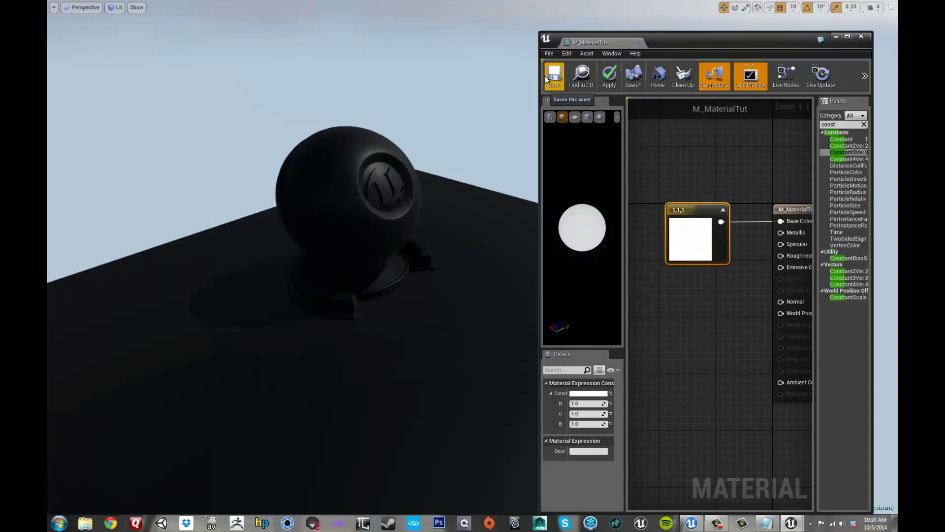
{"action": "left_click", "coordinate": [605, 84]}
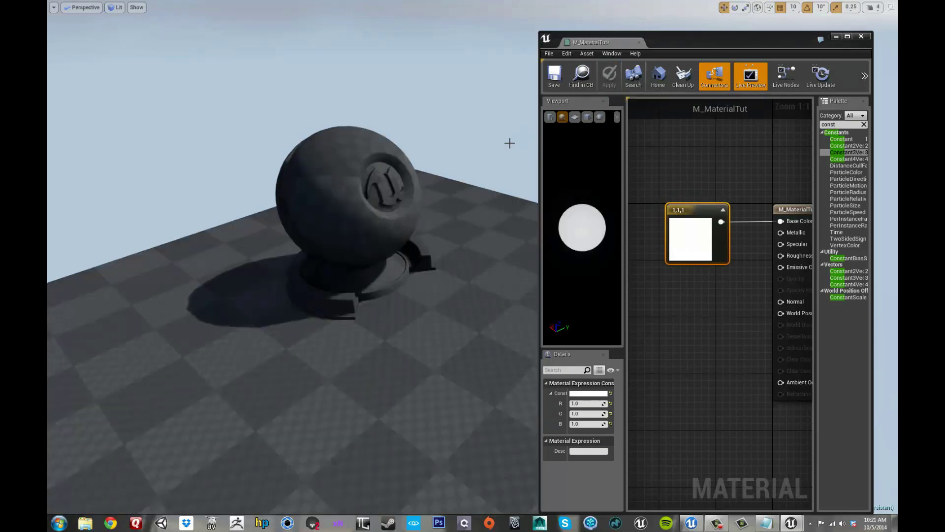
{"action": "scroll", "coordinate": [414, 130], "scroll_direction": "down", "scroll_amount": 3}
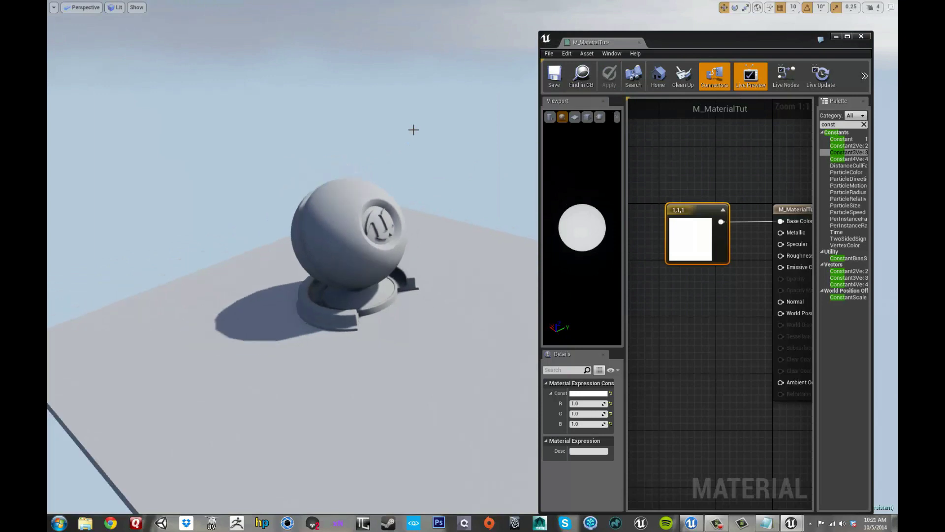
{"action": "right_click_drag", "start_coordinate": [406, 163], "coordinate": [406, 126]}
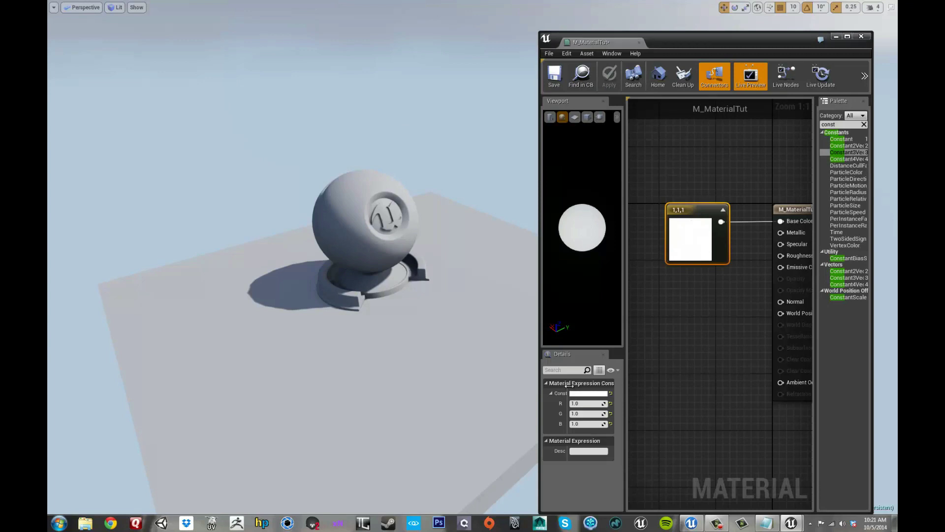
Turn the Constant3Vector red by setting G and B to 0, apply the material and inspect it in the level
{"action": "left_click", "coordinate": [586, 404]}
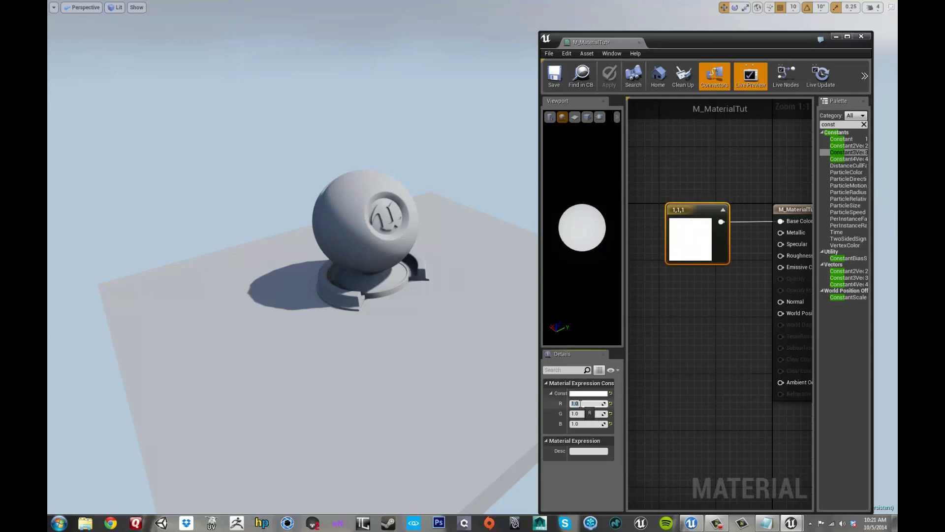
{"action": "key", "text": "Tab"}
{"action": "type", "text": "0"}
{"action": "key", "text": "Tab"}
{"action": "type", "text": "0"}
{"action": "key", "text": "Tab"}
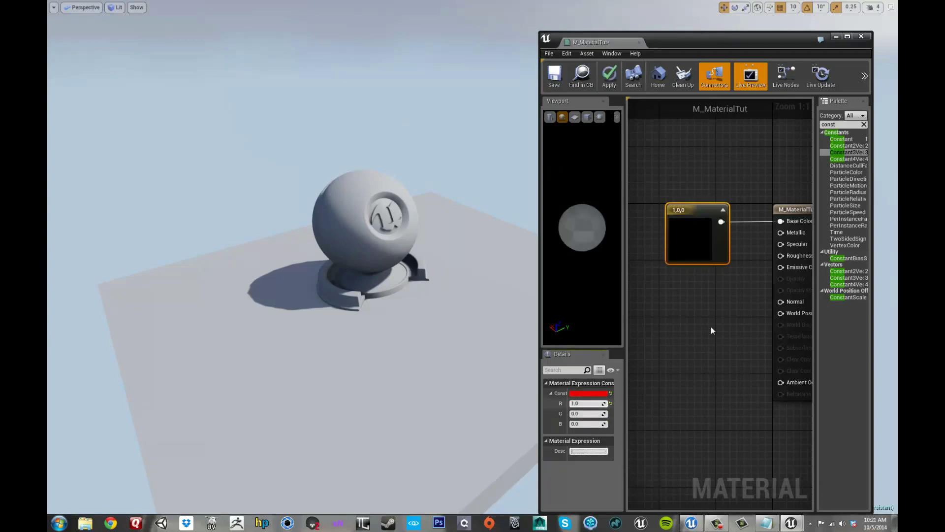
{"action": "left_click", "coordinate": [713, 328]}
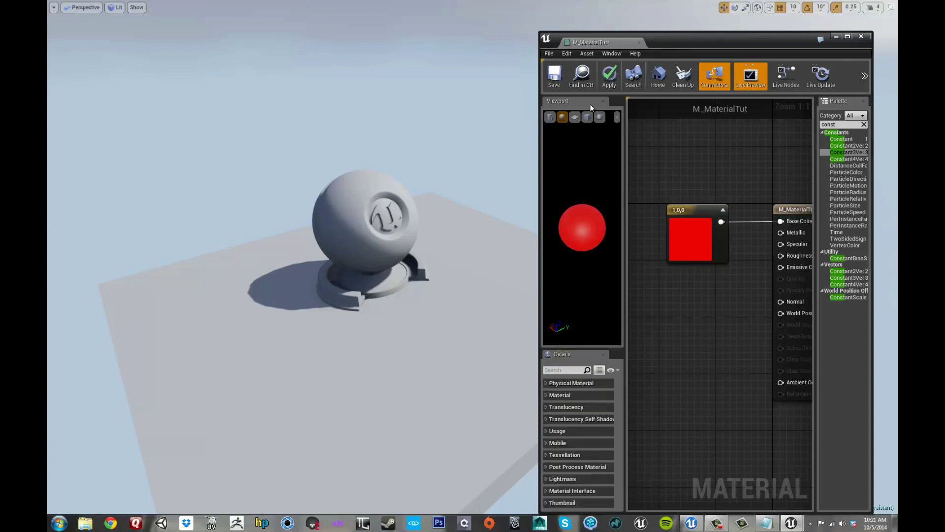
{"action": "left_click", "coordinate": [609, 74]}
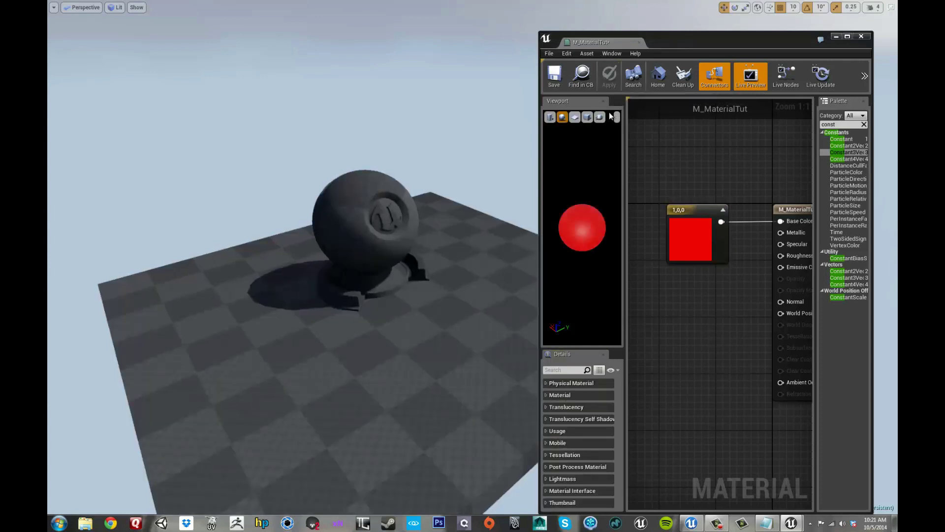
{"action": "scroll", "coordinate": [420, 146], "scroll_direction": "down", "scroll_amount": 2}
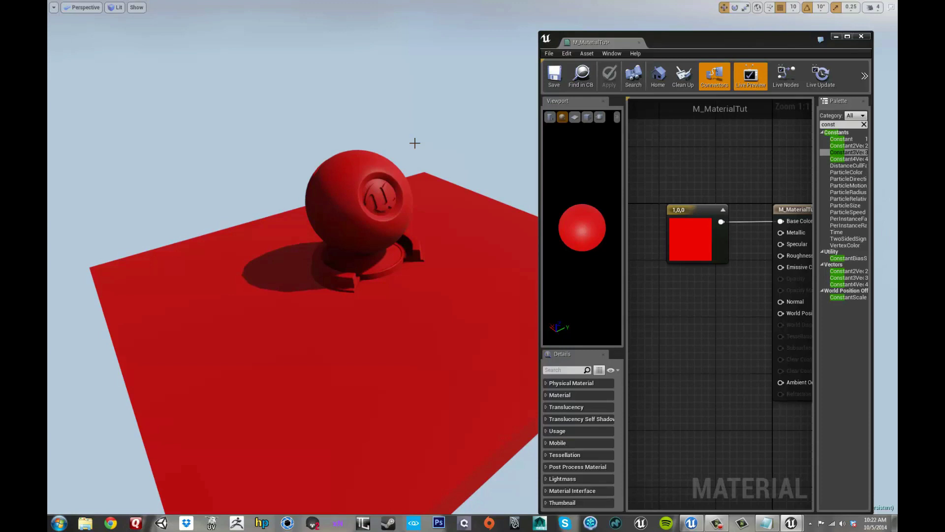
{"action": "mouse_move", "coordinate": [592, 232]}
{"action": "left_mouse_down"}
{"action": "mouse_move", "coordinate": [620, 229]}
{"action": "mouse_move", "coordinate": [585, 217]}
{"action": "left_mouse_up"}
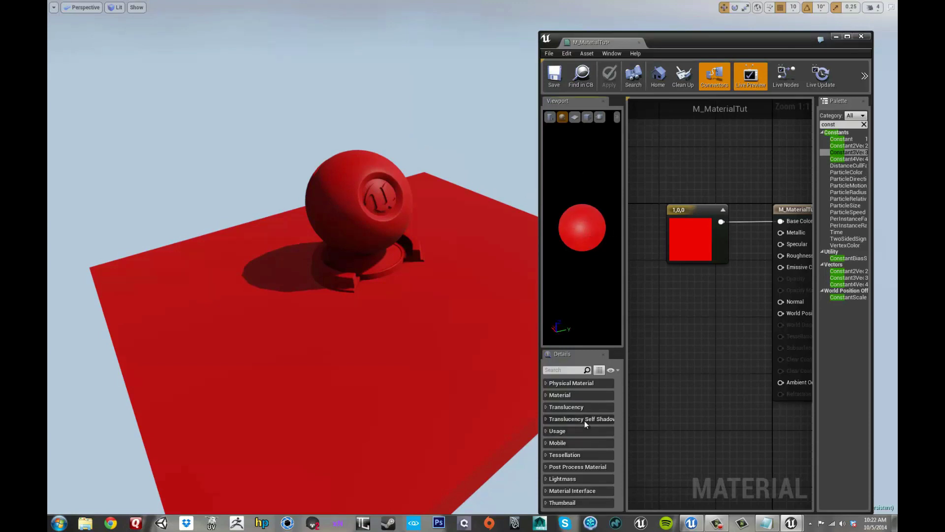
Set the Constant3Vector back to white with G and B at 1 and apply the material
{"action": "left_click", "coordinate": [705, 218]}
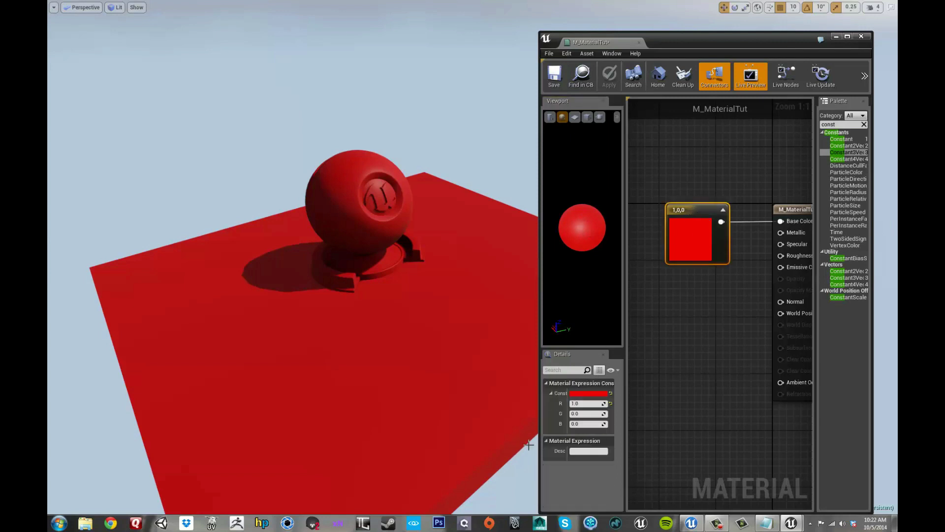
{"action": "left_click", "coordinate": [587, 404]}
{"action": "key", "text": "Tab"}
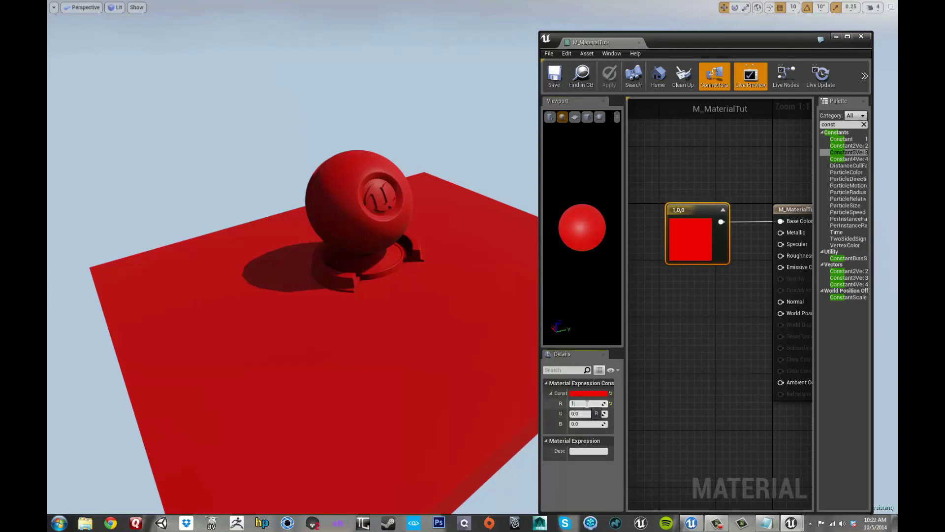
{"action": "type", "text": "1"}
{"action": "key", "text": "Tab"}
{"action": "type", "text": "1"}
{"action": "key", "text": "Return"}
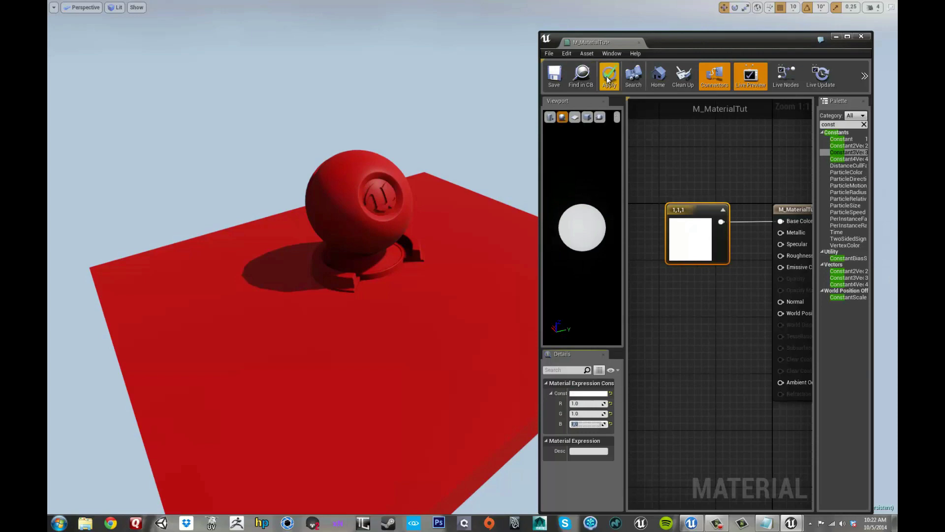
{"action": "left_click", "coordinate": [609, 76]}
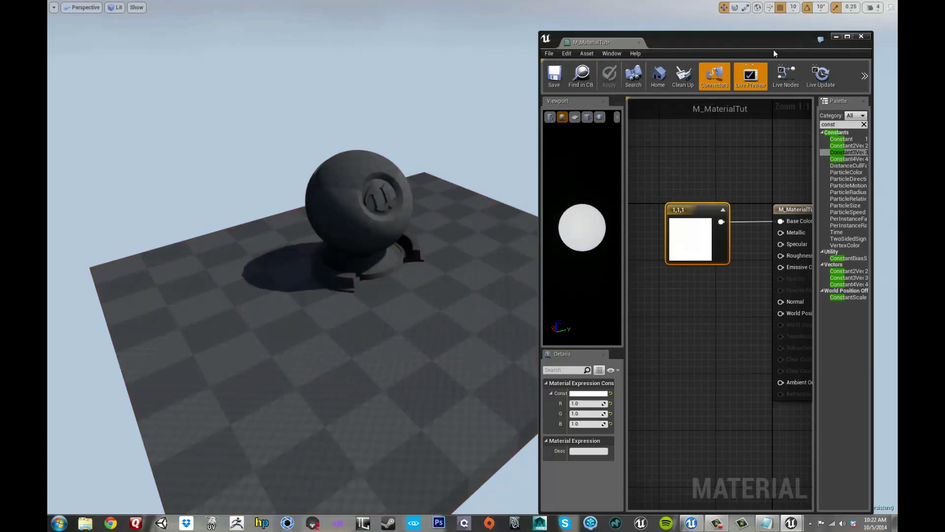
Move the material editor window aside, leave the immersive viewport and make the Content Browser slightly narrower
{"action": "left_click", "coordinate": [847, 37]}
{"action": "left_click_drag", "start_coordinate": [612, 3], "coordinate": [779, 36]}
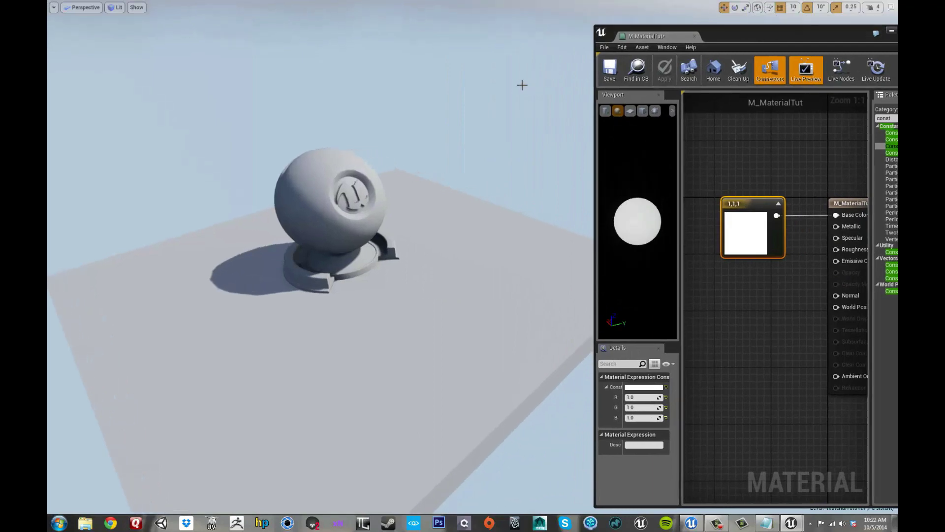
{"action": "key", "text": "F11"}
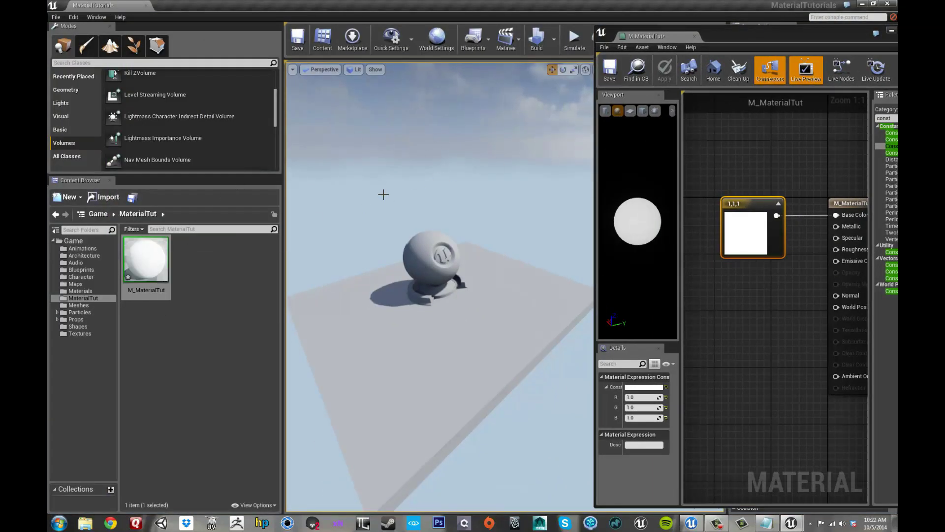
{"action": "left_click_drag", "start_coordinate": [286, 170], "coordinate": [278, 169]}
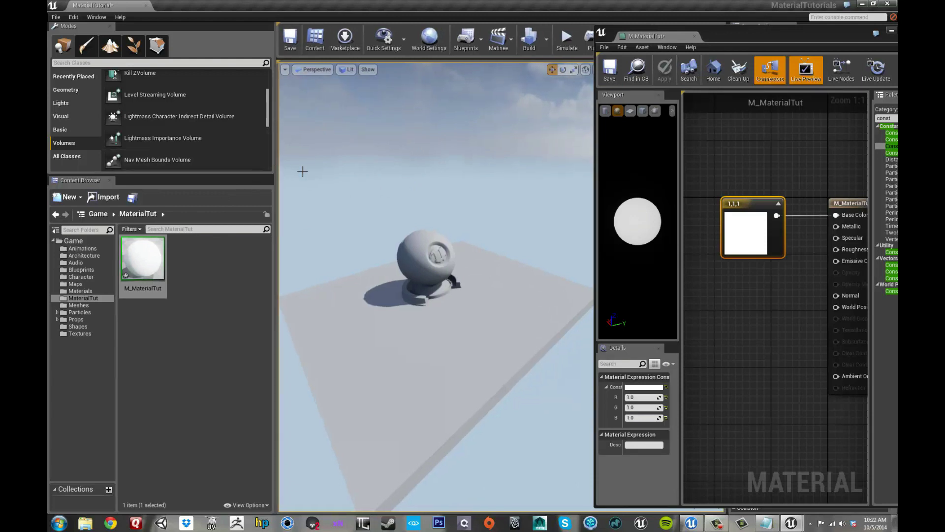
{"action": "scroll", "coordinate": [388, 157], "scroll_direction": "up", "scroll_amount": 4}
{"action": "mouse_move", "coordinate": [403, 153]}
{"action": "right_mouse_down"}
{"action": "mouse_move", "coordinate": [386, 146]}
{"action": "mouse_move", "coordinate": [395, 146]}
{"action": "right_mouse_up"}
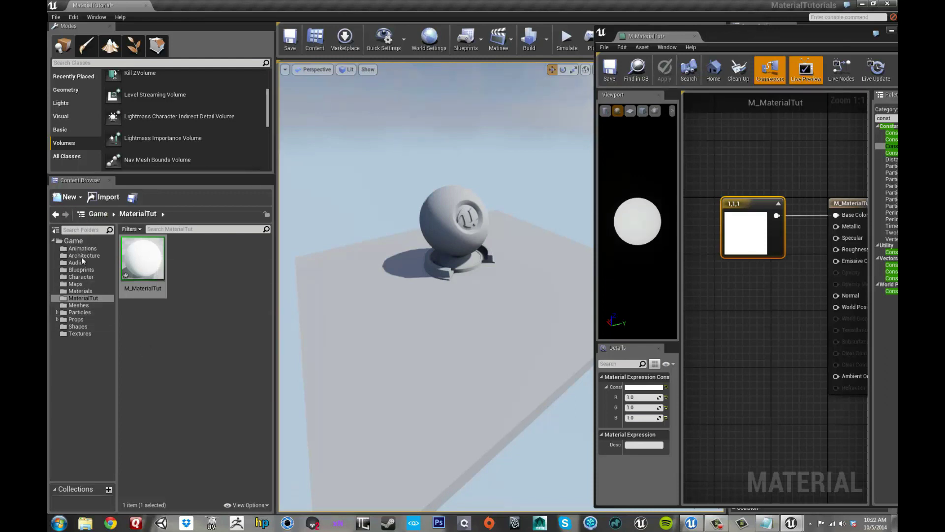
Create a material instance from M_MaterialTut in the MaterialTut folder
{"action": "left_click", "coordinate": [146, 256], "text": "ctrl"}
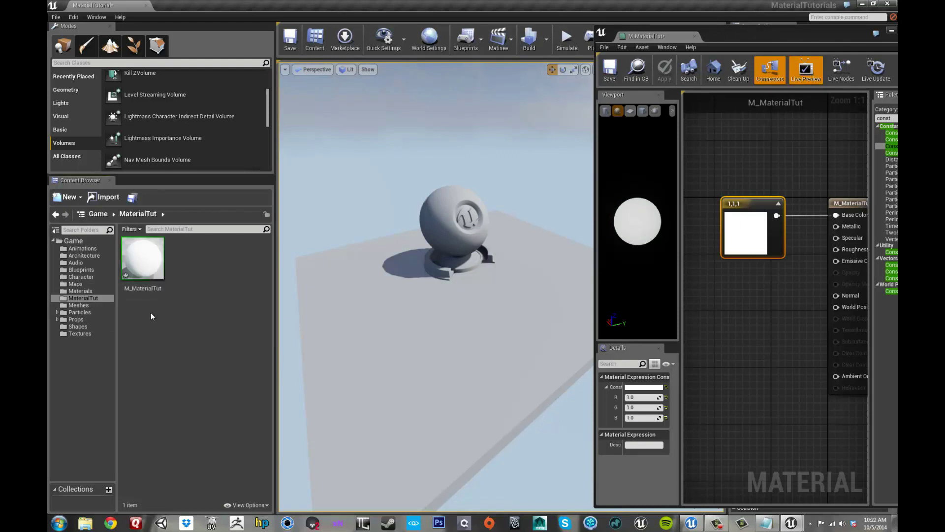
{"action": "right_click", "coordinate": [146, 256]}
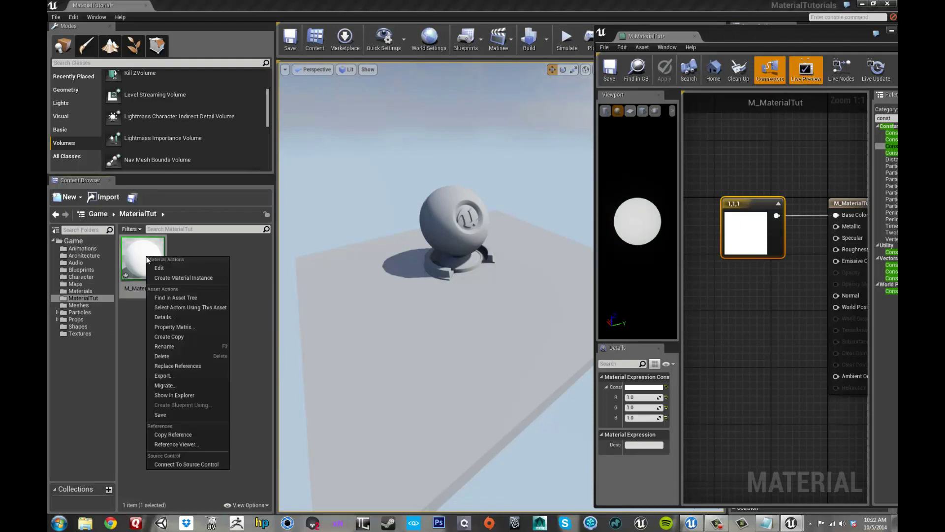
{"action": "left_click", "coordinate": [163, 278]}
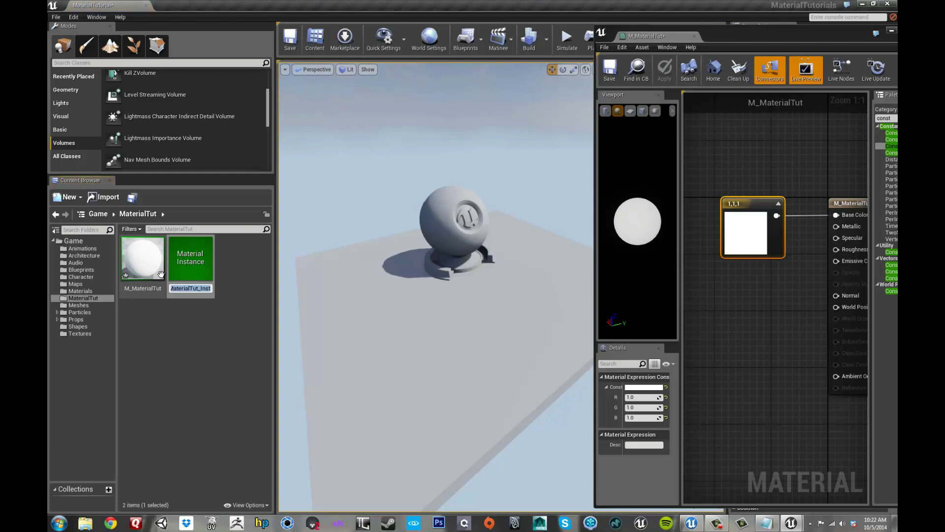
Name the new material instance MI_MaterialTut and cancel the pending autosave
{"action": "key", "text": "End"}
{"action": "key", "text": "BackSpace"}
{"action": "key", "text": "BackSpace"}
{"action": "key", "text": "BackSpace"}
{"action": "key", "text": "BackSpace"}
{"action": "key", "text": "BackSpace"}
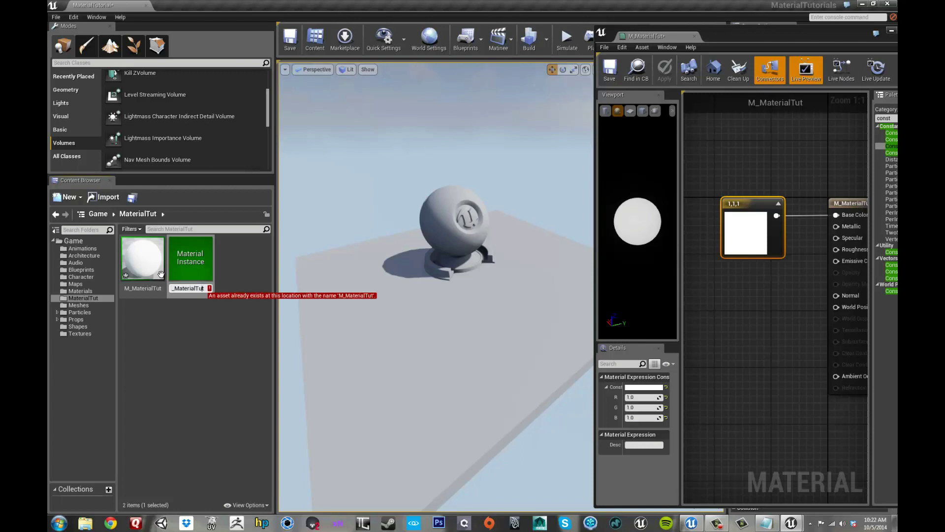
{"action": "key", "text": "Home"}
{"action": "type", "text": "MI"}
{"action": "key", "text": "Return"}
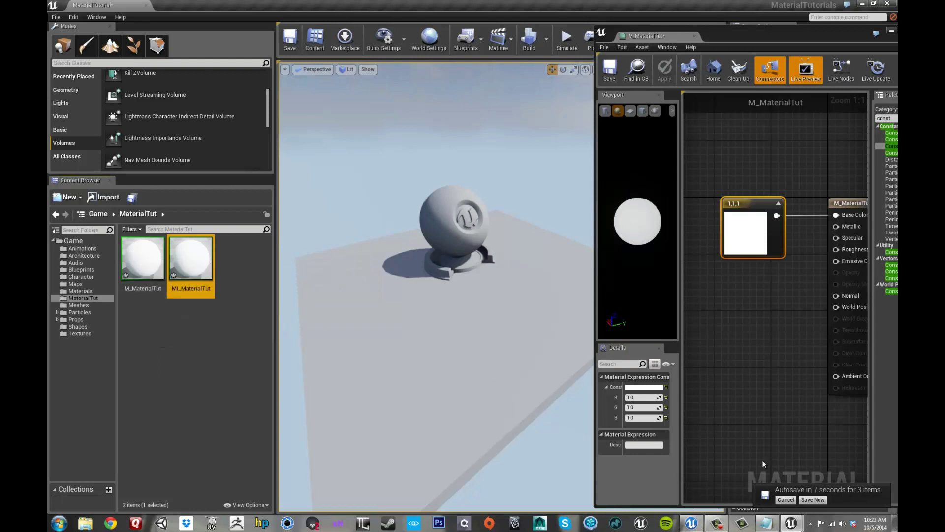
{"action": "left_click", "coordinate": [789, 500]}
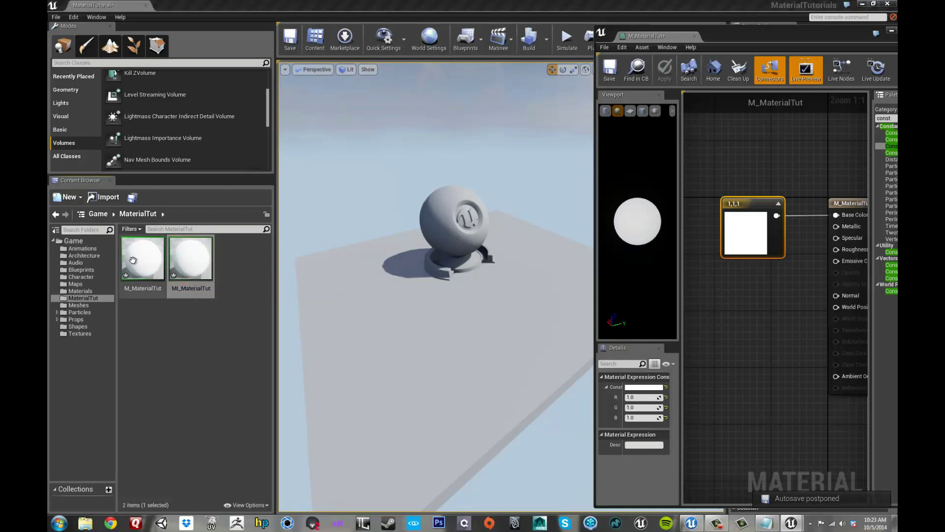
Open MI_MaterialTut for editing in a maximised window and inspect its preview sphere
{"action": "double_click", "coordinate": [191, 256]}
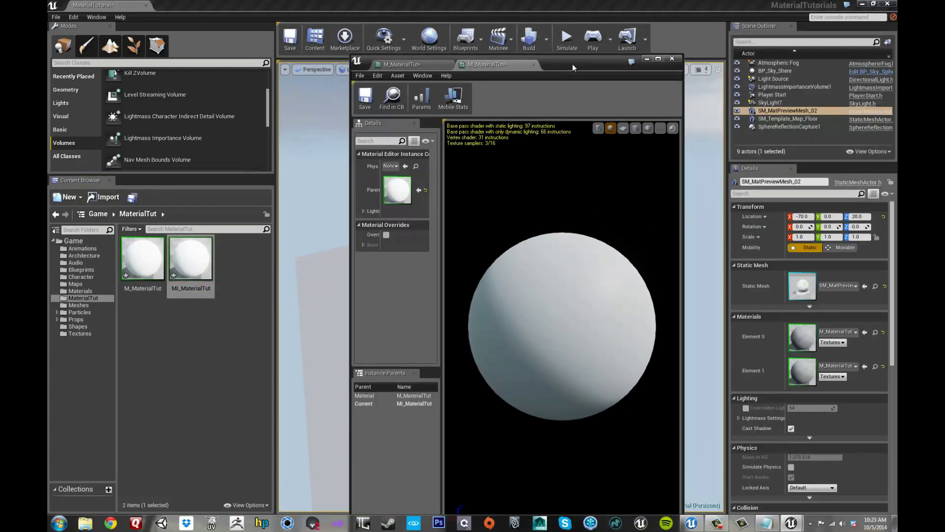
{"action": "double_click", "coordinate": [572, 64]}
{"action": "mouse_move", "coordinate": [548, 99]}
{"action": "left_mouse_down"}
{"action": "mouse_move", "coordinate": [521, 213]}
{"action": "mouse_move", "coordinate": [213, 123]}
{"action": "left_mouse_up"}
{"action": "scroll", "coordinate": [480, 191], "scroll_direction": "down", "scroll_amount": 3}
{"action": "scroll", "coordinate": [481, 217], "scroll_direction": "up", "scroll_amount": 1}
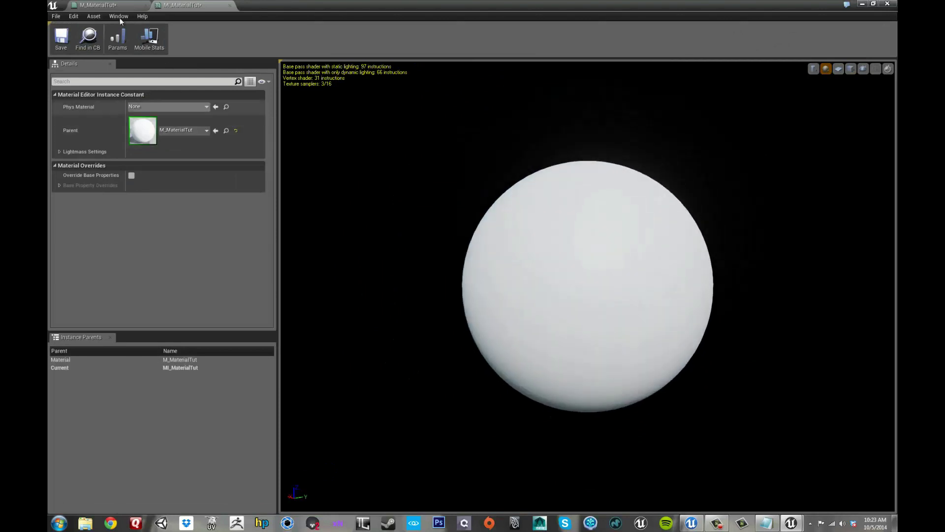
Compare the MI_MaterialTut instance with its parent M_MaterialTut, and show the parent material's own property categories
{"action": "left_click", "coordinate": [123, 5]}
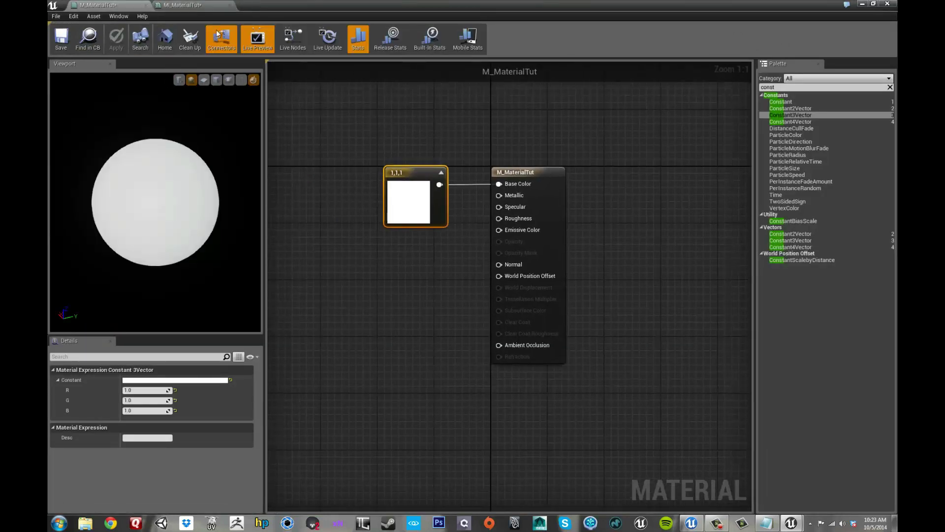
{"action": "left_click", "coordinate": [183, 6]}
{"action": "mouse_move", "coordinate": [462, 220]}
{"action": "left_mouse_down"}
{"action": "mouse_move", "coordinate": [364, 215]}
{"action": "mouse_move", "coordinate": [591, 243]}
{"action": "left_mouse_up"}
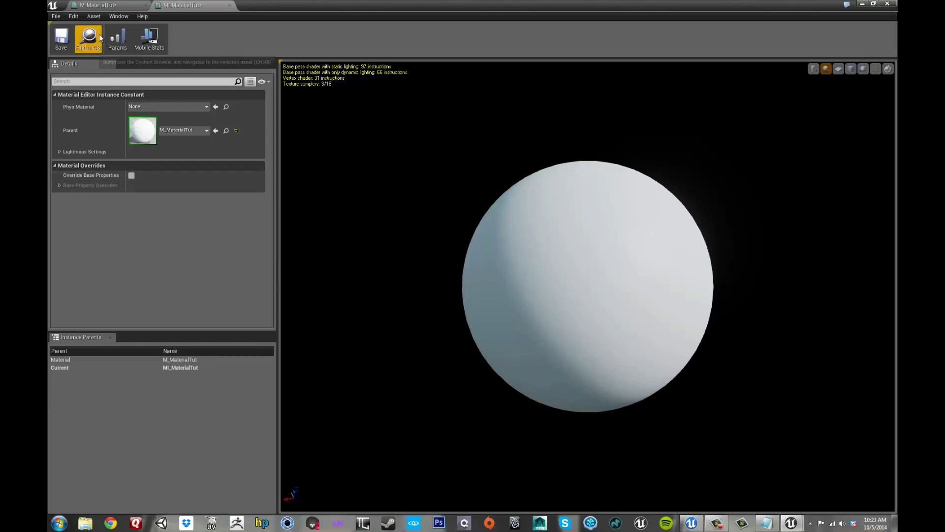
{"action": "left_click", "coordinate": [113, 9]}
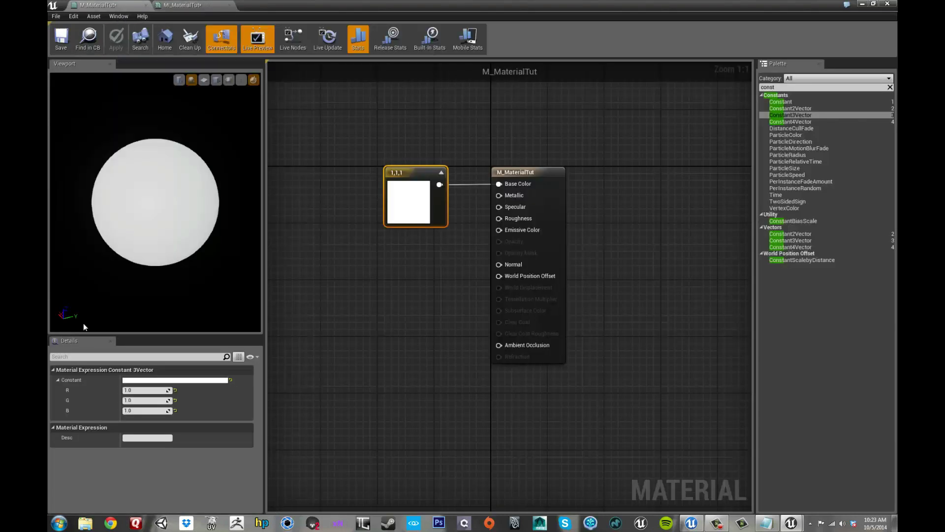
{"action": "left_click", "coordinate": [318, 337]}
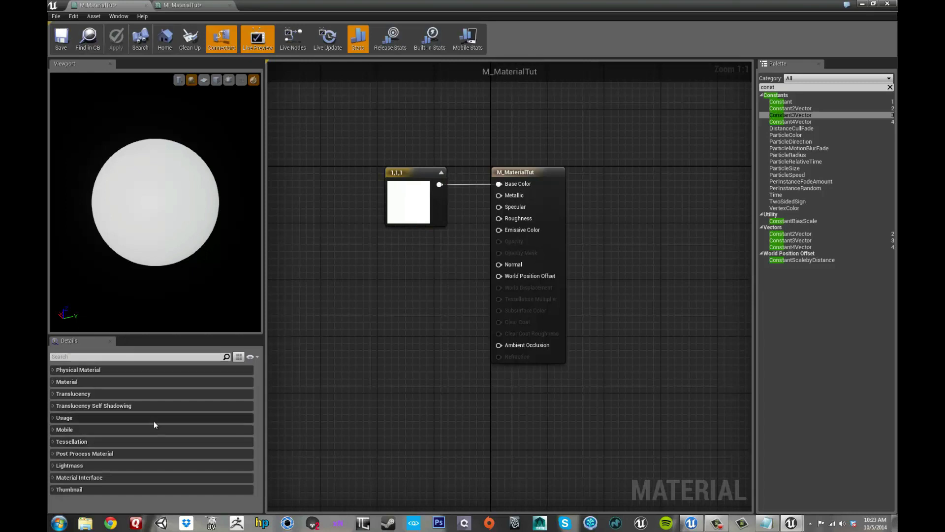
Look through MI_MaterialTut's material overrides and parent material choices, and collapse its property categories
{"action": "left_click", "coordinate": [189, 8]}
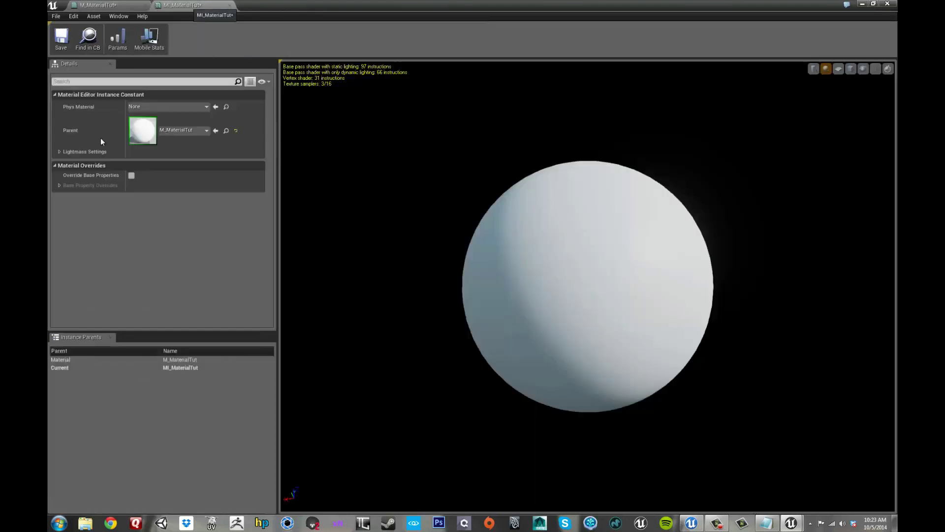
{"action": "left_click", "coordinate": [56, 166]}
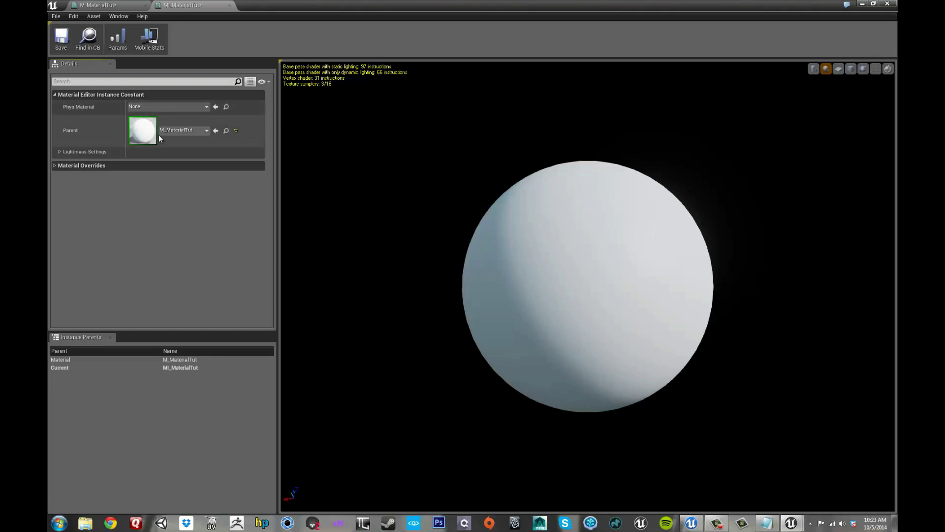
{"action": "left_click", "coordinate": [208, 132]}
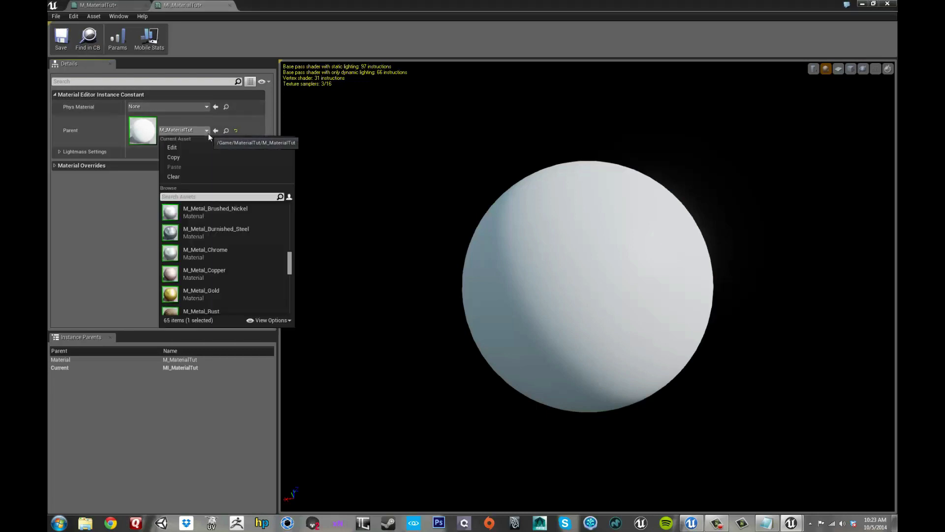
{"action": "left_click", "coordinate": [108, 194]}
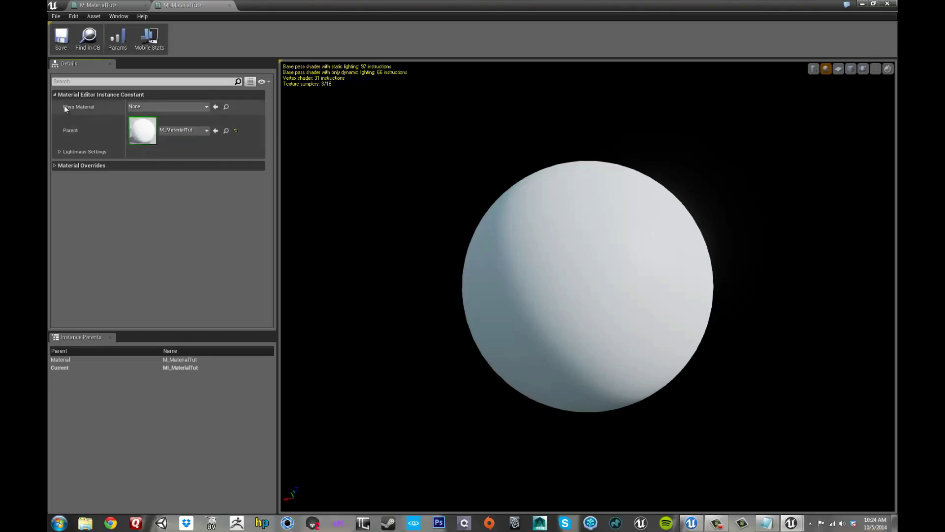
{"action": "left_click", "coordinate": [55, 94]}
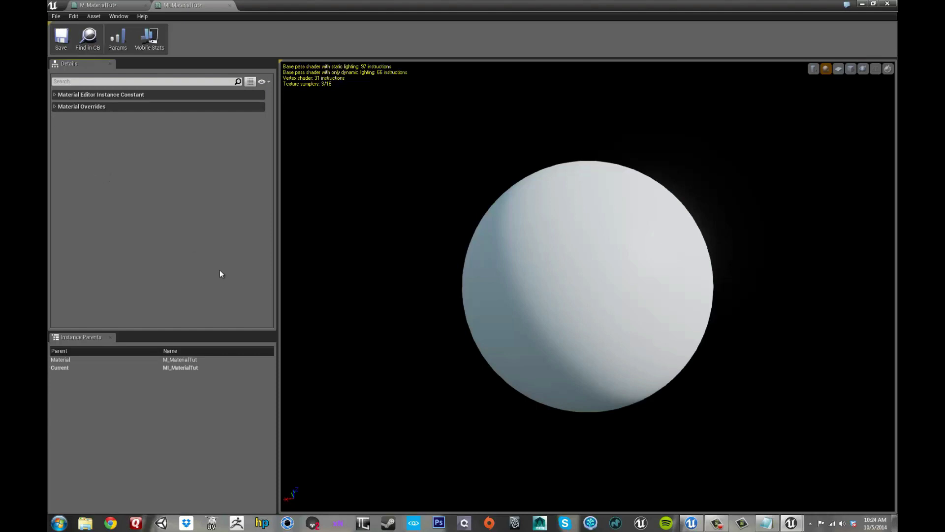
In the M_MaterialTut graph, move the white Constant3Vector node farther away from the main material node
{"action": "left_click", "coordinate": [105, 5]}
{"action": "right_click_drag", "start_coordinate": [353, 138], "coordinate": [363, 141]}
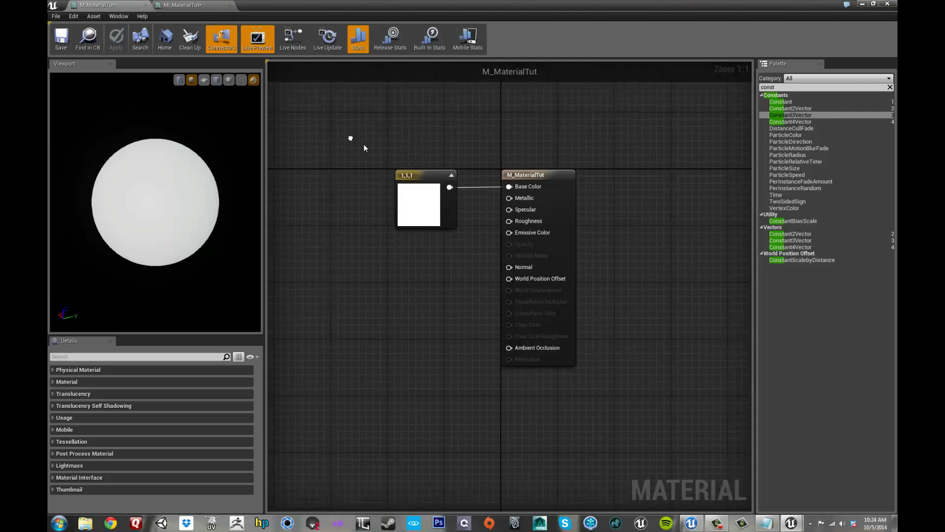
{"action": "left_click_drag", "start_coordinate": [419, 172], "coordinate": [381, 173]}
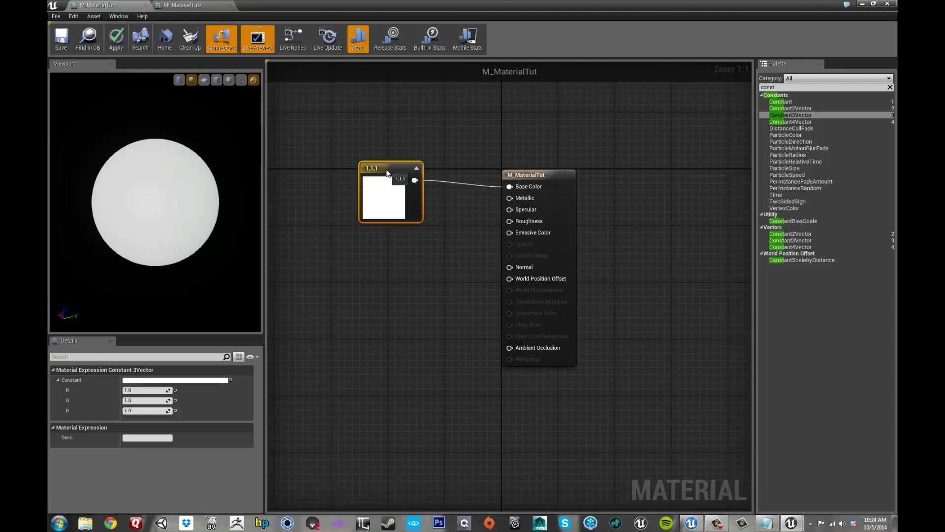
{"action": "left_click_drag", "start_coordinate": [309, 135], "coordinate": [449, 255]}
{"action": "left_click", "coordinate": [430, 251]}
{"action": "right_click_drag", "start_coordinate": [303, 189], "coordinate": [305, 191]}
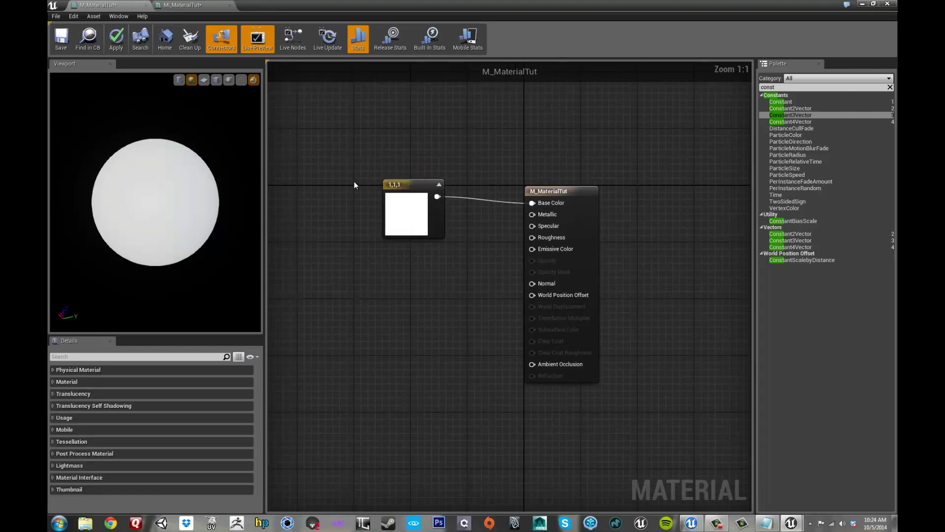
Convert the white Constant3Vector node in M_MaterialTut to a parameter named BaseColor
{"action": "left_click_drag", "start_coordinate": [343, 149], "coordinate": [438, 252]}
{"action": "right_click", "coordinate": [408, 186]}
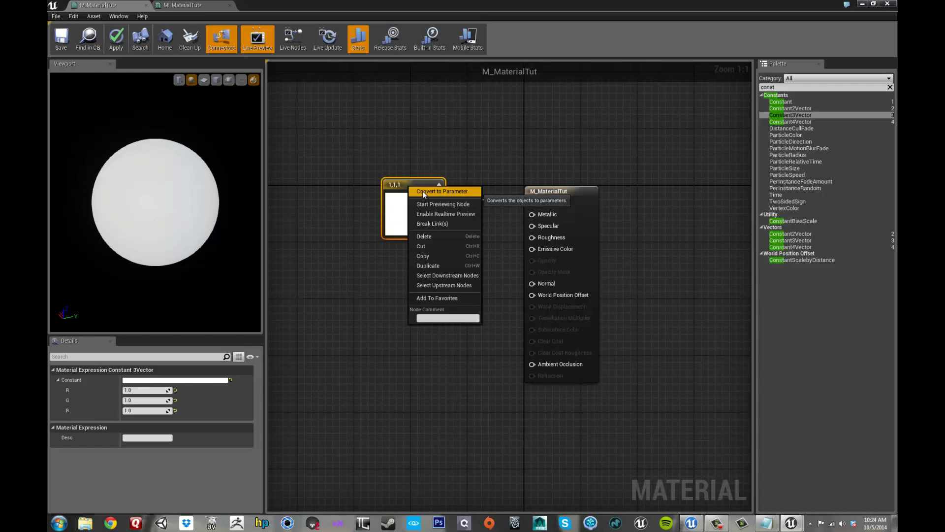
{"action": "left_click", "coordinate": [423, 192]}
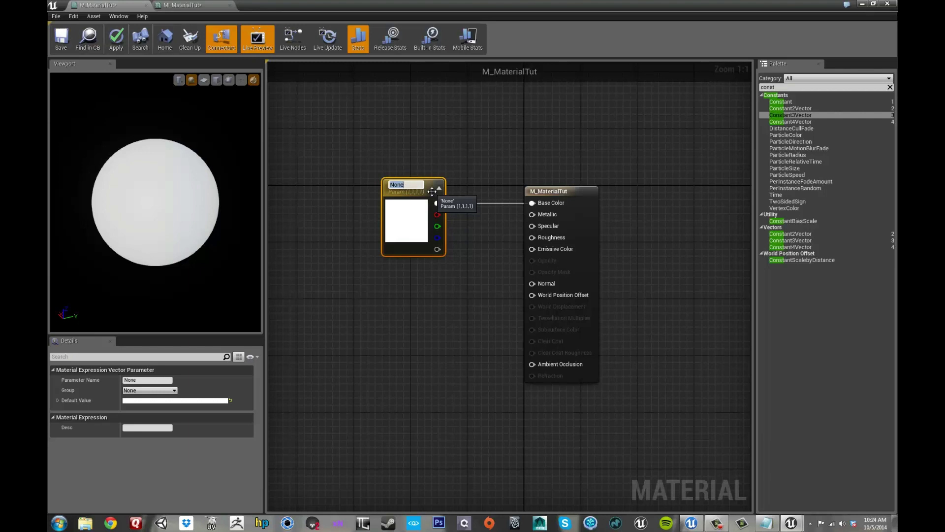
{"action": "type", "text": "bASE"}
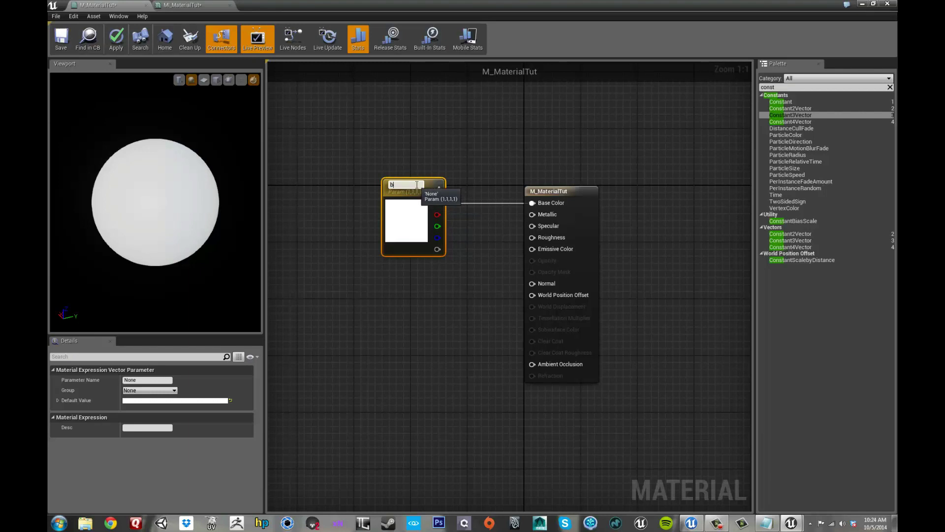
{"action": "key", "text": "BackSpace"}
{"action": "key", "text": "BackSpace"}
{"action": "key", "text": "BackSpace"}
{"action": "key", "text": "BackSpace"}
{"action": "type", "text": "BaseColor"}
{"action": "key", "text": "Return"}
Move the BaseColor node closer to the material node, apply the material, and show MI_MaterialTut's vector parameter values
{"action": "left_click_drag", "start_coordinate": [405, 187], "coordinate": [420, 188]}
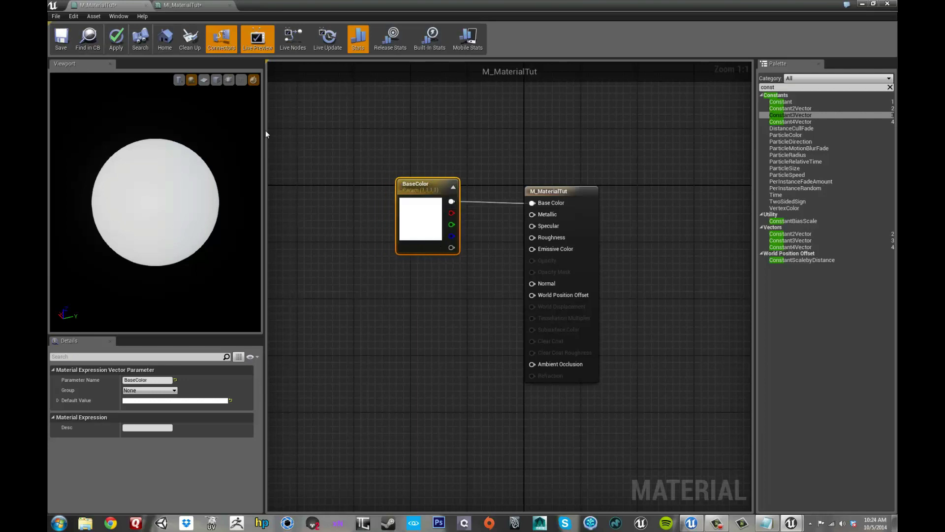
{"action": "left_click", "coordinate": [116, 40]}
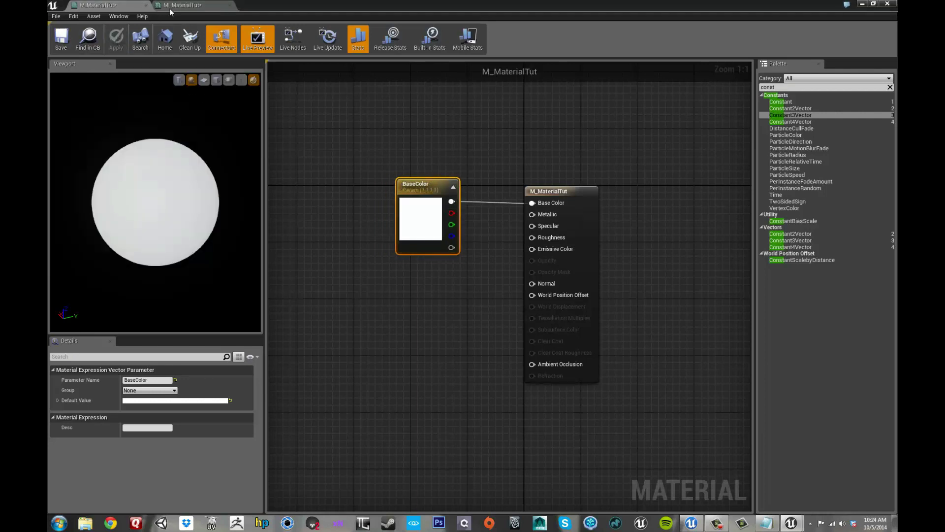
{"action": "left_click", "coordinate": [185, 5]}
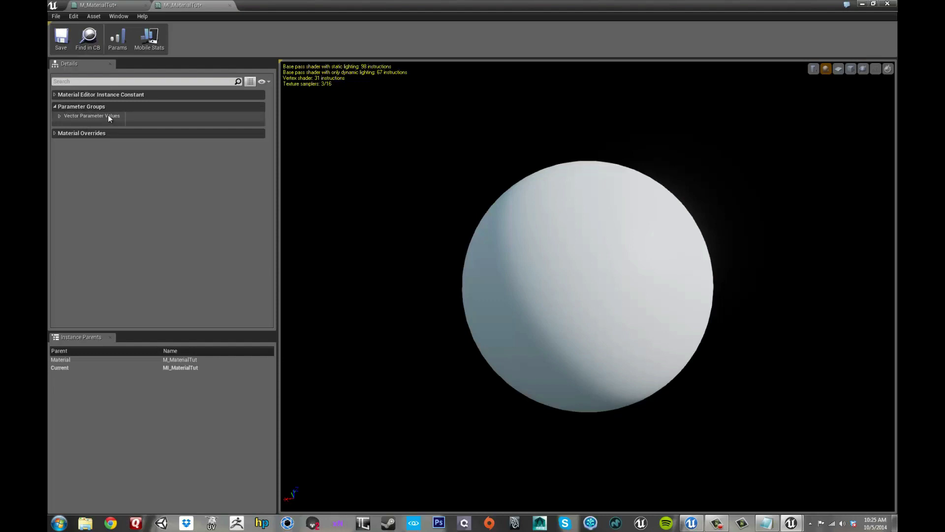
{"action": "left_click", "coordinate": [59, 116]}
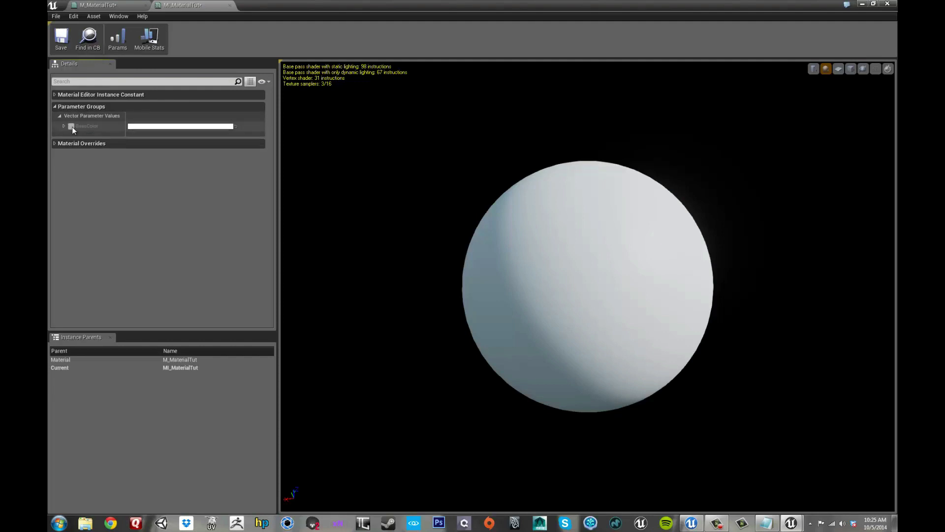
Assign MI_MaterialTut to the floor and to both material elements of SM_MatPreviewMesh_02 in the level
{"action": "left_click_drag", "start_coordinate": [301, 6], "coordinate": [708, 37]}
{"action": "left_click_drag", "start_coordinate": [393, 171], "coordinate": [495, 96]}
{"action": "left_click_drag", "start_coordinate": [754, 43], "coordinate": [944, 44]}
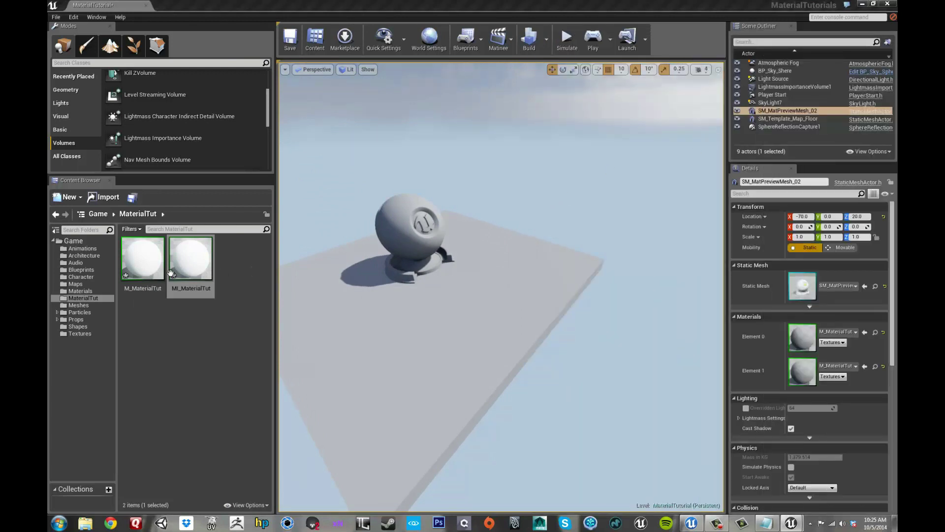
{"action": "left_click_drag", "start_coordinate": [222, 261], "coordinate": [379, 315]}
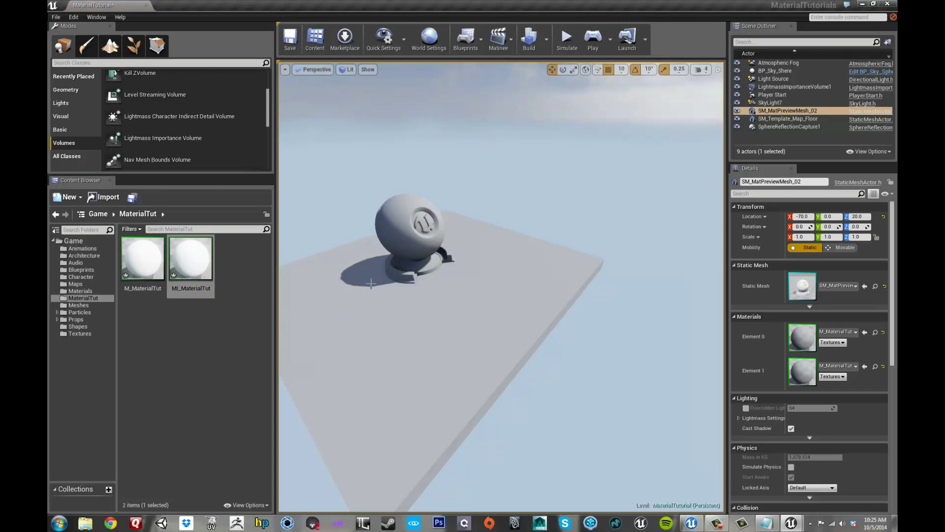
{"action": "left_click", "coordinate": [394, 228]}
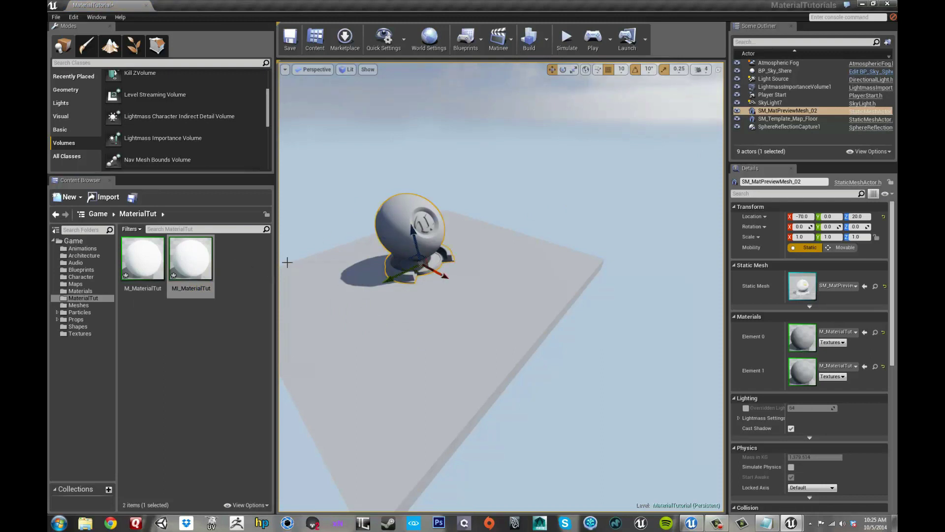
{"action": "left_click", "coordinate": [865, 333]}
{"action": "left_click", "coordinate": [864, 367]}
Show the level viewport in full screen with the MI_MaterialTut editor beside the preview mesh, and widen its details area
{"action": "left_click_drag", "start_coordinate": [548, 211], "coordinate": [562, 132]}
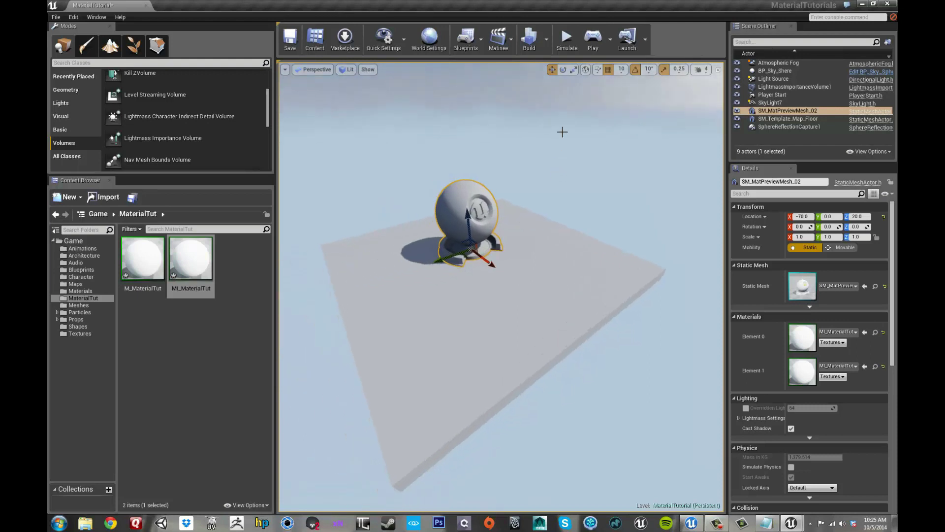
{"action": "key", "text": "F11"}
{"action": "left_click_drag", "start_coordinate": [495, 96], "coordinate": [510, 186]}
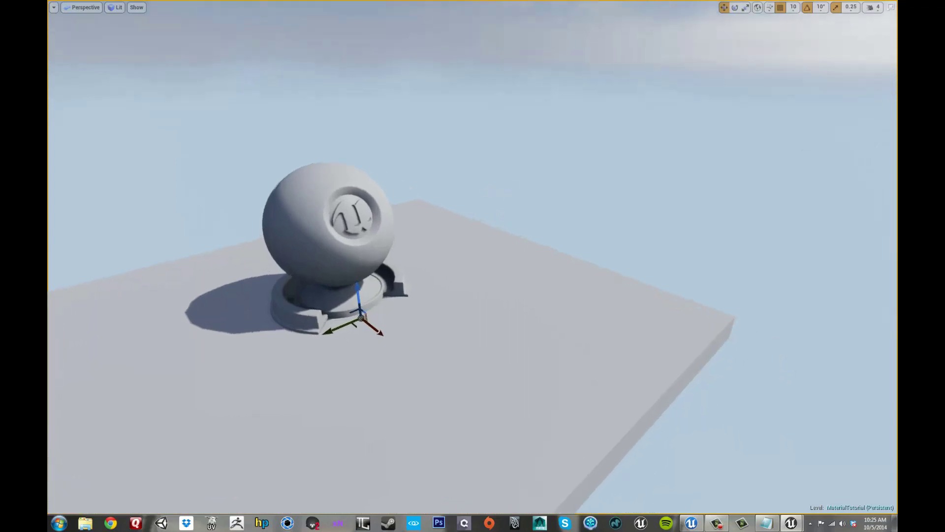
{"action": "left_click_drag", "start_coordinate": [756, 41], "coordinate": [724, 37]}
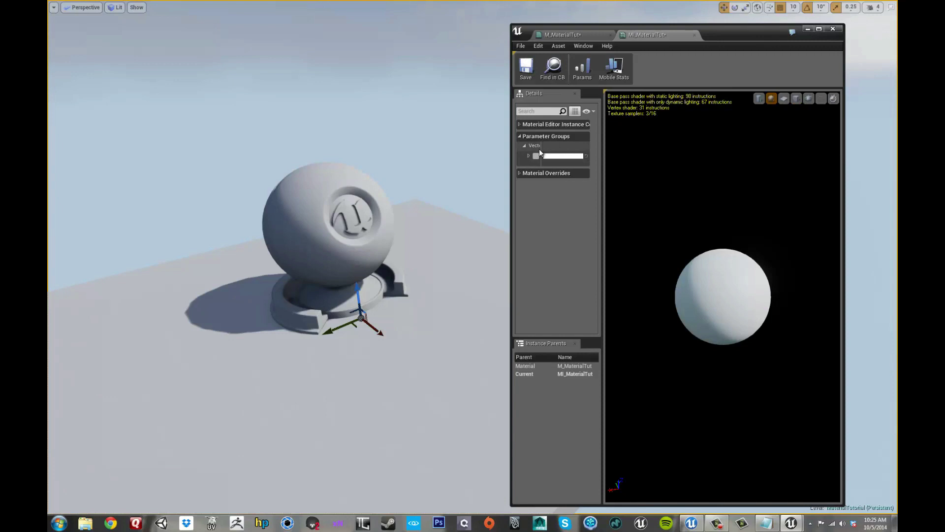
{"action": "left_click_drag", "start_coordinate": [541, 149], "coordinate": [664, 149]}
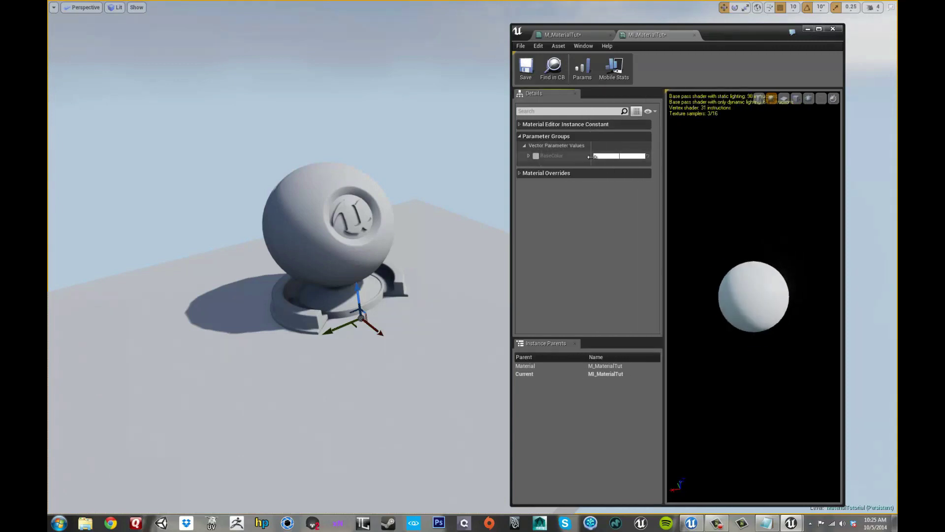
{"action": "left_click_drag", "start_coordinate": [591, 151], "coordinate": [586, 147]}
Enable the BaseColor override in MI_MaterialTut and set it to pale yellow, hex FFFA7AFF
{"action": "left_click", "coordinate": [605, 157]}
{"action": "mouse_move", "coordinate": [700, 231]}
{"action": "left_mouse_down"}
{"action": "mouse_move", "coordinate": [692, 253]}
{"action": "mouse_move", "coordinate": [616, 256]}
{"action": "mouse_move", "coordinate": [632, 199]}
{"action": "mouse_move", "coordinate": [657, 208]}
{"action": "mouse_move", "coordinate": [654, 235]}
{"action": "mouse_move", "coordinate": [679, 221]}
{"action": "mouse_move", "coordinate": [649, 242]}
{"action": "mouse_move", "coordinate": [675, 224]}
{"action": "mouse_move", "coordinate": [655, 220]}
{"action": "mouse_move", "coordinate": [666, 252]}
{"action": "mouse_move", "coordinate": [676, 211]}
{"action": "mouse_move", "coordinate": [630, 224]}
{"action": "mouse_move", "coordinate": [662, 258]}
{"action": "left_mouse_up"}
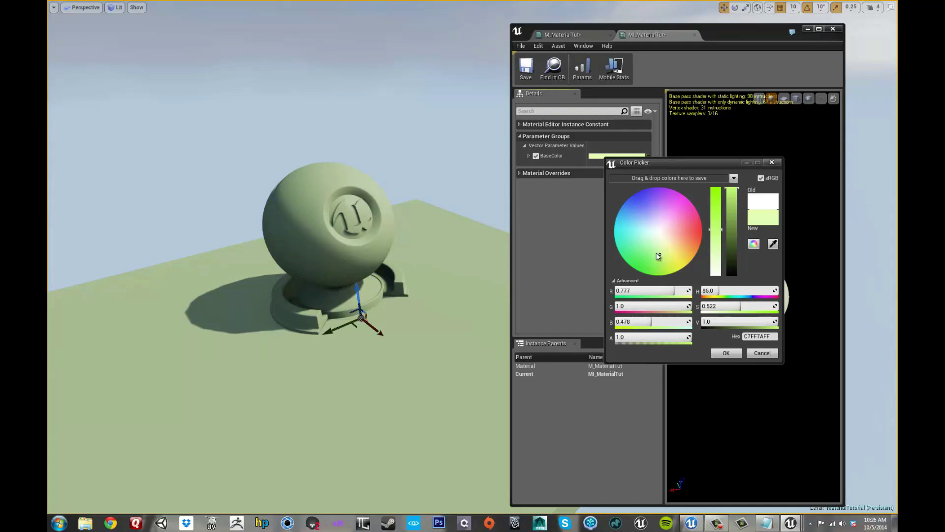
{"action": "mouse_move", "coordinate": [667, 248]}
{"action": "left_mouse_down"}
{"action": "mouse_move", "coordinate": [663, 234]}
{"action": "mouse_move", "coordinate": [699, 232]}
{"action": "mouse_move", "coordinate": [667, 244]}
{"action": "mouse_move", "coordinate": [638, 223]}
{"action": "mouse_move", "coordinate": [676, 239]}
{"action": "mouse_move", "coordinate": [670, 250]}
{"action": "left_mouse_up"}
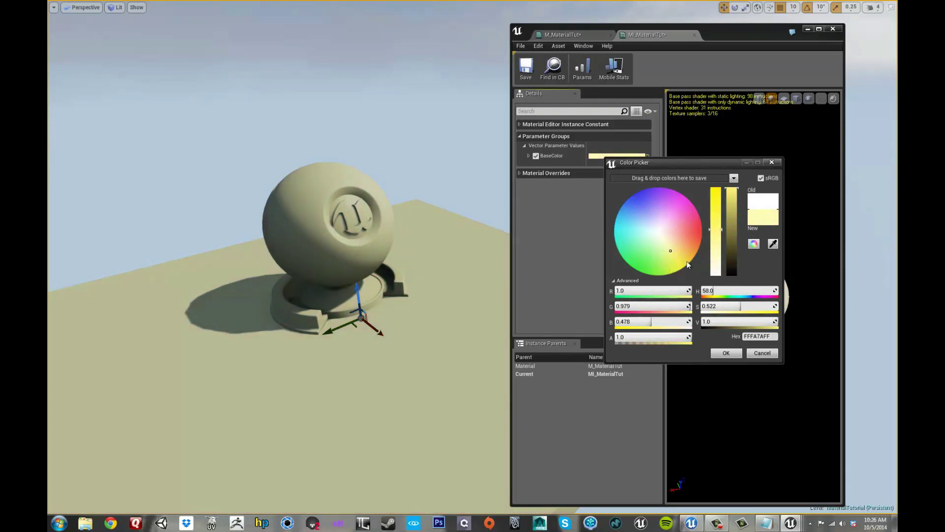
{"action": "left_click", "coordinate": [721, 353]}
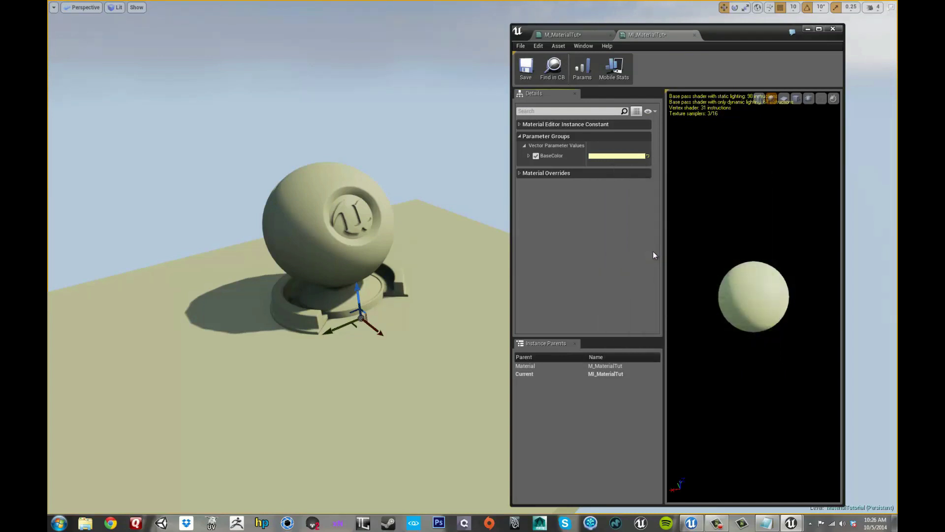
Reset MI_MaterialTut's BaseColor to its default and give it a light peach colour instead
{"action": "left_click", "coordinate": [648, 157]}
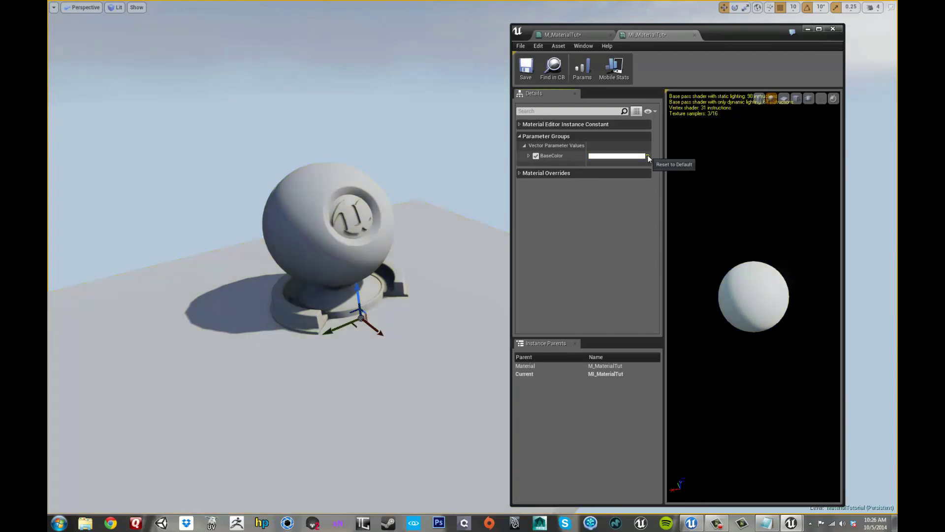
{"action": "left_click", "coordinate": [635, 156]}
{"action": "left_click_drag", "start_coordinate": [691, 232], "coordinate": [711, 239]}
{"action": "left_click", "coordinate": [757, 352]}
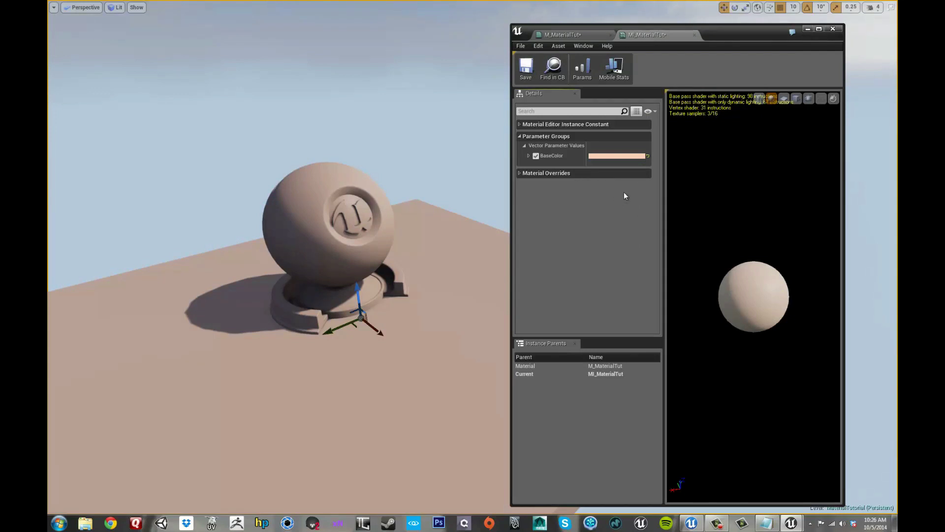
Switch the BaseColor override off and on again to compare the parent's colour with the instance's colour in the level
{"action": "left_click", "coordinate": [536, 156]}
{"action": "left_click", "coordinate": [535, 156]}
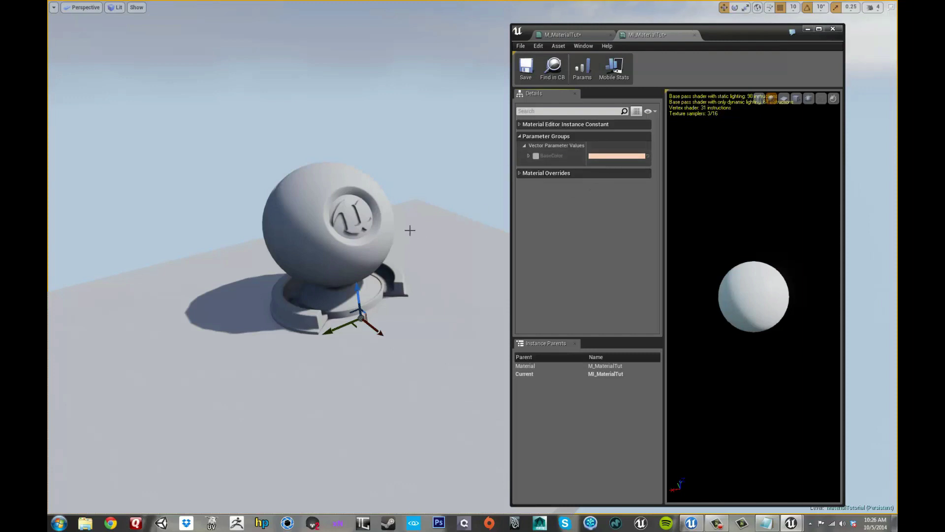
{"action": "left_click_drag", "start_coordinate": [413, 213], "coordinate": [416, 217]}
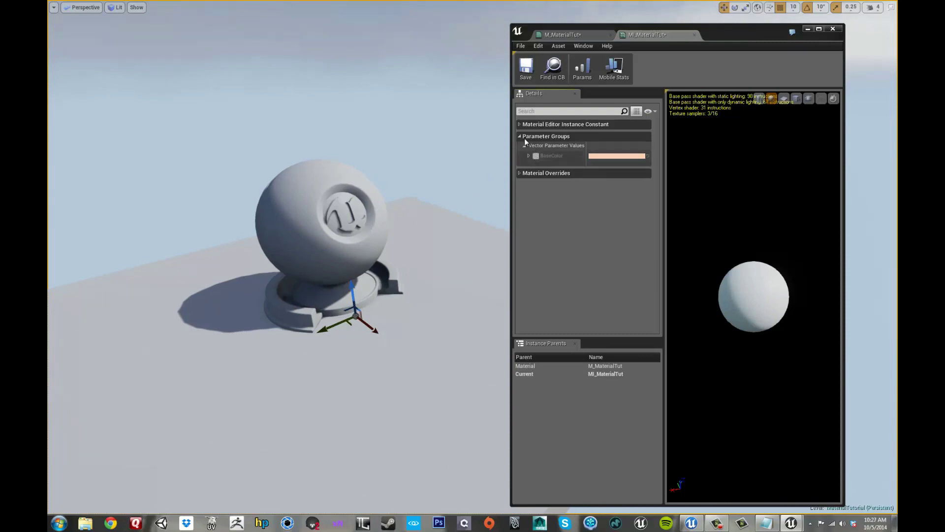
{"action": "left_click", "coordinate": [535, 156]}
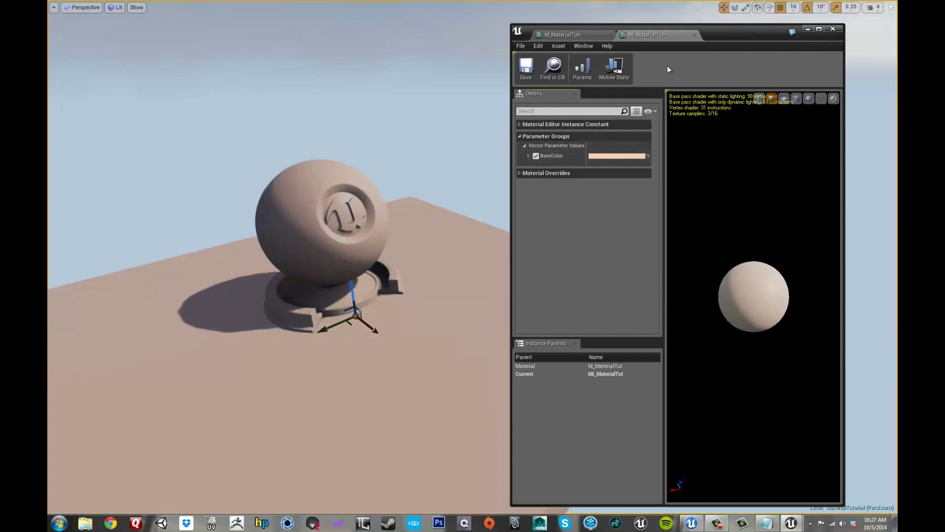
Bring the level editor back from full screen and save all levels and assets
{"action": "left_click_drag", "start_coordinate": [715, 37], "coordinate": [695, 37]}
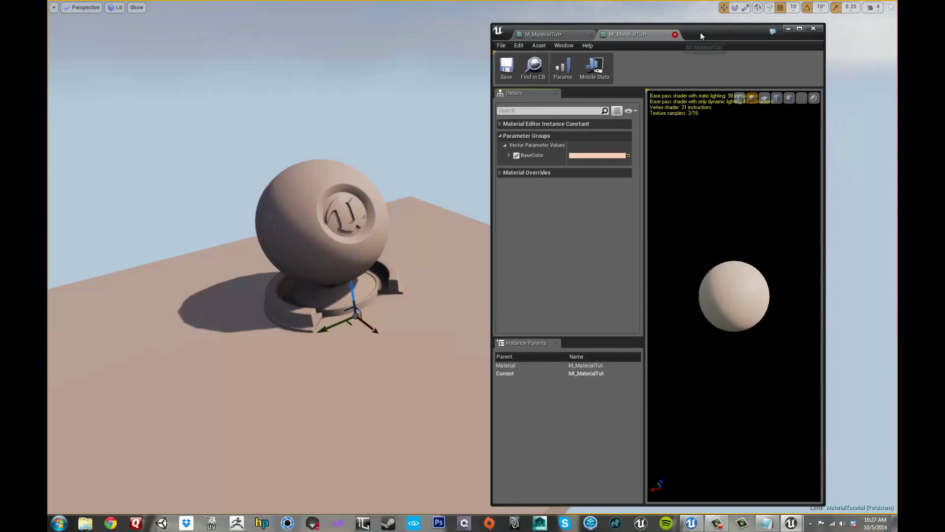
{"action": "left_click_drag", "start_coordinate": [701, 35], "coordinate": [720, 34]}
{"action": "right_click_drag", "start_coordinate": [437, 79], "coordinate": [438, 81]}
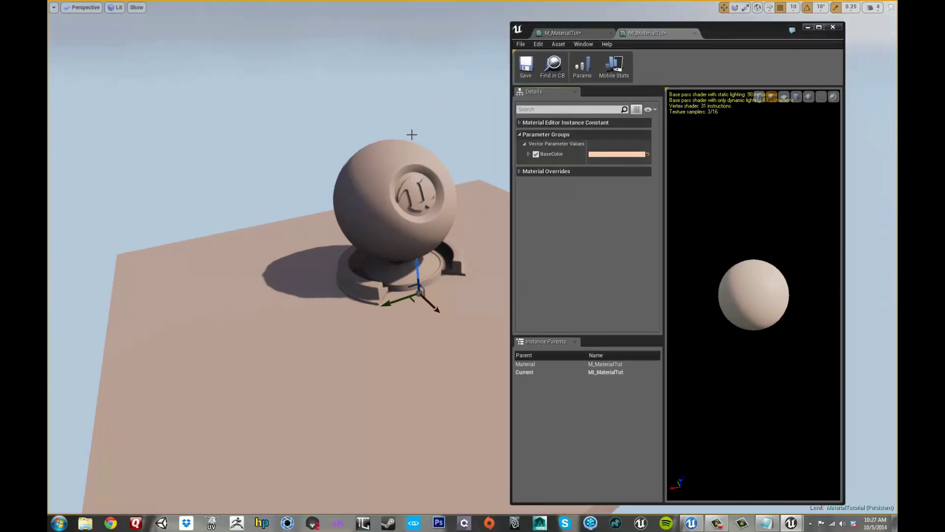
{"action": "key", "text": "F11"}
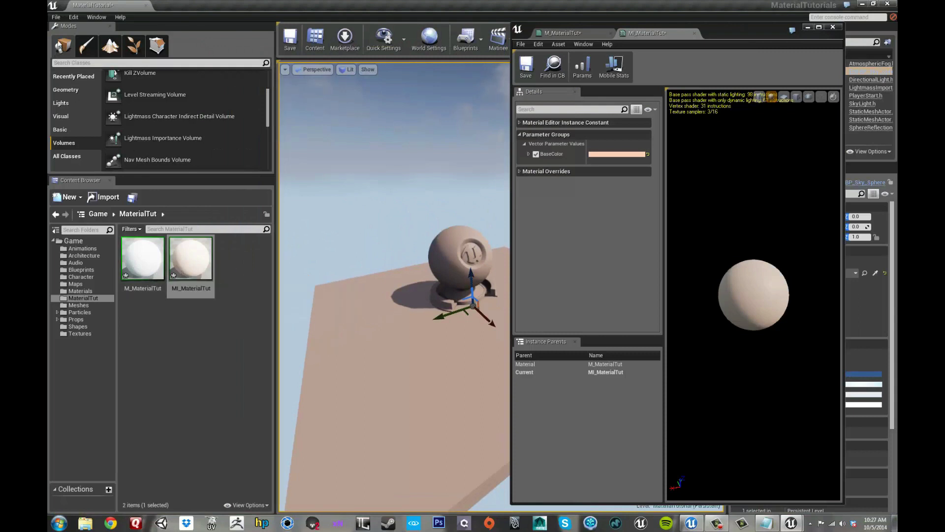
{"action": "left_click", "coordinate": [55, 18]}
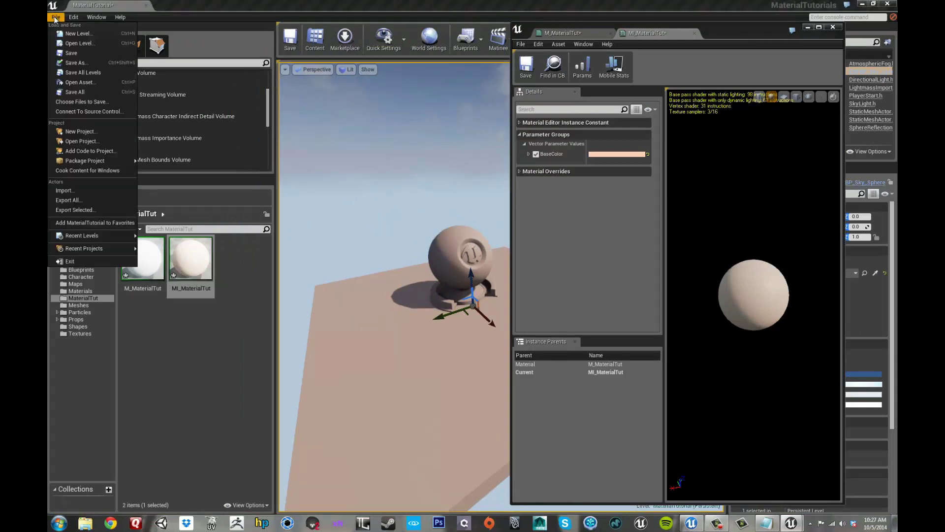
{"action": "left_click", "coordinate": [80, 91]}
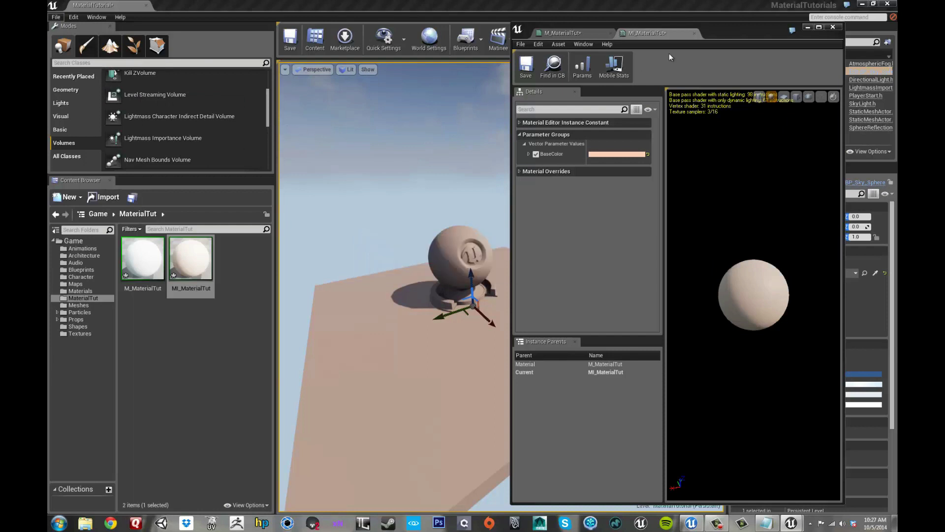
Maximize the material editor window and move M_MaterialTut's BaseColor node slightly farther from the main material node
{"action": "left_click", "coordinate": [819, 27]}
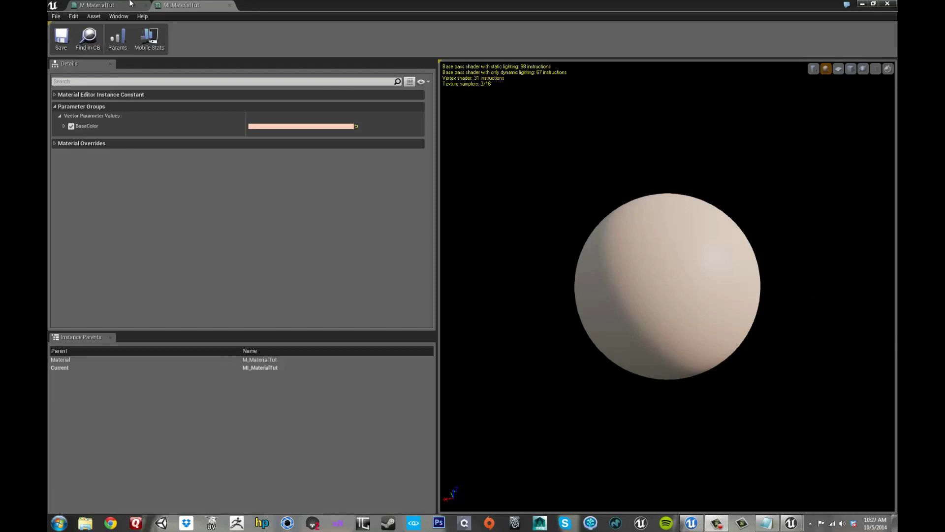
{"action": "left_click", "coordinate": [101, 6]}
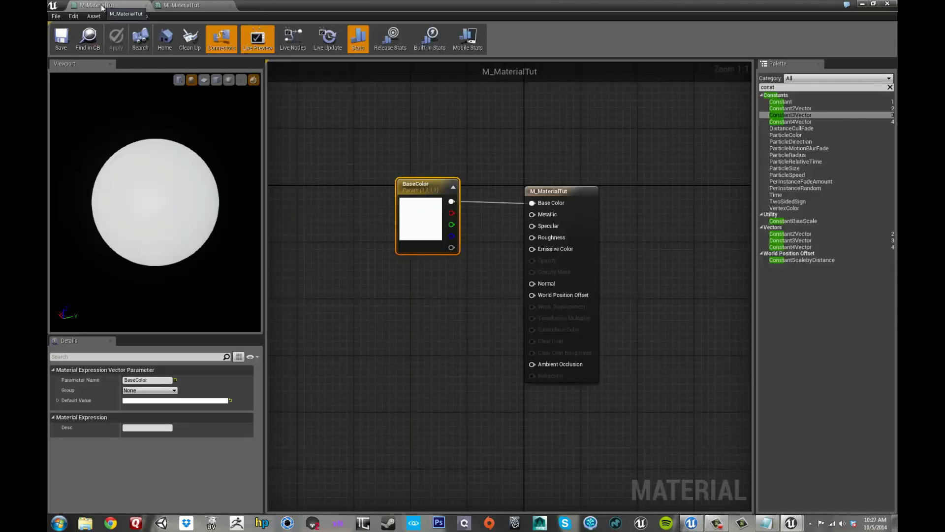
{"action": "left_click_drag", "start_coordinate": [451, 195], "coordinate": [421, 196]}
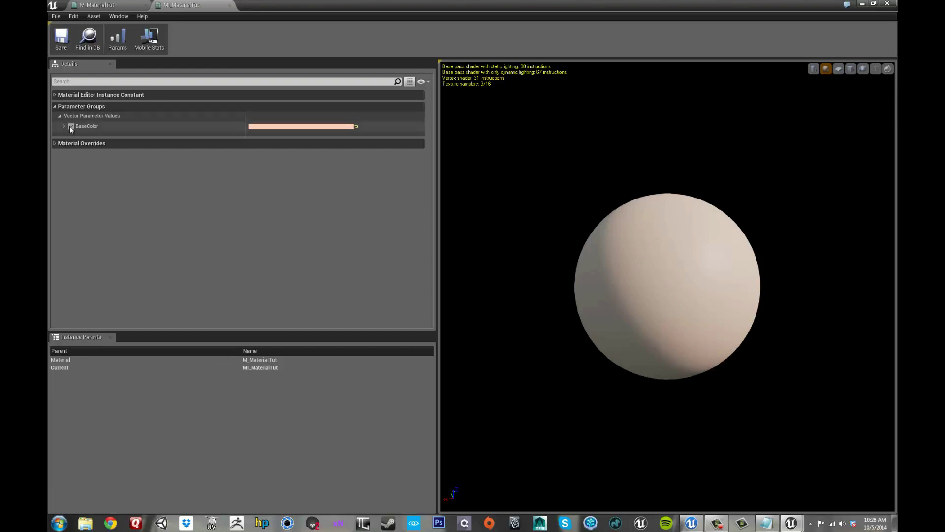
Assign M_MaterialTut's BaseColor parameter to a group named Base, apply the change, and expand that group in MI_MaterialTut
{"action": "left_click", "coordinate": [97, 5]}
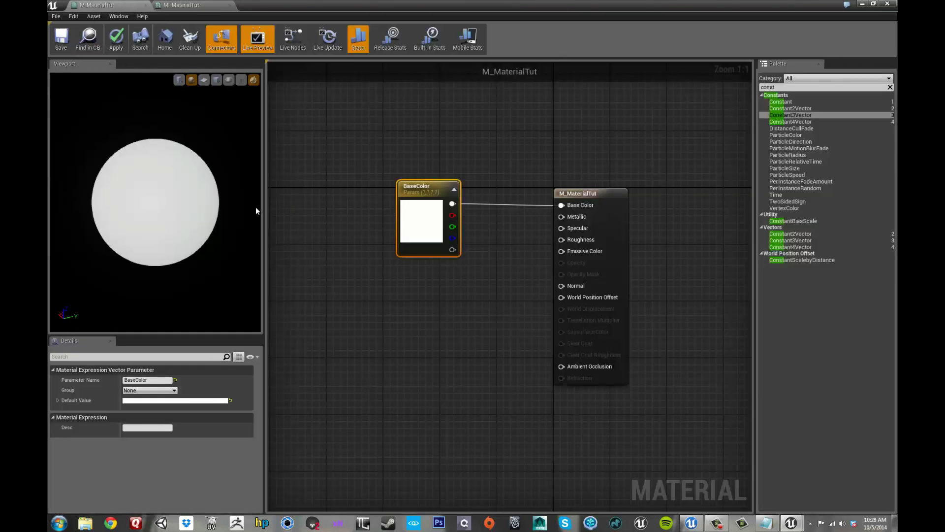
{"action": "left_click_drag", "start_coordinate": [143, 391], "coordinate": [101, 390]}
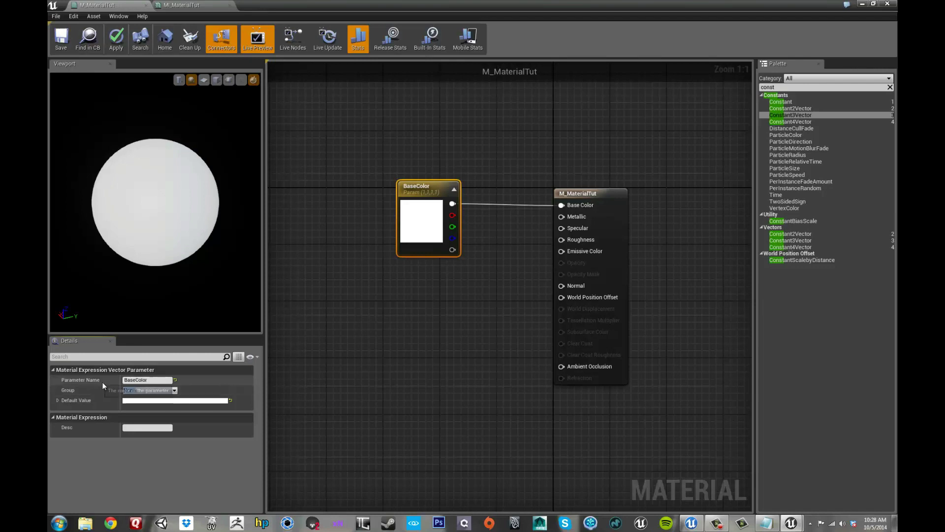
{"action": "type", "text": "Base"}
{"action": "key", "text": "Return"}
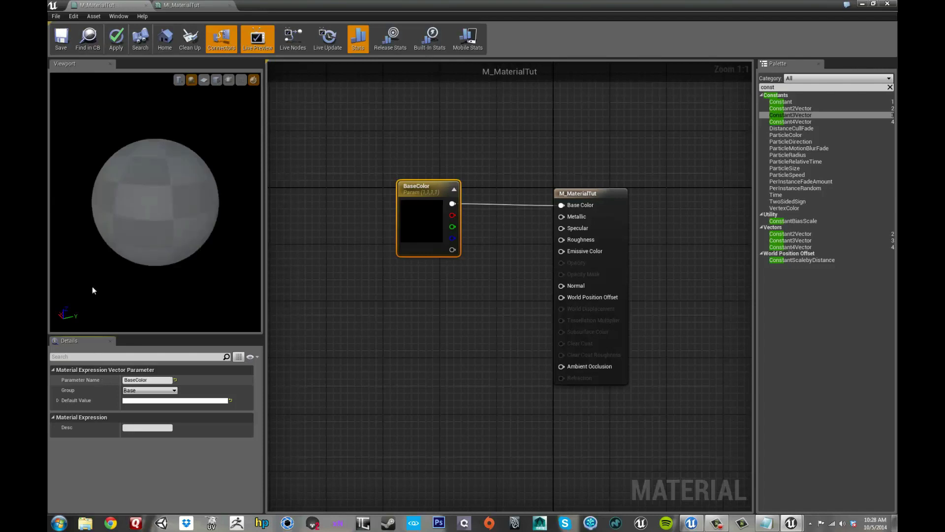
{"action": "left_click", "coordinate": [115, 41]}
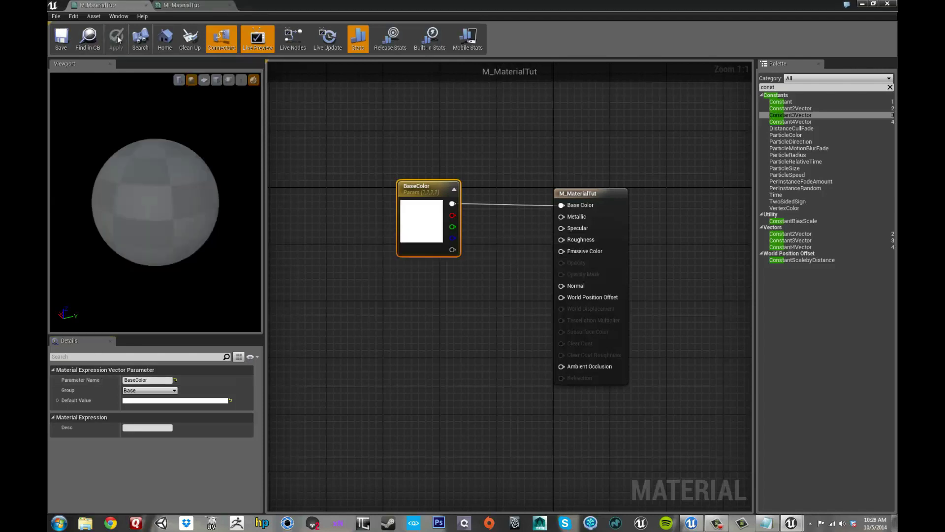
{"action": "left_click", "coordinate": [179, 6]}
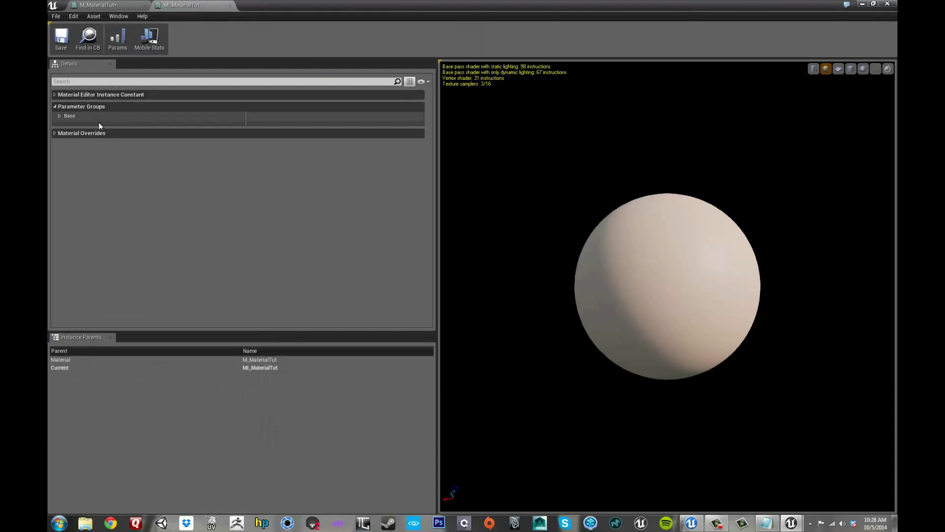
{"action": "left_click", "coordinate": [59, 117]}
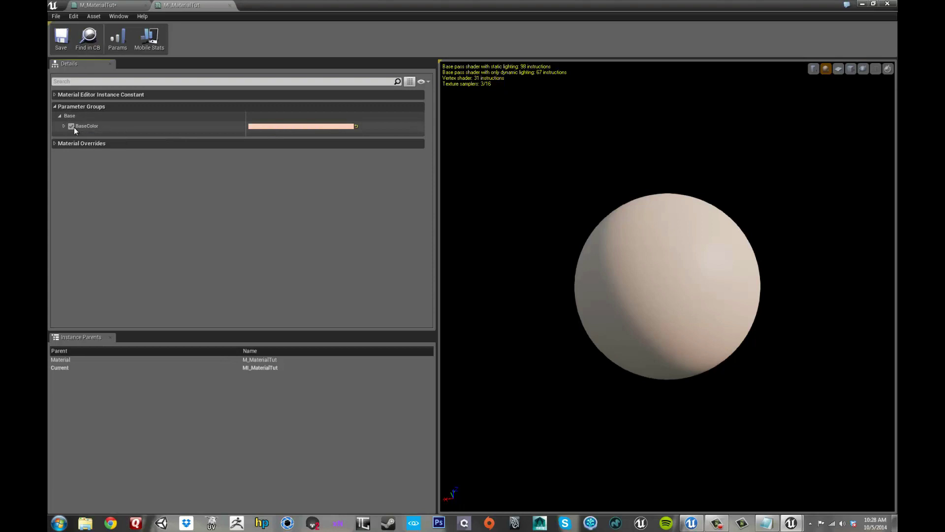
Give M_MaterialTut's BaseColor parameter the description "Controls Base Color Hue", apply it, and check the parameter's tooltip in MI_MaterialTut
{"action": "left_click", "coordinate": [98, 5]}
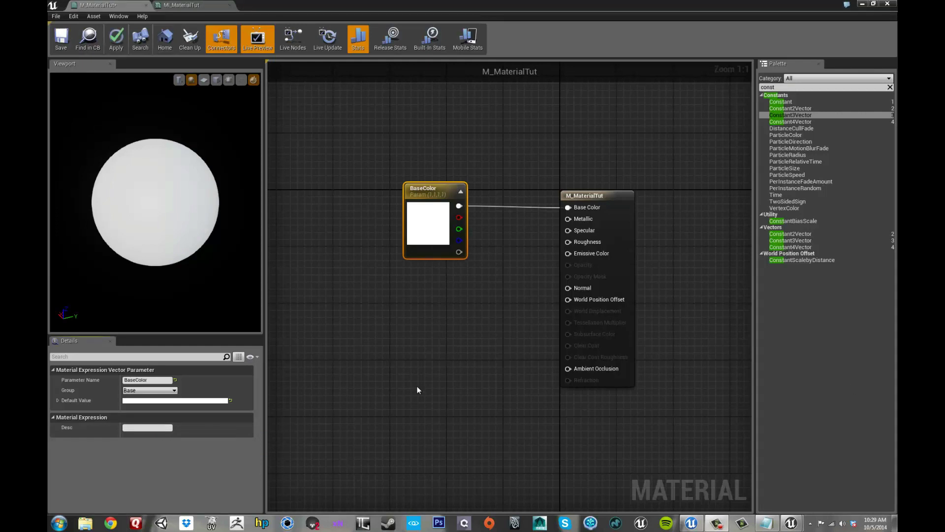
{"action": "left_click", "coordinate": [142, 428]}
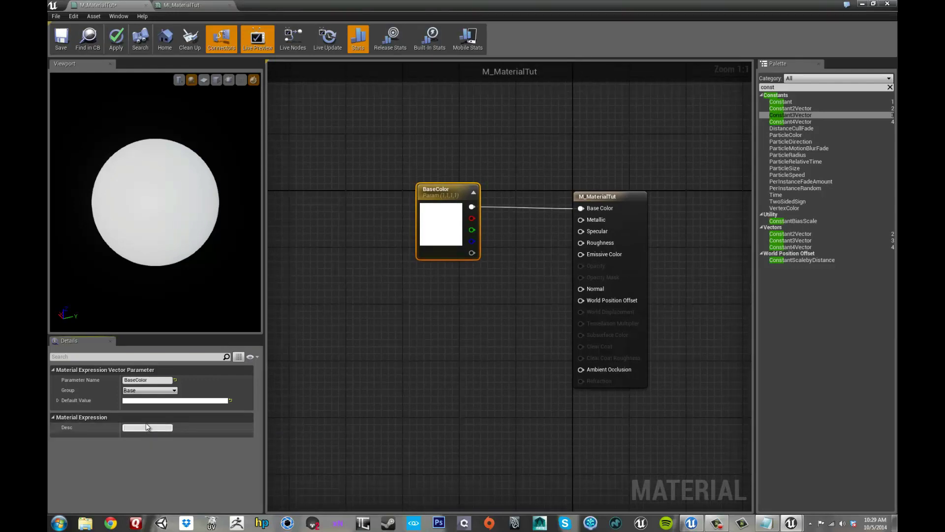
{"action": "type", "text": "Controls Base Color Hue"}
{"action": "key", "text": "Return"}
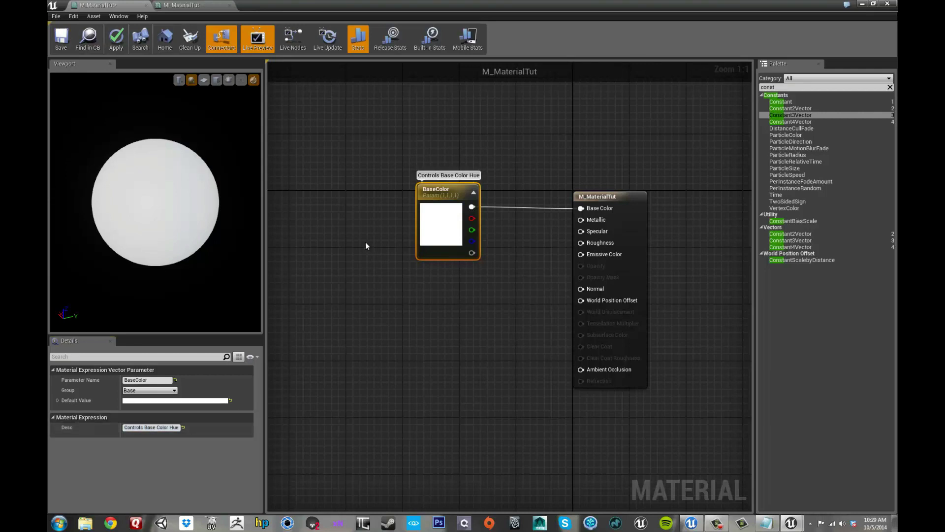
{"action": "left_click", "coordinate": [367, 242]}
{"action": "left_click_drag", "start_coordinate": [382, 157], "coordinate": [487, 278]}
{"action": "left_click", "coordinate": [117, 38]}
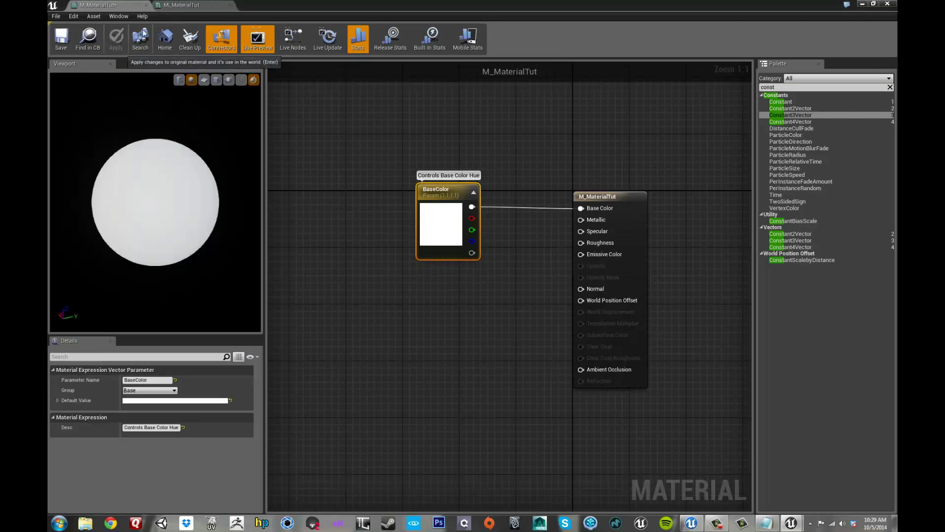
{"action": "left_click", "coordinate": [186, 6]}
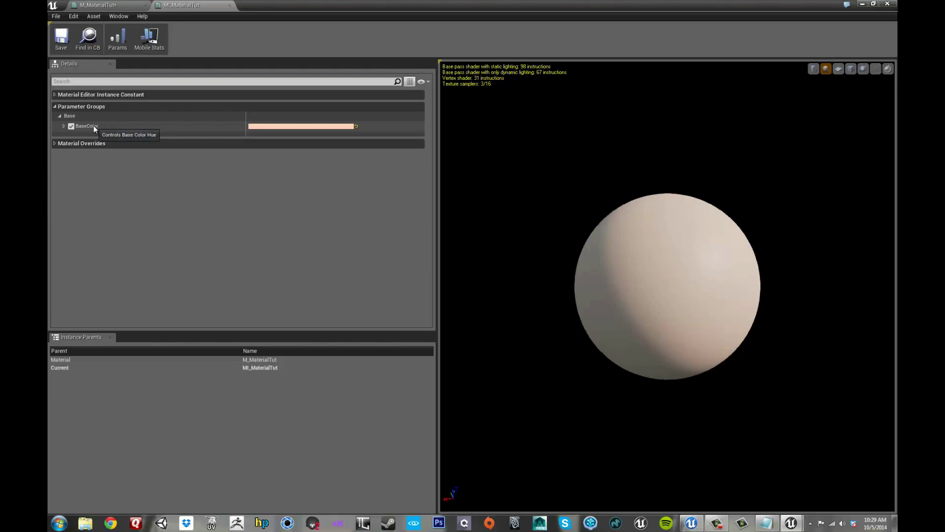
Return to M_MaterialTut's graph and move the BaseColor node farther up and away from the main material node
{"action": "left_click", "coordinate": [118, 5]}
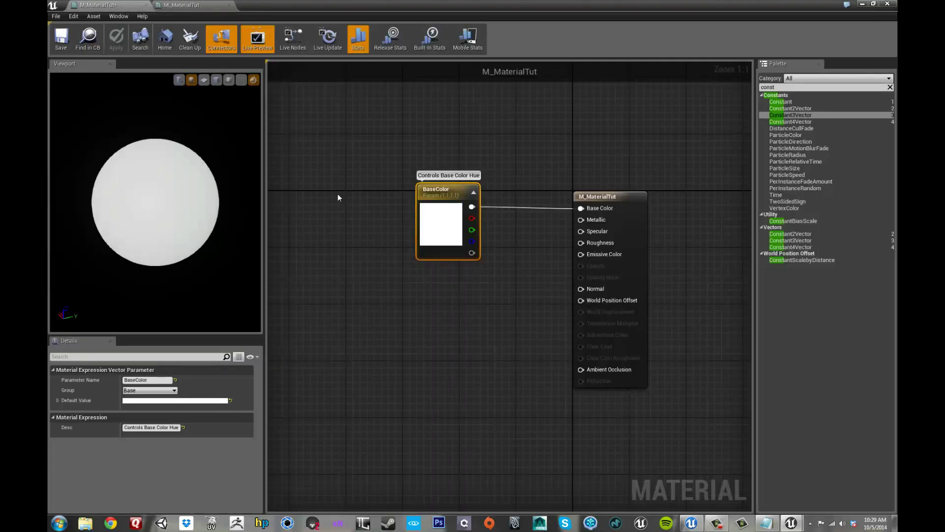
{"action": "left_click_drag", "start_coordinate": [491, 222], "coordinate": [370, 185]}
{"action": "right_click_drag", "start_coordinate": [368, 268], "coordinate": [408, 263]}
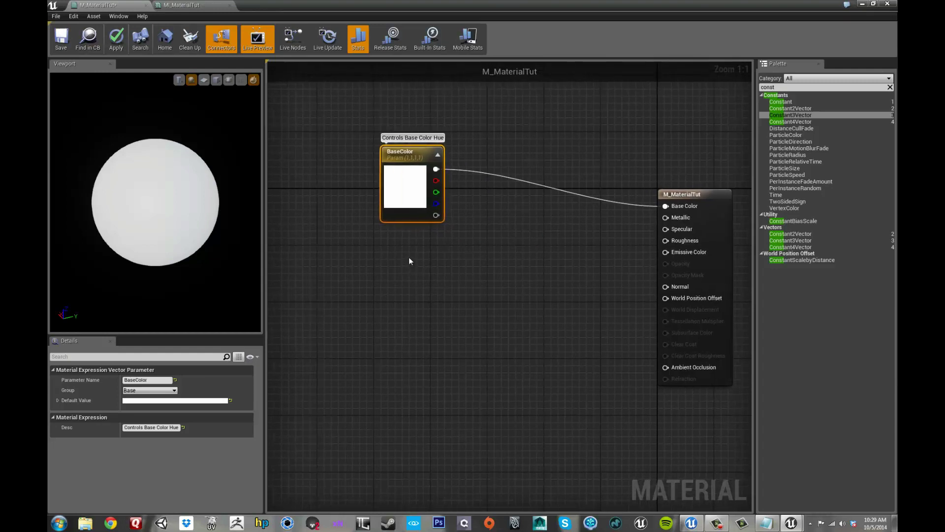
Wrap the BaseColor node in a comment box titled "Albedo"
{"action": "left_click_drag", "start_coordinate": [380, 111], "coordinate": [465, 247]}
{"action": "key", "text": "c"}
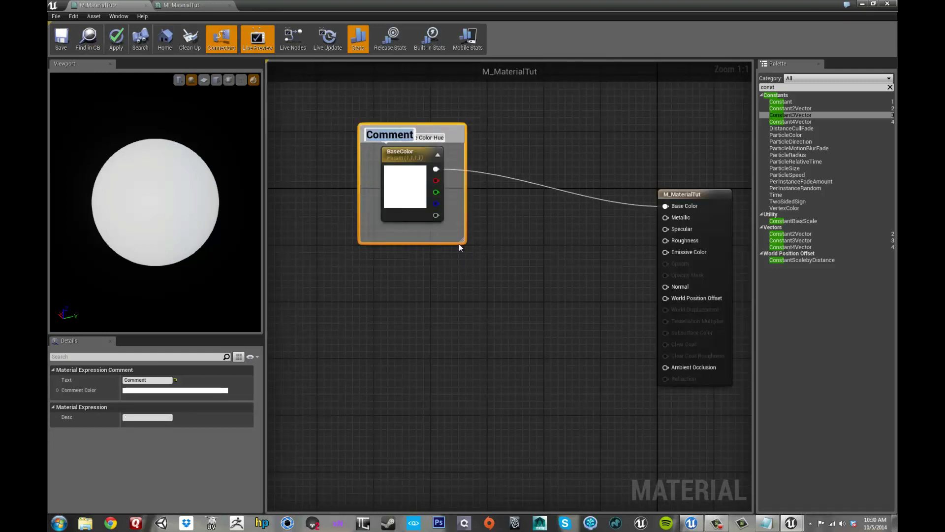
{"action": "type", "text": "Aleb"}
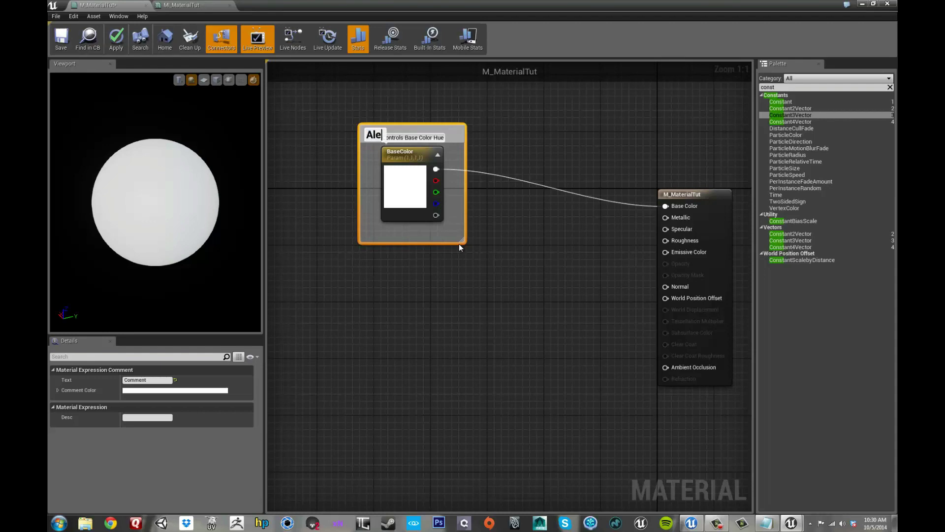
{"action": "key", "text": "BackSpace"}
{"action": "key", "text": "BackSpace"}
{"action": "type", "text": "bdeo"}
{"action": "key", "text": "BackSpace"}
{"action": "key", "text": "BackSpace"}
{"action": "key", "text": "BackSpace"}
{"action": "type", "text": "edo"}
{"action": "key", "text": "Return"}
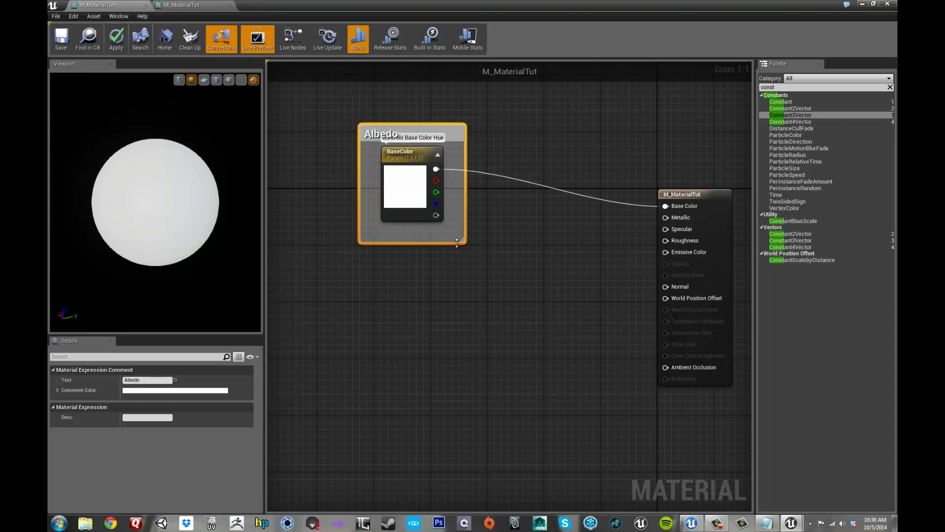
Enlarge the Albedo comment box, place the BaseColor node below its title, and move the box farther from the main material node
{"action": "left_click_drag", "start_coordinate": [462, 240], "coordinate": [505, 270]}
{"action": "left_click_drag", "start_coordinate": [414, 162], "coordinate": [400, 176]}
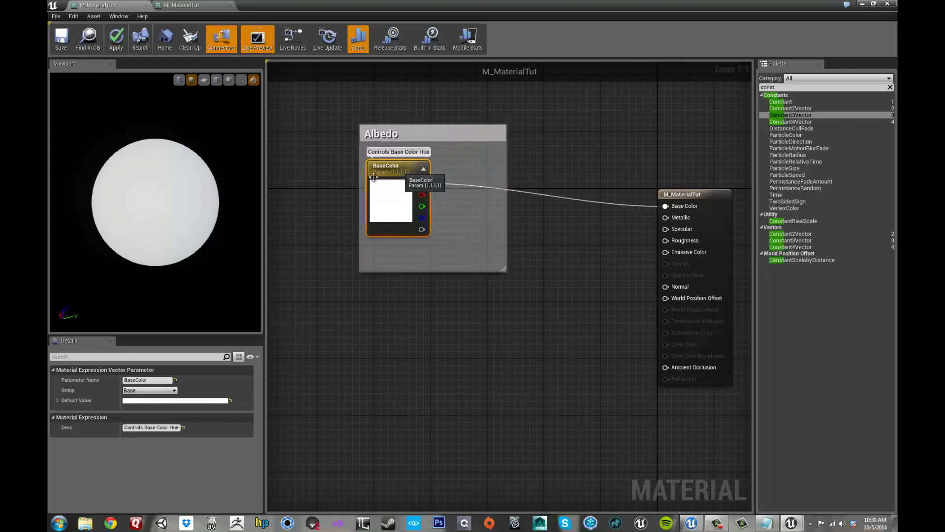
{"action": "scroll", "coordinate": [334, 166], "scroll_direction": "down", "scroll_amount": 5}
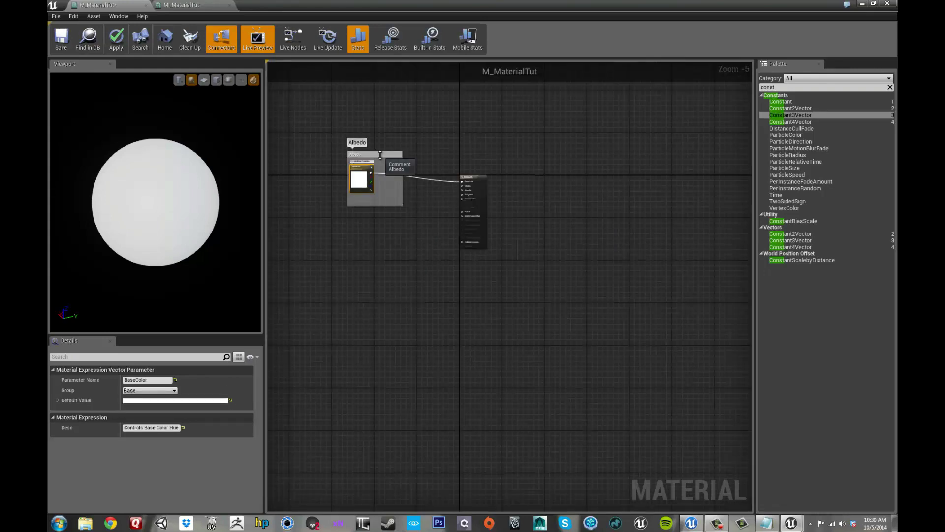
{"action": "left_click_drag", "start_coordinate": [379, 153], "coordinate": [350, 128]}
Try stretching the Albedo comment box much larger, and shrink it to fit closely around the BaseColor node
{"action": "scroll", "coordinate": [394, 224], "scroll_direction": "down", "scroll_amount": 7}
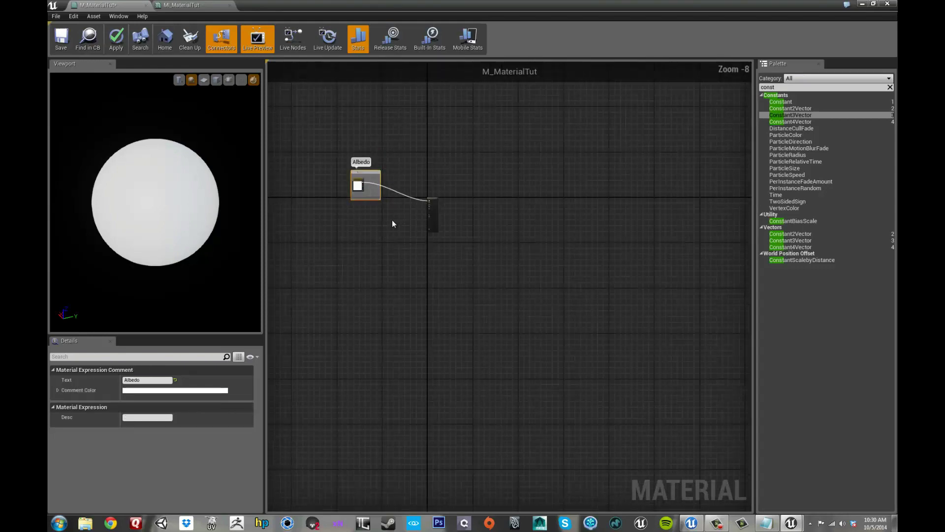
{"action": "right_click_drag", "start_coordinate": [371, 247], "coordinate": [477, 274]}
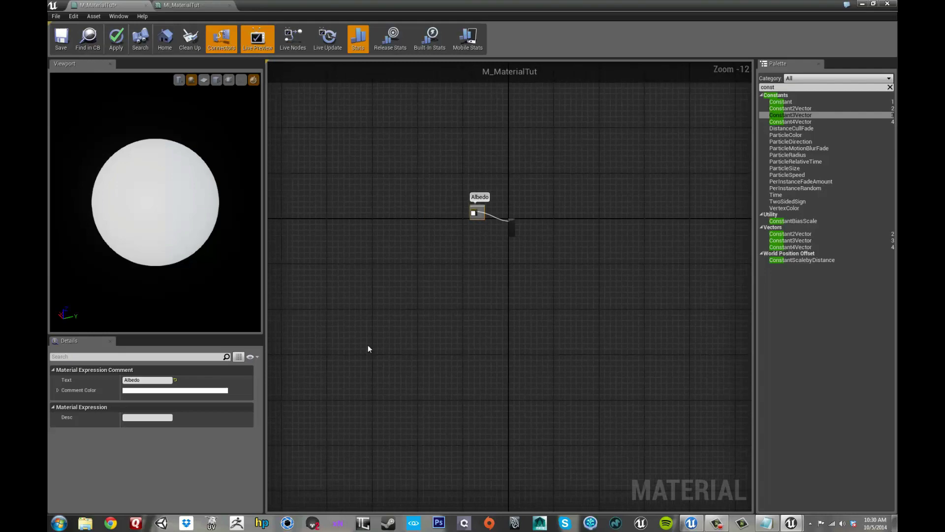
{"action": "scroll", "coordinate": [448, 241], "scroll_direction": "up", "scroll_amount": 8}
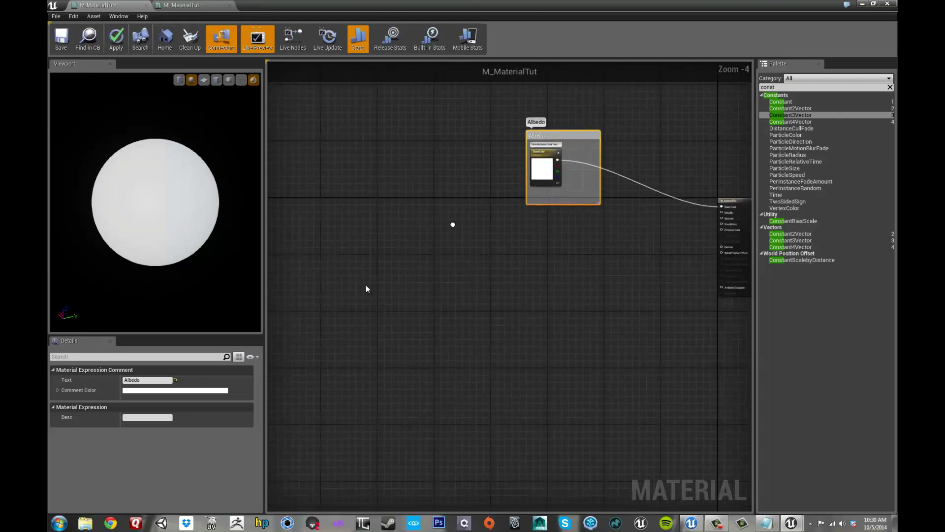
{"action": "right_click_drag", "start_coordinate": [403, 267], "coordinate": [407, 292]}
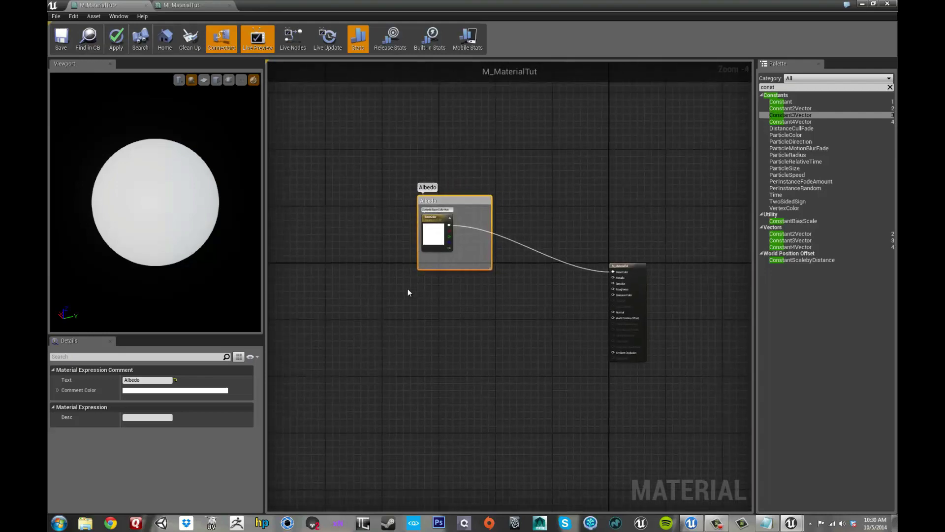
{"action": "scroll", "coordinate": [408, 291], "scroll_direction": "up", "scroll_amount": 4}
{"action": "right_click_drag", "start_coordinate": [573, 297], "coordinate": [455, 295]}
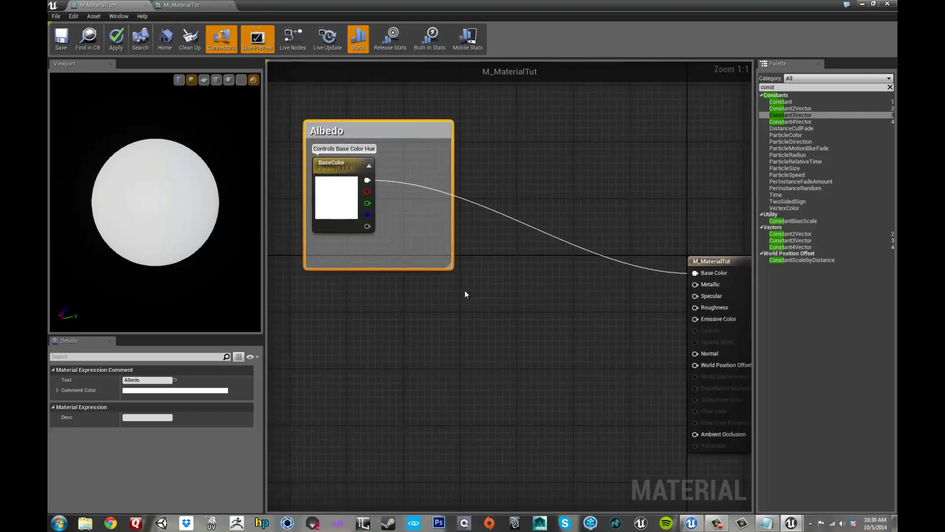
{"action": "left_click_drag", "start_coordinate": [453, 267], "coordinate": [502, 382]}
{"action": "right_click_drag", "start_coordinate": [554, 356], "coordinate": [582, 346]}
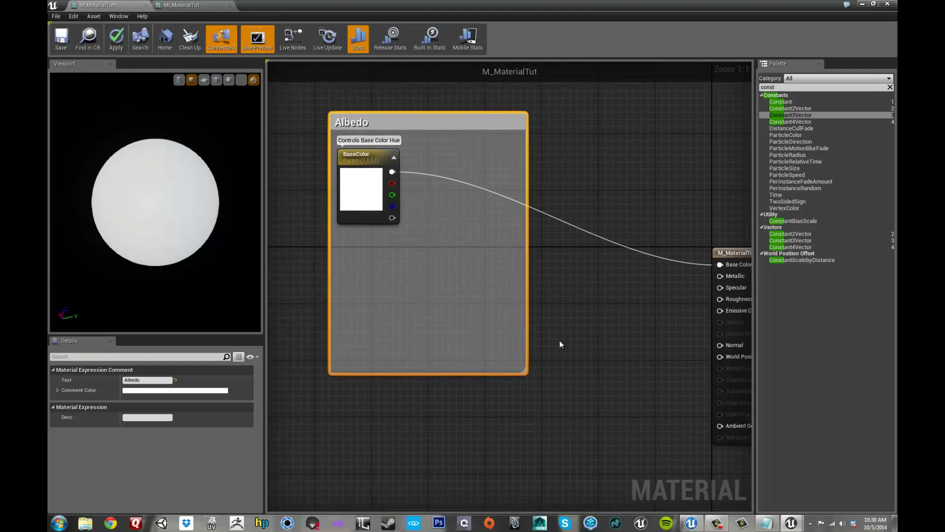
{"action": "left_click", "coordinate": [597, 310]}
{"action": "right_click_drag", "start_coordinate": [561, 316], "coordinate": [543, 315]}
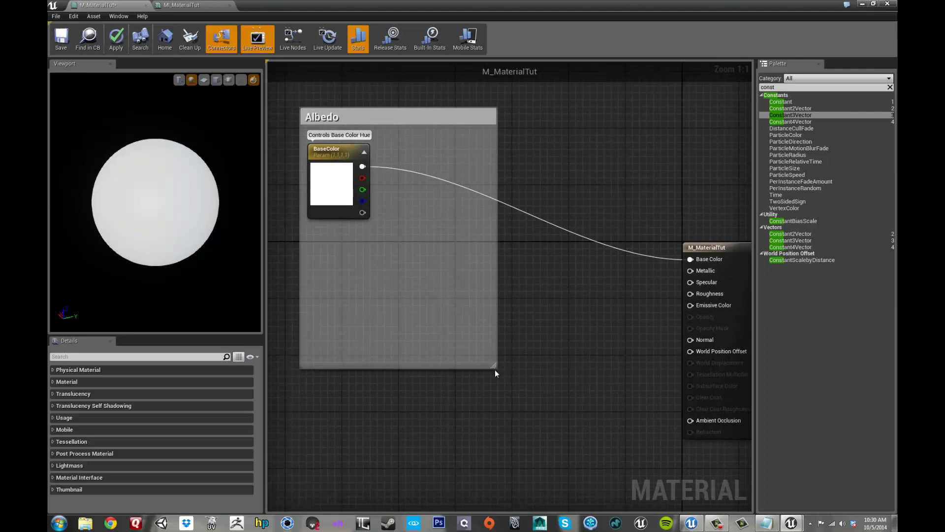
{"action": "left_click_drag", "start_coordinate": [492, 364], "coordinate": [383, 233]}
Add a Texture Sample node to M_MaterialTut and place it below the Albedo comment box
{"action": "right_click_drag", "start_coordinate": [441, 269], "coordinate": [446, 268]}
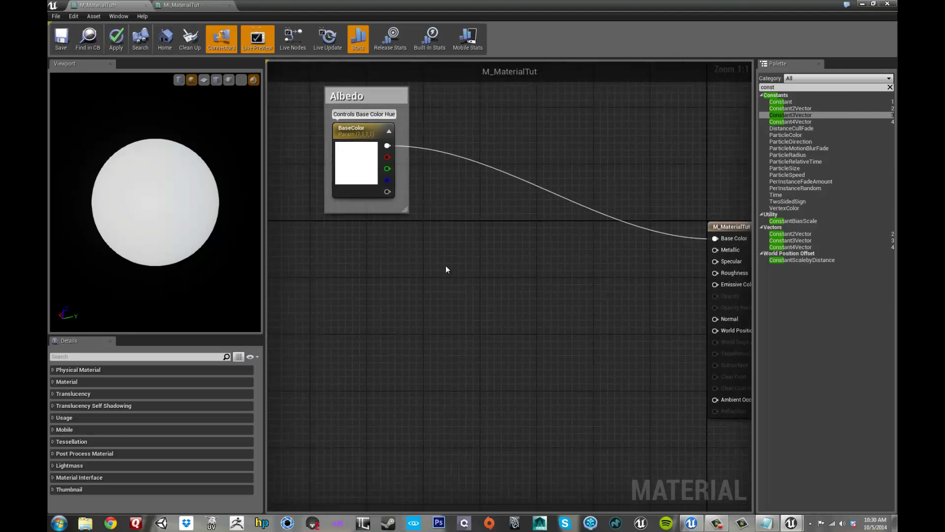
{"action": "right_click", "coordinate": [445, 267]}
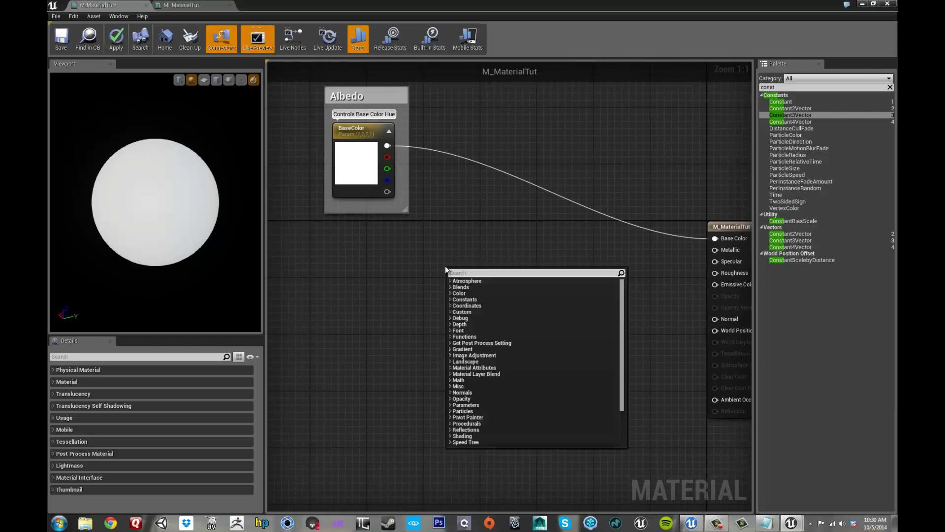
{"action": "key", "text": "Escape"}
{"action": "right_click_drag", "start_coordinate": [522, 350], "coordinate": [447, 270]}
{"action": "right_click", "coordinate": [443, 271]}
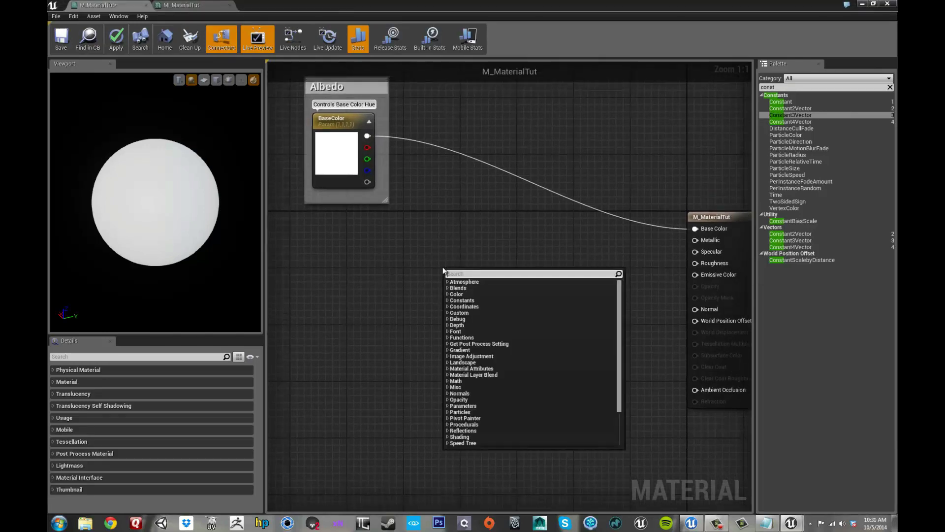
{"action": "type", "text": "texture"}
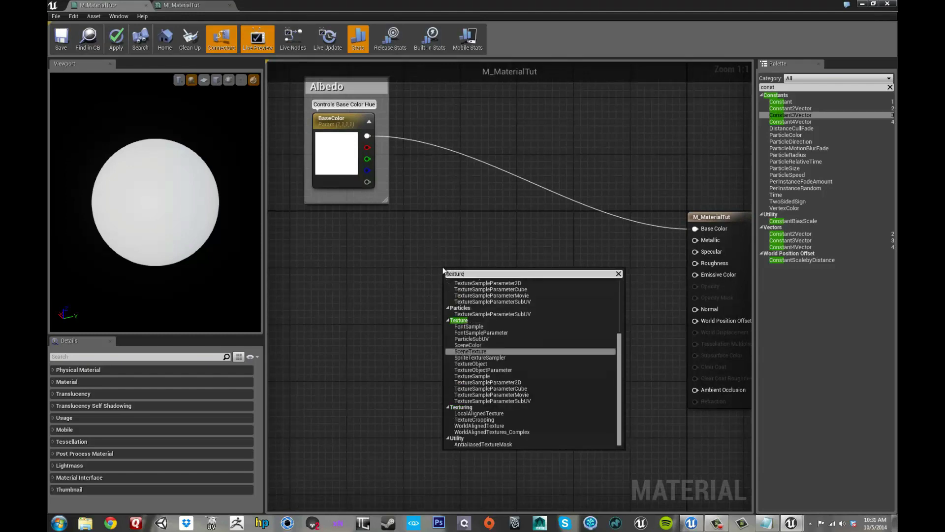
{"action": "key", "text": "Down"}
{"action": "key", "text": "Down"}
{"action": "key", "text": "Down"}
{"action": "key", "text": "Down"}
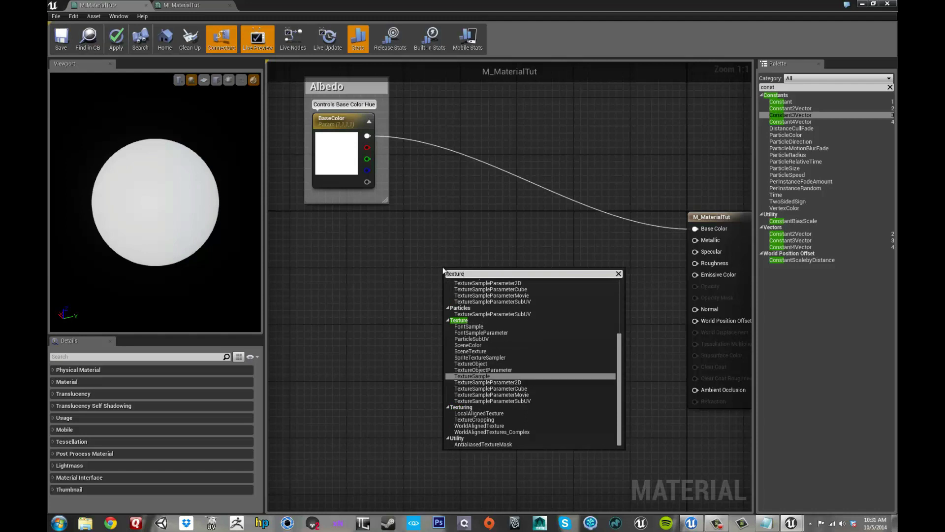
{"action": "key", "text": "Return"}
{"action": "left_click_drag", "start_coordinate": [466, 279], "coordinate": [370, 272]}
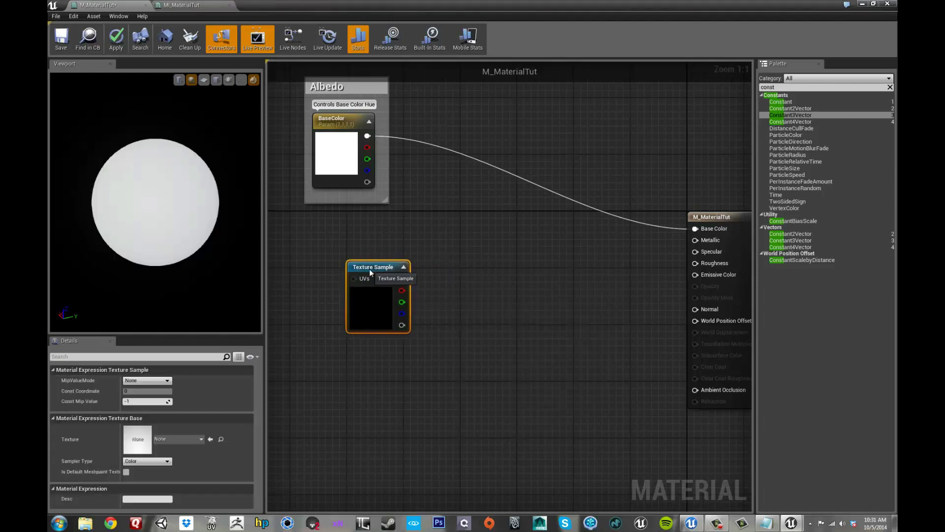
{"action": "right_click_drag", "start_coordinate": [385, 243], "coordinate": [421, 235]}
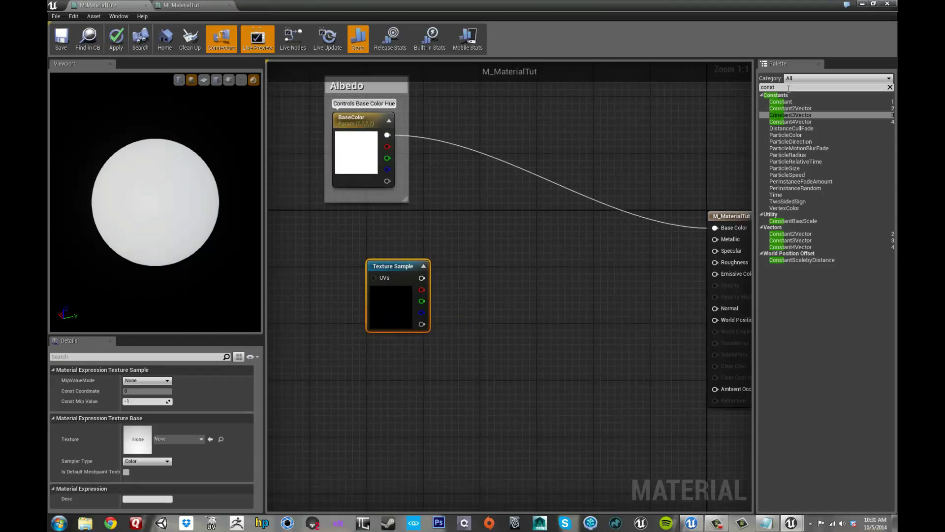
Clear the palette search, add a second Texture Sample node beside the first, and delete one of the two
{"action": "left_click", "coordinate": [890, 87]}
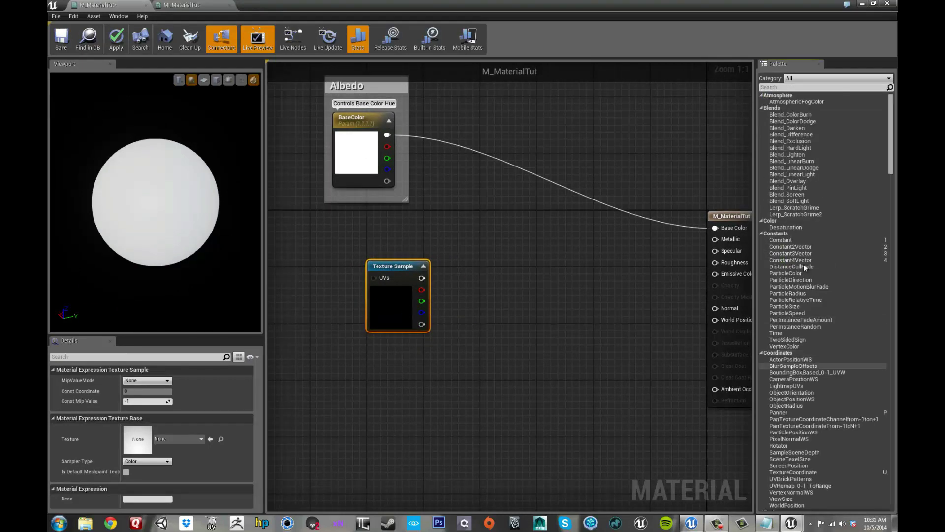
{"action": "right_click_drag", "start_coordinate": [506, 280], "coordinate": [463, 279]}
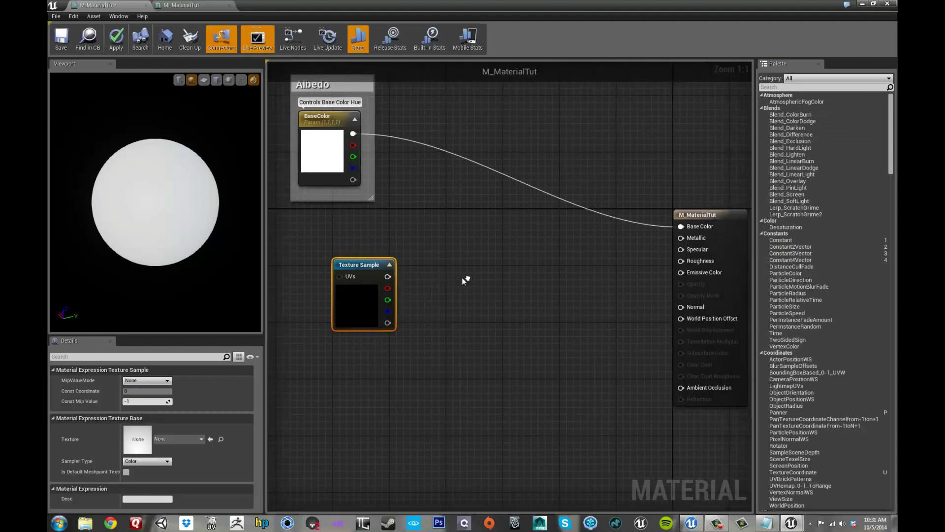
{"action": "left_click", "coordinate": [483, 268]}
{"action": "left_click_drag", "start_coordinate": [488, 270], "coordinate": [429, 273]}
{"action": "left_click", "coordinate": [357, 295]}
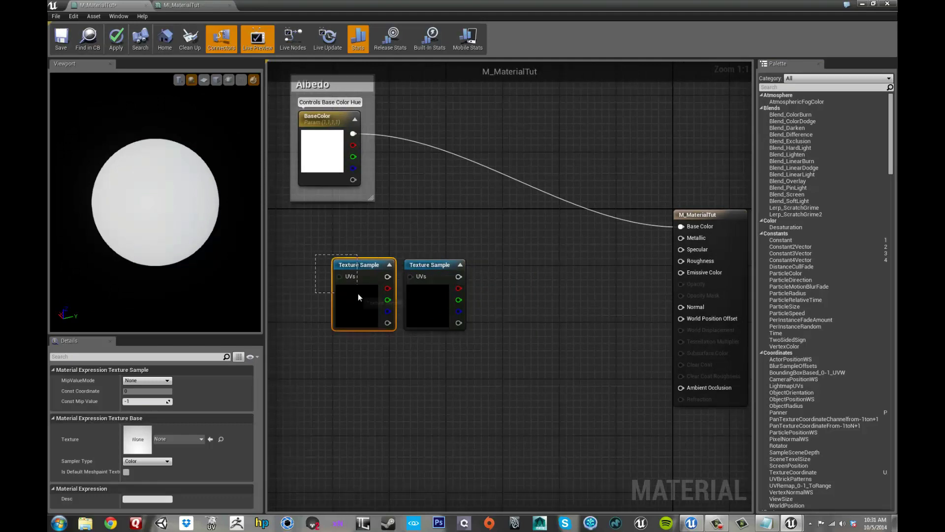
{"action": "key", "text": "Delete"}
Connect the Texture Sample's main output to M_MaterialTut's Base Color and move the node directly below the Albedo comment box
{"action": "right_click_drag", "start_coordinate": [364, 222], "coordinate": [399, 236]}
{"action": "left_click_drag", "start_coordinate": [458, 283], "coordinate": [714, 242]}
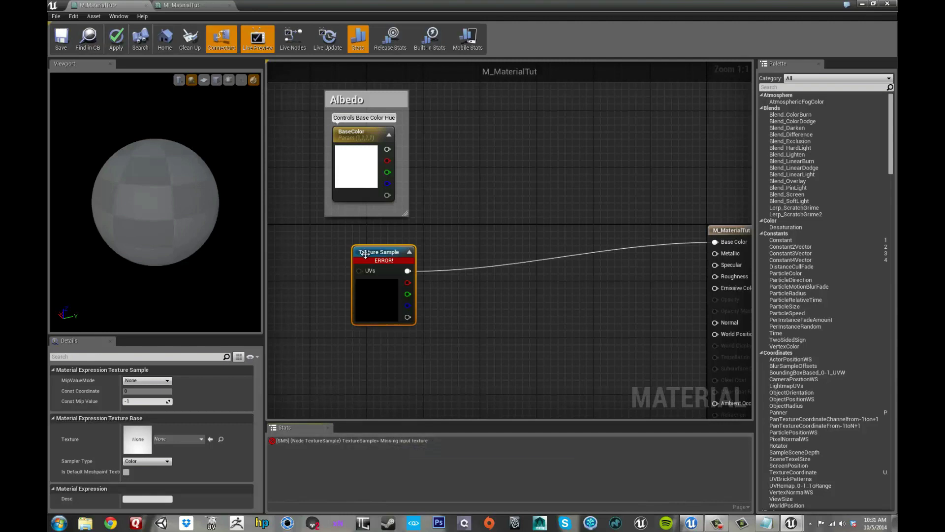
{"action": "left_click_drag", "start_coordinate": [369, 258], "coordinate": [348, 243]}
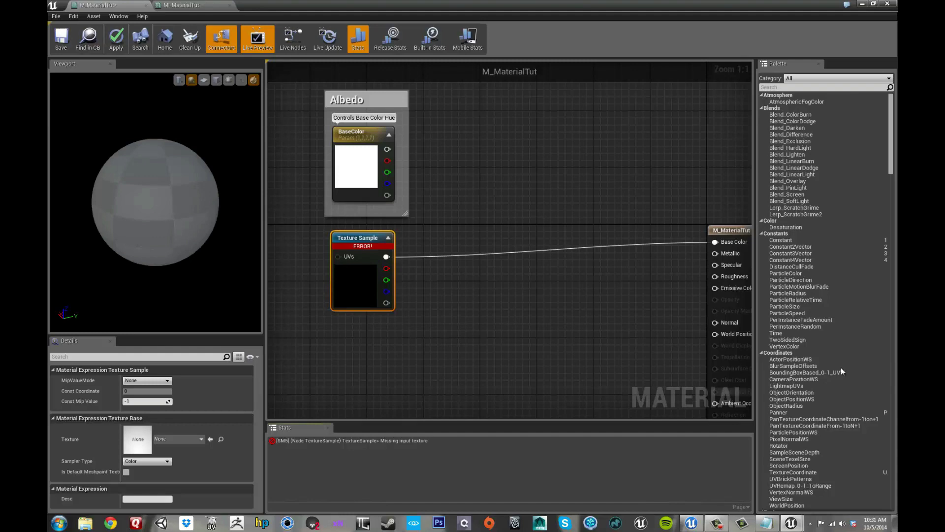
Assign the T_CobbleStone_Pebble_M texture from the Textures folder to the Texture Sample node and adjust the node's position
{"action": "left_click_drag", "start_coordinate": [387, 4], "coordinate": [679, 29]}
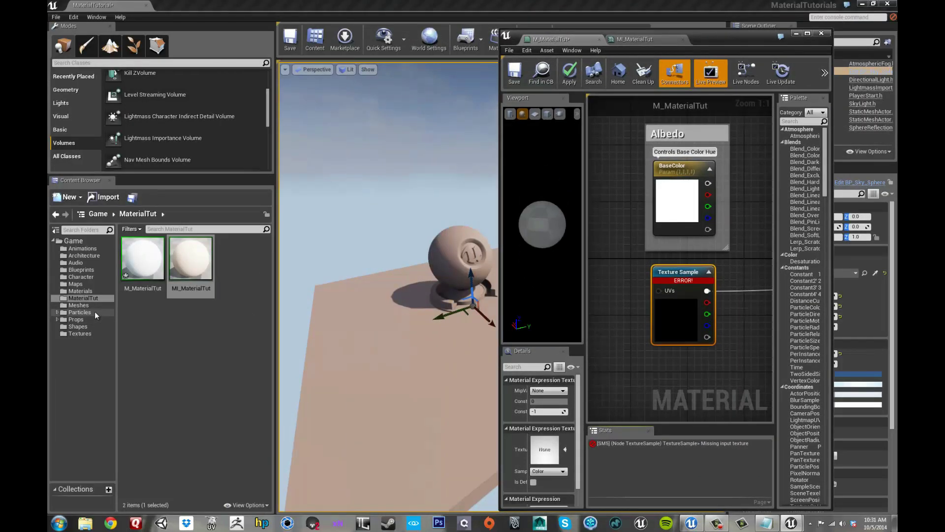
{"action": "left_click", "coordinate": [79, 334]}
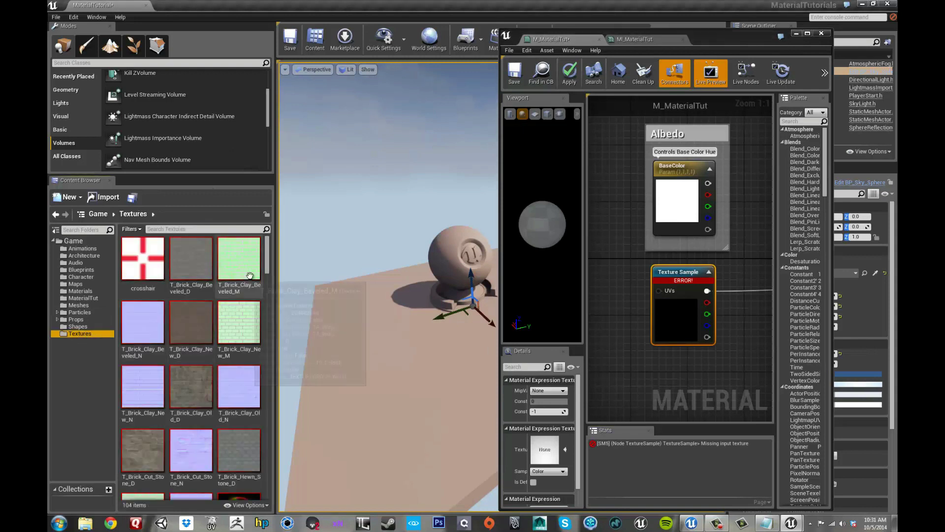
{"action": "left_click_drag", "start_coordinate": [268, 256], "coordinate": [266, 302]}
{"action": "left_click", "coordinate": [236, 279]}
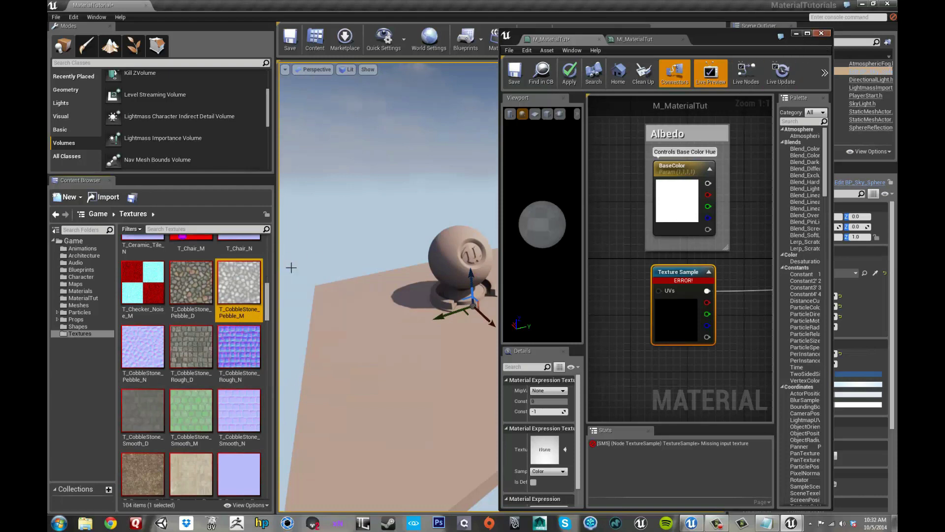
{"action": "left_click", "coordinate": [808, 33]}
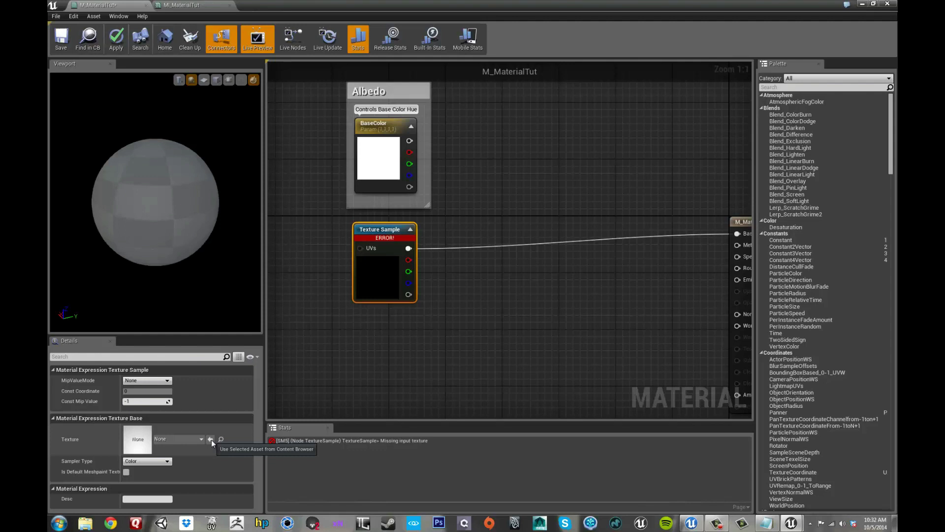
{"action": "left_click", "coordinate": [210, 438]}
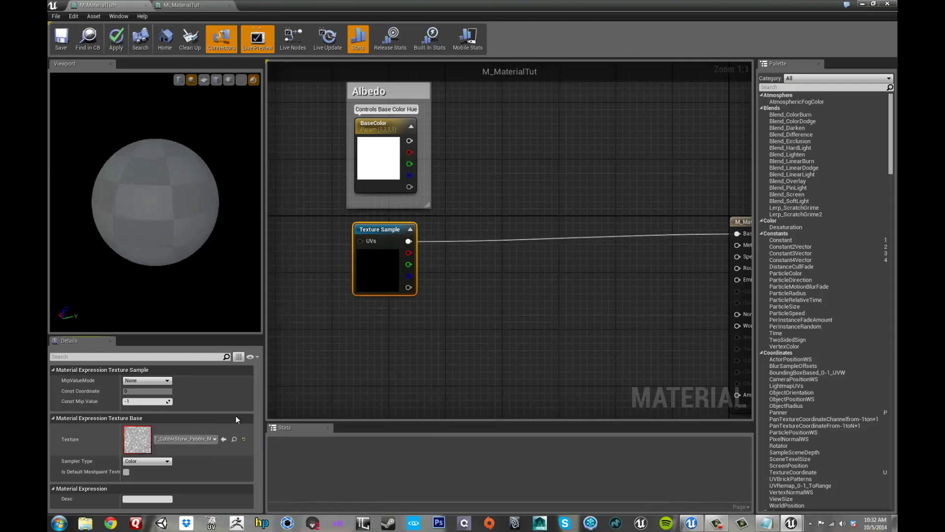
{"action": "right_click_drag", "start_coordinate": [324, 328], "coordinate": [342, 326]}
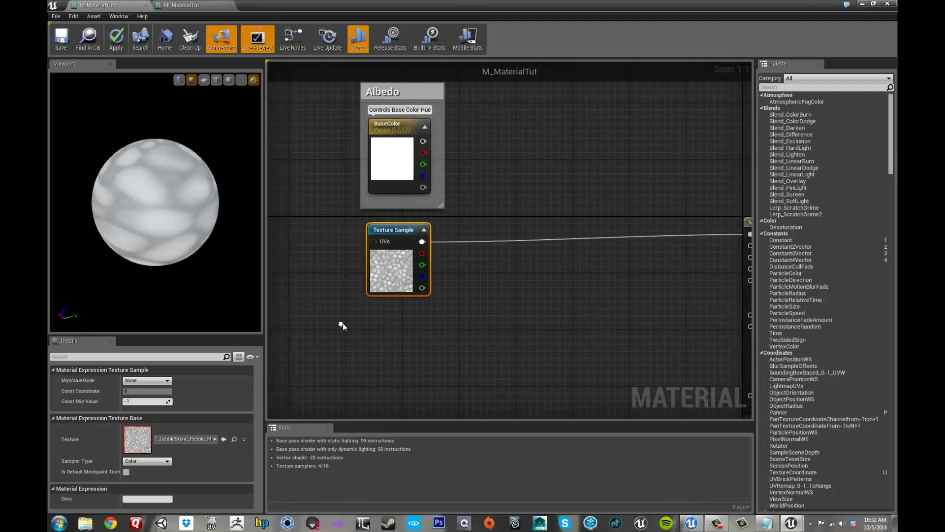
{"action": "left_click_drag", "start_coordinate": [399, 230], "coordinate": [386, 230]}
{"action": "right_click_drag", "start_coordinate": [363, 347], "coordinate": [376, 331]}
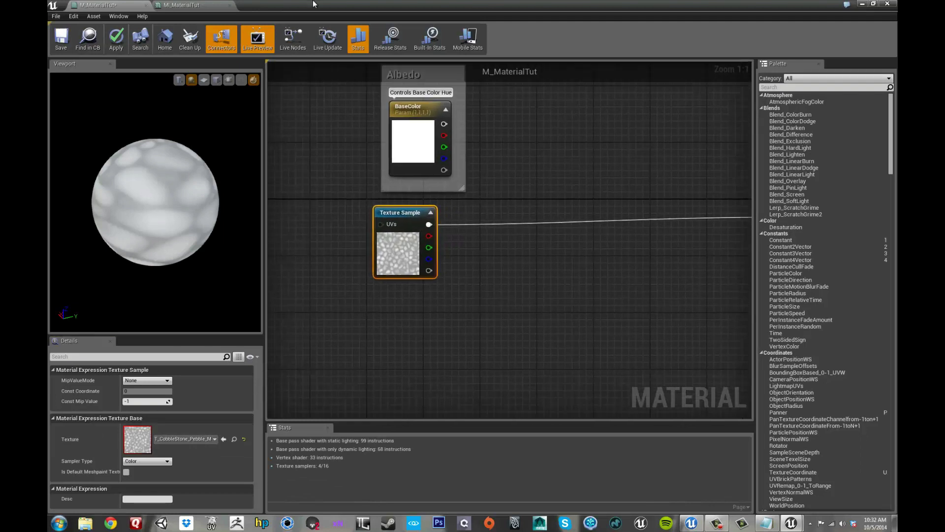
Duplicate the cobblestone Texture Sample node and align the copy directly below the original
{"action": "right_click_drag", "start_coordinate": [331, 287], "coordinate": [333, 259]}
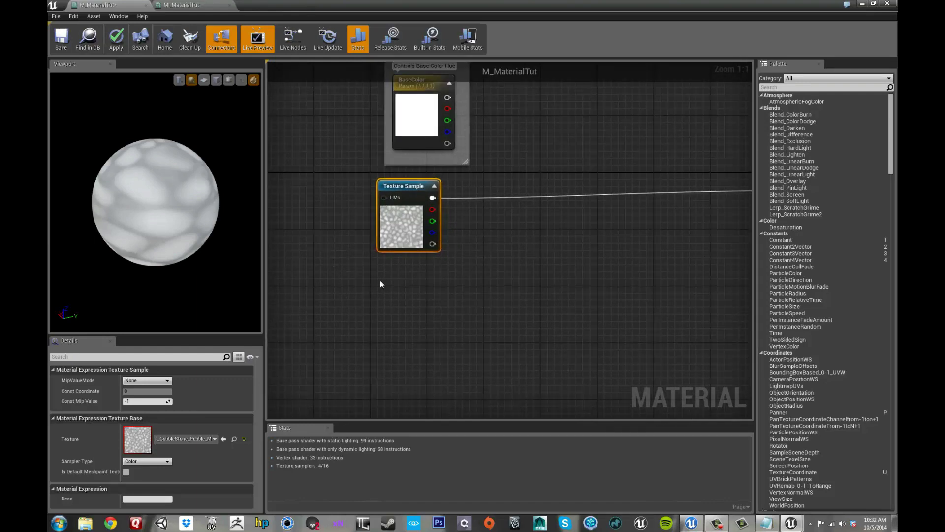
{"action": "key", "text": "ctrl+w"}
{"action": "left_click_drag", "start_coordinate": [398, 293], "coordinate": [389, 286]}
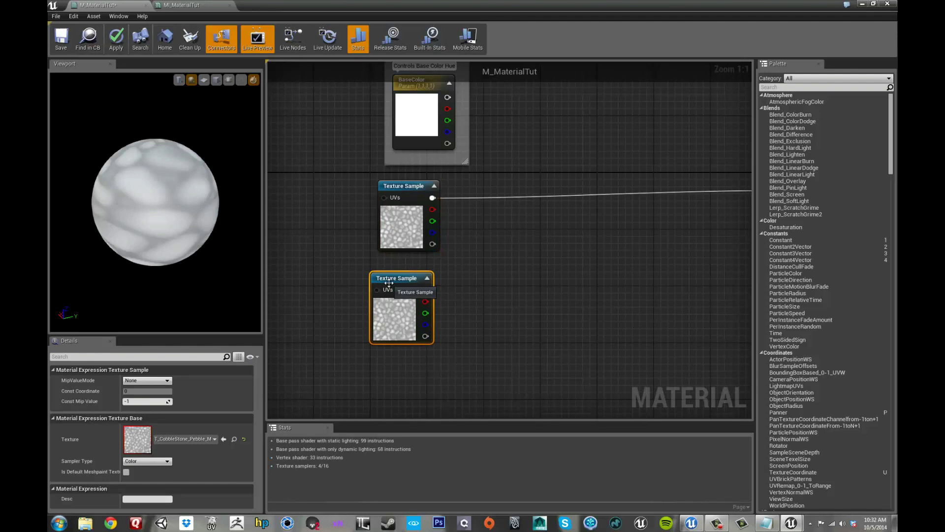
{"action": "left_click_drag", "start_coordinate": [391, 283], "coordinate": [399, 277]}
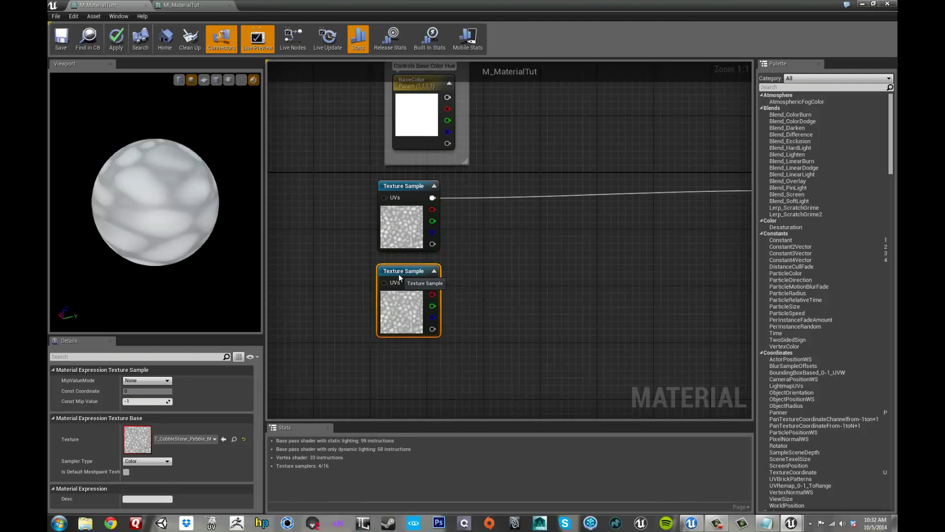
{"action": "left_click_drag", "start_coordinate": [399, 274], "coordinate": [400, 277]}
{"action": "right_click_drag", "start_coordinate": [472, 285], "coordinate": [432, 279]}
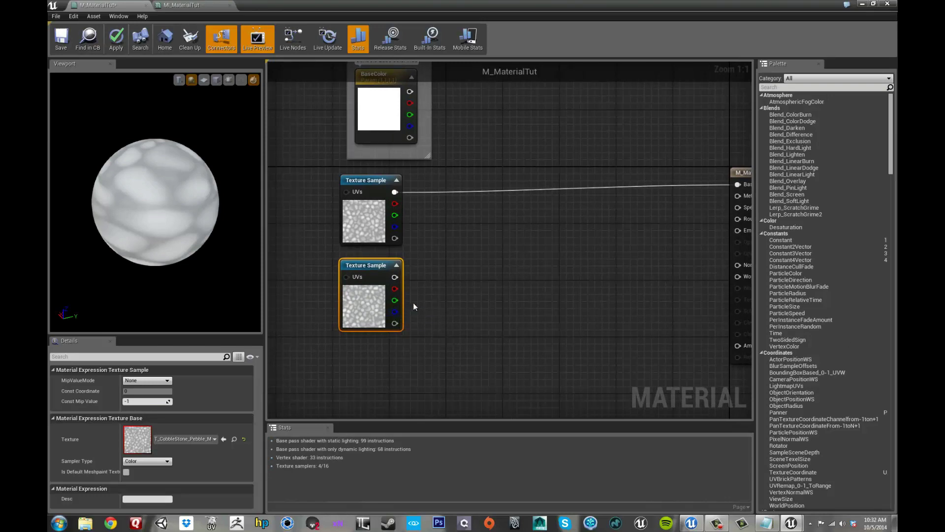
Add another T_CobbleStone_Pebble_M Texture Sample by bringing the texture from the Content Browser straight into the material graph
{"action": "left_click_drag", "start_coordinate": [358, 5], "coordinate": [541, 28]}
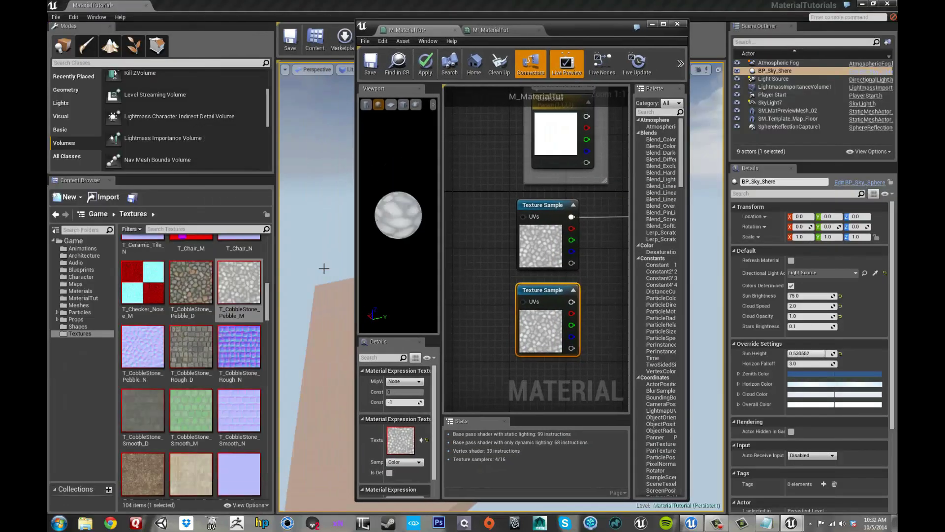
{"action": "left_click_drag", "start_coordinate": [238, 285], "coordinate": [465, 259]}
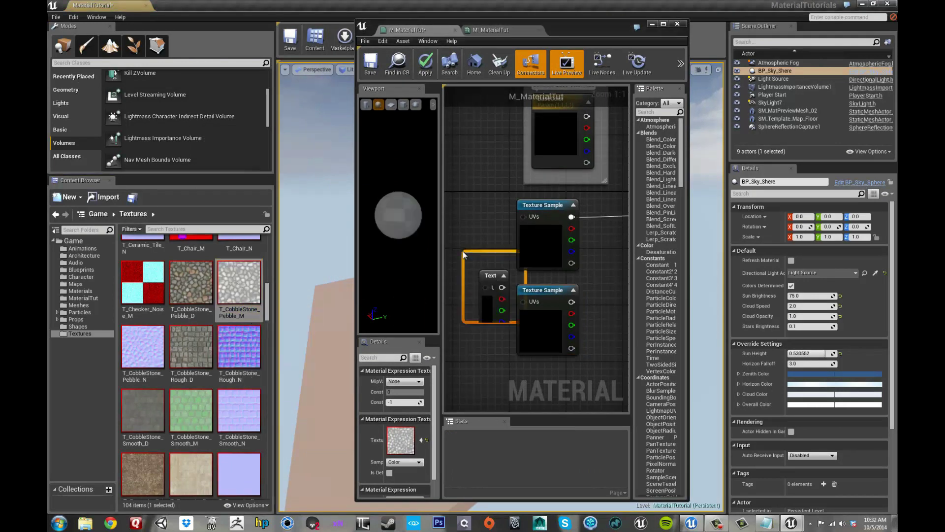
{"action": "left_click", "coordinate": [664, 24]}
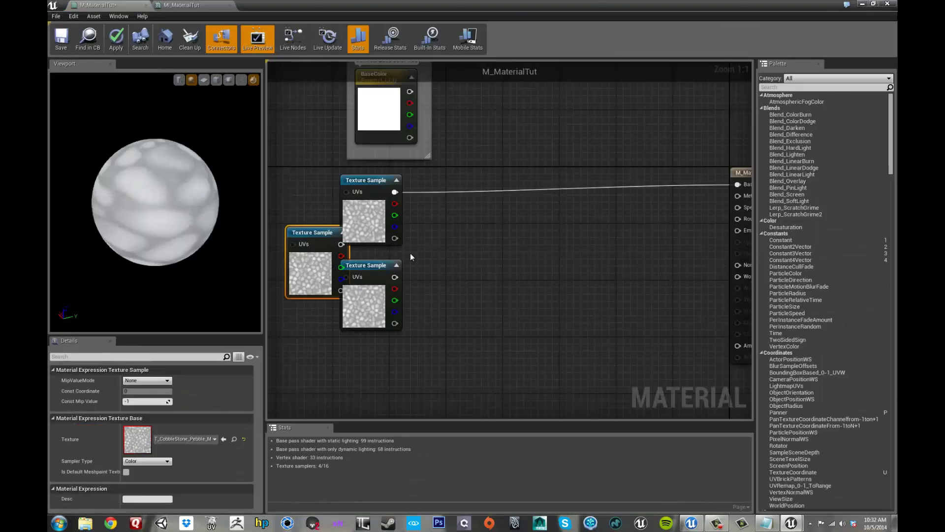
Delete the two unconnected Texture Sample nodes and select the one that feeds Base Color
{"action": "left_click_drag", "start_coordinate": [296, 359], "coordinate": [428, 278]}
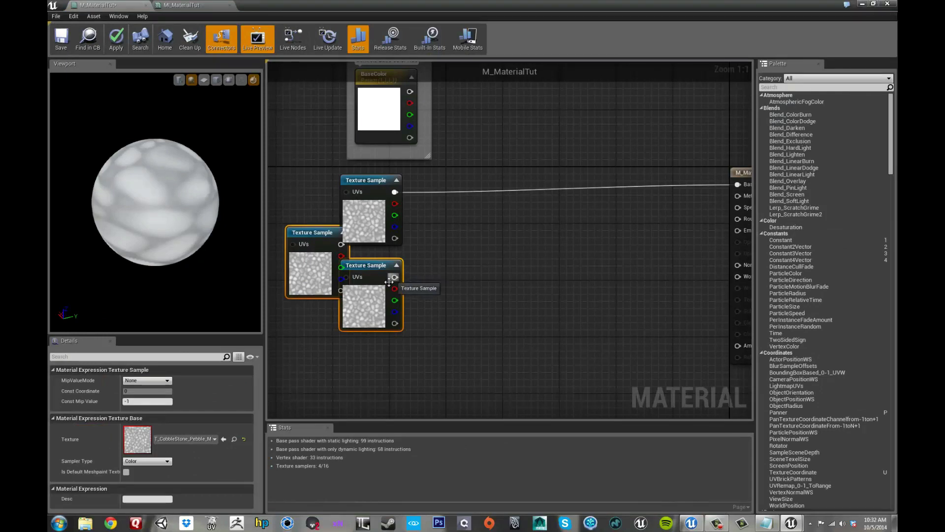
{"action": "key", "text": "Delete"}
{"action": "left_click", "coordinate": [367, 220]}
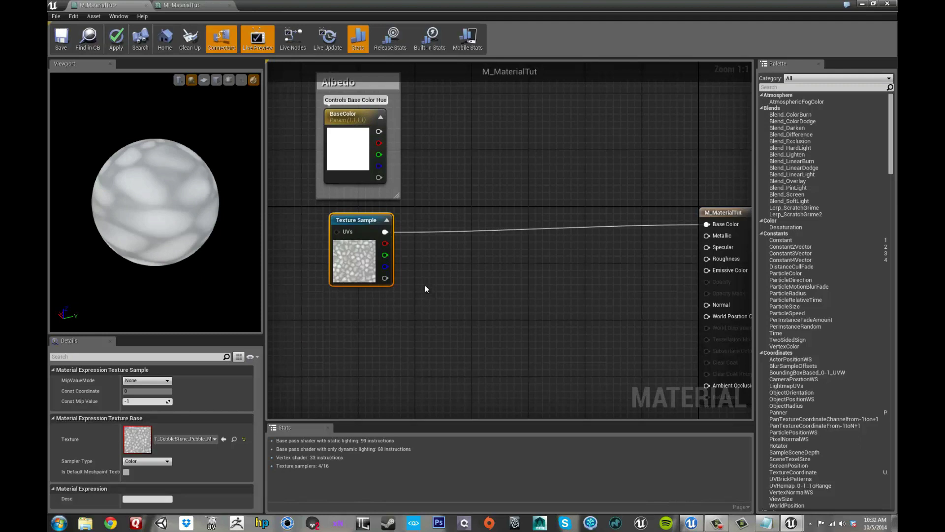
Convert the cobblestone Texture Sample to a parameter and name it AlbedoBase
{"action": "right_click_drag", "start_coordinate": [425, 288], "coordinate": [423, 254]}
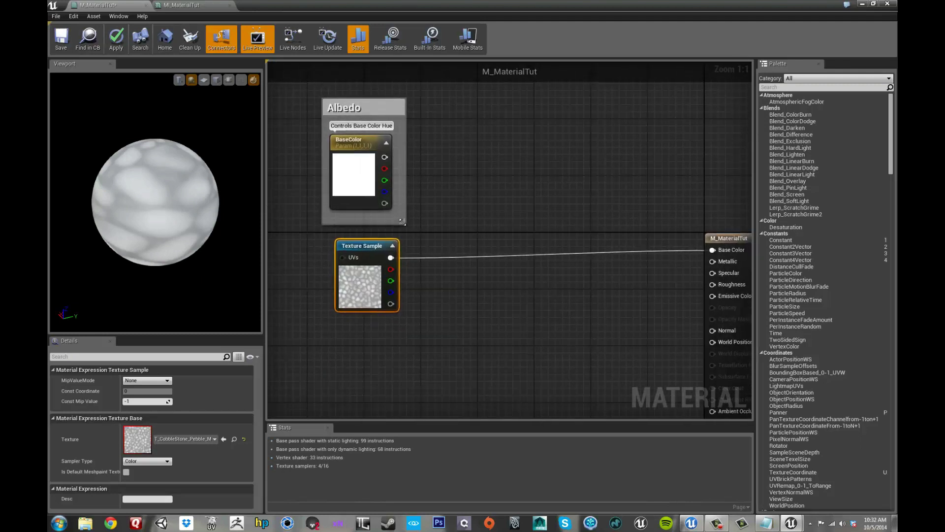
{"action": "right_click_drag", "start_coordinate": [427, 301], "coordinate": [434, 295]}
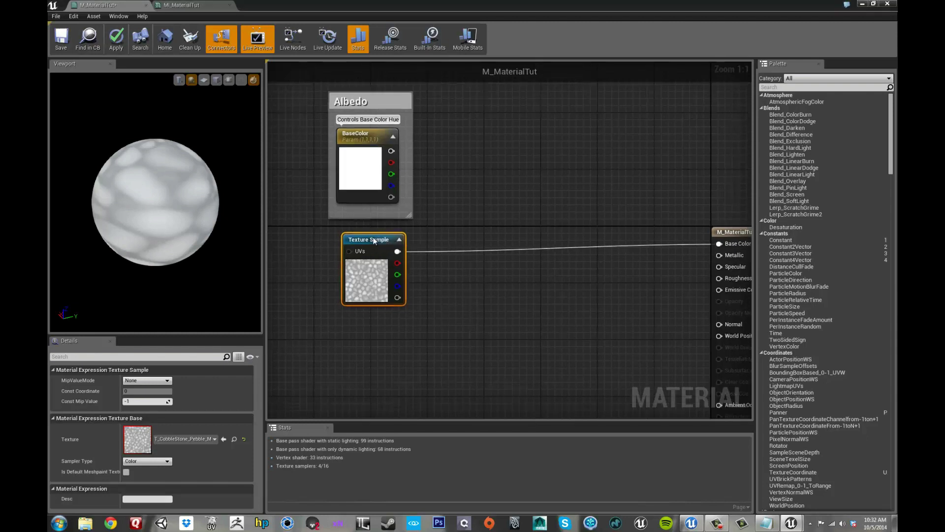
{"action": "right_click", "coordinate": [399, 242]}
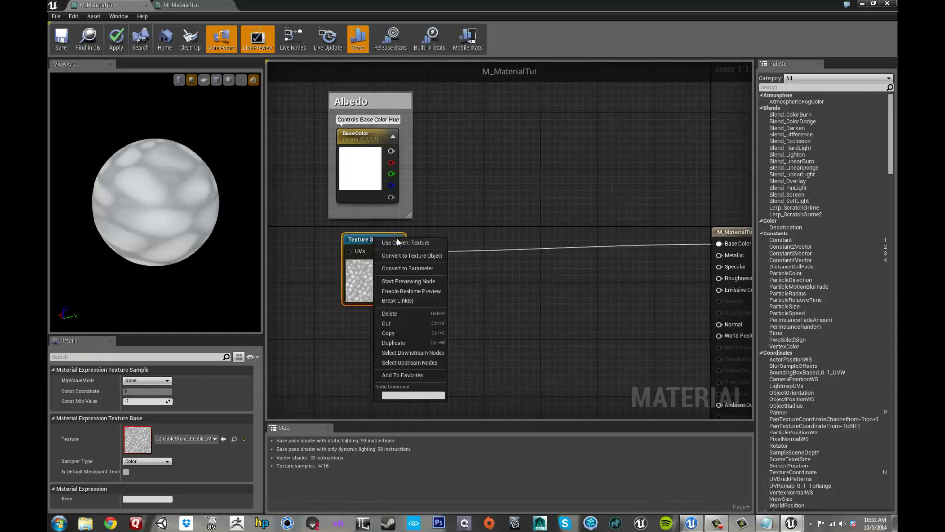
{"action": "left_click", "coordinate": [400, 269]}
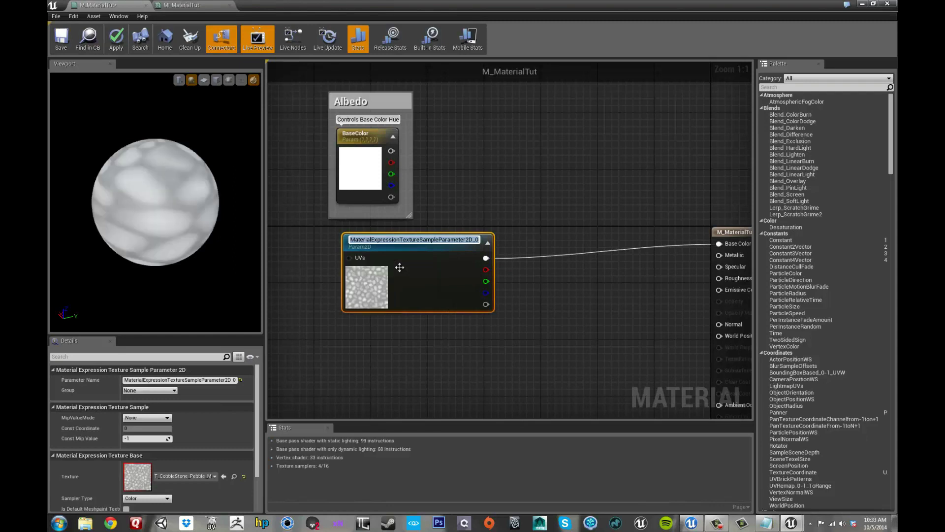
{"action": "type", "text": "Alebdo"}
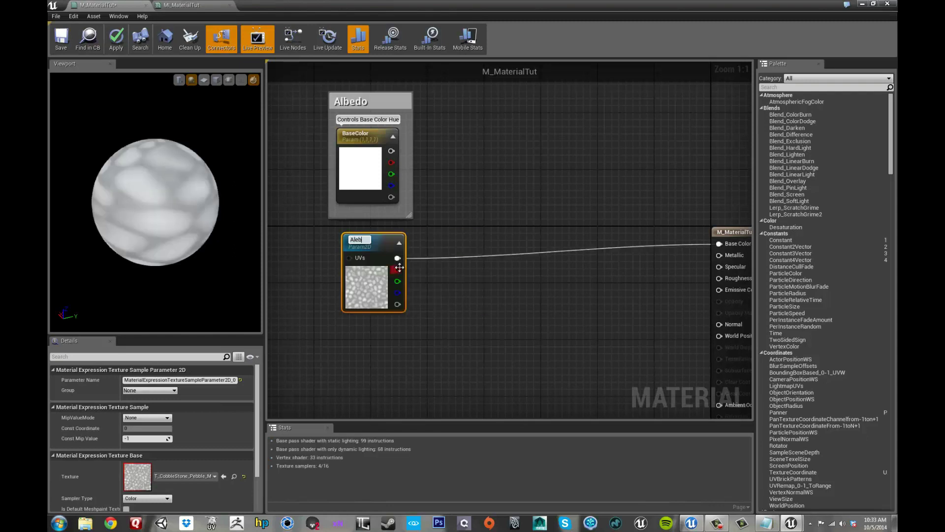
{"action": "key", "text": "BackSpace"}
{"action": "key", "text": "BackSpace"}
{"action": "type", "text": "edoBase"}
{"action": "key", "text": "Return"}
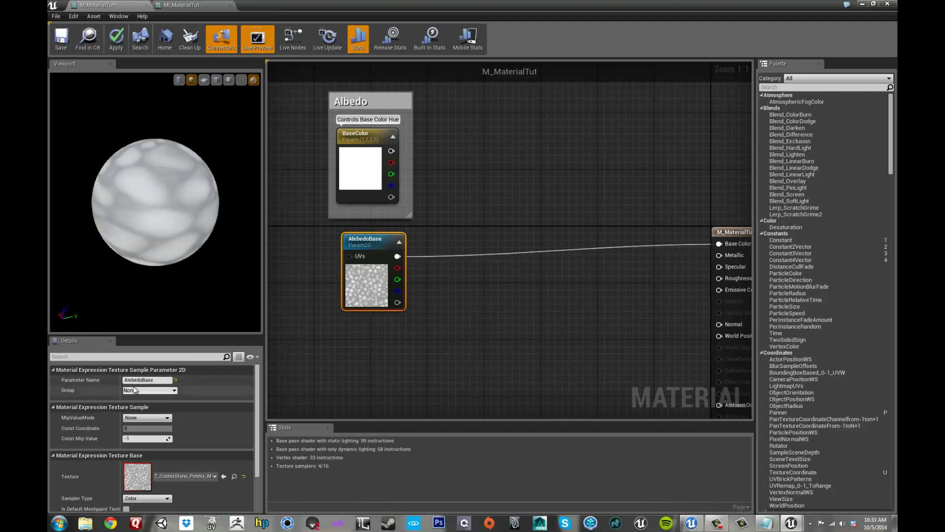
{"action": "key", "text": "BackSpace"}
{"action": "key", "text": "Return"}
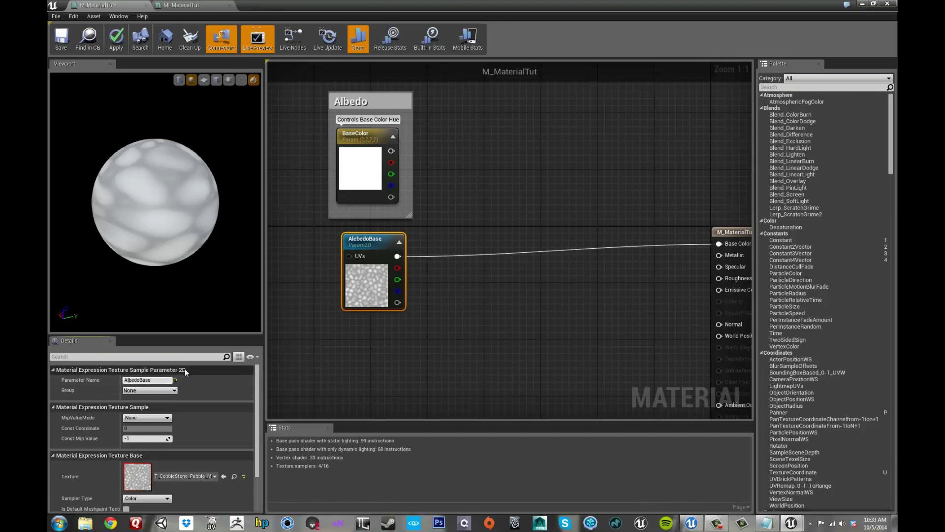
{"action": "left_click", "coordinate": [330, 349]}
Enlarge the Albedo comment box to enclose AlbedoBase, align that node below BaseColor, and reposition the whole box slightly
{"action": "right_click_drag", "start_coordinate": [299, 273], "coordinate": [327, 276]}
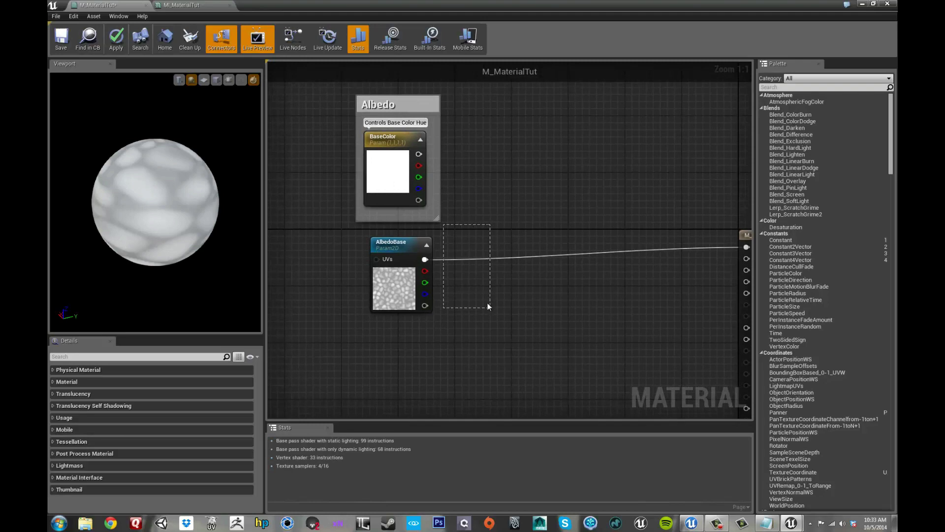
{"action": "left_click_drag", "start_coordinate": [436, 219], "coordinate": [458, 332]}
{"action": "left_click_drag", "start_coordinate": [394, 244], "coordinate": [386, 251]}
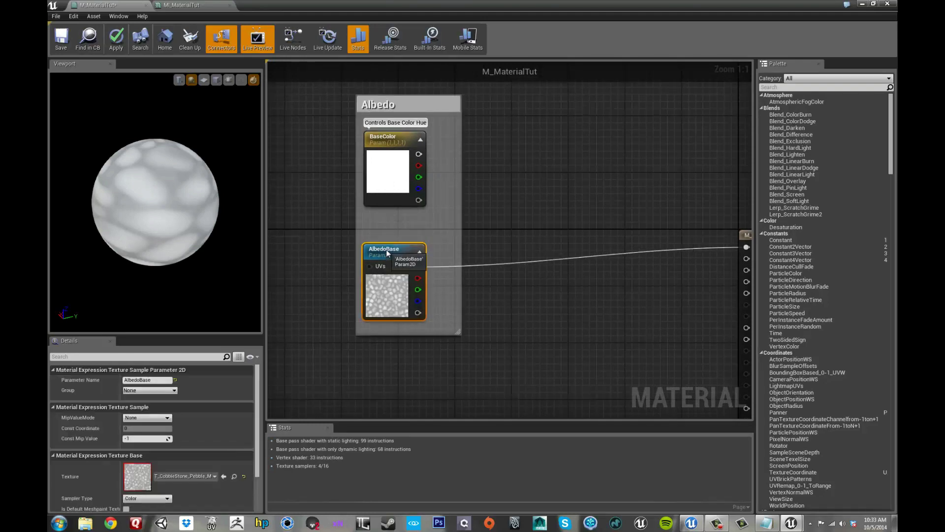
{"action": "left_click_drag", "start_coordinate": [436, 97], "coordinate": [414, 104]}
{"action": "left_click", "coordinate": [369, 257]}
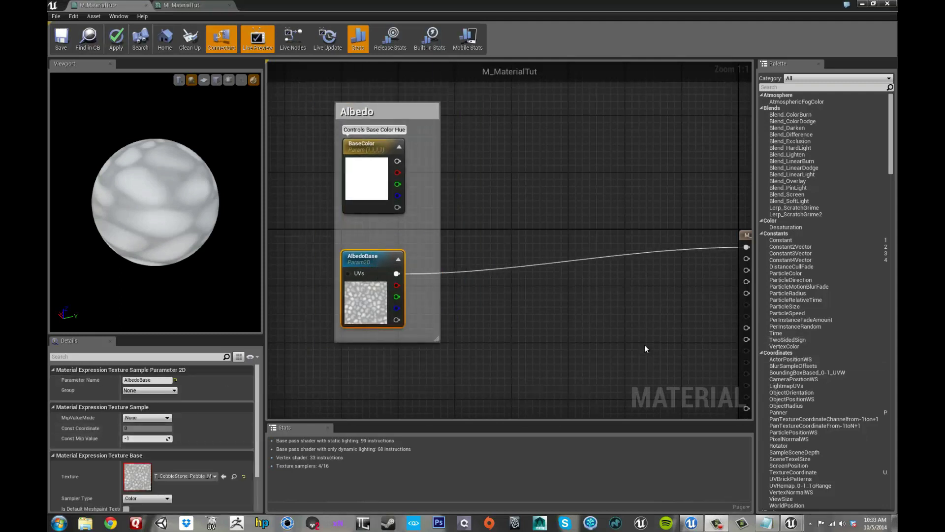
Apply the M_MaterialTut changes and inspect the cobblestone material on the level's meshes in an immersive viewport
{"action": "right_click_drag", "start_coordinate": [599, 302], "coordinate": [578, 279]}
{"action": "left_click", "coordinate": [118, 43]}
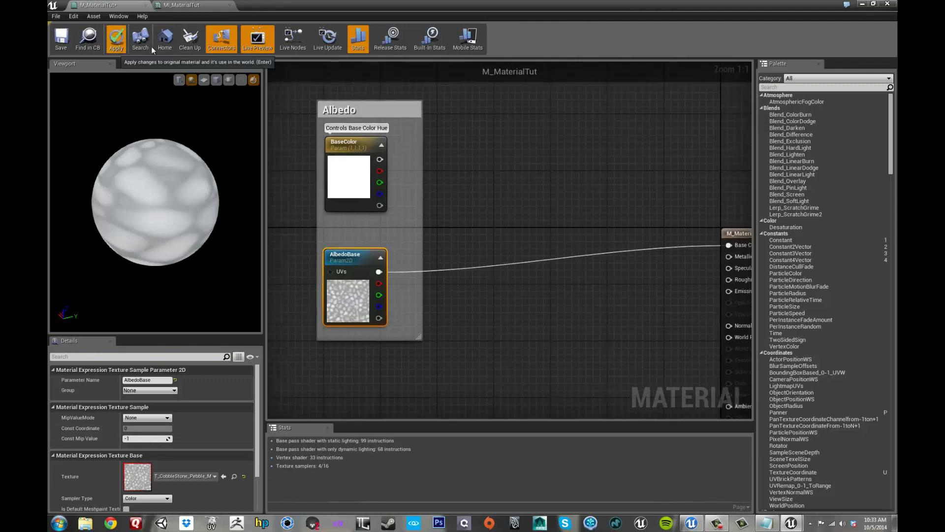
{"action": "left_click_drag", "start_coordinate": [269, 9], "coordinate": [725, 45]}
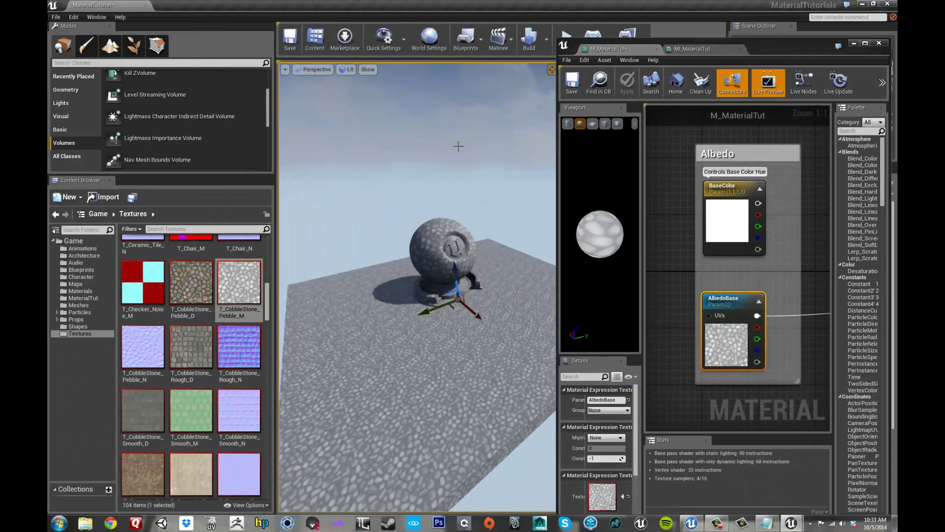
{"action": "key", "text": "F11"}
{"action": "right_click_drag", "start_coordinate": [418, 120], "coordinate": [382, 112]}
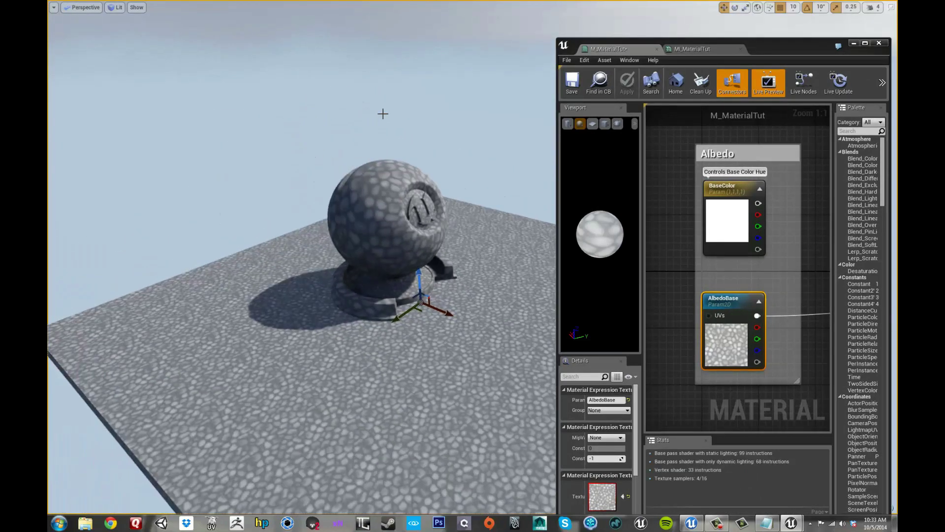
Enable the AlbedoBase texture override in MI_MaterialTut and return the level viewport from immersive mode to the normal layout
{"action": "left_click", "coordinate": [689, 49]}
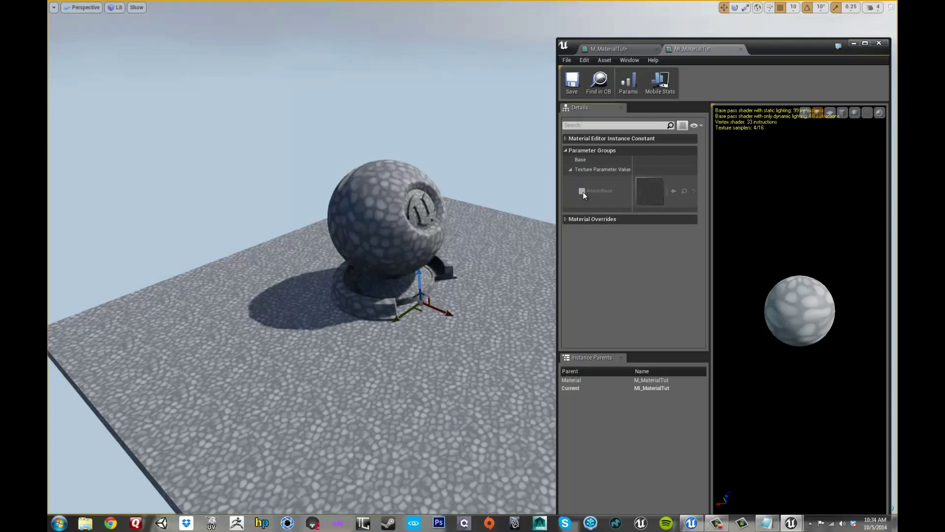
{"action": "left_click", "coordinate": [583, 191]}
{"action": "right_click_drag", "start_coordinate": [506, 159], "coordinate": [505, 160]}
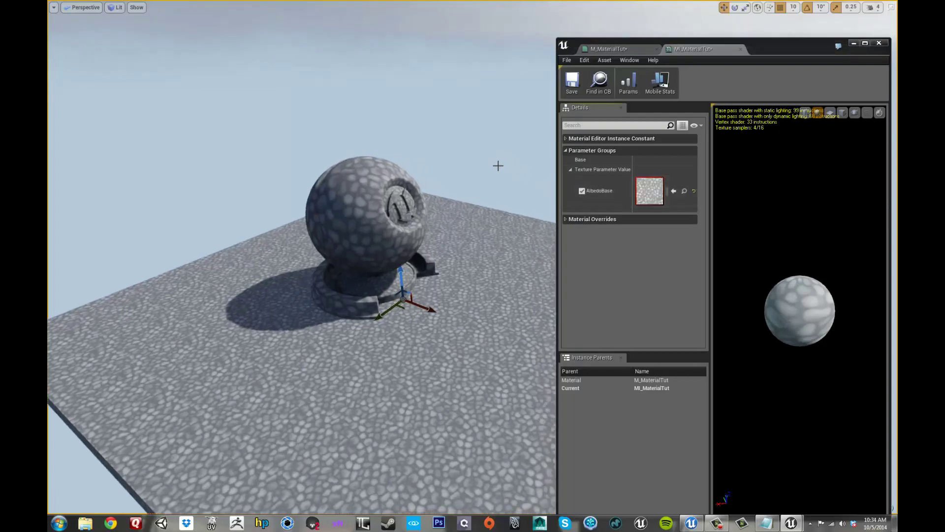
{"action": "key", "text": "F11"}
{"action": "right_click_drag", "start_coordinate": [424, 149], "coordinate": [426, 149]}
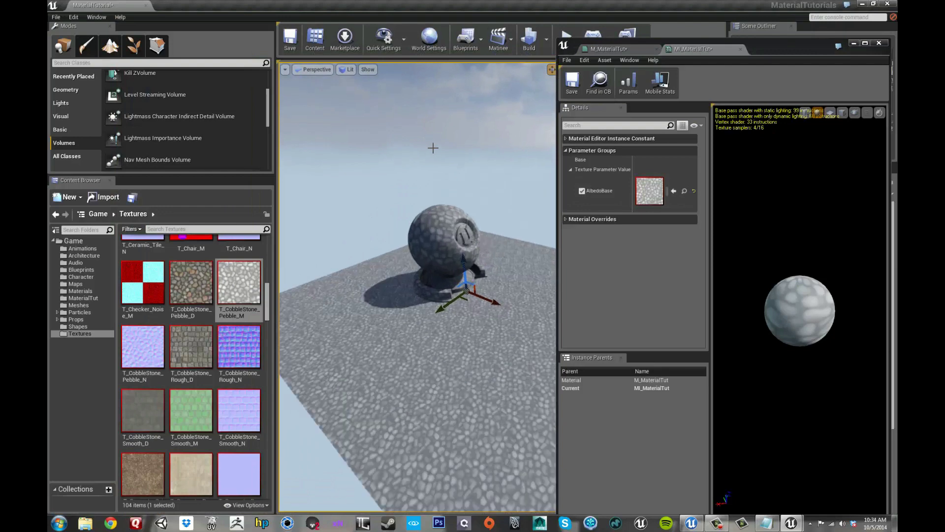
Assign the T_CobbleStone_Pebble_D texture to AlbedoBase in the instance and inspect the level's meshes in an immersive viewport
{"action": "left_click", "coordinate": [198, 275]}
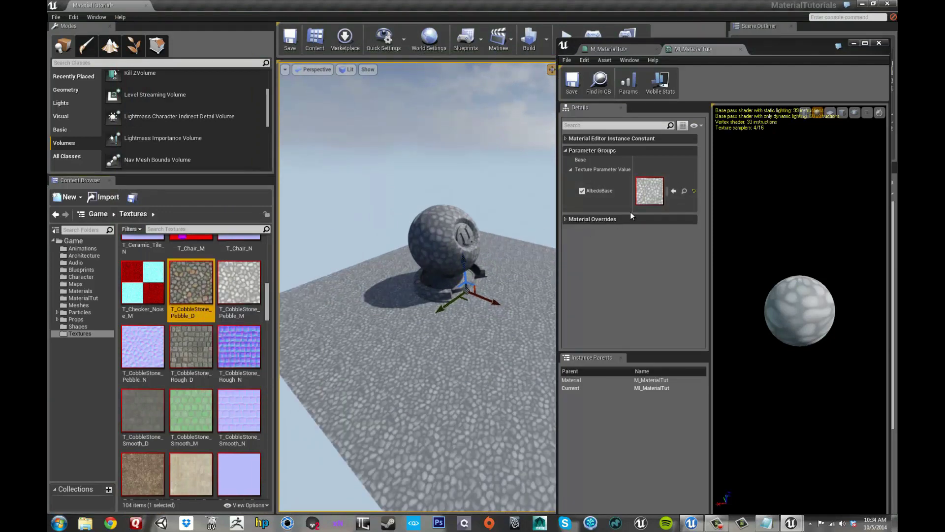
{"action": "left_click", "coordinate": [674, 192]}
{"action": "scroll", "coordinate": [439, 164], "scroll_direction": "up", "scroll_amount": 4}
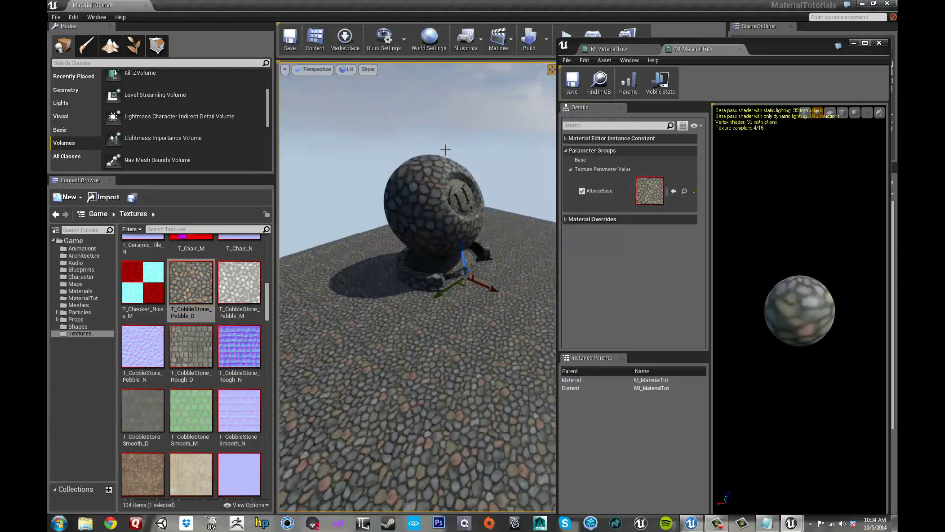
{"action": "scroll", "coordinate": [477, 157], "scroll_direction": "up", "scroll_amount": 1}
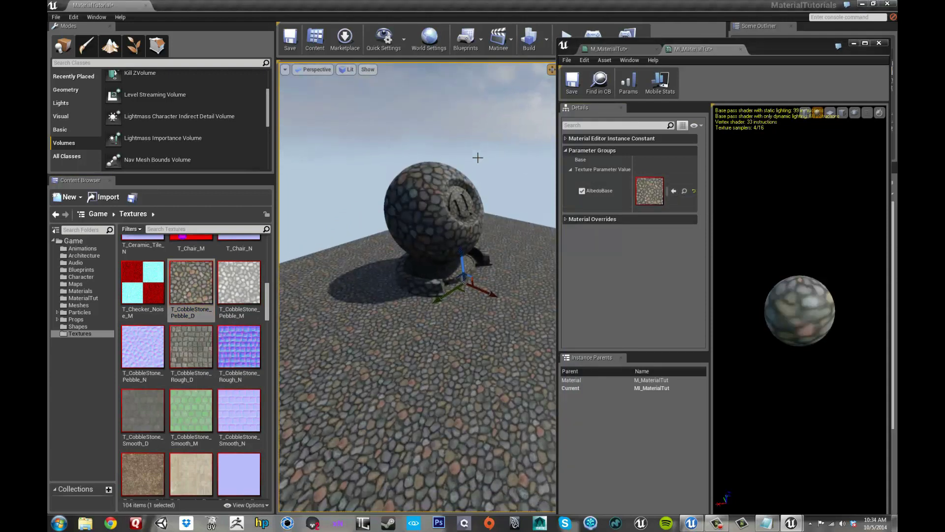
{"action": "key", "text": "F11"}
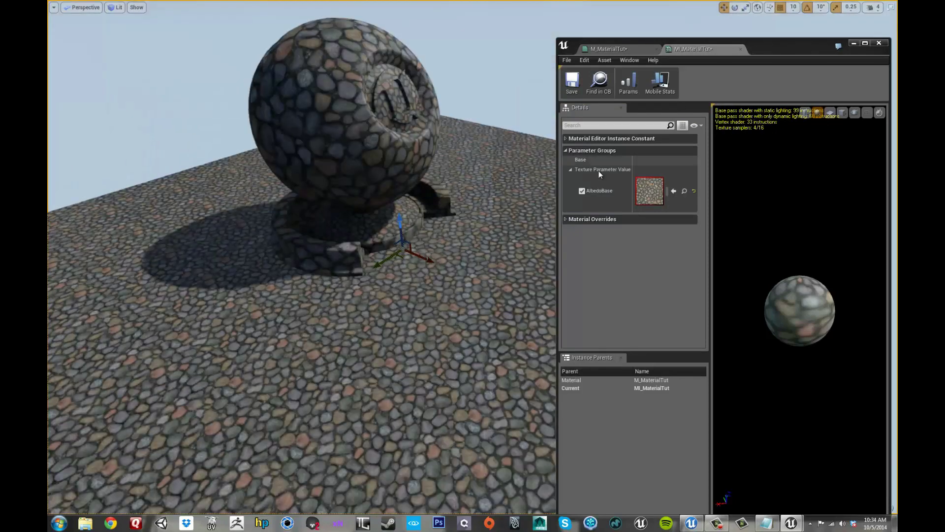
Maximize the material editor window and assign the AlbedoBase parameter in M_MaterialTut to a group named Albedo
{"action": "left_click_drag", "start_coordinate": [731, 48], "coordinate": [159, 4]}
{"action": "left_click", "coordinate": [123, 5]}
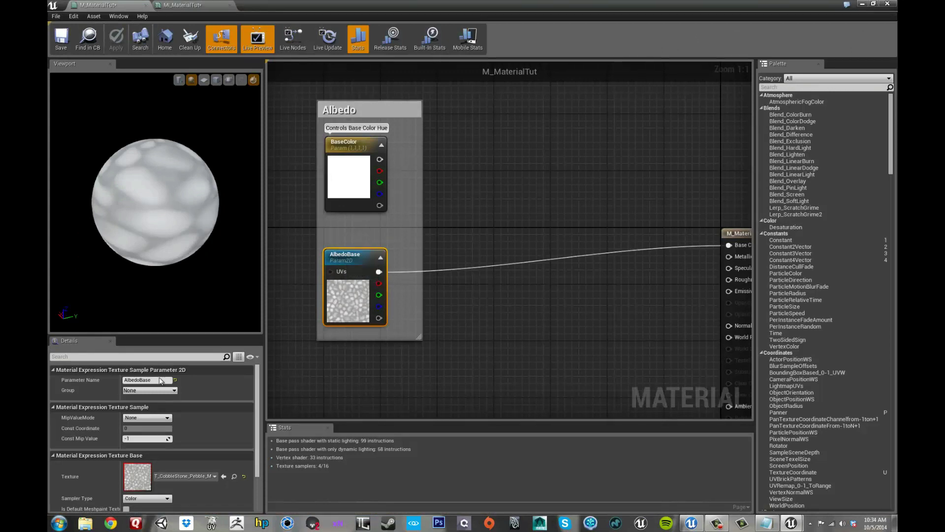
{"action": "left_click", "coordinate": [73, 389]}
{"action": "type", "text": "Alebdo"}
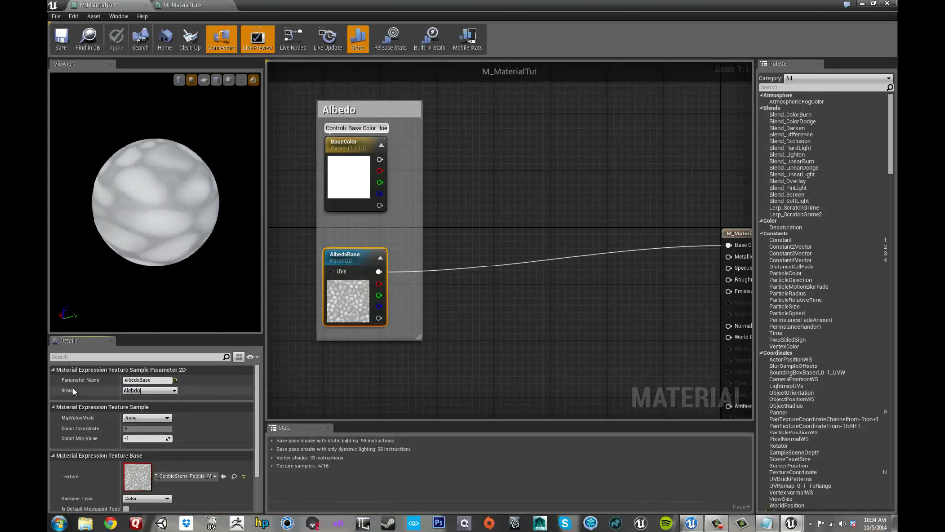
{"action": "key", "text": "BackSpace"}
{"action": "key", "text": "Right"}
{"action": "type", "text": "e"}
{"action": "key", "text": "Return"}
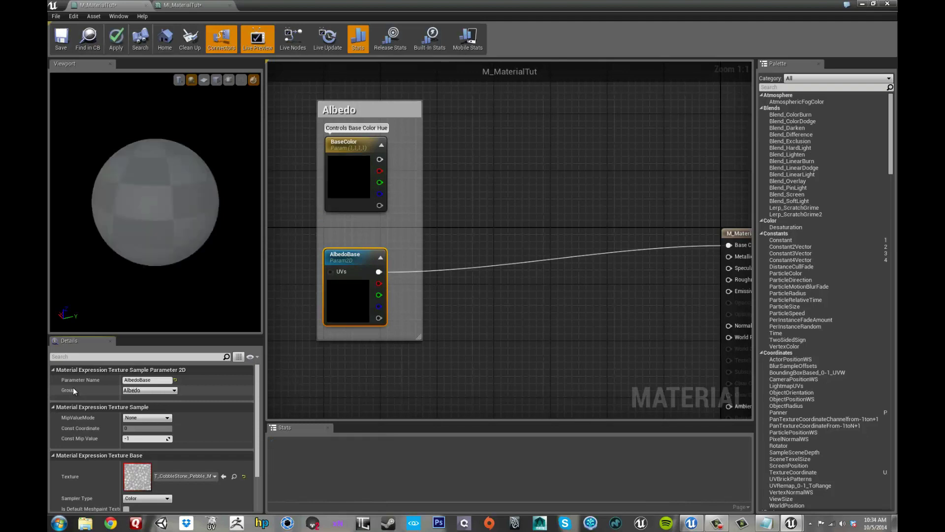
Give the AlbedoBase node the description "Base Albedo Texture"
{"action": "scroll", "coordinate": [138, 440], "scroll_direction": "down", "scroll_amount": 2}
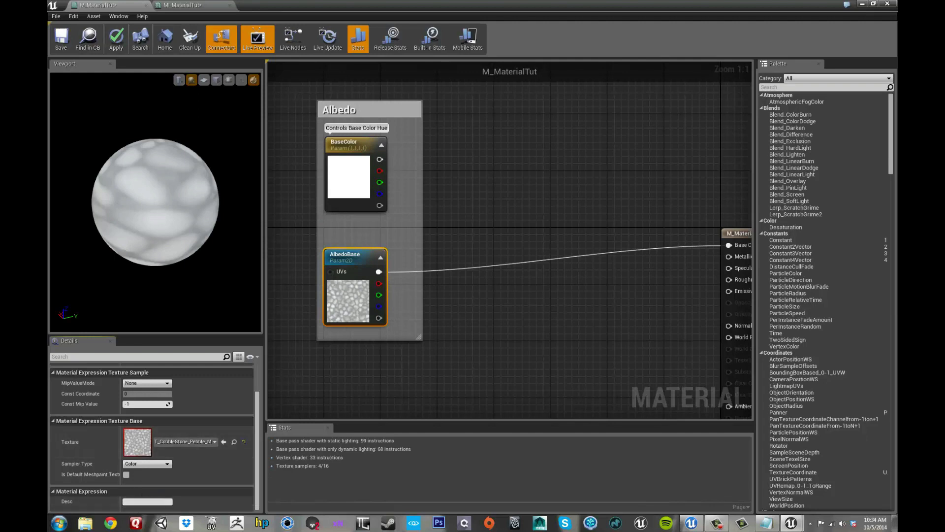
{"action": "left_click", "coordinate": [156, 501]}
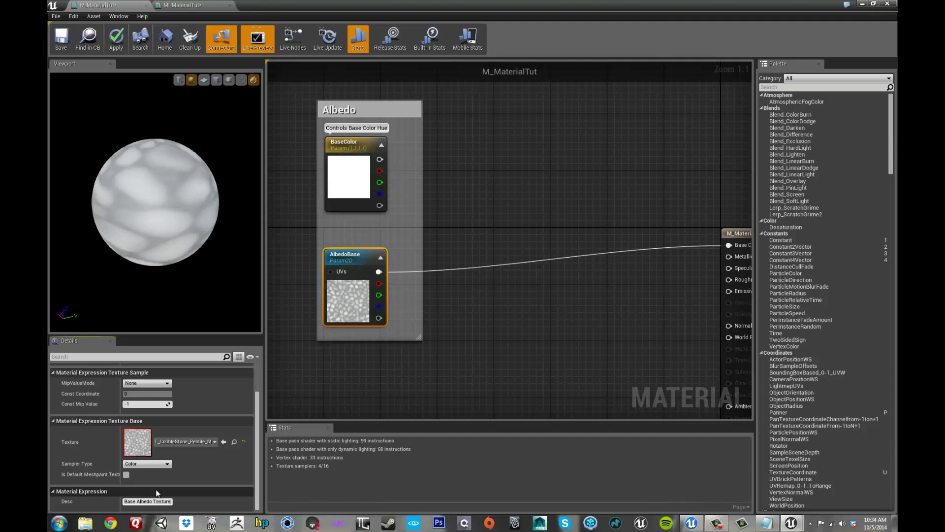
{"action": "key", "text": "Return"}
{"action": "right_click_drag", "start_coordinate": [440, 213], "coordinate": [445, 218]}
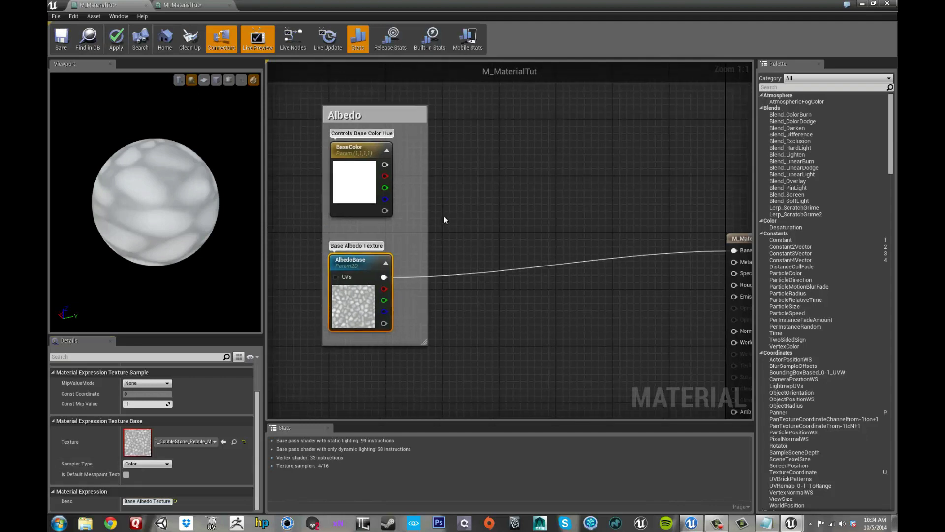
Apply the M_MaterialTut changes and check the contents of the Albedo parameter group in MI_MaterialTut
{"action": "left_click", "coordinate": [116, 39]}
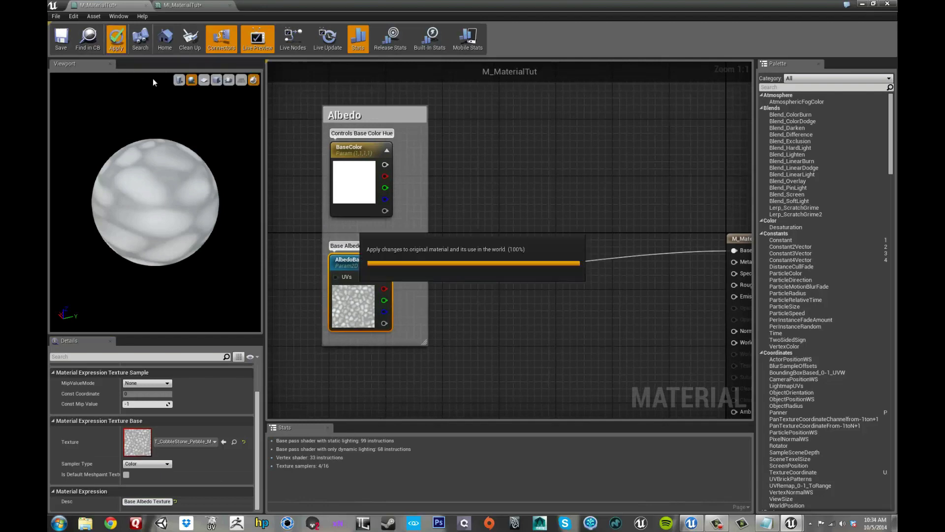
{"action": "left_click", "coordinate": [192, 5]}
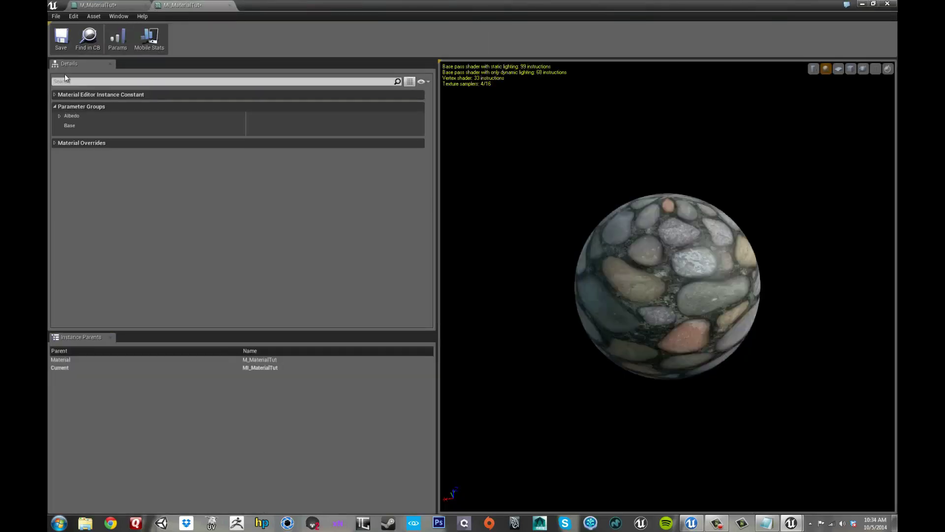
{"action": "left_click", "coordinate": [60, 116]}
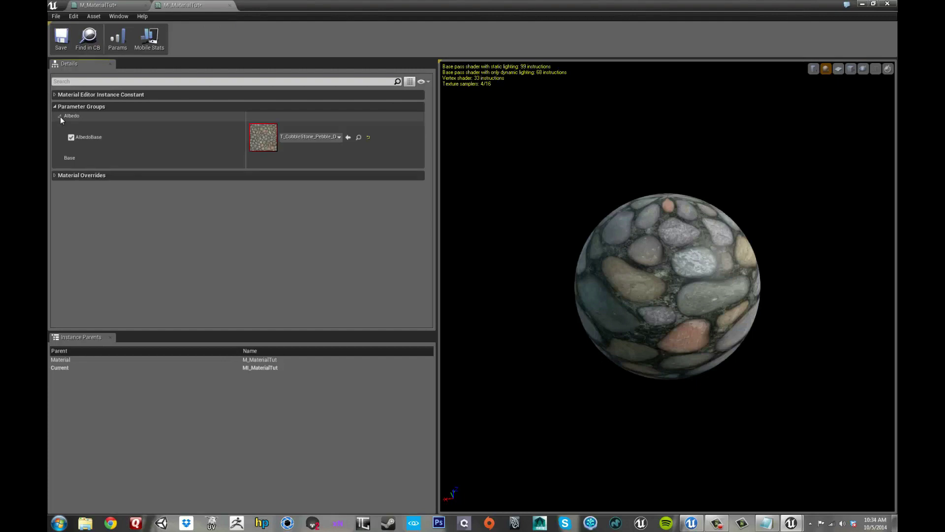
{"action": "left_click", "coordinate": [60, 116]}
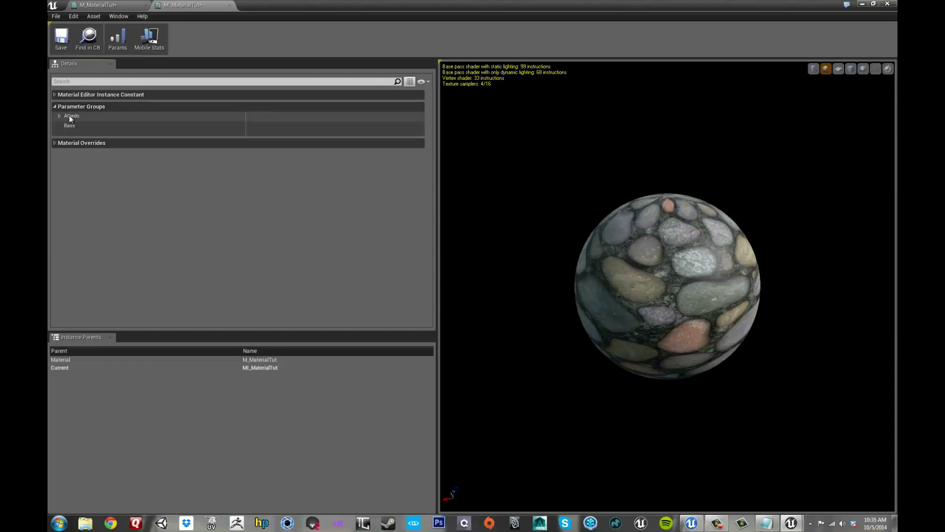
Switch to the M_MaterialTut material graph and widen the Albedo comment box well beyond its two nodes
{"action": "left_click_drag", "start_coordinate": [651, 258], "coordinate": [559, 238]}
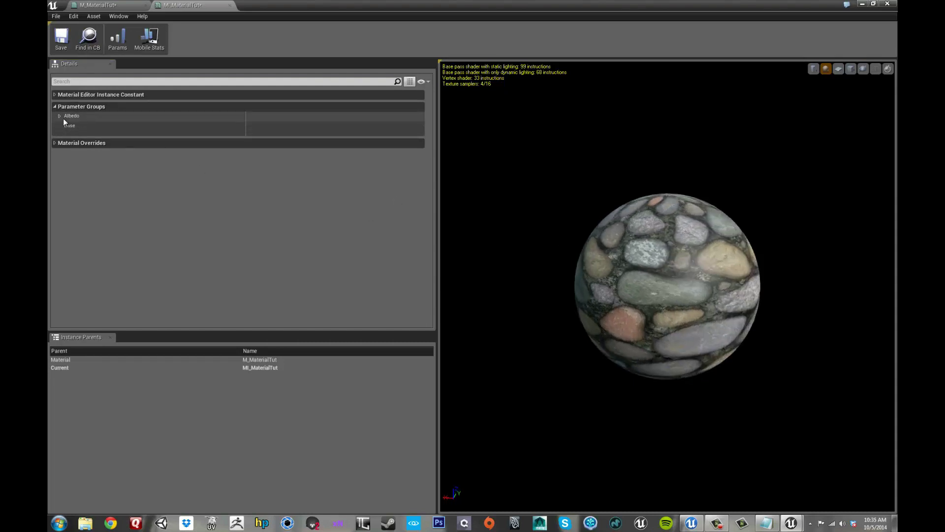
{"action": "left_click", "coordinate": [109, 5]}
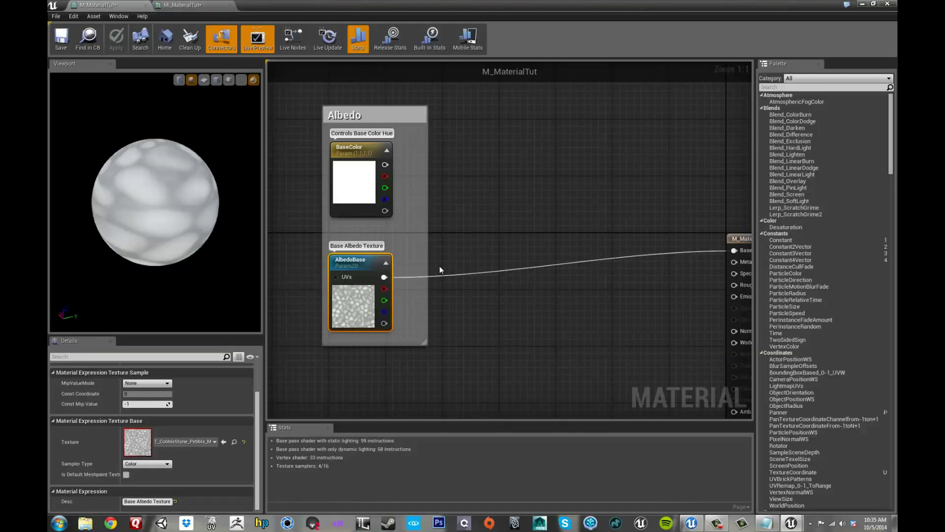
{"action": "right_click_drag", "start_coordinate": [468, 226], "coordinate": [415, 275]}
{"action": "left_click_drag", "start_coordinate": [410, 324], "coordinate": [622, 331]}
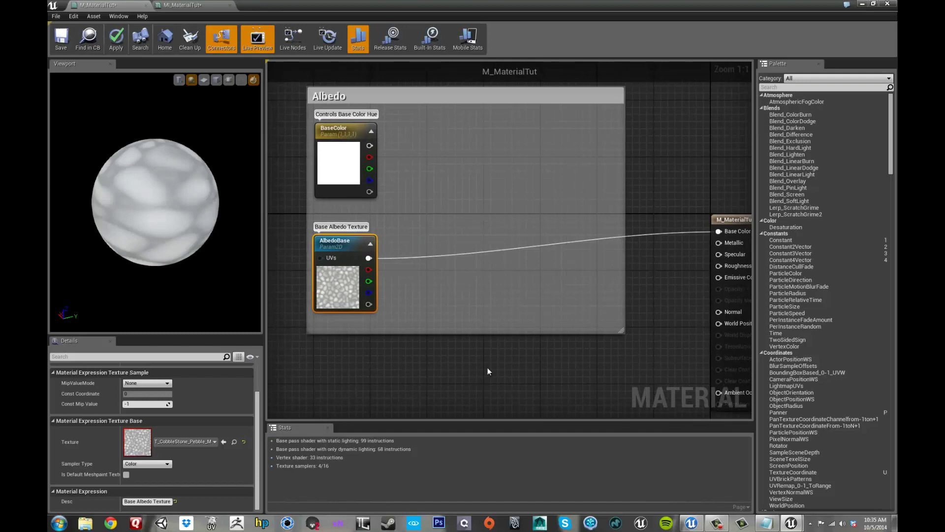
{"action": "scroll", "coordinate": [484, 373], "scroll_direction": "down", "scroll_amount": 1}
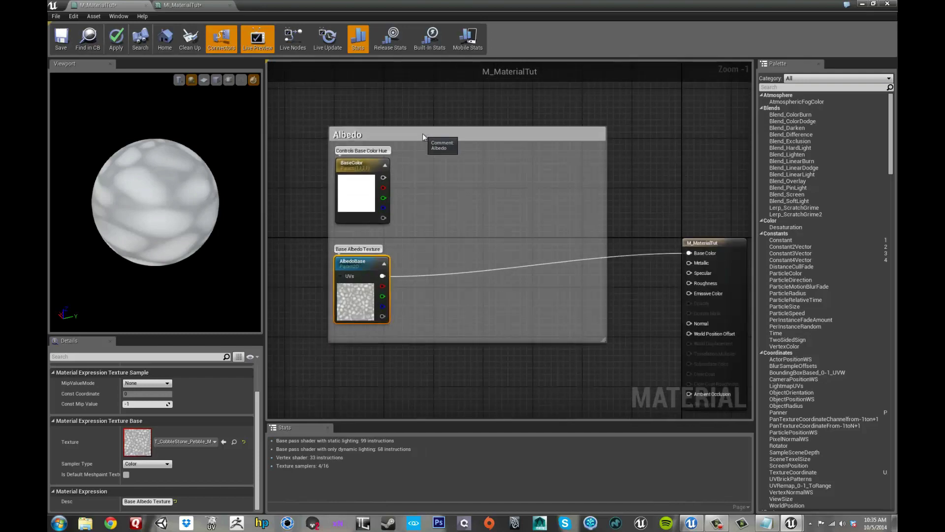
Move the Albedo comment group farther from the material output node and widen its box slightly
{"action": "left_click_drag", "start_coordinate": [422, 133], "coordinate": [361, 150]}
{"action": "right_click_drag", "start_coordinate": [344, 109], "coordinate": [396, 78]}
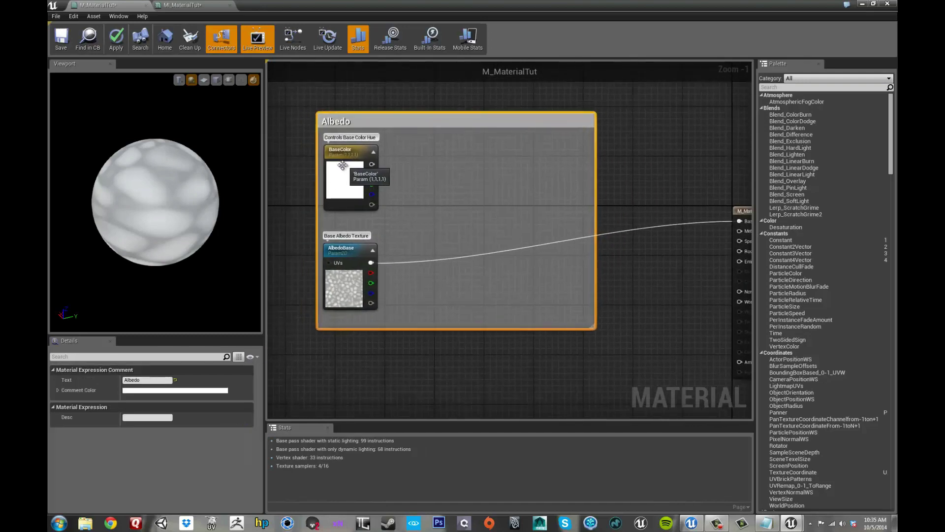
{"action": "right_click_drag", "start_coordinate": [292, 180], "coordinate": [300, 174]}
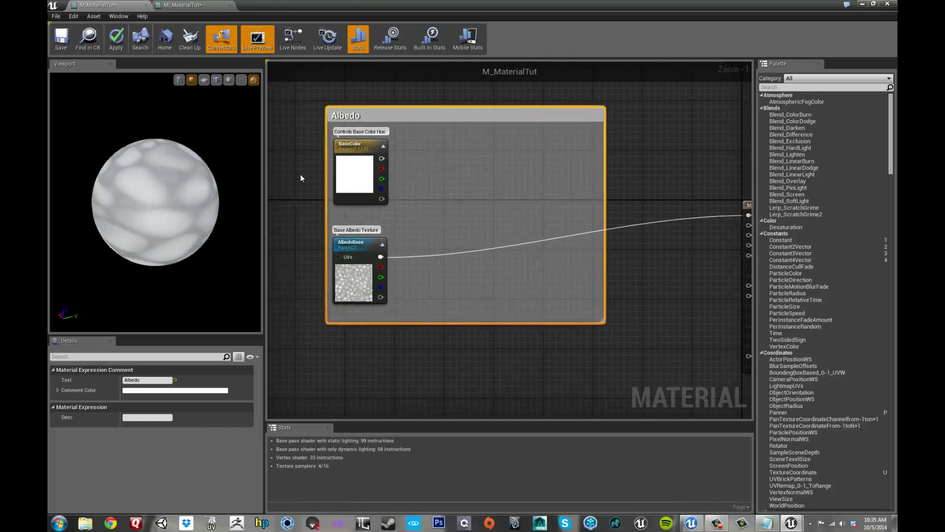
{"action": "left_click", "coordinate": [300, 174]}
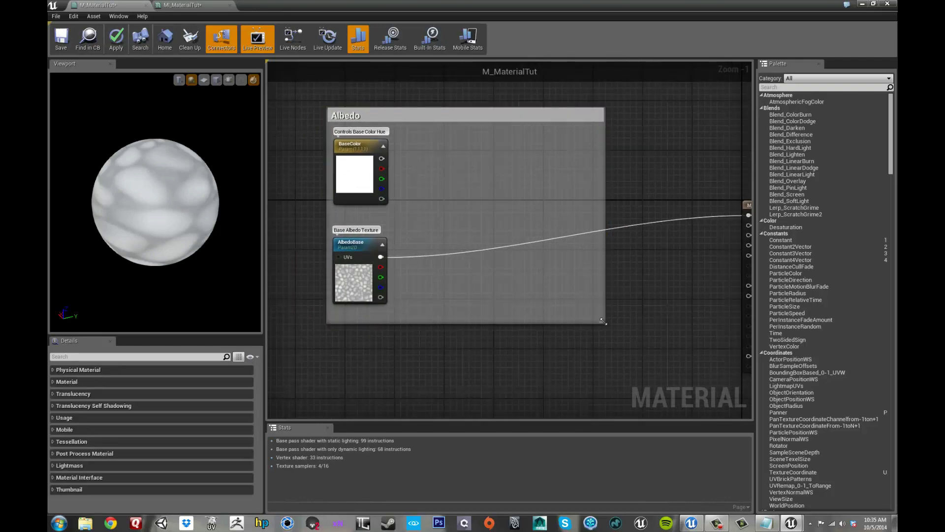
{"action": "left_click_drag", "start_coordinate": [601, 322], "coordinate": [614, 323]}
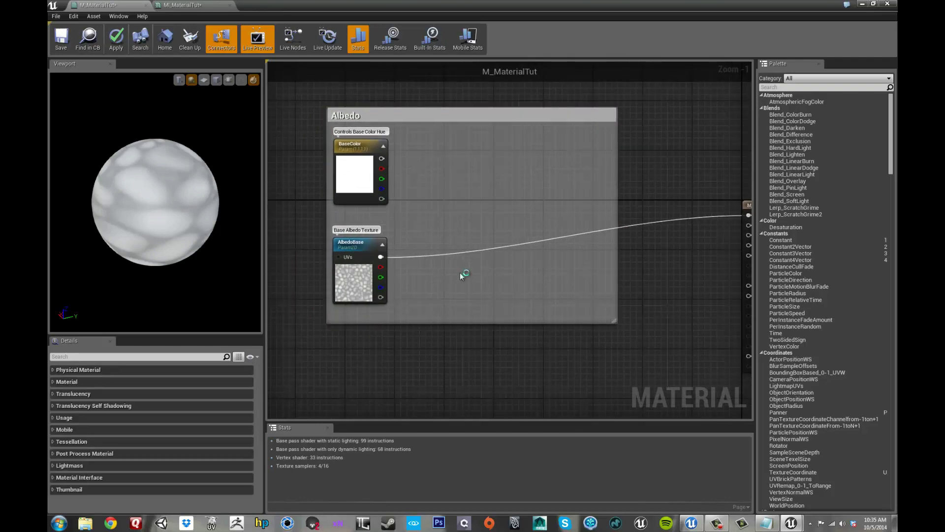
Add a StaticSwitch node inside the Albedo comment box and place it beside the BaseColor node
{"action": "right_click", "coordinate": [446, 185]}
{"action": "type", "text": "stat"}
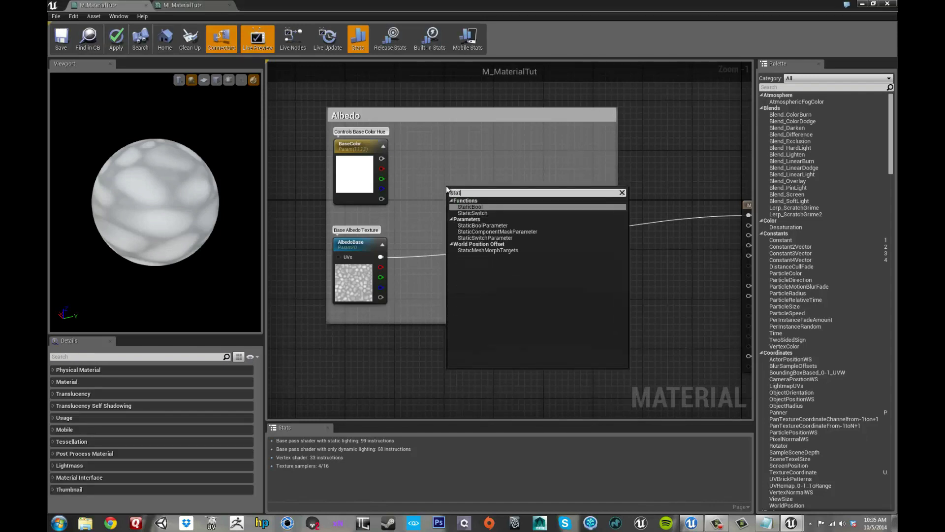
{"action": "key", "text": "Down"}
{"action": "key", "text": "Down"}
{"action": "key", "text": "Down"}
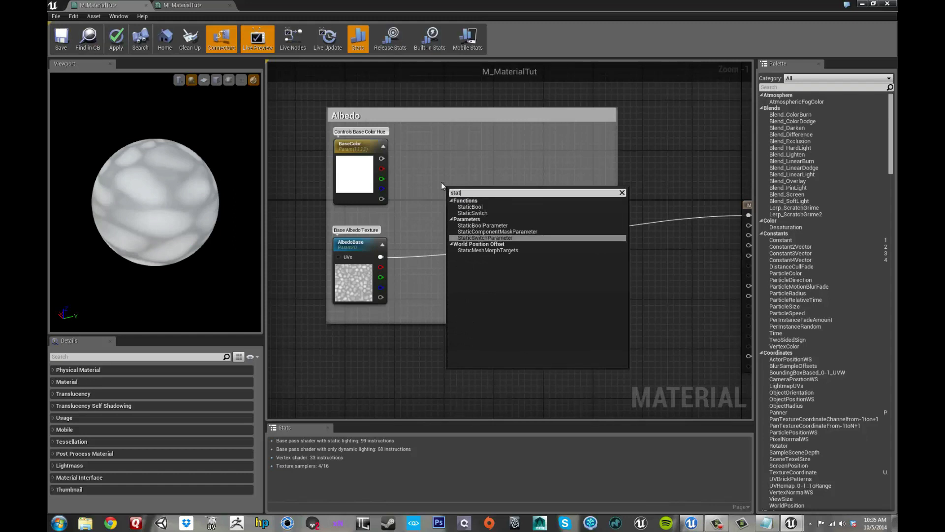
{"action": "key", "text": "Up"}
{"action": "key", "text": "Up"}
{"action": "key", "text": "Up"}
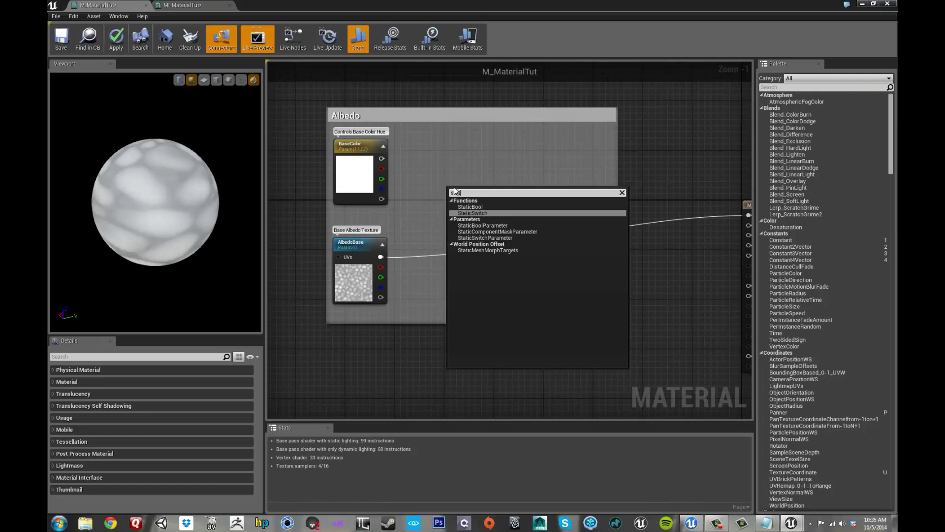
{"action": "left_click", "coordinate": [469, 213]}
{"action": "left_click_drag", "start_coordinate": [455, 191], "coordinate": [443, 150]}
{"action": "right_click", "coordinate": [444, 150]}
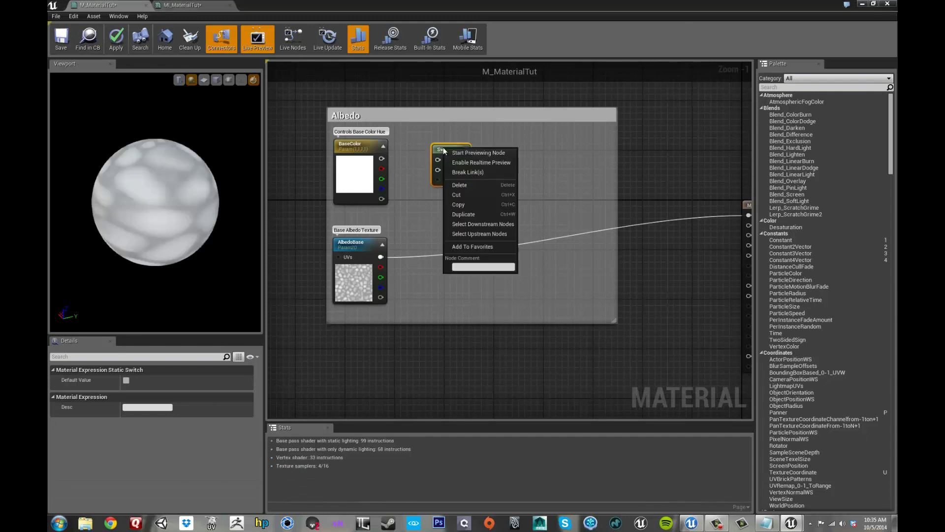
{"action": "left_click", "coordinate": [427, 215]}
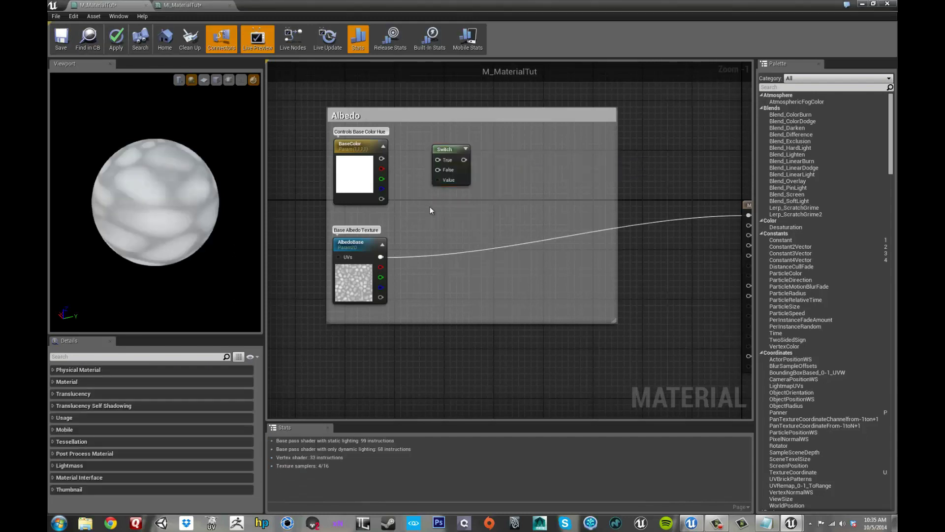
{"action": "left_click_drag", "start_coordinate": [445, 148], "coordinate": [450, 151]}
{"action": "right_click", "coordinate": [455, 148]}
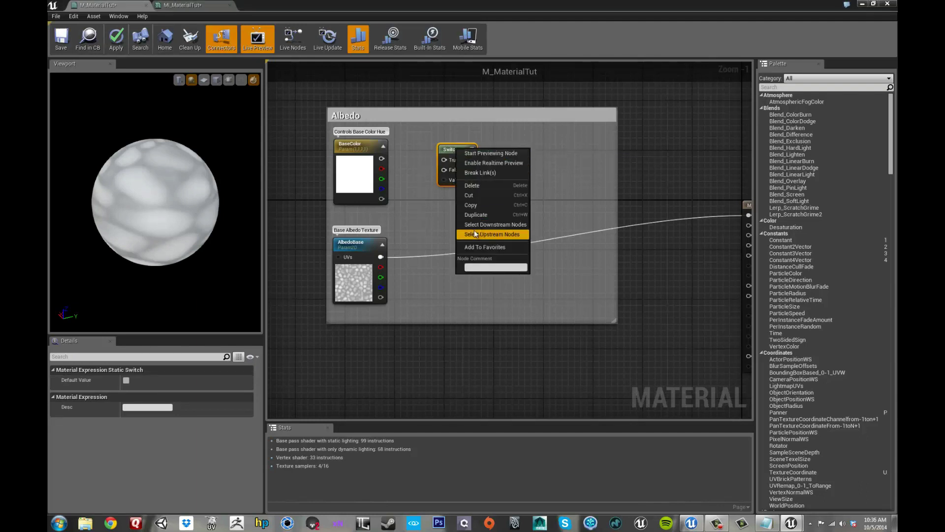
{"action": "left_click", "coordinate": [441, 222]}
Add a StaticSwitchParameter node inside the Albedo comment box and name it HasAlbedo
{"action": "right_click", "coordinate": [456, 210]}
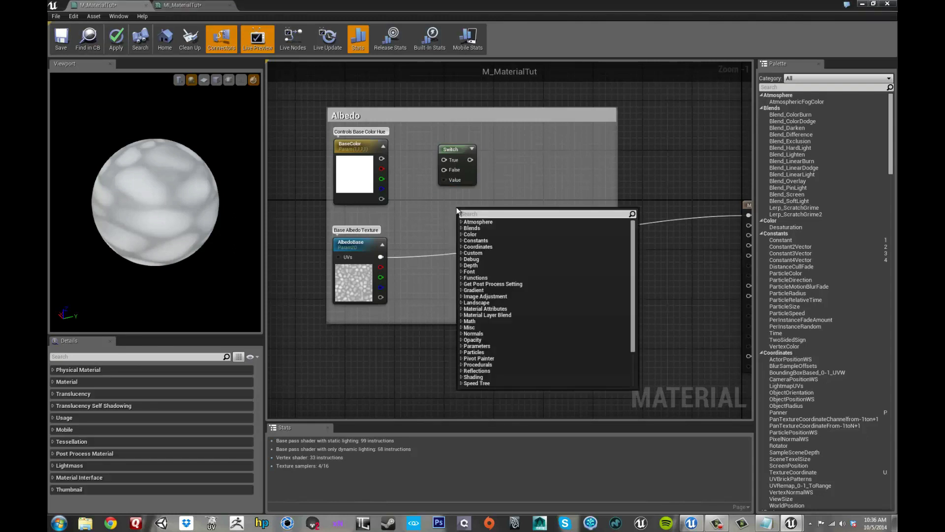
{"action": "type", "text": "stati"}
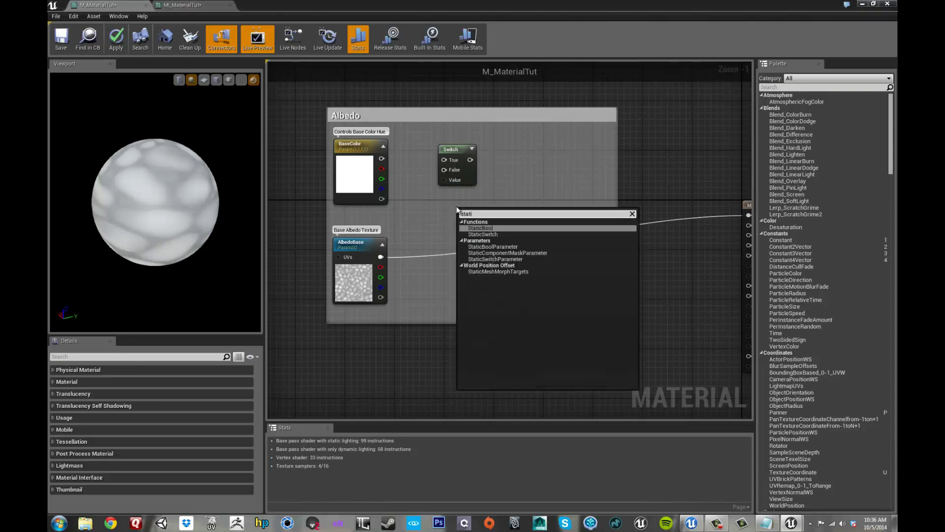
{"action": "key", "text": "Down"}
{"action": "key", "text": "Down"}
{"action": "key", "text": "Down"}
{"action": "key", "text": "Down"}
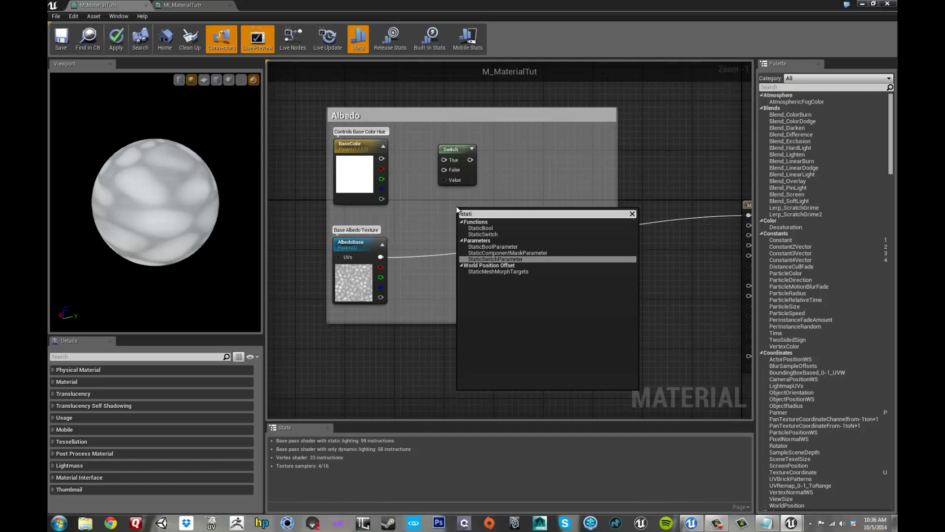
{"action": "key", "text": "Return"}
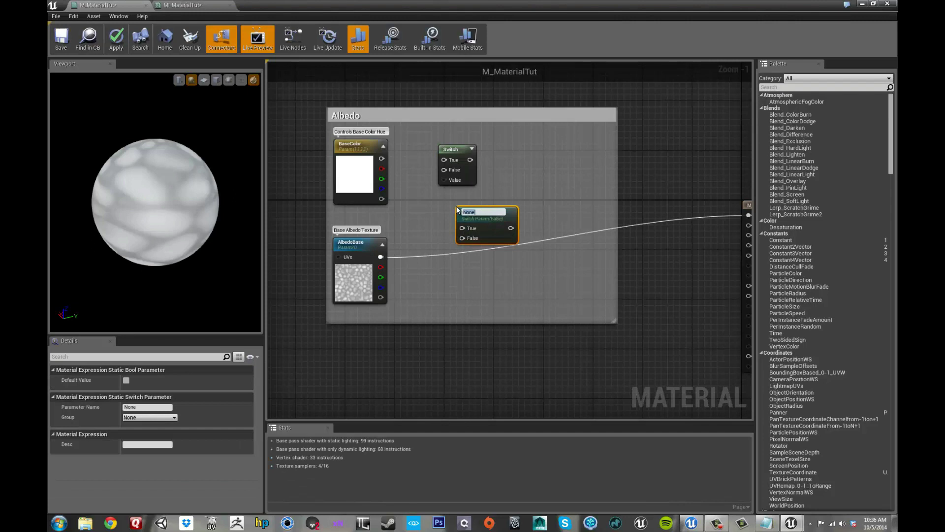
{"action": "type", "text": "HasAlbedo"}
{"action": "key", "text": "Return"}
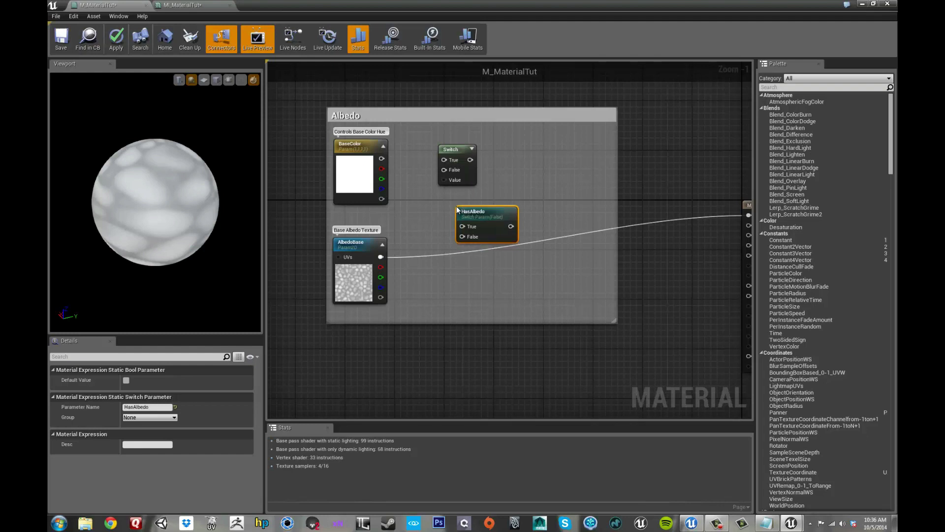
Delete the plain Switch node and place HasAlbedo beside the BaseColor and AlbedoBase nodes, midway between them in height
{"action": "left_click_drag", "start_coordinate": [474, 211], "coordinate": [456, 211]}
{"action": "left_click", "coordinate": [456, 148]}
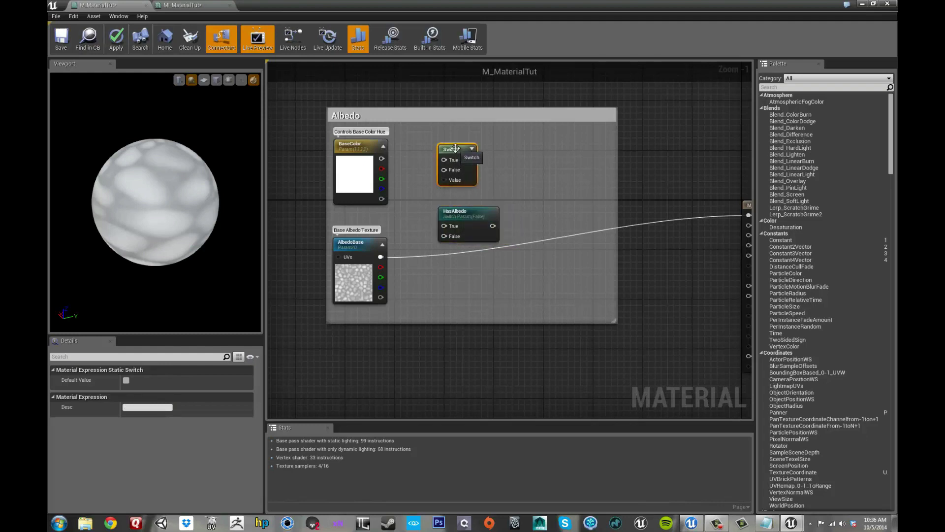
{"action": "key", "text": "Delete"}
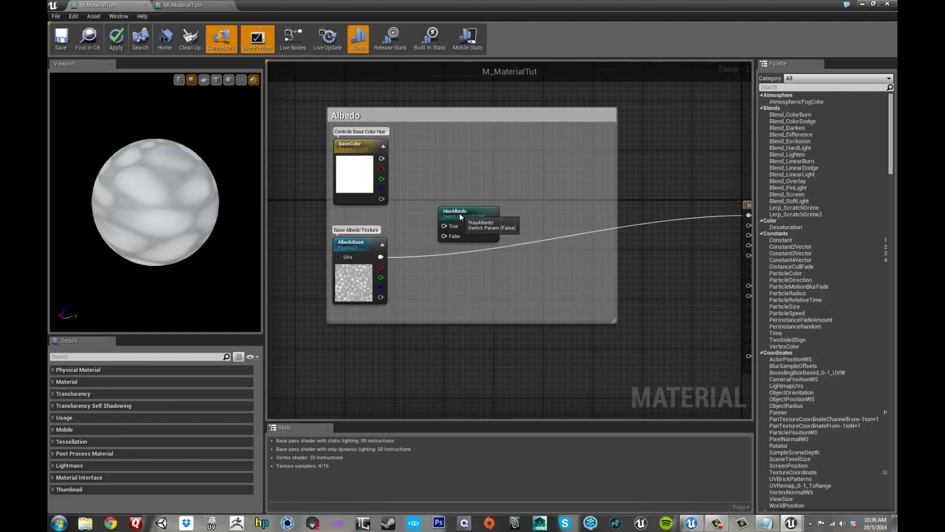
{"action": "left_click_drag", "start_coordinate": [459, 214], "coordinate": [466, 207]}
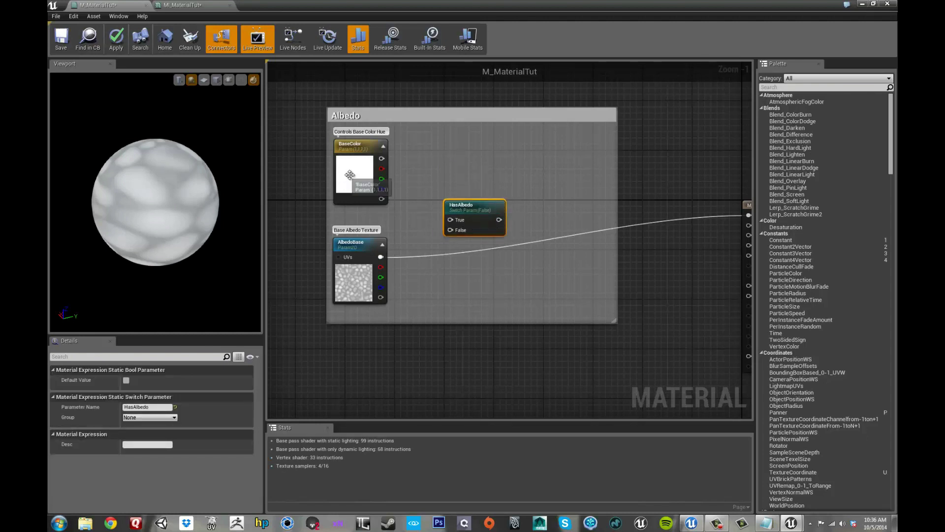
{"action": "left_click", "coordinate": [347, 145]}
{"action": "left_click", "coordinate": [350, 243]}
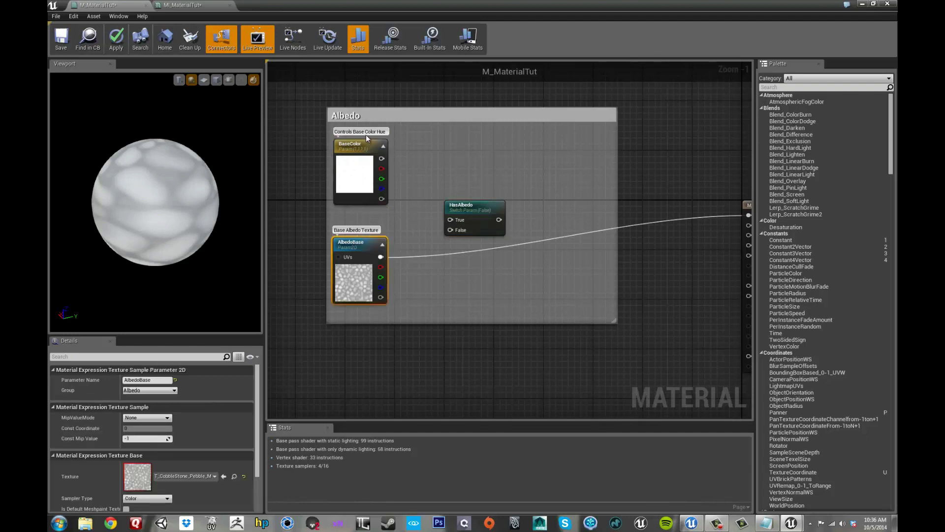
{"action": "left_click", "coordinate": [351, 144]}
{"action": "left_click", "coordinate": [348, 247]}
{"action": "right_click_drag", "start_coordinate": [400, 211], "coordinate": [391, 224]}
{"action": "left_click_drag", "start_coordinate": [443, 224], "coordinate": [452, 216]}
{"action": "left_click", "coordinate": [401, 232]}
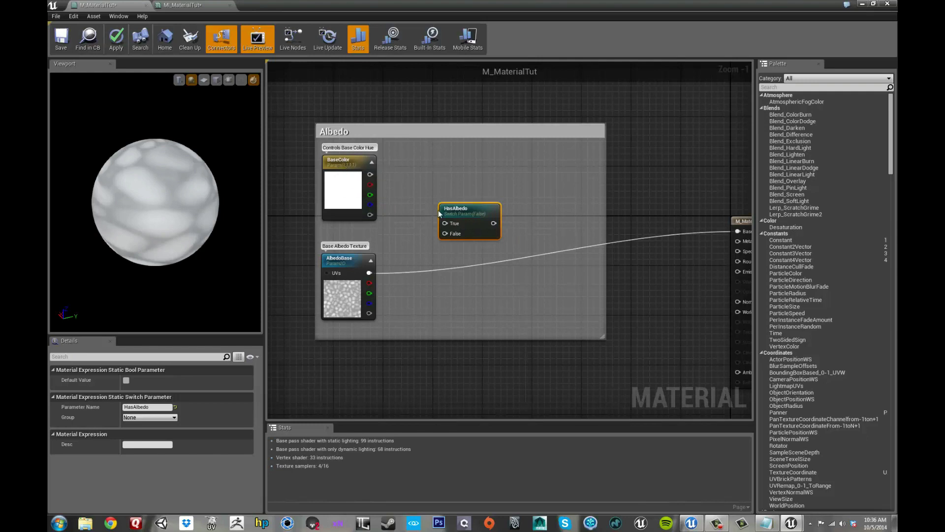
{"action": "right_click_drag", "start_coordinate": [678, 190], "coordinate": [646, 186]}
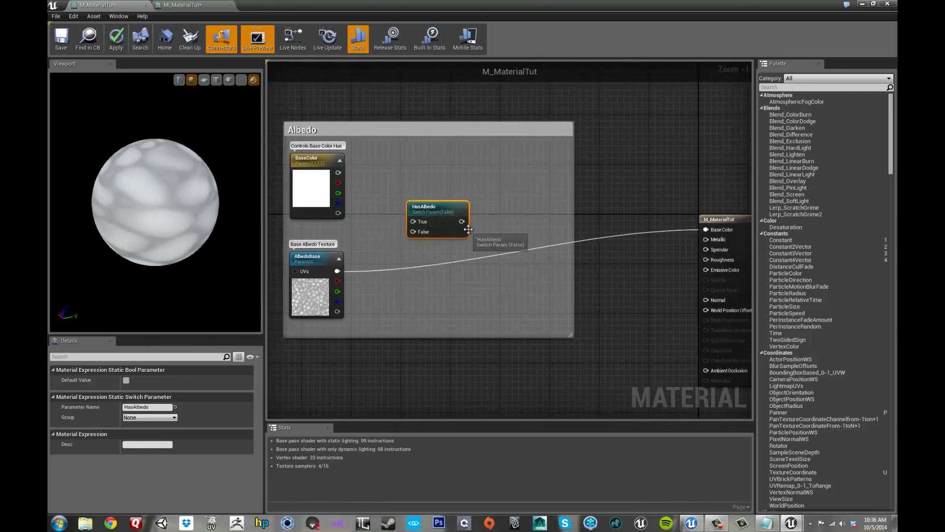
{"action": "mouse_move", "coordinate": [464, 221]}
{"action": "left_mouse_down"}
{"action": "mouse_move", "coordinate": [648, 211]}
{"action": "mouse_move", "coordinate": [665, 223]}
{"action": "mouse_move", "coordinate": [461, 225]}
{"action": "left_mouse_up"}
{"action": "right_click_drag", "start_coordinate": [366, 239], "coordinate": [392, 225]}
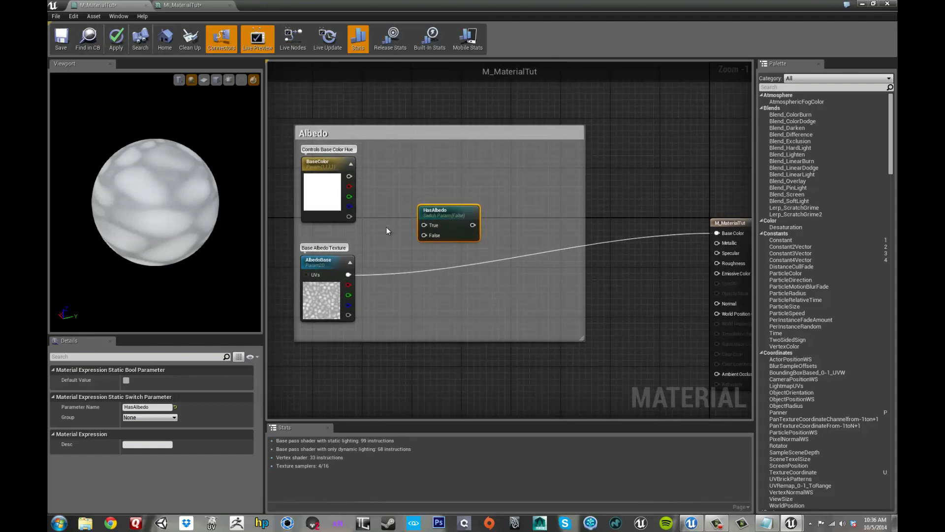
{"action": "right_click_drag", "start_coordinate": [586, 223], "coordinate": [581, 218]}
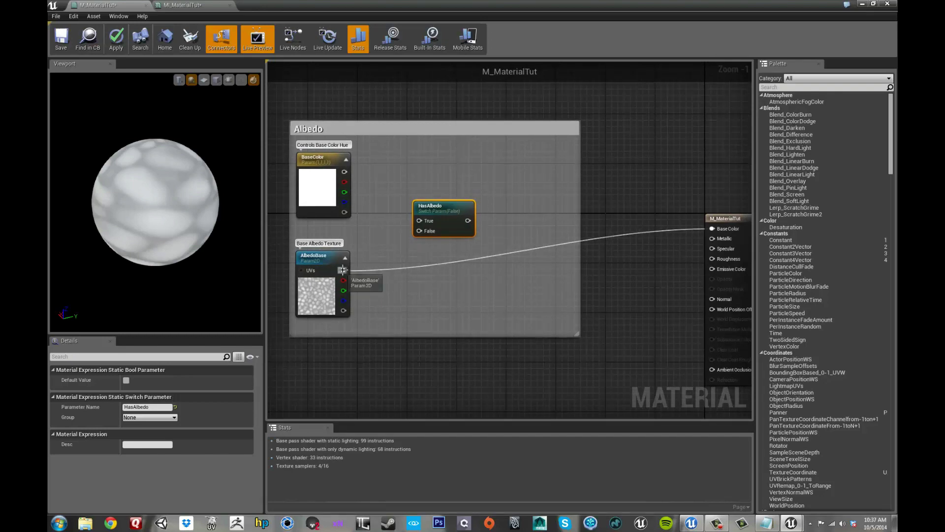
Transfer the material's Base Color connection from AlbedoBase's output to HasAlbedo's output, and cancel the pending autosave
{"action": "left_click_drag", "start_coordinate": [343, 269], "coordinate": [469, 220], "text": "ctrl"}
{"action": "mouse_move", "coordinate": [408, 267]}
{"action": "right_mouse_down"}
{"action": "mouse_move", "coordinate": [439, 262]}
{"action": "mouse_move", "coordinate": [418, 262]}
{"action": "right_mouse_up"}
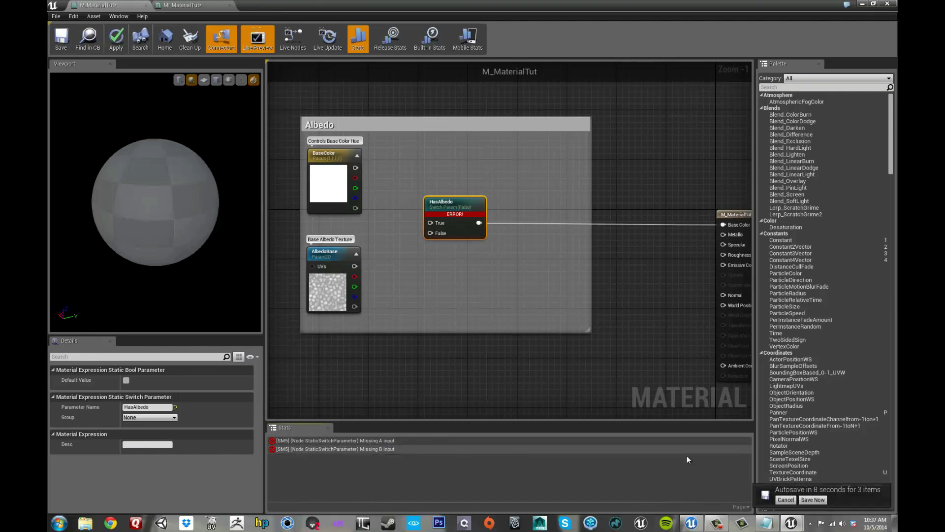
{"action": "left_click", "coordinate": [786, 500]}
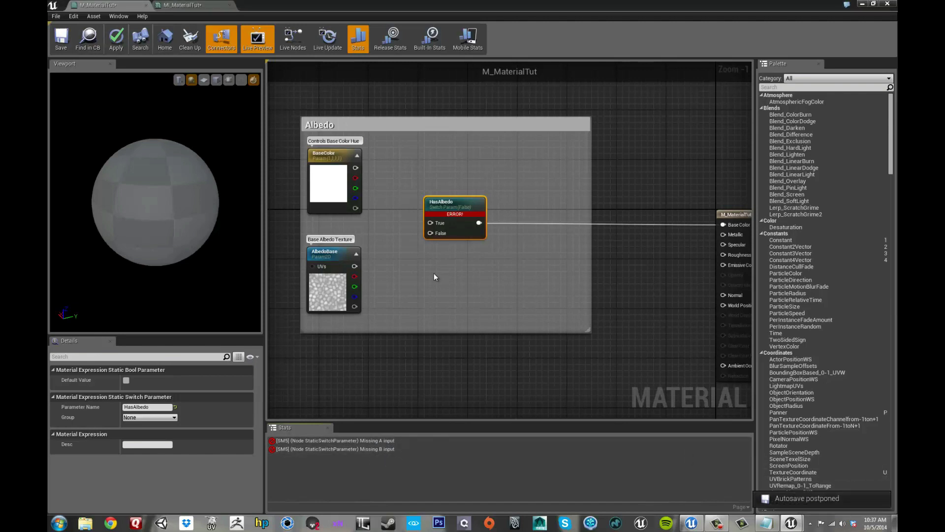
{"action": "right_click_drag", "start_coordinate": [436, 272], "coordinate": [442, 277]}
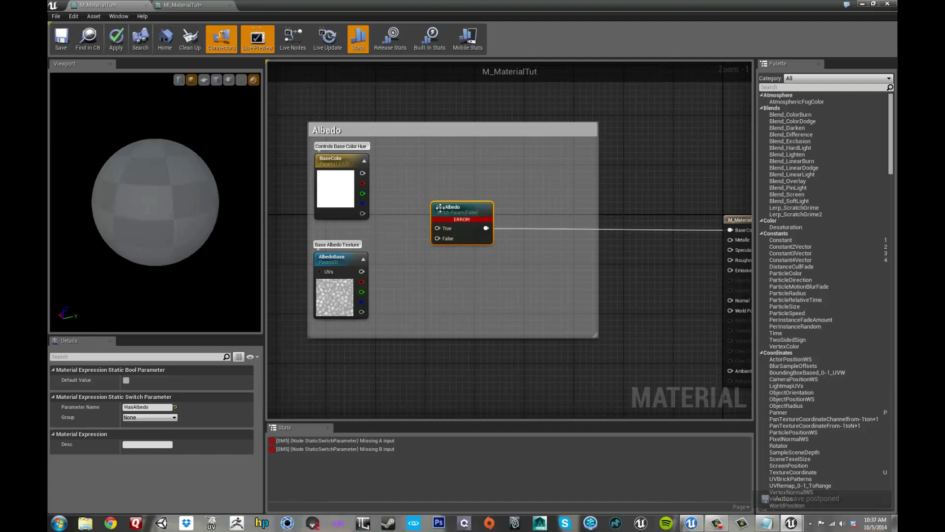
Arrange AlbedoBase above BaseColor and connect them to HasAlbedo's True and False inputs respectively
{"action": "left_click_drag", "start_coordinate": [440, 207], "coordinate": [465, 208]}
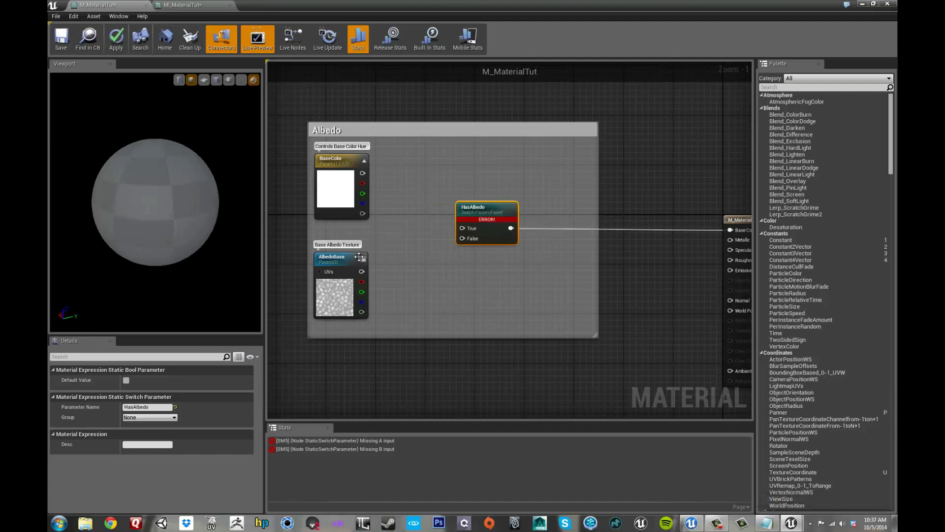
{"action": "left_click_drag", "start_coordinate": [352, 162], "coordinate": [382, 224]}
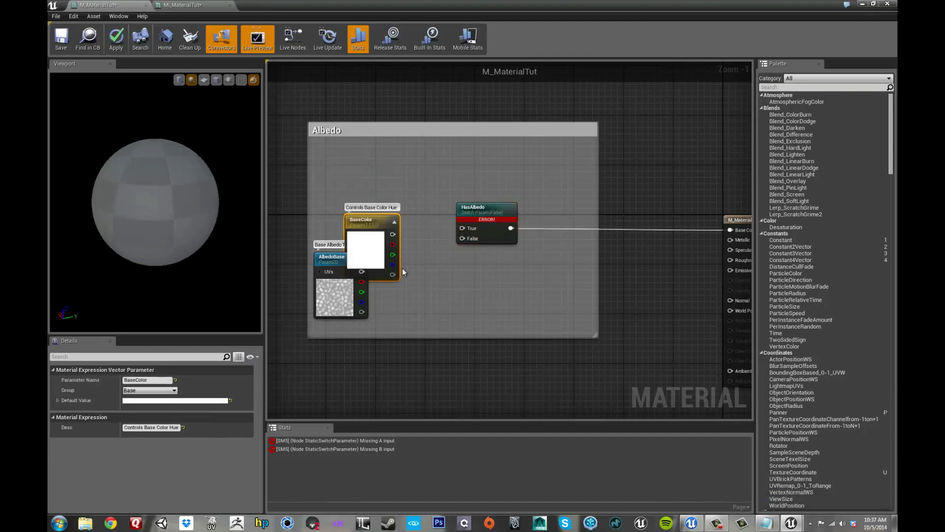
{"action": "left_click_drag", "start_coordinate": [400, 268], "coordinate": [419, 312]}
{"action": "left_click_drag", "start_coordinate": [344, 271], "coordinate": [462, 228]}
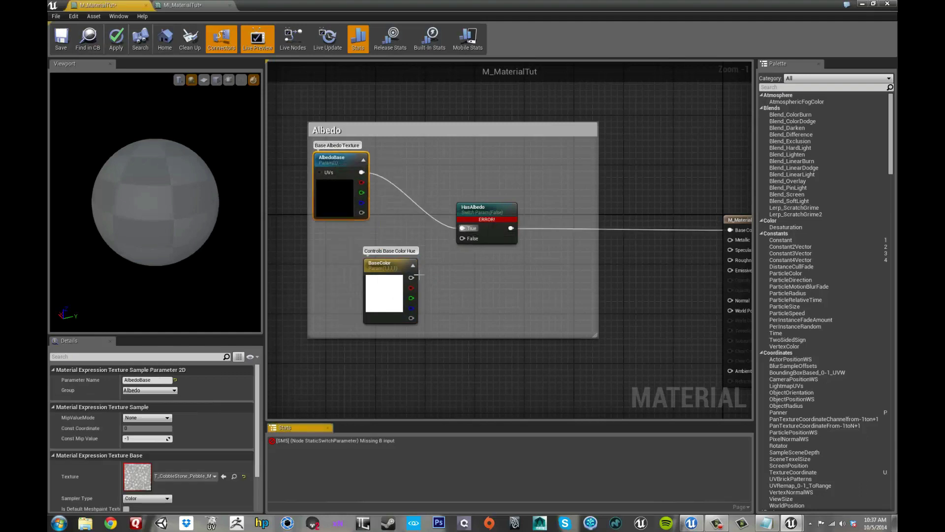
{"action": "left_click_drag", "start_coordinate": [383, 271], "coordinate": [333, 271]}
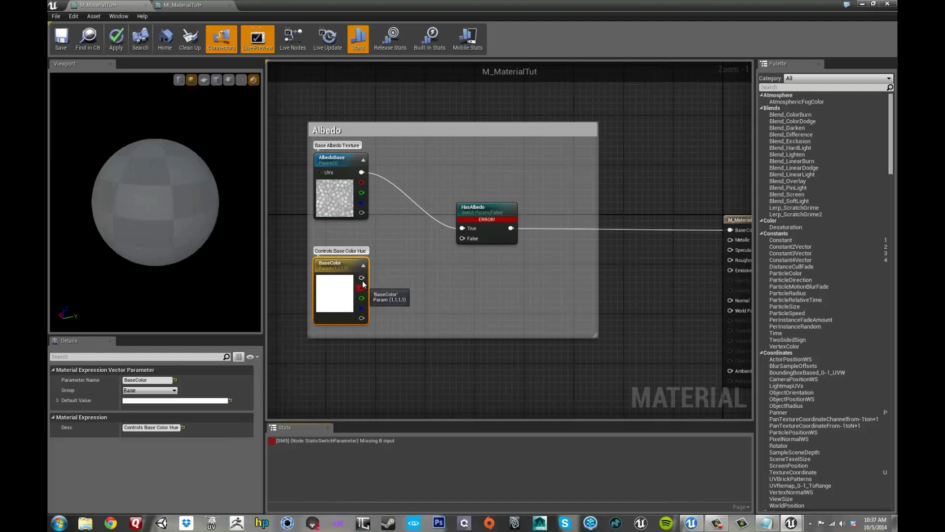
{"action": "left_click_drag", "start_coordinate": [361, 277], "coordinate": [462, 238]}
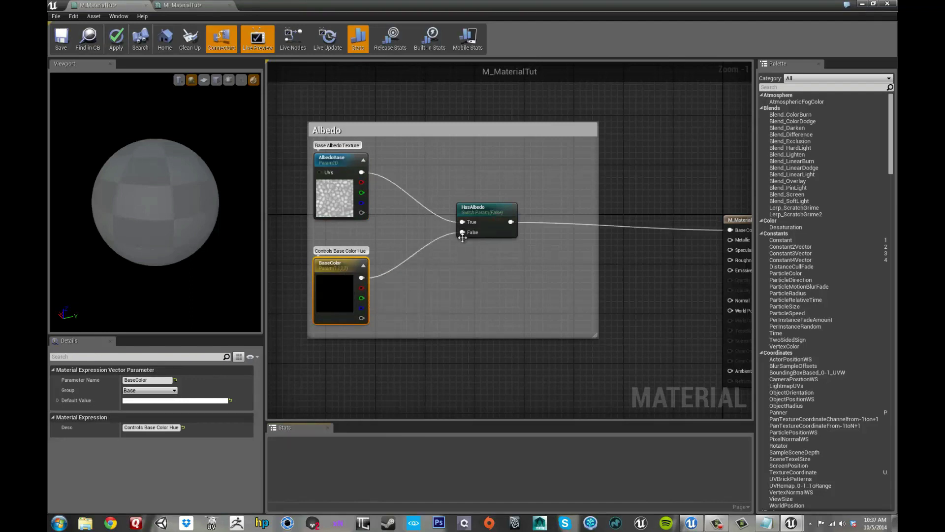
Assign the HasAlbedo switch parameter to the Base group
{"action": "left_click", "coordinate": [469, 209]}
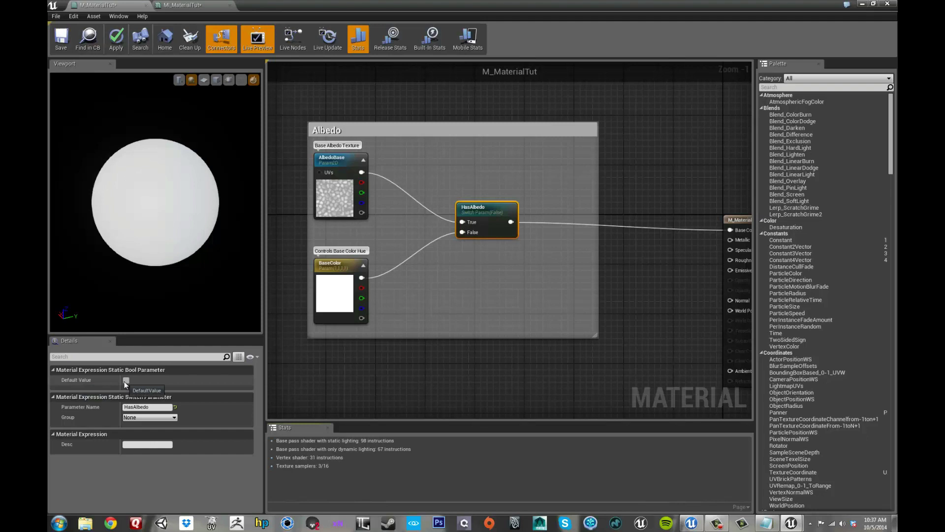
{"action": "right_click_drag", "start_coordinate": [289, 241], "coordinate": [299, 248]}
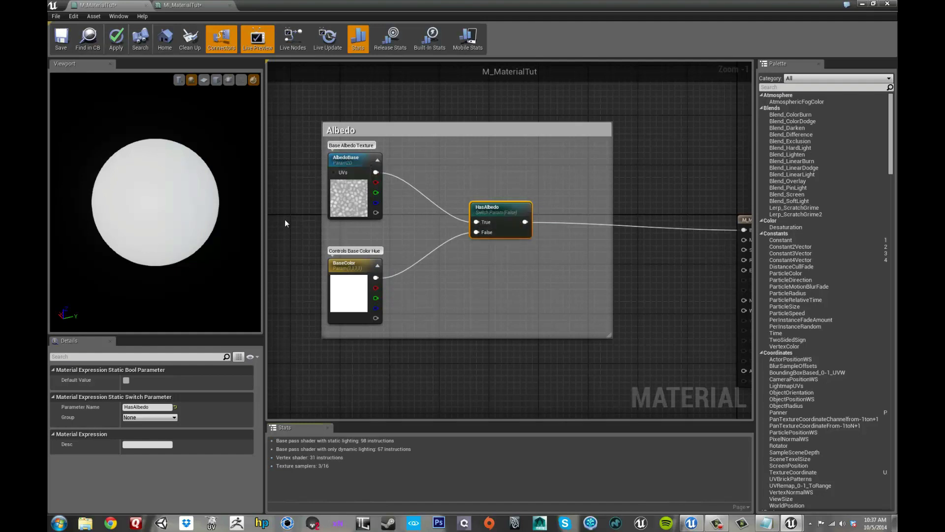
{"action": "left_click", "coordinate": [129, 417]}
{"action": "type", "text": "Base"}
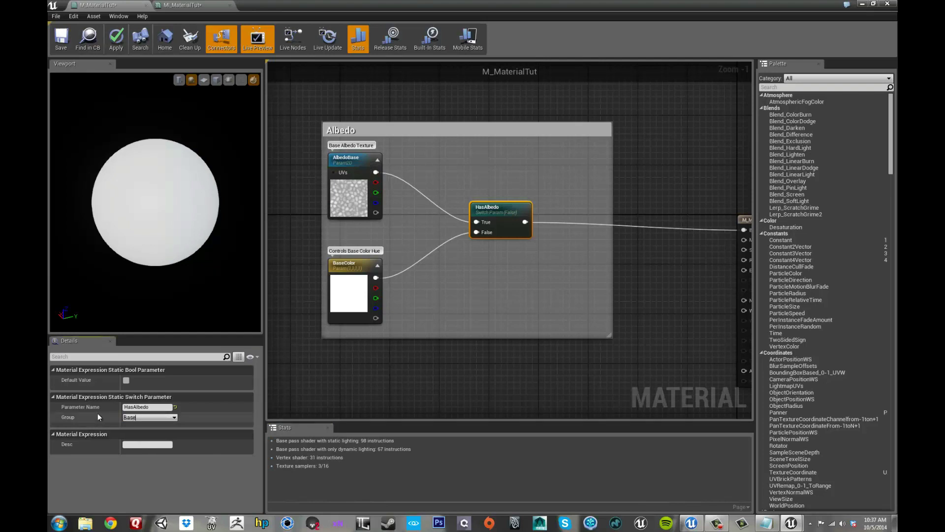
{"action": "key", "text": "Return"}
{"action": "right_click_drag", "start_coordinate": [298, 289], "coordinate": [283, 264]}
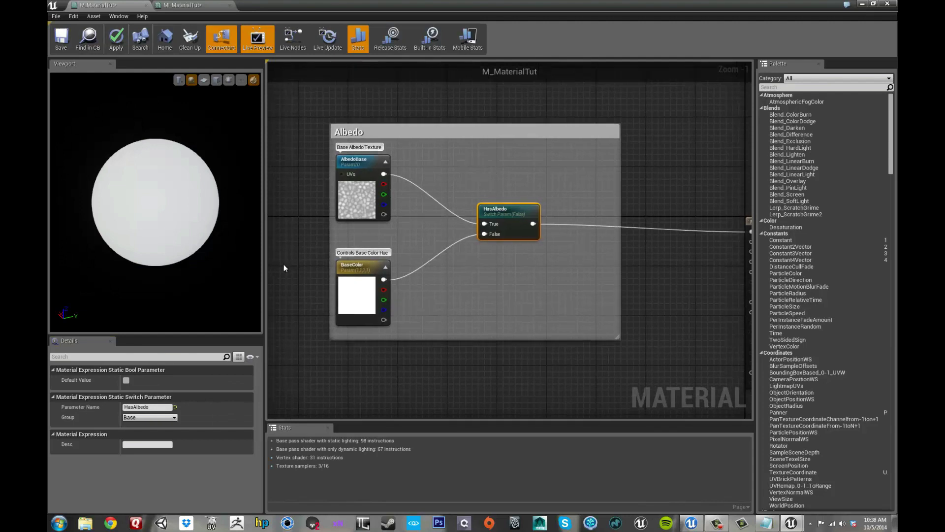
Describe HasAlbedo as "Activates Albedo Base Texture" and apply the material changes
{"action": "left_click", "coordinate": [135, 444]}
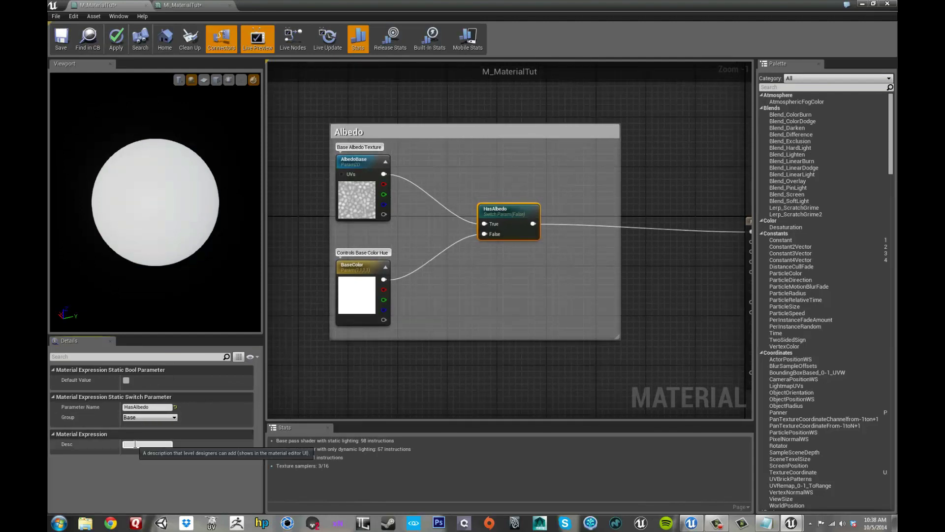
{"action": "type", "text": "Activates Albedo Base Texture"}
{"action": "key", "text": "Return"}
{"action": "left_click", "coordinate": [283, 103]}
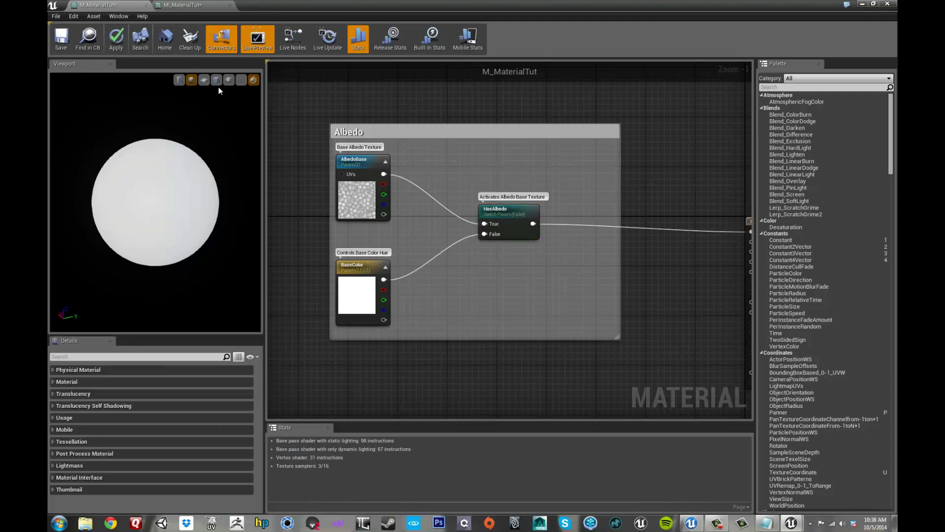
{"action": "key", "text": "Return"}
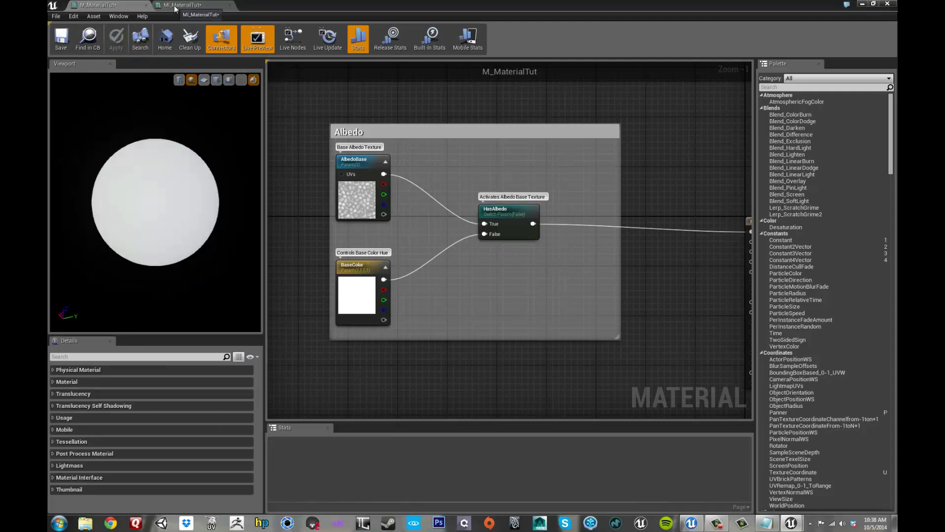
Open the MI_MaterialTut instance and shrink its editor window so the level's preview mesh shows beside it
{"action": "left_click", "coordinate": [175, 7]}
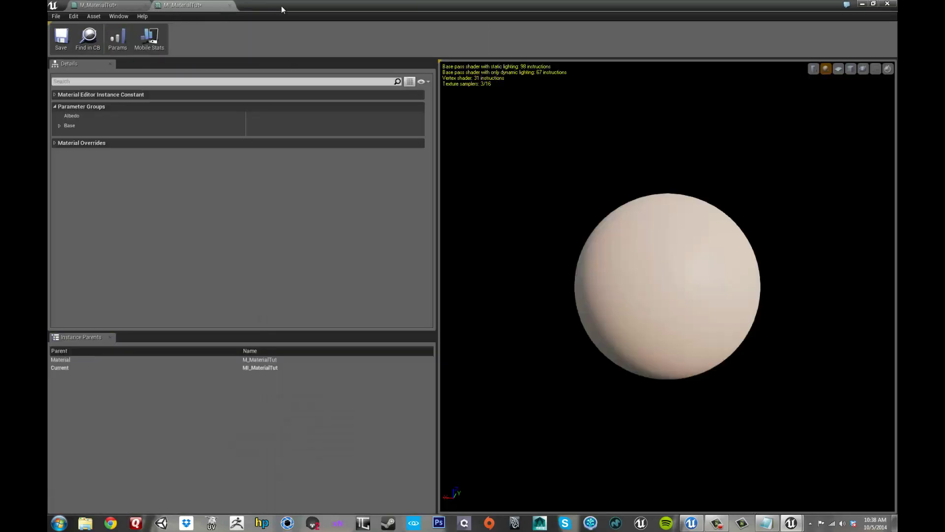
{"action": "left_click_drag", "start_coordinate": [280, 5], "coordinate": [713, 35]}
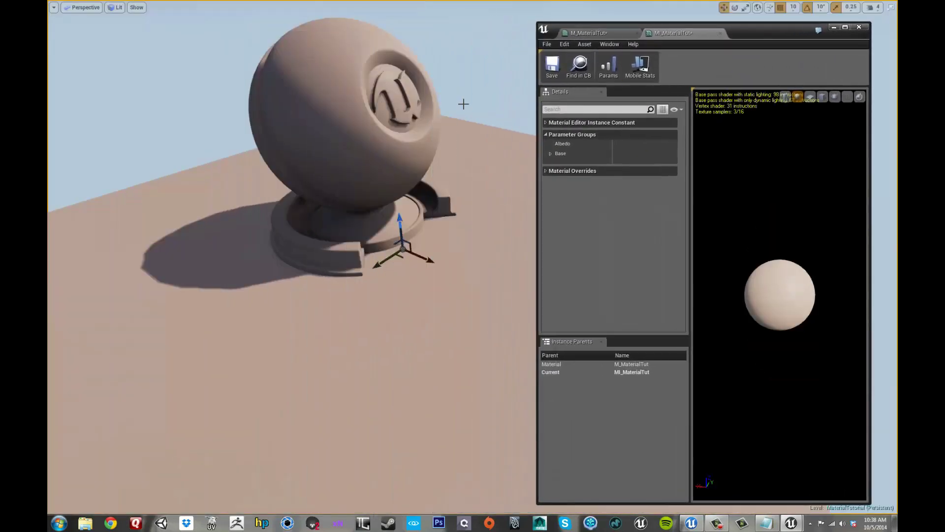
{"action": "scroll", "coordinate": [464, 109], "scroll_direction": "down", "scroll_amount": 4}
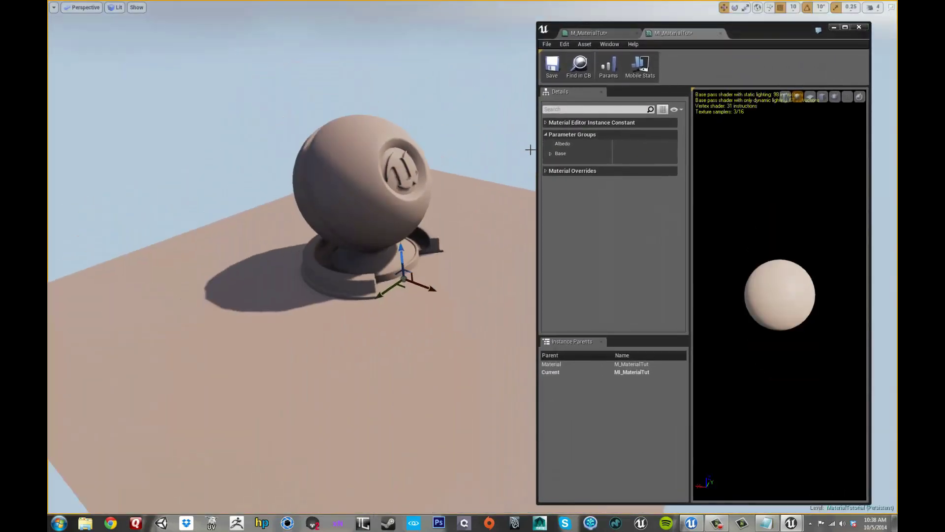
Expand the instance's Base parameter group, enable the HasAlbedo override and turn its value on
{"action": "left_click", "coordinate": [550, 153]}
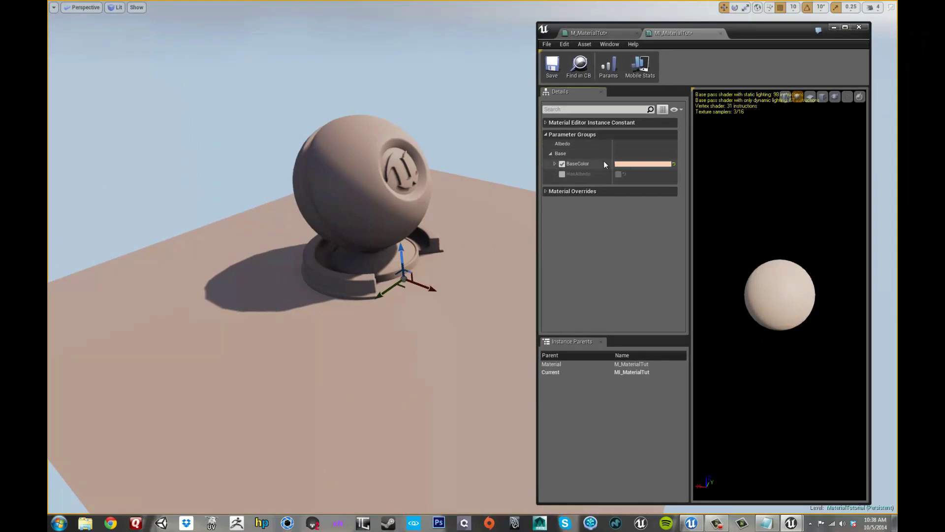
{"action": "left_click", "coordinate": [562, 173]}
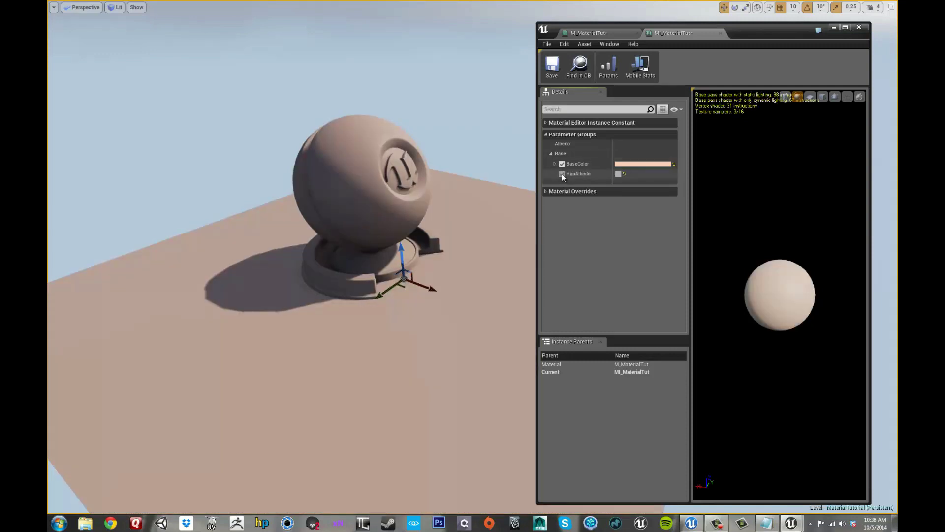
{"action": "right_click_drag", "start_coordinate": [502, 137], "coordinate": [523, 138]}
{"action": "scroll", "coordinate": [467, 137], "scroll_direction": "down", "scroll_amount": 3}
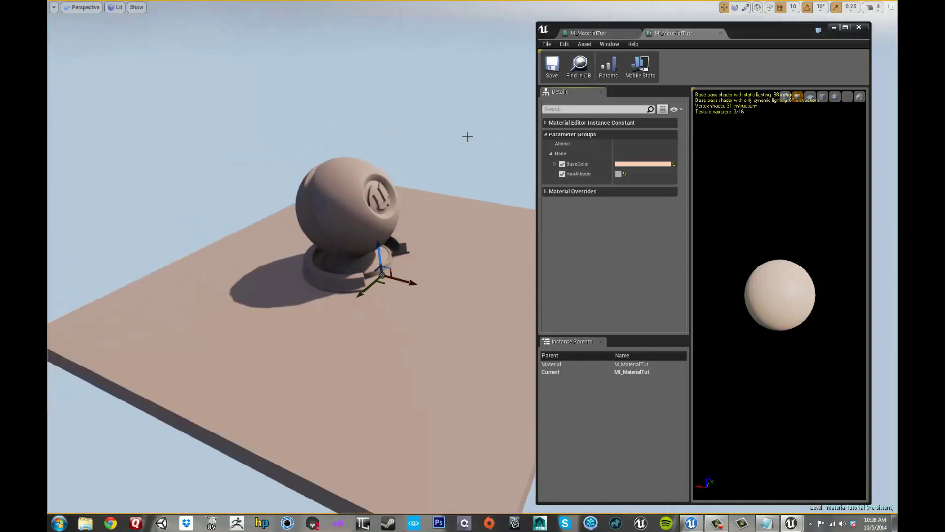
{"action": "scroll", "coordinate": [467, 137], "scroll_direction": "up", "scroll_amount": 3}
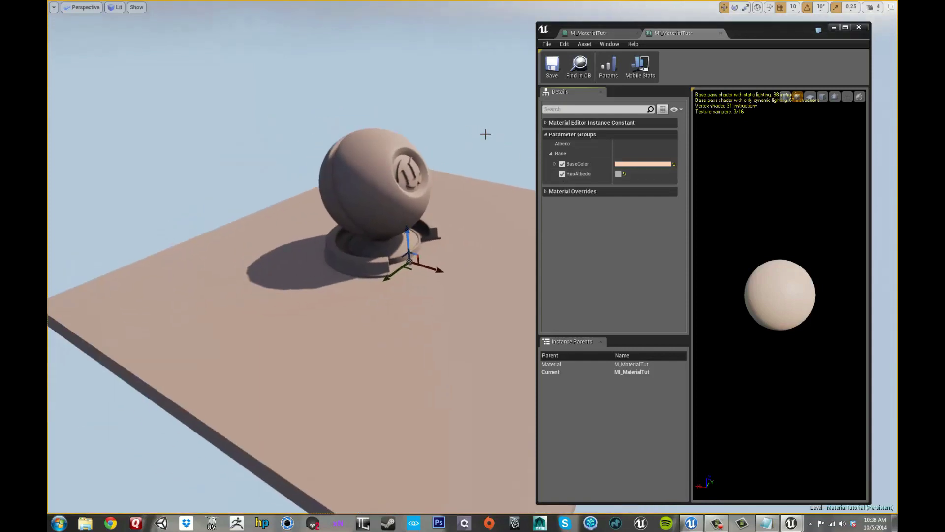
{"action": "left_click", "coordinate": [562, 174]}
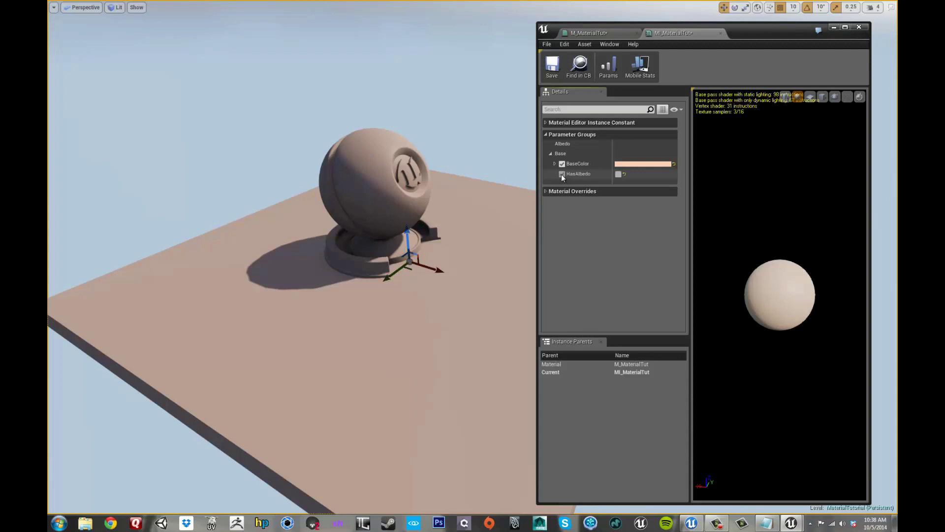
{"action": "left_click", "coordinate": [618, 175]}
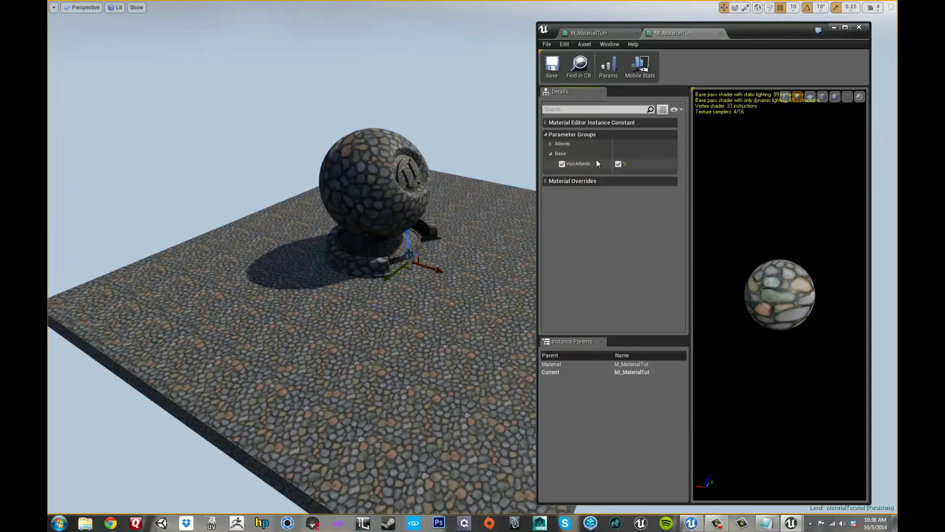
Inspect the instance's Albedo and Base parameter groups with HasAlbedo on, then turn HasAlbedo off
{"action": "left_click", "coordinate": [551, 153]}
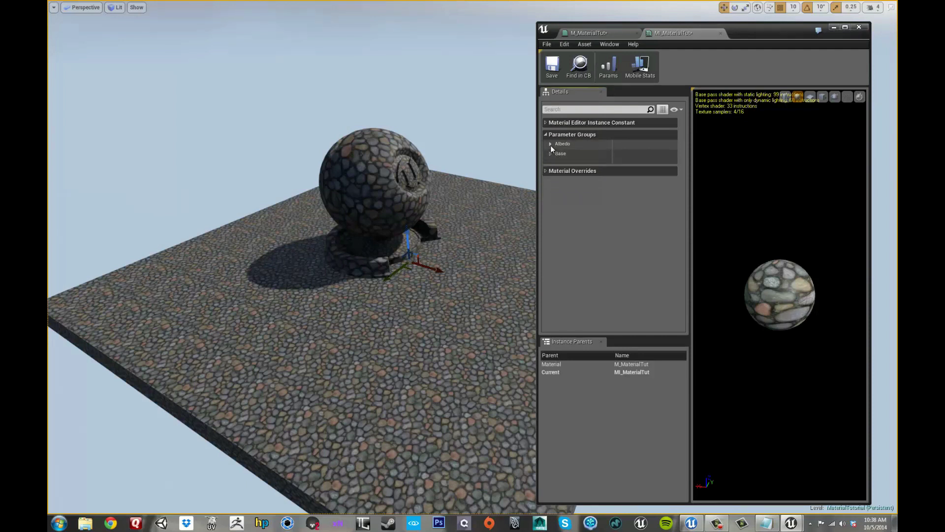
{"action": "left_click", "coordinate": [550, 145]}
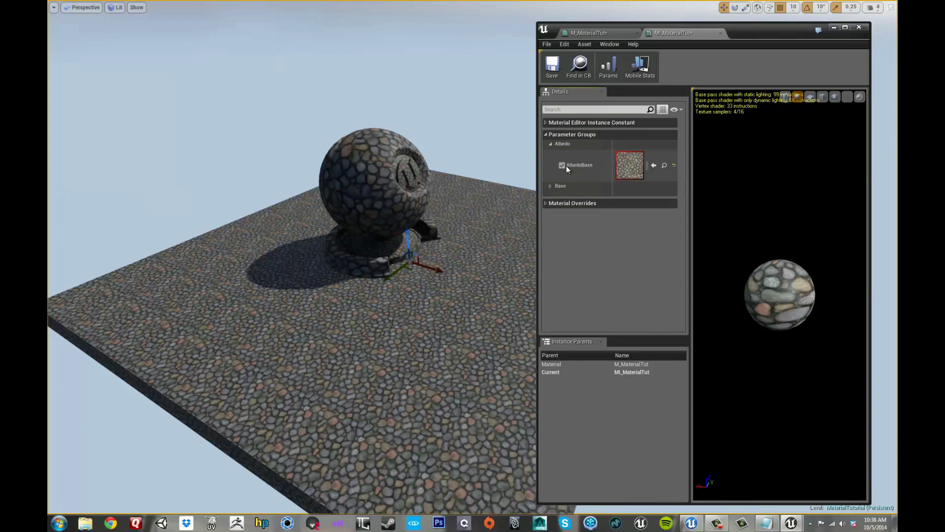
{"action": "left_click", "coordinate": [550, 187]}
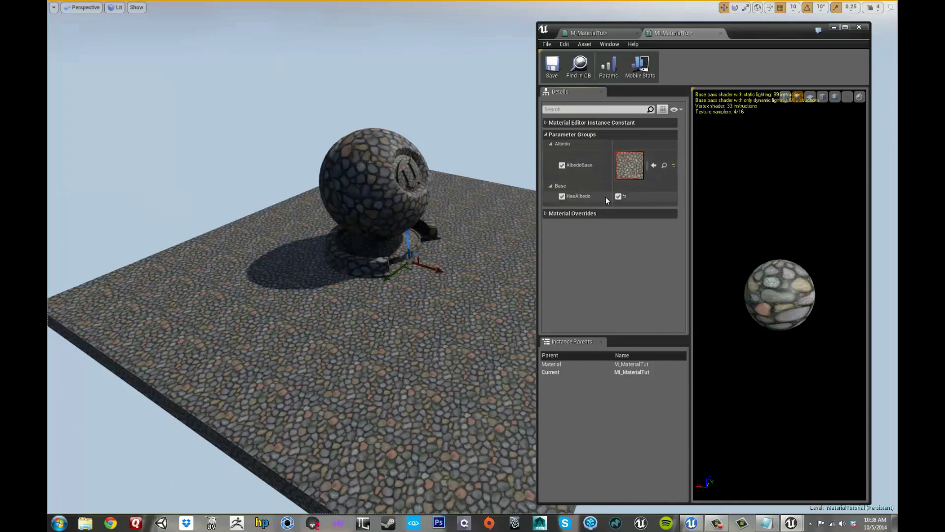
{"action": "left_click", "coordinate": [618, 196]}
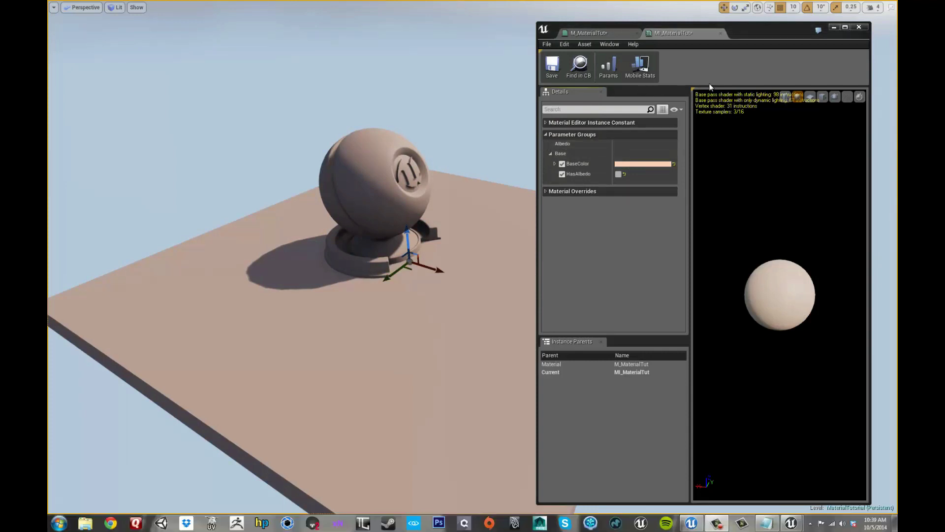
Maximize the instance editor, turn HasAlbedo on and expand the Albedo group to show AlbedoBase
{"action": "left_click", "coordinate": [846, 27]}
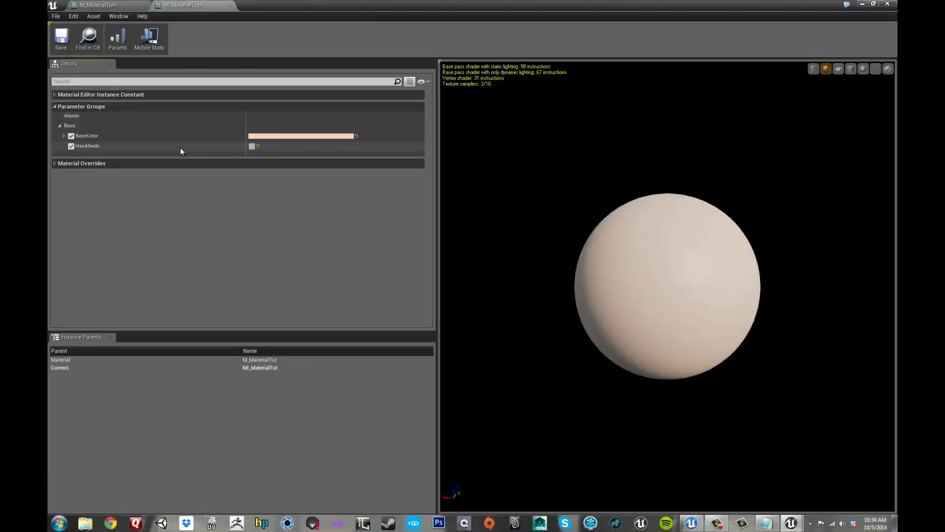
{"action": "left_click", "coordinate": [251, 146]}
{"action": "left_click", "coordinate": [60, 125]}
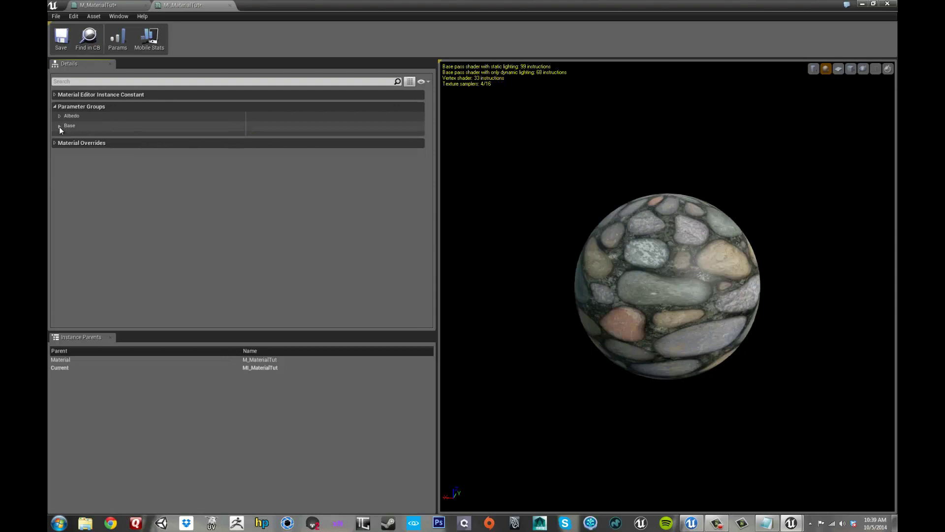
{"action": "left_click", "coordinate": [59, 116]}
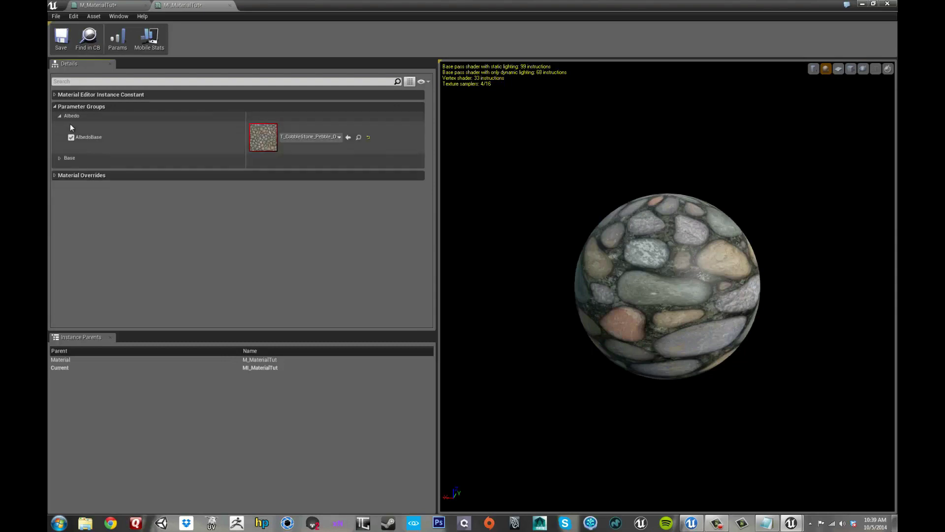
Return to M_MaterialTut, move HasAlbedo closer to the material node and enlarge the Albedo comment box around it
{"action": "left_click", "coordinate": [85, 6]}
{"action": "right_click_drag", "start_coordinate": [510, 212], "coordinate": [522, 195]}
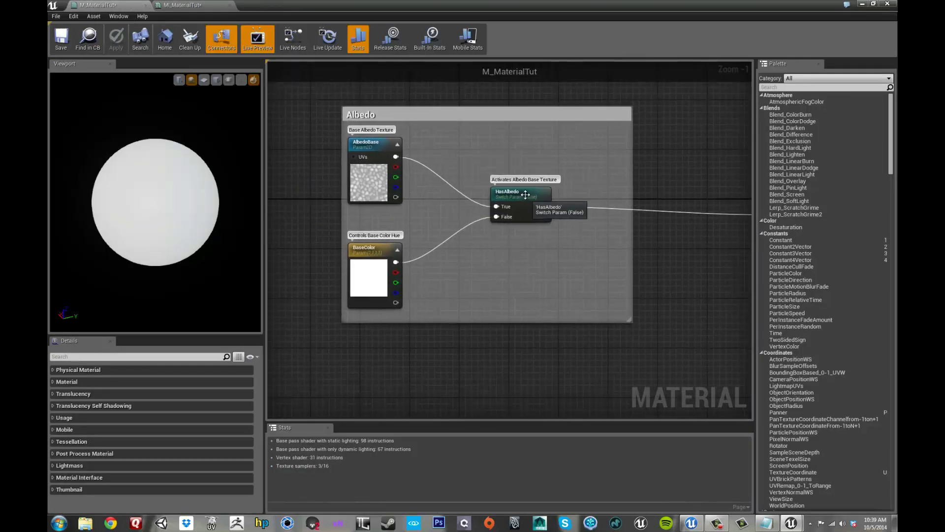
{"action": "left_click_drag", "start_coordinate": [522, 196], "coordinate": [596, 196]}
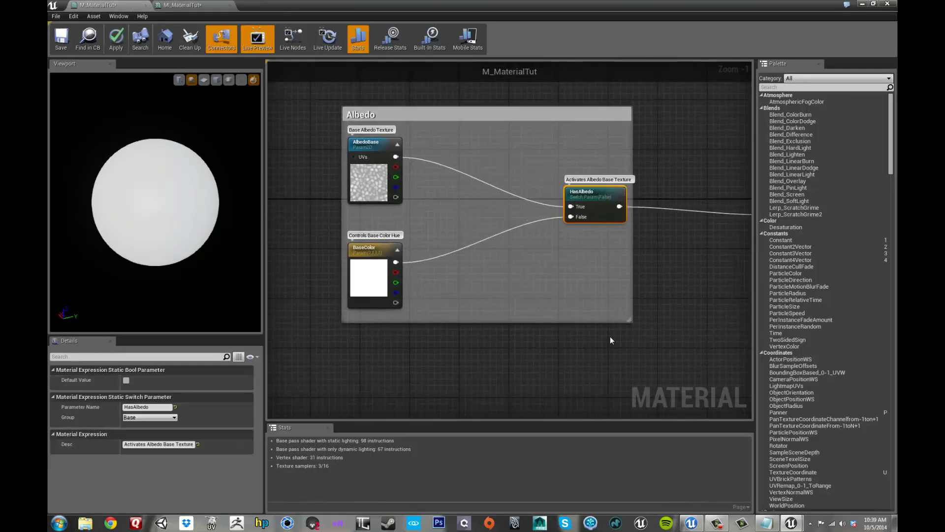
{"action": "left_click_drag", "start_coordinate": [631, 321], "coordinate": [729, 359]}
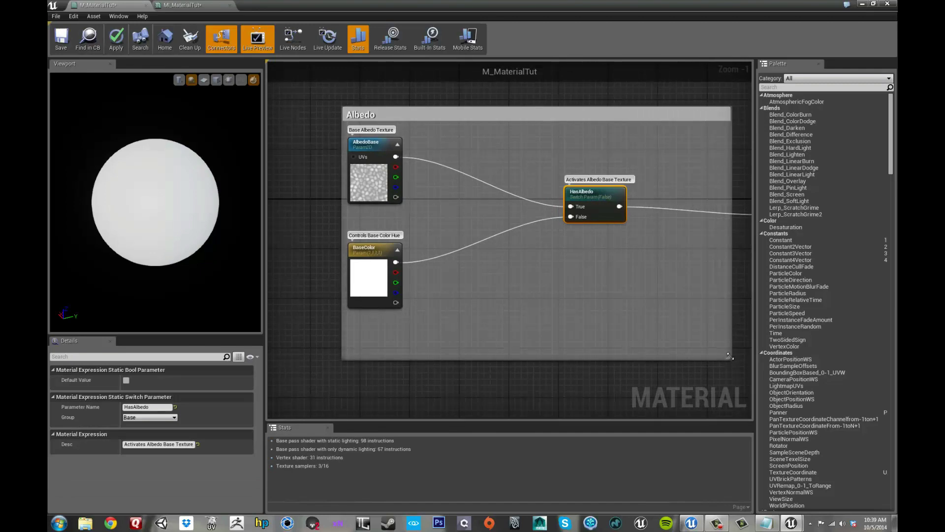
Lower BaseColor beneath AlbedoBase, aligning the two, and move HasAlbedo near the comment box's far edge, midway between them in height
{"action": "left_click_drag", "start_coordinate": [351, 226], "coordinate": [345, 276]}
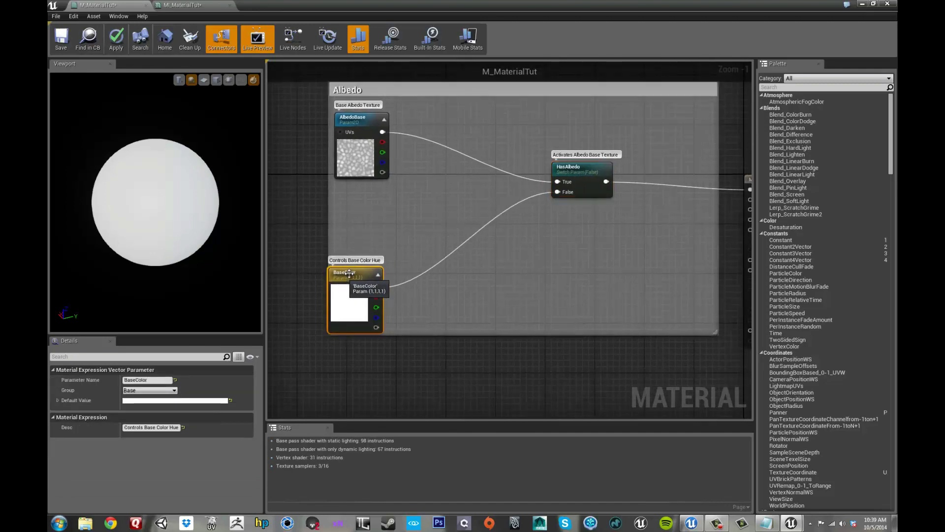
{"action": "left_click_drag", "start_coordinate": [567, 168], "coordinate": [661, 189]}
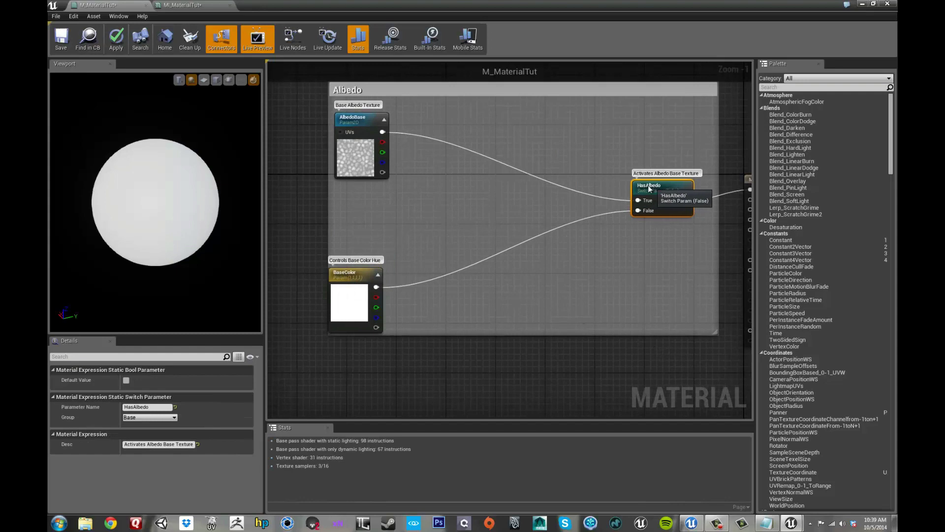
{"action": "left_click", "coordinate": [365, 271]}
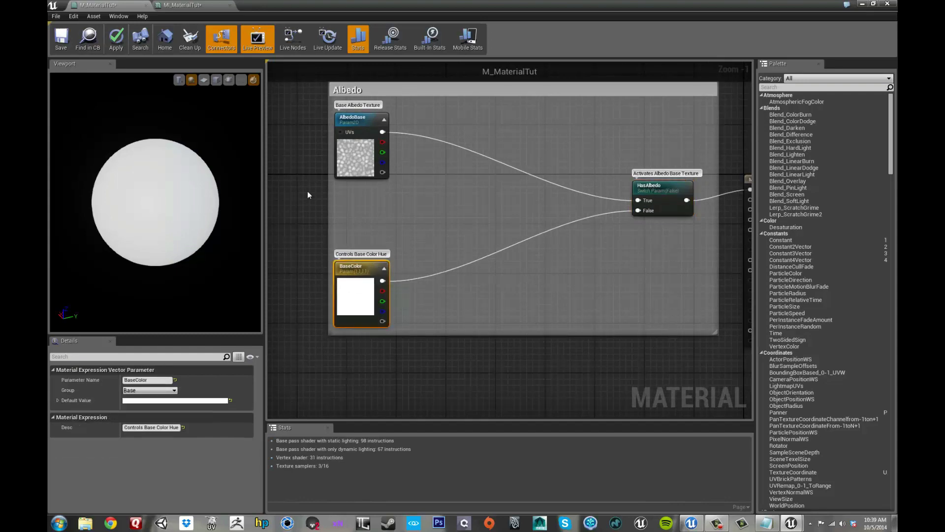
Move the Albedo comment box with its nodes farther away from the M_MaterialTut output node
{"action": "scroll", "coordinate": [303, 158], "scroll_direction": "down", "scroll_amount": 1}
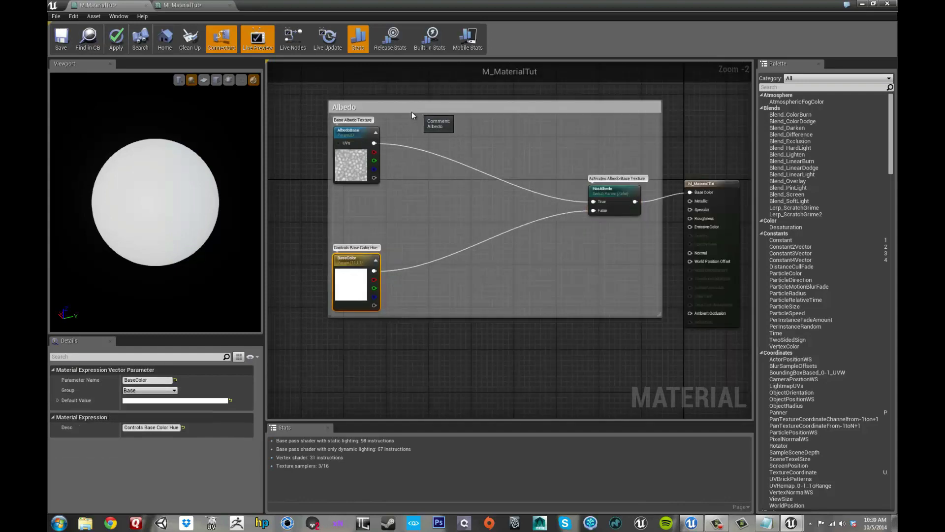
{"action": "left_click_drag", "start_coordinate": [354, 105], "coordinate": [330, 93]}
{"action": "right_click_drag", "start_coordinate": [320, 93], "coordinate": [351, 102]}
{"action": "left_click_drag", "start_coordinate": [399, 118], "coordinate": [383, 117]}
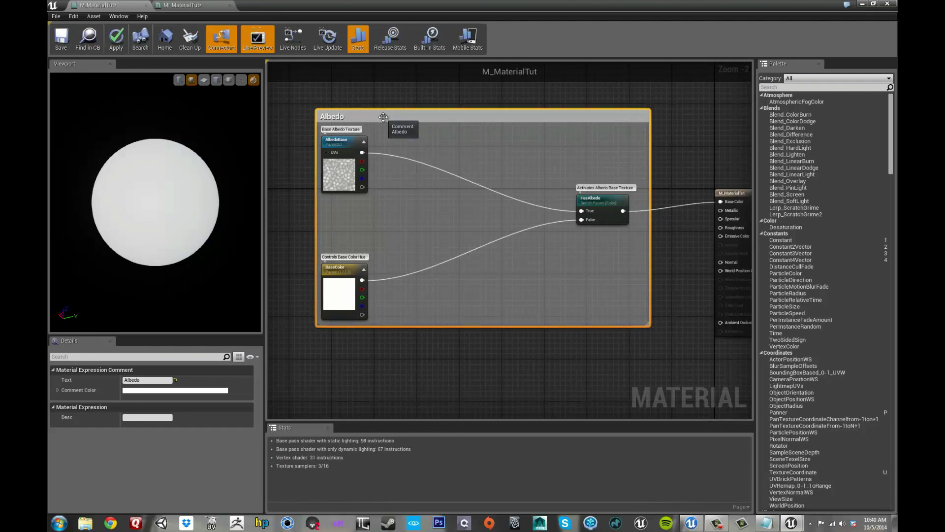
{"action": "scroll", "coordinate": [351, 102], "scroll_direction": "up", "scroll_amount": 1}
{"action": "left_click", "coordinate": [347, 101]}
{"action": "right_click_drag", "start_coordinate": [365, 98], "coordinate": [362, 96]}
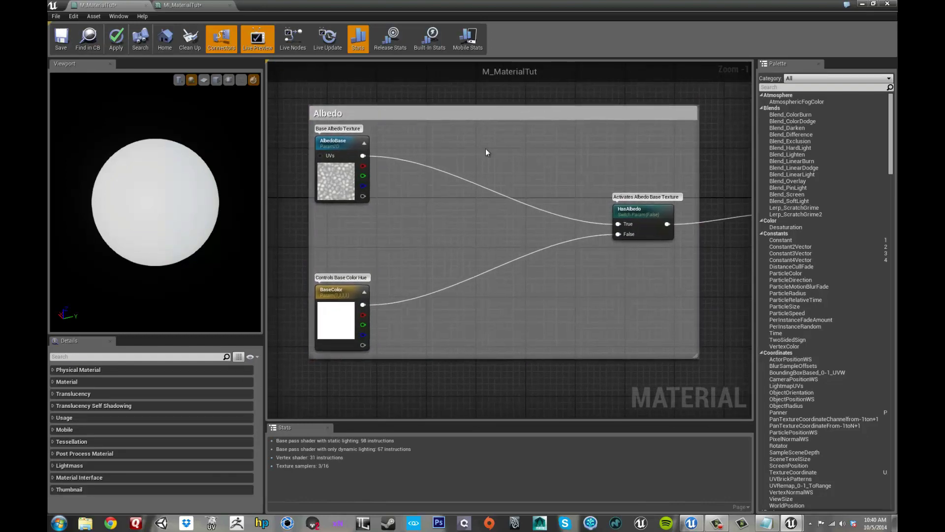
{"action": "right_click_drag", "start_coordinate": [479, 105], "coordinate": [473, 104]}
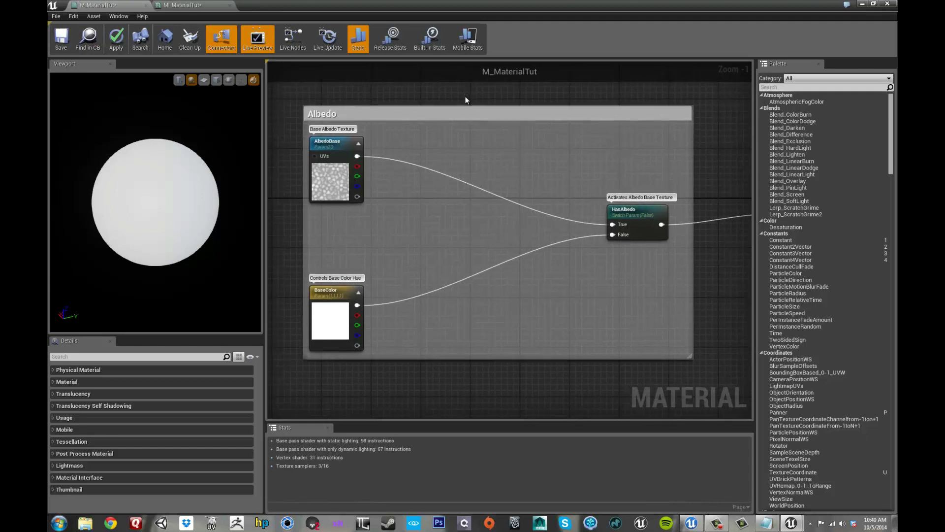
Add a Multiply node inside the Albedo comment box and place it between AlbedoBase and HasAlbedo, just below their connection
{"action": "left_click", "coordinate": [424, 179]}
{"action": "left_click_drag", "start_coordinate": [427, 187], "coordinate": [420, 186]}
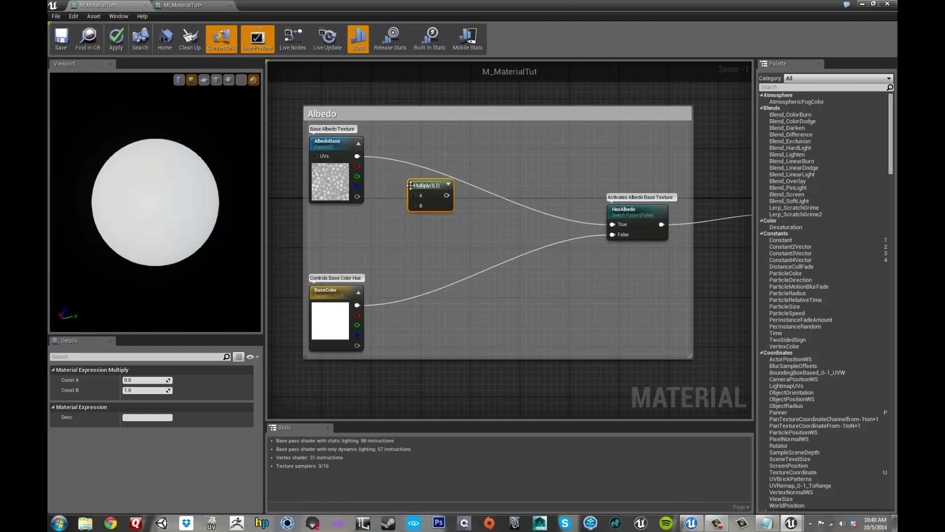
{"action": "left_click_drag", "start_coordinate": [414, 187], "coordinate": [414, 180]}
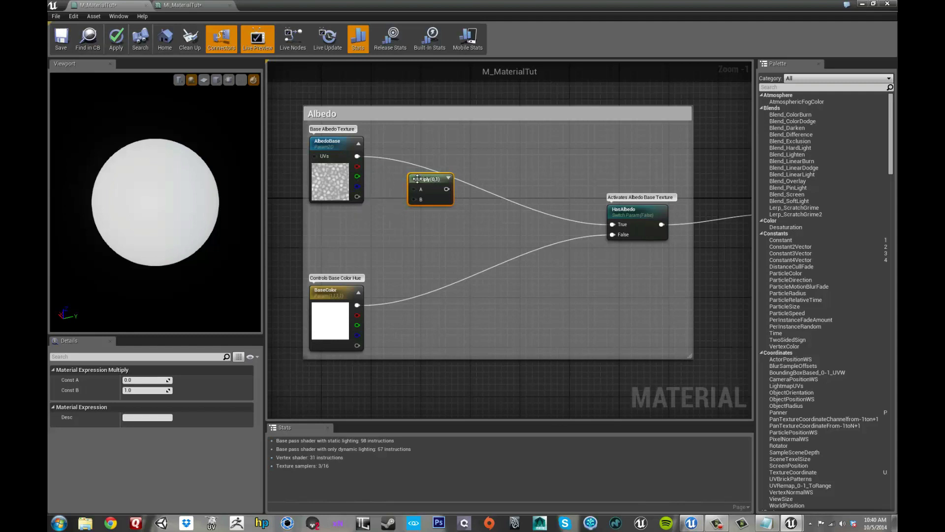
Move the Multiply node slightly lower and closer to AlbedoBase
{"action": "left_click_drag", "start_coordinate": [445, 179], "coordinate": [439, 185]}
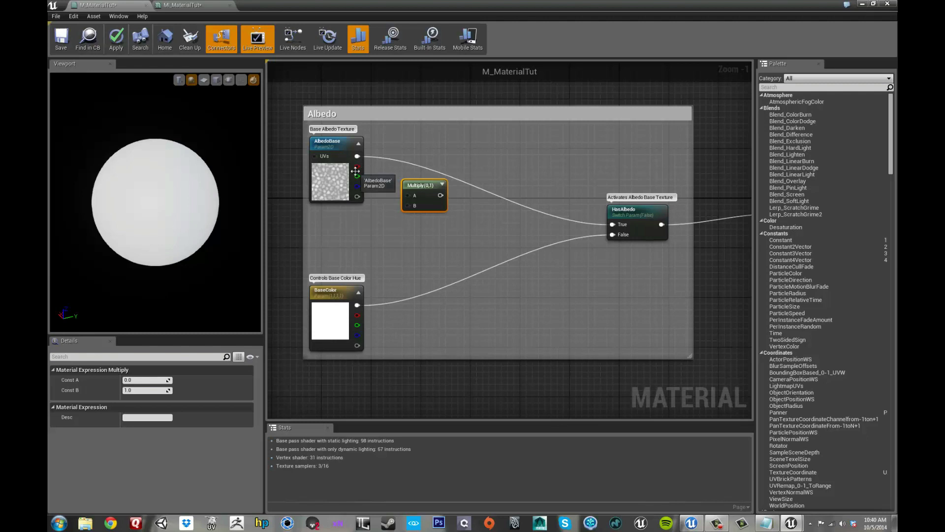
{"action": "left_click_drag", "start_coordinate": [343, 292], "coordinate": [336, 299]}
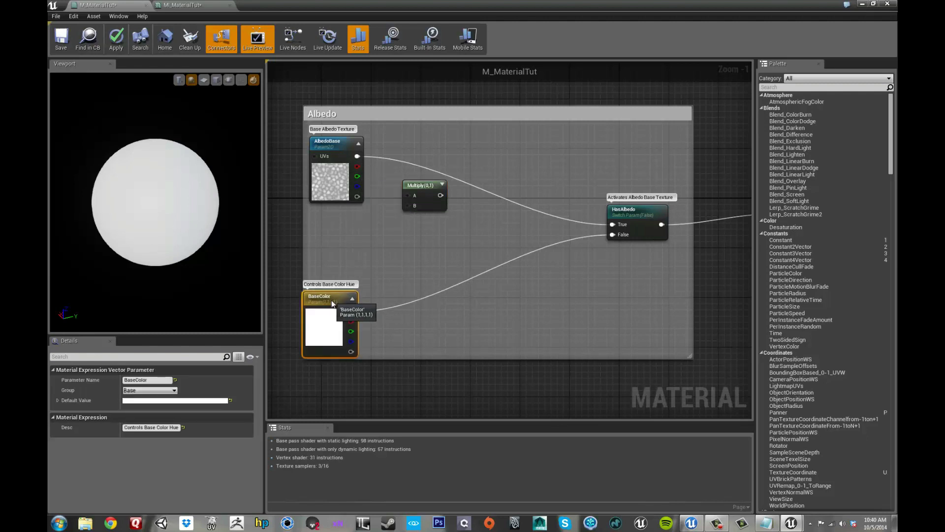
{"action": "key", "text": "ctrl+z"}
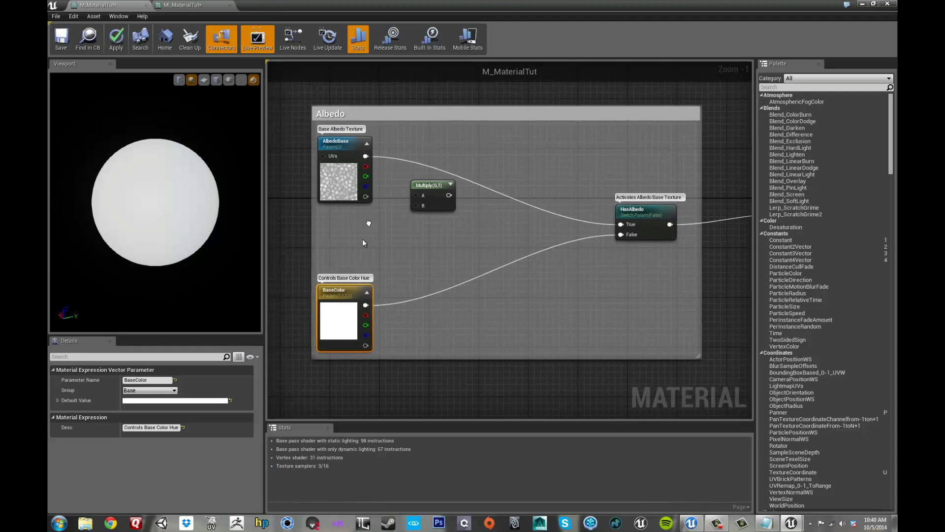
{"action": "double_click", "coordinate": [334, 289]}
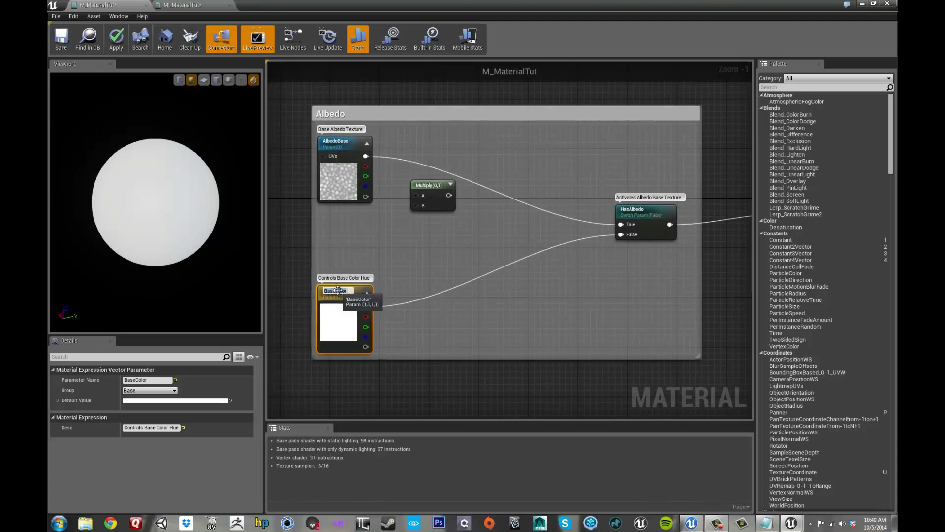
{"action": "left_click", "coordinate": [305, 255]}
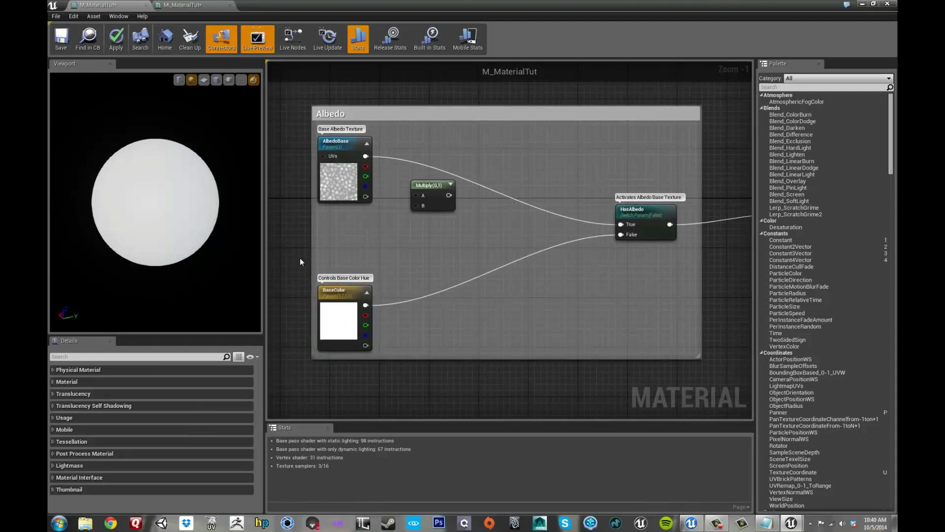
Duplicate the BaseColor parameter and place the copy directly between AlbedoBase and the original BaseColor
{"action": "left_click", "coordinate": [343, 290]}
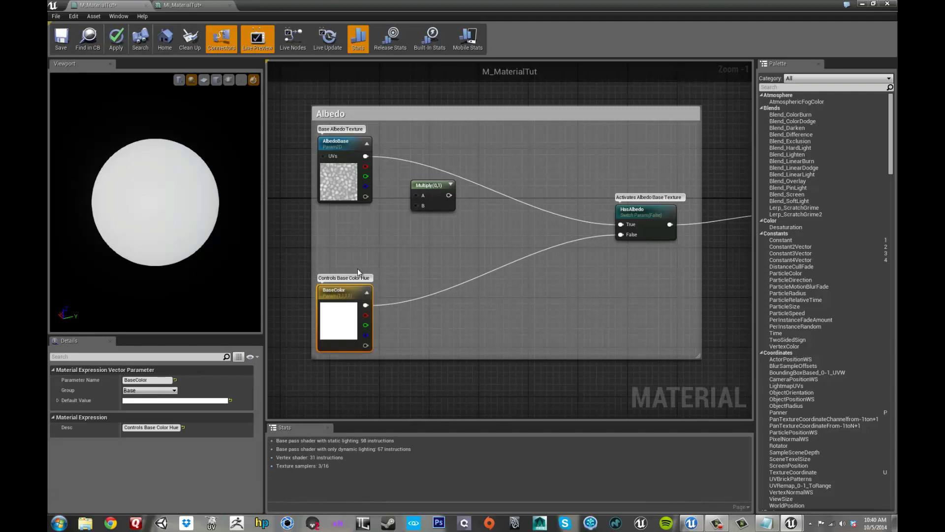
{"action": "key", "text": "ctrl+w"}
{"action": "left_click_drag", "start_coordinate": [382, 276], "coordinate": [347, 227]}
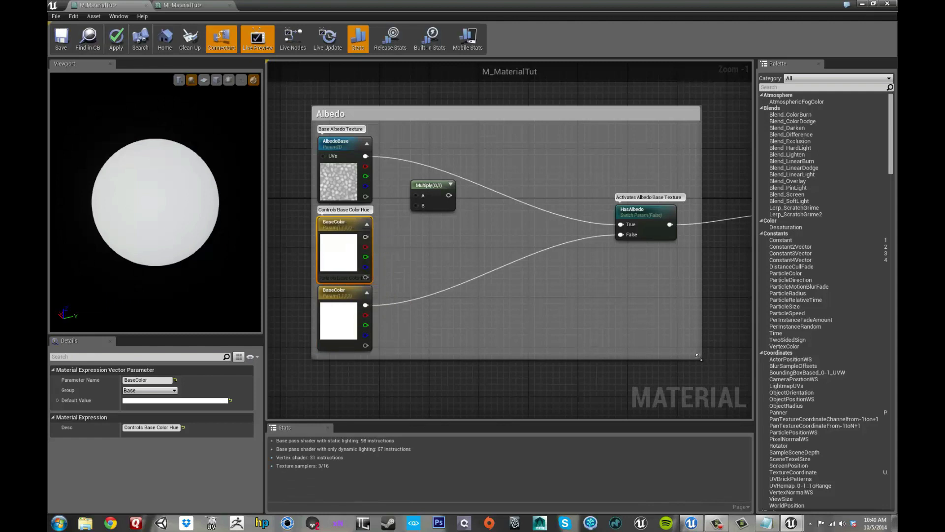
Extend the Albedo comment box downward and space out the two BaseColor nodes beneath AlbedoBase, lowering the original inside the box
{"action": "left_click_drag", "start_coordinate": [698, 356], "coordinate": [713, 396]}
{"action": "left_click_drag", "start_coordinate": [345, 301], "coordinate": [346, 340]}
{"action": "left_click", "coordinate": [338, 234]}
{"action": "left_click_drag", "start_coordinate": [337, 234], "coordinate": [337, 241]}
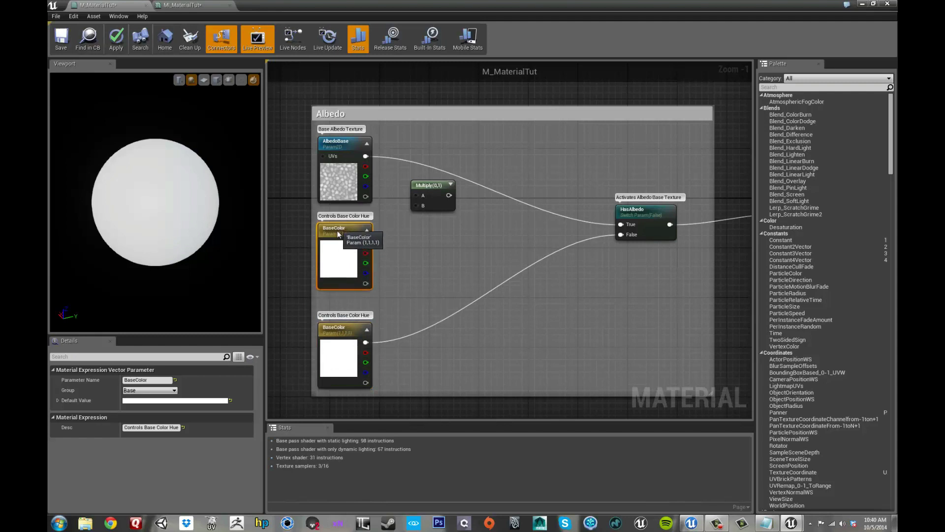
Rename the duplicated color parameter to AlbedoHue and assign it to the Albedo group
{"action": "left_click_drag", "start_coordinate": [146, 379], "coordinate": [124, 379]}
{"action": "type", "text": "Color"}
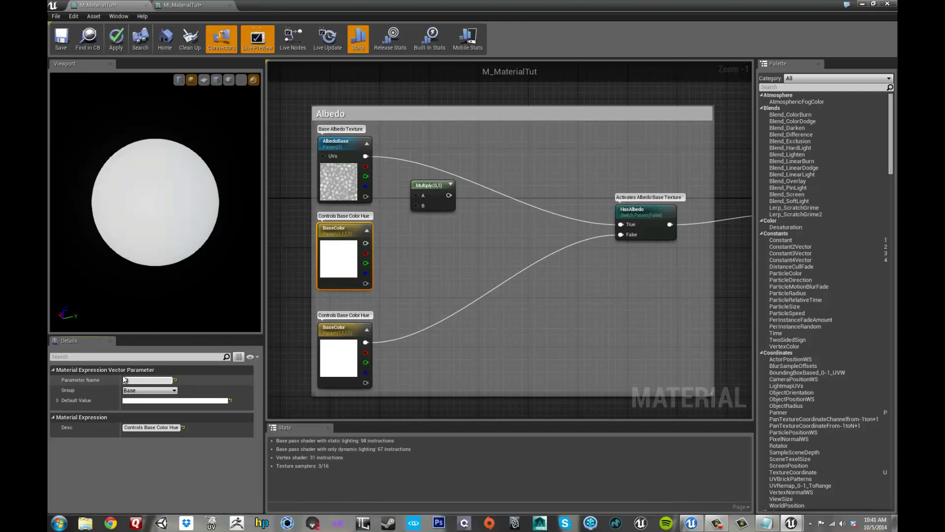
{"action": "type", "text": "lbedoHue"}
{"action": "key", "text": "Return"}
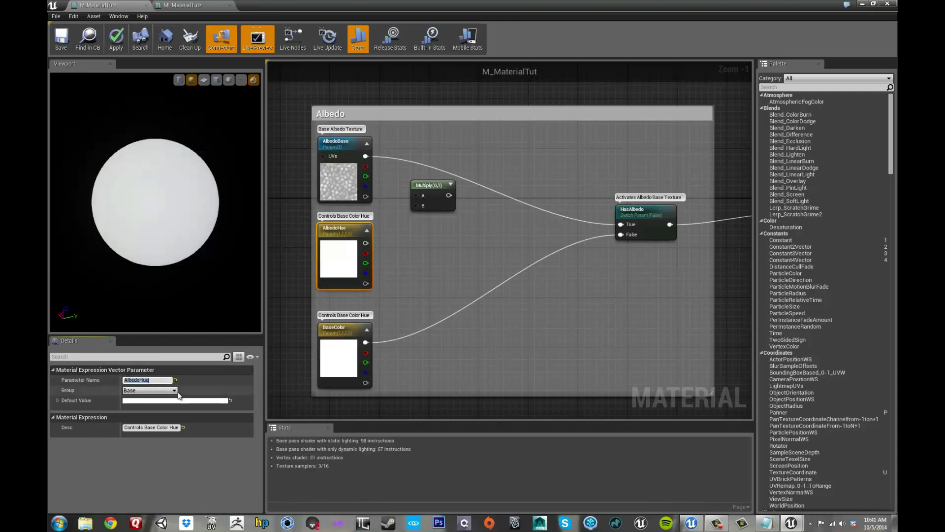
{"action": "left_click", "coordinate": [174, 390]}
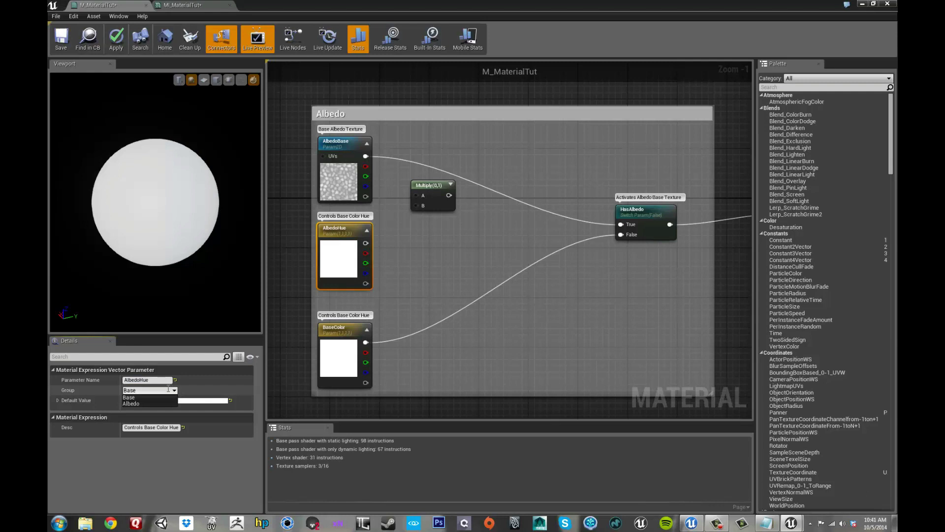
{"action": "left_click", "coordinate": [149, 404]}
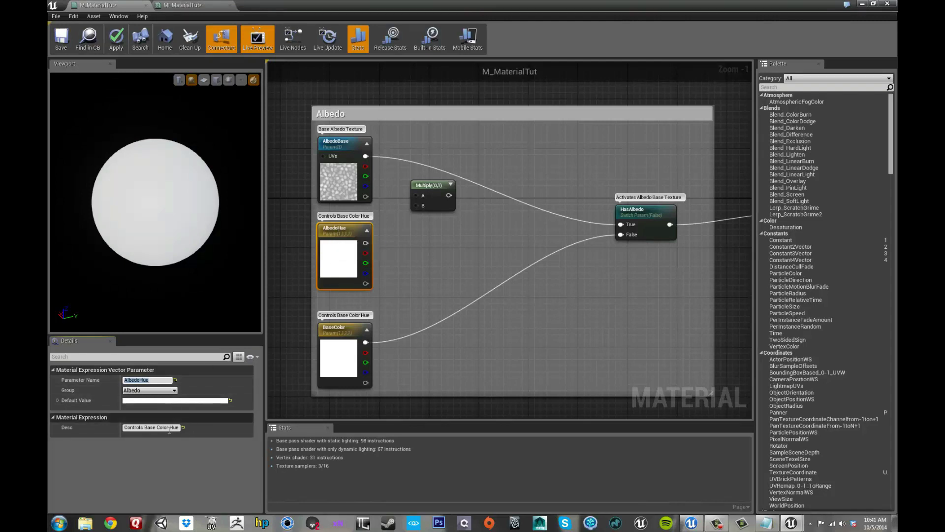
Change the AlbedoHue description to "Controls Albedo Texture Hue"
{"action": "double_click", "coordinate": [150, 427]}
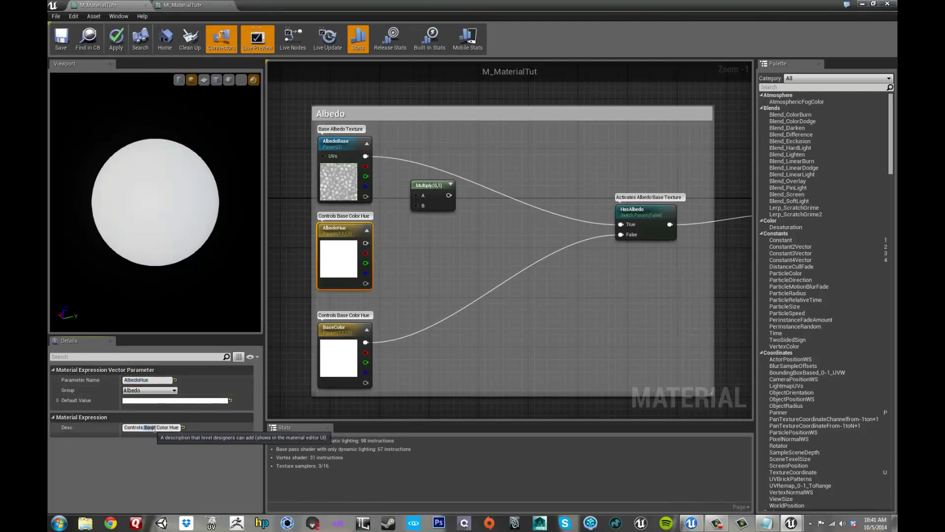
{"action": "left_click_drag", "start_coordinate": [161, 428], "coordinate": [169, 427]}
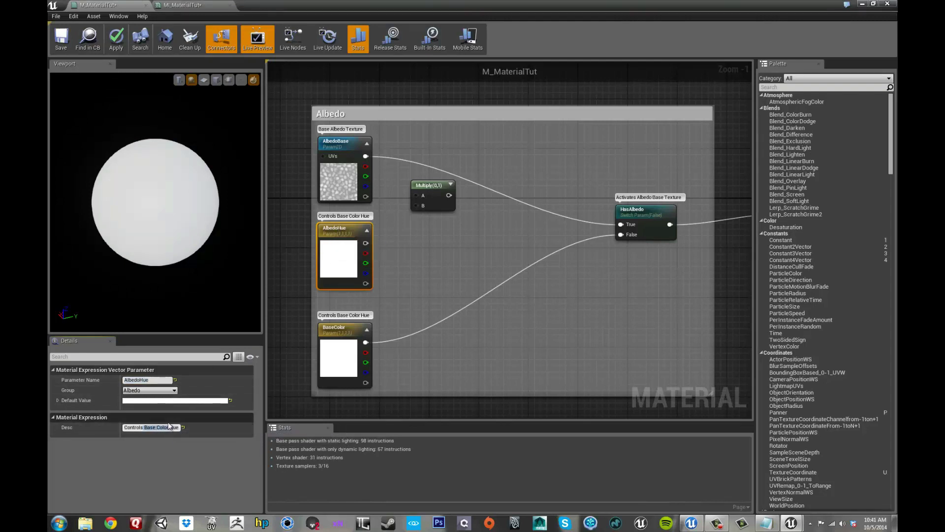
{"action": "type", "text": "Albedo Texture"}
{"action": "key", "text": "Right"}
{"action": "key", "text": "Right"}
{"action": "key", "text": "Right"}
{"action": "key", "text": "Return"}
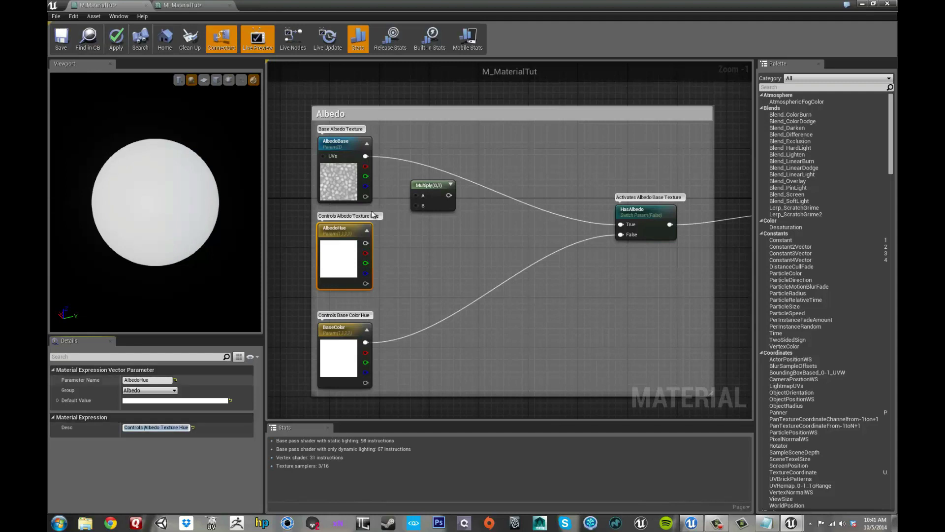
Feed HasAlbedo's True input from Multiply instead of AlbedoBase, and connect AlbedoBase to Multiply's A and AlbedoHue to its B
{"action": "right_click_drag", "start_coordinate": [429, 172], "coordinate": [435, 174]}
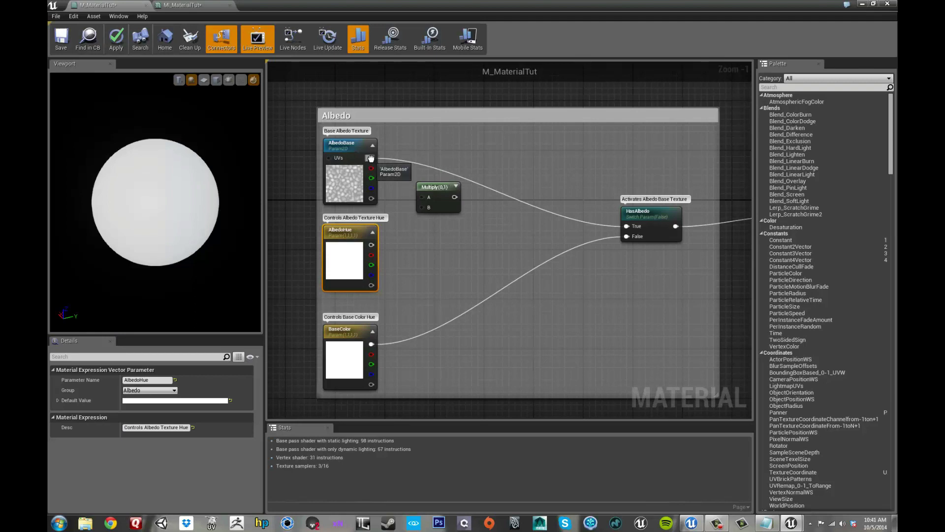
{"action": "left_click_drag", "start_coordinate": [371, 157], "coordinate": [456, 198], "text": "ctrl"}
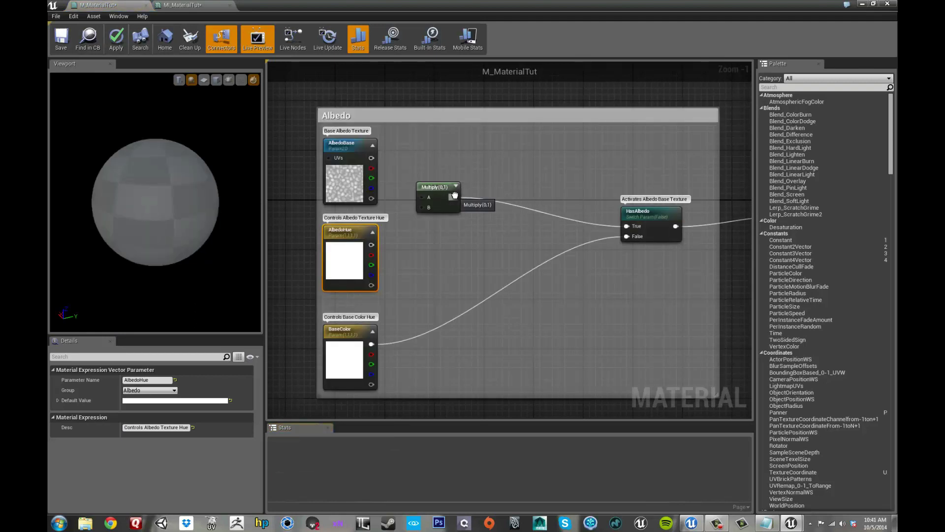
{"action": "left_click_drag", "start_coordinate": [372, 245], "coordinate": [422, 207]}
{"action": "left_click_drag", "start_coordinate": [371, 158], "coordinate": [421, 197]}
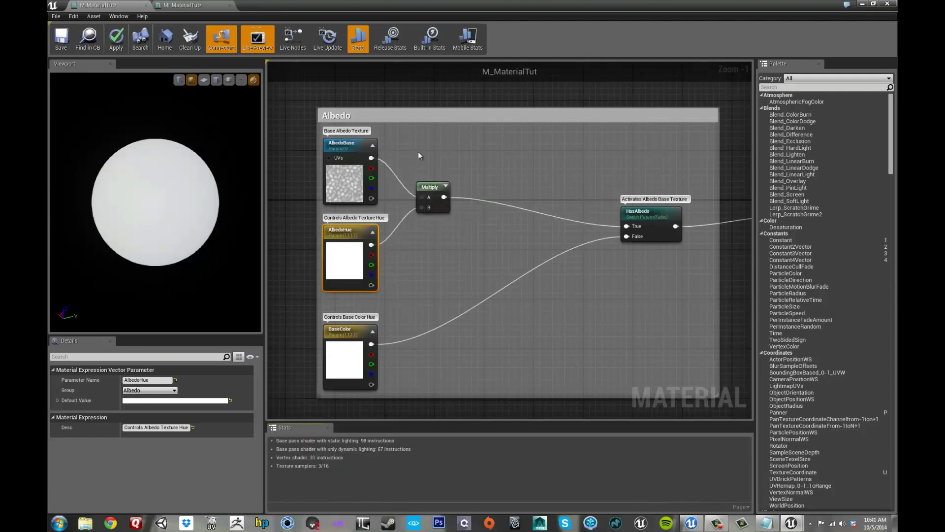
{"action": "right_click_drag", "start_coordinate": [420, 152], "coordinate": [428, 152]}
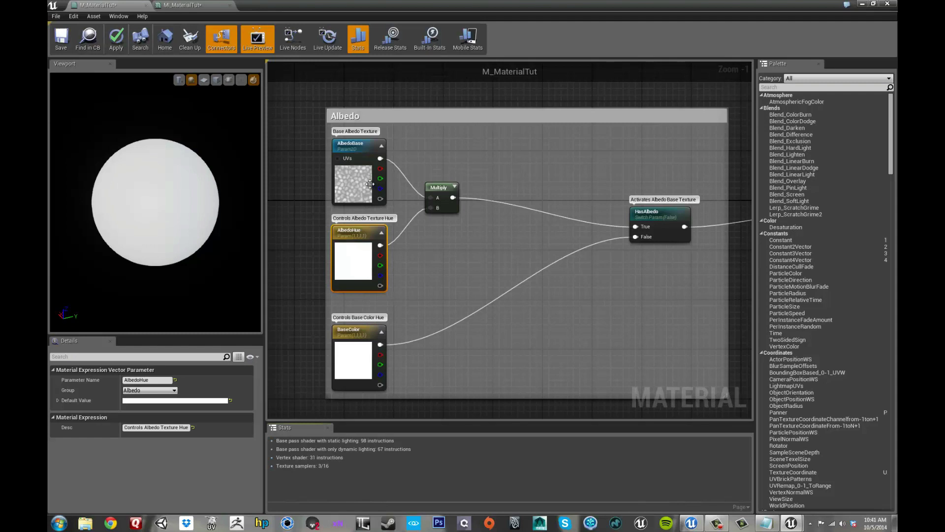
Enable HasAlbedo's default value to check the albedo texture branch on the preview sphere, and disable it again
{"action": "left_click", "coordinate": [655, 211]}
{"action": "right_click_drag", "start_coordinate": [541, 257], "coordinate": [446, 254]}
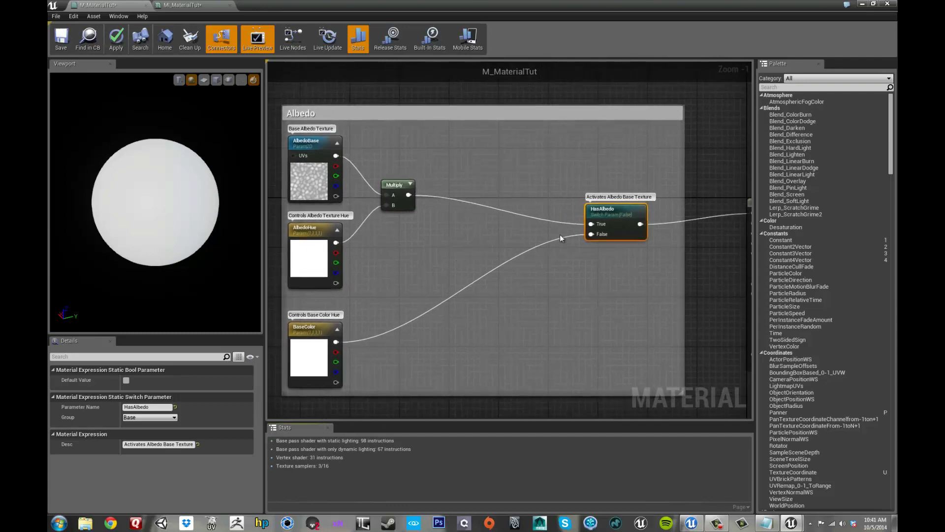
{"action": "left_click", "coordinate": [126, 380]}
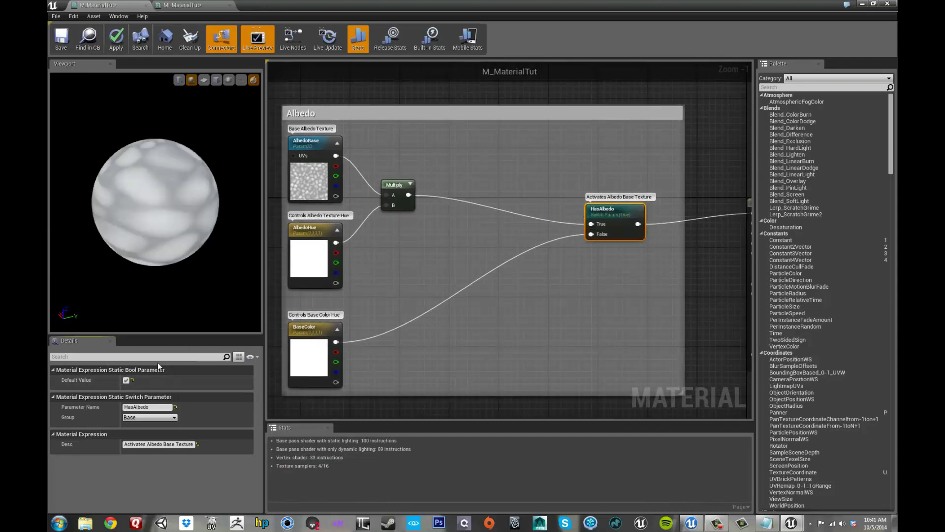
{"action": "left_click", "coordinate": [126, 380]}
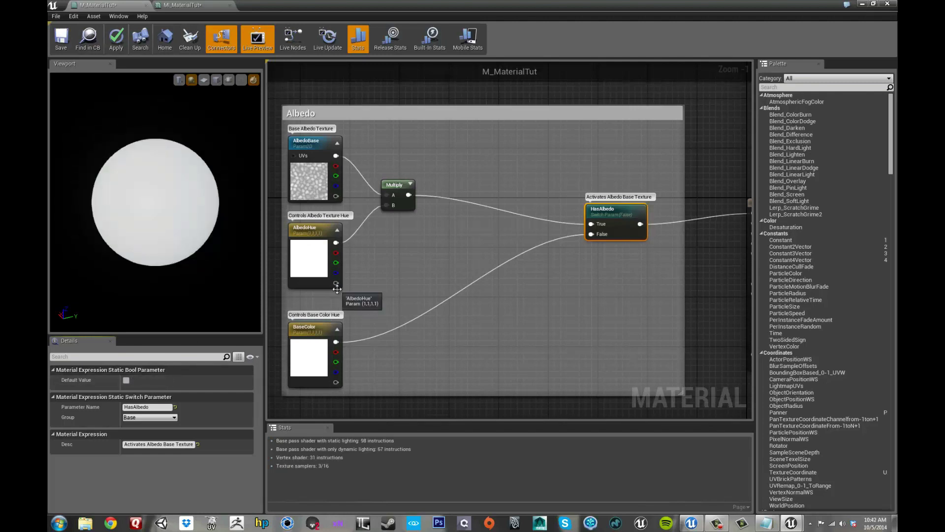
Expand the Multiply node's preview thumbnail and enable realtime preview for it
{"action": "right_click_drag", "start_coordinate": [400, 246], "coordinate": [434, 230]}
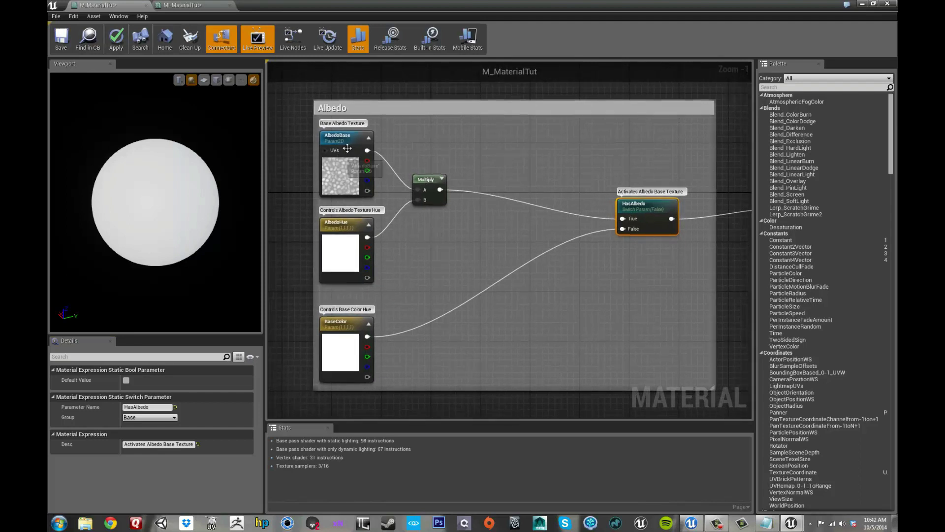
{"action": "left_click_drag", "start_coordinate": [423, 161], "coordinate": [330, 270]}
{"action": "scroll", "coordinate": [431, 246], "scroll_direction": "up", "scroll_amount": 1}
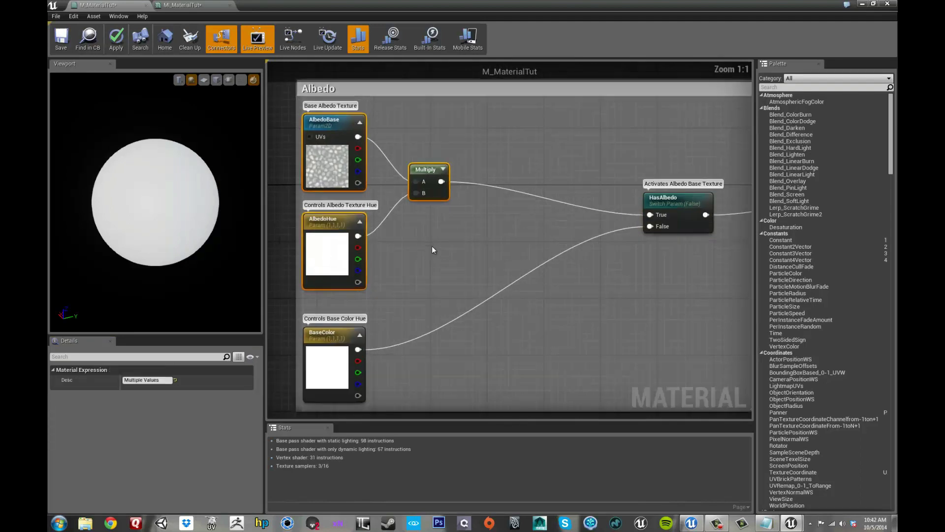
{"action": "right_click_drag", "start_coordinate": [427, 236], "coordinate": [436, 241]}
{"action": "left_click", "coordinate": [451, 174]}
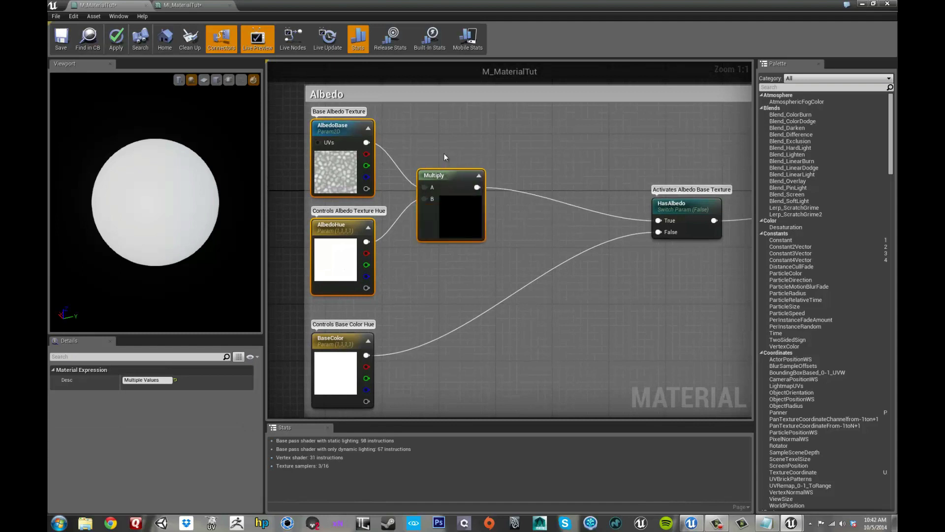
{"action": "left_click", "coordinate": [463, 153]}
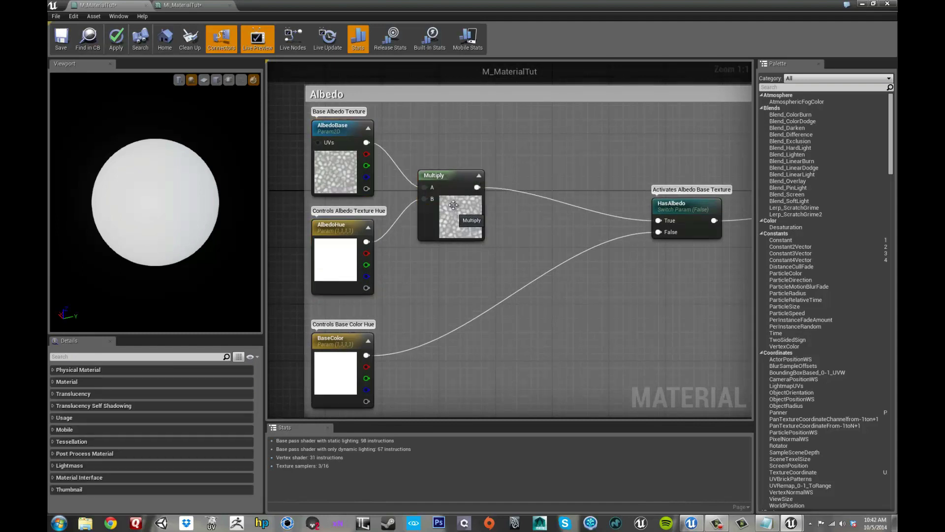
{"action": "right_click", "coordinate": [452, 184]}
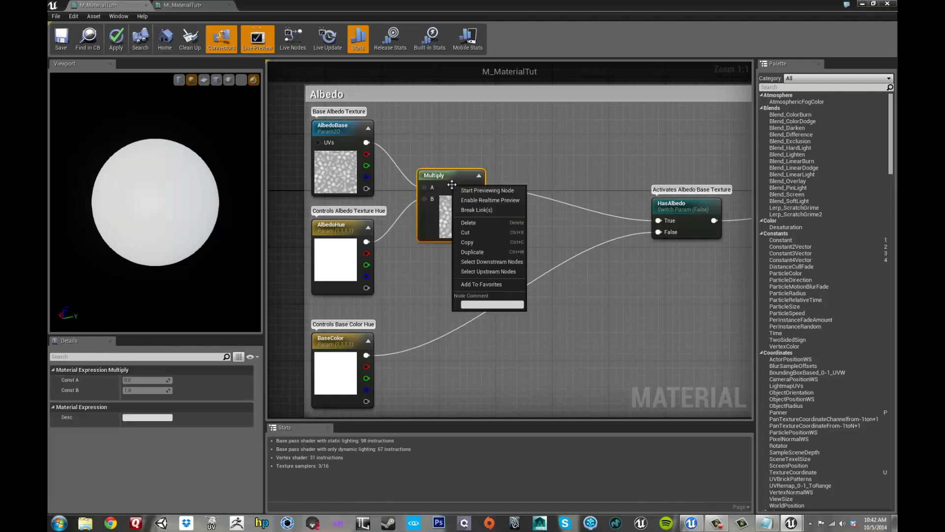
{"action": "left_click", "coordinate": [500, 200]}
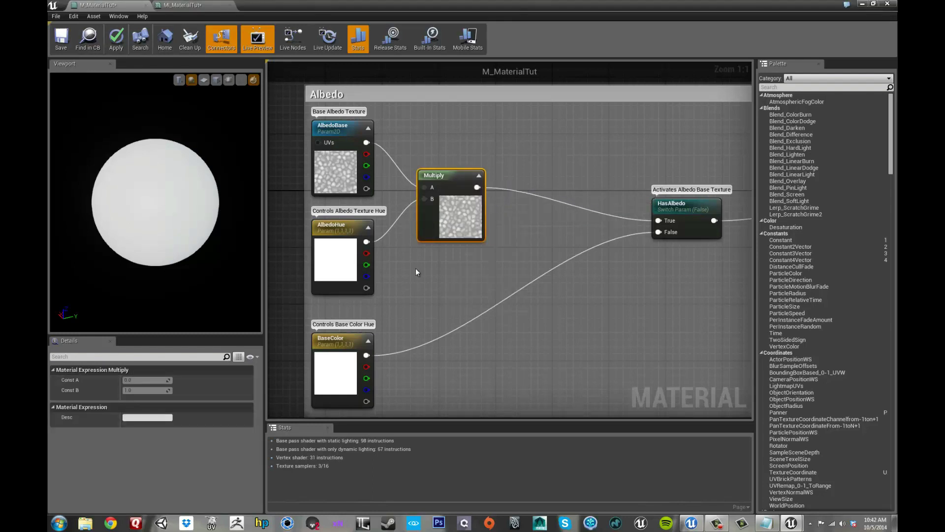
Set AlbedoHue's default color to red with R 1.0, G 0.014 and B 0.0
{"action": "left_click", "coordinate": [342, 253]}
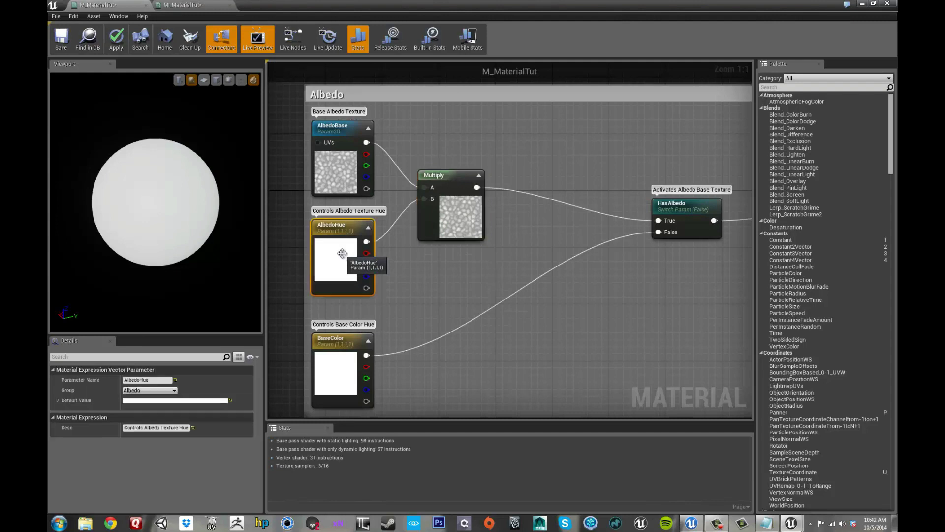
{"action": "double_click", "coordinate": [342, 253]}
{"action": "left_click_drag", "start_coordinate": [403, 314], "coordinate": [456, 329]}
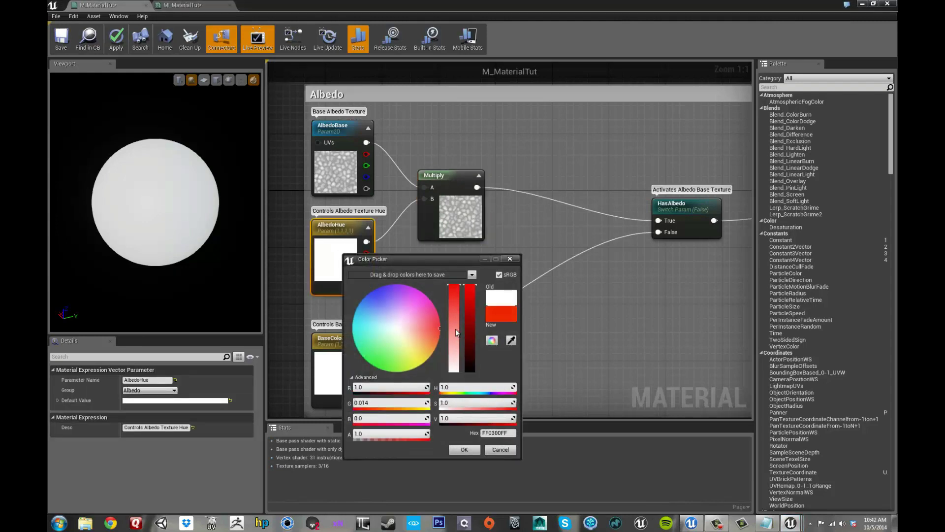
{"action": "left_click", "coordinate": [465, 449]}
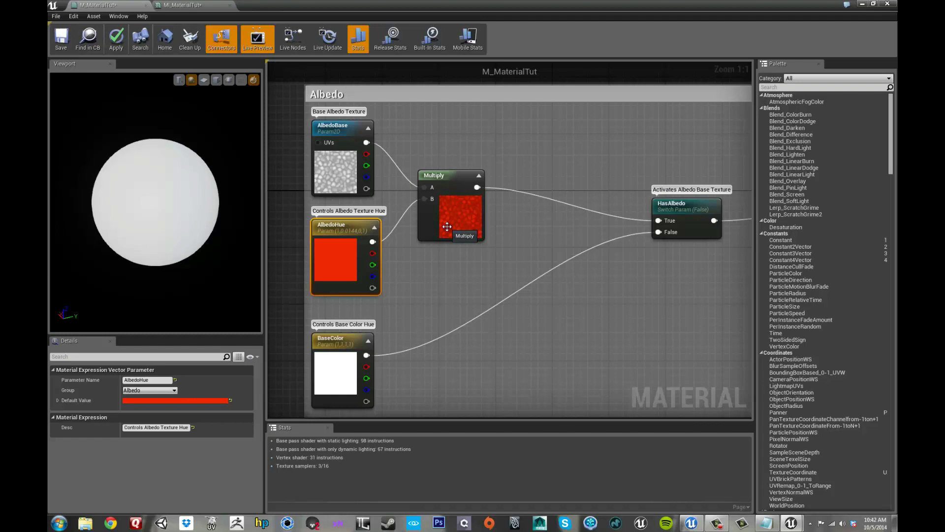
Preview the Multiply node's output on the viewport sphere and inspect the tinted texture from another angle
{"action": "left_click", "coordinate": [449, 177]}
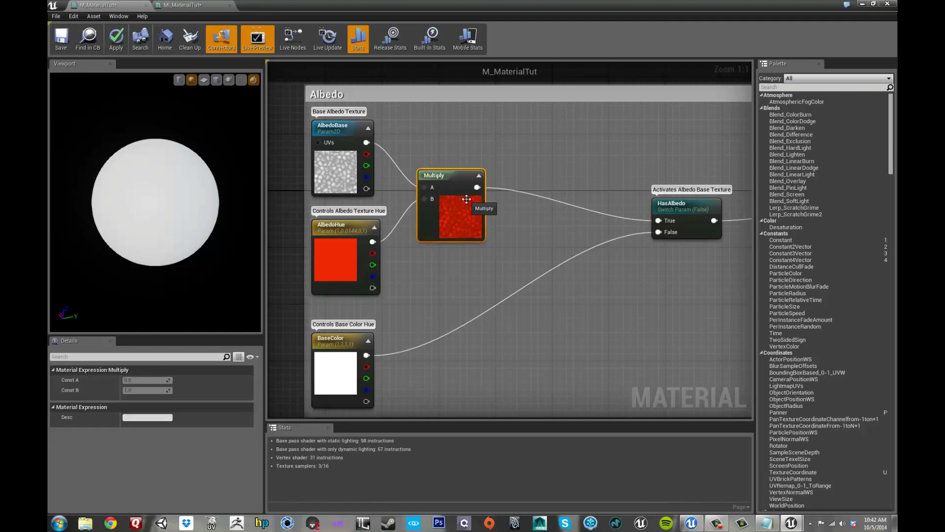
{"action": "right_click", "coordinate": [451, 176]}
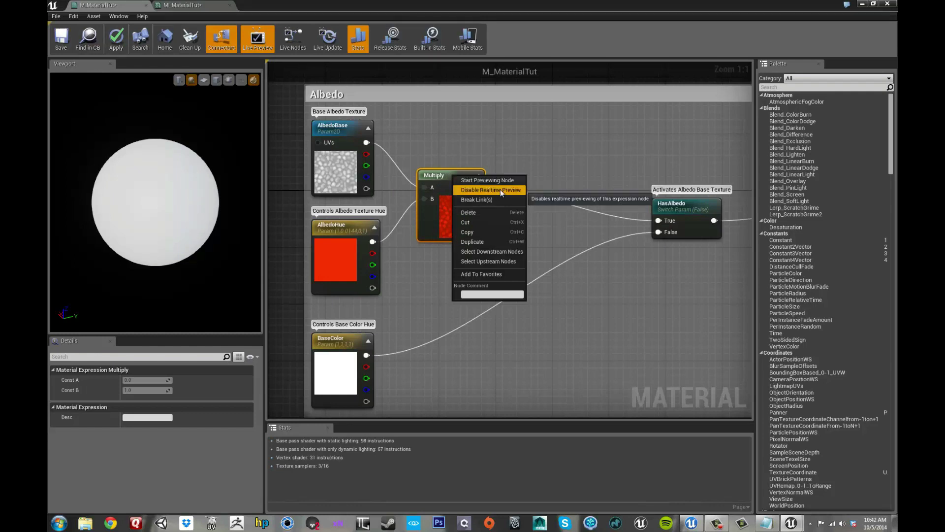
{"action": "left_click", "coordinate": [475, 183]}
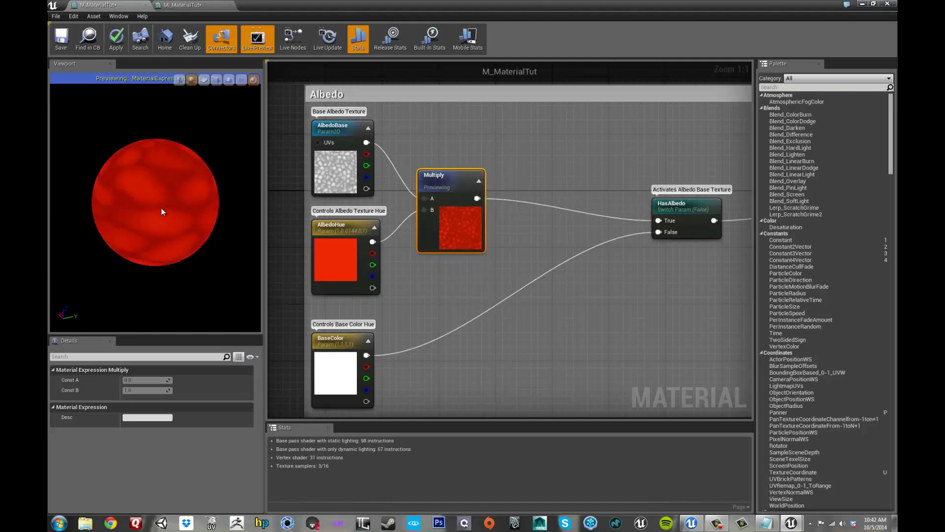
{"action": "right_click_drag", "start_coordinate": [544, 289], "coordinate": [517, 281]}
{"action": "right_click_drag", "start_coordinate": [376, 299], "coordinate": [415, 279]}
{"action": "left_click_drag", "start_coordinate": [168, 226], "coordinate": [202, 163]}
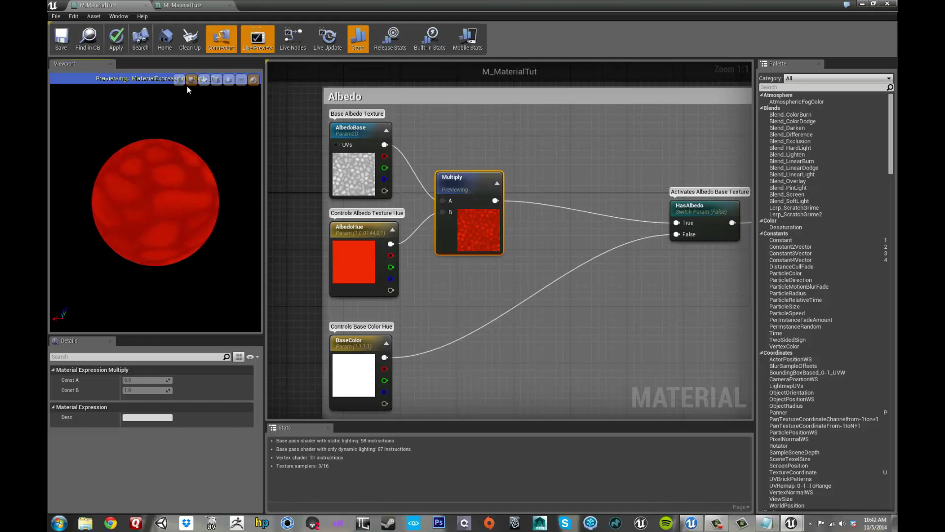
Show the preview on a plane and set AlbedoHue's default color to blue with R 0, G 0.231 and B 1
{"action": "left_click", "coordinate": [204, 79]}
{"action": "left_click_drag", "start_coordinate": [175, 205], "coordinate": [153, 218]}
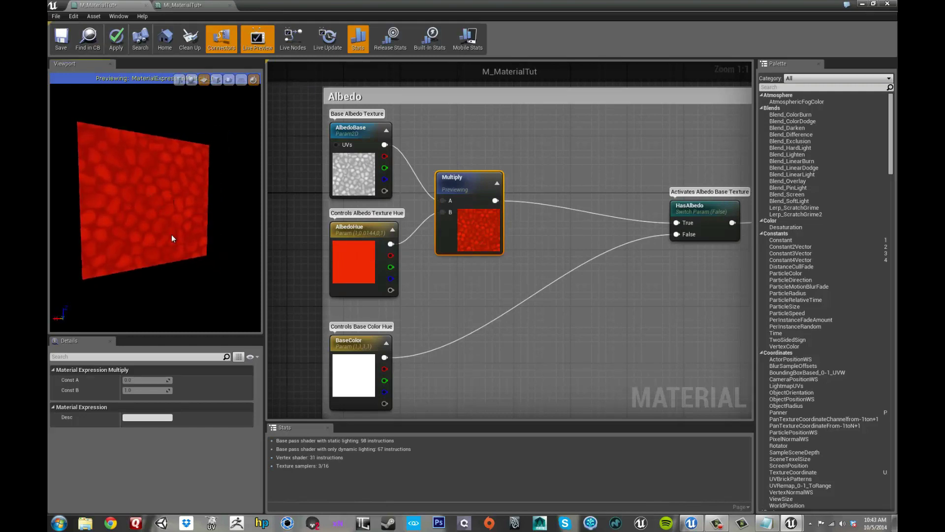
{"action": "double_click", "coordinate": [341, 267]}
{"action": "left_click_drag", "start_coordinate": [451, 405], "coordinate": [451, 410]}
{"action": "left_click", "coordinate": [463, 468]}
{"action": "mouse_move", "coordinate": [184, 236]}
{"action": "left_mouse_down"}
{"action": "mouse_move", "coordinate": [97, 223]}
{"action": "mouse_move", "coordinate": [163, 211]}
{"action": "mouse_move", "coordinate": [189, 217]}
{"action": "mouse_move", "coordinate": [196, 236]}
{"action": "mouse_move", "coordinate": [177, 241]}
{"action": "left_mouse_up"}
Stop previewing the Multiply node and apply the changes to M_MaterialTut
{"action": "left_click", "coordinate": [471, 182]}
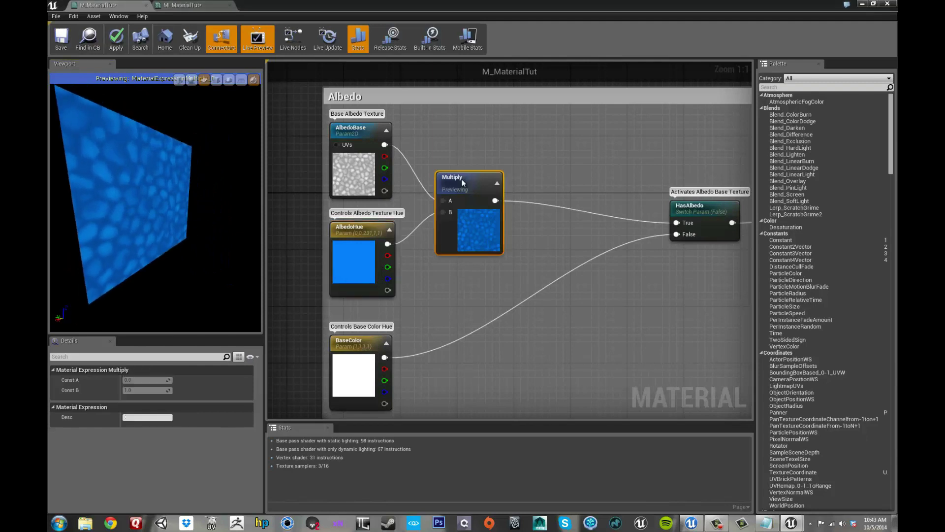
{"action": "right_click", "coordinate": [470, 182]}
{"action": "left_click", "coordinate": [498, 185]}
{"action": "scroll", "coordinate": [441, 164], "scroll_direction": "down", "scroll_amount": 3}
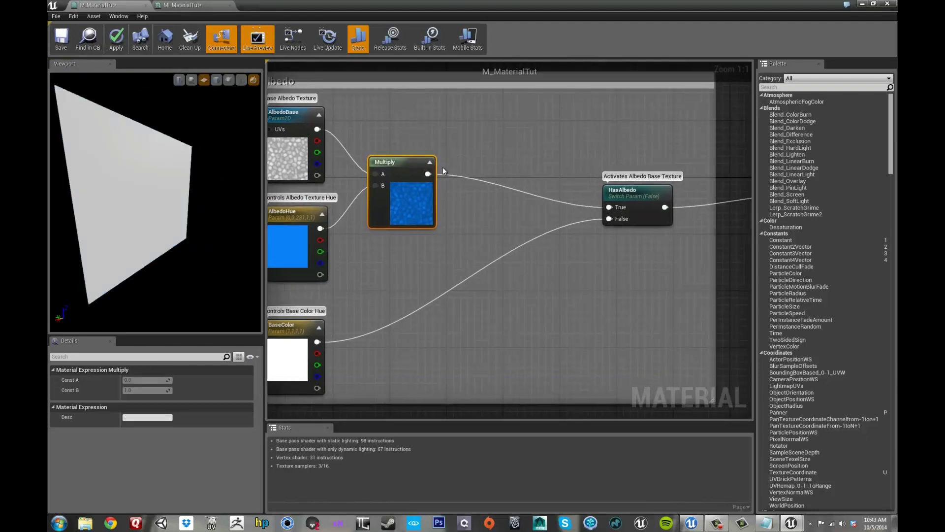
{"action": "right_click_drag", "start_coordinate": [398, 216], "coordinate": [124, 46]}
{"action": "left_click", "coordinate": [118, 42]}
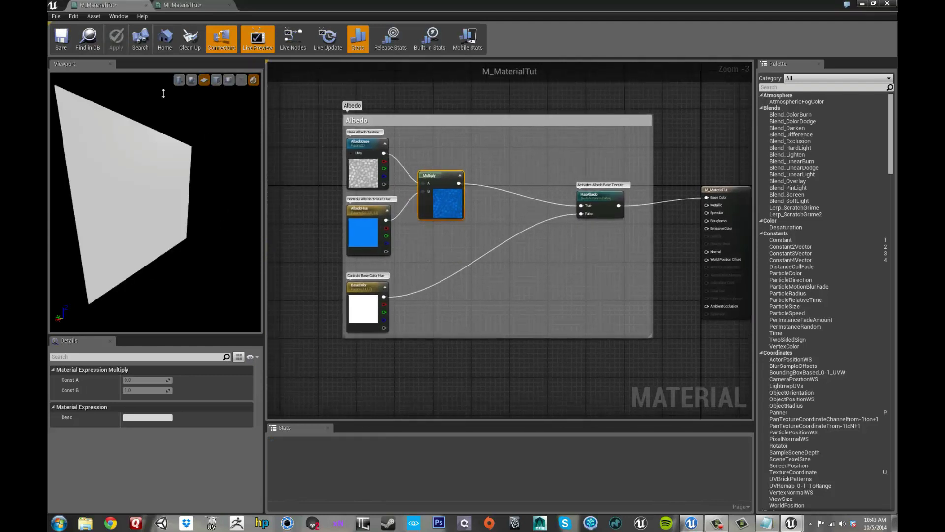
Bring up MI_MaterialTut in a window beside the level view and enable its AlbedoHue override
{"action": "left_click", "coordinate": [197, 6]}
{"action": "left_click_drag", "start_coordinate": [274, 6], "coordinate": [744, 38]}
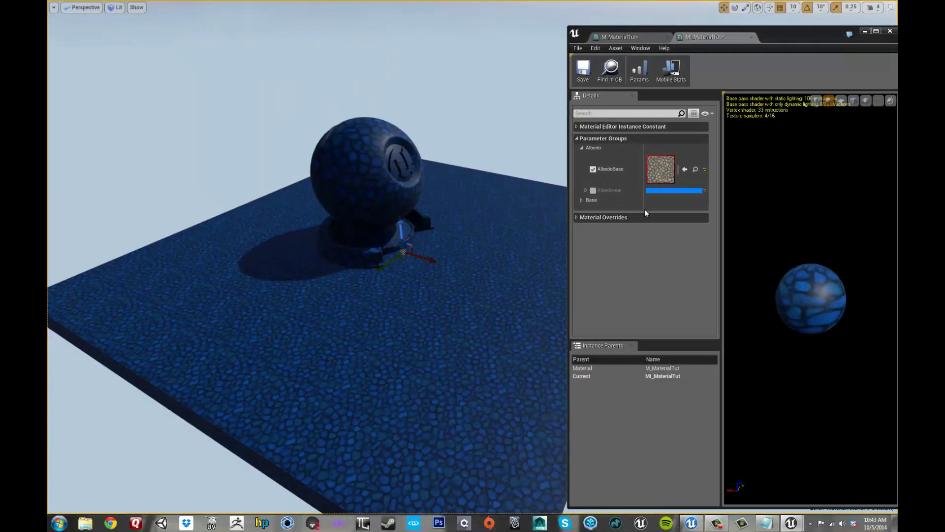
{"action": "left_click", "coordinate": [593, 190]}
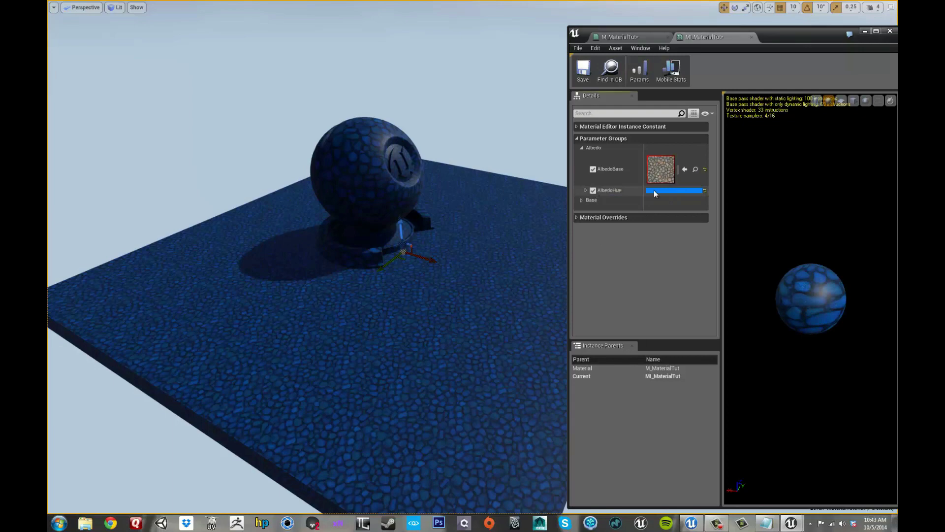
Set the instance's AlbedoHue to pale yellow with R 1.0, G 0.931 and B 0.696
{"action": "left_click", "coordinate": [662, 190]}
{"action": "left_click_drag", "start_coordinate": [734, 257], "coordinate": [712, 283]}
{"action": "left_click_drag", "start_coordinate": [773, 279], "coordinate": [772, 299]}
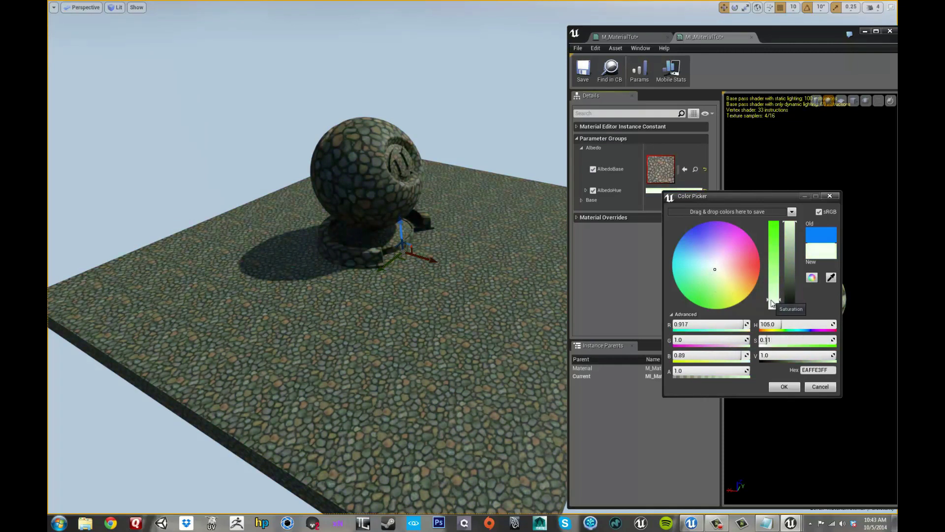
{"action": "left_click", "coordinate": [724, 274]}
{"action": "left_click", "coordinate": [725, 275]}
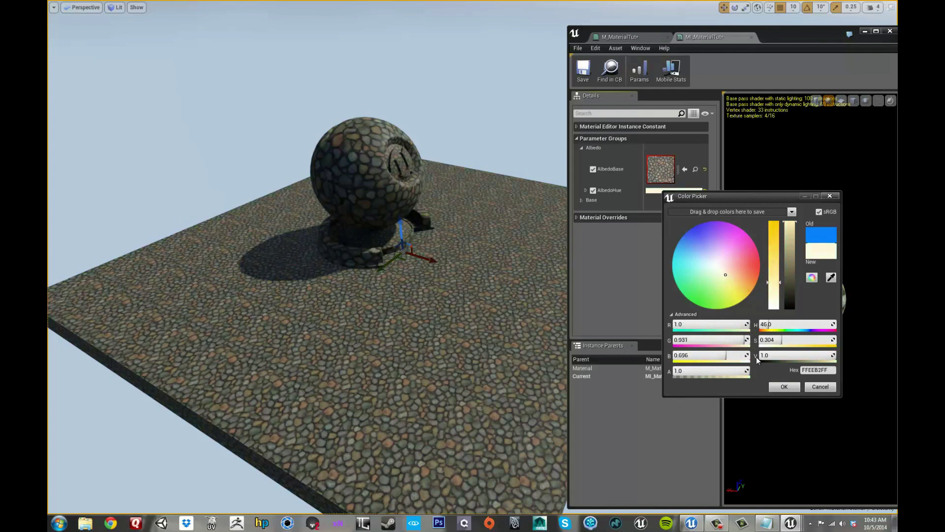
{"action": "left_click", "coordinate": [784, 387]}
Set AlbedoHue's default color in M_MaterialTut to white with R, G and B at 1.0, and apply the material
{"action": "left_click", "coordinate": [626, 37]}
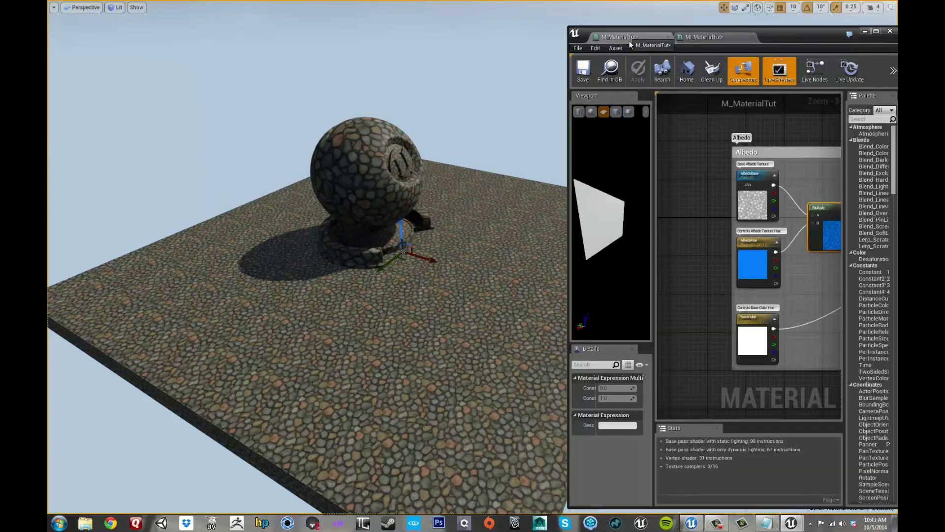
{"action": "right_click_drag", "start_coordinate": [716, 253], "coordinate": [702, 247]}
{"action": "left_click", "coordinate": [738, 266]}
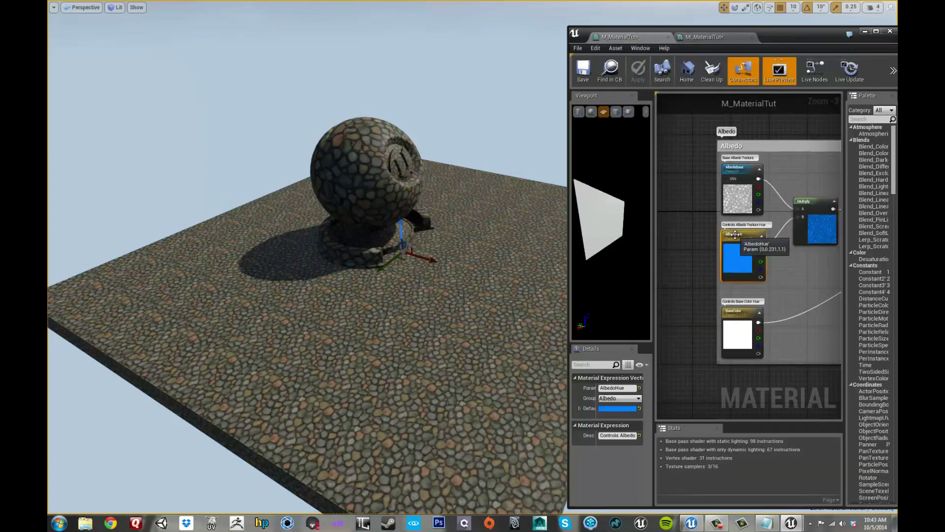
{"action": "double_click", "coordinate": [738, 269]}
{"action": "left_click", "coordinate": [775, 399]}
{"action": "type", "text": "1"}
{"action": "key", "text": "Tab"}
{"action": "type", "text": "1"}
{"action": "key", "text": "Tab"}
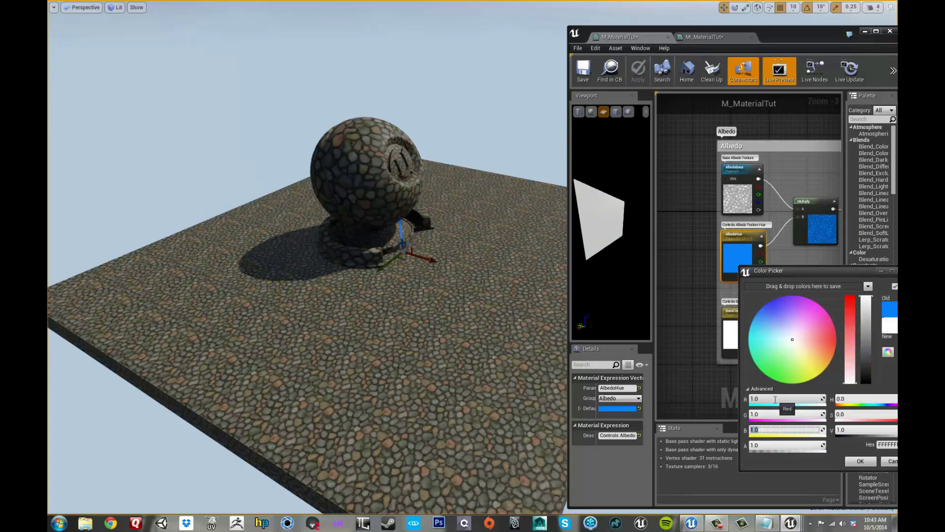
{"action": "left_click", "coordinate": [860, 461]}
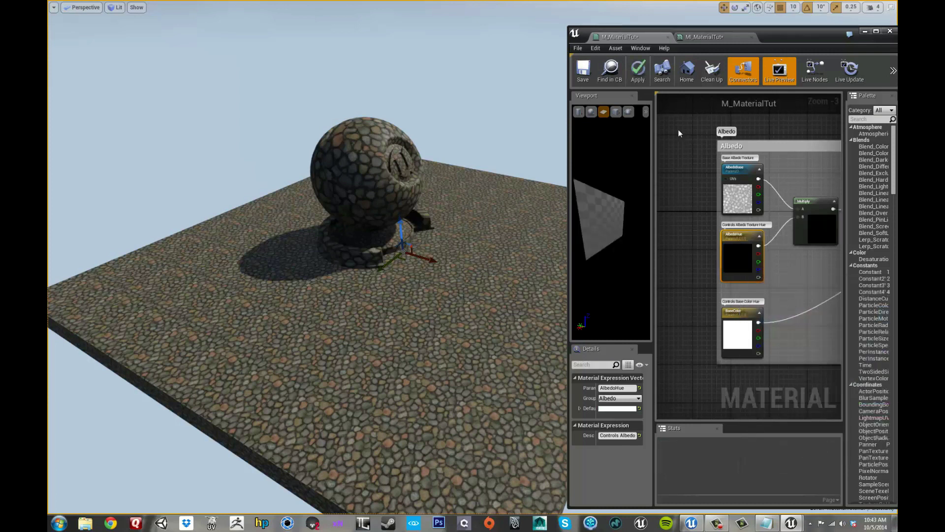
{"action": "left_click", "coordinate": [639, 73]}
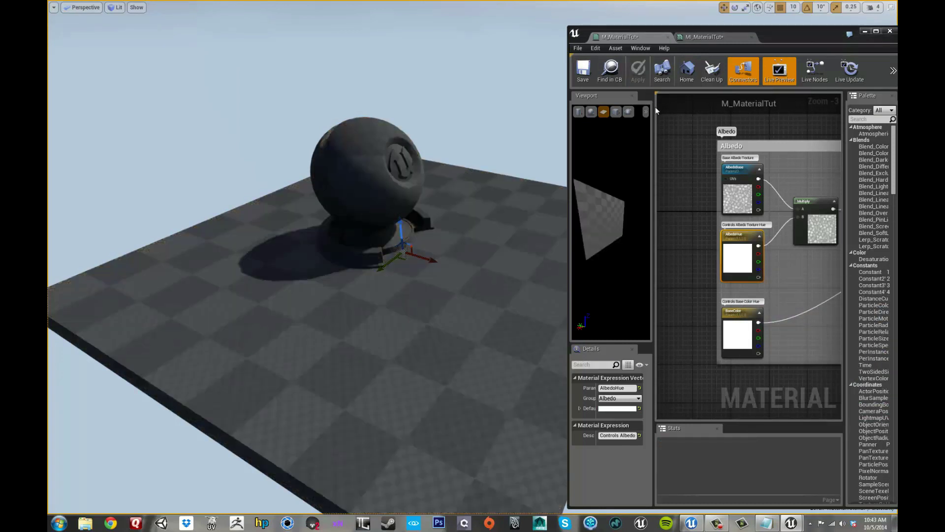
Reset AlbedoHue in MI_MaterialTut to the parent material's default color
{"action": "left_click", "coordinate": [698, 36]}
{"action": "left_click", "coordinate": [592, 169]}
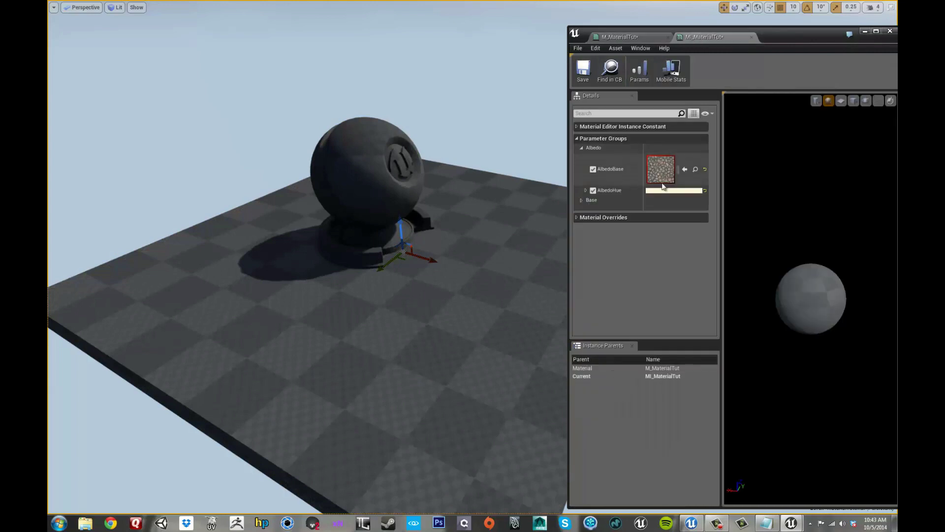
{"action": "left_click", "coordinate": [704, 191]}
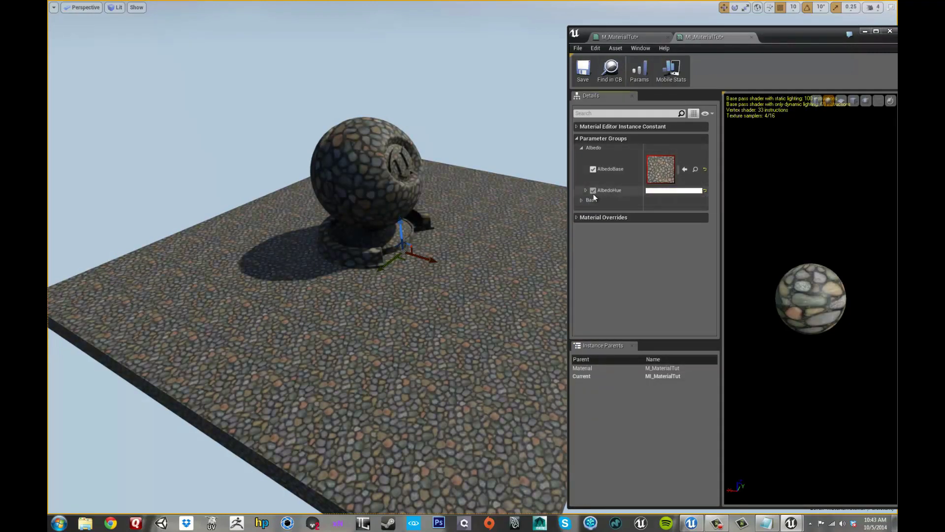
Try a pinkish red and a pale orange tint for the instance's AlbedoHue, and reset it to the default
{"action": "left_click", "coordinate": [668, 190]}
{"action": "left_click", "coordinate": [756, 259]}
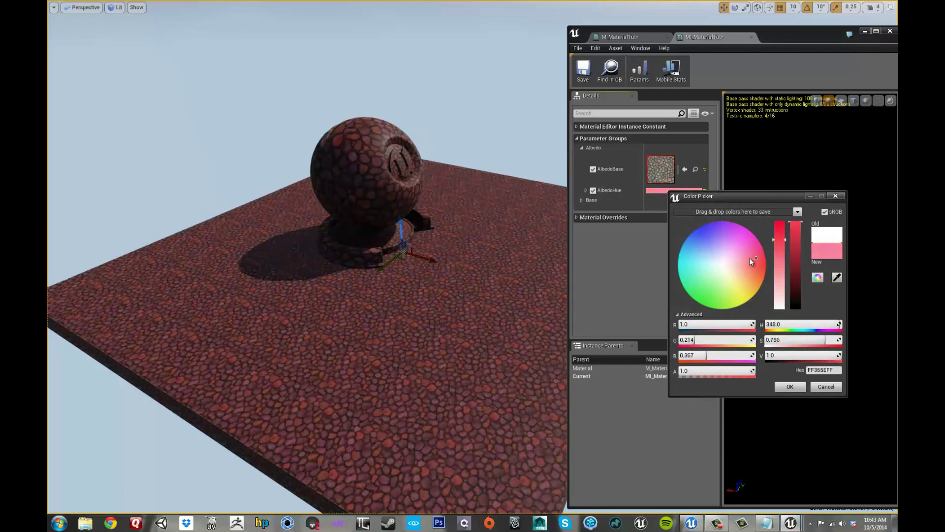
{"action": "left_click_drag", "start_coordinate": [754, 258], "coordinate": [732, 273]}
{"action": "left_click", "coordinate": [790, 387]}
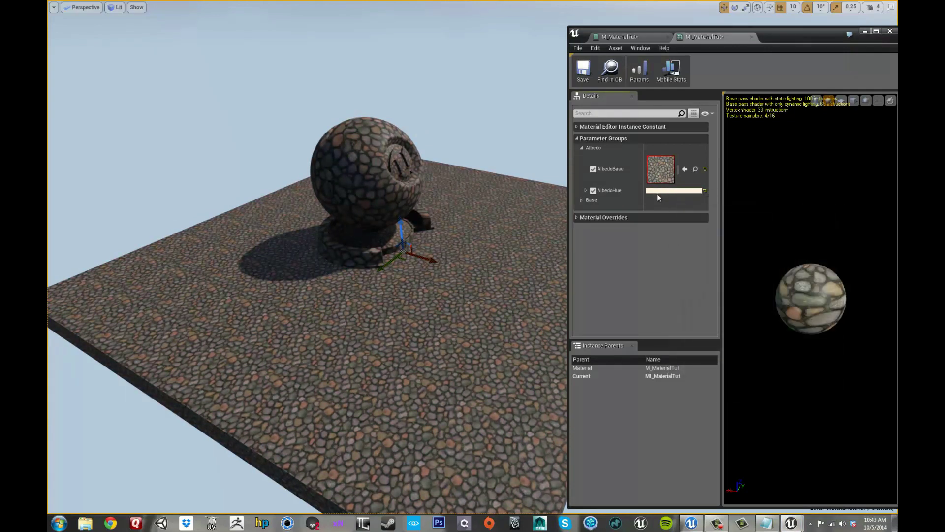
{"action": "left_click", "coordinate": [704, 190]}
Set the instance's AlbedoHue to light pink with R 1.0, G 0.716 and B 0.678, and inspect the tinted stones in the level
{"action": "left_click", "coordinate": [688, 190]}
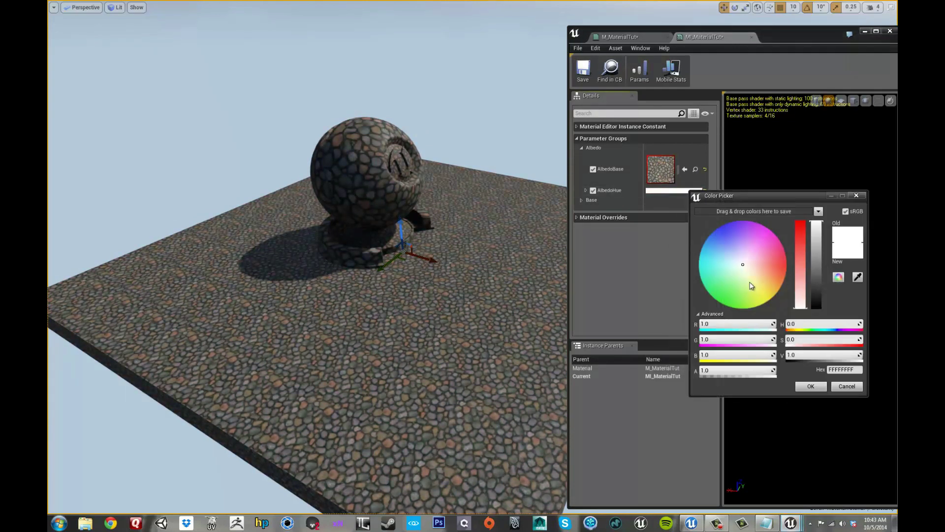
{"action": "left_click_drag", "start_coordinate": [751, 265], "coordinate": [757, 267]}
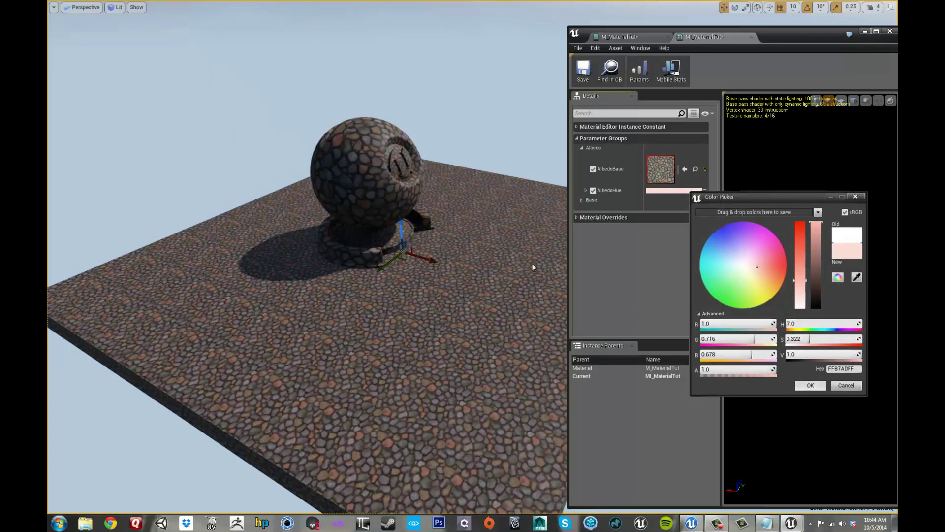
{"action": "left_click", "coordinate": [363, 205]}
{"action": "left_click_drag", "start_coordinate": [300, 223], "coordinate": [302, 251]}
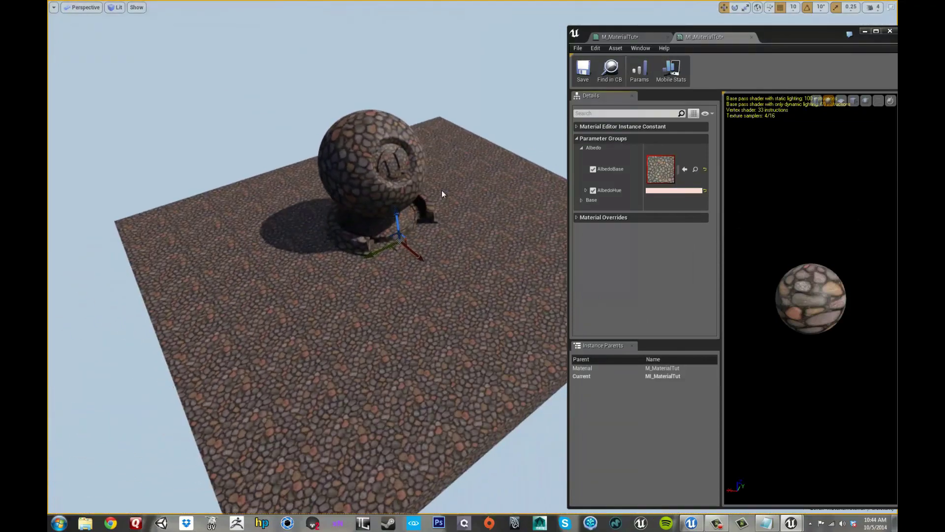
{"action": "scroll", "coordinate": [447, 196], "scroll_direction": "up", "scroll_amount": 3}
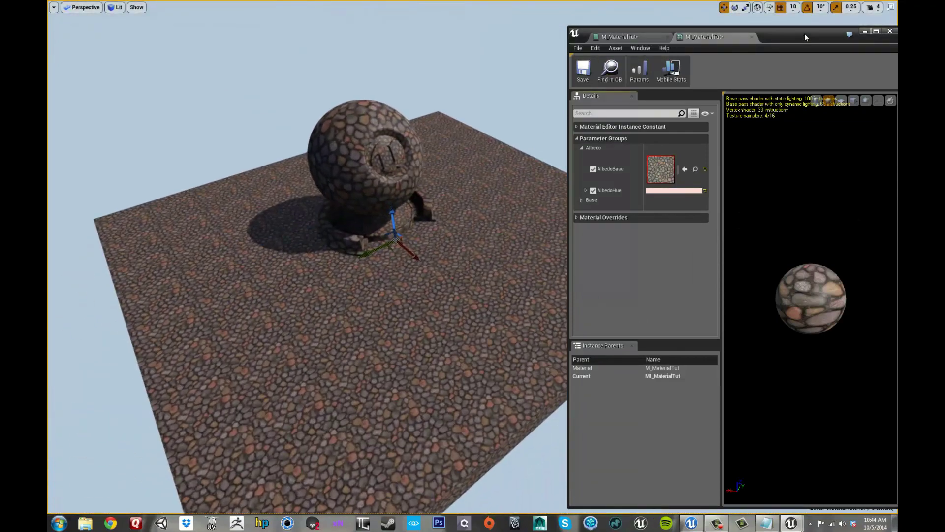
Return to M_MaterialTut in the maximized editor and move the HasAlbedo node farther from the Multiply node
{"action": "double_click", "coordinate": [805, 38]}
{"action": "left_click", "coordinate": [113, 6]}
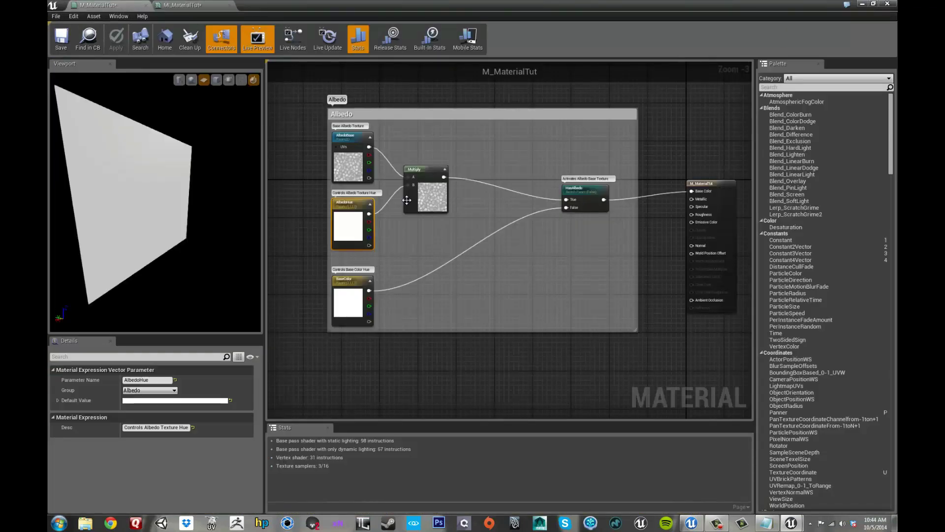
{"action": "right_click_drag", "start_coordinate": [444, 218], "coordinate": [481, 224]}
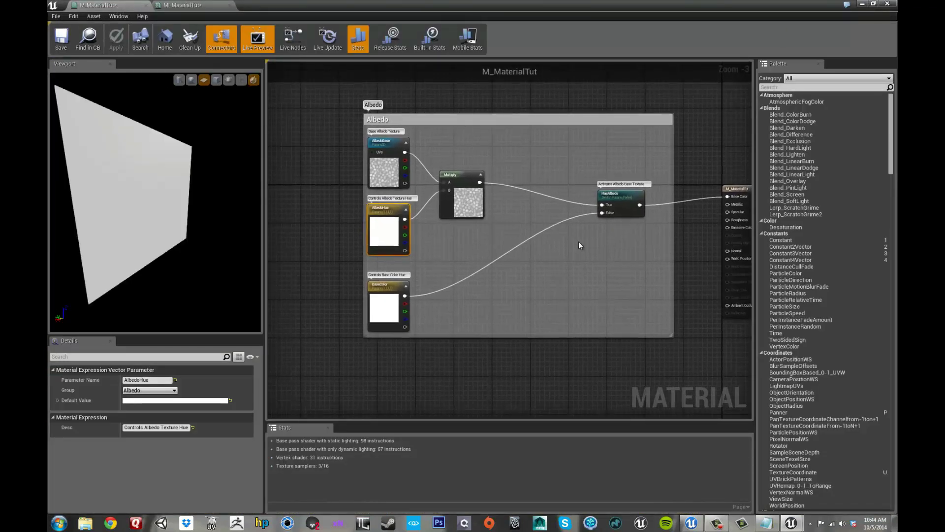
{"action": "left_click_drag", "start_coordinate": [615, 194], "coordinate": [635, 214]}
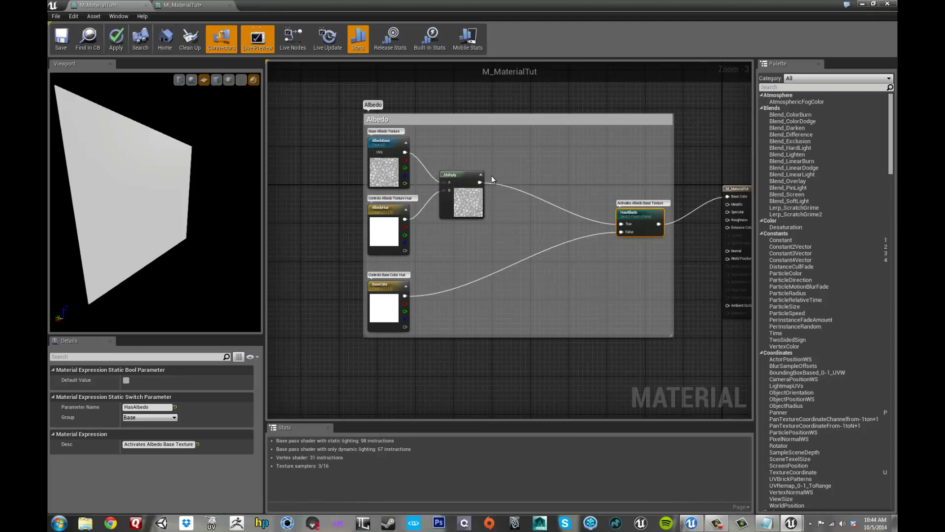
{"action": "right_click_drag", "start_coordinate": [499, 165], "coordinate": [501, 160]}
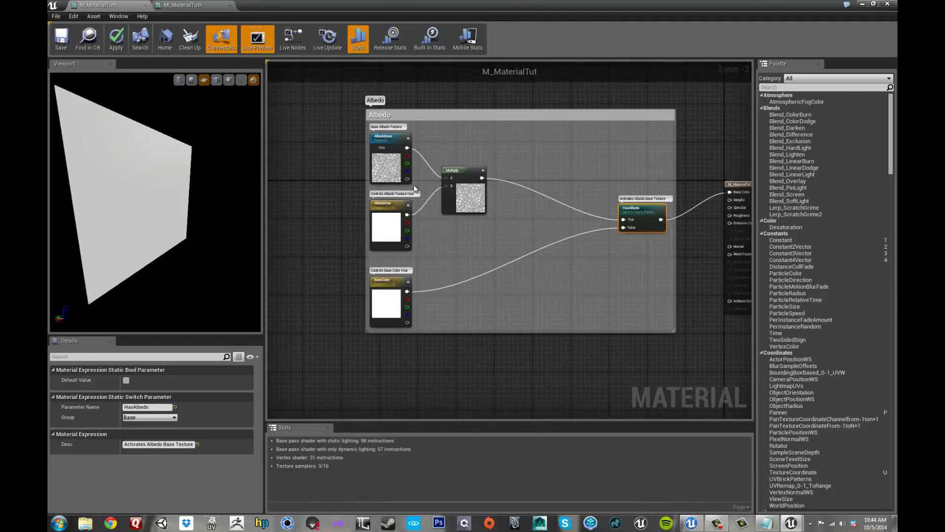
Add a Desaturation node between the Multiply node and HasAlbedo
{"action": "right_click", "coordinate": [515, 154]}
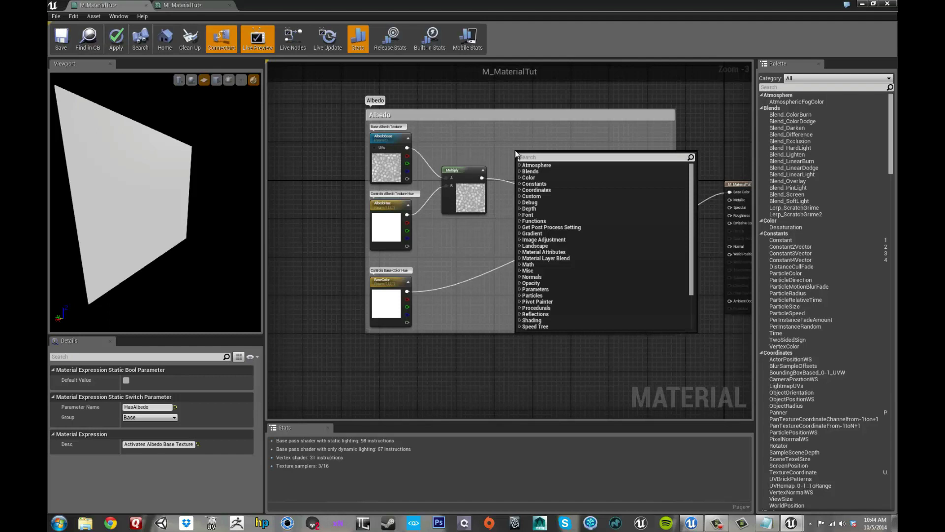
{"action": "type", "text": "des"}
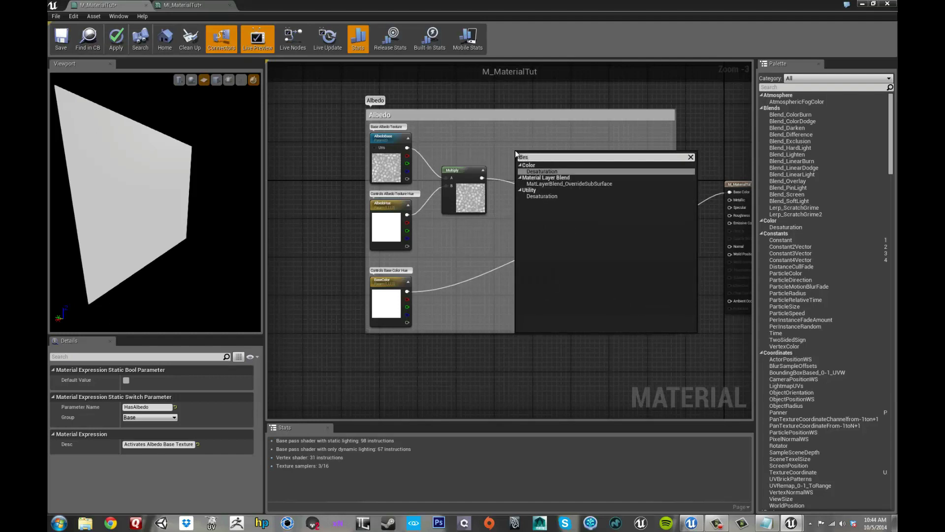
{"action": "key", "text": "Return"}
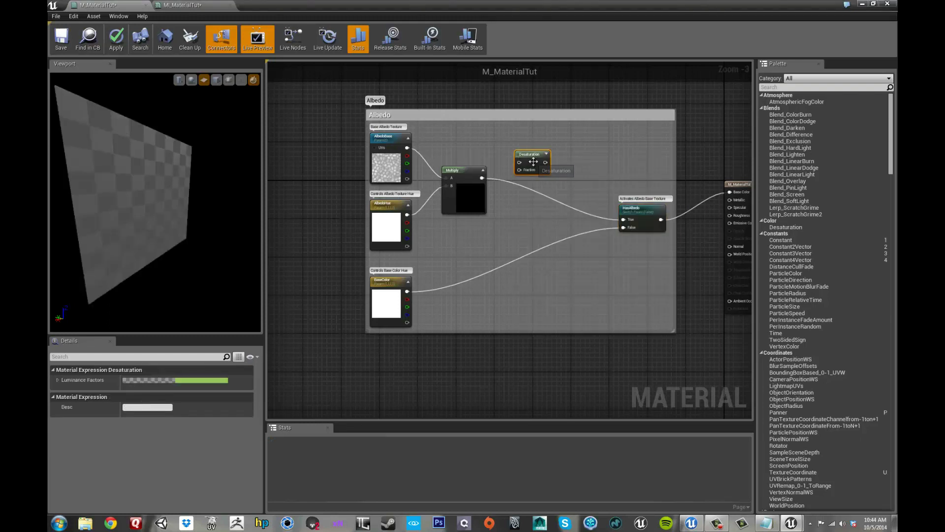
{"action": "scroll", "coordinate": [525, 171], "scroll_direction": "up", "scroll_amount": 4}
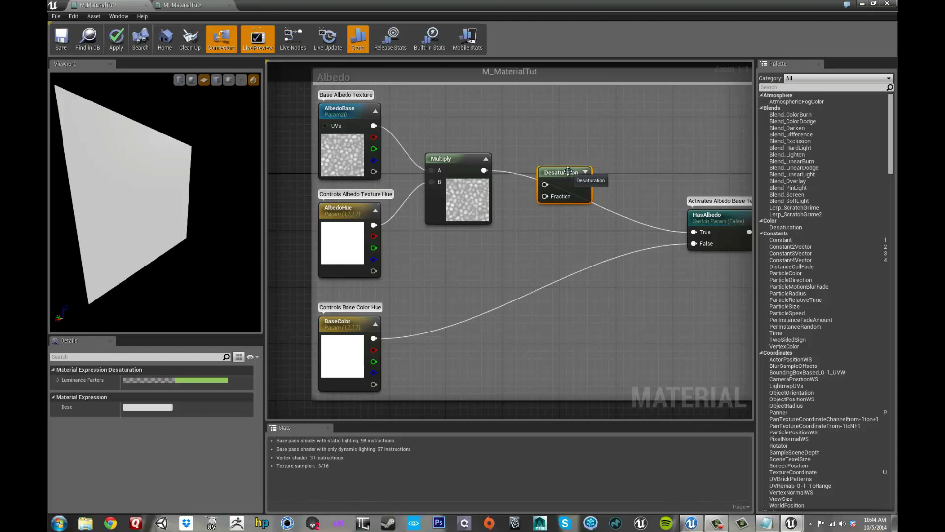
{"action": "left_click_drag", "start_coordinate": [568, 171], "coordinate": [575, 164]}
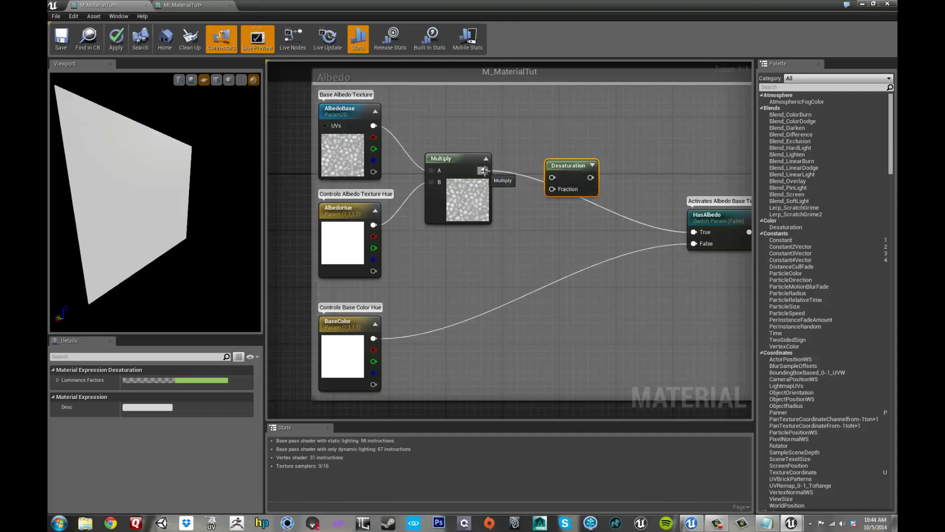
Route the Multiply output through the Desaturation node into HasAlbedo's True input, and align the Desaturation node between them
{"action": "left_click_drag", "start_coordinate": [484, 171], "coordinate": [592, 177], "text": "ctrl"}
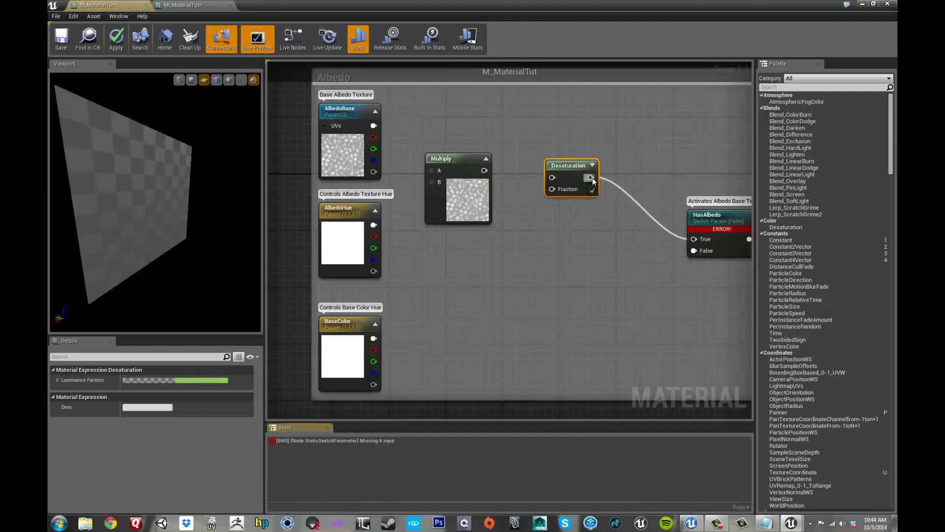
{"action": "left_click_drag", "start_coordinate": [484, 171], "coordinate": [582, 163]}
{"action": "right_click_drag", "start_coordinate": [582, 164], "coordinate": [591, 159]}
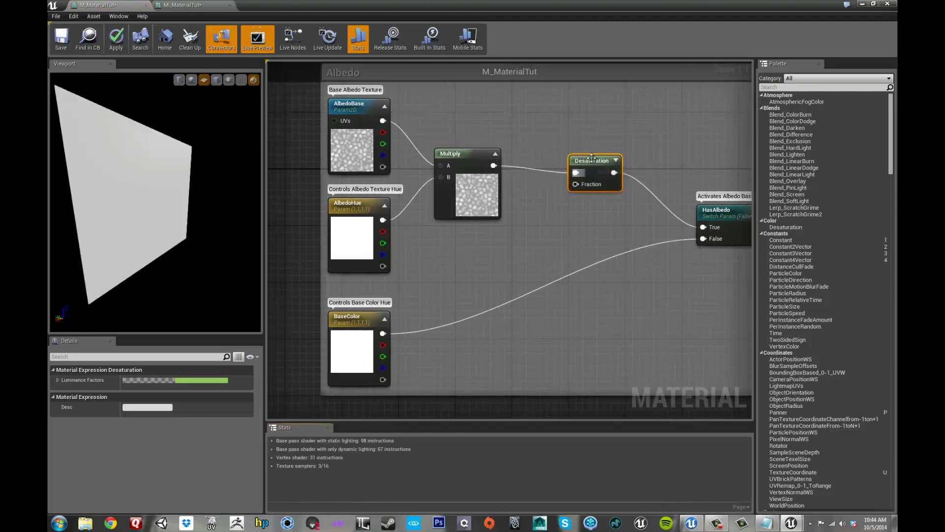
{"action": "left_click_drag", "start_coordinate": [596, 161], "coordinate": [596, 168]}
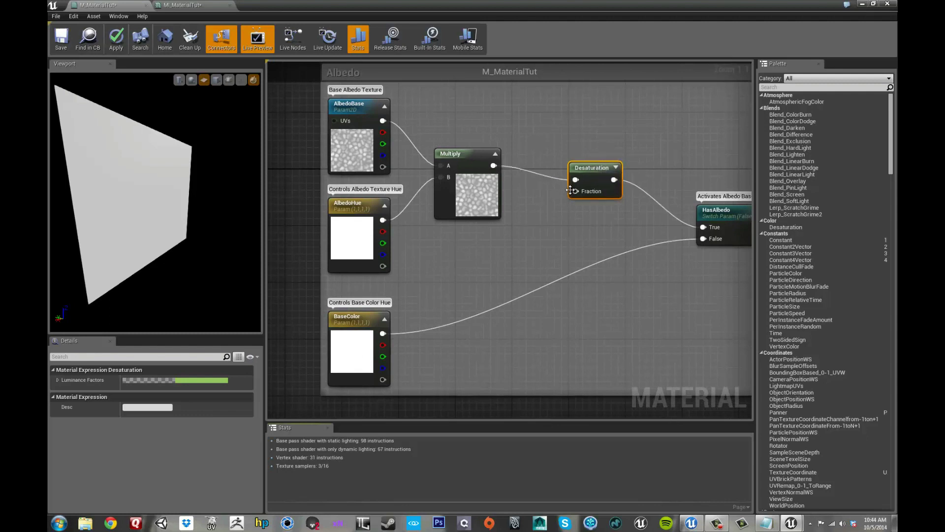
Preview the Desaturation node on the viewport plane, angle the plane toward the camera, and nudge the node closer to HasAlbedo
{"action": "right_click_drag", "start_coordinate": [599, 210], "coordinate": [574, 213]}
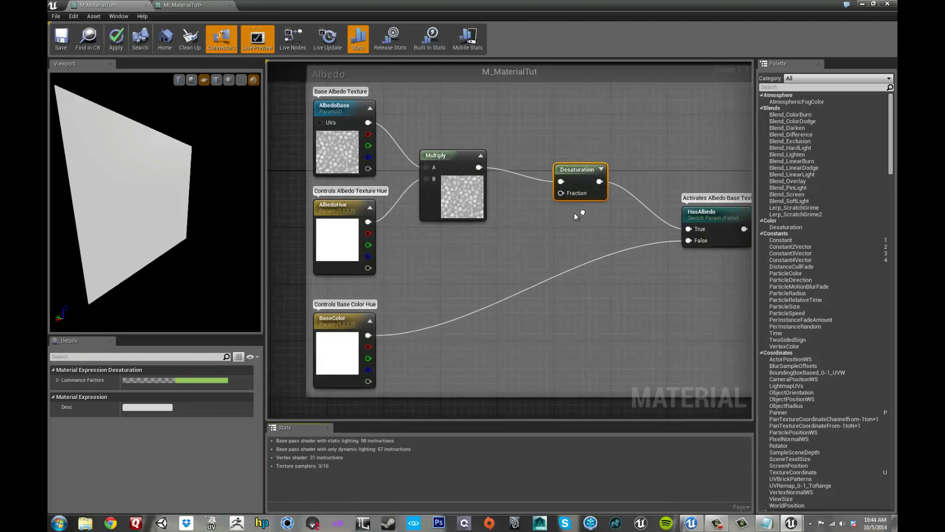
{"action": "right_click", "coordinate": [571, 172]}
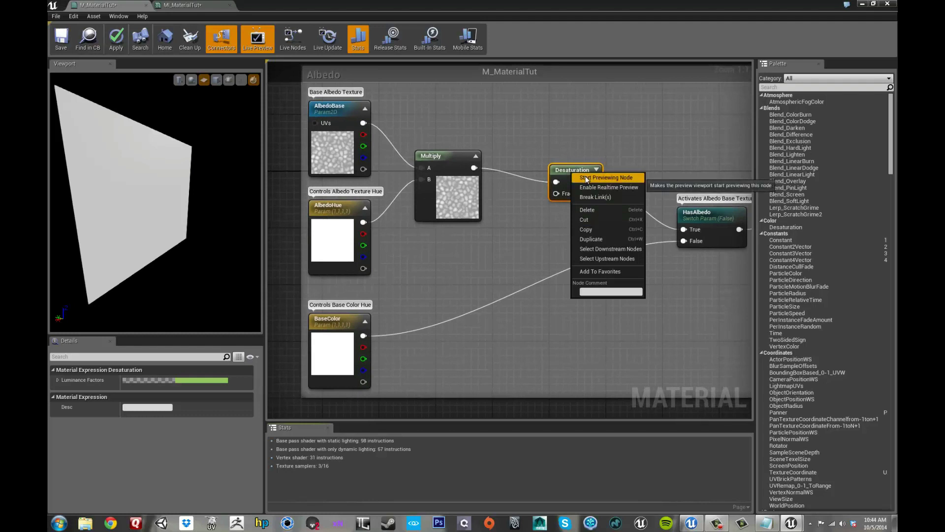
{"action": "left_click", "coordinate": [583, 178]}
{"action": "left_click_drag", "start_coordinate": [188, 191], "coordinate": [134, 175]}
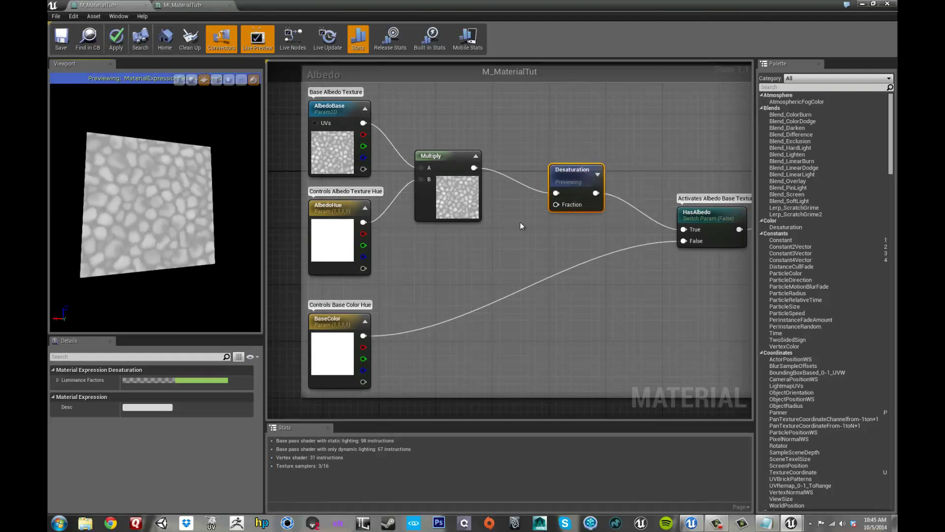
{"action": "left_click_drag", "start_coordinate": [567, 173], "coordinate": [574, 173]}
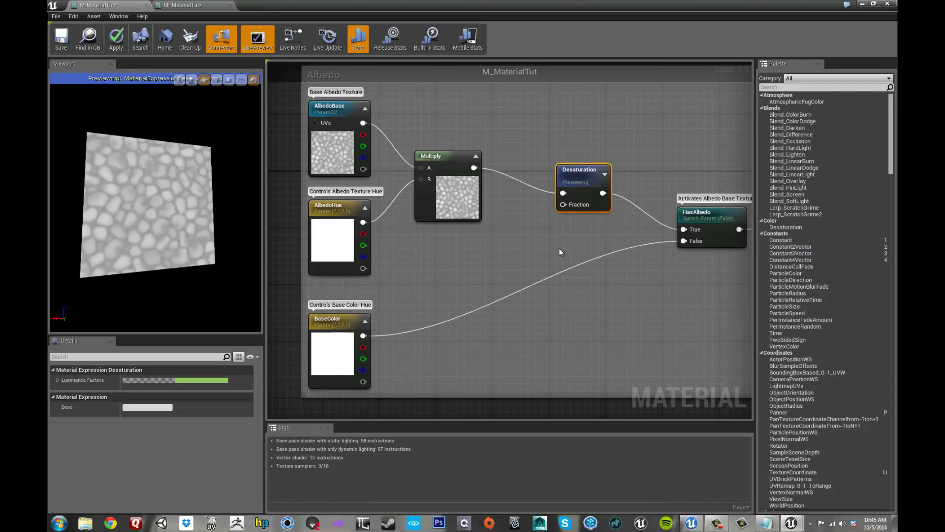
{"action": "right_click_drag", "start_coordinate": [558, 250], "coordinate": [566, 248]}
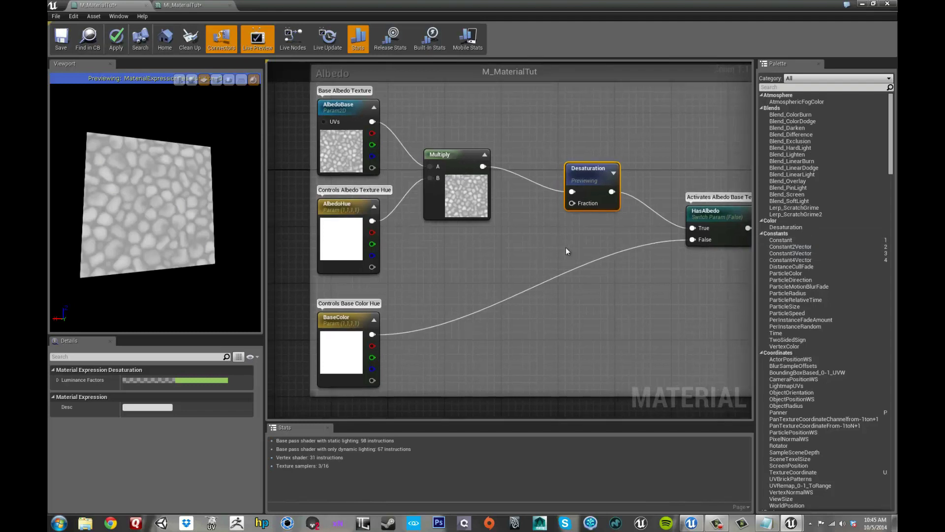
Add a scalar parameter named AlbedoSaturation below the Desaturation node
{"action": "left_click", "coordinate": [527, 225]}
{"action": "type", "text": "sssssssssssssssss"}
{"action": "key", "text": "BackSpace"}
{"action": "key", "text": "BackSpace"}
{"action": "key", "text": "BackSpace"}
{"action": "key", "text": "BackSpace"}
{"action": "key", "text": "BackSpace"}
{"action": "key", "text": "BackSpace"}
{"action": "key", "text": "BackSpace"}
{"action": "key", "text": "BackSpace"}
{"action": "key", "text": "BackSpace"}
{"action": "key", "text": "BackSpace"}
{"action": "key", "text": "BackSpace"}
{"action": "key", "text": "BackSpace"}
{"action": "key", "text": "BackSpace"}
{"action": "key", "text": "BackSpace"}
{"action": "key", "text": "BackSpace"}
{"action": "key", "text": "BackSpace"}
{"action": "key", "text": "BackSpace"}
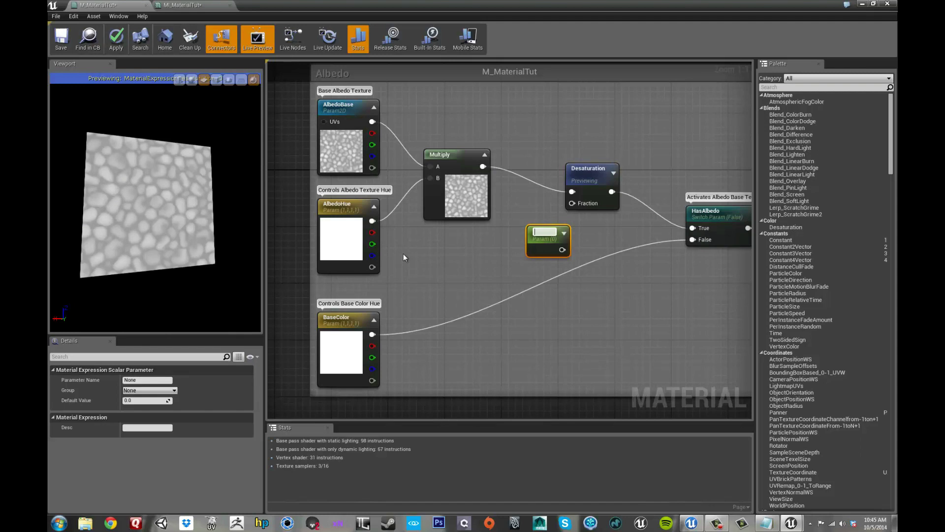
{"action": "type", "text": "AlbedoSaturation"}
{"action": "key", "text": "Return"}
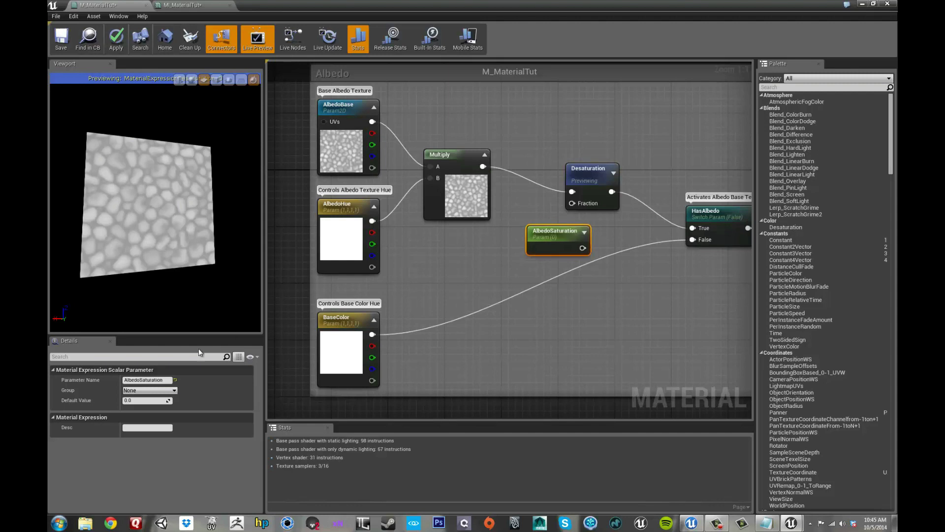
Assign AlbedoSaturation to the Albedo group and give it the description "Albdeo Texture Saturation"
{"action": "left_click", "coordinate": [175, 391]}
{"action": "left_click", "coordinate": [160, 403]}
{"action": "left_click", "coordinate": [148, 427]}
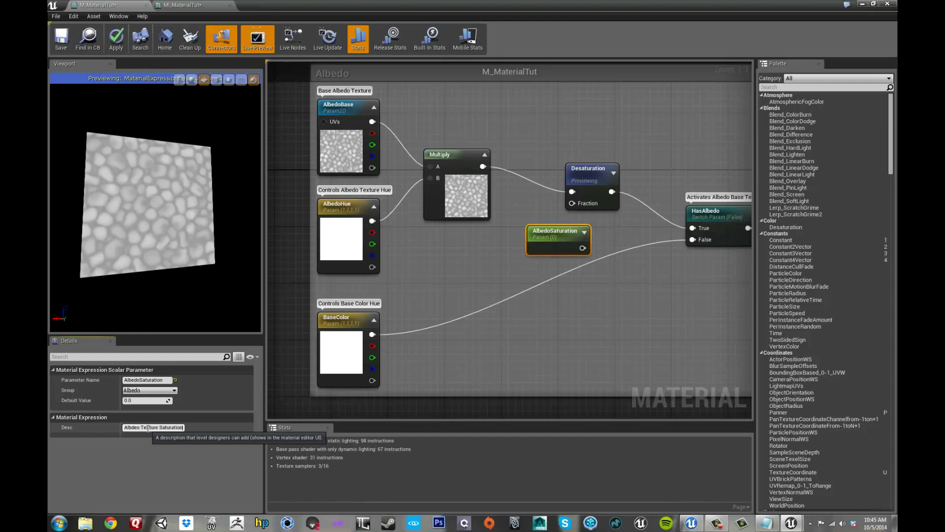
{"action": "type", "text": "n"}
{"action": "key", "text": "Return"}
Connect AlbedoSaturation to the Desaturation node's Fraction input, place it below Multiply, and move Multiply slightly up
{"action": "left_click_drag", "start_coordinate": [541, 235], "coordinate": [572, 203]}
{"action": "left_click_drag", "start_coordinate": [469, 255], "coordinate": [434, 254]}
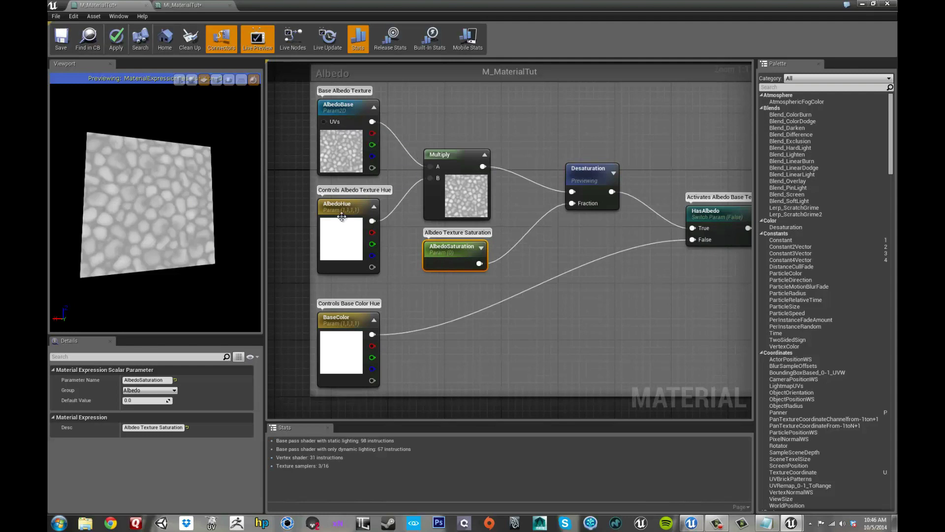
{"action": "left_click_drag", "start_coordinate": [454, 178], "coordinate": [454, 171]}
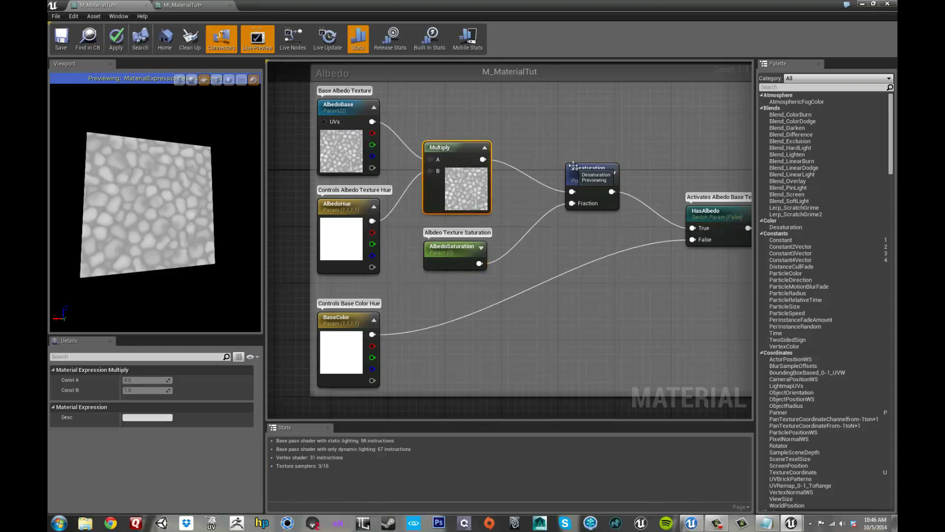
Set AlbedoSaturation's default value to 1 and change AlbedoHue's default color to salmon pink to test the desaturation
{"action": "left_click", "coordinate": [444, 253]}
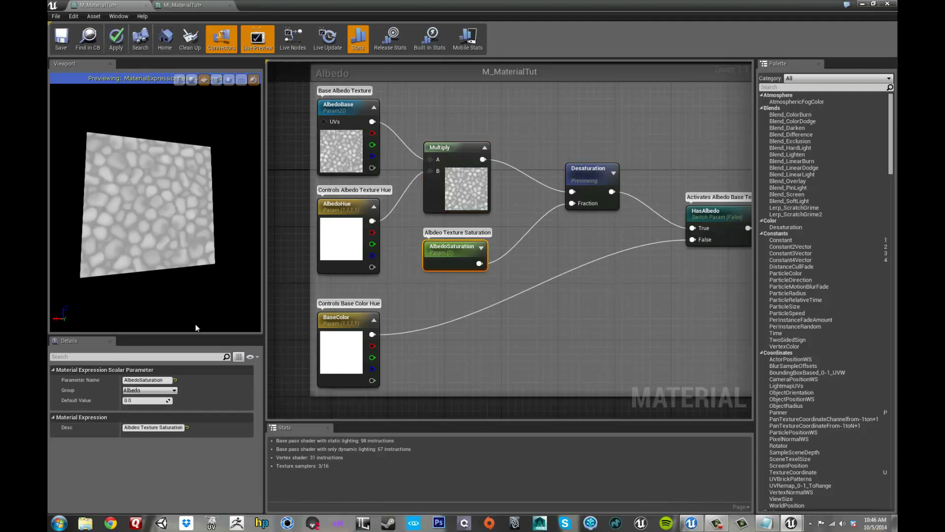
{"action": "left_click", "coordinate": [148, 401]}
{"action": "type", "text": "1"}
{"action": "key", "text": "Return"}
{"action": "double_click", "coordinate": [325, 239]}
{"action": "left_click", "coordinate": [414, 315]}
{"action": "left_click", "coordinate": [448, 434]}
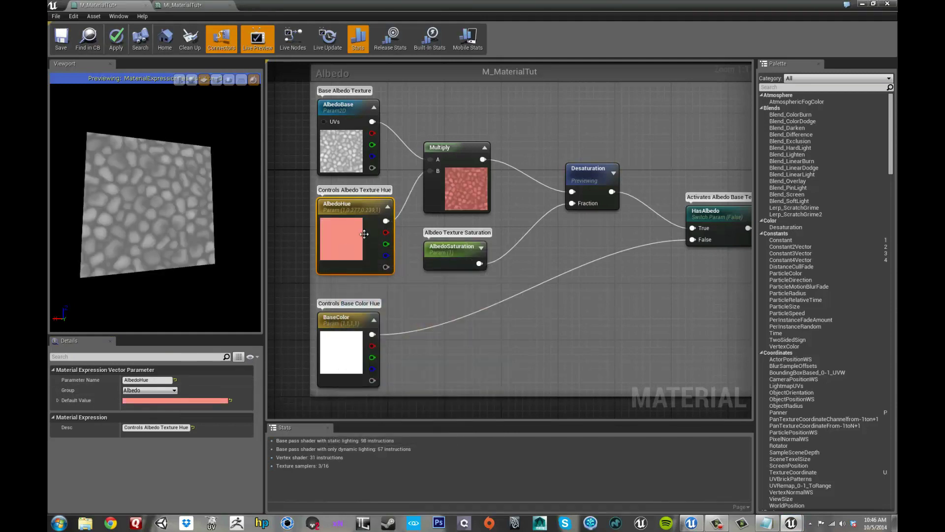
Expand the Desaturation node's thumbnail, enable its realtime preview, and position it between the Multiply node and HasAlbedo
{"action": "left_click", "coordinate": [613, 174]}
{"action": "left_click_drag", "start_coordinate": [607, 181], "coordinate": [585, 159]}
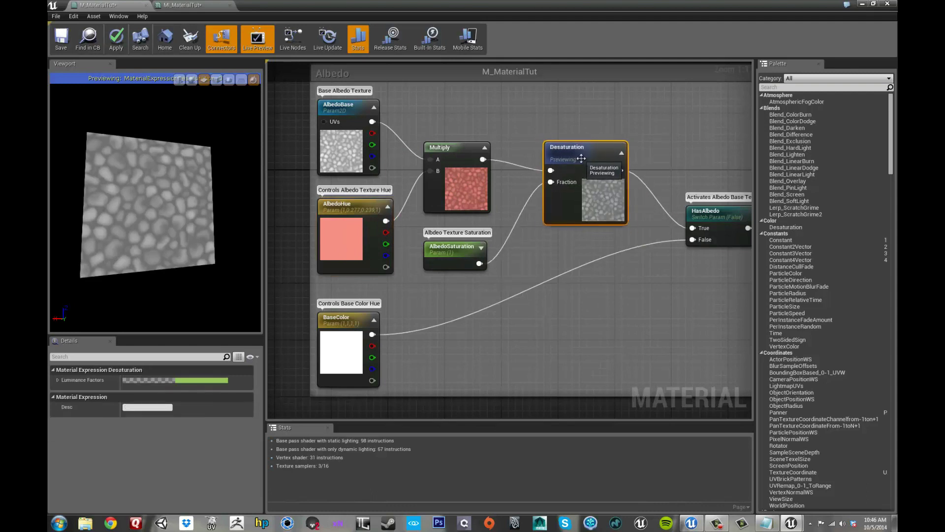
{"action": "right_click", "coordinate": [592, 169]}
{"action": "left_click", "coordinate": [611, 184]}
{"action": "left_click_drag", "start_coordinate": [583, 151], "coordinate": [590, 157]}
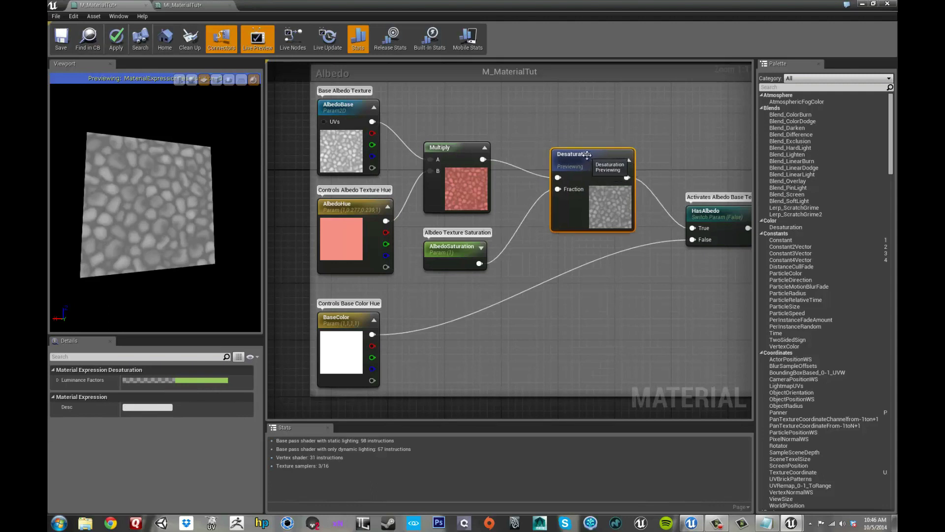
Set AlbedoSaturation's default value to 0.5 to test partial desaturation
{"action": "left_click", "coordinate": [460, 257]}
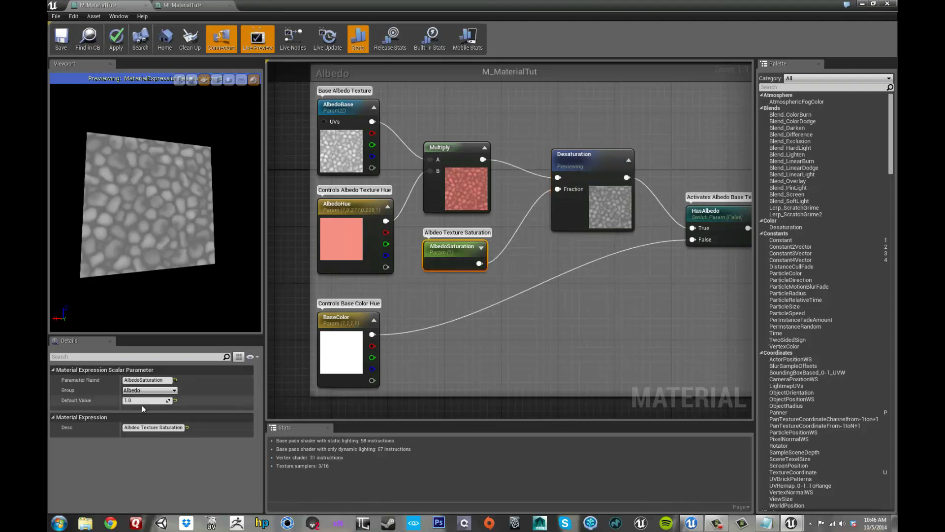
{"action": "left_click", "coordinate": [143, 401]}
{"action": "type", "text": "0.5"}
{"action": "key", "text": "Return"}
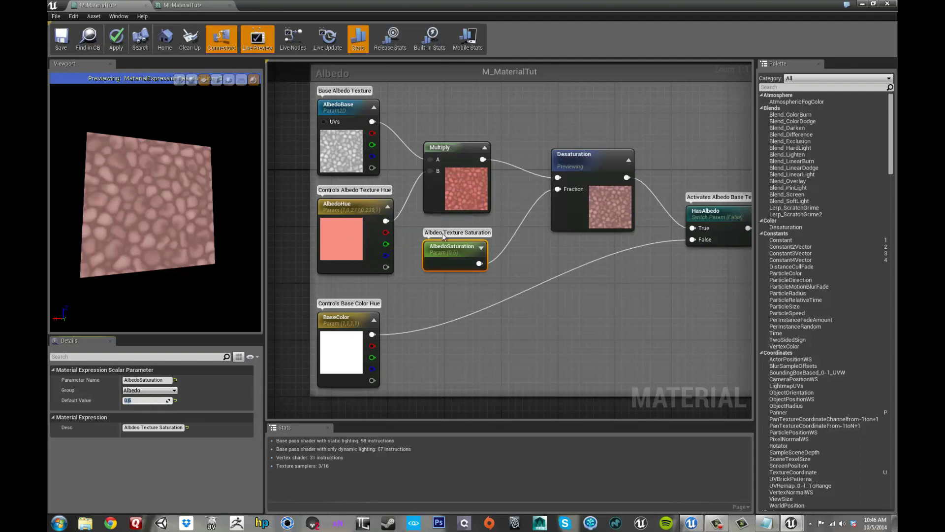
Set AlbedoSaturation's default value to 0.0
{"action": "left_click", "coordinate": [149, 400]}
{"action": "type", "text": "0"}
{"action": "key", "text": "Return"}
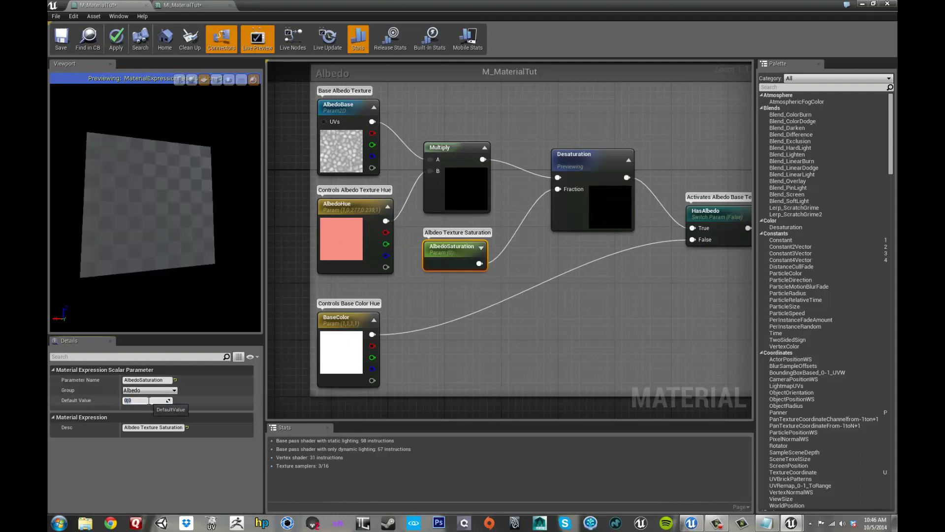
Reset AlbedoHue's default color to white with R, G and B at 1.0, and apply the material changes
{"action": "double_click", "coordinate": [340, 240]}
{"action": "left_click", "coordinate": [394, 370]}
{"action": "type", "text": "1"}
{"action": "key", "text": "Tab"}
{"action": "type", "text": "1"}
{"action": "key", "text": "Tab"}
{"action": "type", "text": "1"}
{"action": "key", "text": "Tab"}
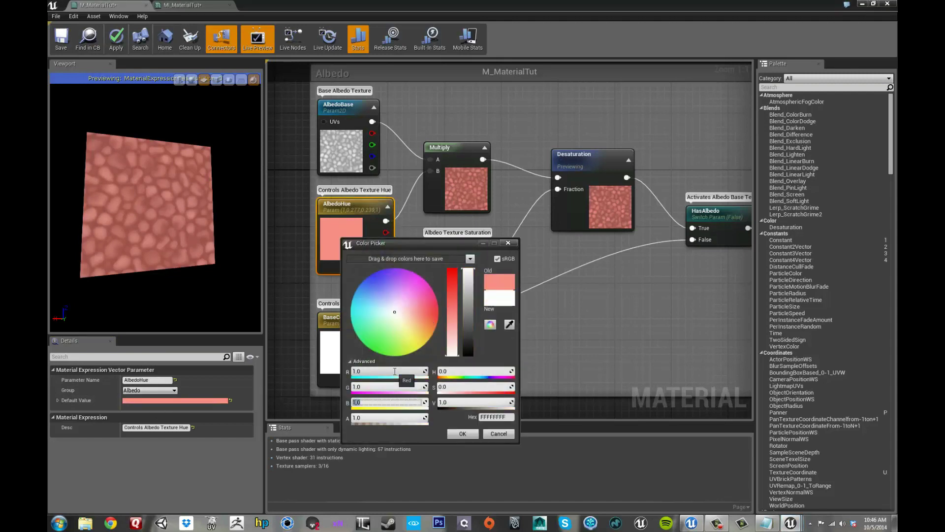
{"action": "left_click", "coordinate": [462, 433]}
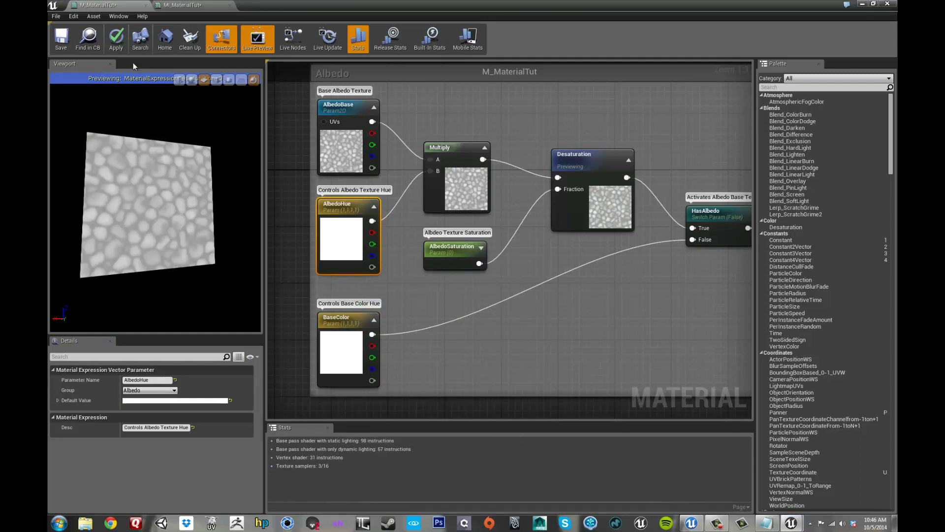
{"action": "left_click", "coordinate": [119, 45]}
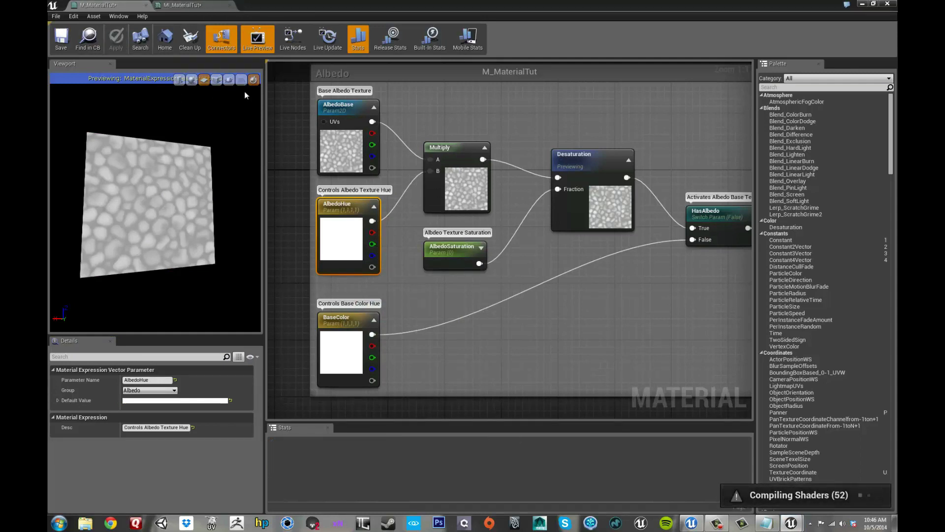
Show the MI_MaterialTut instance in a smaller window beside the level, and enable its AlbedoSaturation override
{"action": "left_click", "coordinate": [191, 5]}
{"action": "left_click_drag", "start_coordinate": [330, 4], "coordinate": [728, 36]}
{"action": "left_click_drag", "start_coordinate": [441, 123], "coordinate": [466, 120]}
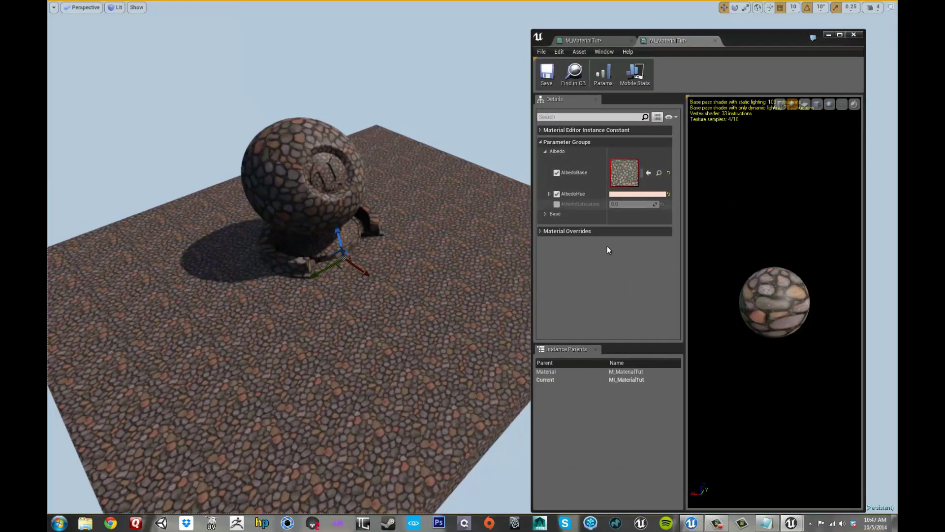
{"action": "left_click", "coordinate": [557, 204]}
{"action": "left_click_drag", "start_coordinate": [463, 122], "coordinate": [467, 127]}
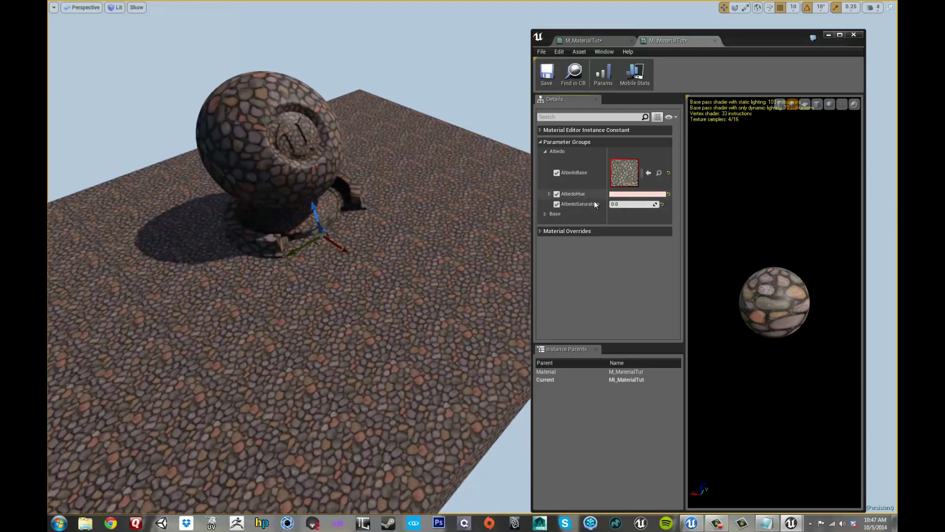
Try raising the instance's AlbedoSaturation to about 0.44 while watching the stones, and reset it to its default
{"action": "left_click", "coordinate": [616, 205]}
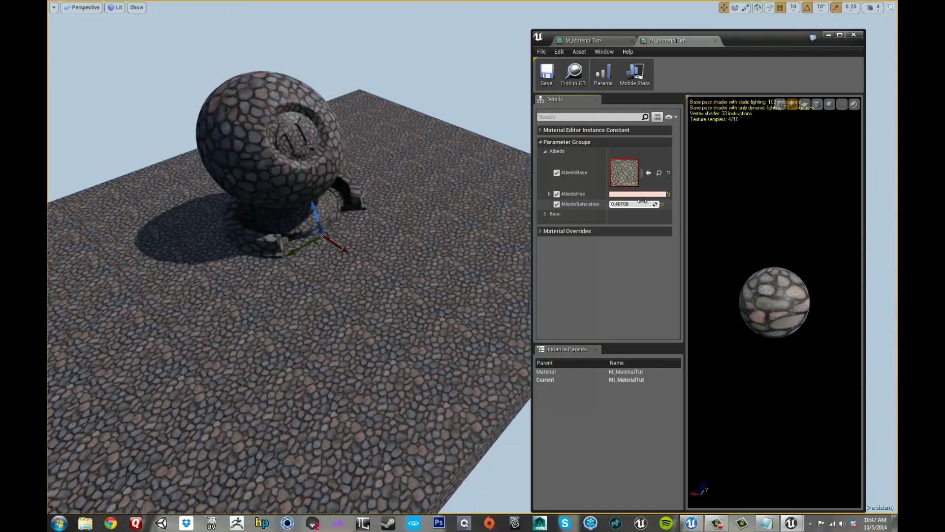
{"action": "mouse_move", "coordinate": [636, 200]}
{"action": "left_mouse_down"}
{"action": "mouse_move", "coordinate": [547, 206]}
{"action": "mouse_move", "coordinate": [653, 205]}
{"action": "left_mouse_up"}
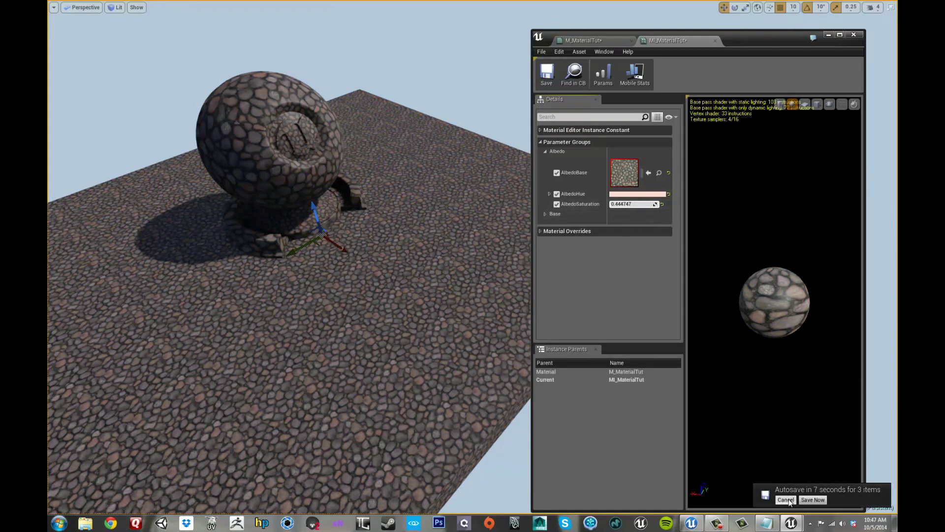
{"action": "left_click", "coordinate": [663, 203]}
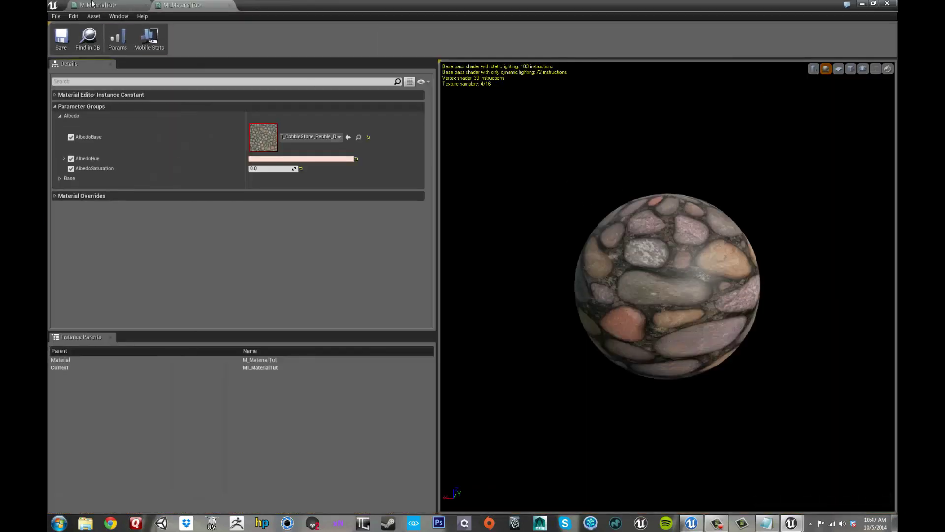
Return to M_MaterialTut in the maximized editor and move the Albedo comment group up and away from the material output node
{"action": "left_click", "coordinate": [92, 4]}
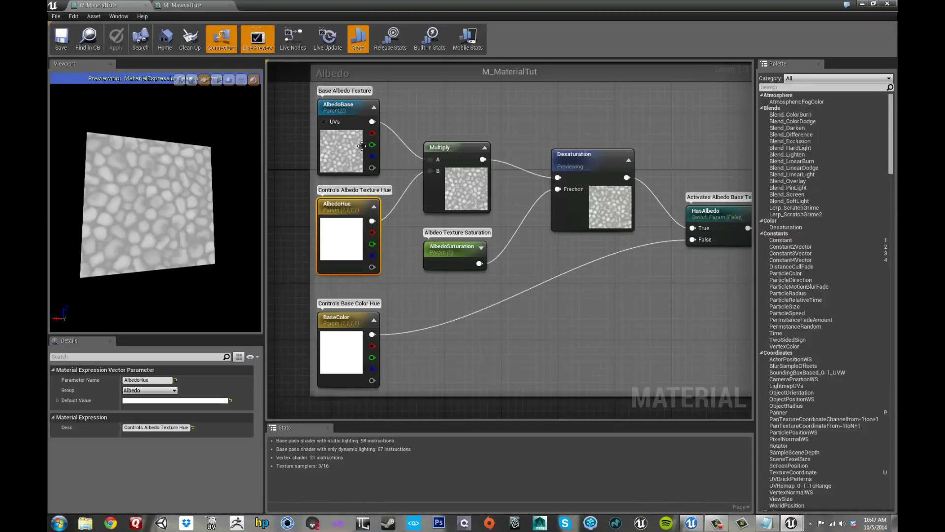
{"action": "scroll", "coordinate": [540, 110], "scroll_direction": "down", "scroll_amount": 4}
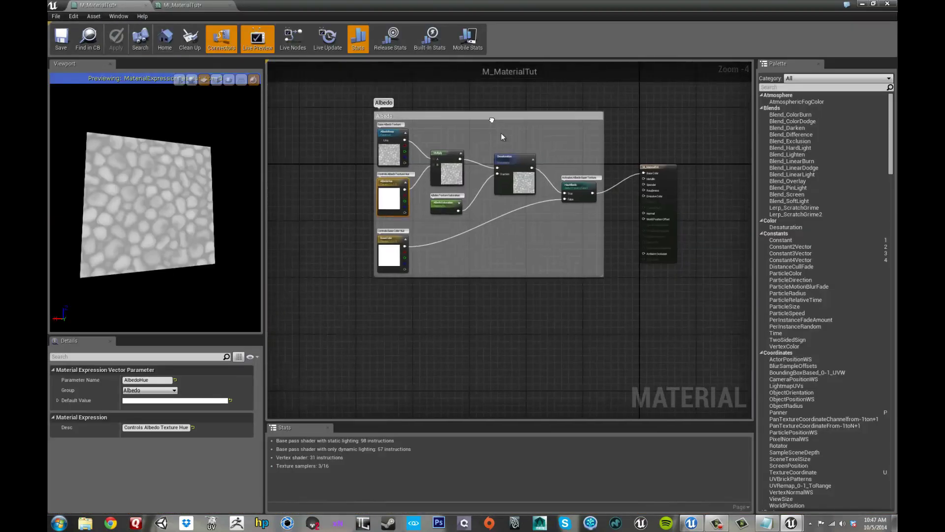
{"action": "left_click_drag", "start_coordinate": [489, 165], "coordinate": [392, 87]}
{"action": "right_click_drag", "start_coordinate": [427, 305], "coordinate": [440, 307]}
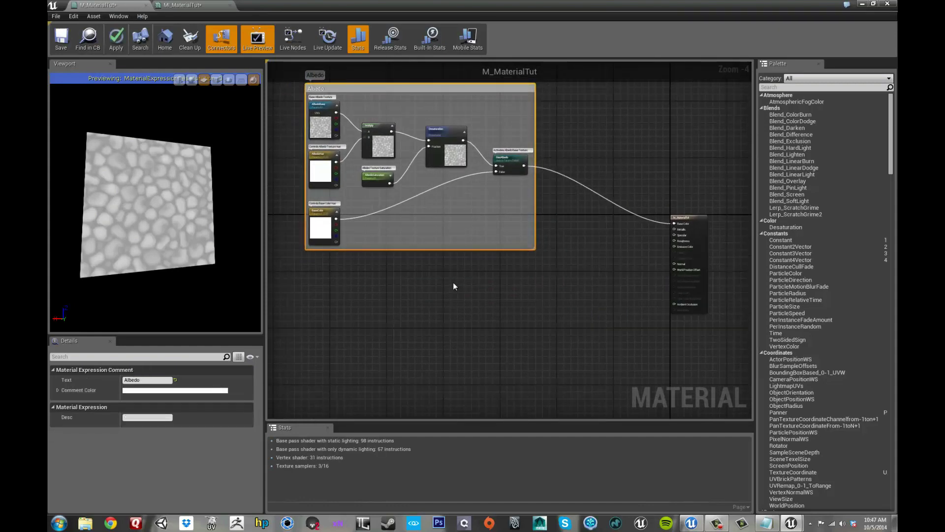
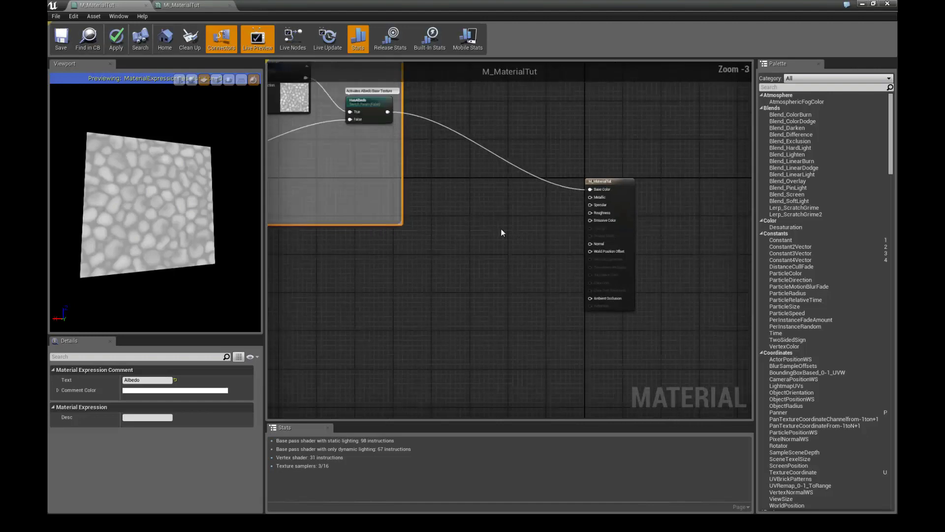
Examine the material output node's inputs and the free graph space below the Albedo group
{"action": "scroll", "coordinate": [491, 229], "scroll_direction": "up", "scroll_amount": 3}
{"action": "right_click_drag", "start_coordinate": [491, 228], "coordinate": [351, 119]}
{"action": "scroll", "coordinate": [578, 286], "scroll_direction": "down", "scroll_amount": 7}
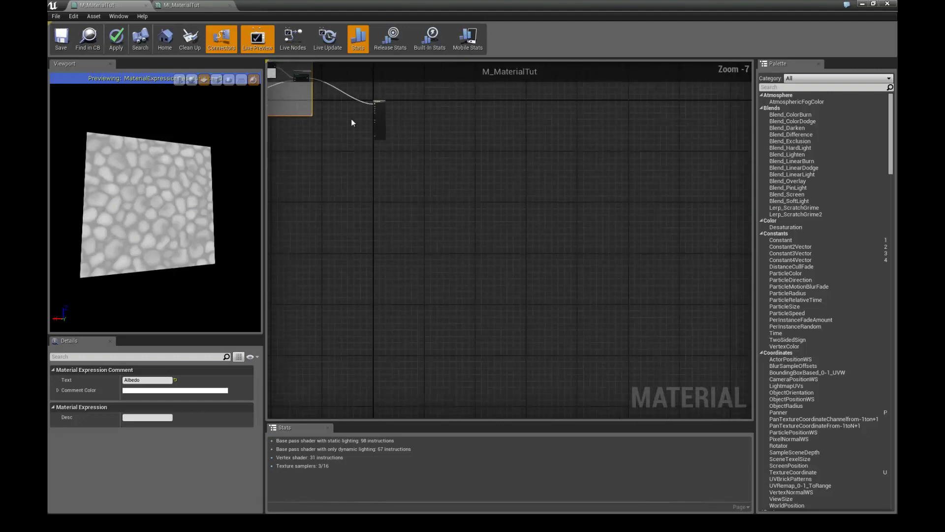
{"action": "scroll", "coordinate": [352, 116], "scroll_direction": "up", "scroll_amount": 7}
{"action": "right_click_drag", "start_coordinate": [392, 153], "coordinate": [419, 175]}
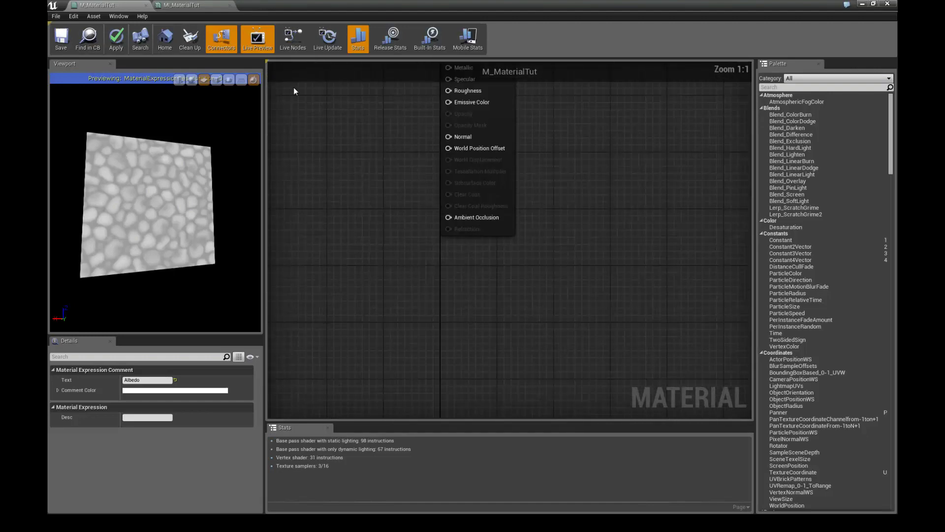
{"action": "left_click", "coordinate": [374, 138]}
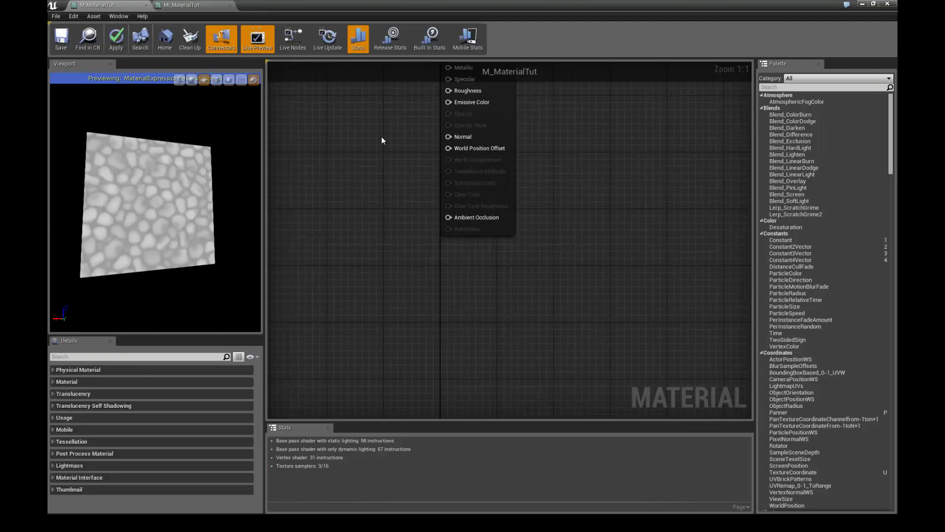
{"action": "key", "text": "Home"}
{"action": "right_click_drag", "start_coordinate": [443, 188], "coordinate": [520, 199]}
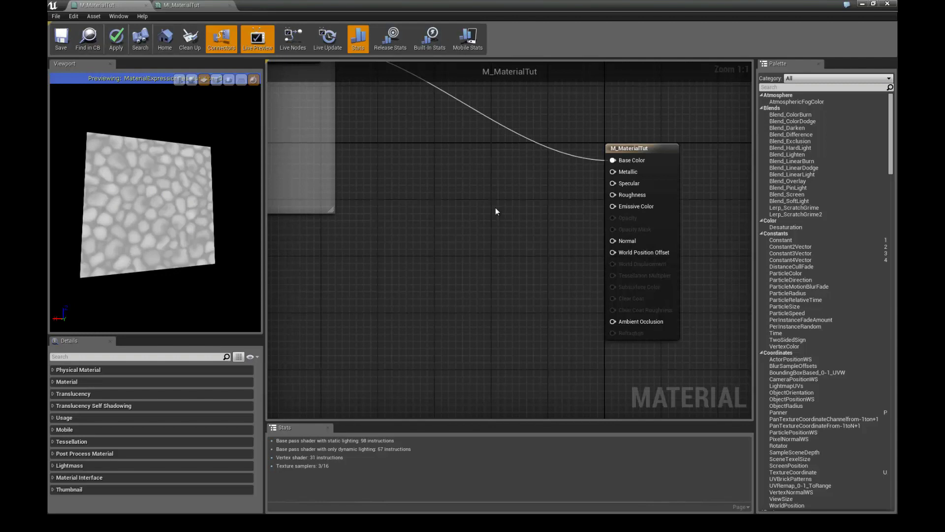
{"action": "mouse_move", "coordinate": [510, 195]}
{"action": "right_mouse_down"}
{"action": "mouse_move", "coordinate": [527, 203]}
{"action": "mouse_move", "coordinate": [509, 186]}
{"action": "right_mouse_up"}
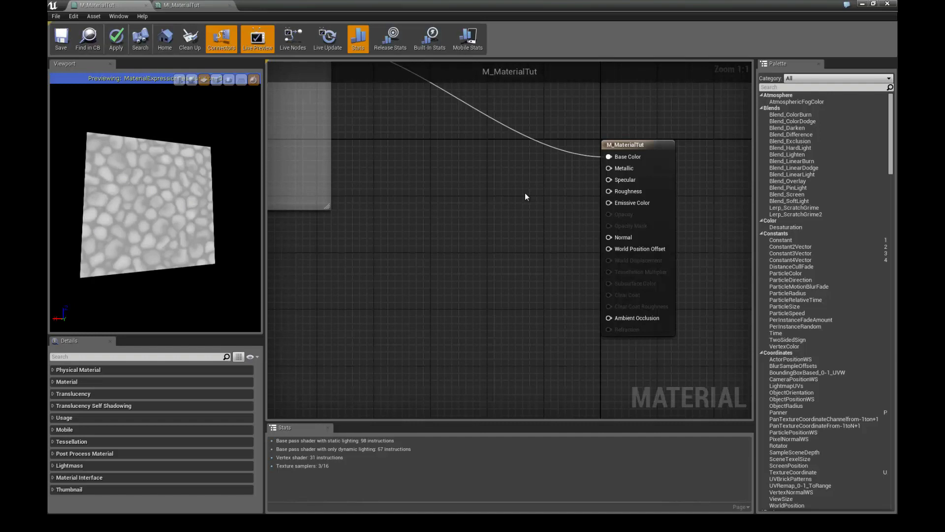
{"action": "right_click_drag", "start_coordinate": [438, 200], "coordinate": [658, 219]}
{"action": "scroll", "coordinate": [587, 289], "scroll_direction": "down", "scroll_amount": 2}
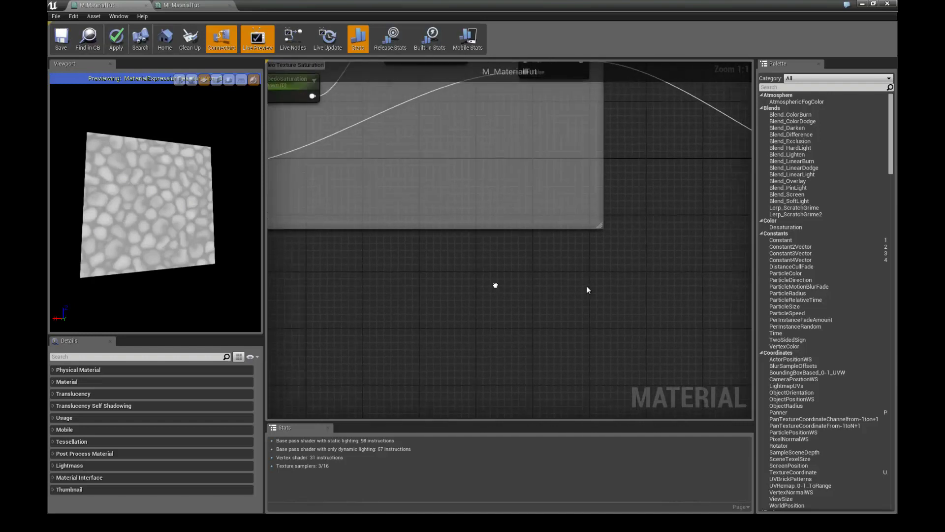
Add a scalar parameter beside the material output node and name it RoughnessBaseValue
{"action": "scroll", "coordinate": [401, 196], "scroll_direction": "up", "scroll_amount": 2}
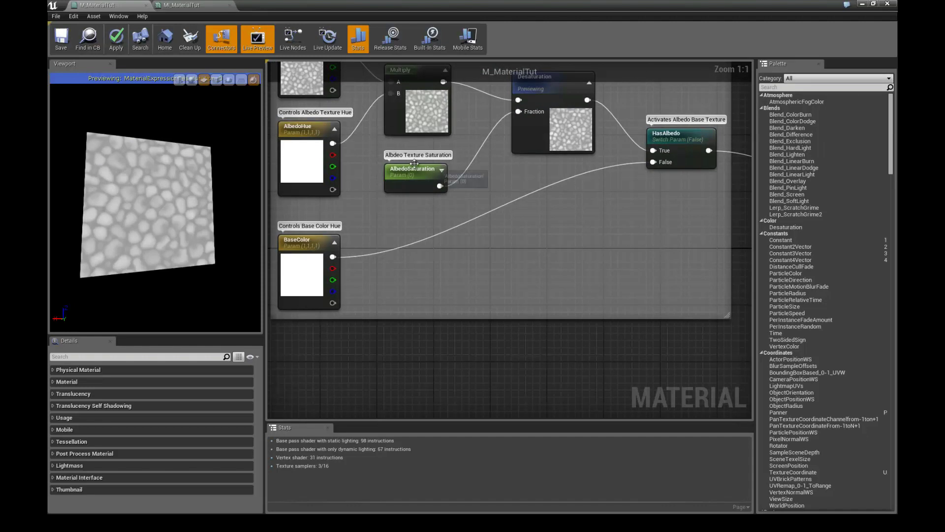
{"action": "right_click_drag", "start_coordinate": [628, 336], "coordinate": [505, 270]}
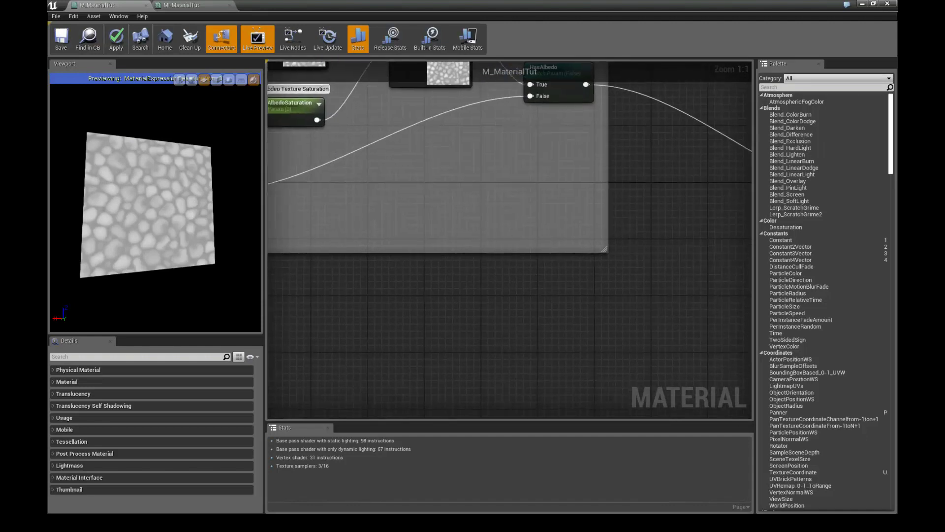
{"action": "right_click_drag", "start_coordinate": [664, 352], "coordinate": [509, 303]}
{"action": "right_click_drag", "start_coordinate": [555, 213], "coordinate": [535, 214]}
{"action": "left_click", "coordinate": [528, 213]}
{"action": "type", "text": "ssssssssssssss"}
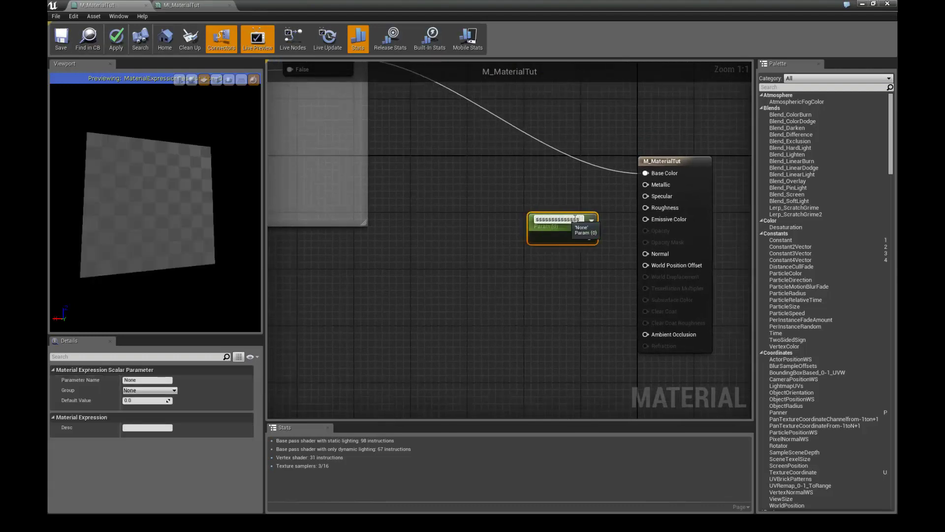
{"action": "key", "text": "BackSpace"}
{"action": "key", "text": "BackSpace"}
{"action": "key", "text": "BackSpace"}
{"action": "key", "text": "BackSpace"}
{"action": "key", "text": "BackSpace"}
{"action": "key", "text": "BackSpace"}
{"action": "key", "text": "BackSpace"}
{"action": "key", "text": "BackSpace"}
{"action": "key", "text": "BackSpace"}
{"action": "key", "text": "BackSpace"}
{"action": "key", "text": "BackSpace"}
{"action": "key", "text": "BackSpace"}
{"action": "key", "text": "BackSpace"}
{"action": "key", "text": "BackSpace"}
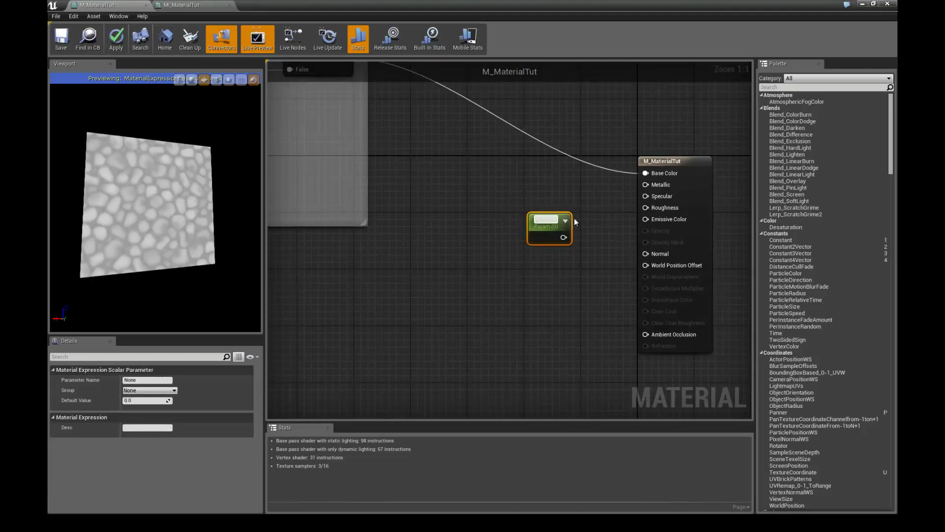
{"action": "type", "text": "RoughnessBaseValue"}
{"action": "key", "text": "Return"}
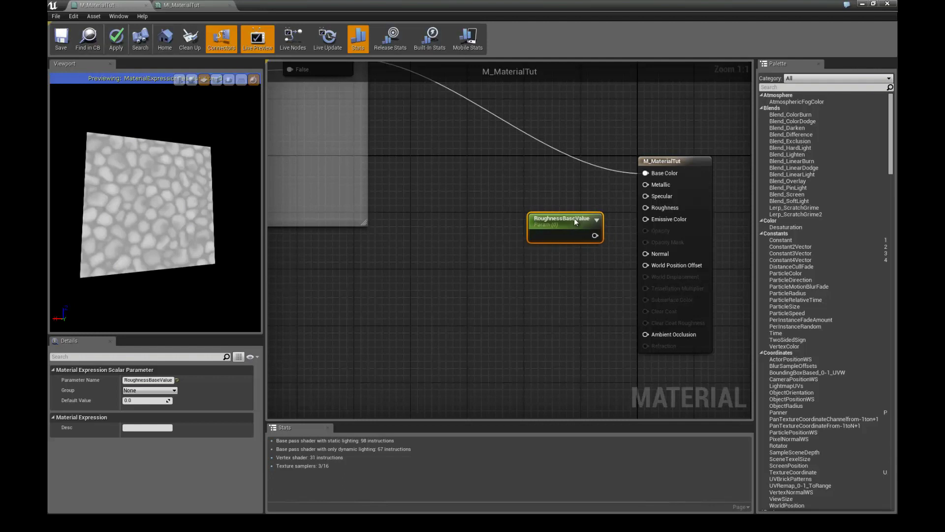
Connect RoughnessBaseValue to the material's Roughness input and assign the parameter to the Base group
{"action": "left_click_drag", "start_coordinate": [574, 218], "coordinate": [645, 208]}
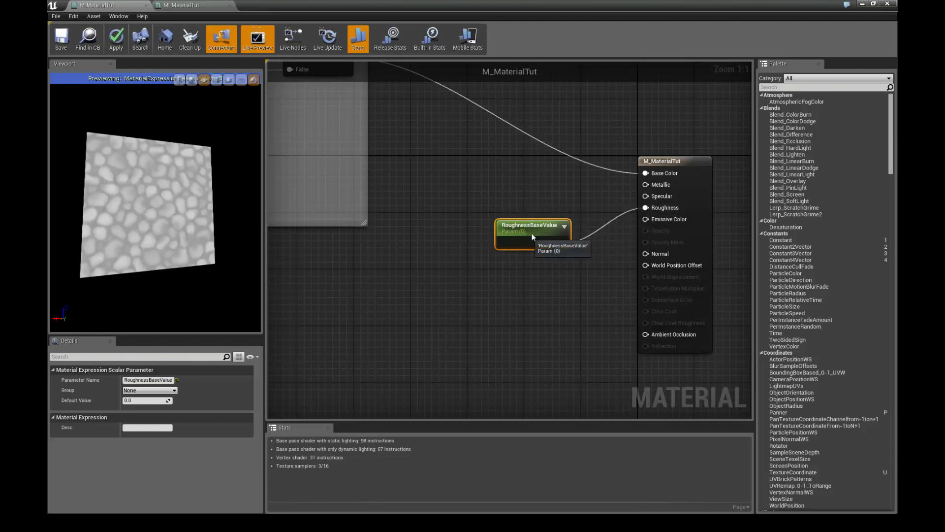
{"action": "left_click_drag", "start_coordinate": [532, 234], "coordinate": [511, 227]}
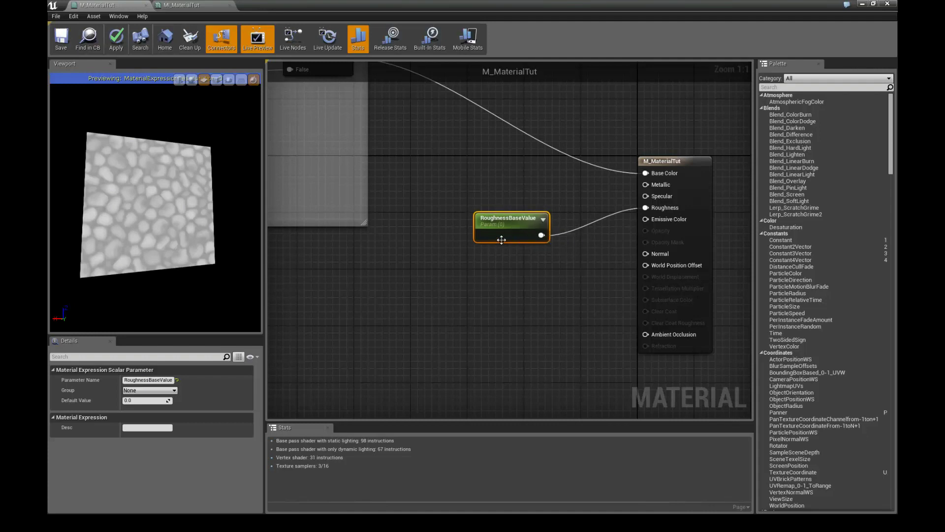
{"action": "left_click", "coordinate": [164, 390]}
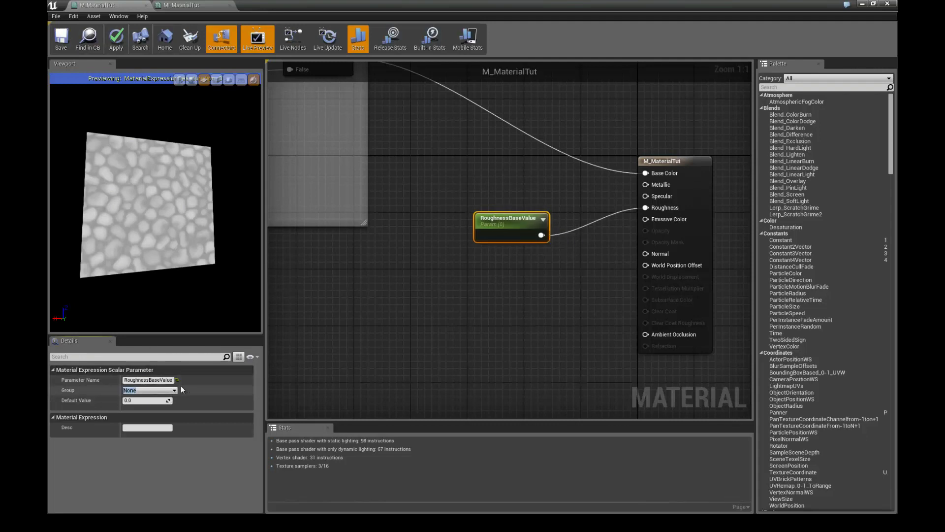
{"action": "type", "text": "Base"}
{"action": "key", "text": "Return"}
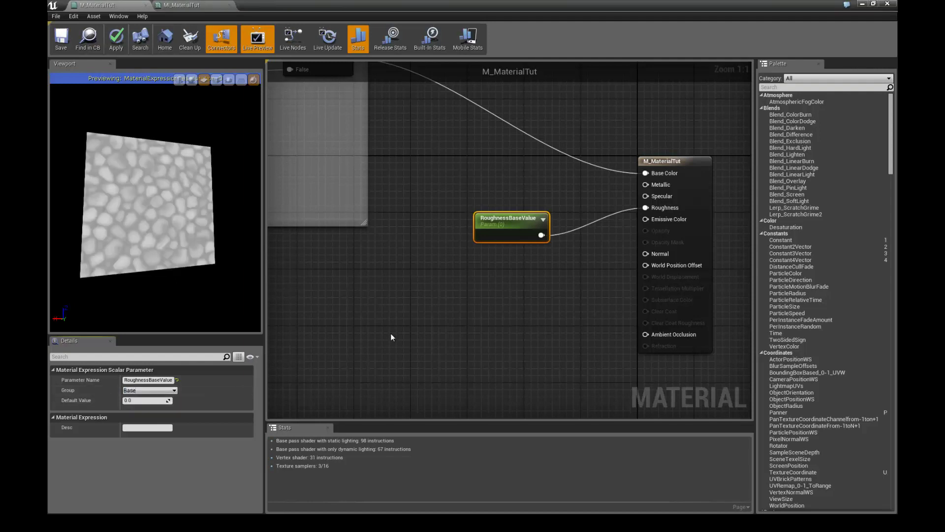
{"action": "left_click", "coordinate": [391, 336]}
{"action": "left_click", "coordinate": [502, 225]}
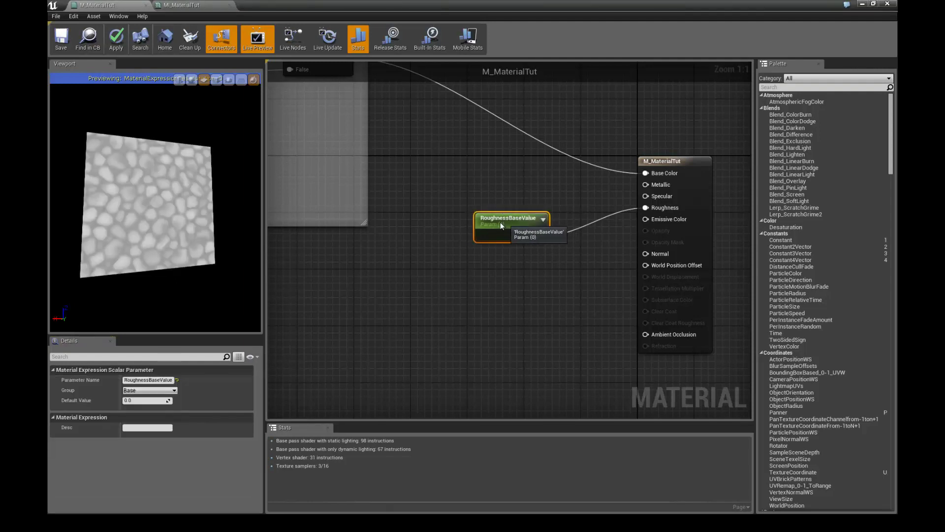
{"action": "left_click_drag", "start_coordinate": [502, 224], "coordinate": [480, 224]}
Switch the material preview mesh to a sphere and frame the whole sphere
{"action": "left_click", "coordinate": [192, 80]}
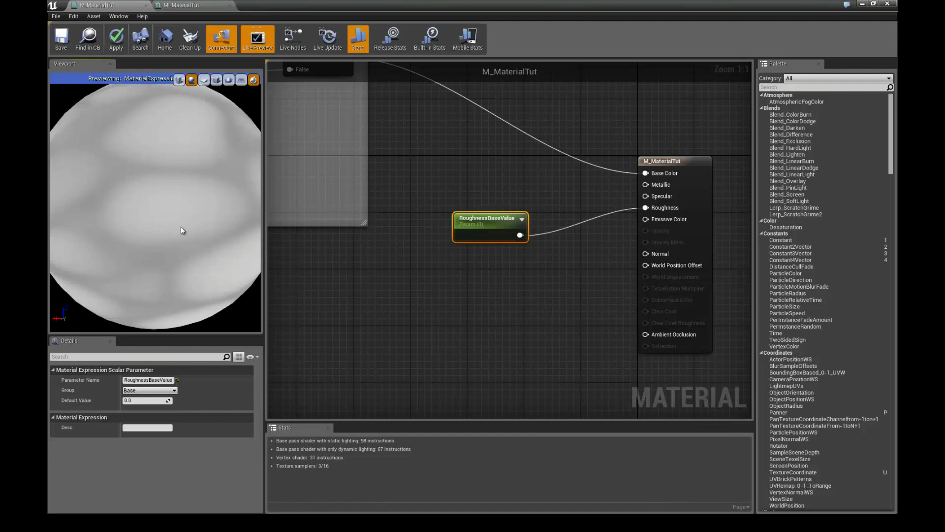
{"action": "scroll", "coordinate": [154, 208], "scroll_direction": "down", "scroll_amount": 3}
{"action": "left_click_drag", "start_coordinate": [215, 228], "coordinate": [170, 229]}
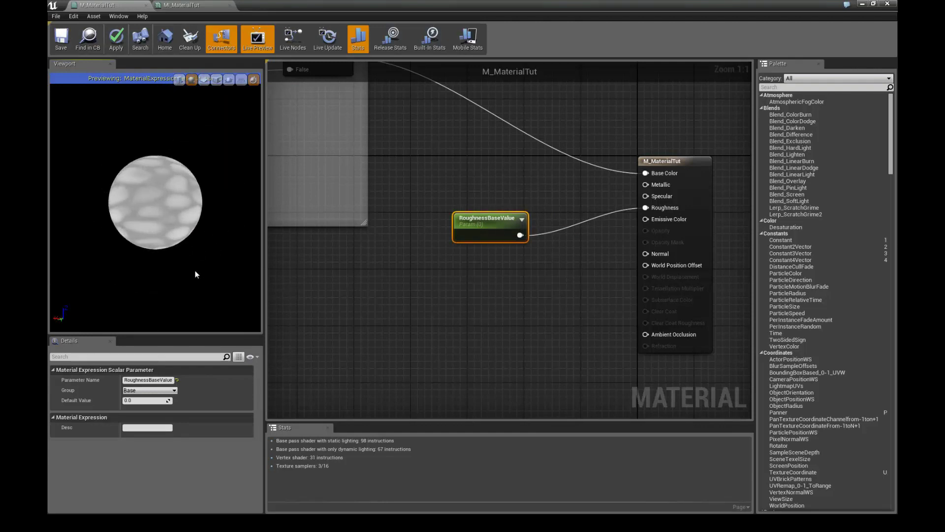
Stop previewing the Desaturation node in the Albedo group so the preview sphere shows the full material
{"action": "right_click_drag", "start_coordinate": [437, 192], "coordinate": [545, 237]}
{"action": "scroll", "coordinate": [370, 172], "scroll_direction": "down", "scroll_amount": 1}
{"action": "right_click_drag", "start_coordinate": [384, 201], "coordinate": [398, 242]}
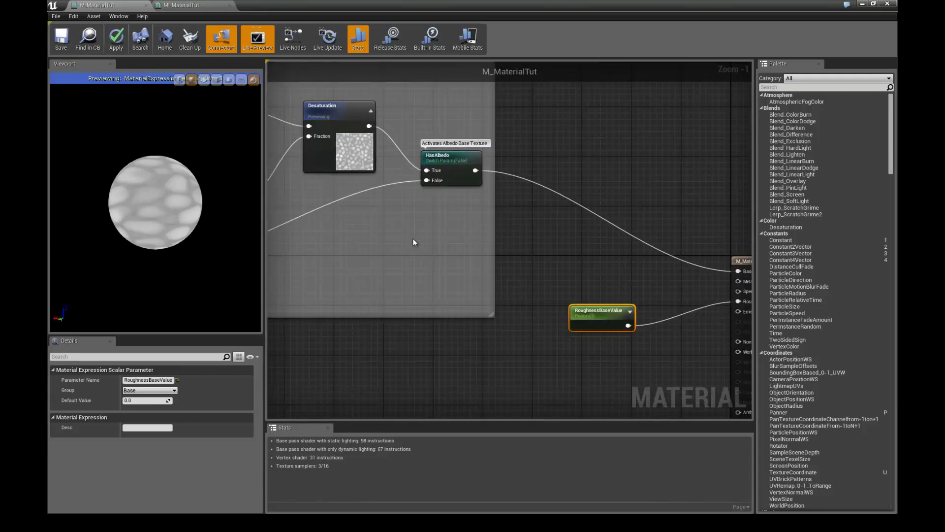
{"action": "right_click_drag", "start_coordinate": [546, 267], "coordinate": [653, 314]}
{"action": "scroll", "coordinate": [283, 162], "scroll_direction": "up", "scroll_amount": 1}
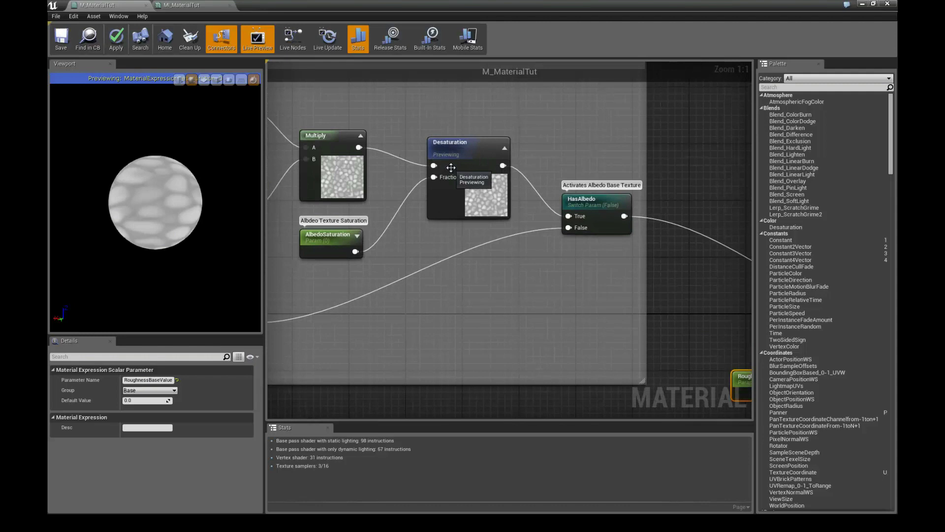
{"action": "left_click", "coordinate": [458, 153]}
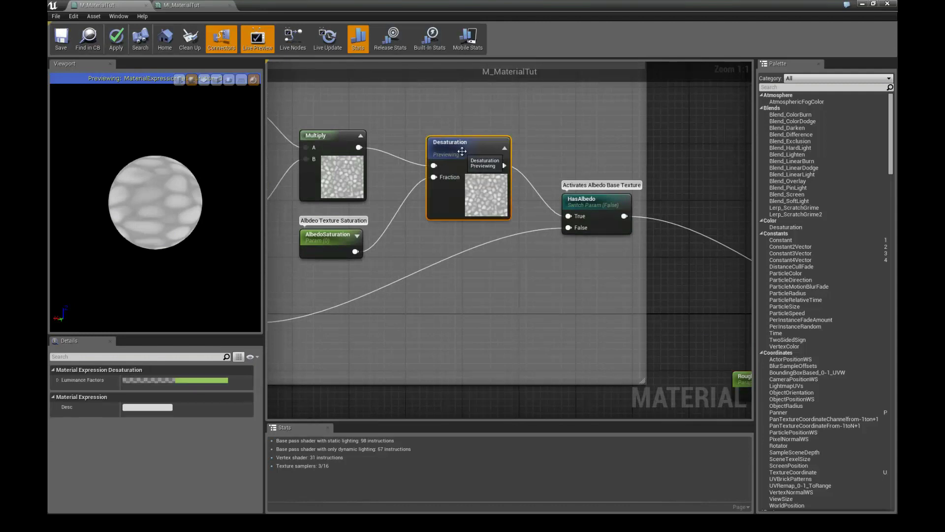
{"action": "right_click", "coordinate": [457, 153]}
{"action": "left_click", "coordinate": [473, 159]}
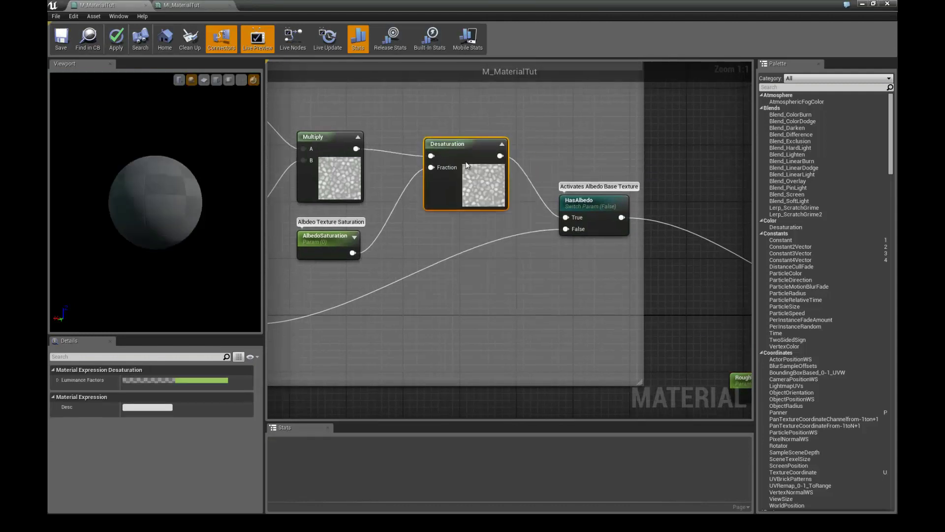
{"action": "scroll", "coordinate": [194, 206], "scroll_direction": "up", "scroll_amount": 4}
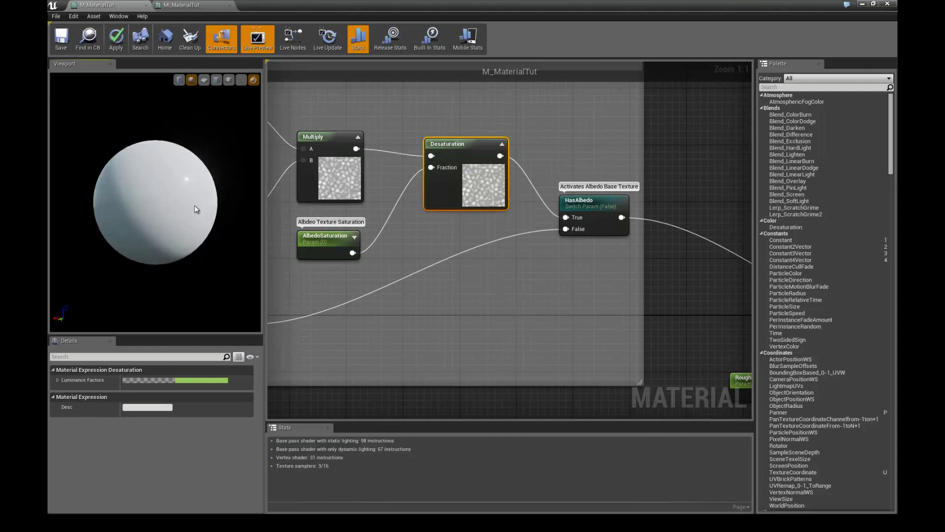
Disconnect RoughnessBaseValue from the Roughness input to compare the sphere's shine, and reconnect it
{"action": "right_click_drag", "start_coordinate": [370, 116], "coordinate": [508, 117]}
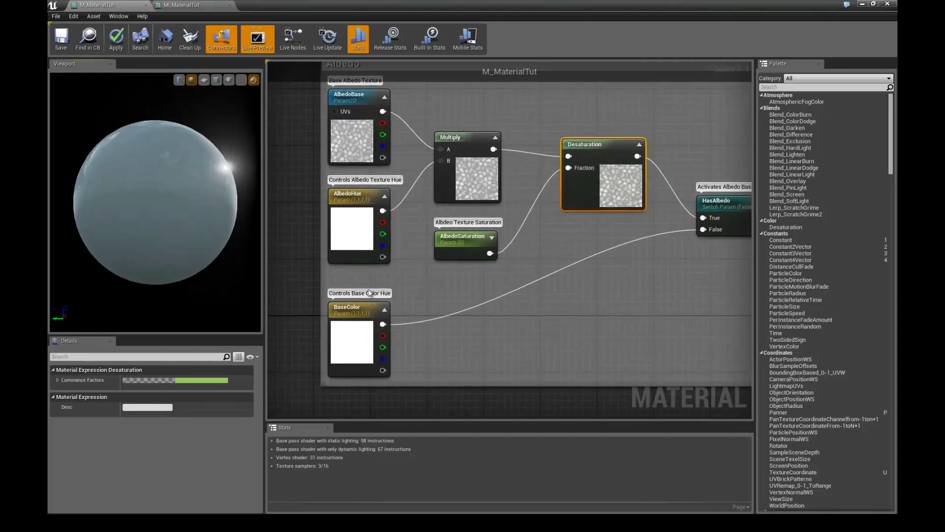
{"action": "right_click_drag", "start_coordinate": [380, 224], "coordinate": [504, 271]}
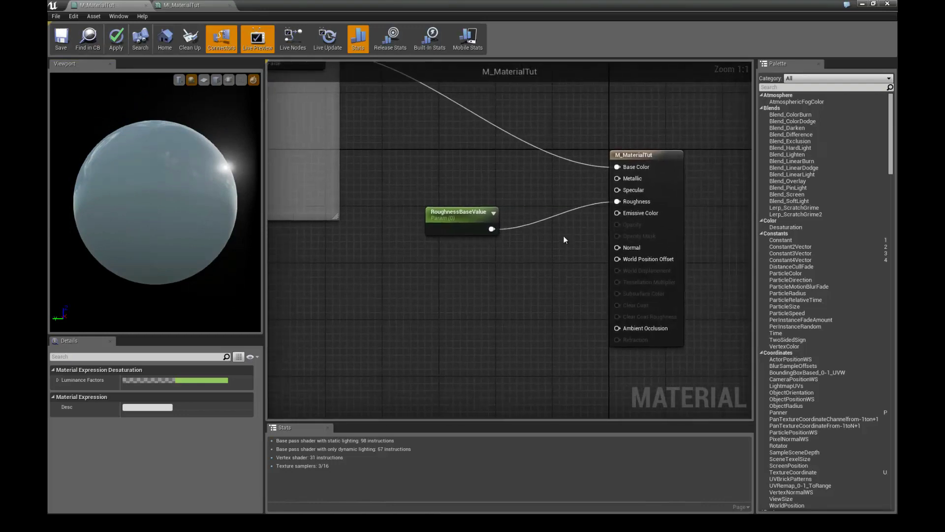
{"action": "left_click", "coordinate": [617, 201], "text": "alt"}
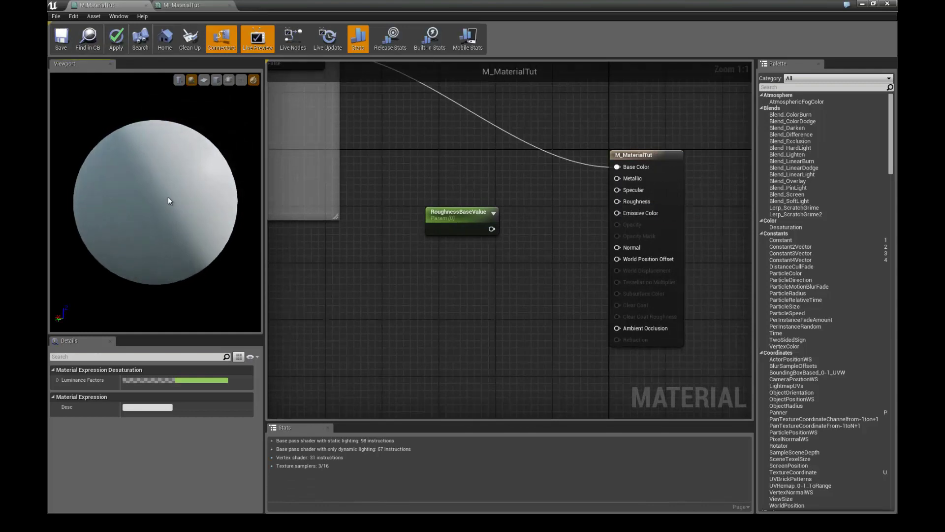
{"action": "left_click_drag", "start_coordinate": [163, 199], "coordinate": [191, 206]}
{"action": "left_click_drag", "start_coordinate": [491, 228], "coordinate": [618, 202]}
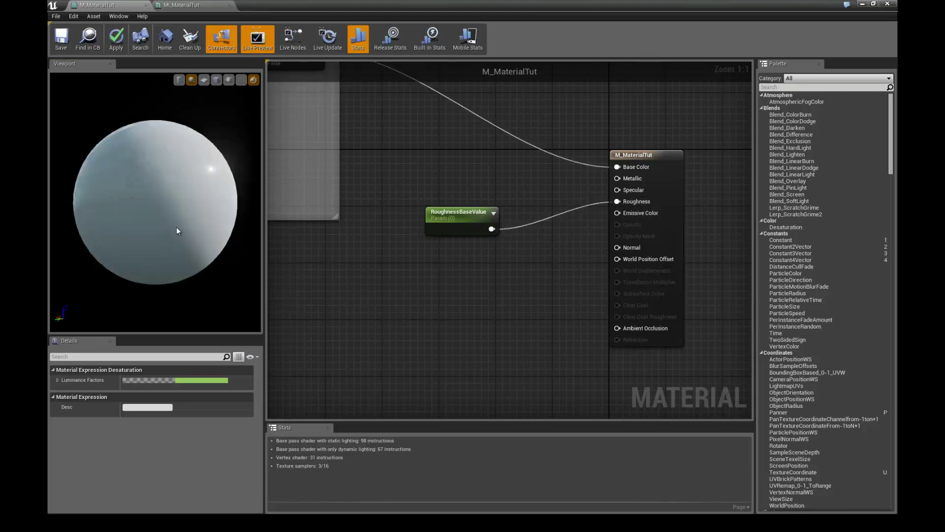
{"action": "mouse_move", "coordinate": [176, 227]}
{"action": "left_mouse_down"}
{"action": "mouse_move", "coordinate": [132, 230]}
{"action": "mouse_move", "coordinate": [177, 227]}
{"action": "left_mouse_up"}
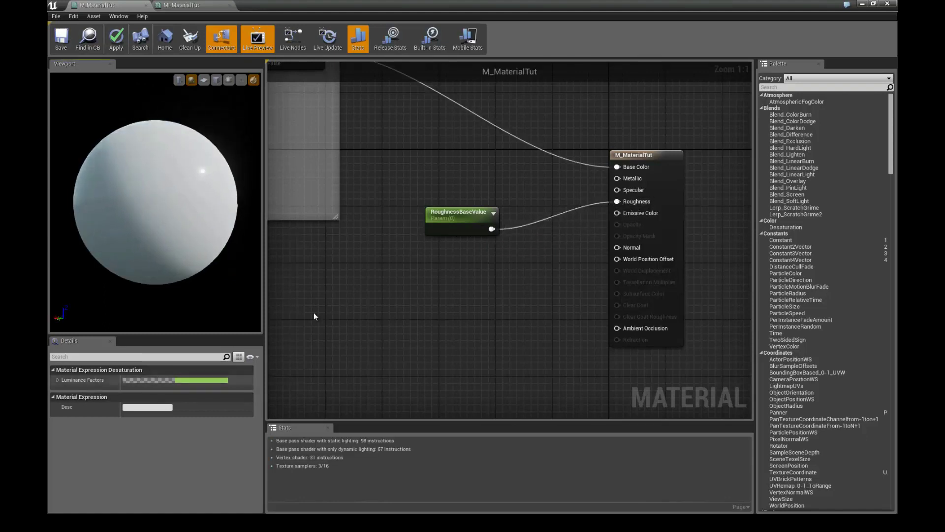
Try RoughnessBaseValue defaults of 1, 100 and -100 while watching the preview sphere, and return the value to 0
{"action": "left_click_drag", "start_coordinate": [441, 221], "coordinate": [426, 221]}
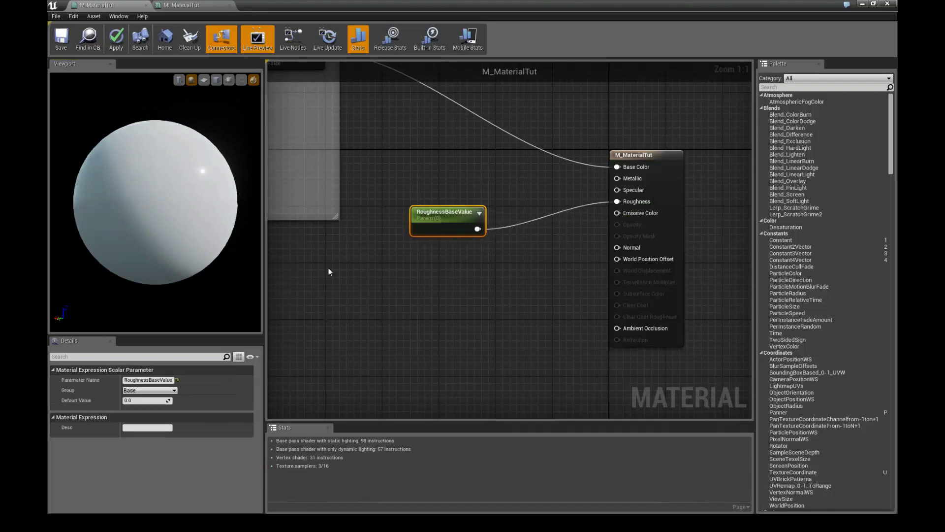
{"action": "left_click", "coordinate": [149, 400]}
{"action": "type", "text": "1"}
{"action": "key", "text": "Return"}
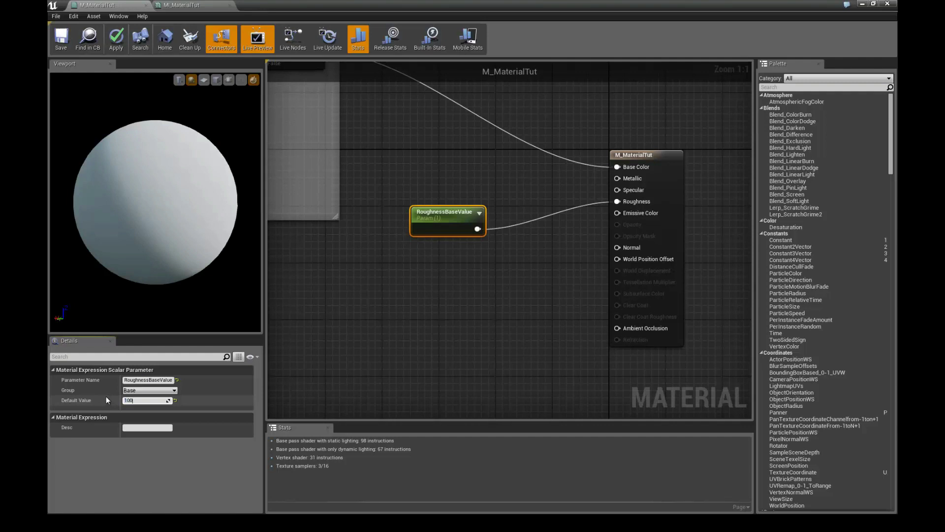
{"action": "type", "text": "100"}
{"action": "key", "text": "Return"}
{"action": "type", "text": "-100"}
{"action": "key", "text": "Return"}
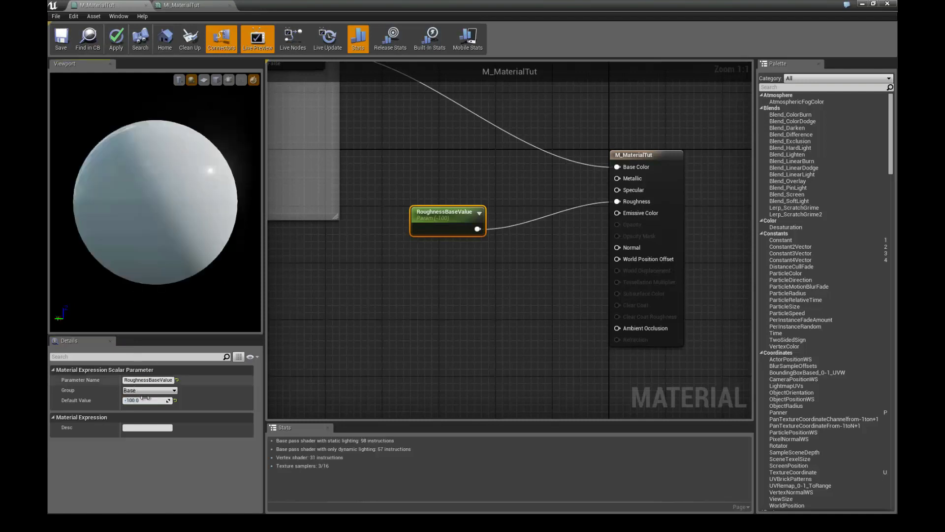
{"action": "left_click_drag", "start_coordinate": [149, 401], "coordinate": [335, 278]}
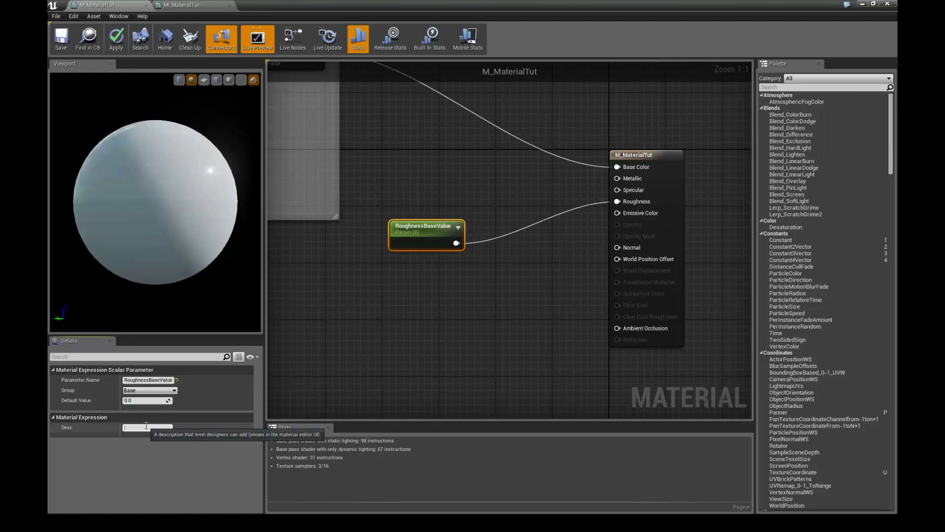
Give the RoughnessBaseValue parameter the description "RoughnessValue (0 to 1)"
{"action": "type", "text": "Roughness Value (0 to 1)"}
{"action": "key", "text": "Return"}
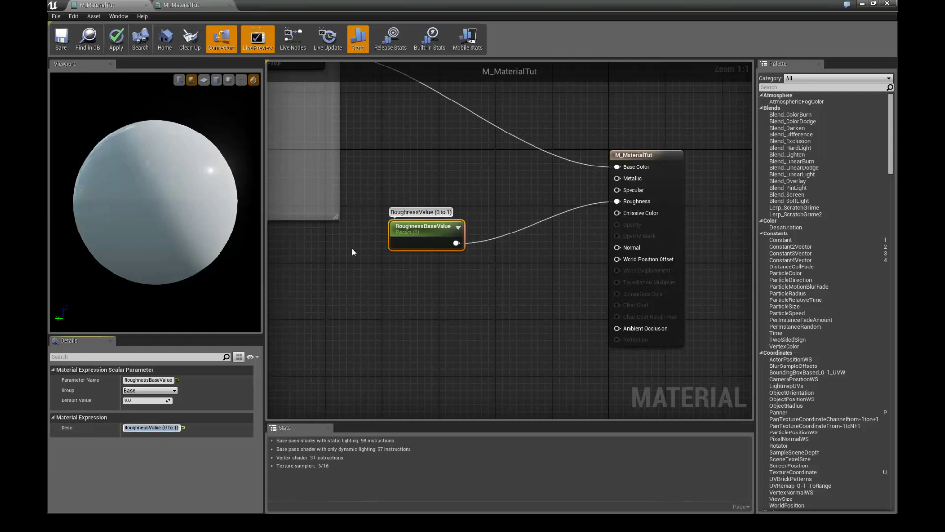
{"action": "right_click_drag", "start_coordinate": [374, 279], "coordinate": [390, 287]}
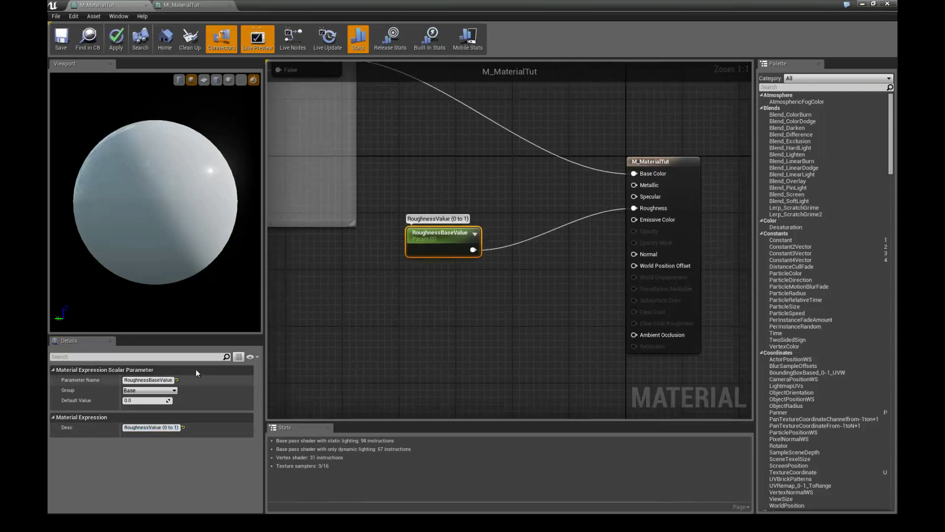
Set RoughnessBaseValue's default to 0.5, check the preview sphere, and apply the material changes
{"action": "left_click", "coordinate": [142, 401]}
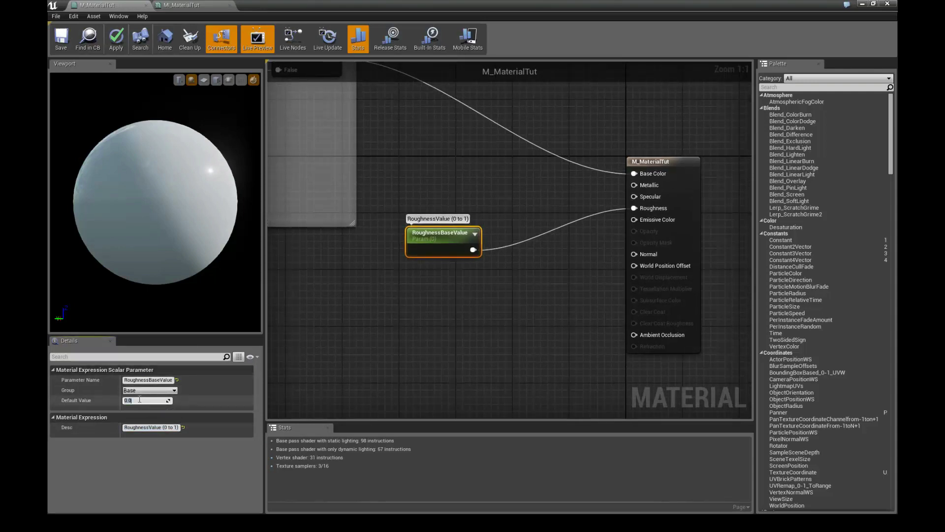
{"action": "type", "text": "0.5"}
{"action": "key", "text": "Return"}
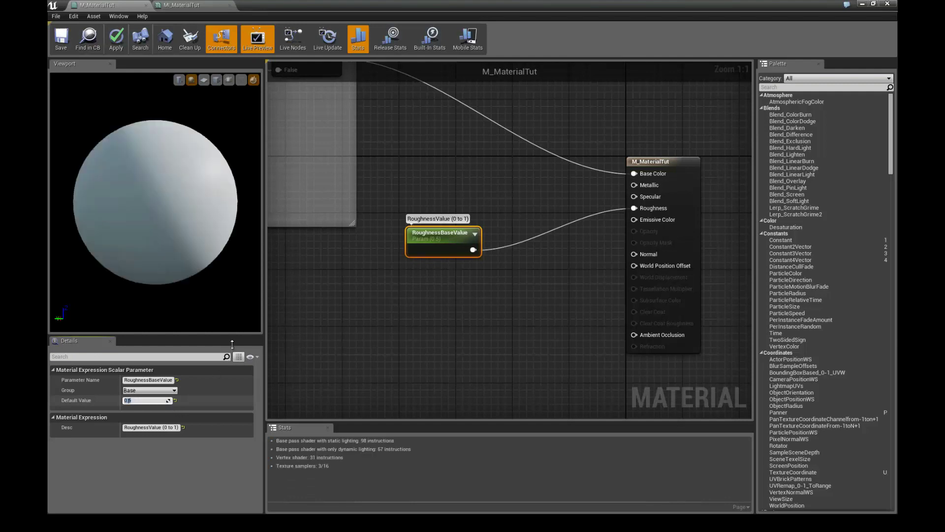
{"action": "right_click_drag", "start_coordinate": [361, 278], "coordinate": [383, 259]}
{"action": "scroll", "coordinate": [383, 259], "scroll_direction": "down", "scroll_amount": 1}
{"action": "left_click_drag", "start_coordinate": [124, 235], "coordinate": [267, 231]}
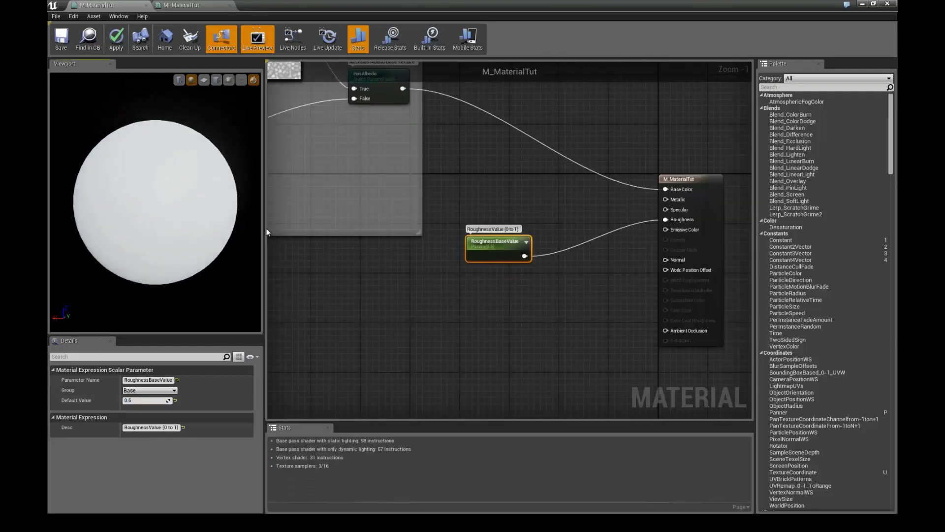
{"action": "left_click", "coordinate": [116, 40]}
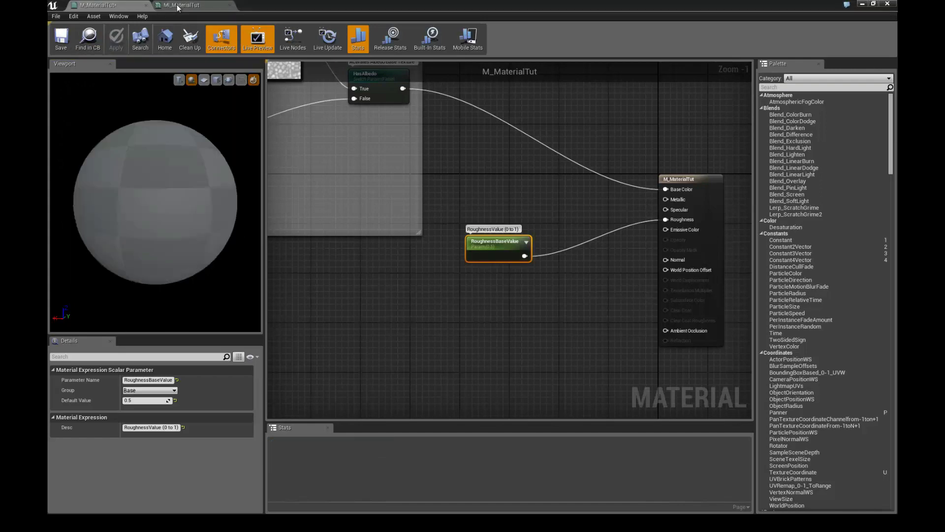
Show the MI_MaterialTut instance in a smaller window over the level, and expand the level viewport to full screen
{"action": "left_click", "coordinate": [176, 5]}
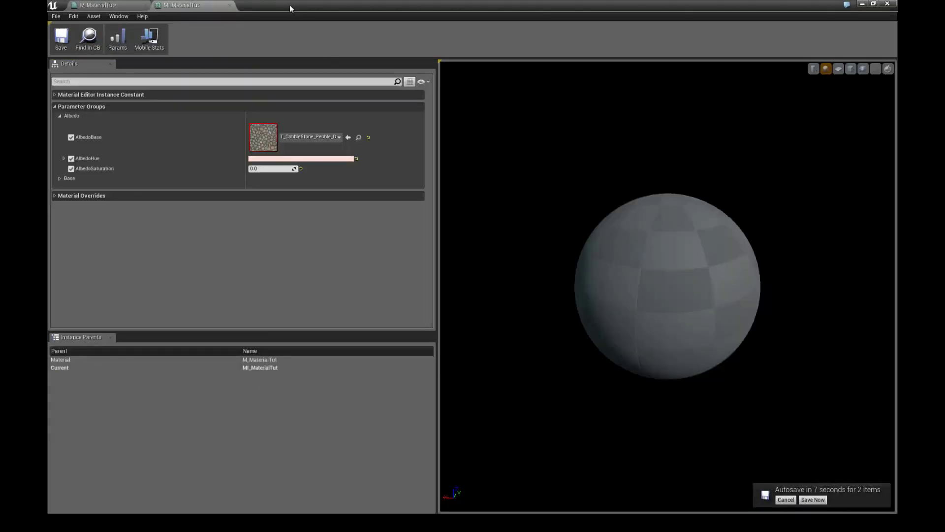
{"action": "left_click_drag", "start_coordinate": [288, 2], "coordinate": [647, 69]}
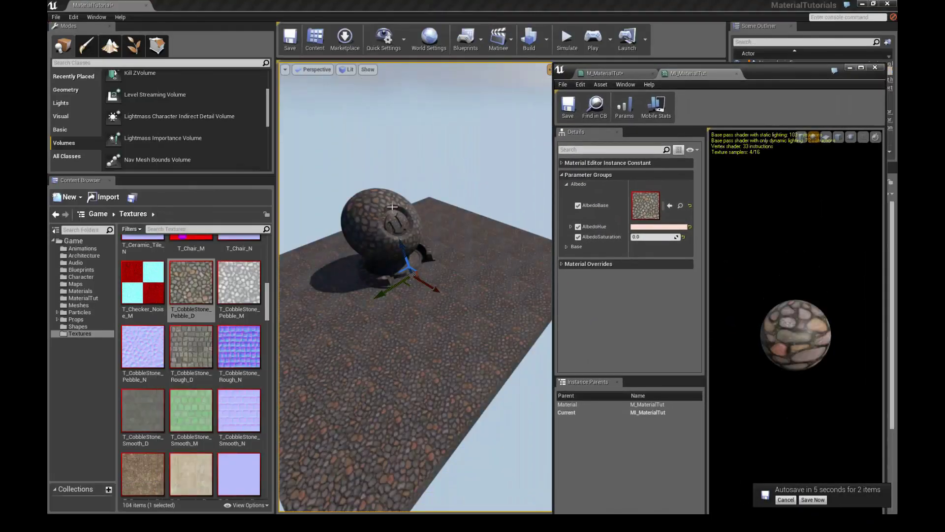
{"action": "key", "text": "F11"}
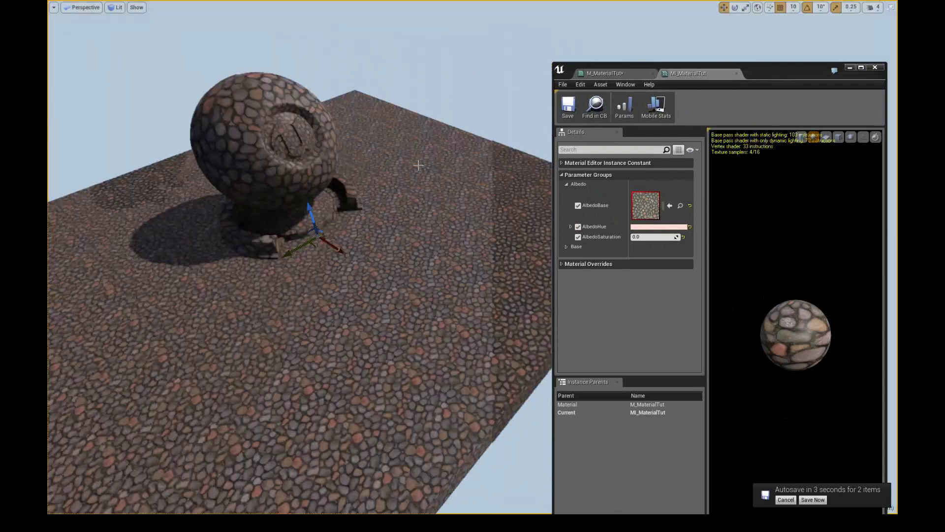
Enable the RoughnessBaseValue override in the instance's Base parameter group and lower its value to about 0.03
{"action": "right_click_drag", "start_coordinate": [364, 204], "coordinate": [409, 205]}
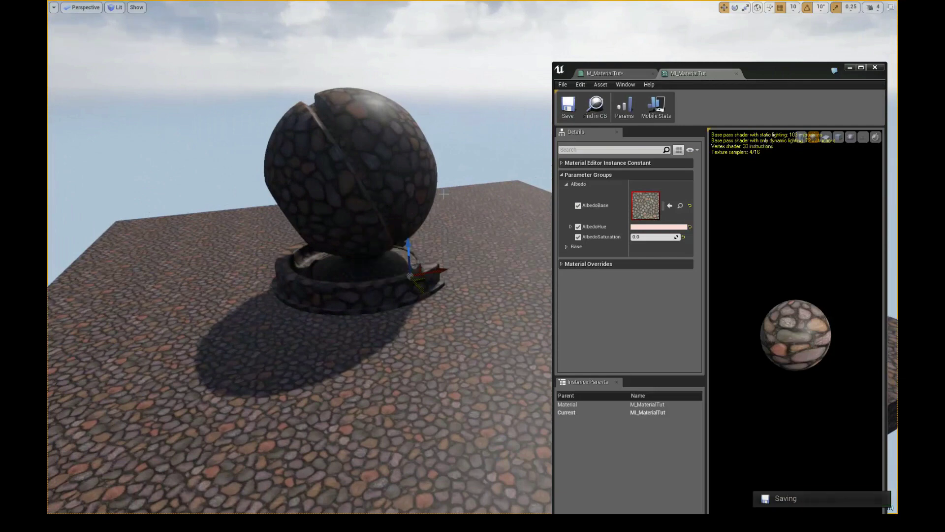
{"action": "left_click", "coordinate": [566, 247]}
{"action": "right_click_drag", "start_coordinate": [522, 231], "coordinate": [540, 250]}
{"action": "left_click", "coordinate": [578, 267]}
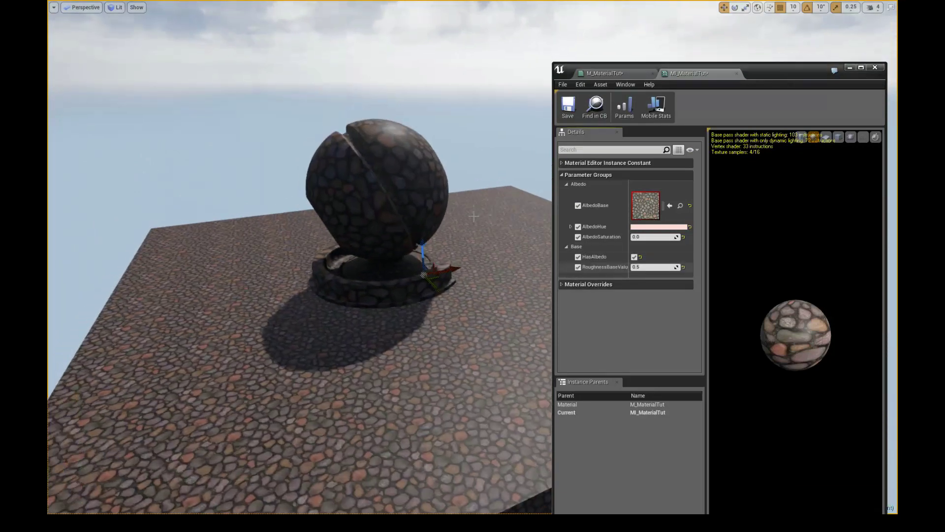
{"action": "right_click", "coordinate": [474, 207]}
{"action": "left_click_drag", "start_coordinate": [640, 266], "coordinate": [611, 264]}
Inspect the glossier surfaces in the level and delete the extra lower slab beneath the stone-textured floor
{"action": "left_click_drag", "start_coordinate": [415, 204], "coordinate": [337, 185], "text": "alt"}
{"action": "scroll", "coordinate": [450, 246], "scroll_direction": "up", "scroll_amount": 3}
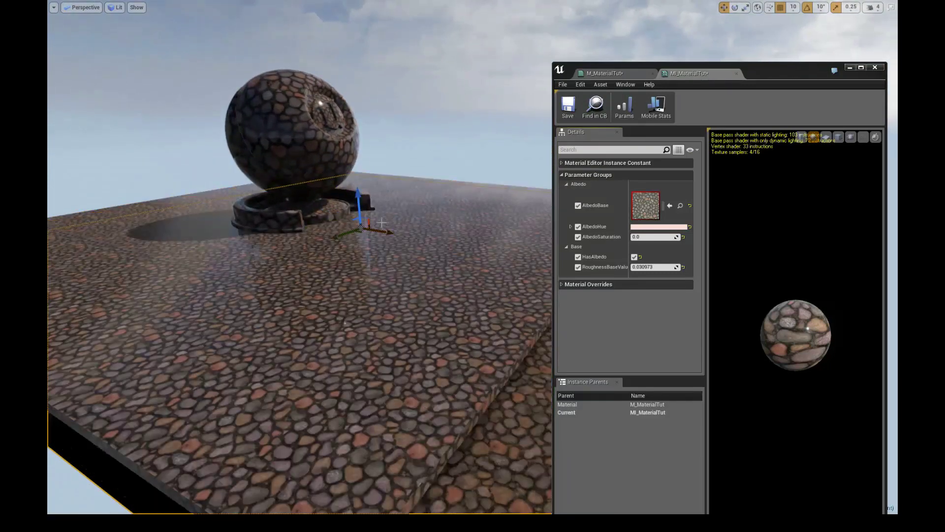
{"action": "key", "text": "Delete"}
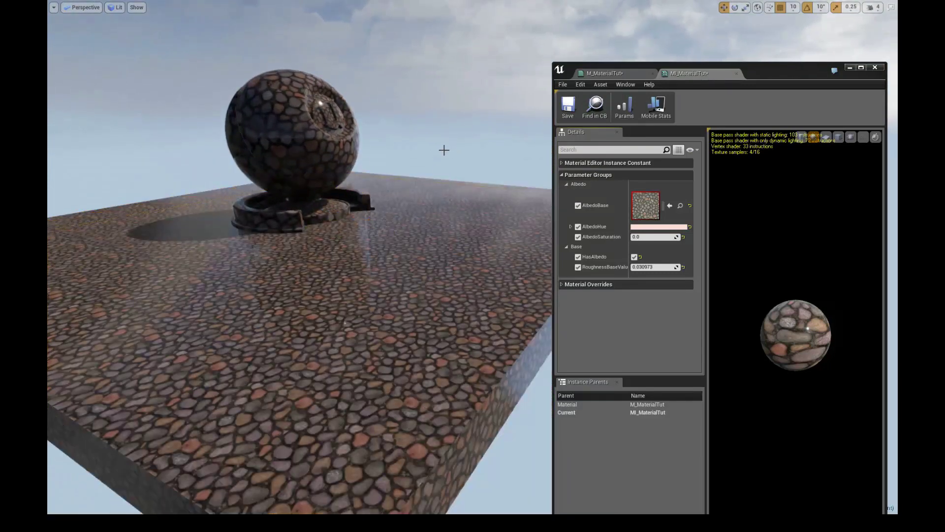
{"action": "mouse_move", "coordinate": [444, 150]}
{"action": "right_mouse_down"}
{"action": "mouse_move", "coordinate": [423, 142]}
{"action": "mouse_move", "coordinate": [448, 164]}
{"action": "mouse_move", "coordinate": [432, 153]}
{"action": "mouse_move", "coordinate": [437, 141]}
{"action": "right_mouse_up"}
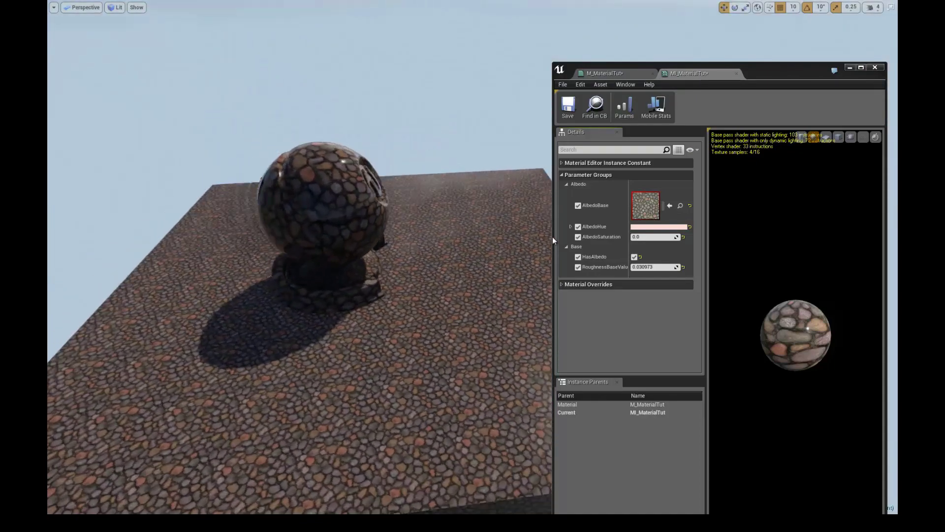
Set the instance's RoughnessBaseValue to 0.5 and check the preview mesh and floor in the level
{"action": "left_click", "coordinate": [662, 267]}
{"action": "type", "text": "0.5"}
{"action": "key", "text": "Return"}
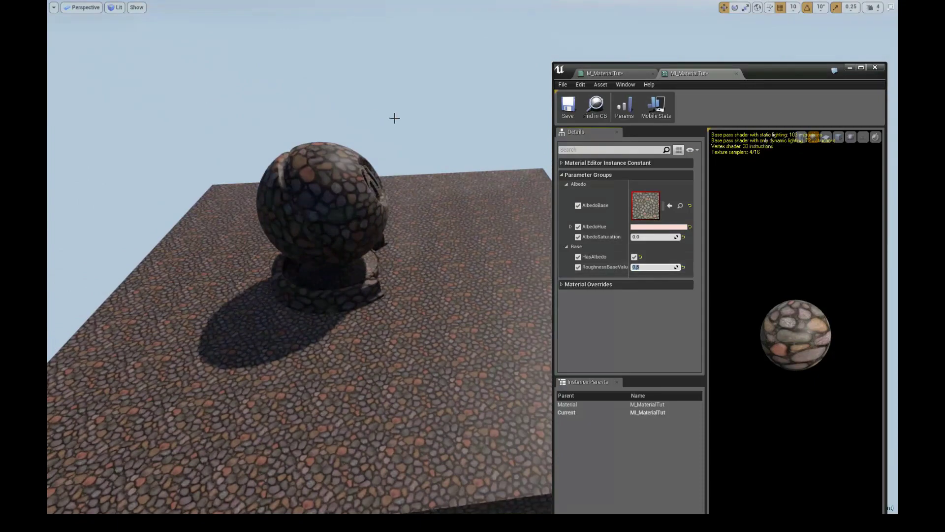
{"action": "right_click_drag", "start_coordinate": [393, 114], "coordinate": [552, 84]}
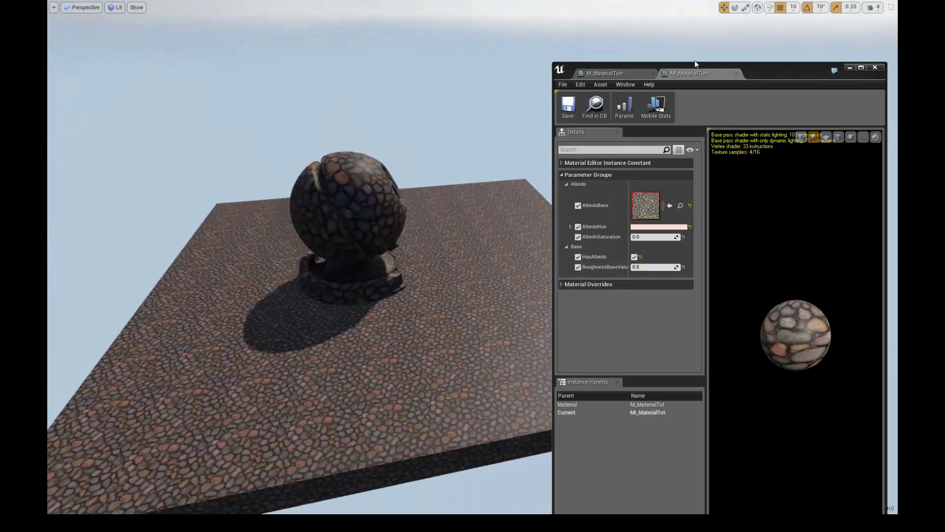
Maximize the material instance editor window and switch to the M_MaterialTut material graph
{"action": "left_click_drag", "start_coordinate": [695, 64], "coordinate": [573, 52]}
{"action": "double_click", "coordinate": [573, 52]}
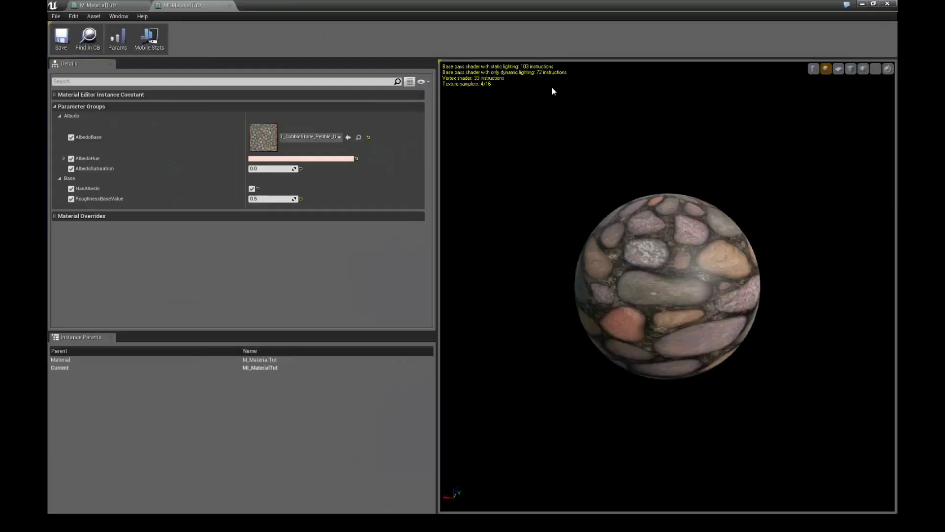
{"action": "left_click", "coordinate": [119, 6]}
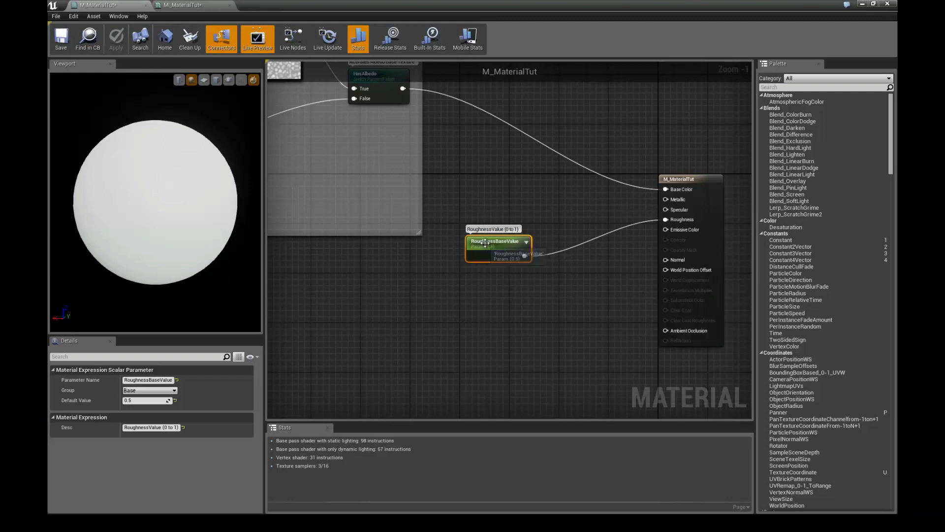
Move the RoughnessBaseValue node away from the material output, and place a copy of the HasAlbedo switch between them
{"action": "left_click_drag", "start_coordinate": [487, 241], "coordinate": [407, 284]}
{"action": "right_click_drag", "start_coordinate": [344, 258], "coordinate": [497, 358]}
{"action": "scroll", "coordinate": [440, 254], "scroll_direction": "down", "scroll_amount": 1}
{"action": "right_click_drag", "start_coordinate": [355, 349], "coordinate": [471, 306]}
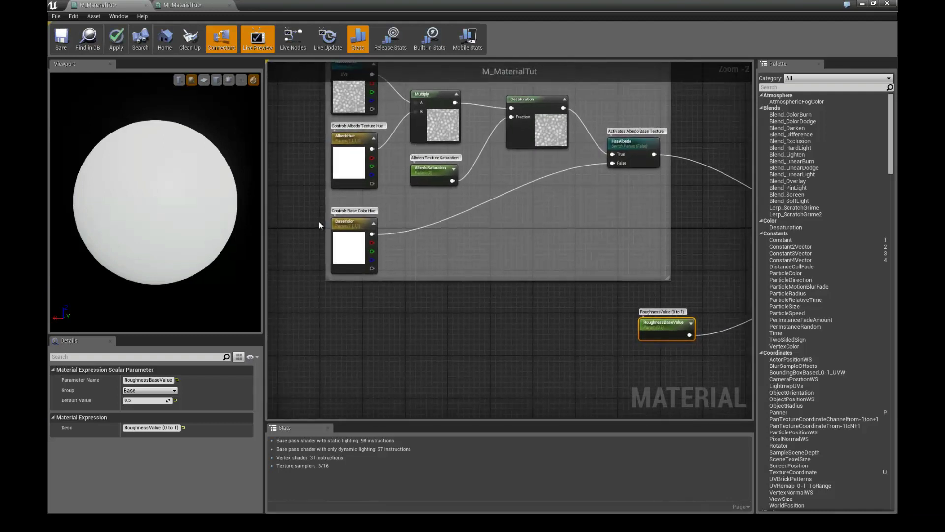
{"action": "left_click", "coordinate": [622, 141]}
{"action": "right_click_drag", "start_coordinate": [547, 308], "coordinate": [433, 293]}
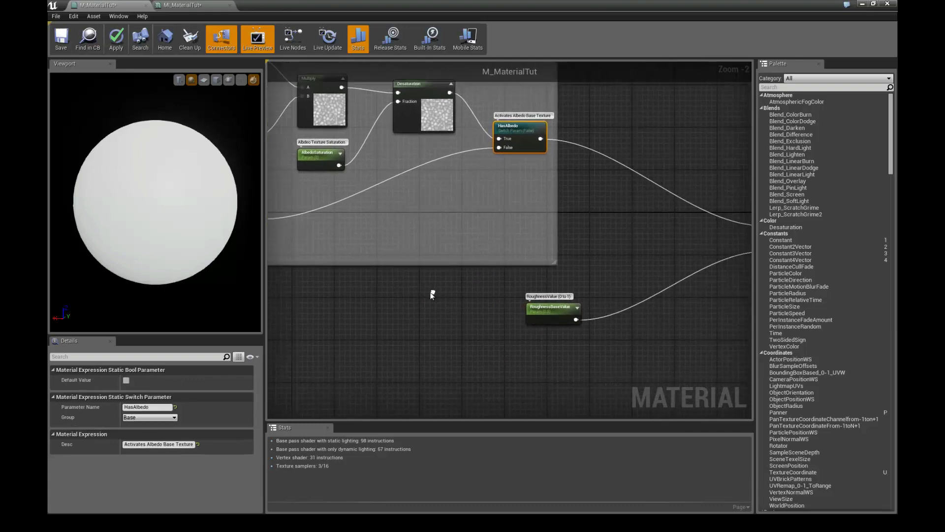
{"action": "key", "text": "ctrl+c"}
{"action": "key", "text": "ctrl+v"}
{"action": "left_click_drag", "start_coordinate": [486, 289], "coordinate": [672, 322]}
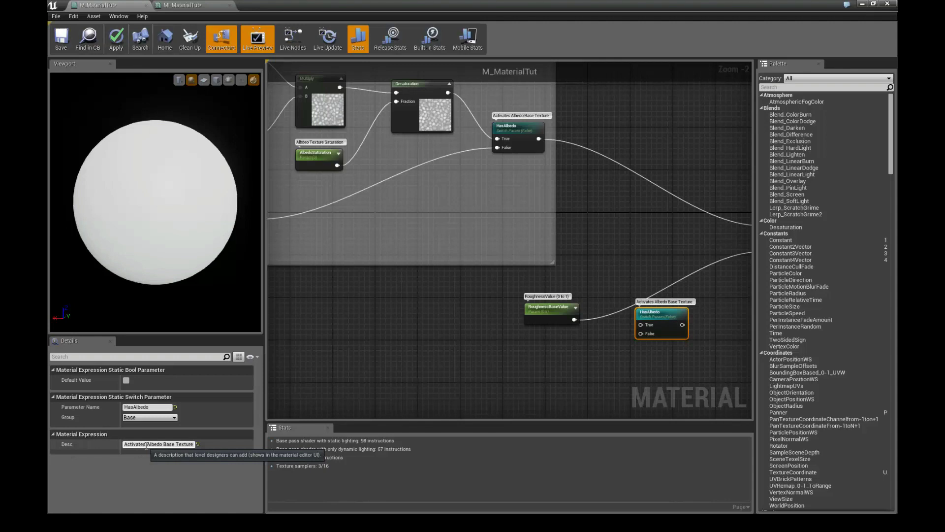
Change the copied switch's description to "Activates Roughness Base Texture" and assign it to a new parameter group named Roughness
{"action": "left_click_drag", "start_coordinate": [146, 444], "coordinate": [164, 445]}
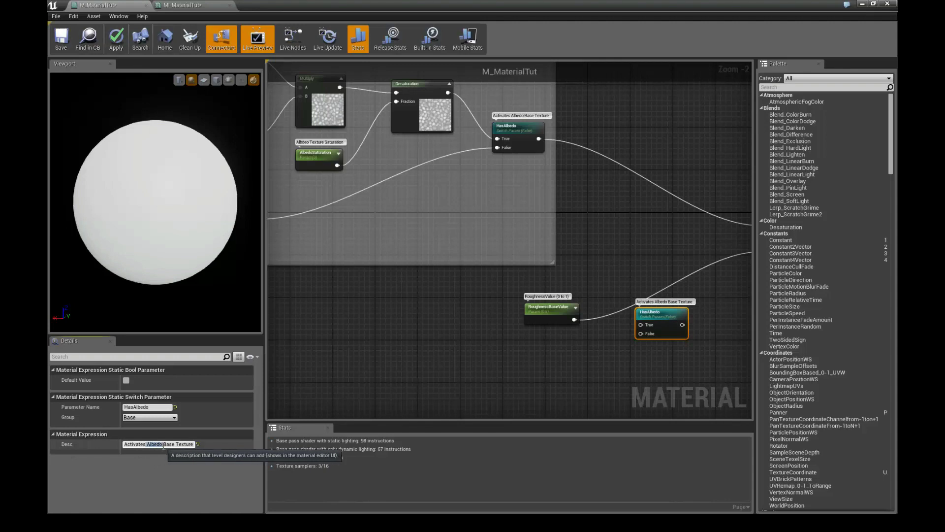
{"action": "type", "text": "Roughness"}
{"action": "key", "text": "Return"}
{"action": "left_click", "coordinate": [147, 444]}
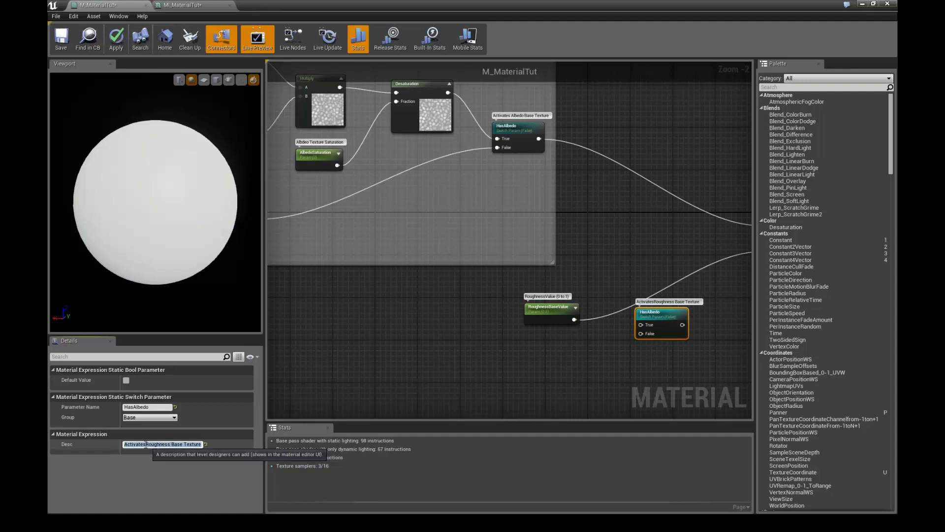
{"action": "left_click", "coordinate": [155, 420]}
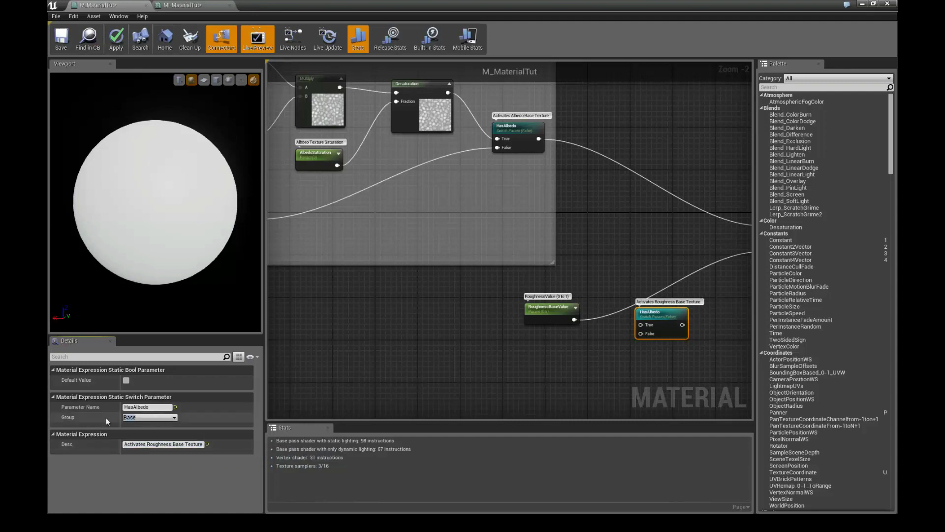
{"action": "type", "text": "Roughness"}
{"action": "key", "text": "Return"}
Rearrange the roughness nodes so the RoughnessBaseValue parameter sits below and before the copied switch
{"action": "right_click_drag", "start_coordinate": [542, 351], "coordinate": [517, 330]}
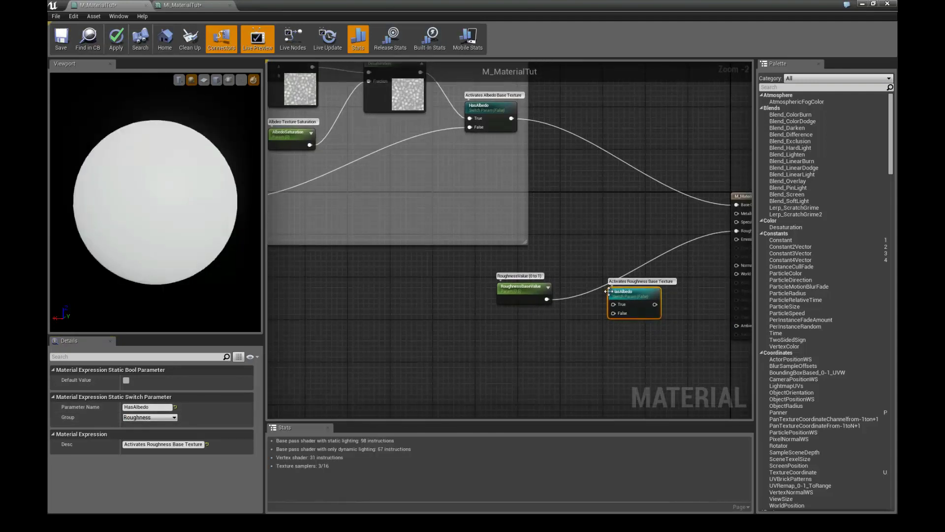
{"action": "left_click_drag", "start_coordinate": [533, 287], "coordinate": [506, 324]}
{"action": "left_click_drag", "start_coordinate": [623, 292], "coordinate": [574, 280]}
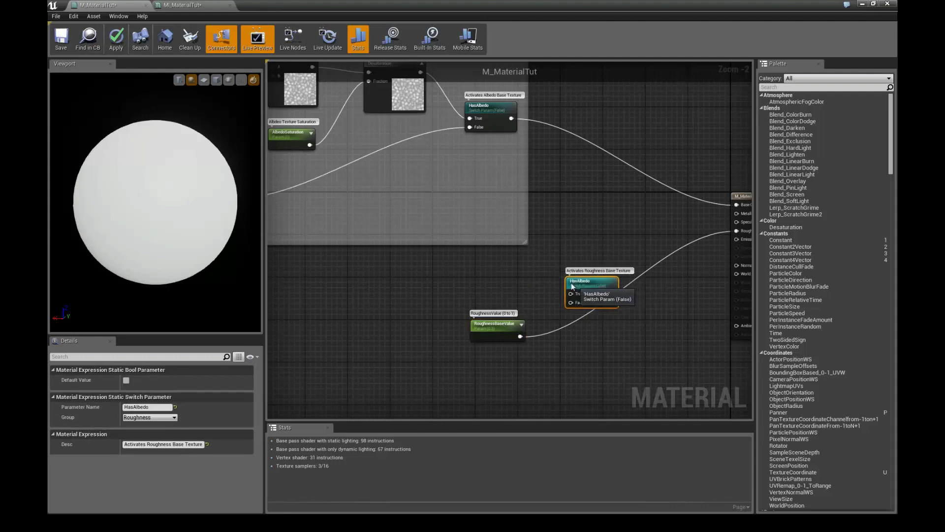
{"action": "left_click_drag", "start_coordinate": [498, 328], "coordinate": [499, 343]}
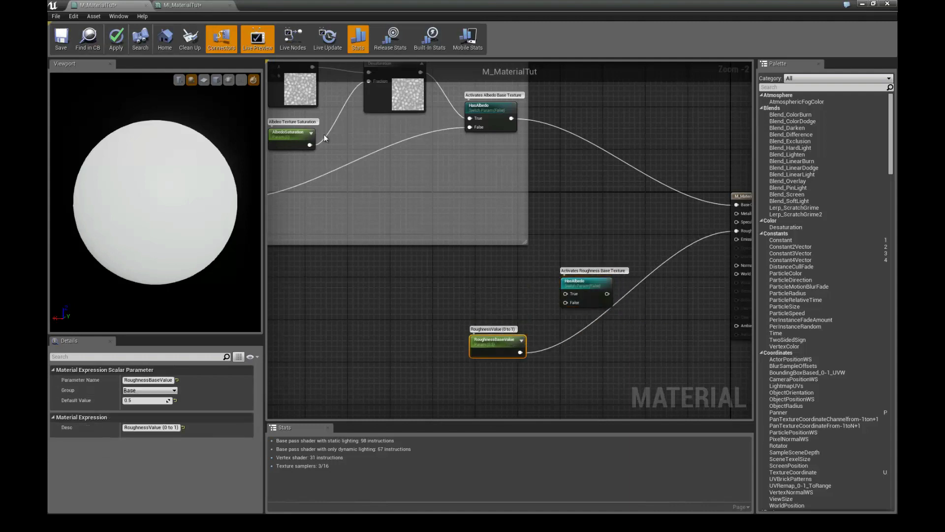
Duplicate the AlbedoBase texture parameter and place the copy before the roughness switch, moving RoughnessBaseValue down to make room
{"action": "right_click_drag", "start_coordinate": [354, 155], "coordinate": [399, 171]}
{"action": "left_click", "coordinate": [368, 111]}
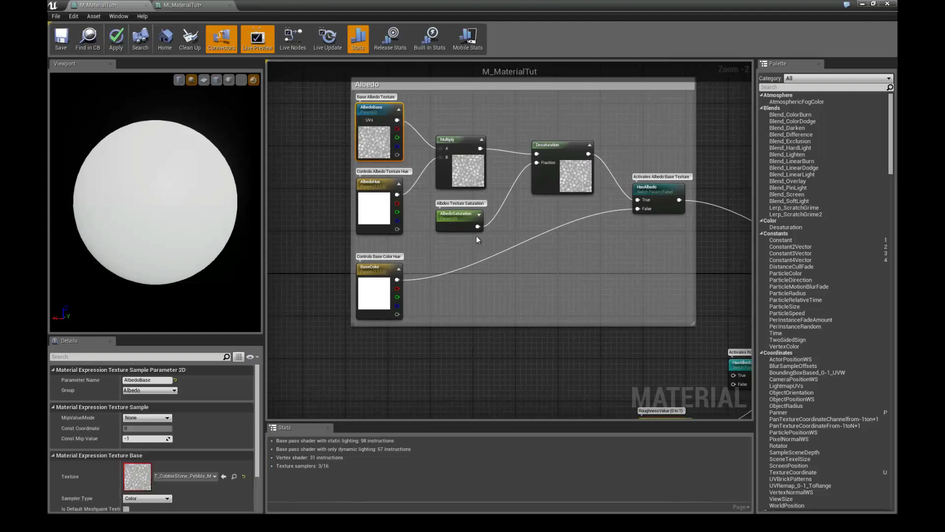
{"action": "key", "text": "ctrl+w"}
{"action": "left_click_drag", "start_coordinate": [466, 227], "coordinate": [516, 359]}
{"action": "right_click_drag", "start_coordinate": [573, 321], "coordinate": [369, 188]}
{"action": "left_click_drag", "start_coordinate": [340, 213], "coordinate": [404, 229]}
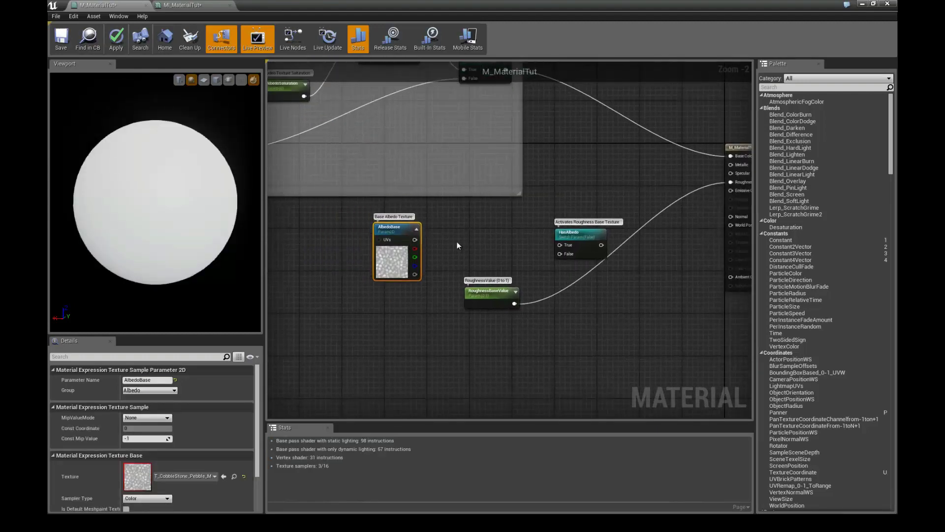
{"action": "left_click_drag", "start_coordinate": [480, 295], "coordinate": [475, 317]}
Rename the copied texture parameter RoughnessBase and assign it to the Roughness group
{"action": "left_click", "coordinate": [384, 233]}
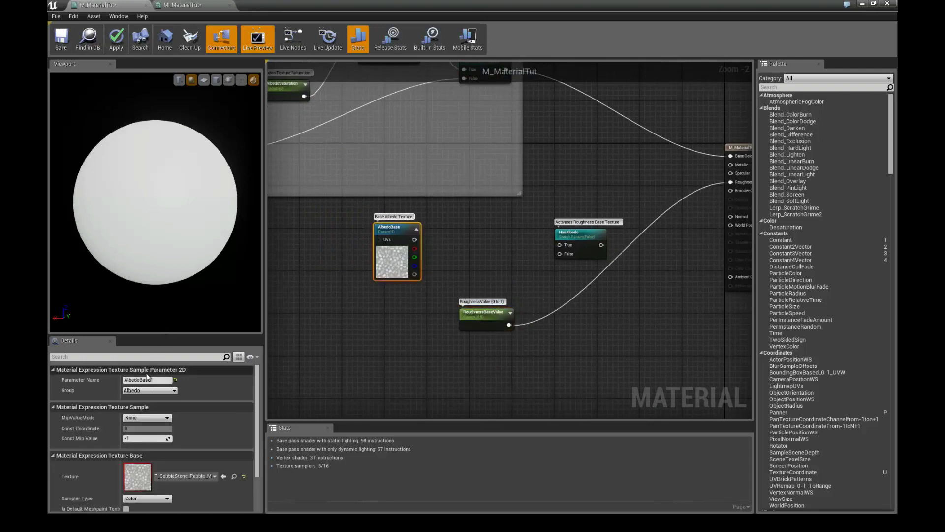
{"action": "type", "text": "Roughness"}
{"action": "left_click", "coordinate": [174, 392]}
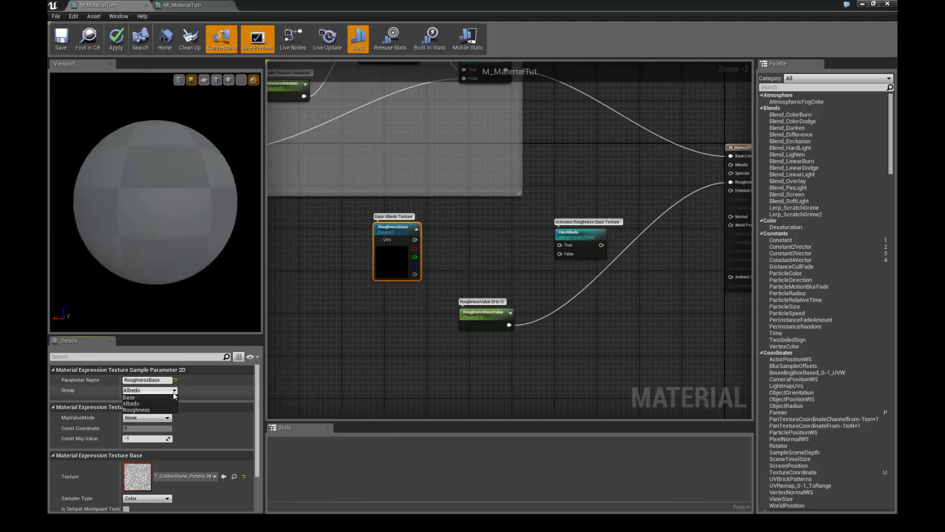
{"action": "left_click", "coordinate": [150, 408]}
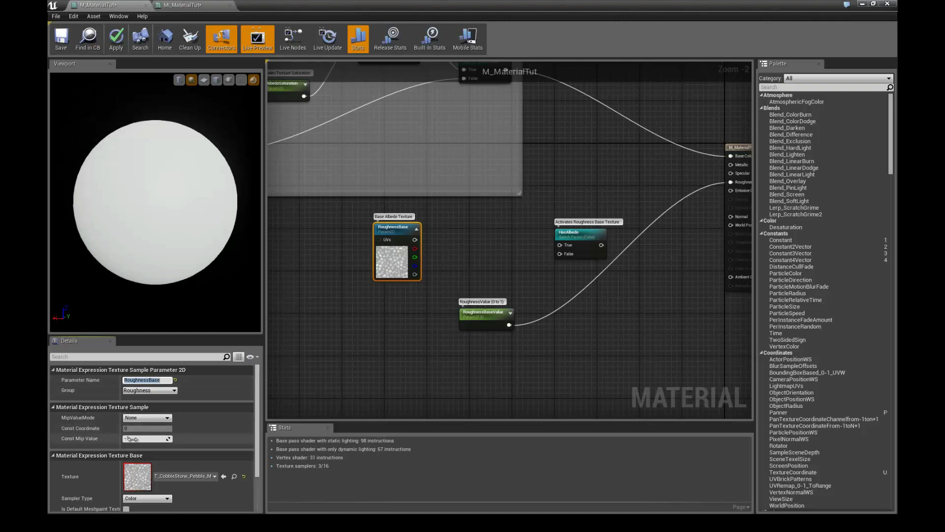
Change the RoughnessBase texture parameter's description to "Base Roughness Texture"
{"action": "left_click", "coordinate": [371, 261]}
{"action": "left_click", "coordinate": [391, 235]}
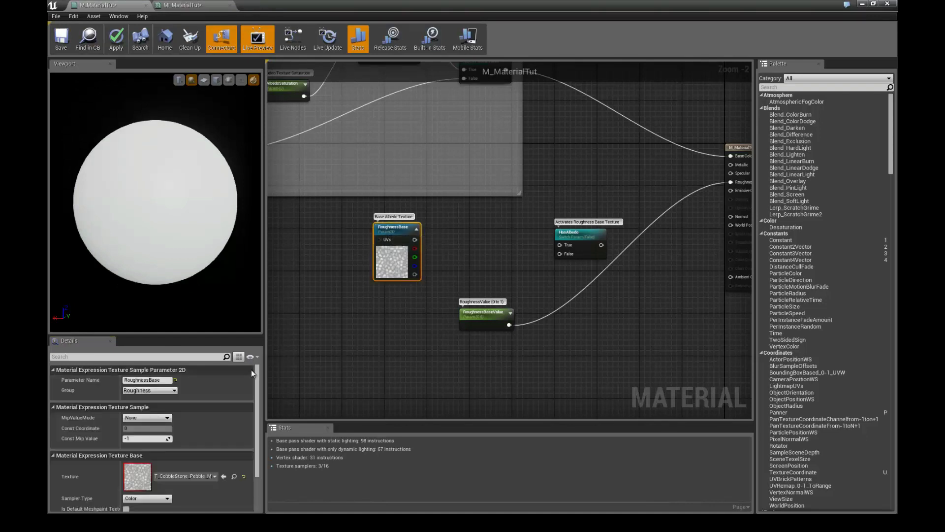
{"action": "left_click_drag", "start_coordinate": [255, 390], "coordinate": [255, 418]}
{"action": "left_click_drag", "start_coordinate": [124, 501], "coordinate": [156, 503]}
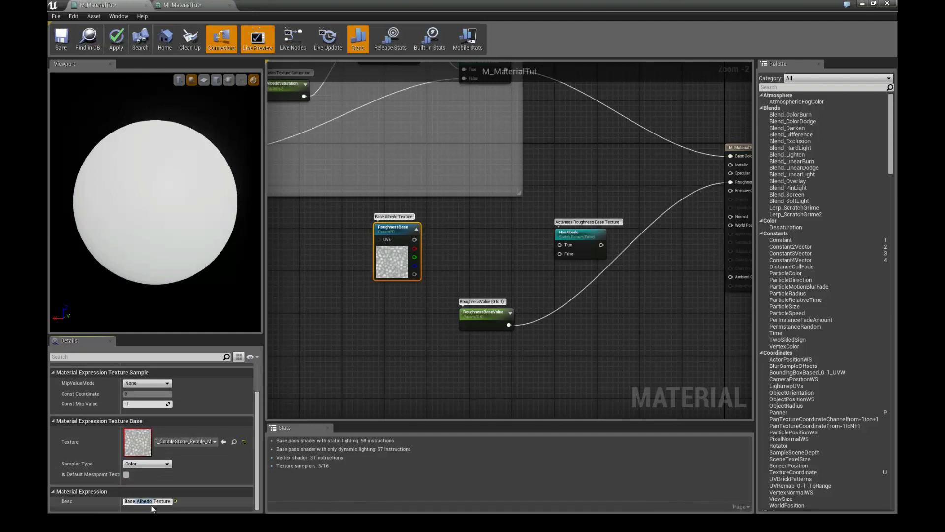
{"action": "type", "text": "Roughness"}
{"action": "key", "text": "Return"}
Wire RoughnessBase to the copied switch's True input, RoughnessBaseValue to its False input, and the switch's output to the material's Roughness
{"action": "right_click_drag", "start_coordinate": [297, 376], "coordinate": [245, 384]}
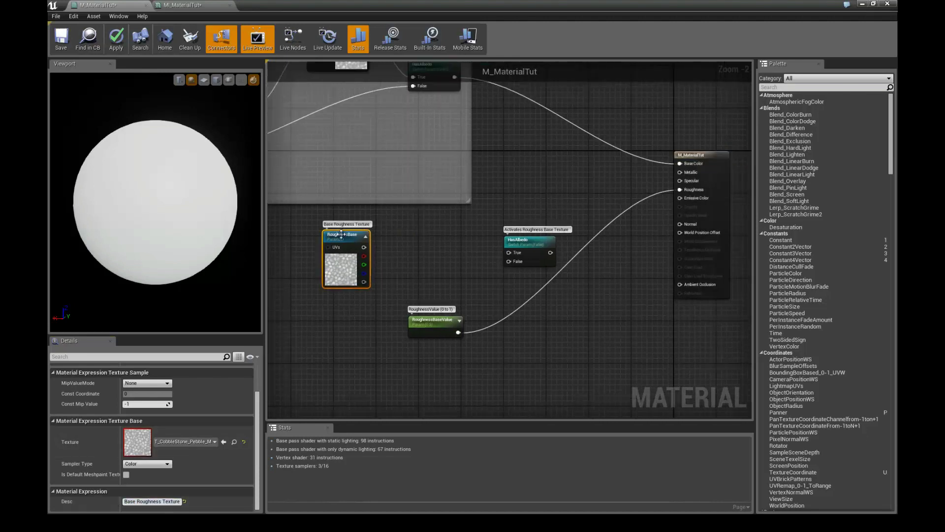
{"action": "left_click_drag", "start_coordinate": [355, 230], "coordinate": [507, 253]}
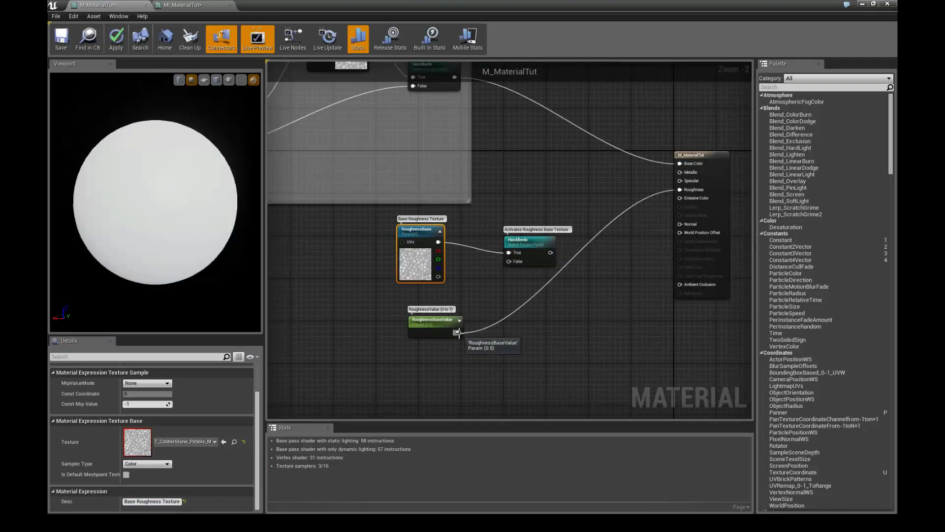
{"action": "left_click_drag", "start_coordinate": [458, 333], "coordinate": [552, 252], "text": "ctrl"}
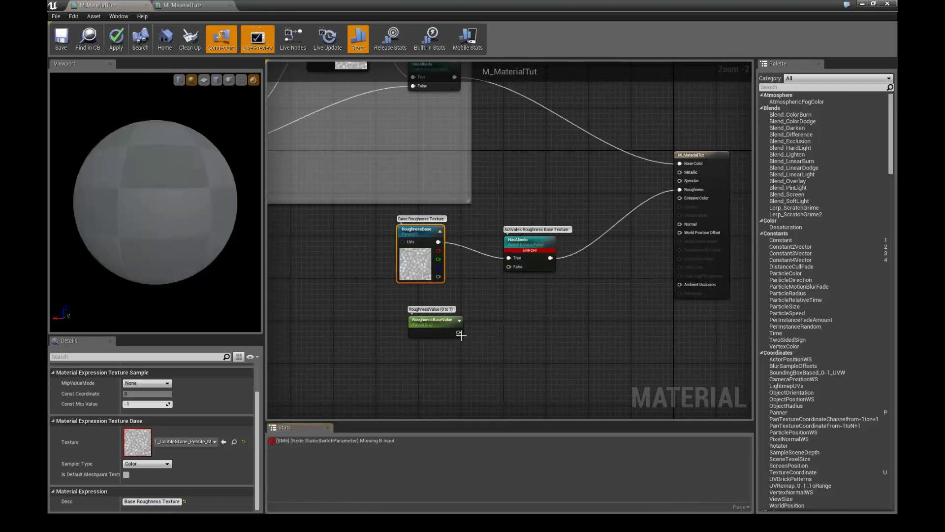
{"action": "left_click_drag", "start_coordinate": [458, 332], "coordinate": [508, 266]}
Rename the copied switch HasRoughness, and align it and the RoughnessBase texture node with RoughnessBaseValue
{"action": "left_click", "coordinate": [527, 240]}
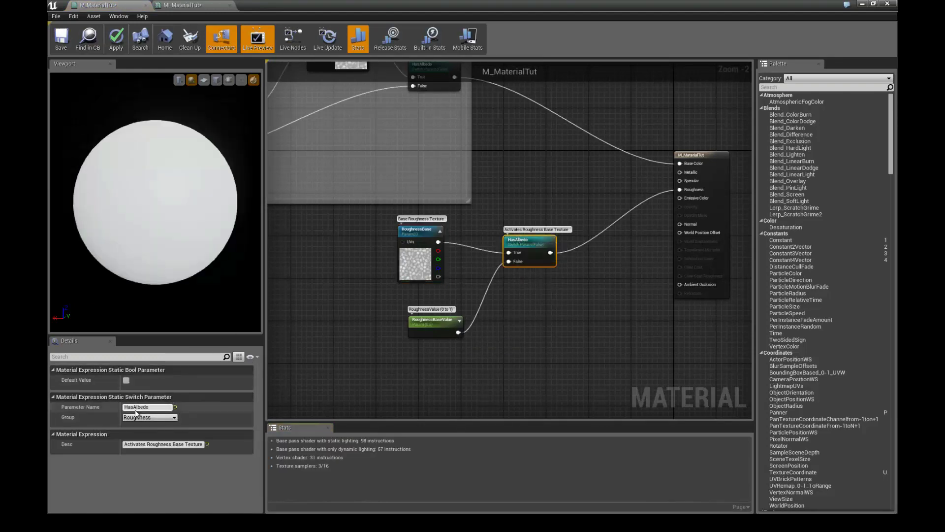
{"action": "left_click_drag", "start_coordinate": [133, 407], "coordinate": [168, 404]}
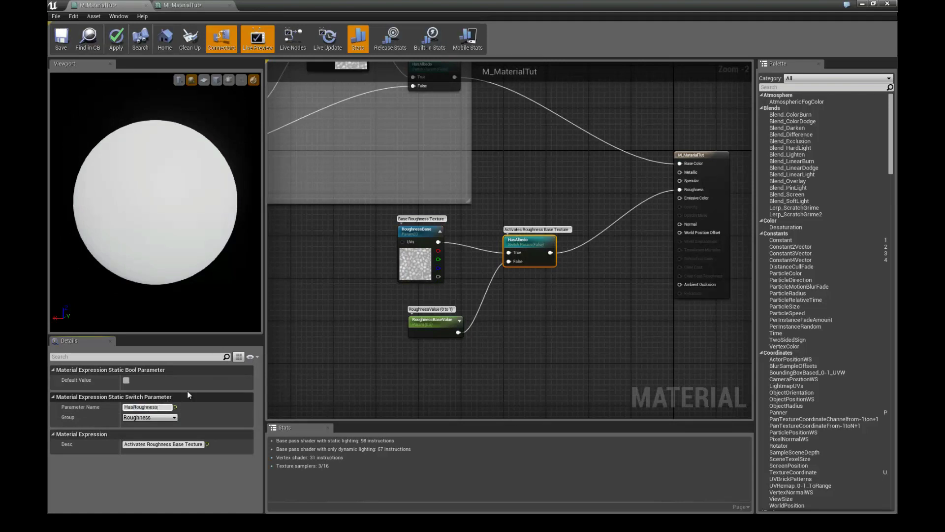
{"action": "left_click_drag", "start_coordinate": [428, 233], "coordinate": [438, 238]}
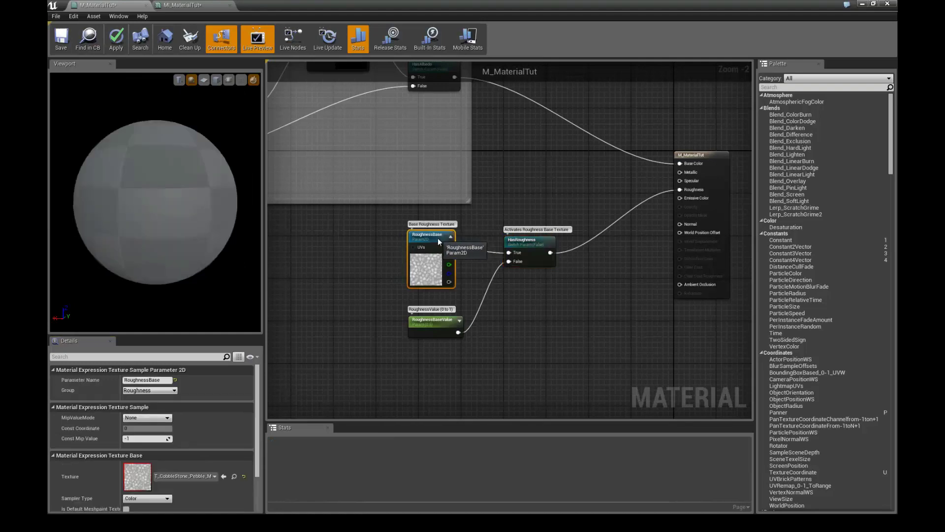
{"action": "left_click_drag", "start_coordinate": [522, 241], "coordinate": [517, 262]}
Enclose the three roughness nodes in a comment box titled "Roughness" and enlarge the box around them
{"action": "left_click_drag", "start_coordinate": [360, 222], "coordinate": [579, 367]}
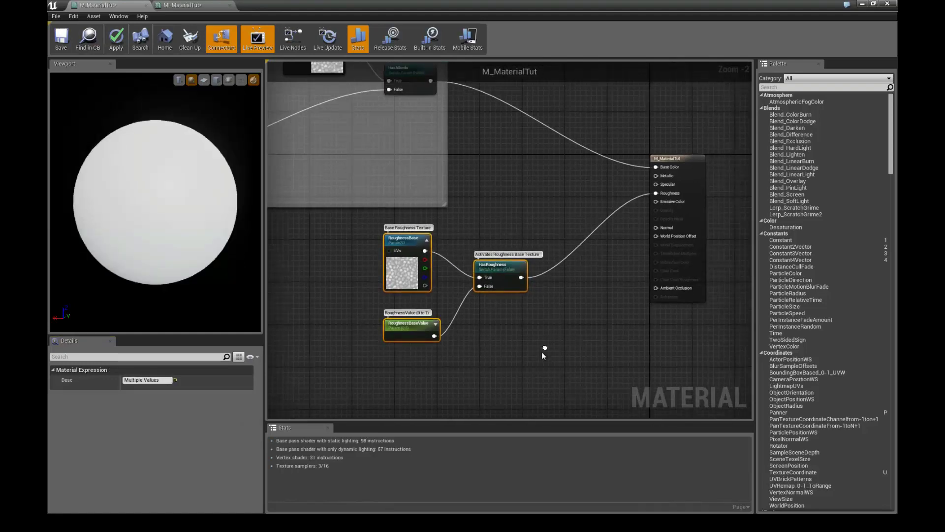
{"action": "type", "text": "cRoughness"}
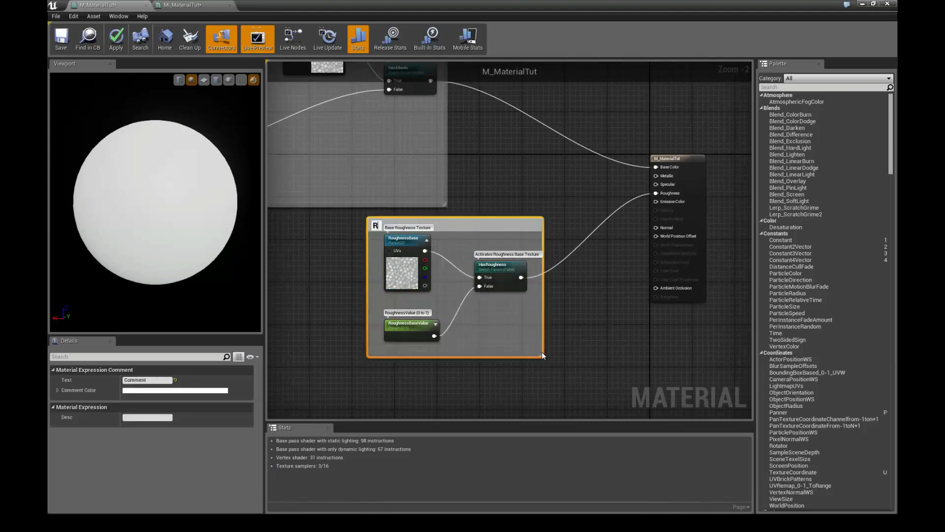
{"action": "key", "text": "Return"}
{"action": "left_click_drag", "start_coordinate": [543, 355], "coordinate": [380, 230]}
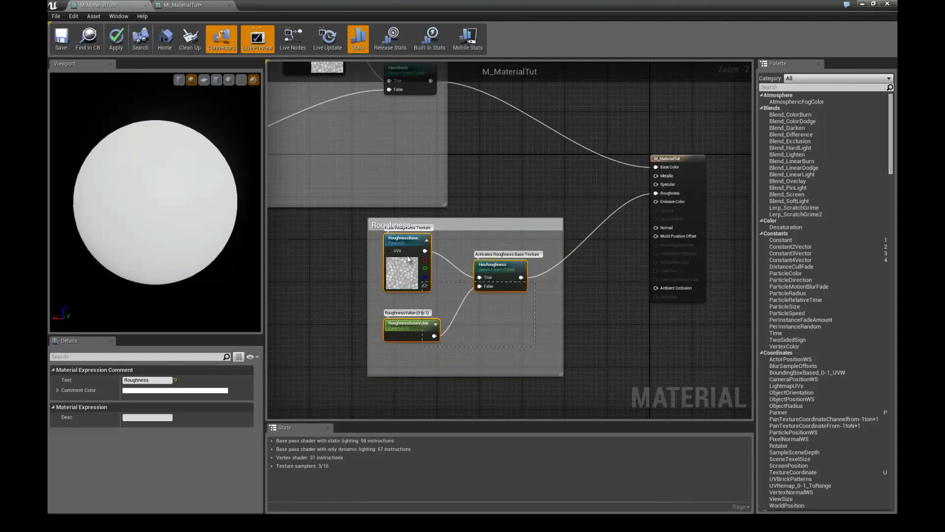
{"action": "left_click", "coordinate": [341, 257]}
{"action": "scroll", "coordinate": [341, 257], "scroll_direction": "down", "scroll_amount": 3}
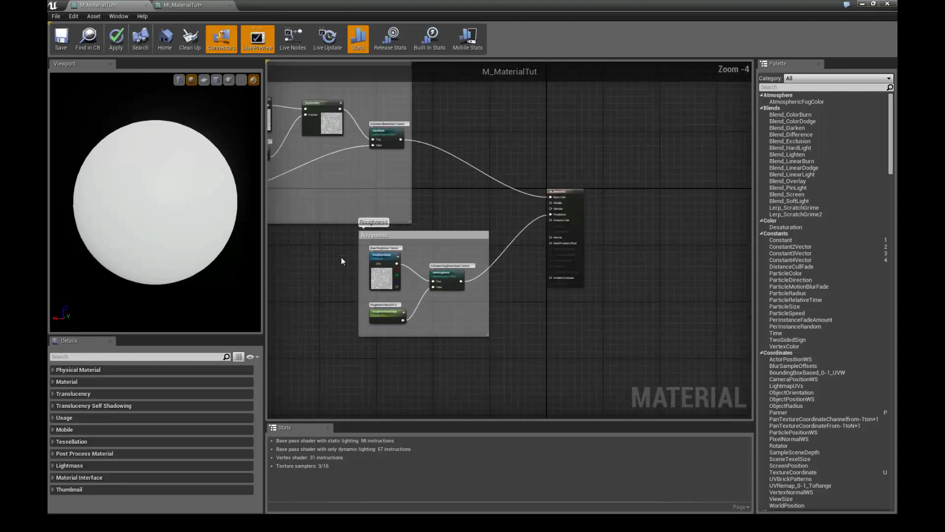
Move the Roughness comment group beneath the Albedo group and apply the material changes
{"action": "right_click_drag", "start_coordinate": [376, 259], "coordinate": [437, 257]}
{"action": "left_click_drag", "start_coordinate": [481, 249], "coordinate": [345, 267]}
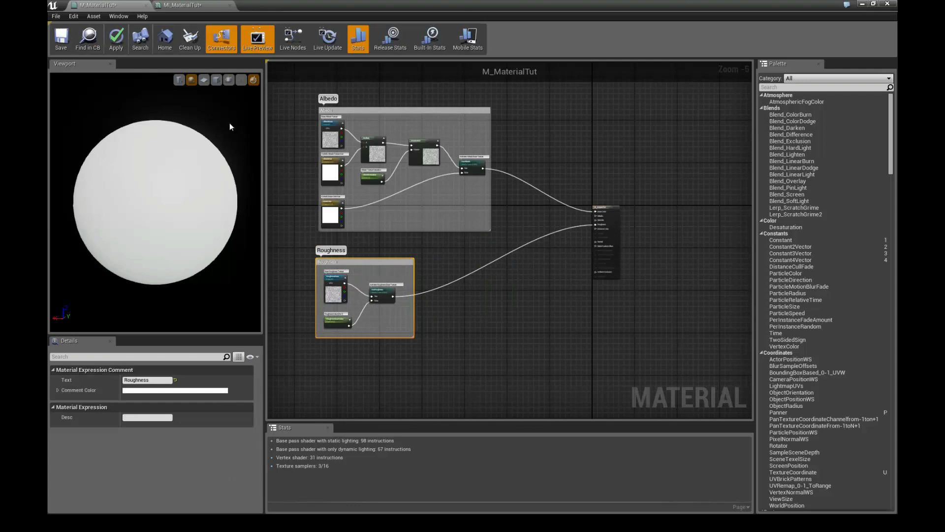
{"action": "left_click", "coordinate": [120, 38]}
Place the editor window beside the level, then reset RoughnessBaseValue in MI_MaterialTut to its default and disable its override
{"action": "left_click_drag", "start_coordinate": [315, 5], "coordinate": [728, 30]}
{"action": "mouse_move", "coordinate": [445, 120]}
{"action": "right_mouse_down"}
{"action": "mouse_move", "coordinate": [434, 115]}
{"action": "mouse_move", "coordinate": [464, 112]}
{"action": "mouse_move", "coordinate": [436, 108]}
{"action": "right_mouse_up"}
{"action": "key", "text": "w"}
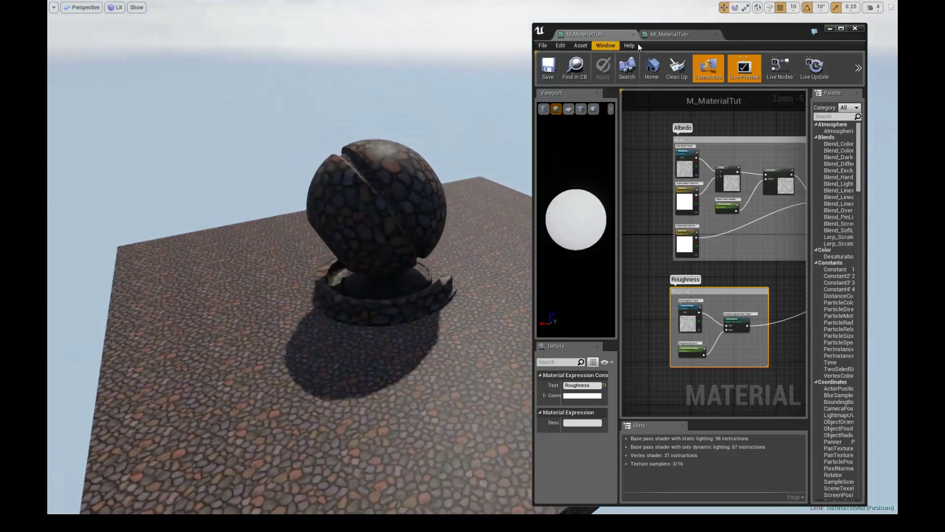
{"action": "left_click", "coordinate": [655, 35]}
{"action": "mouse_move", "coordinate": [635, 228]}
{"action": "left_mouse_down"}
{"action": "mouse_move", "coordinate": [618, 228]}
{"action": "mouse_move", "coordinate": [632, 228]}
{"action": "left_mouse_up"}
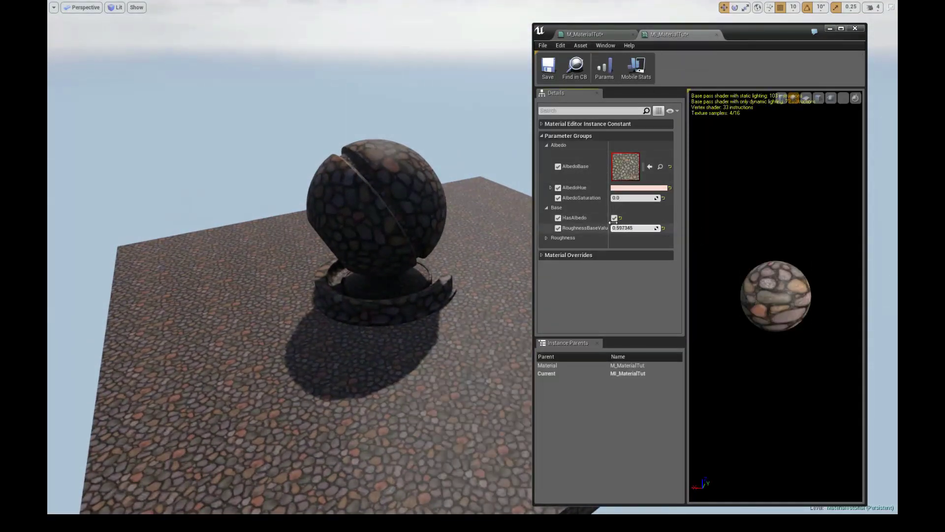
{"action": "left_click", "coordinate": [546, 145]}
{"action": "left_click", "coordinate": [663, 176]}
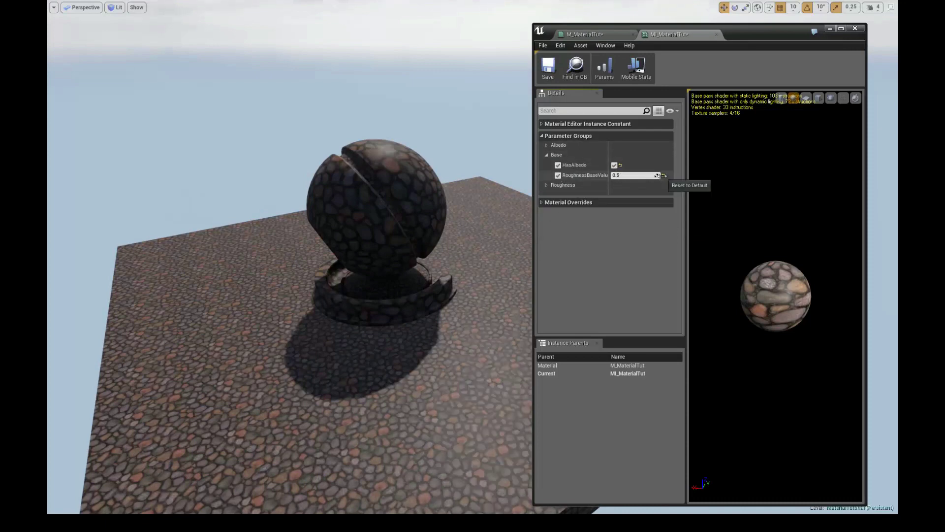
{"action": "left_click", "coordinate": [558, 176]}
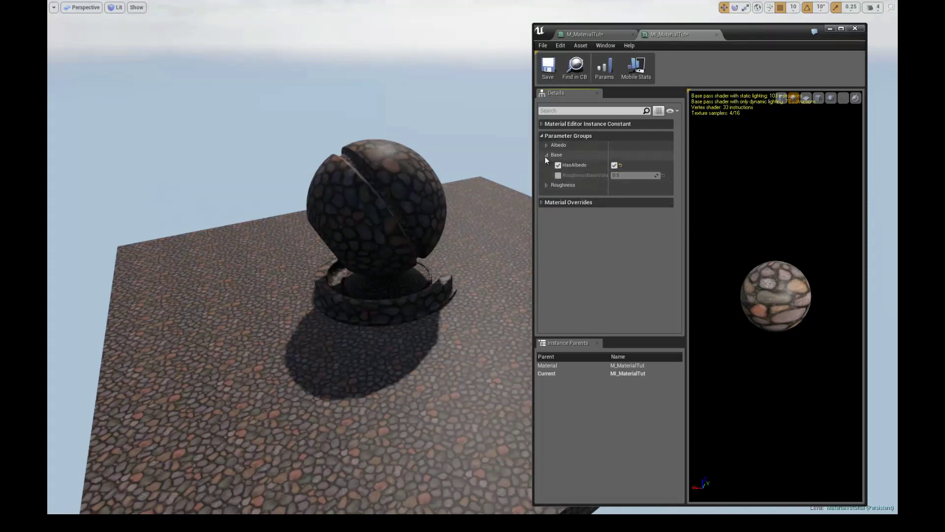
Assign the HasRoughness switch in M_MaterialTut to the Base parameter group and apply the change
{"action": "left_click", "coordinate": [546, 185]}
{"action": "left_click", "coordinate": [588, 34]}
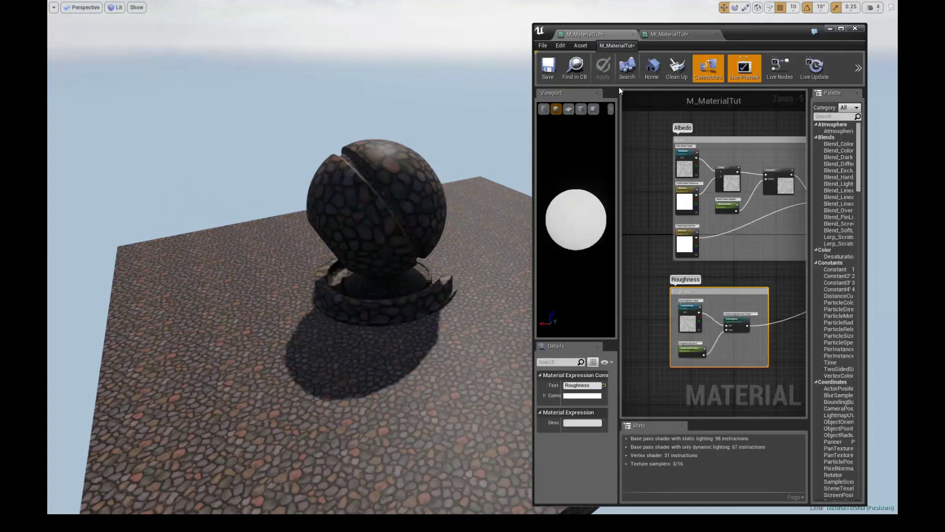
{"action": "left_click", "coordinate": [735, 320]}
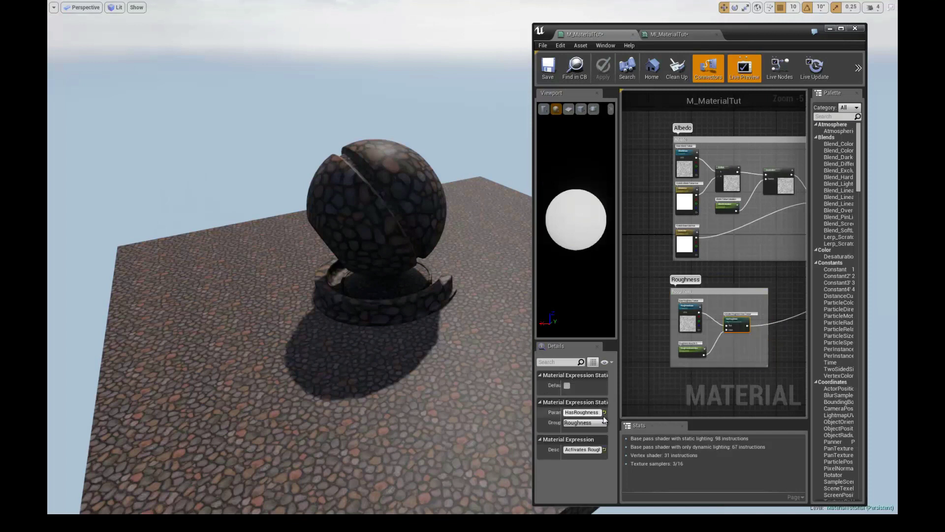
{"action": "left_click", "coordinate": [591, 422]}
{"action": "left_click", "coordinate": [592, 429]}
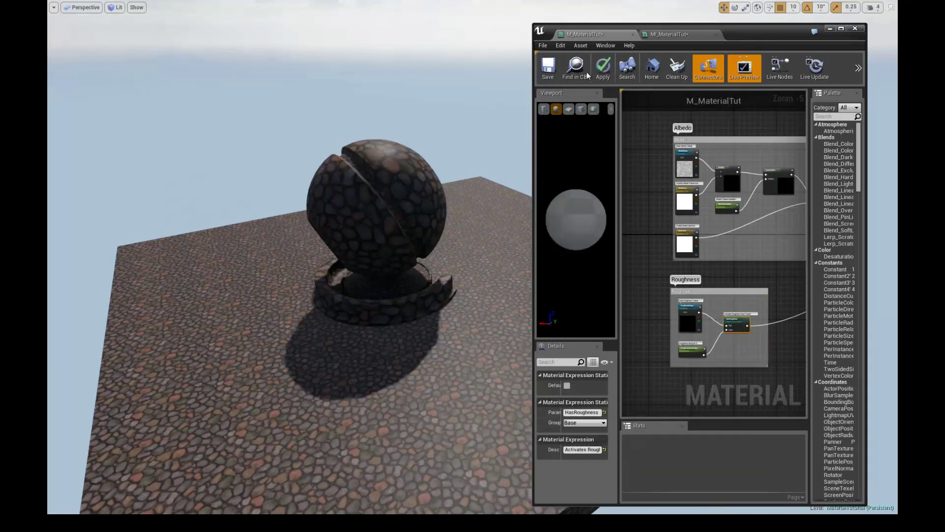
{"action": "left_click", "coordinate": [604, 73]}
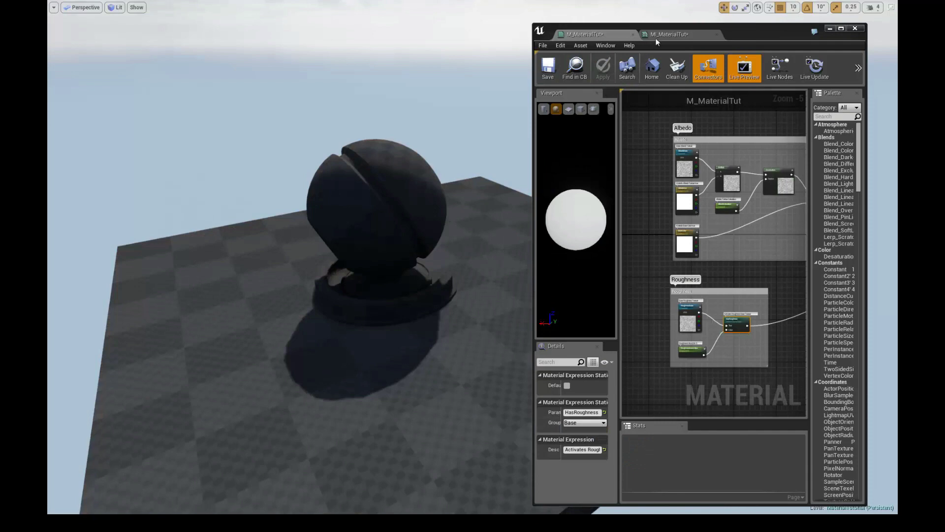
In MI_MaterialTut, enable the HasRoughness override and switch it on, then collapse the Base group
{"action": "left_click", "coordinate": [659, 35]}
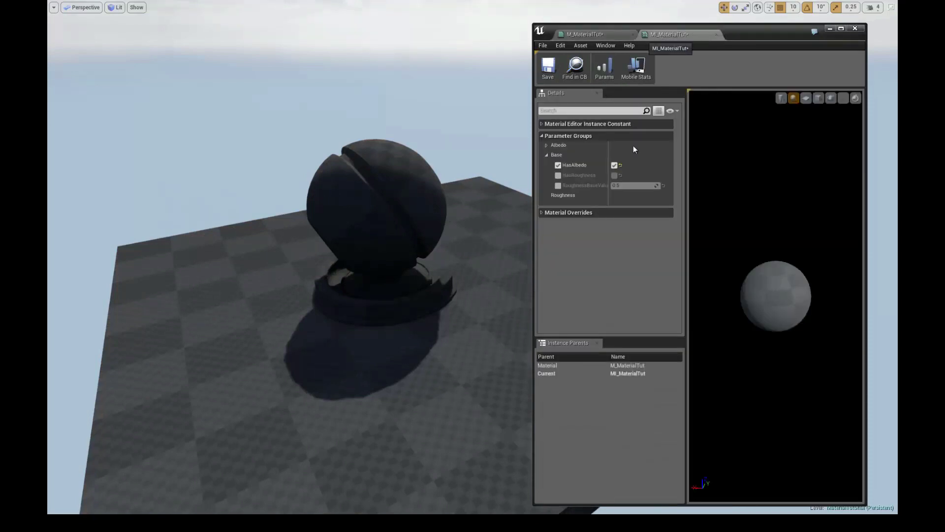
{"action": "scroll", "coordinate": [478, 140], "scroll_direction": "up", "scroll_amount": 3}
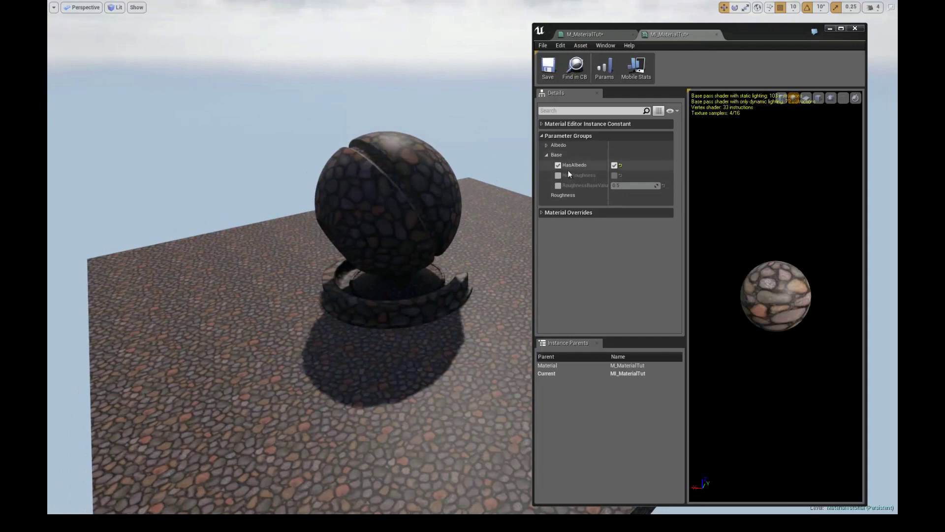
{"action": "left_click", "coordinate": [559, 178]}
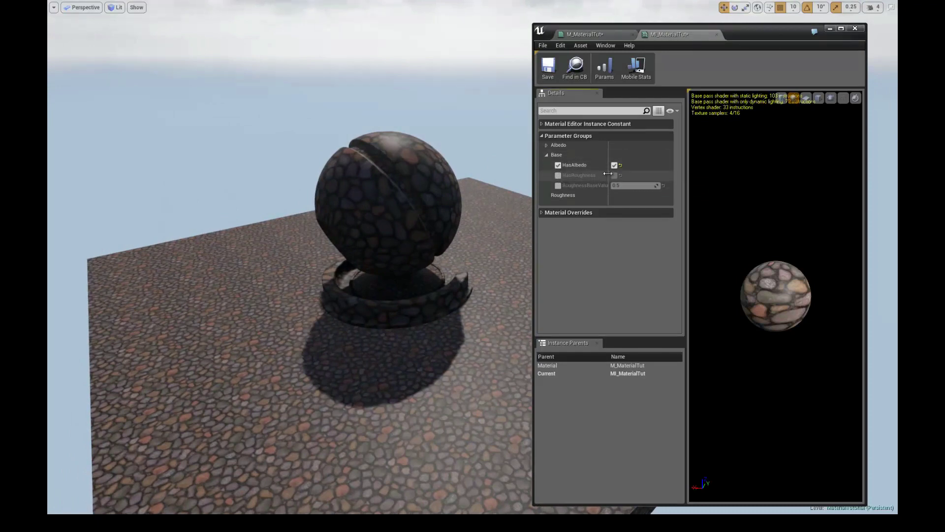
{"action": "left_click", "coordinate": [557, 175]}
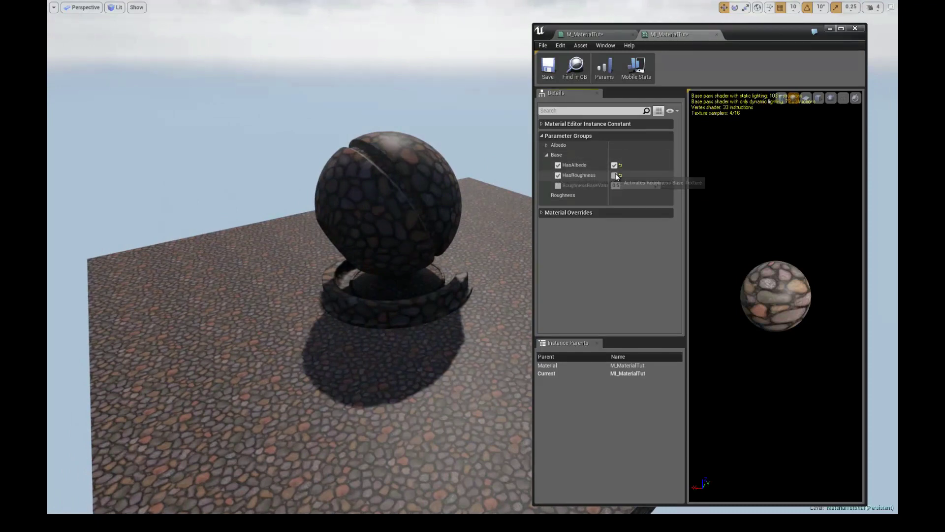
{"action": "left_click", "coordinate": [615, 175]}
{"action": "left_click", "coordinate": [547, 155]}
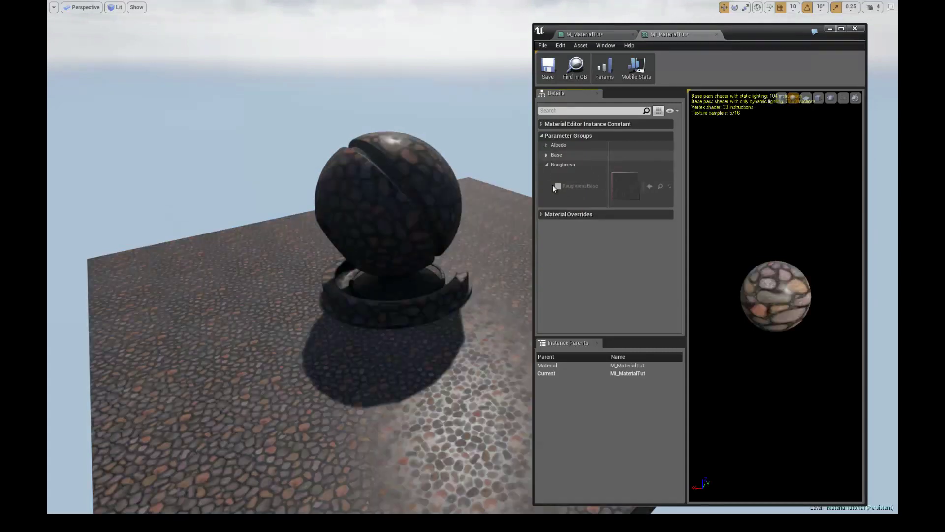
Inspect the roughness texture's reflections on the preview ball and the floor in the level from several angles
{"action": "key", "text": "Up"}
{"action": "key", "text": "Right"}
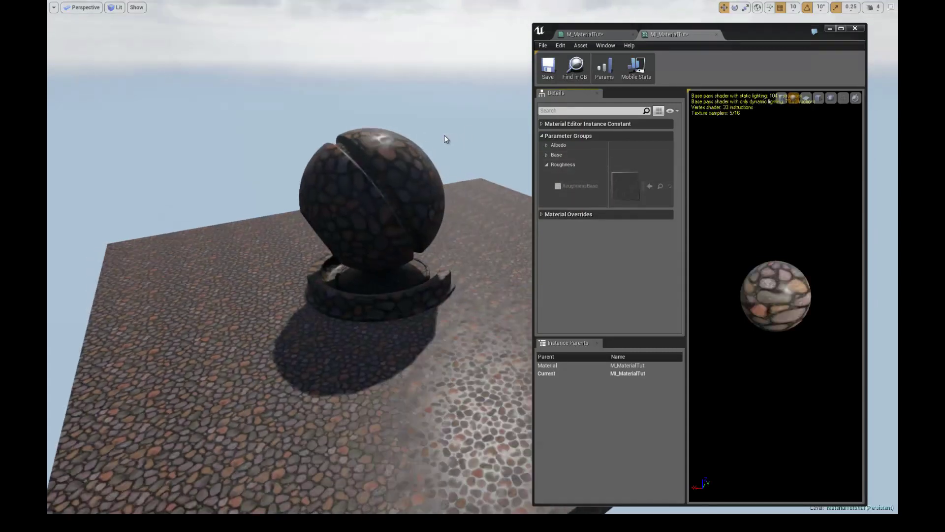
{"action": "key", "text": "Up"}
{"action": "key", "text": "Left"}
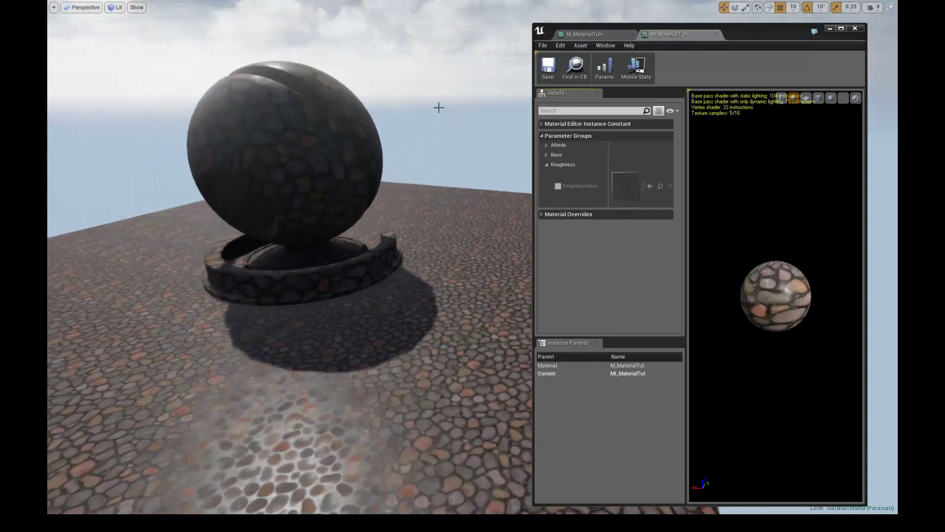
{"action": "key", "text": "Right"}
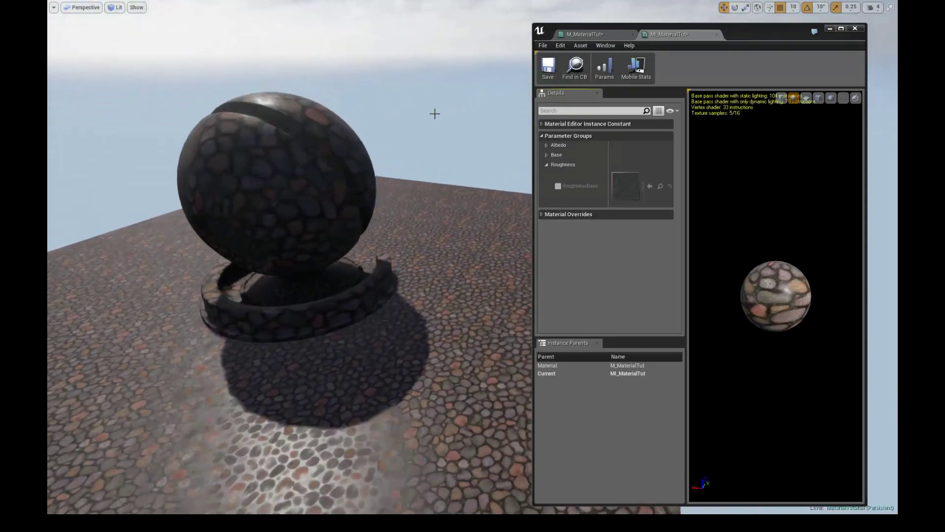
{"action": "key", "text": "Up"}
{"action": "key", "text": "Left"}
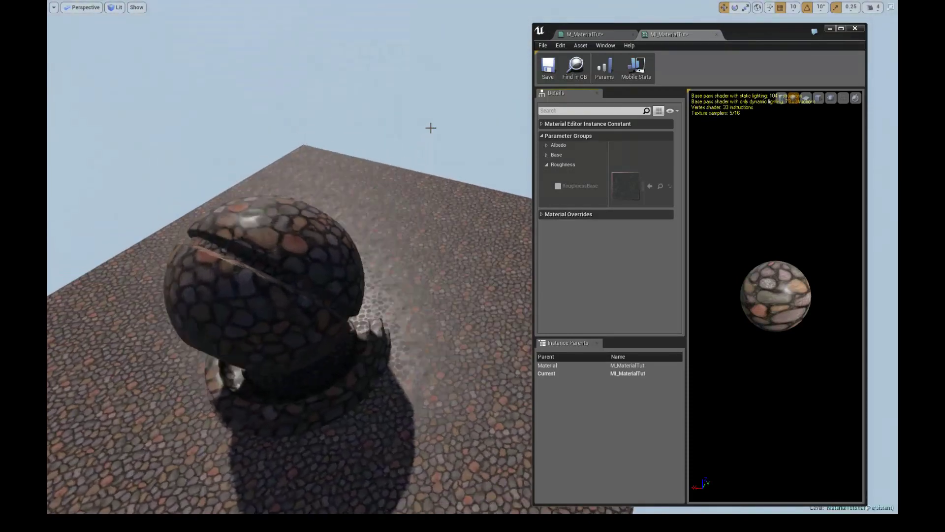
{"action": "left_click", "coordinate": [367, 194]}
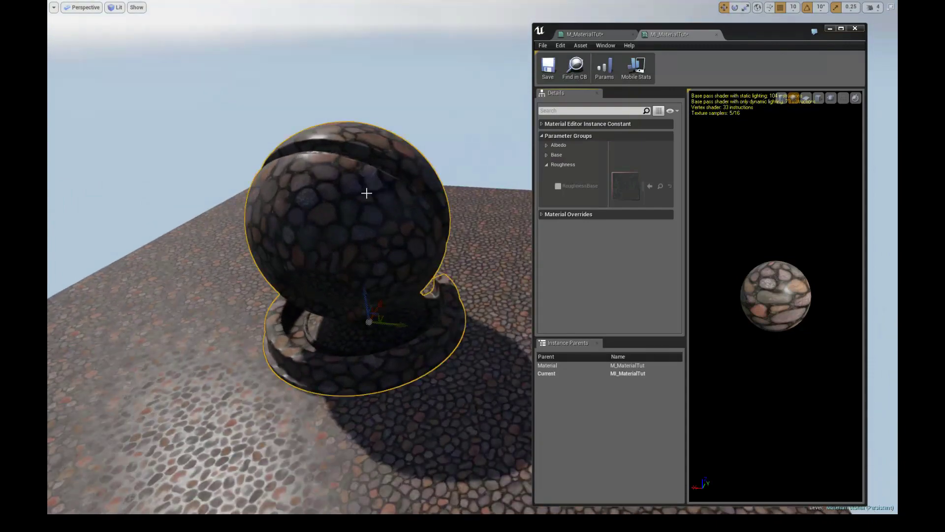
{"action": "key", "text": "Up"}
{"action": "key", "text": "Left"}
{"action": "key", "text": "Down"}
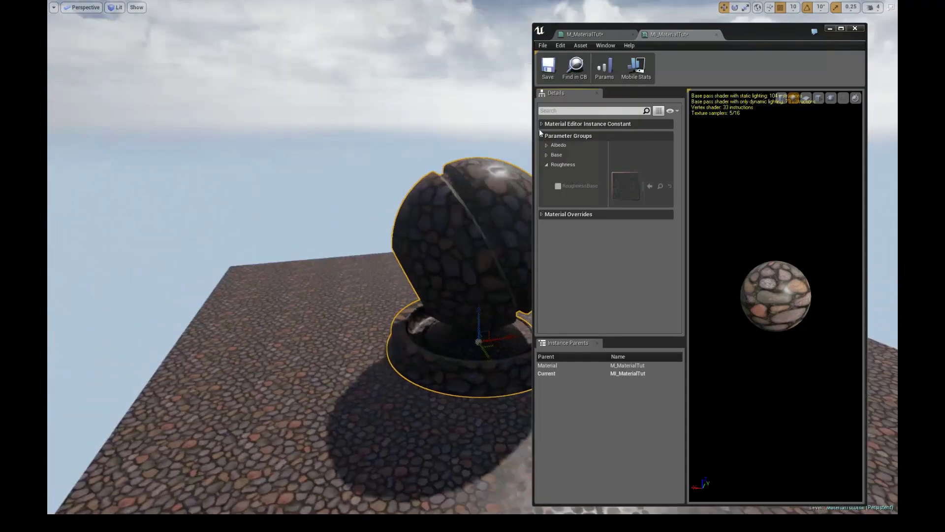
{"action": "key", "text": "f"}
{"action": "left_click_drag", "start_coordinate": [432, 147], "coordinate": [473, 130], "text": "alt"}
{"action": "left_click", "coordinate": [547, 164]}
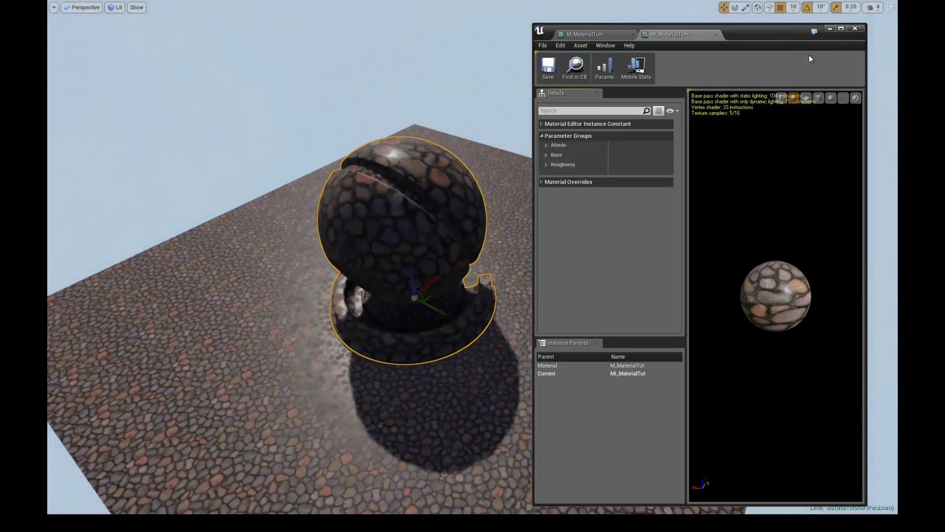
Maximize the editor and move the Roughness comment group in M_MaterialTut farther down, leaving space beneath the Albedo group
{"action": "left_click", "coordinate": [841, 28]}
{"action": "left_click", "coordinate": [132, 5]}
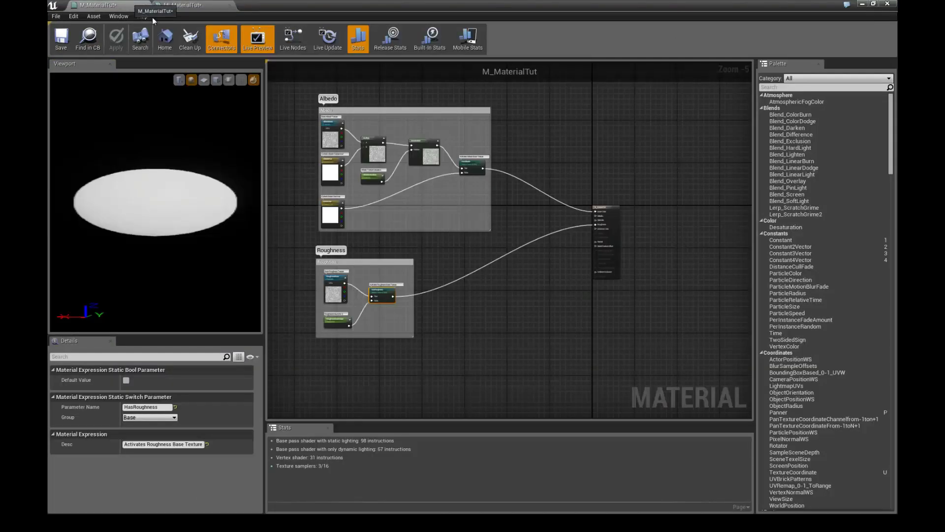
{"action": "right_click_drag", "start_coordinate": [450, 297], "coordinate": [513, 237]}
{"action": "scroll", "coordinate": [604, 236], "scroll_direction": "up", "scroll_amount": 3}
{"action": "right_click_drag", "start_coordinate": [604, 235], "coordinate": [520, 259]}
{"action": "scroll", "coordinate": [419, 213], "scroll_direction": "down", "scroll_amount": 2}
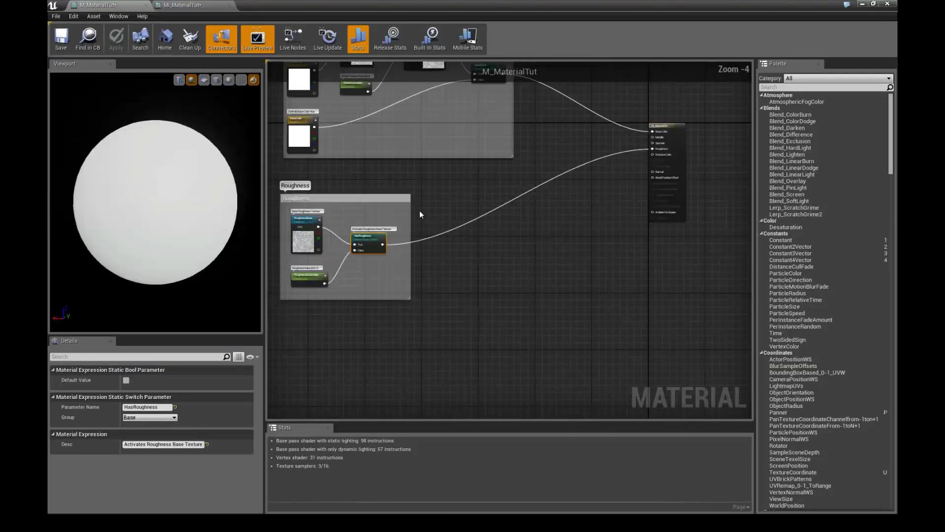
{"action": "left_click_drag", "start_coordinate": [286, 185], "coordinate": [397, 243]}
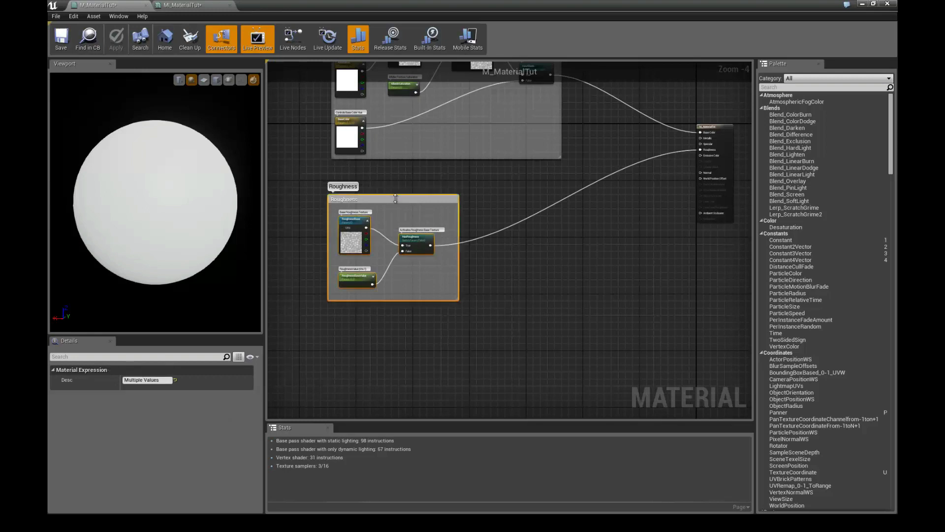
{"action": "left_click_drag", "start_coordinate": [395, 198], "coordinate": [394, 280]}
{"action": "right_click_drag", "start_coordinate": [470, 225], "coordinate": [444, 235]}
{"action": "scroll", "coordinate": [445, 233], "scroll_direction": "up", "scroll_amount": 1}
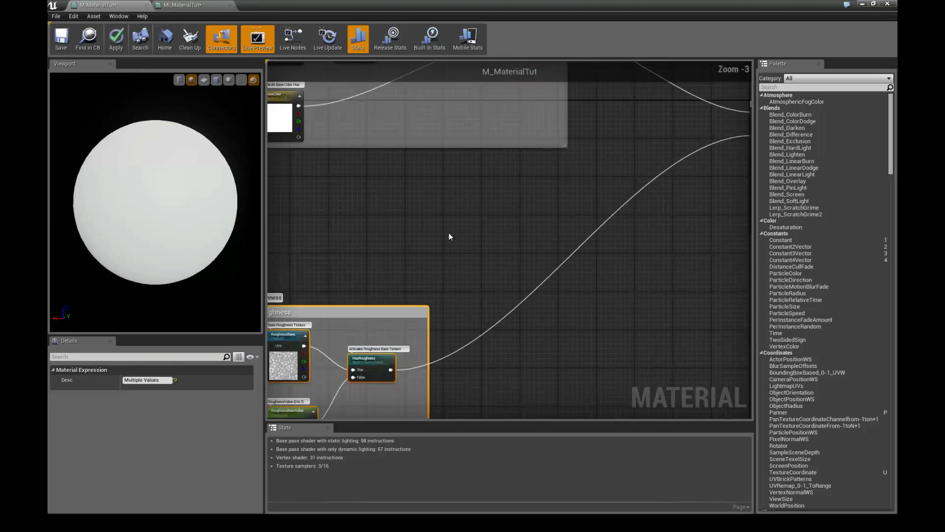
{"action": "scroll", "coordinate": [449, 237], "scroll_direction": "down", "scroll_amount": 1}
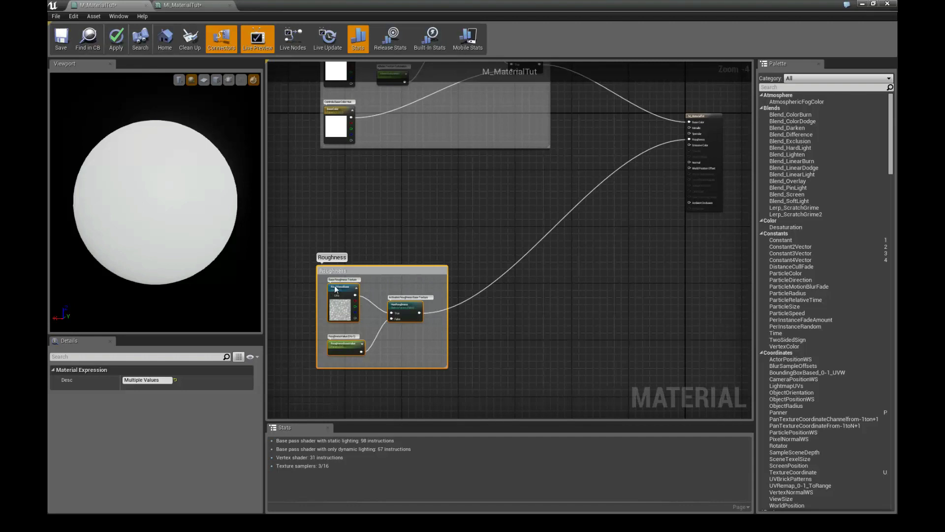
{"action": "left_click_drag", "start_coordinate": [364, 293], "coordinate": [371, 325]}
{"action": "right_click_drag", "start_coordinate": [429, 240], "coordinate": [428, 200]}
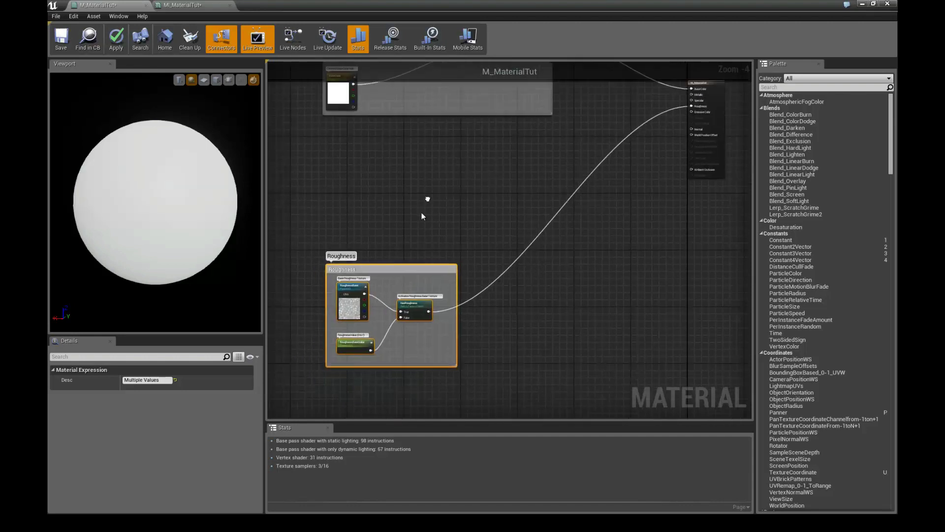
Select the Roughness comment box with its three nodes for copying, and save the material
{"action": "scroll", "coordinate": [399, 240], "scroll_direction": "up", "scroll_amount": 1}
{"action": "right_click_drag", "start_coordinate": [398, 240], "coordinate": [428, 188]}
{"action": "scroll", "coordinate": [369, 252], "scroll_direction": "up", "scroll_amount": 1}
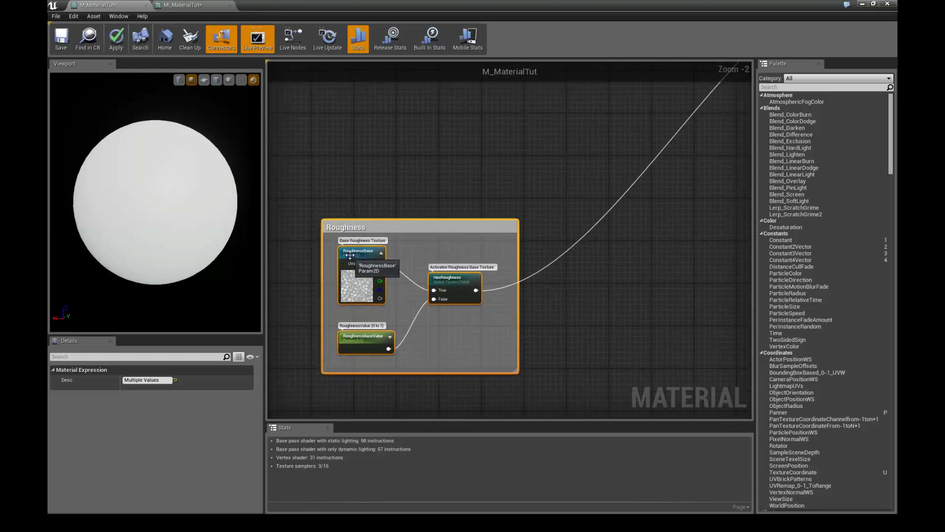
{"action": "left_click", "coordinate": [318, 208]}
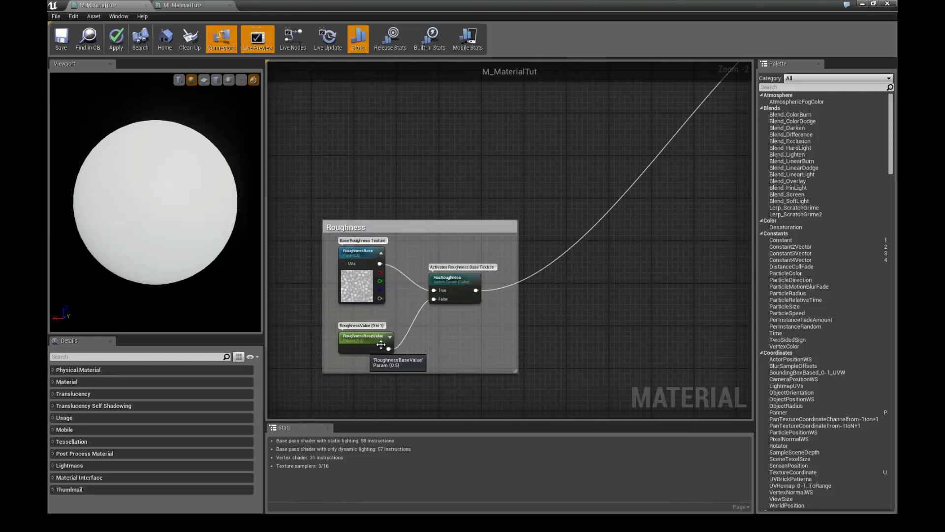
{"action": "scroll", "coordinate": [422, 169], "scroll_direction": "down", "scroll_amount": 3}
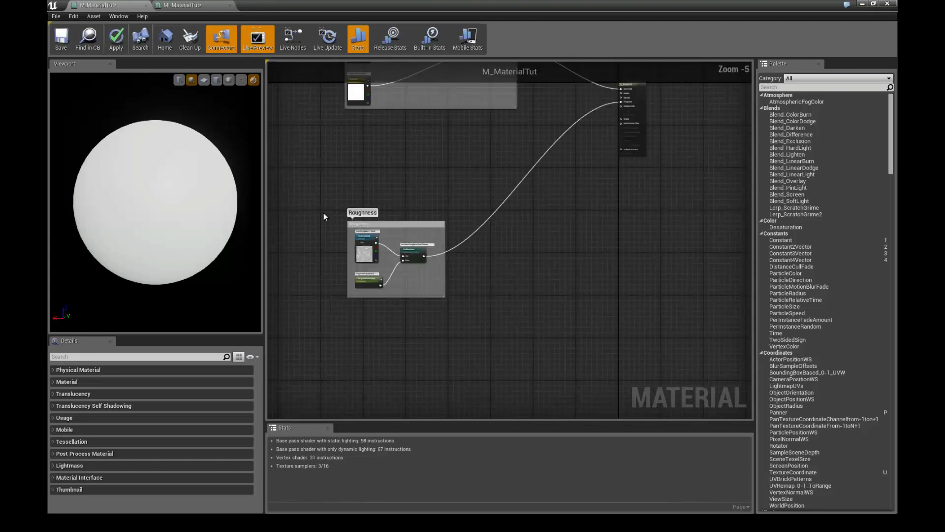
{"action": "left_click_drag", "start_coordinate": [320, 202], "coordinate": [457, 320]}
{"action": "right_click_drag", "start_coordinate": [489, 280], "coordinate": [491, 305]}
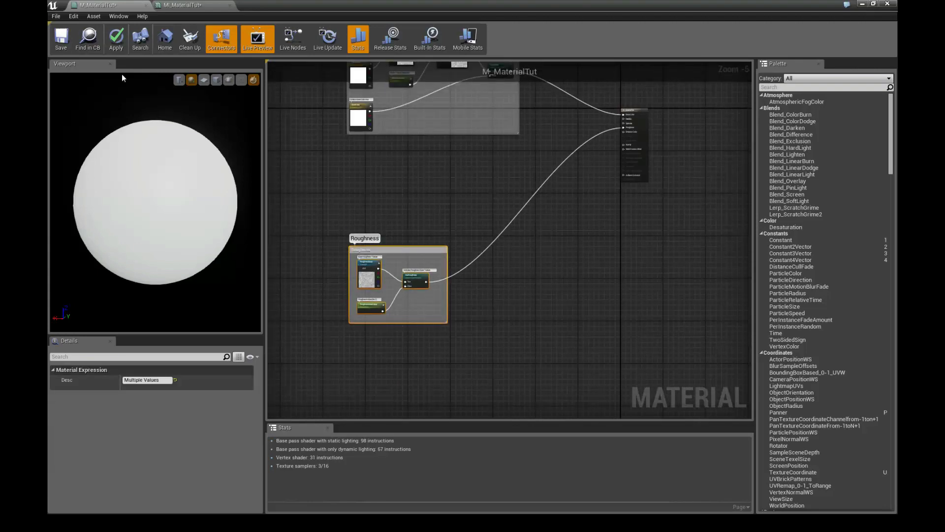
{"action": "left_click", "coordinate": [62, 39]}
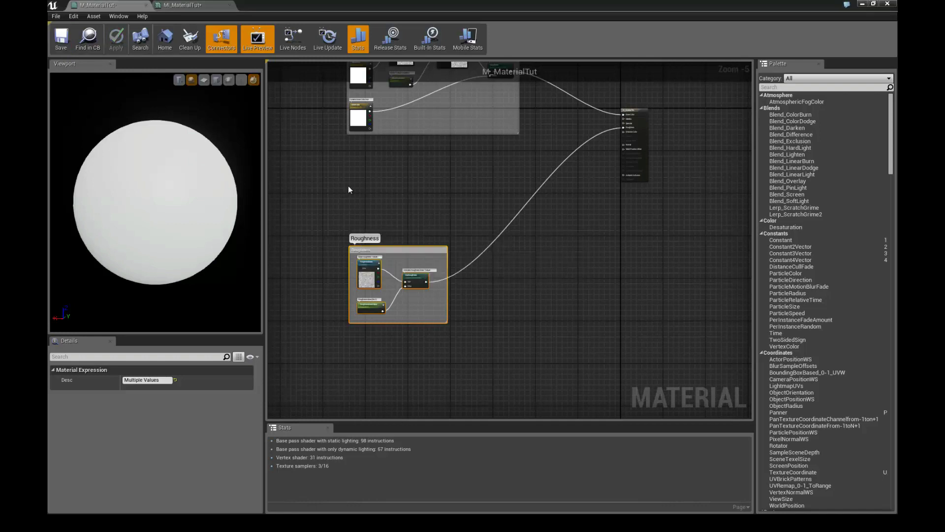
Paste a copy of the Roughness group and place it between the Albedo group and the original Roughness group
{"action": "right_click_drag", "start_coordinate": [352, 192], "coordinate": [364, 203]}
{"action": "key", "text": "ctrl+v"}
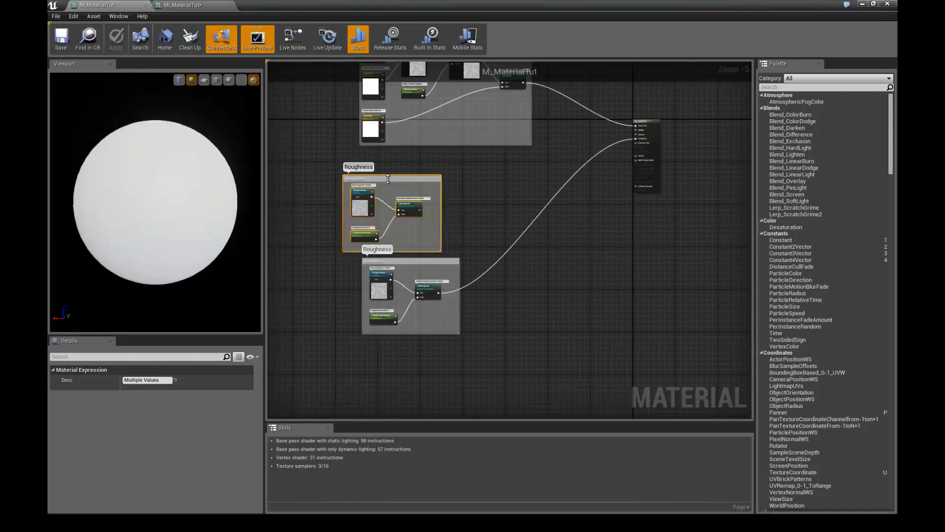
{"action": "left_click_drag", "start_coordinate": [388, 181], "coordinate": [410, 170]}
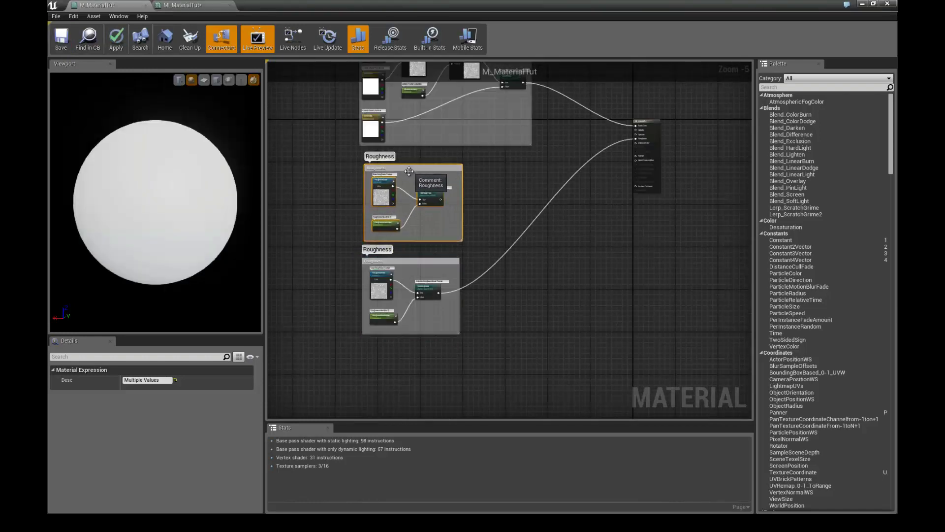
Rename the pasted Roughness comment box, directly beneath the Albedo group, to Metalness
{"action": "scroll", "coordinate": [480, 188], "scroll_direction": "up", "scroll_amount": 2}
{"action": "right_click_drag", "start_coordinate": [298, 185], "coordinate": [347, 165]}
{"action": "left_click", "coordinate": [374, 155]}
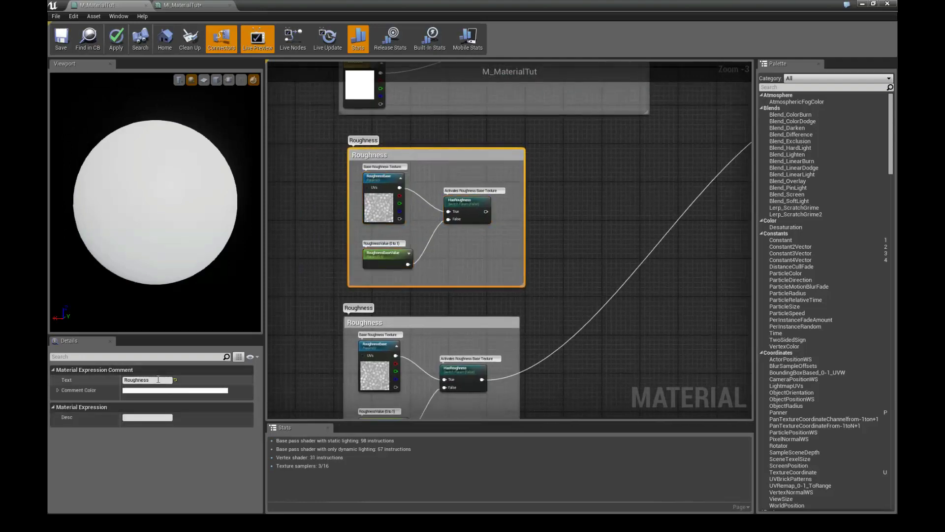
{"action": "left_click_drag", "start_coordinate": [170, 380], "coordinate": [102, 380]}
{"action": "type", "text": "Metalness"}
{"action": "key", "text": "Return"}
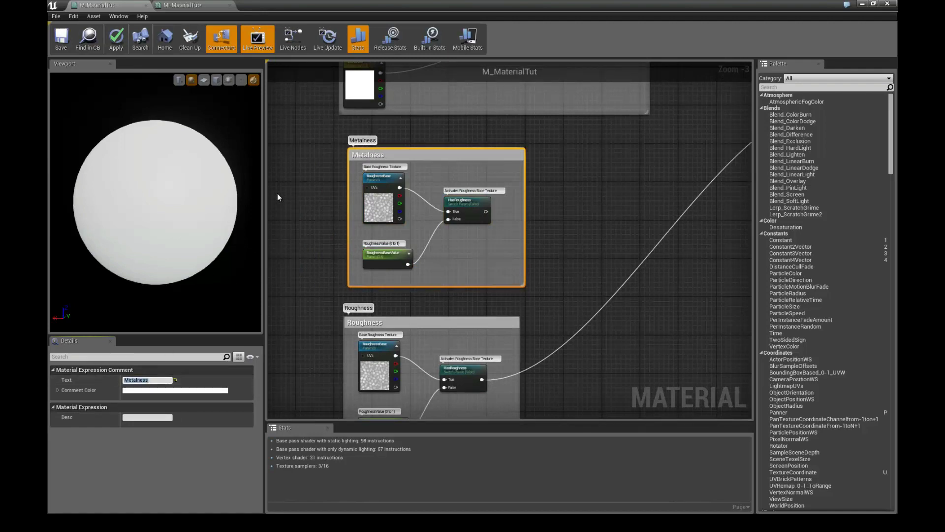
Name the Metalness group's texture parameter MetalBase, assign it to the group Metal, and describe it as "Base Metal Texture"
{"action": "left_click", "coordinate": [372, 180]}
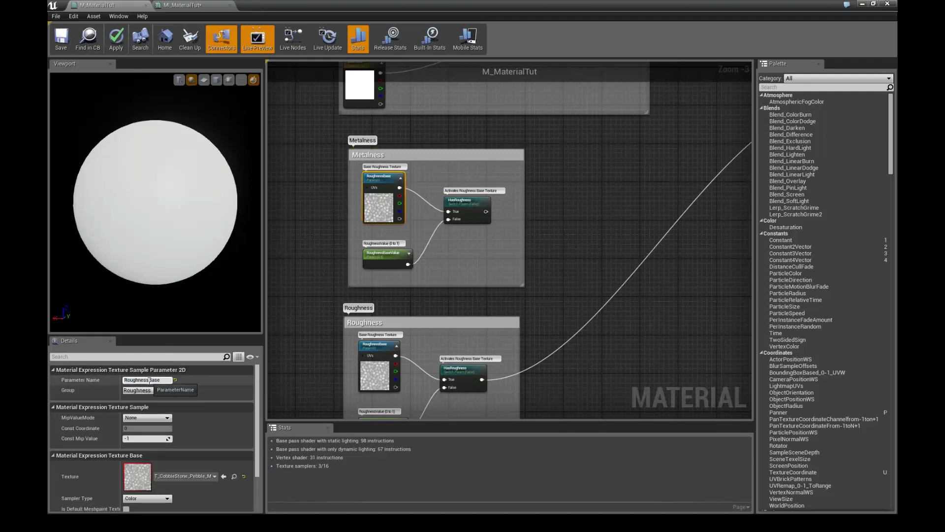
{"action": "left_click_drag", "start_coordinate": [150, 380], "coordinate": [96, 380]}
{"action": "type", "text": "Metal"}
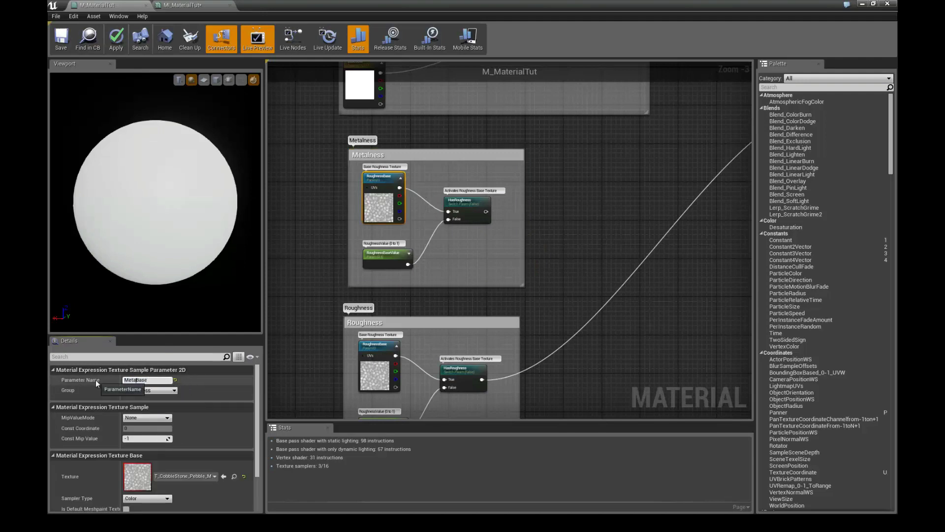
{"action": "key", "text": "Tab"}
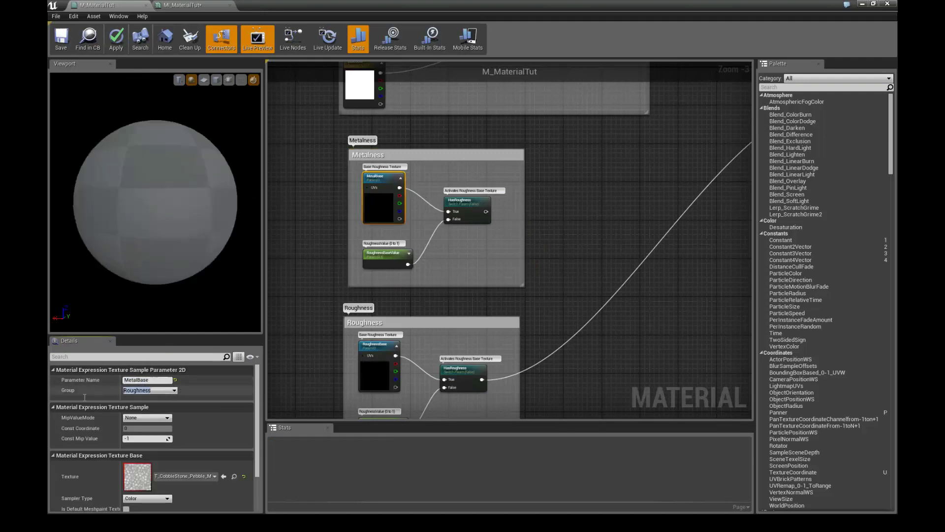
{"action": "type", "text": "Metal"}
{"action": "key", "text": "Return"}
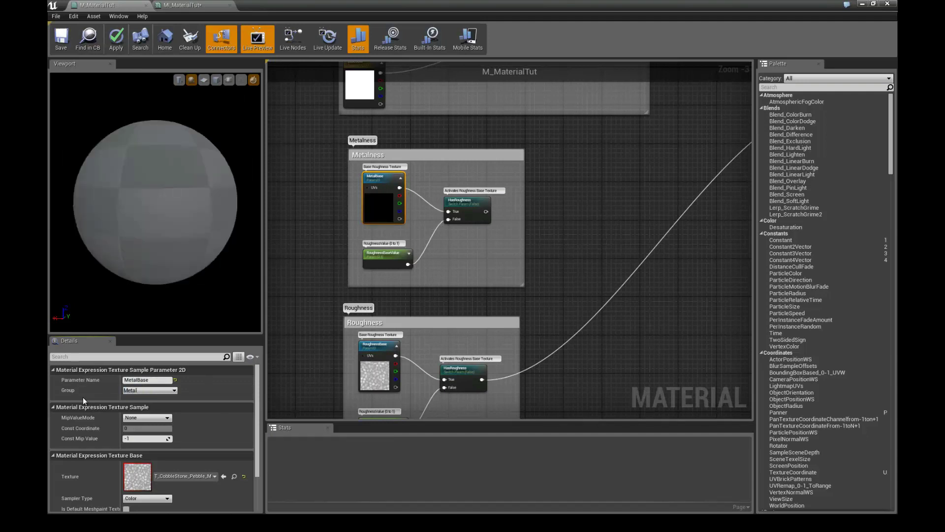
{"action": "scroll", "coordinate": [148, 419], "scroll_direction": "down", "scroll_amount": 2}
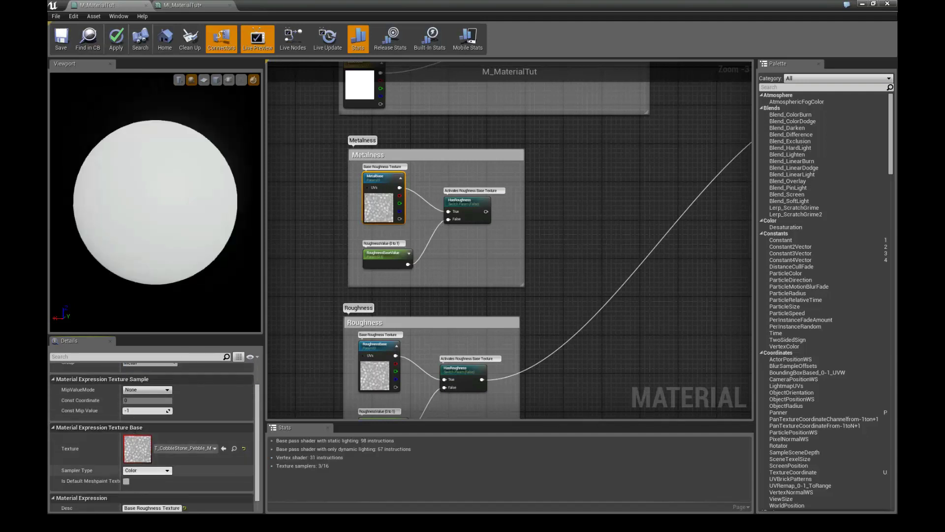
{"action": "left_click_drag", "start_coordinate": [143, 508], "coordinate": [158, 508]}
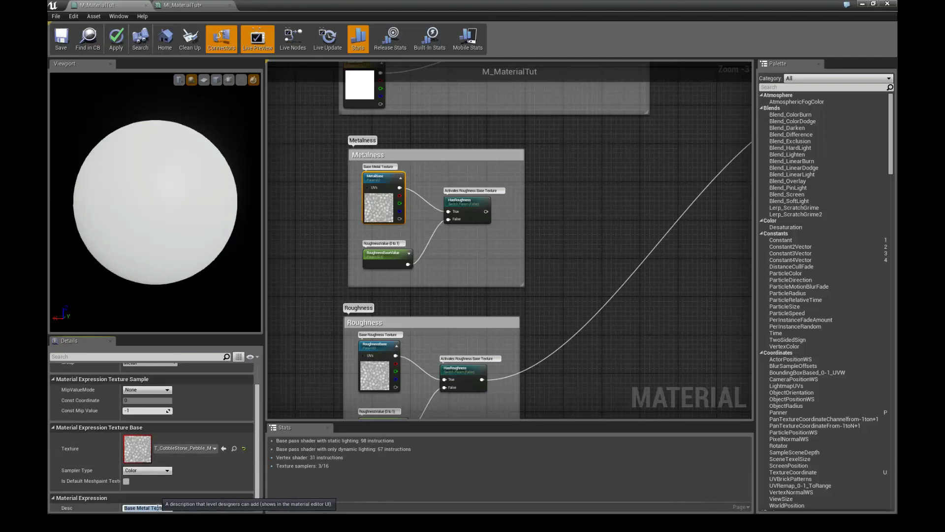
Rename the Metalness group's scalar parameter, replacing Roughness with Metal in its name
{"action": "scroll", "coordinate": [298, 241], "scroll_direction": "up", "scroll_amount": 2}
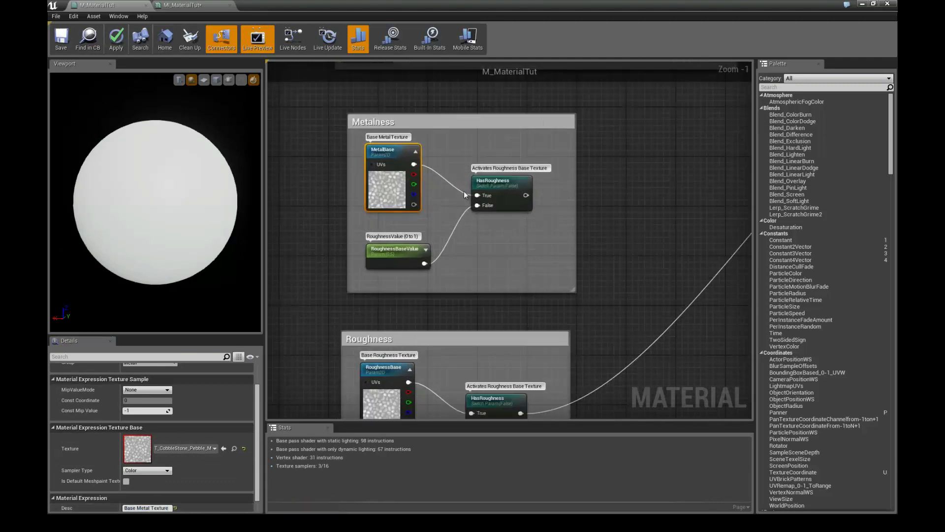
{"action": "left_click", "coordinate": [404, 251]}
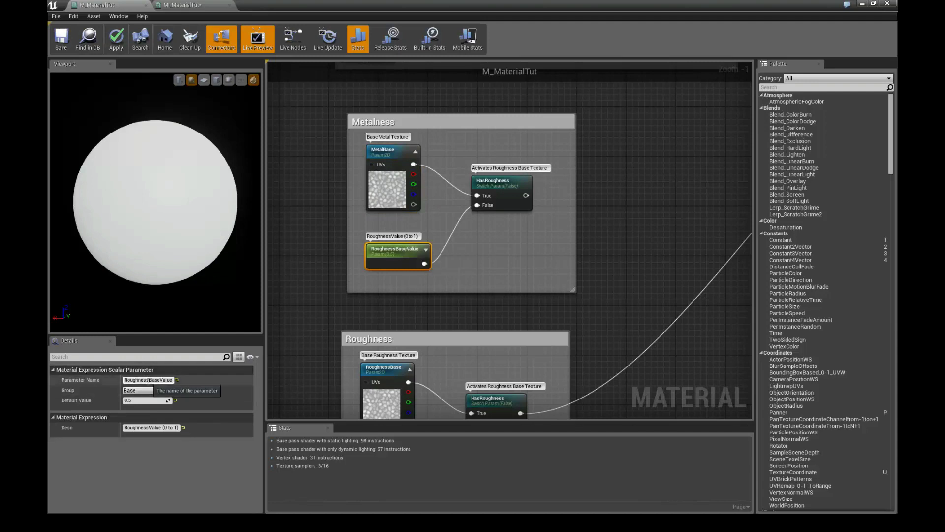
{"action": "left_click_drag", "start_coordinate": [147, 380], "coordinate": [76, 380]}
{"action": "type", "text": "Metal"}
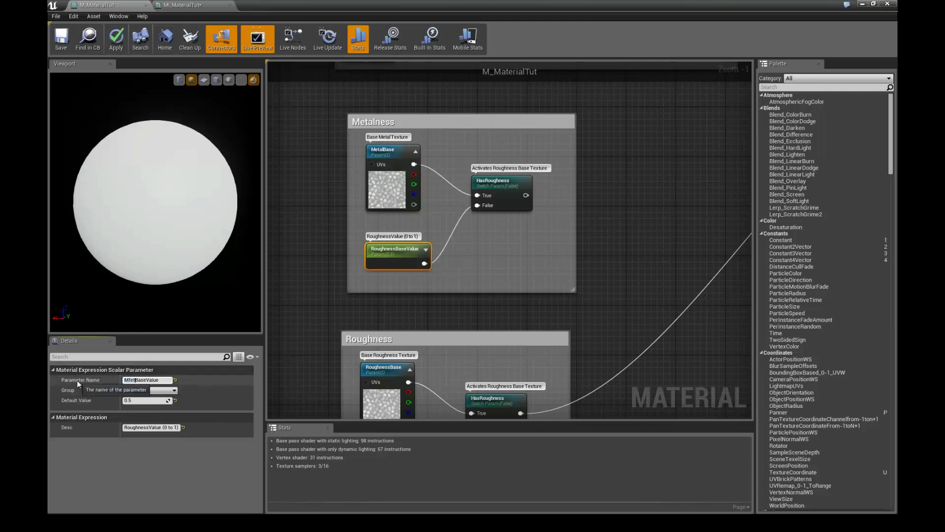
{"action": "key", "text": "Return"}
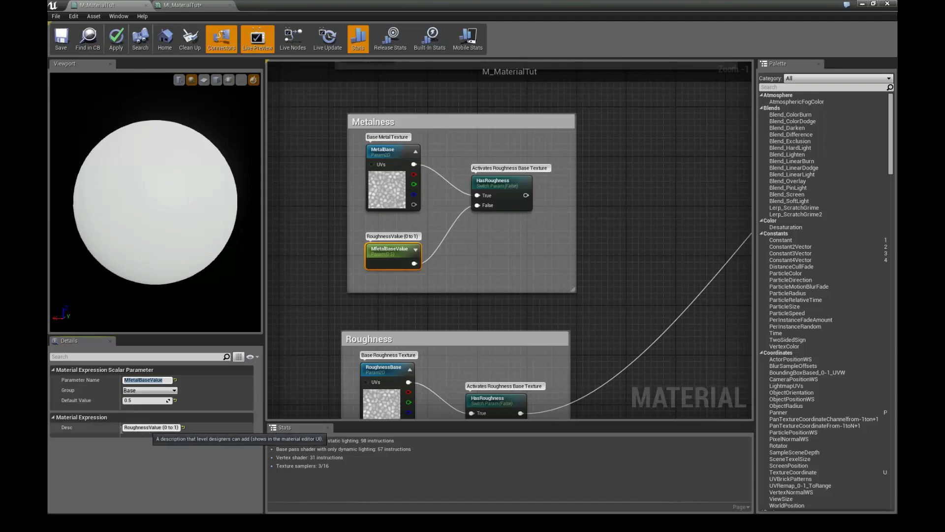
Set the description of the Metalness group's scalar parameter to "MetalValue (0 to 1)"
{"action": "left_click_drag", "start_coordinate": [148, 428], "coordinate": [96, 430]}
{"action": "type", "text": "m"}
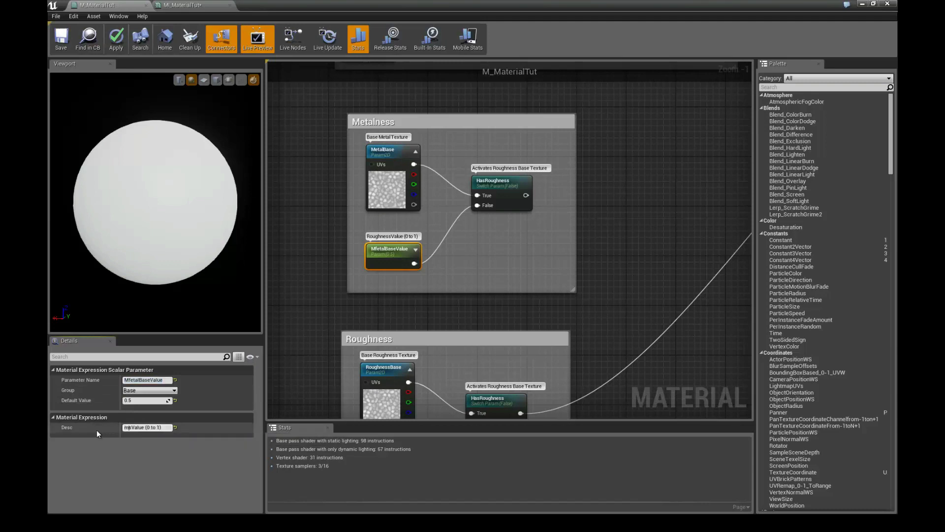
{"action": "type", "text": "s"}
{"action": "key", "text": "BackSpace"}
{"action": "key", "text": "BackSpace"}
{"action": "type", "text": "Metalnes"}
{"action": "key", "text": "BackSpace"}
{"action": "key", "text": "Return"}
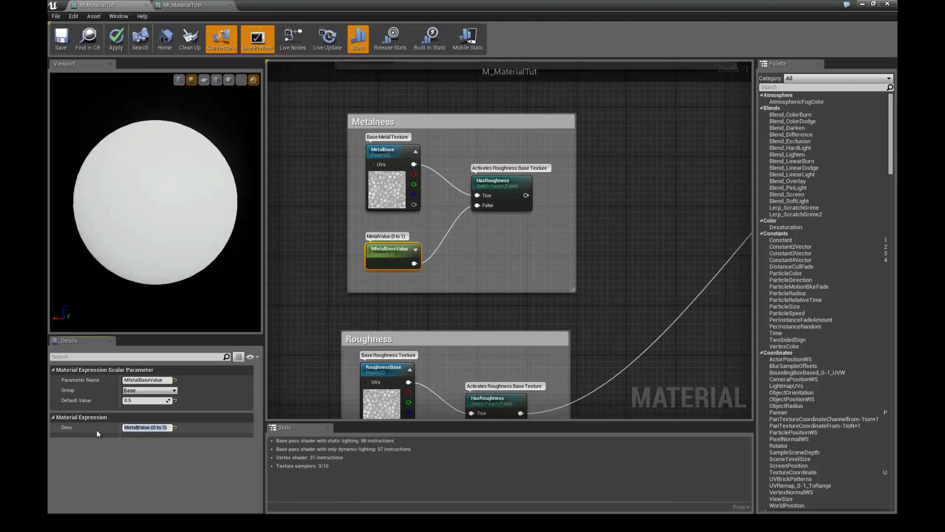
Move the Metalness group's switch node slightly closer to its inputs and rename its parameter HasMetalness
{"action": "left_click_drag", "start_coordinate": [493, 180], "coordinate": [480, 180]}
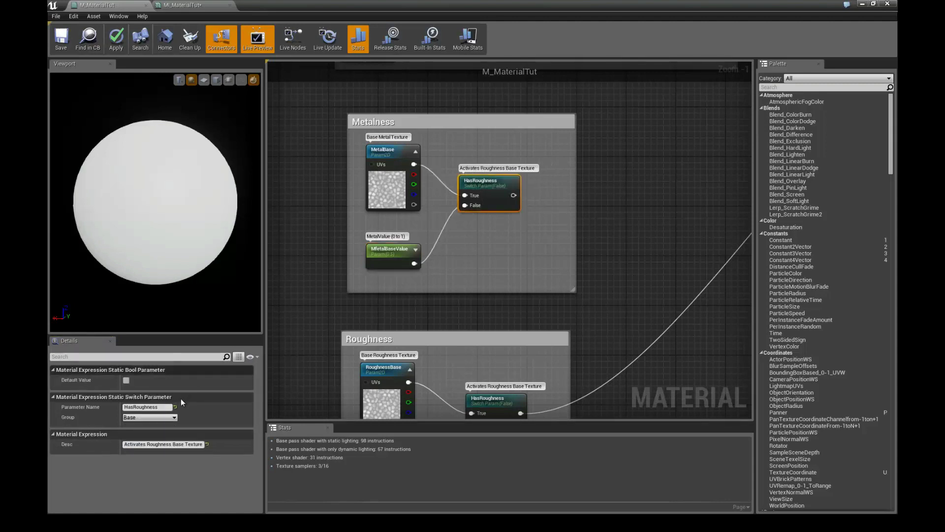
{"action": "left_click", "coordinate": [154, 408]}
{"action": "key", "text": "BackSpace"}
{"action": "key", "text": "BackSpace"}
{"action": "key", "text": "BackSpace"}
{"action": "key", "text": "BackSpace"}
{"action": "key", "text": "BackSpace"}
{"action": "key", "text": "BackSpace"}
{"action": "key", "text": "BackSpace"}
{"action": "key", "text": "BackSpace"}
{"action": "key", "text": "BackSpace"}
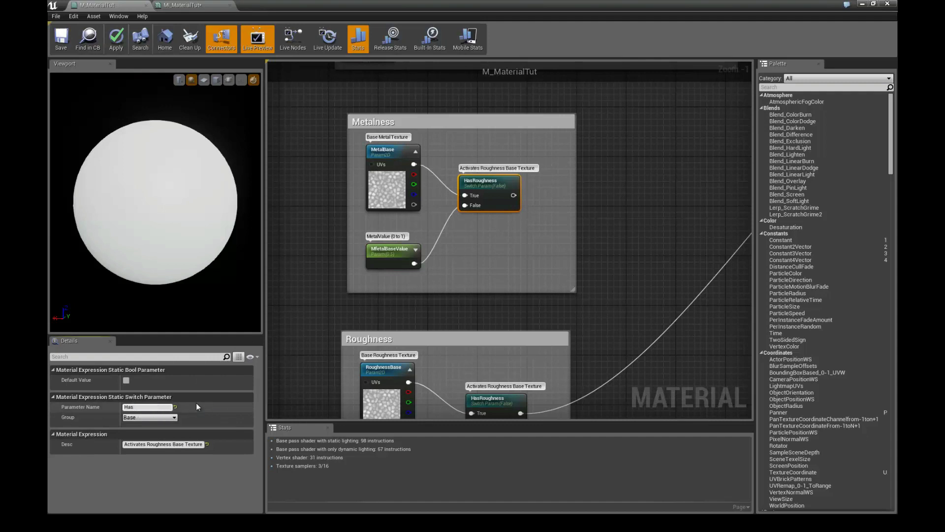
{"action": "type", "text": "MetalnessM"}
{"action": "key", "text": "BackSpace"}
{"action": "key", "text": "BackSpace"}
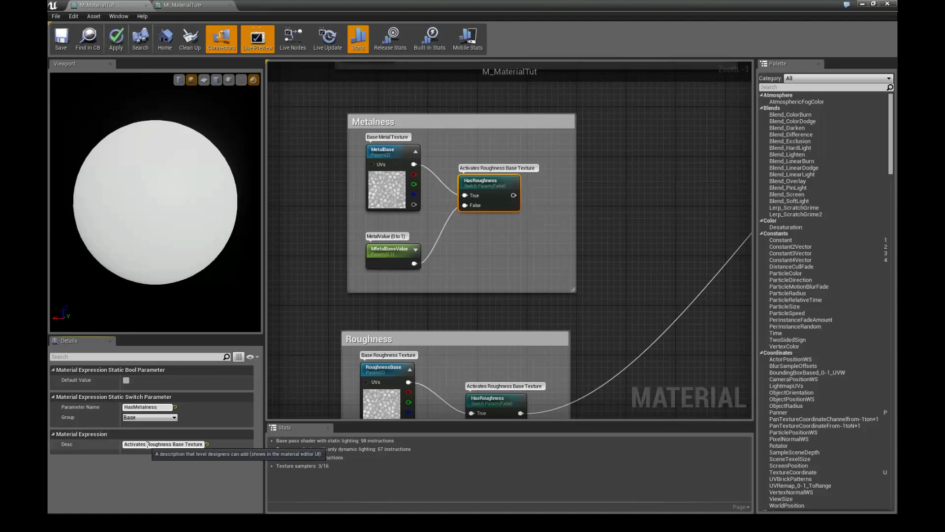
Change the HasMetalness switch's description to "Activates Metalness Base Texture"
{"action": "left_click_drag", "start_coordinate": [147, 444], "coordinate": [171, 447]}
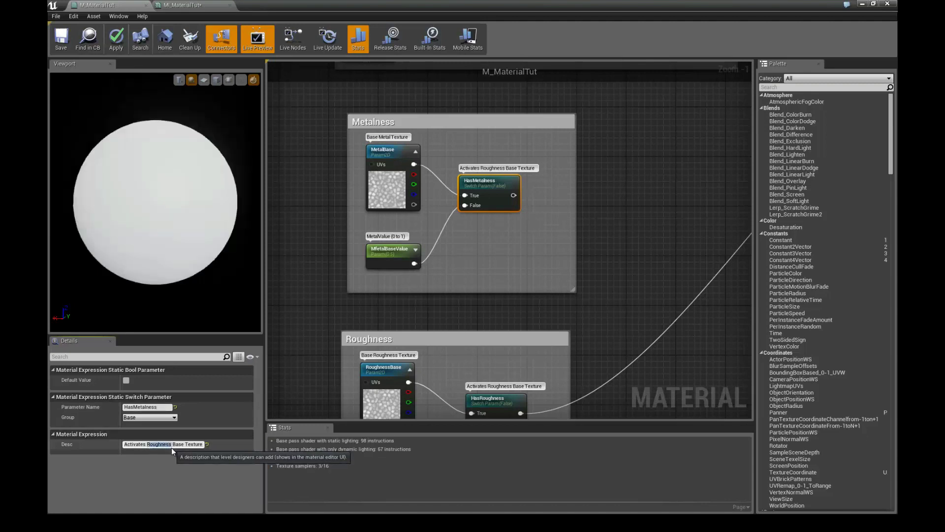
{"action": "type", "text": "Metalness"}
{"action": "key", "text": "Return"}
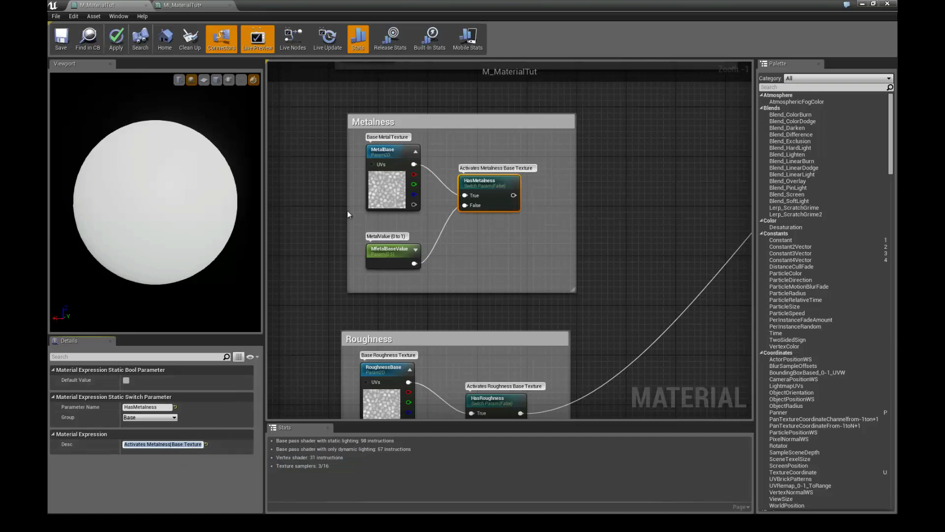
Correct the misspelled scalar parameter name in the Metalness group to MetalBaseValue
{"action": "right_click_drag", "start_coordinate": [351, 224], "coordinate": [346, 222]}
{"action": "left_click", "coordinate": [386, 248]}
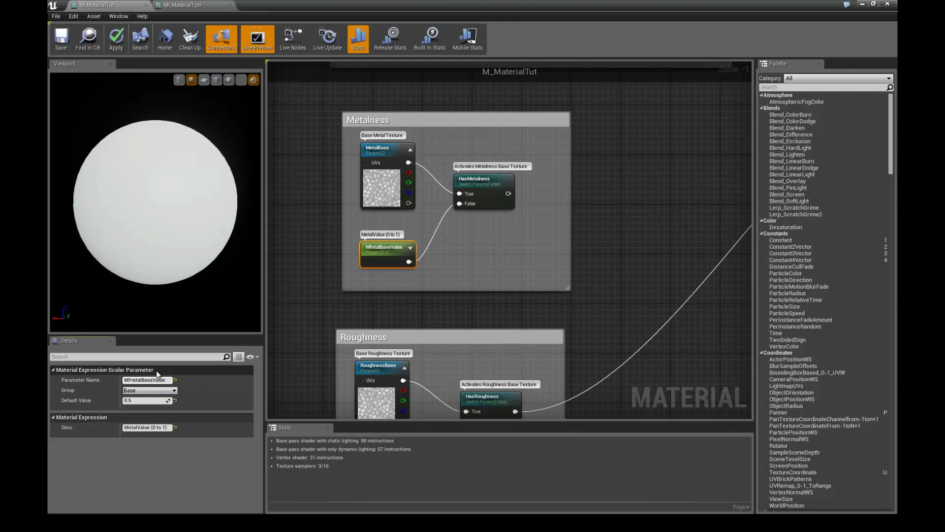
{"action": "key", "text": "BackSpace"}
{"action": "key", "text": "Return"}
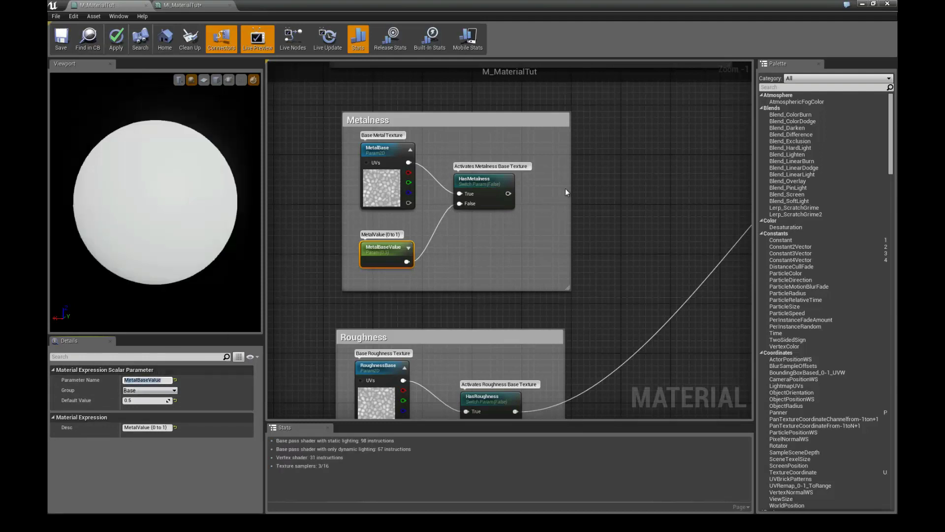
Set MetalBaseValue's default to 0 and connect the HasMetalness output to the material's Metallic input
{"action": "scroll", "coordinate": [505, 198], "scroll_direction": "down", "scroll_amount": 2}
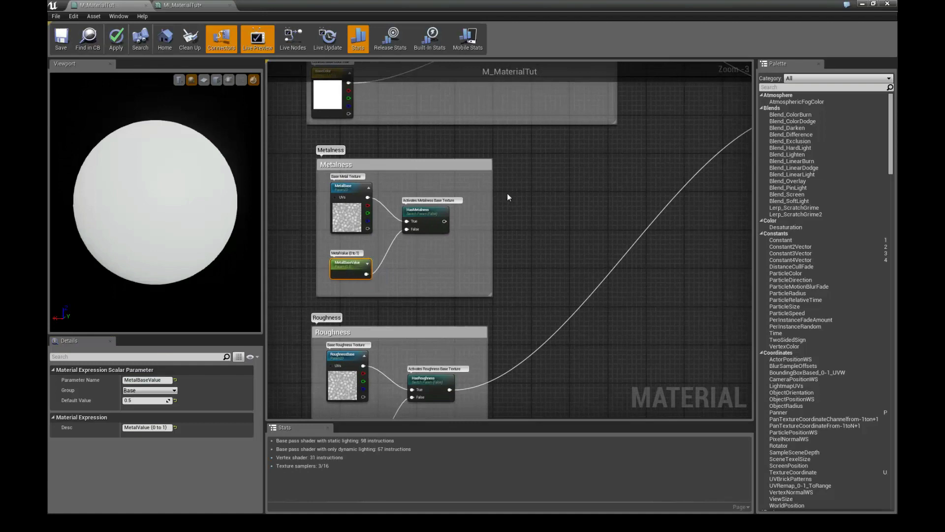
{"action": "right_click_drag", "start_coordinate": [507, 193], "coordinate": [446, 215]}
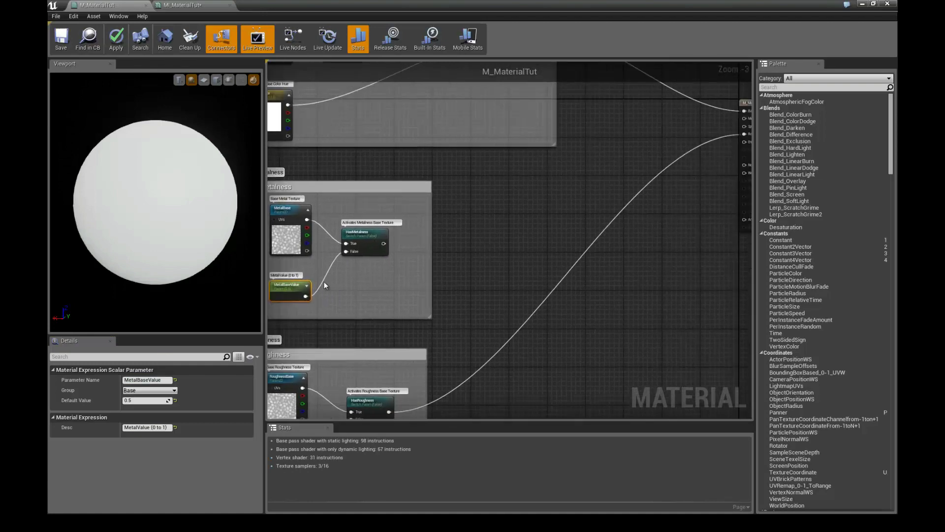
{"action": "left_click", "coordinate": [140, 402]}
{"action": "type", "text": "0"}
{"action": "key", "text": "Return"}
{"action": "left_click", "coordinate": [153, 191]}
{"action": "right_click_drag", "start_coordinate": [495, 203], "coordinate": [446, 230]}
{"action": "left_click_drag", "start_coordinate": [357, 257], "coordinate": [717, 131]}
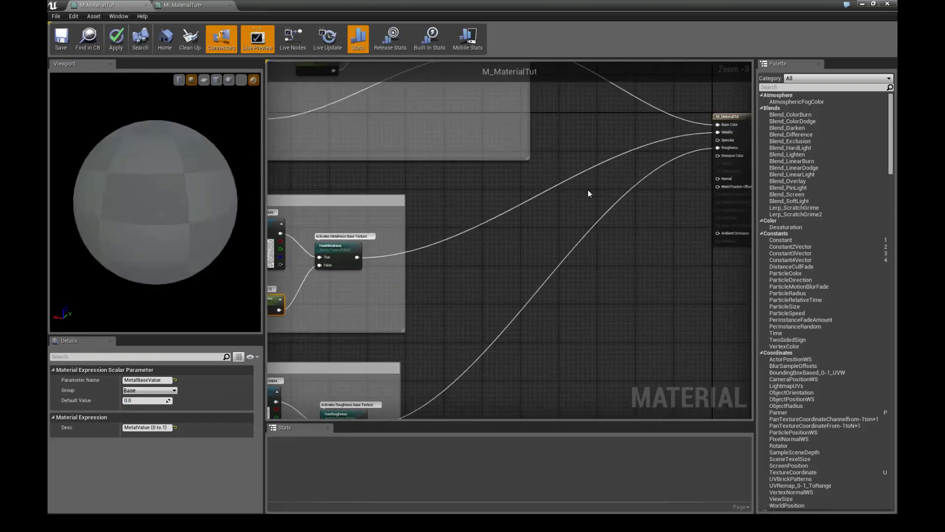
Set MetalBaseValue's default to 1 and inspect the shading on the preview sphere from several angles
{"action": "scroll", "coordinate": [443, 206], "scroll_direction": "up", "scroll_amount": 2}
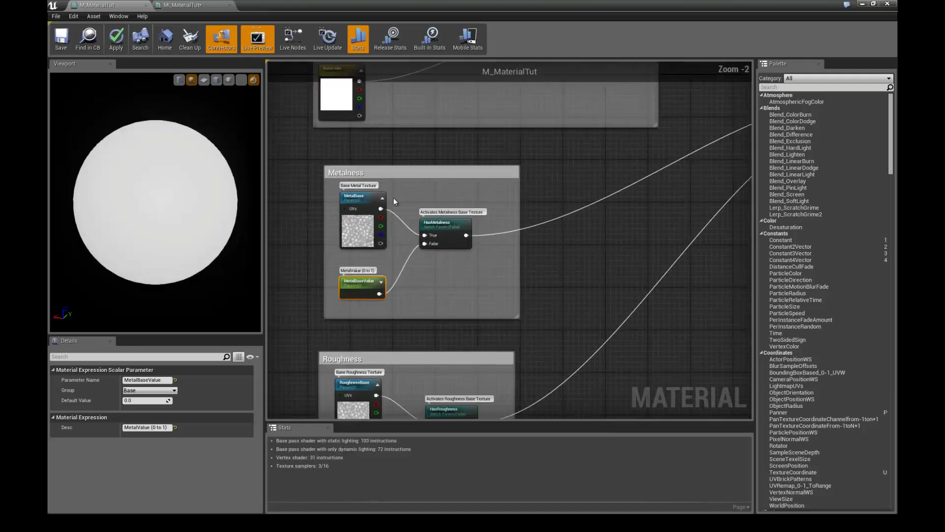
{"action": "mouse_move", "coordinate": [173, 200]}
{"action": "left_mouse_down"}
{"action": "mouse_move", "coordinate": [289, 200]}
{"action": "mouse_move", "coordinate": [218, 225]}
{"action": "left_mouse_up"}
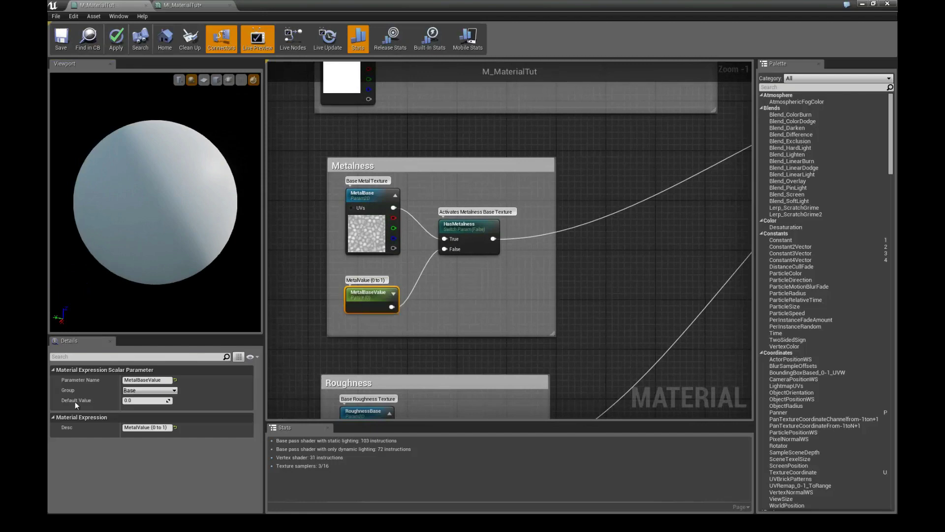
{"action": "left_click", "coordinate": [143, 401]}
{"action": "type", "text": "1"}
{"action": "key", "text": "Return"}
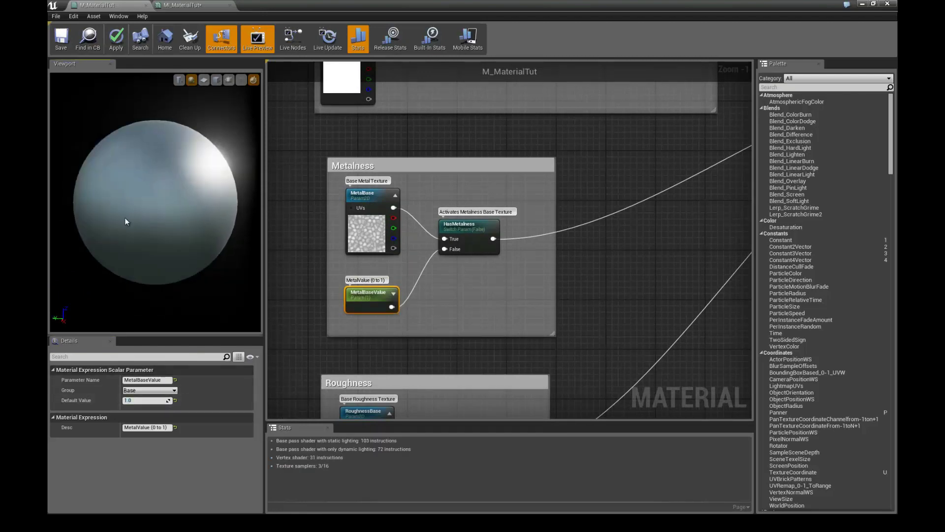
{"action": "scroll", "coordinate": [149, 213], "scroll_direction": "down", "scroll_amount": 2}
{"action": "mouse_move", "coordinate": [149, 214]}
{"action": "left_mouse_down"}
{"action": "mouse_move", "coordinate": [116, 217]}
{"action": "mouse_move", "coordinate": [172, 155]}
{"action": "left_mouse_up"}
{"action": "mouse_move", "coordinate": [118, 210]}
{"action": "left_mouse_down"}
{"action": "mouse_move", "coordinate": [206, 186]}
{"action": "mouse_move", "coordinate": [113, 195]}
{"action": "mouse_move", "coordinate": [47, 167]}
{"action": "mouse_move", "coordinate": [176, 188]}
{"action": "mouse_move", "coordinate": [228, 121]}
{"action": "mouse_move", "coordinate": [275, 144]}
{"action": "mouse_move", "coordinate": [226, 178]}
{"action": "mouse_move", "coordinate": [155, 164]}
{"action": "mouse_move", "coordinate": [47, 187]}
{"action": "mouse_move", "coordinate": [54, 120]}
{"action": "mouse_move", "coordinate": [255, 164]}
{"action": "left_mouse_up"}
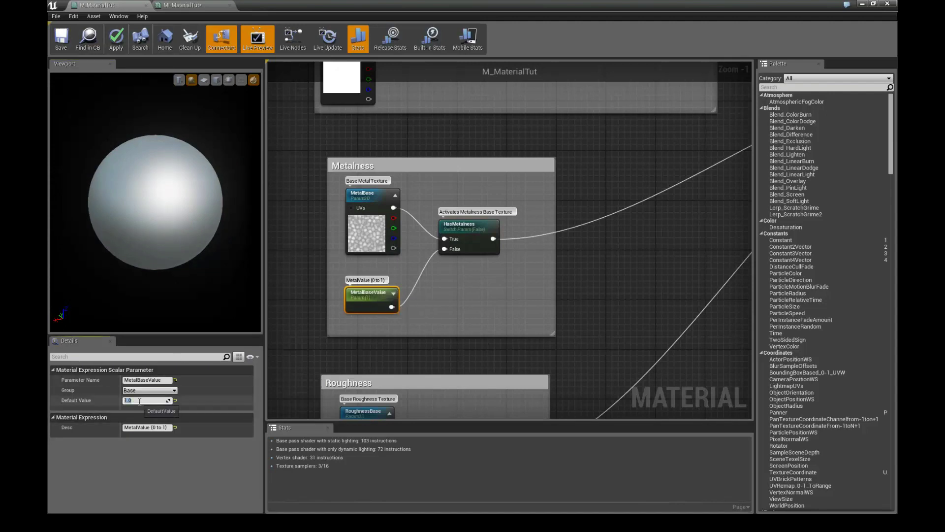
Set MetalBaseValue's default to 0 and apply the changes to the material
{"action": "type", "text": "0"}
{"action": "key", "text": "Return"}
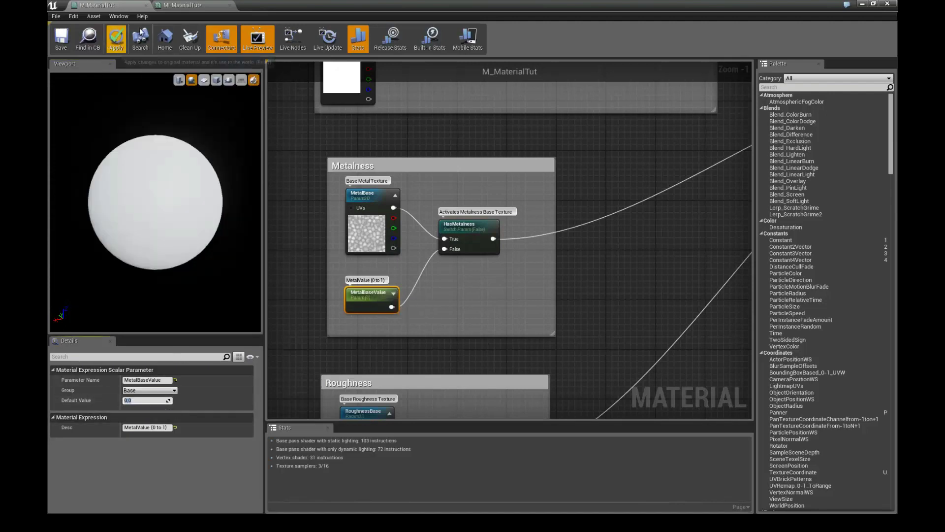
{"action": "left_click", "coordinate": [116, 38]}
Show the MI_MaterialTut instance in a smaller window beside the level and reframe the preview ball and floor
{"action": "left_click", "coordinate": [190, 5]}
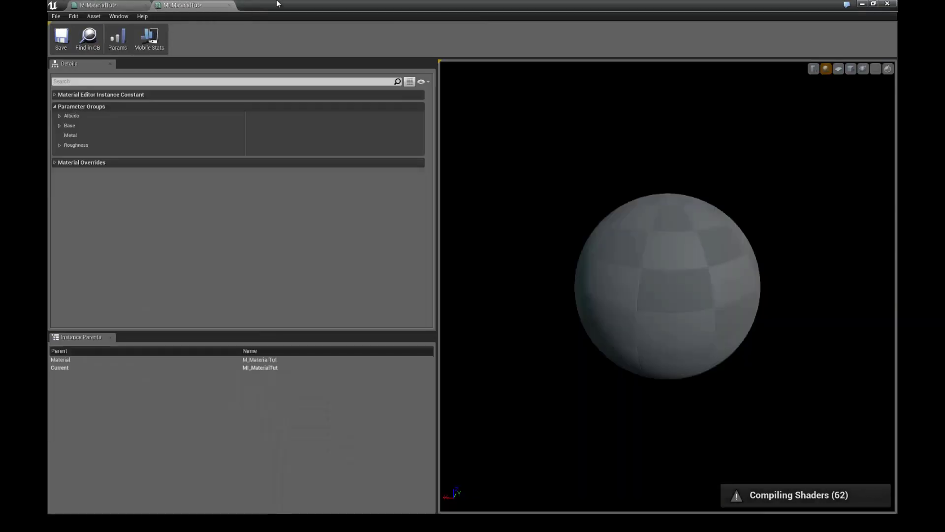
{"action": "left_click_drag", "start_coordinate": [276, 4], "coordinate": [705, 21]}
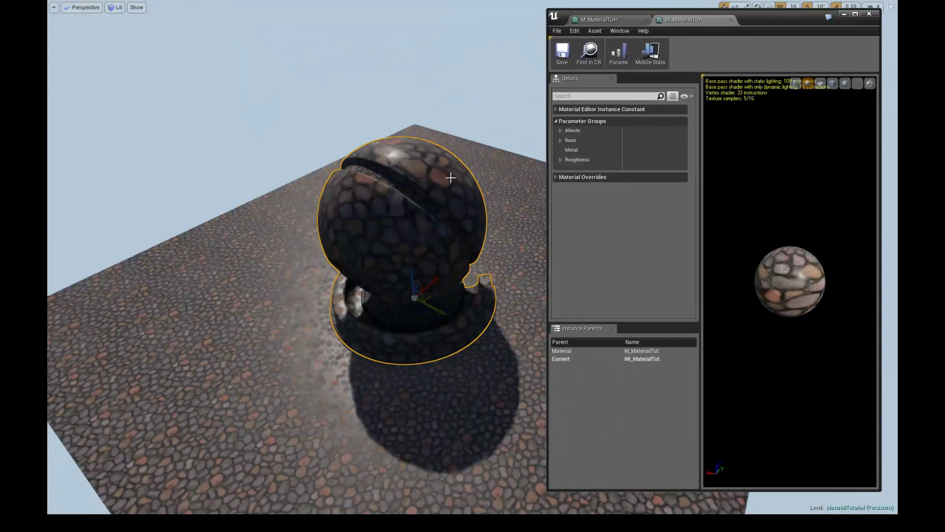
{"action": "left_click_drag", "start_coordinate": [452, 111], "coordinate": [517, 158]}
{"action": "left_click_drag", "start_coordinate": [486, 112], "coordinate": [537, 148]}
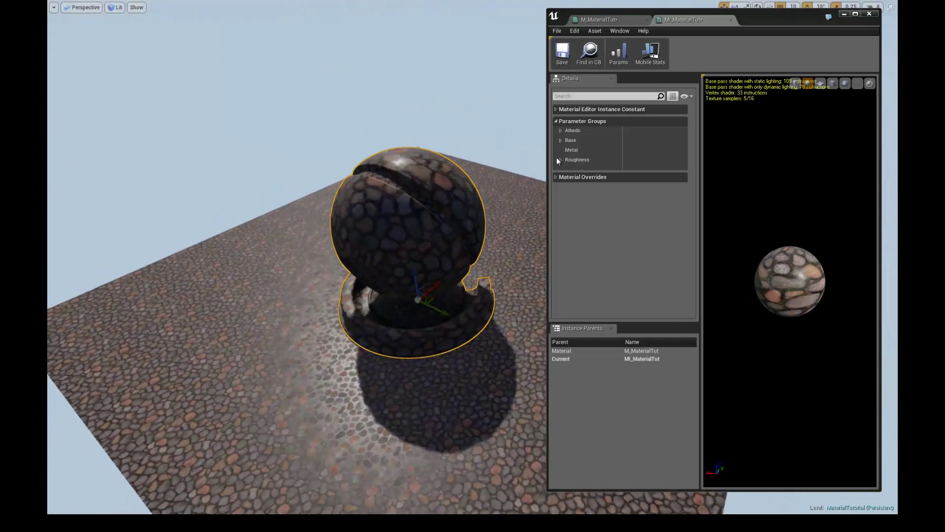
Expand the instance's Base parameter group and set MetalBaseValue to 1
{"action": "left_click", "coordinate": [560, 138]}
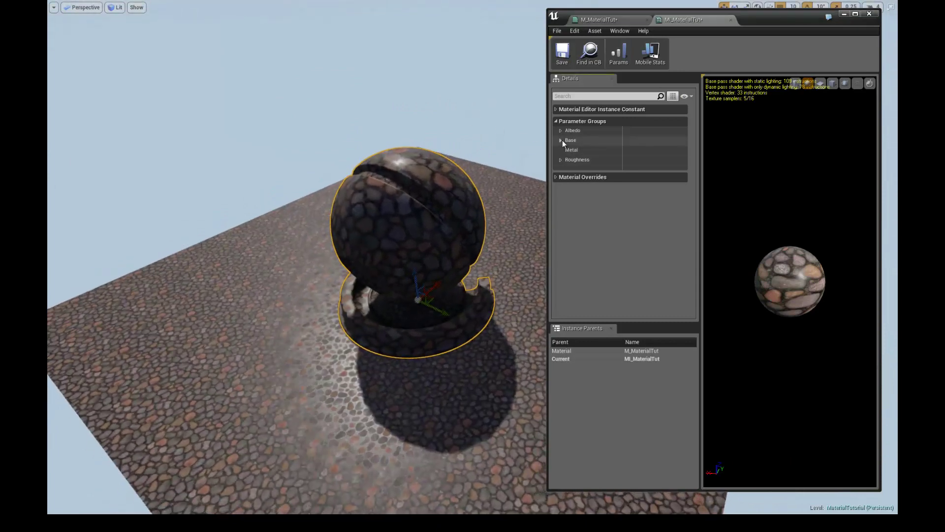
{"action": "left_click", "coordinate": [560, 140]}
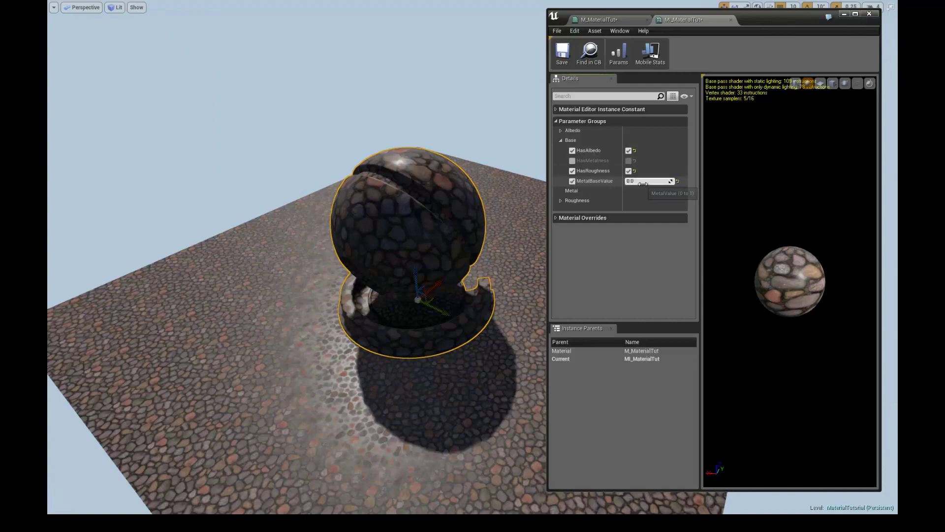
{"action": "left_click", "coordinate": [642, 183]}
{"action": "type", "text": "1"}
{"action": "key", "text": "Return"}
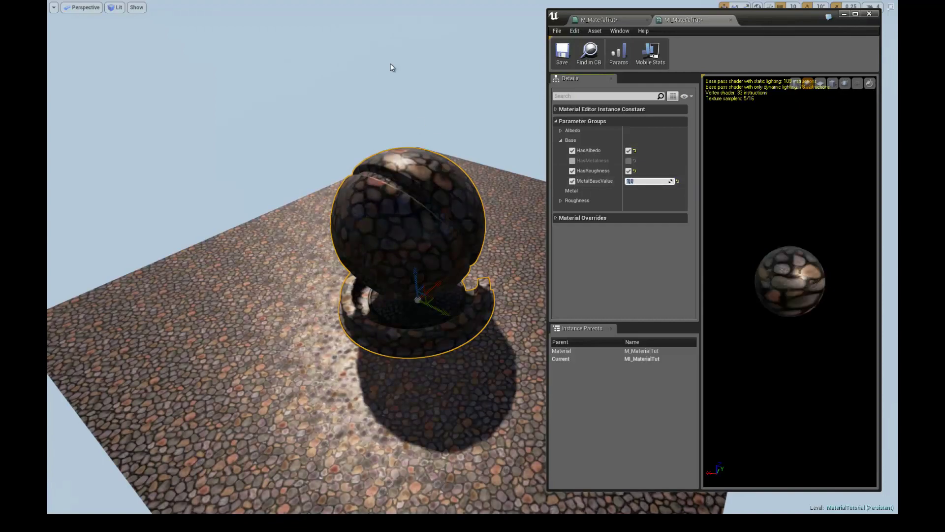
Try lower MetalBaseValue settings on the instance, down to about 0.5, and inspect the preview ball's shading from different angles
{"action": "left_click_drag", "start_coordinate": [391, 67], "coordinate": [457, 101], "text": "alt"}
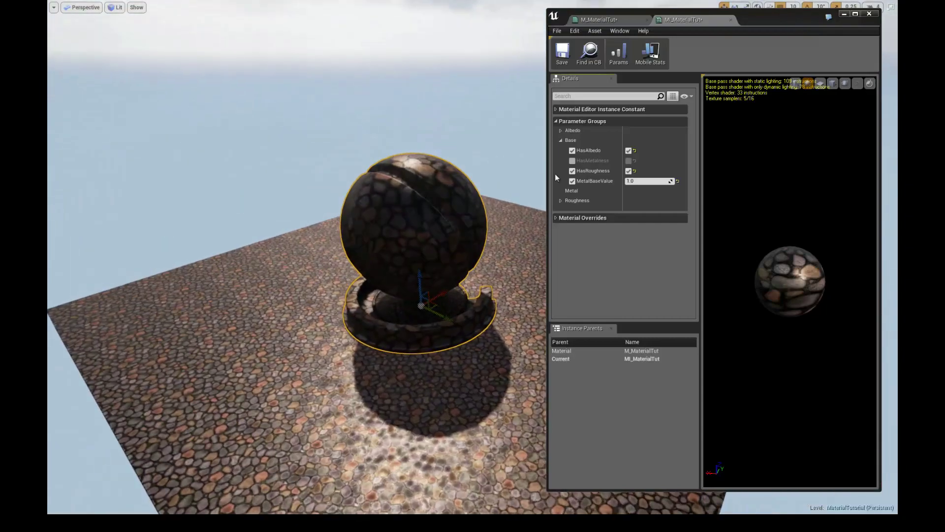
{"action": "left_click_drag", "start_coordinate": [645, 181], "coordinate": [609, 181]}
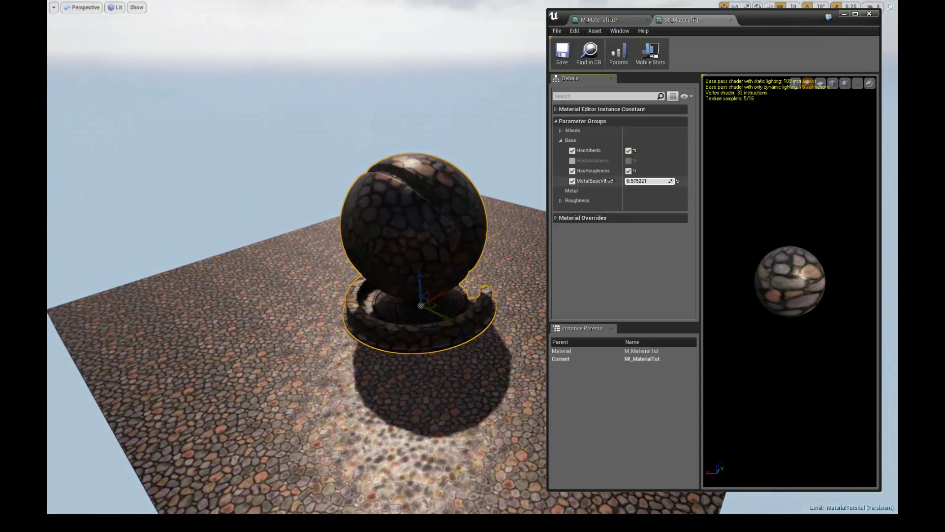
{"action": "left_click_drag", "start_coordinate": [525, 164], "coordinate": [476, 129], "text": "alt"}
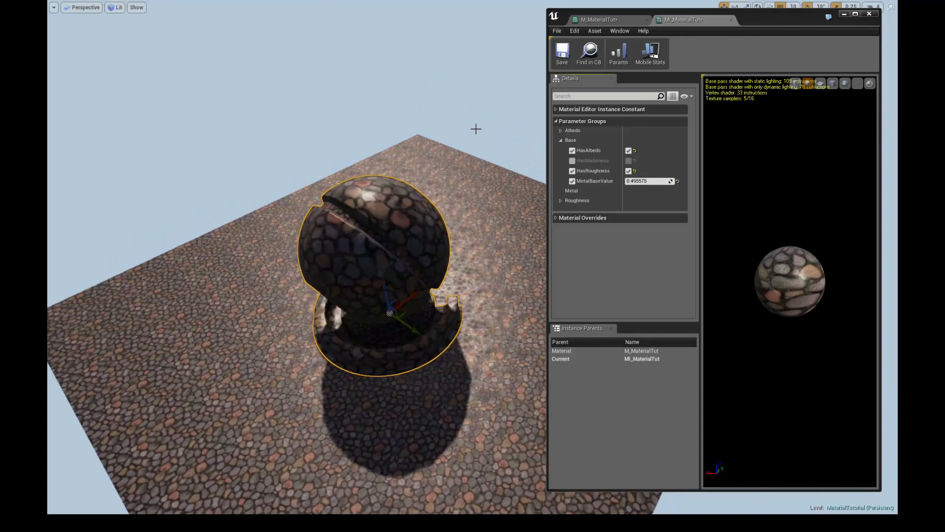
Set the instance's MetalBaseValue to 0 and turn off its parameter override
{"action": "left_click", "coordinate": [662, 181]}
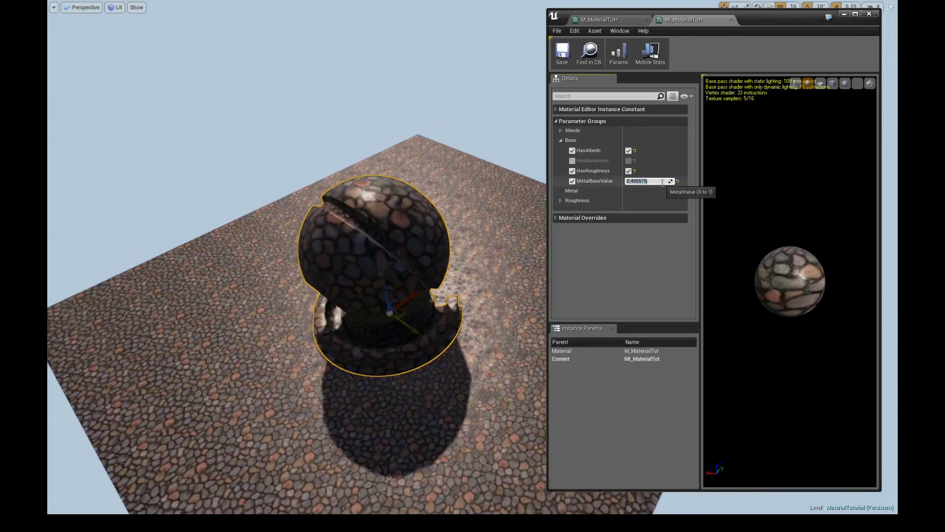
{"action": "type", "text": "0"}
{"action": "key", "text": "Return"}
{"action": "left_click", "coordinate": [572, 181]}
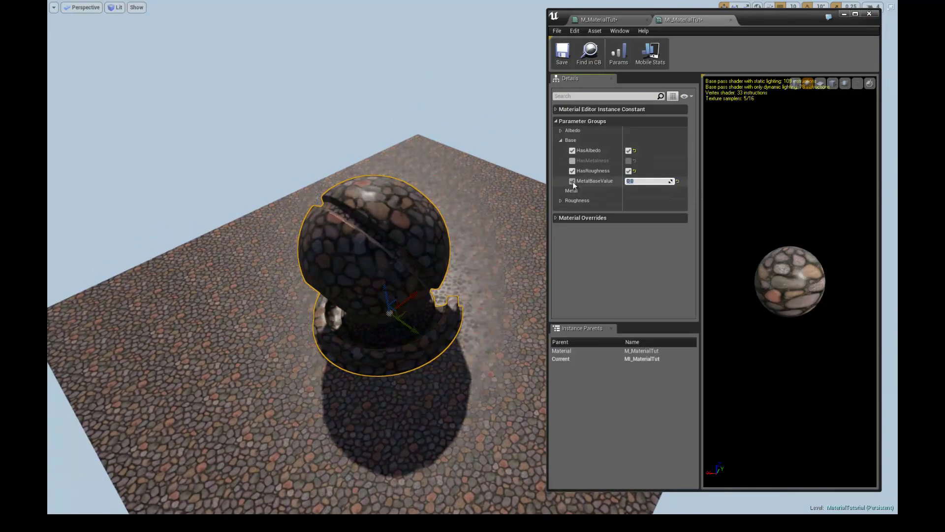
Maximize the material window and examine the M_MaterialTut graph from the Metalness and Roughness groups to the material output node's inputs
{"action": "double_click", "coordinate": [763, 17]}
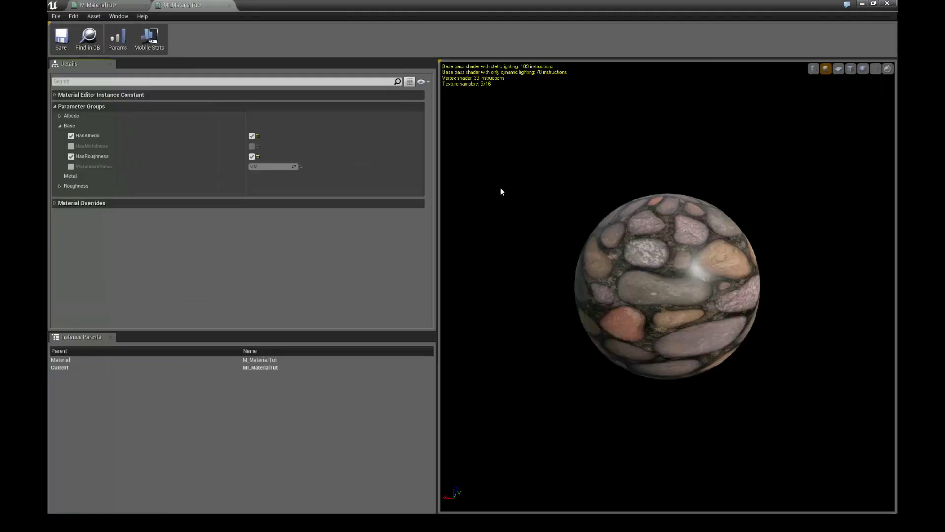
{"action": "left_click", "coordinate": [142, 5]}
{"action": "scroll", "coordinate": [537, 236], "scroll_direction": "down", "scroll_amount": 3}
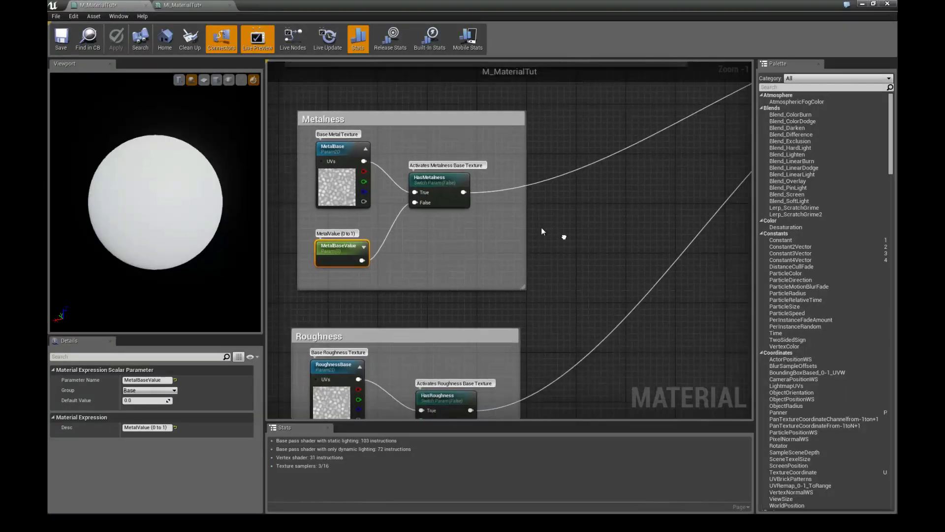
{"action": "scroll", "coordinate": [592, 226], "scroll_direction": "up", "scroll_amount": 3}
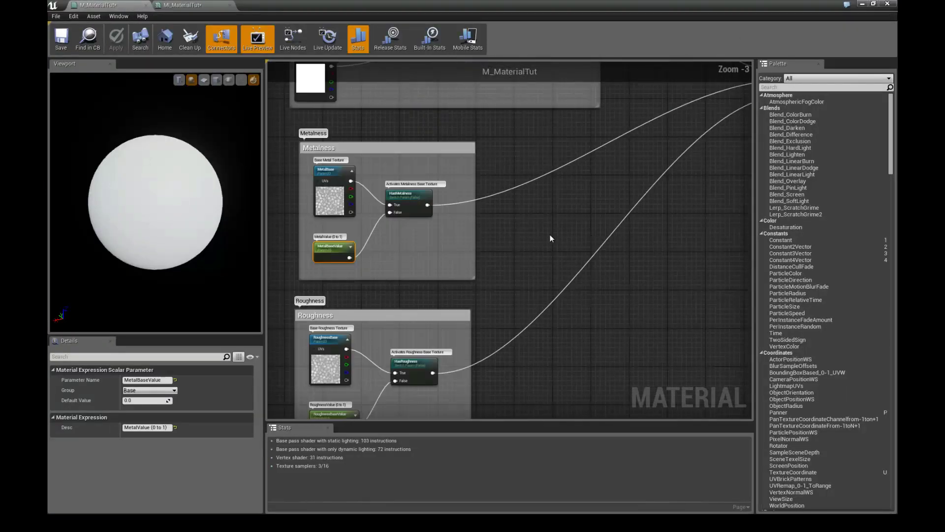
{"action": "scroll", "coordinate": [551, 234], "scroll_direction": "down", "scroll_amount": 3}
{"action": "scroll", "coordinate": [517, 254], "scroll_direction": "up", "scroll_amount": 3}
{"action": "right_click_drag", "start_coordinate": [554, 226], "coordinate": [610, 231]}
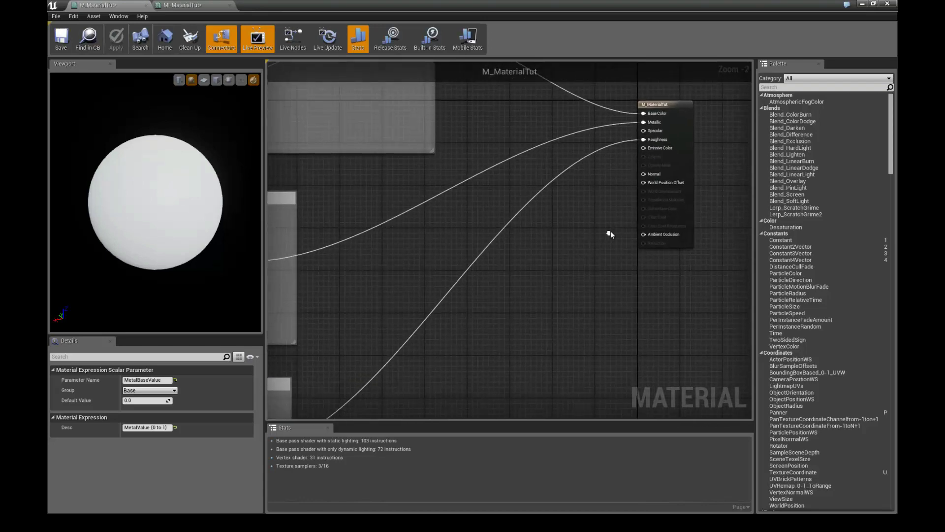
{"action": "left_click", "coordinate": [658, 232]}
{"action": "left_click", "coordinate": [604, 280]}
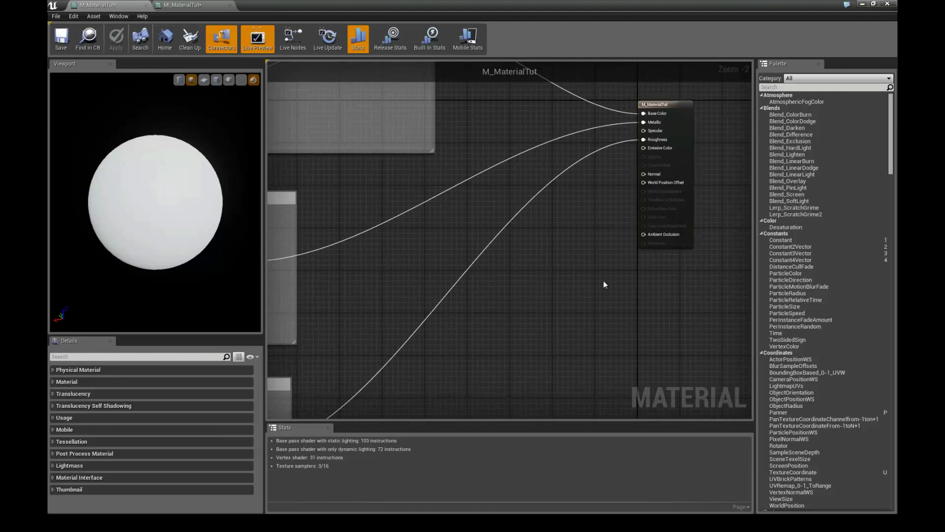
{"action": "right_click_drag", "start_coordinate": [604, 280], "coordinate": [641, 218]}
{"action": "scroll", "coordinate": [599, 218], "scroll_direction": "down", "scroll_amount": 1}
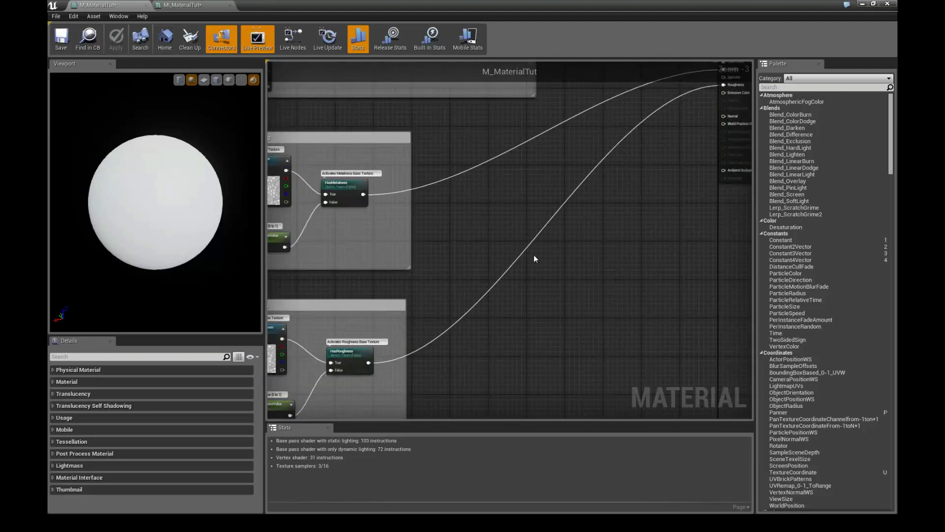
{"action": "mouse_move", "coordinate": [535, 258]}
{"action": "right_mouse_down"}
{"action": "mouse_move", "coordinate": [528, 275]}
{"action": "mouse_move", "coordinate": [545, 255]}
{"action": "right_mouse_up"}
{"action": "scroll", "coordinate": [544, 255], "scroll_direction": "up", "scroll_amount": 1}
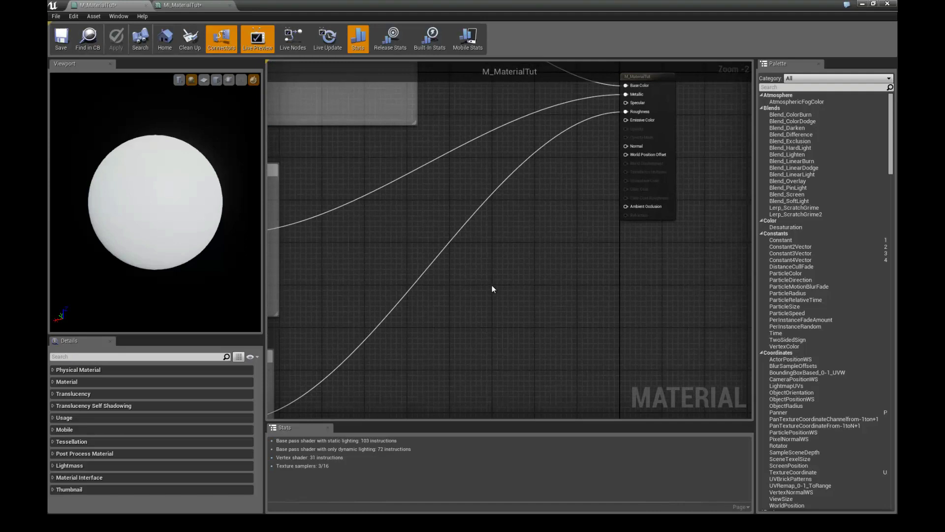
Shift the Roughness comment group sideways so it lines up beneath the Metalness group
{"action": "scroll", "coordinate": [492, 289], "scroll_direction": "down", "scroll_amount": 3}
{"action": "right_click_drag", "start_coordinate": [448, 295], "coordinate": [509, 253]}
{"action": "left_click", "coordinate": [389, 277]}
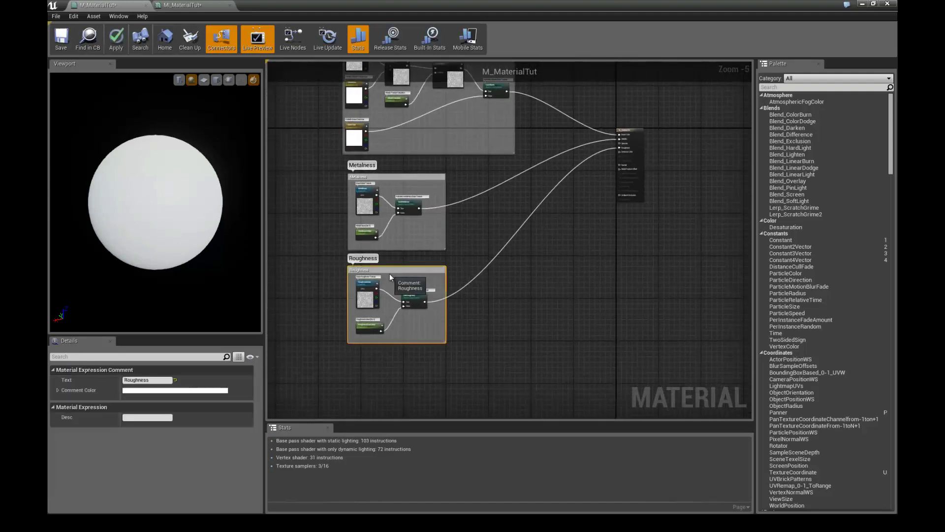
Move the Metalness and Roughness comment groups farther from the material node and line up the Albedo group above them
{"action": "right_click_drag", "start_coordinate": [297, 187], "coordinate": [324, 191]}
{"action": "left_click_drag", "start_coordinate": [336, 177], "coordinate": [414, 243]}
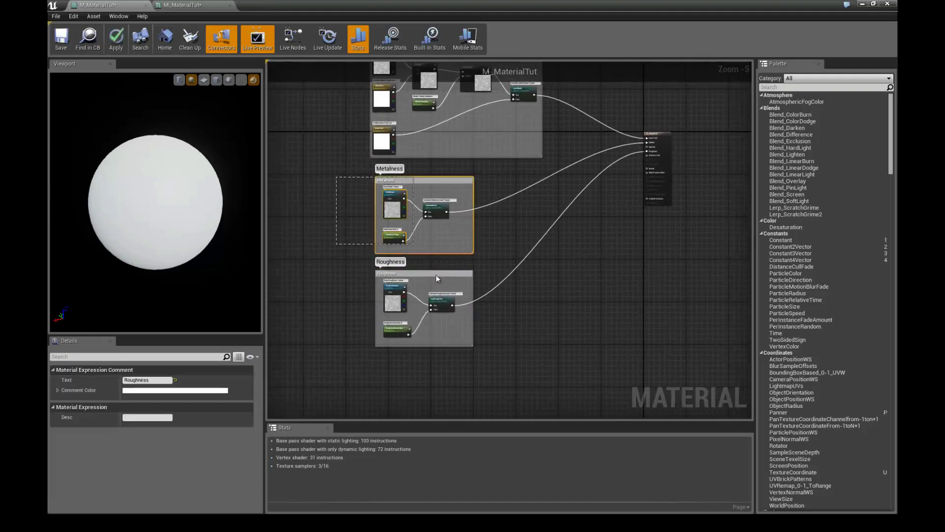
{"action": "left_click", "coordinate": [436, 278], "text": "ctrl"}
{"action": "left_click_drag", "start_coordinate": [444, 183], "coordinate": [322, 148]}
{"action": "right_click_drag", "start_coordinate": [434, 236], "coordinate": [361, 164]}
{"action": "left_click", "coordinate": [362, 163]}
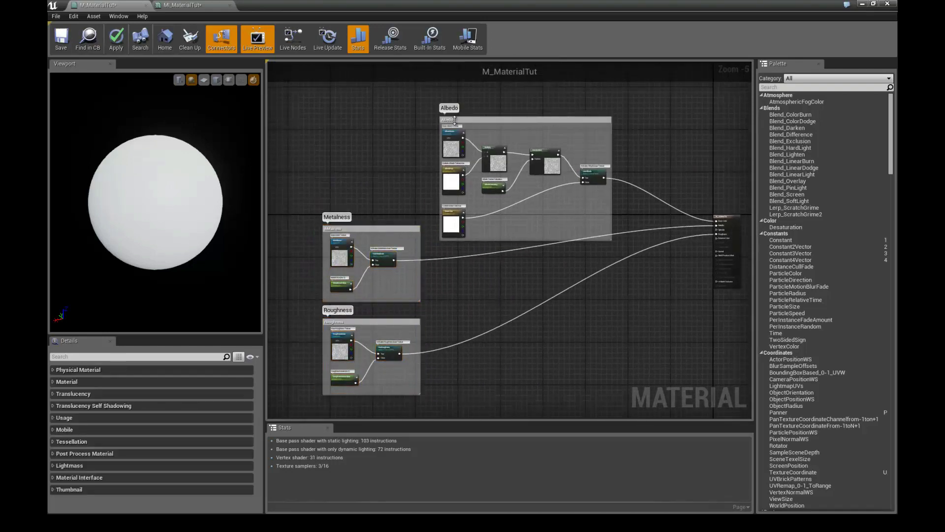
{"action": "left_click_drag", "start_coordinate": [476, 123], "coordinate": [361, 87]}
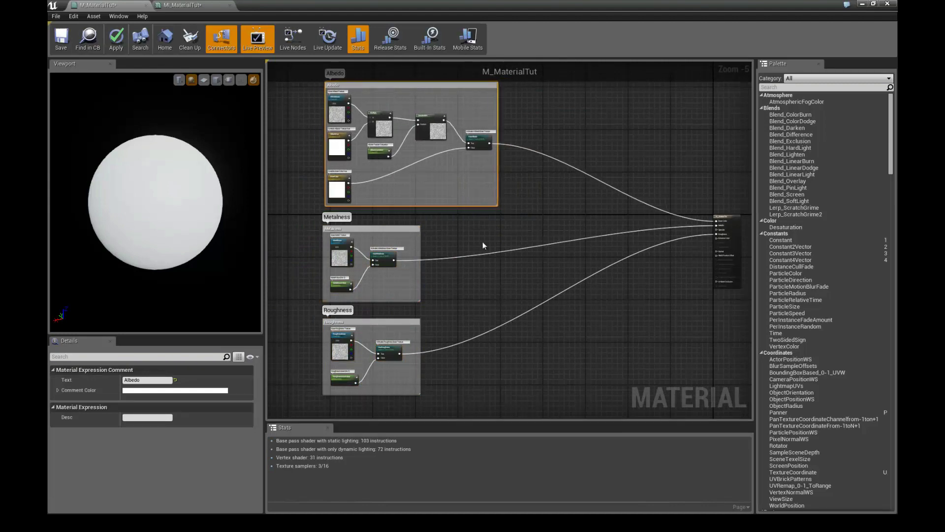
{"action": "scroll", "coordinate": [480, 224], "scroll_direction": "up", "scroll_amount": 2}
{"action": "scroll", "coordinate": [562, 239], "scroll_direction": "down", "scroll_amount": 2}
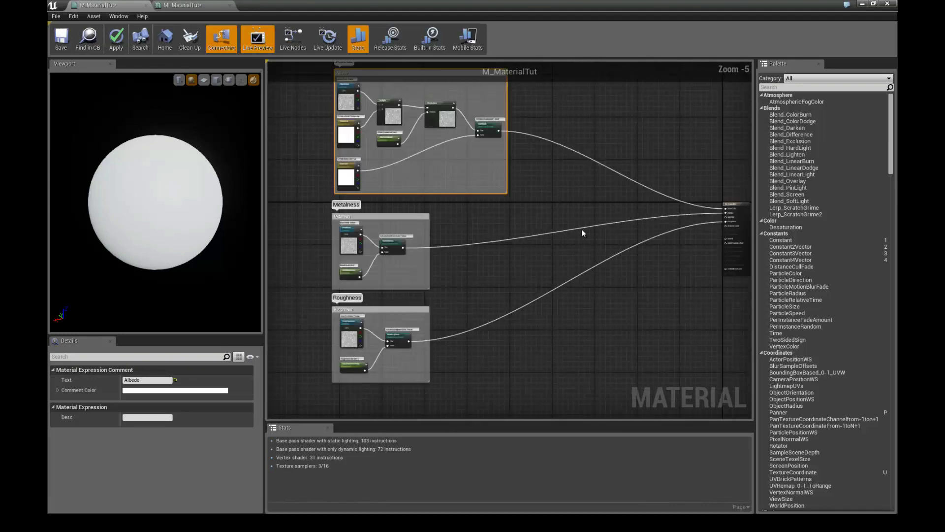
{"action": "scroll", "coordinate": [558, 212], "scroll_direction": "up", "scroll_amount": 2}
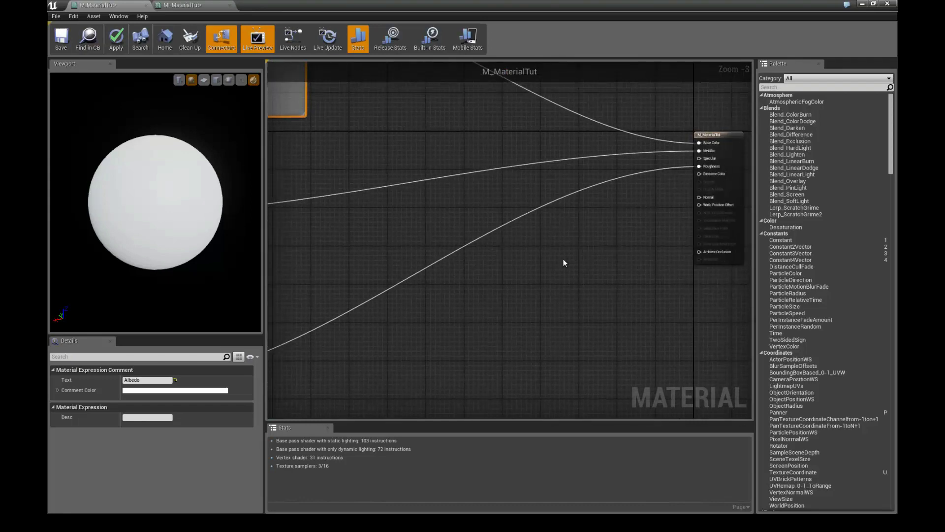
{"action": "scroll", "coordinate": [625, 250], "scroll_direction": "up", "scroll_amount": 1}
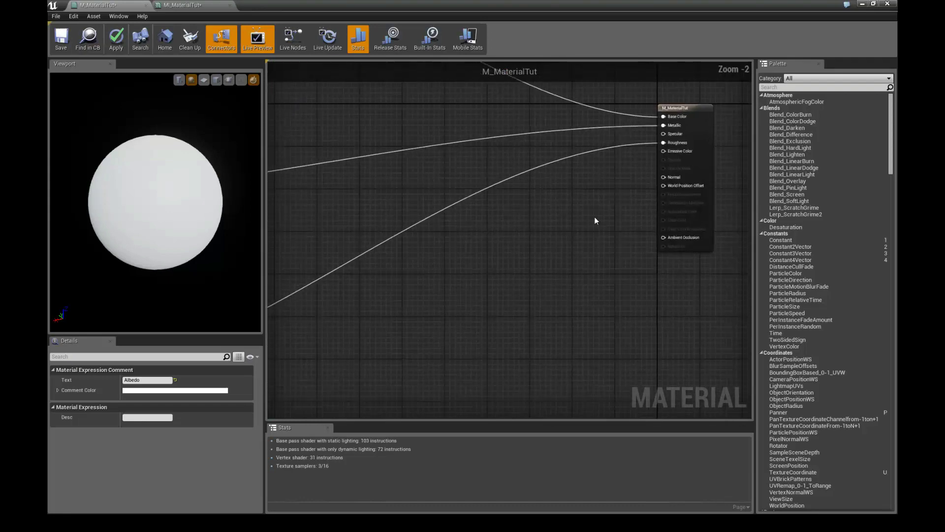
{"action": "left_click", "coordinate": [524, 238]}
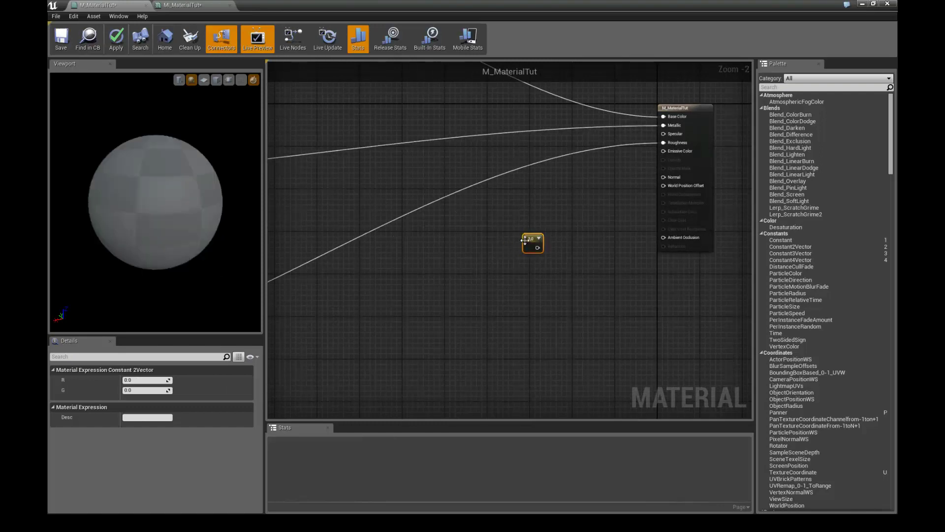
{"action": "left_click_drag", "start_coordinate": [525, 240], "coordinate": [520, 241]}
{"action": "key", "text": "Delete"}
Add a TextureSampleParameter2D node named NormalBase in the empty area beside the material node
{"action": "right_click", "coordinate": [515, 232]}
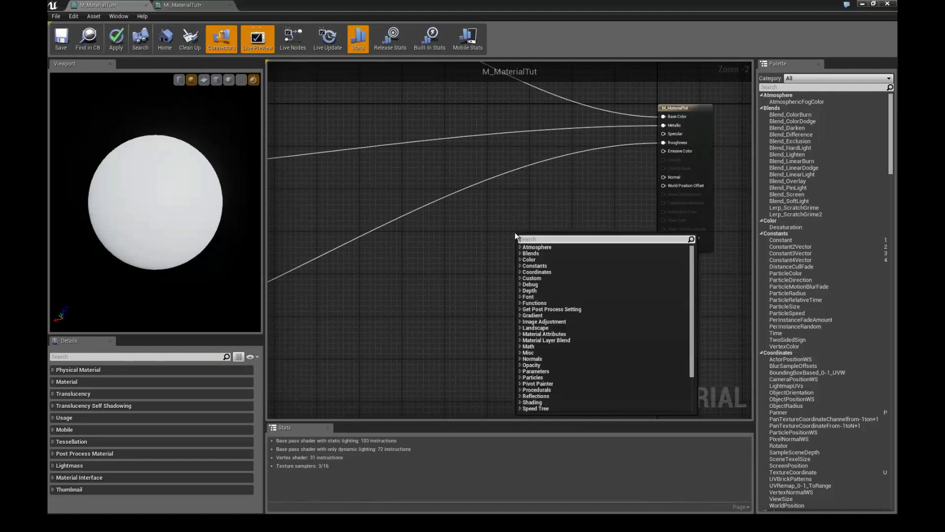
{"action": "type", "text": "2d"}
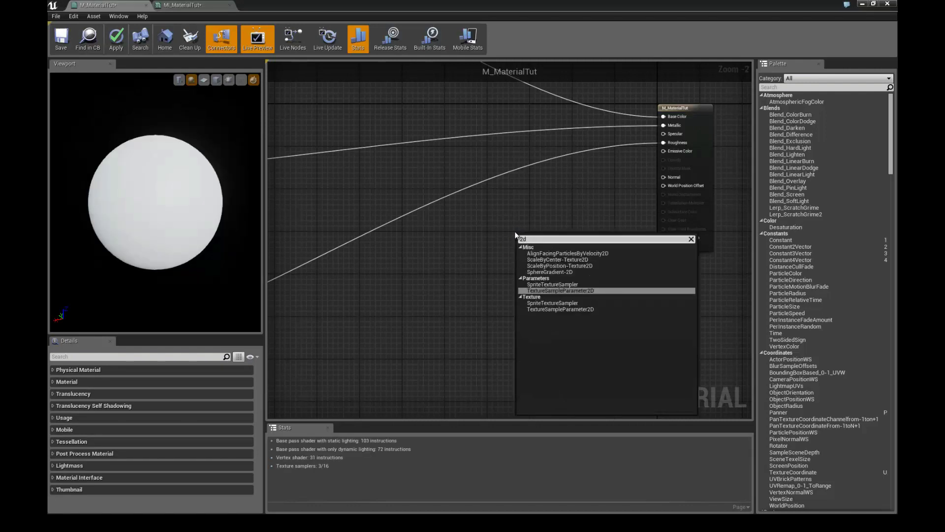
{"action": "key", "text": "Return"}
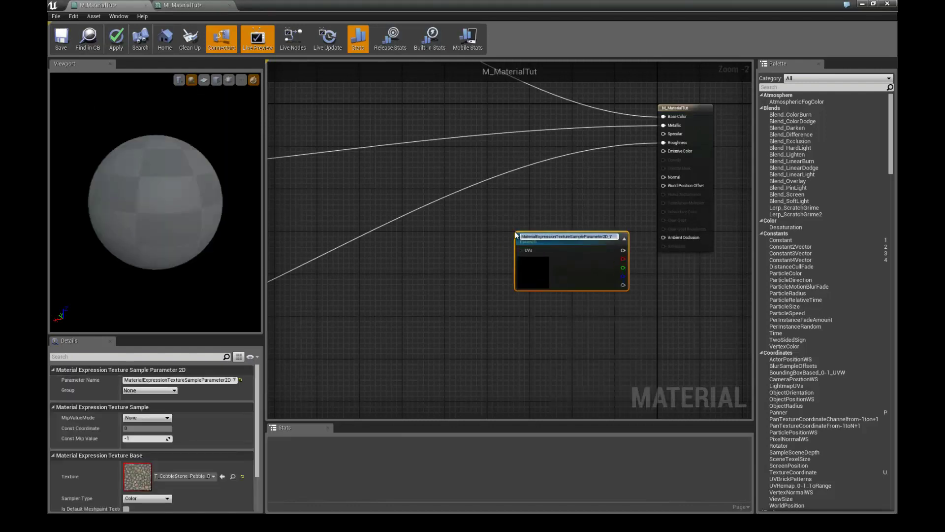
{"action": "type", "text": "NormalBase"}
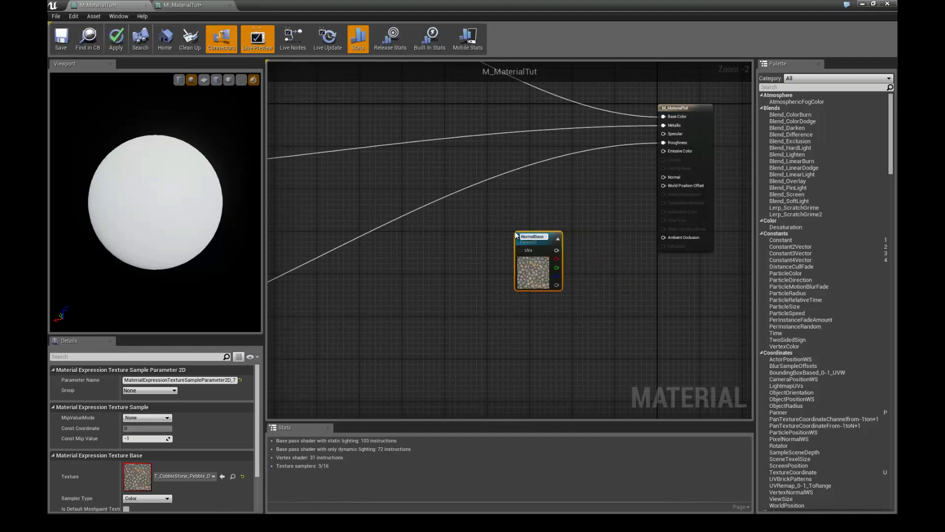
{"action": "key", "text": "Return"}
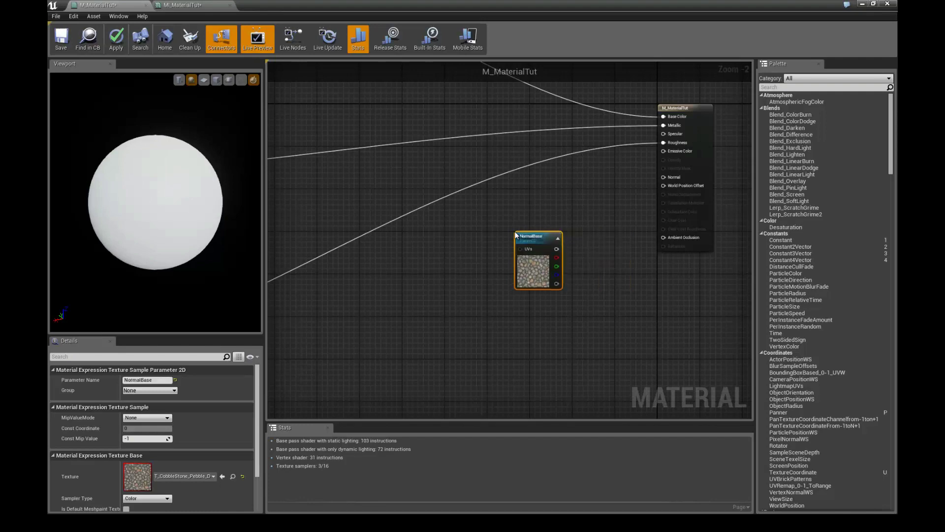
{"action": "left_click_drag", "start_coordinate": [529, 238], "coordinate": [457, 241]}
Assign the T_CobbleStone_Pebble_N texture from the Textures folder to the NormalBase parameter
{"action": "double_click", "coordinate": [273, 9]}
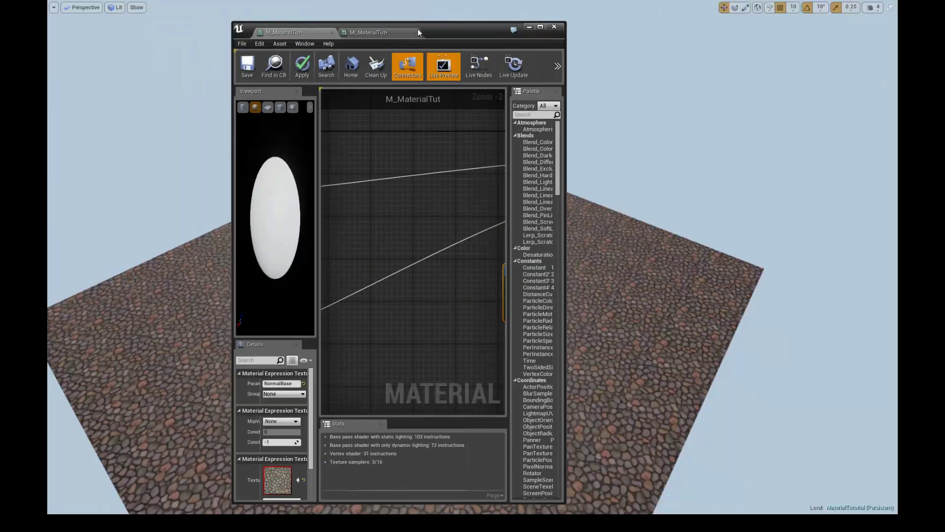
{"action": "left_click_drag", "start_coordinate": [417, 28], "coordinate": [618, 25]}
{"action": "key", "text": "F11"}
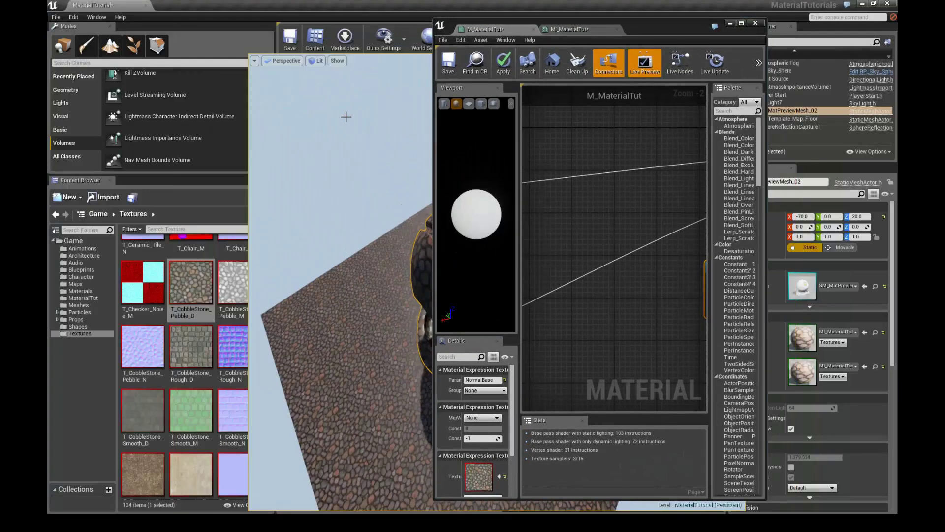
{"action": "left_click", "coordinate": [162, 335]}
{"action": "left_click", "coordinate": [742, 24]}
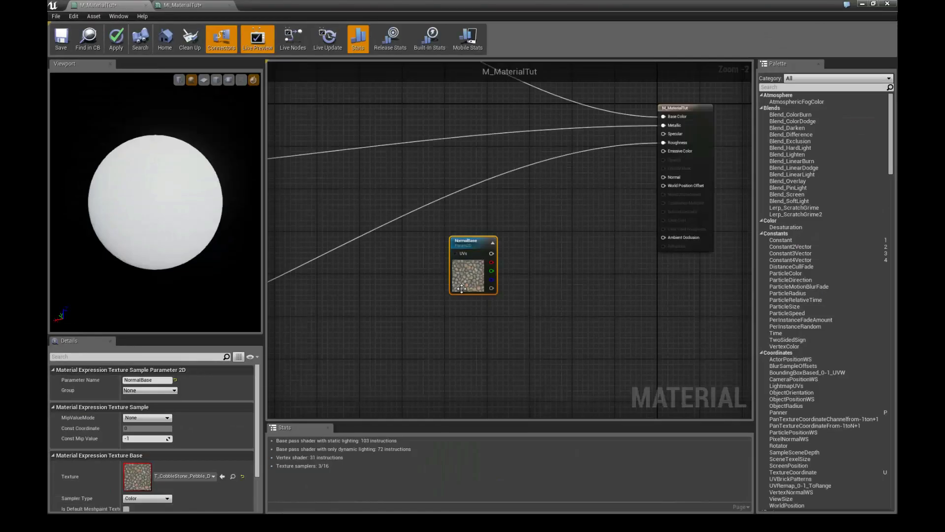
{"action": "left_click", "coordinate": [223, 476]}
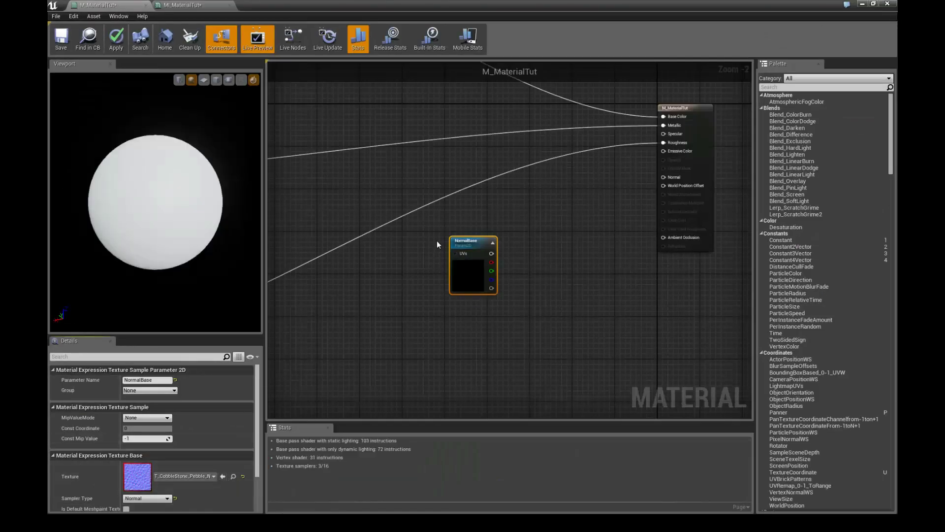
Connect the NormalBase colour output to the material's Normal input and apply the material
{"action": "right_click_drag", "start_coordinate": [436, 243], "coordinate": [445, 258]}
{"action": "left_click_drag", "start_coordinate": [502, 269], "coordinate": [674, 193]}
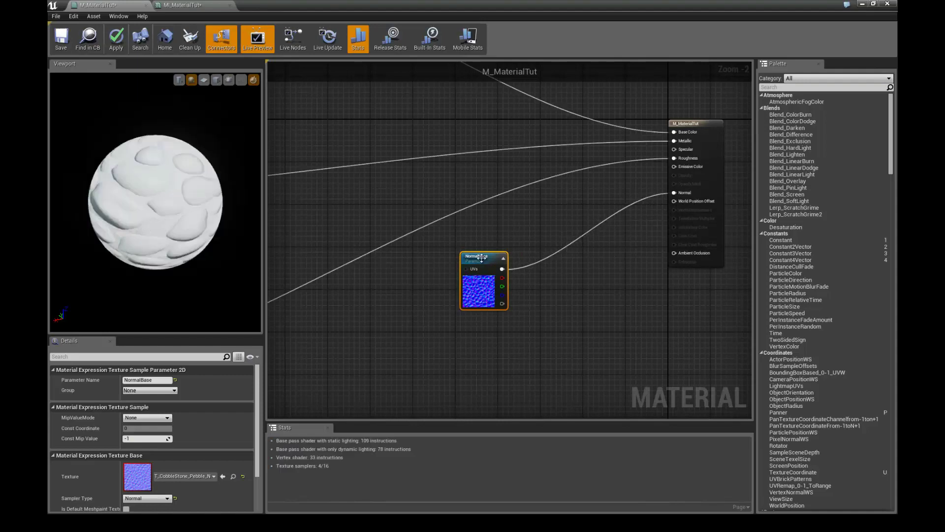
{"action": "left_click", "coordinate": [116, 38]}
Examine the normal map's effect on the preview mesh and cobblestone floor in the full-screen level view
{"action": "left_click_drag", "start_coordinate": [291, 8], "coordinate": [761, 33]}
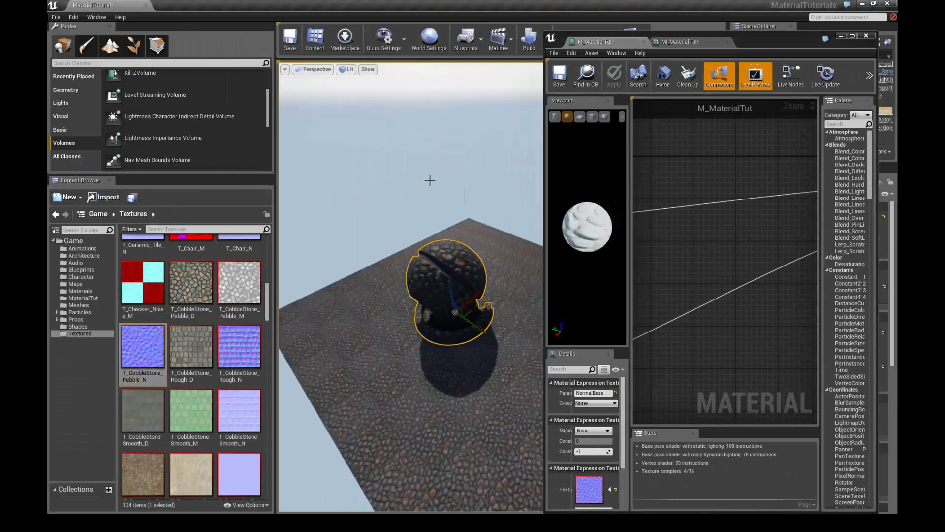
{"action": "key", "text": "F11"}
{"action": "left_click_drag", "start_coordinate": [443, 143], "coordinate": [414, 136]}
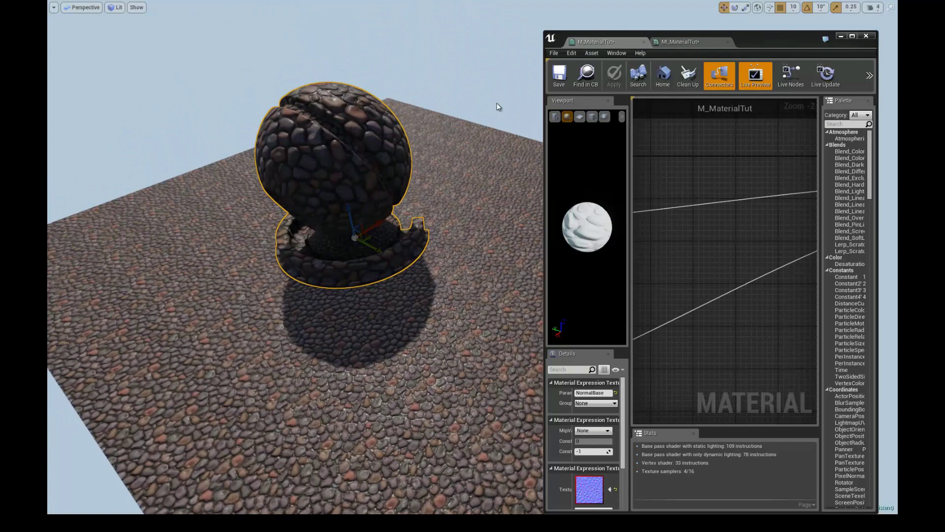
{"action": "left_click_drag", "start_coordinate": [497, 105], "coordinate": [405, 114], "text": "alt"}
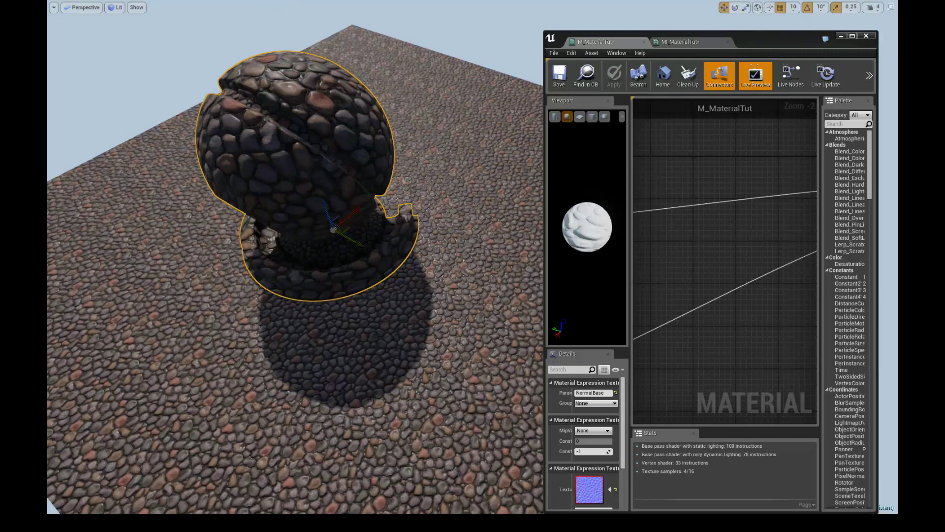
Return to the material graph and move the NormalBase node away from the material node to below the Roughness group
{"action": "left_click", "coordinate": [852, 36]}
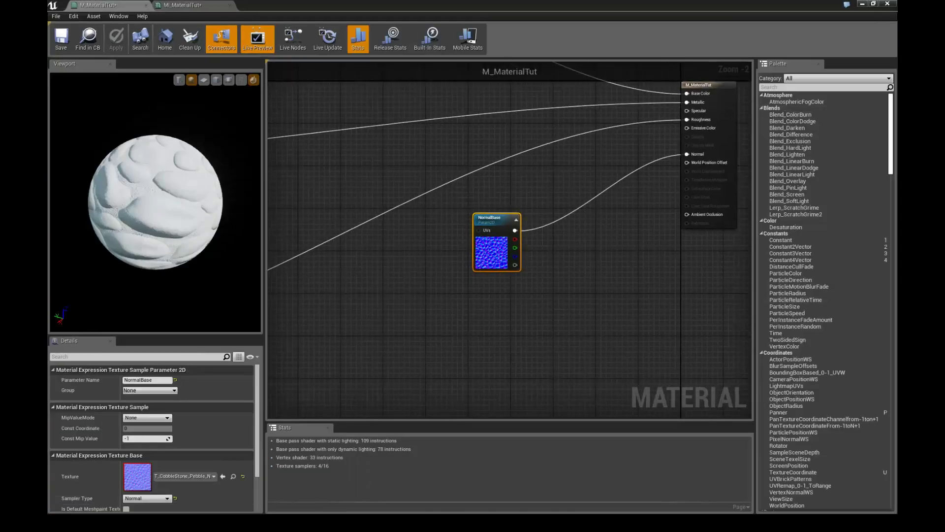
{"action": "scroll", "coordinate": [542, 310], "scroll_direction": "down", "scroll_amount": 3}
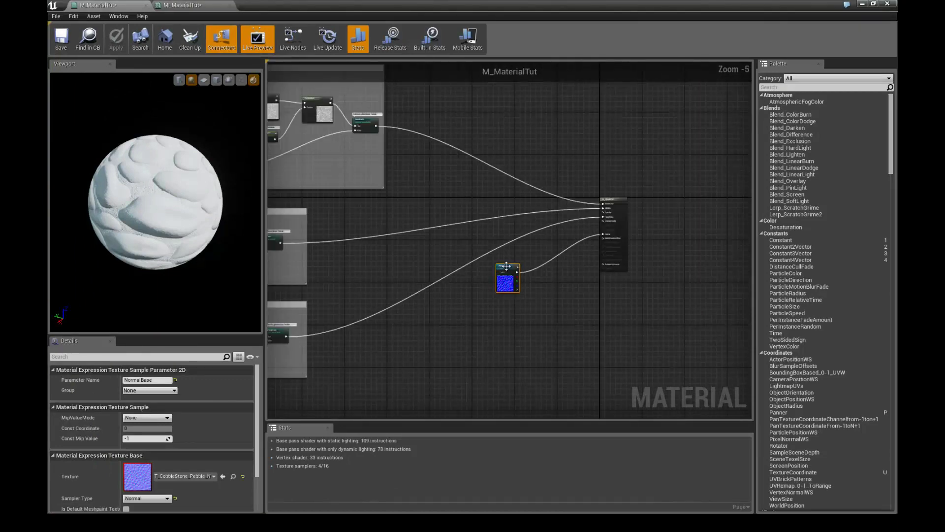
{"action": "left_click_drag", "start_coordinate": [506, 266], "coordinate": [421, 253]}
{"action": "scroll", "coordinate": [474, 276], "scroll_direction": "up", "scroll_amount": 3}
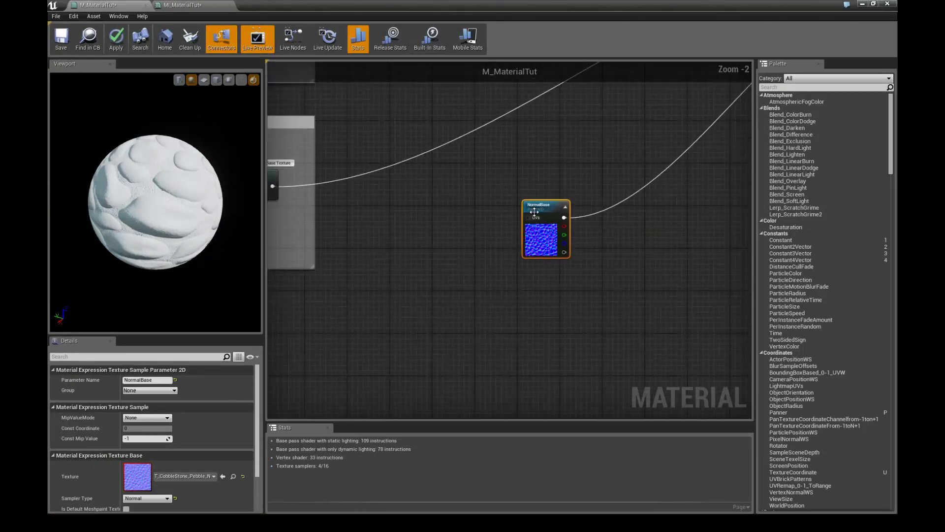
{"action": "left_click_drag", "start_coordinate": [534, 212], "coordinate": [465, 324]}
{"action": "scroll", "coordinate": [512, 200], "scroll_direction": "up", "scroll_amount": 2}
{"action": "left_click_drag", "start_coordinate": [497, 258], "coordinate": [451, 269]}
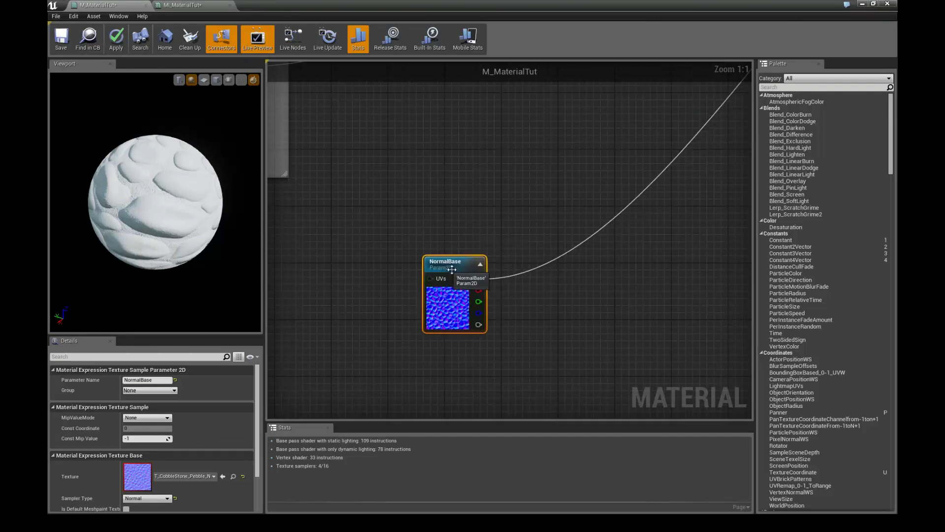
Set the NormalBase parameter's group to Normal and its description to Normal Base Texture
{"action": "left_click", "coordinate": [154, 390]}
{"action": "type", "text": "No"}
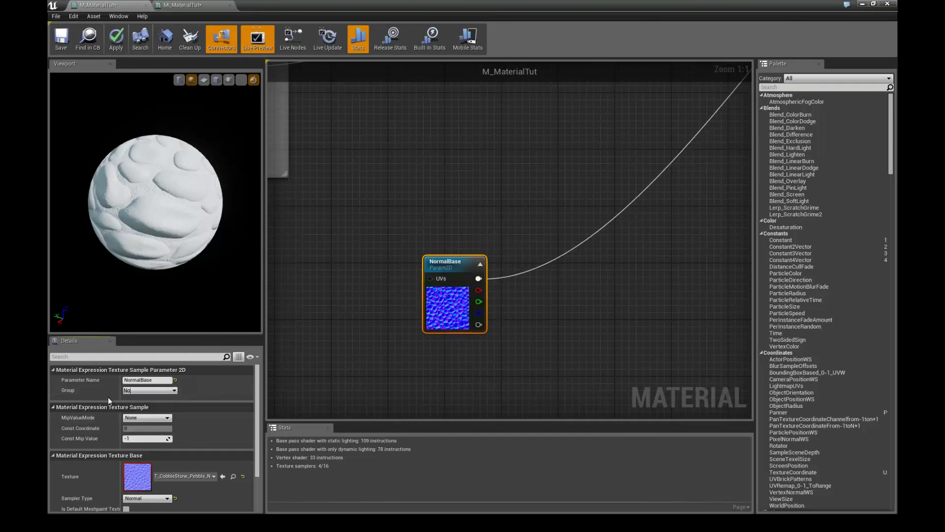
{"action": "type", "text": "rmal"}
{"action": "key", "text": "Return"}
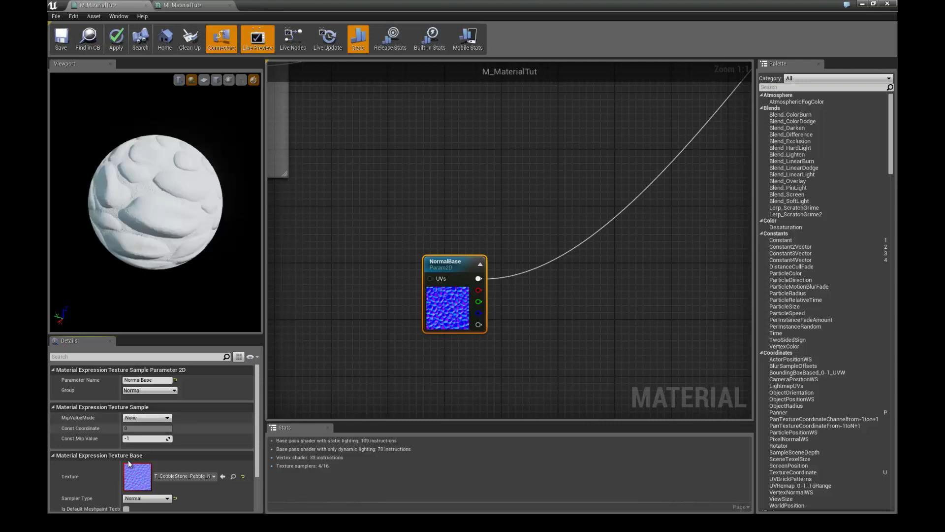
{"action": "scroll", "coordinate": [131, 482], "scroll_direction": "down", "scroll_amount": 2}
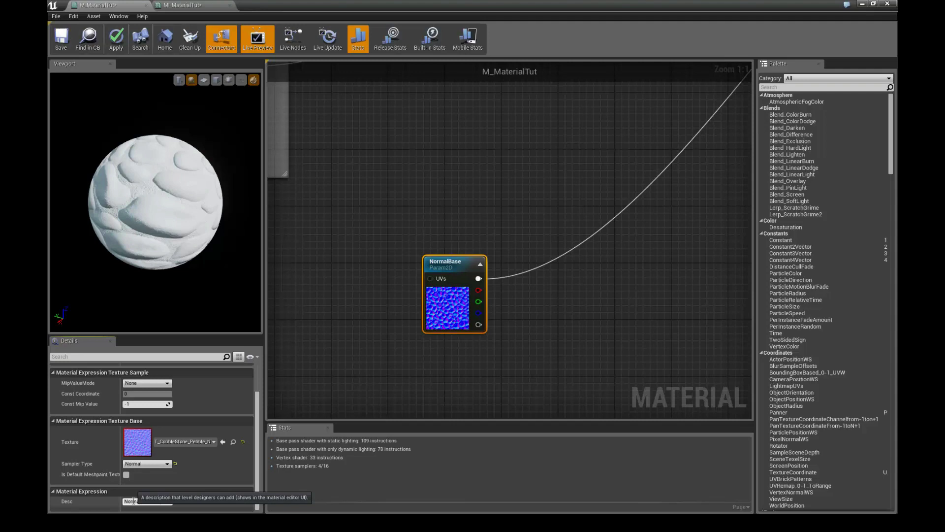
{"action": "left_click", "coordinate": [102, 356]}
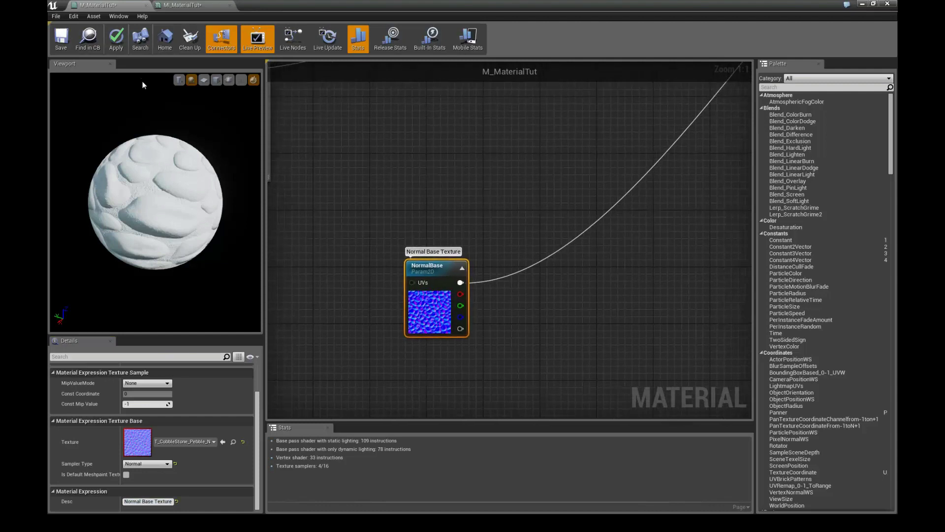
Apply and save the M_MaterialTut material, save everything in the project, and return to the material graph
{"action": "left_click", "coordinate": [118, 45]}
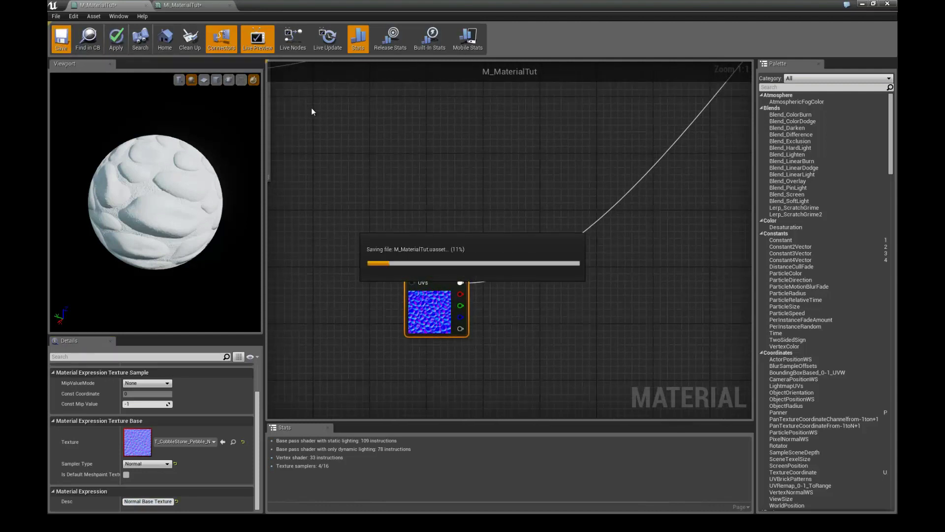
{"action": "left_click_drag", "start_coordinate": [296, 6], "coordinate": [433, 49]}
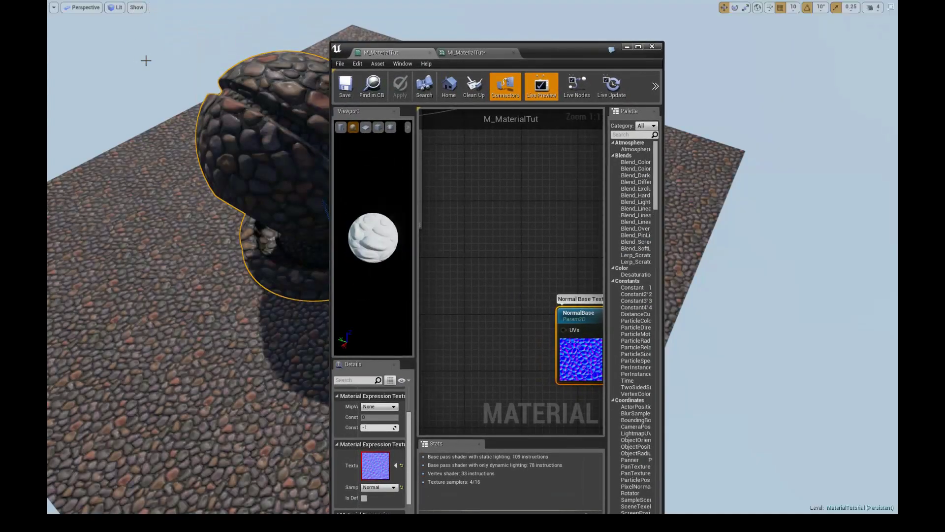
{"action": "key", "text": "F11"}
{"action": "left_click", "coordinate": [55, 17]}
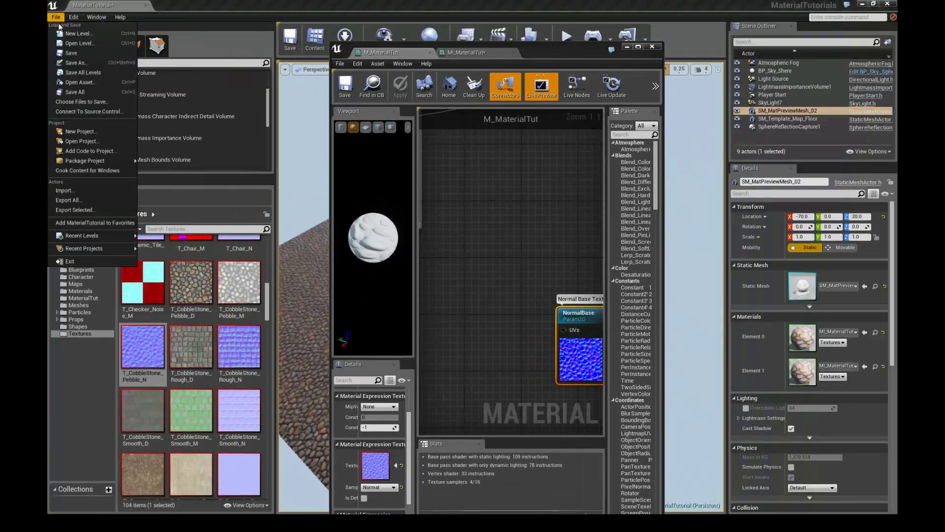
{"action": "left_click", "coordinate": [81, 92]}
{"action": "left_click", "coordinate": [638, 47]}
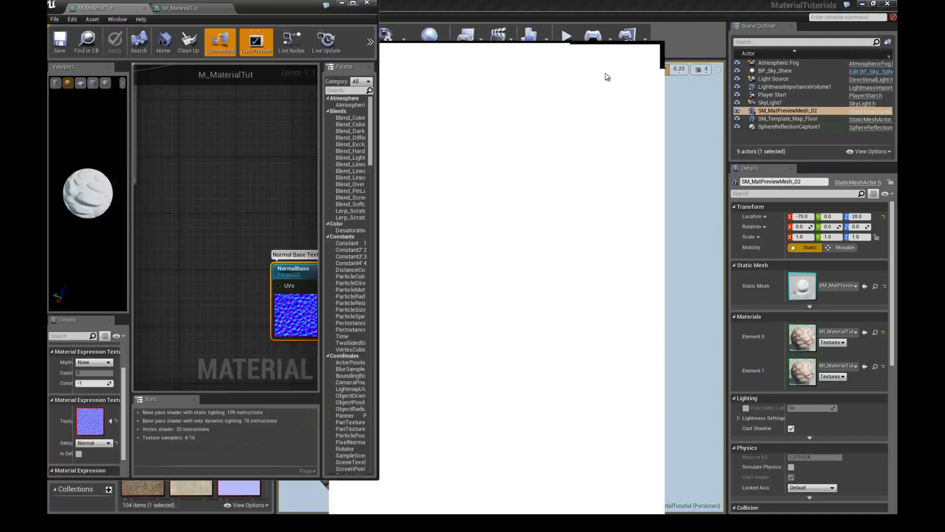
{"action": "right_click_drag", "start_coordinate": [504, 198], "coordinate": [495, 156]}
{"action": "right_click_drag", "start_coordinate": [426, 249], "coordinate": [372, 203]}
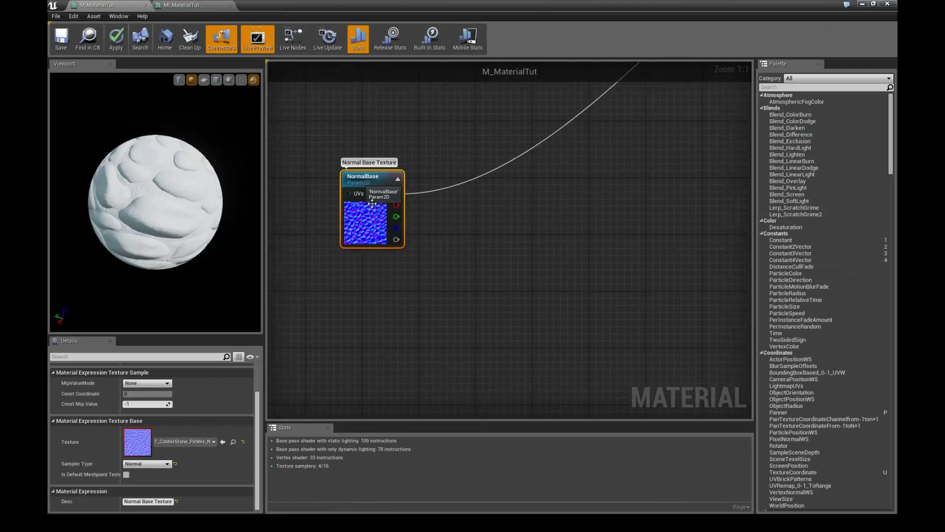
{"action": "scroll", "coordinate": [443, 243], "scroll_direction": "up", "scroll_amount": 1}
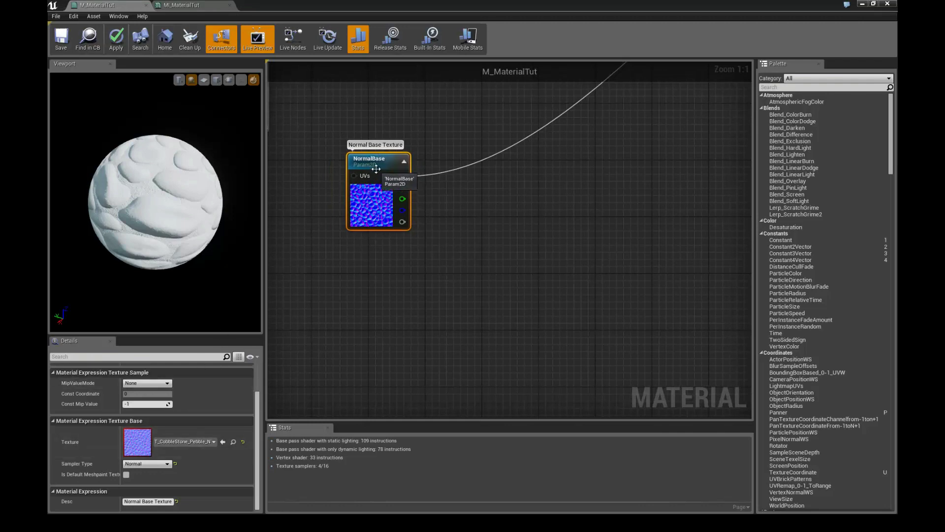
{"action": "left_click_drag", "start_coordinate": [384, 168], "coordinate": [383, 167]}
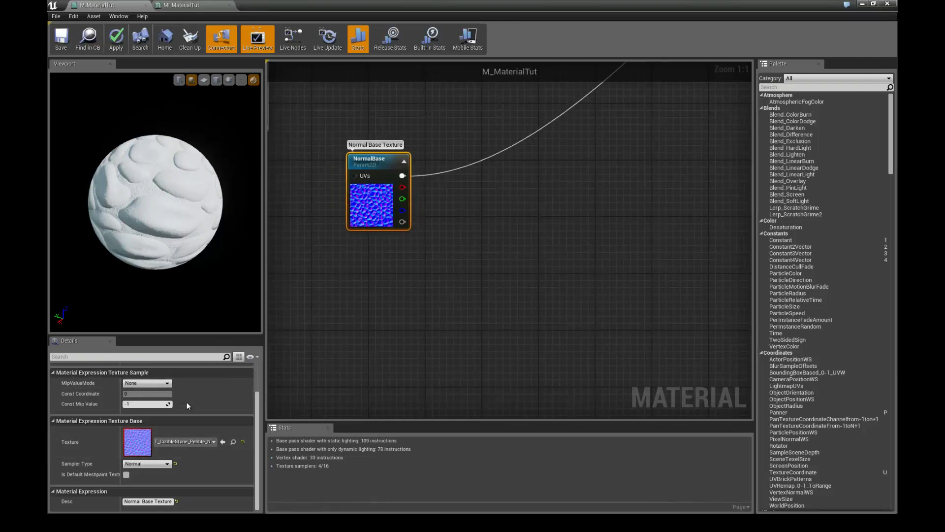
Open the NormalBase texture T_CobbleStone_Pebble_N and hide its blue, green and red channels in turn
{"action": "double_click", "coordinate": [138, 442]}
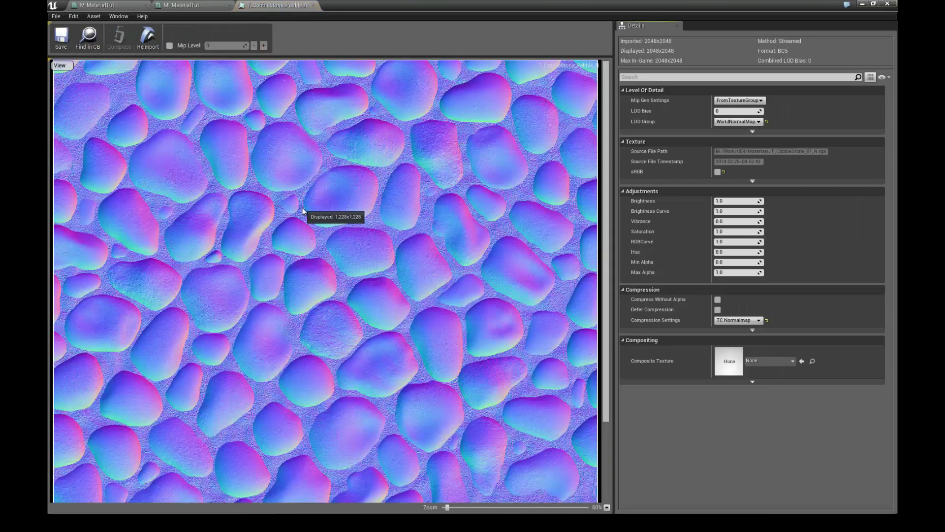
{"action": "scroll", "coordinate": [306, 214], "scroll_direction": "up", "scroll_amount": 2}
{"action": "scroll", "coordinate": [310, 211], "scroll_direction": "down", "scroll_amount": 5}
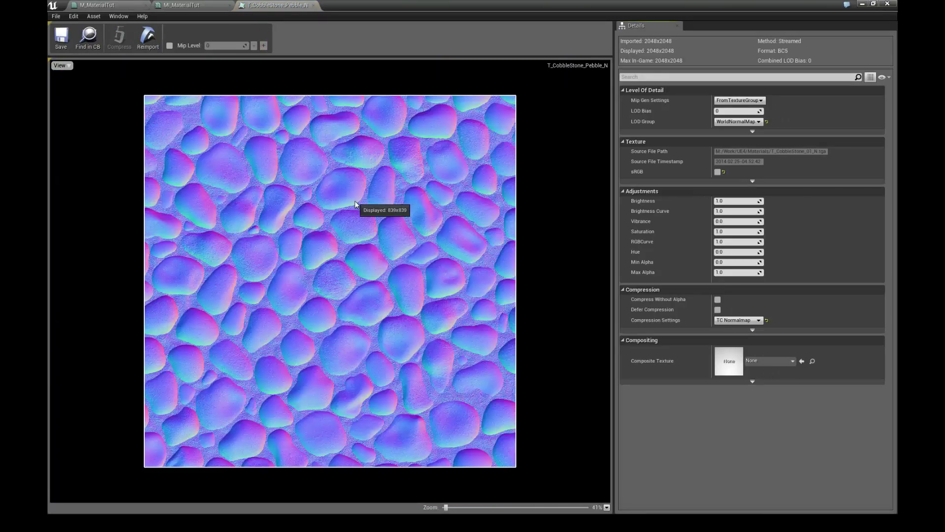
{"action": "left_click", "coordinate": [59, 65]}
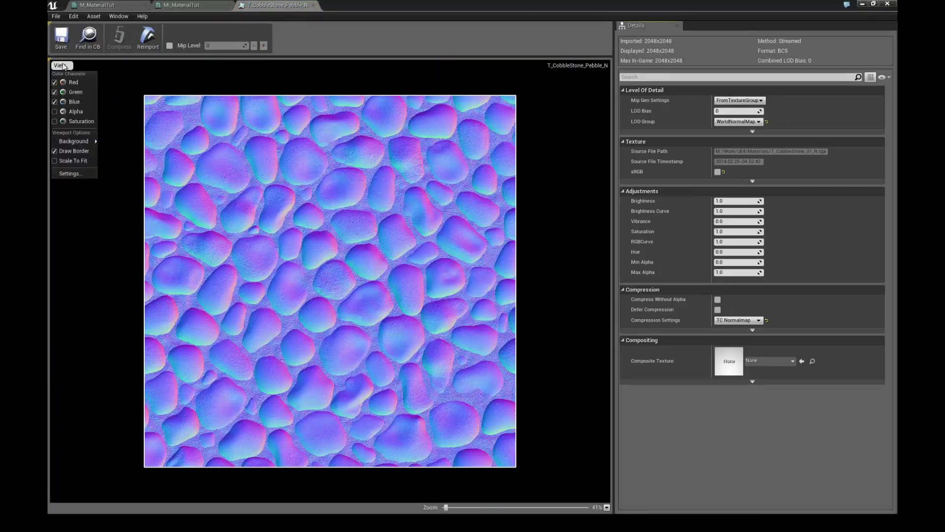
{"action": "left_click", "coordinate": [57, 101]}
{"action": "left_click", "coordinate": [59, 65]}
{"action": "left_click", "coordinate": [55, 92]}
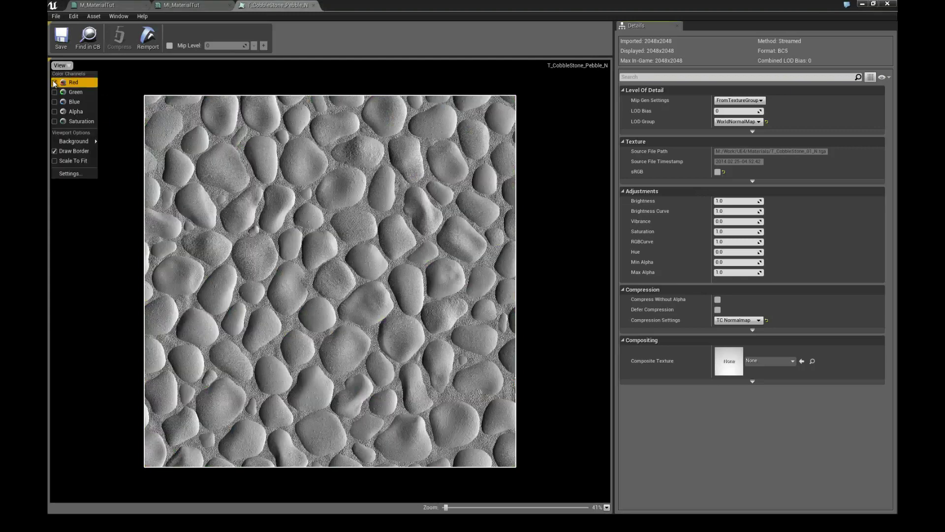
{"action": "left_click", "coordinate": [54, 82]}
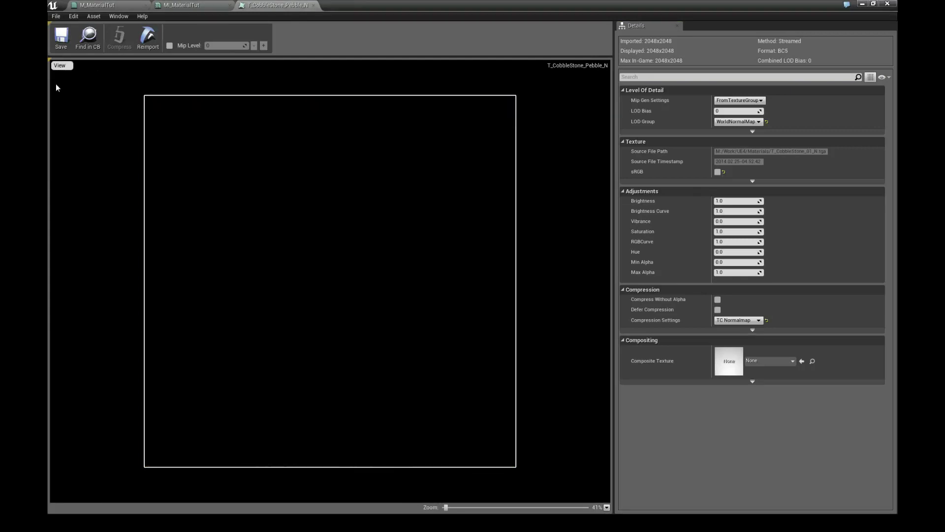
Examine the blue, green and red channels of the normal map texture one at a time
{"action": "left_click", "coordinate": [59, 65]}
{"action": "left_click", "coordinate": [56, 102]}
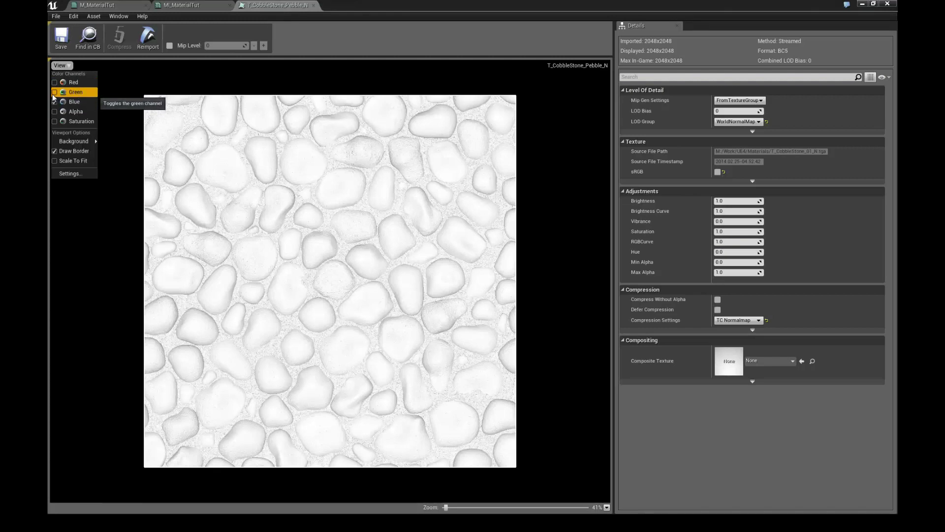
{"action": "left_click", "coordinate": [55, 92]}
{"action": "left_click", "coordinate": [54, 102]}
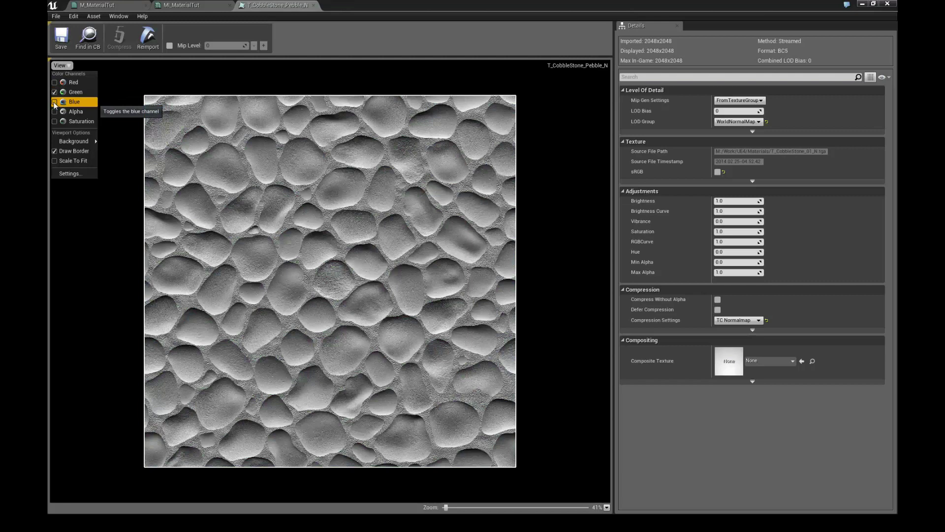
{"action": "left_click", "coordinate": [55, 92]}
{"action": "left_click", "coordinate": [54, 82]}
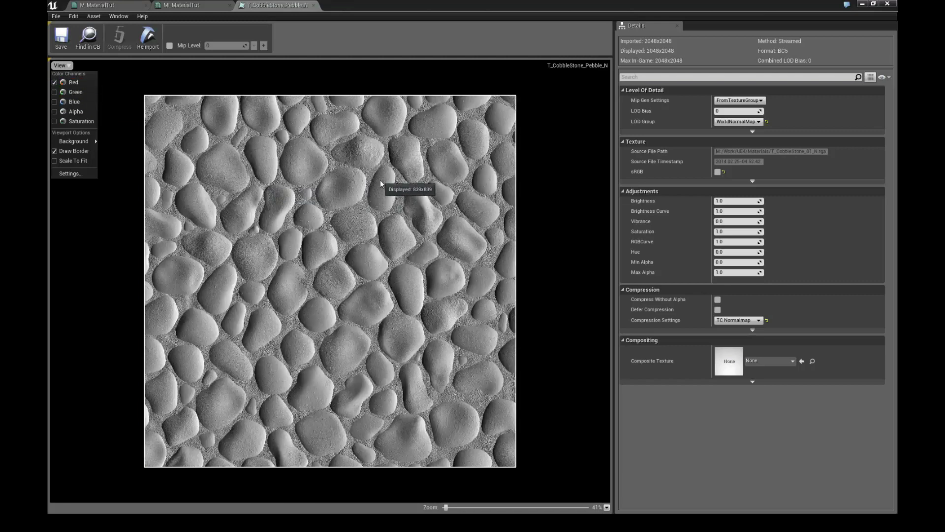
{"action": "left_click", "coordinate": [55, 82]}
{"action": "left_click", "coordinate": [55, 92]}
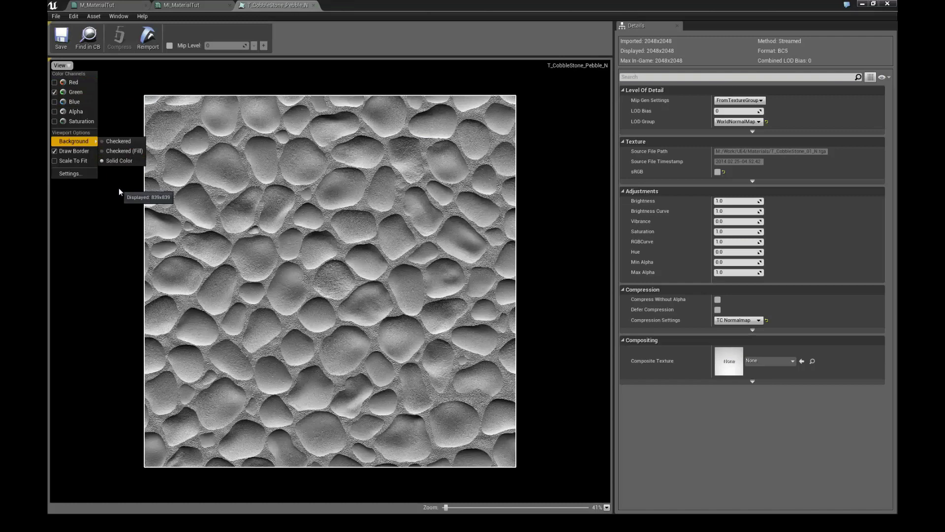
{"action": "left_click", "coordinate": [54, 98]}
{"action": "left_click", "coordinate": [58, 66]}
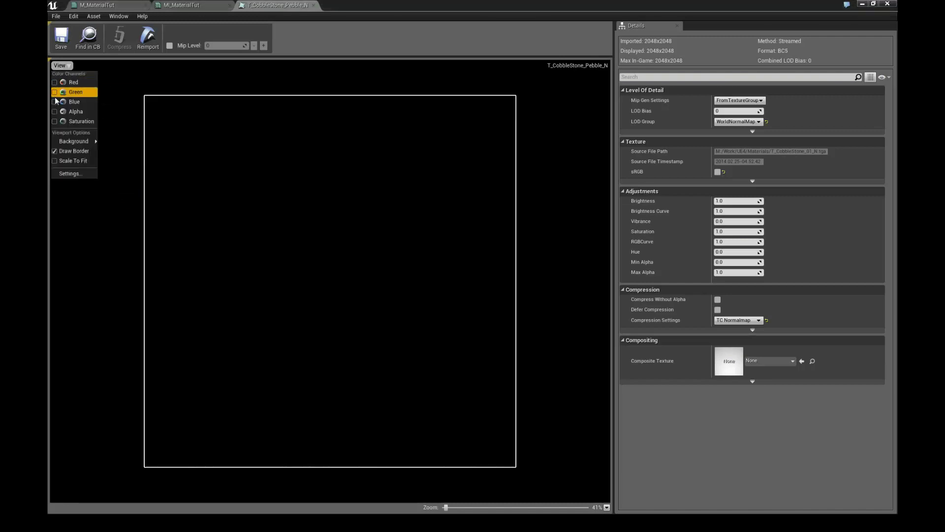
{"action": "left_click", "coordinate": [54, 102]}
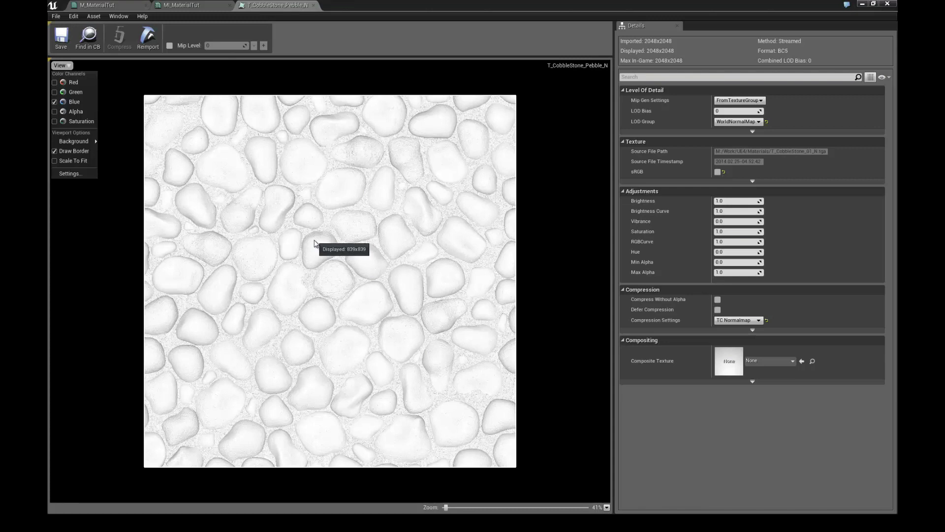
Expand the advanced Texture settings and display the red and green channels together with the blue one again
{"action": "left_click", "coordinate": [758, 180]}
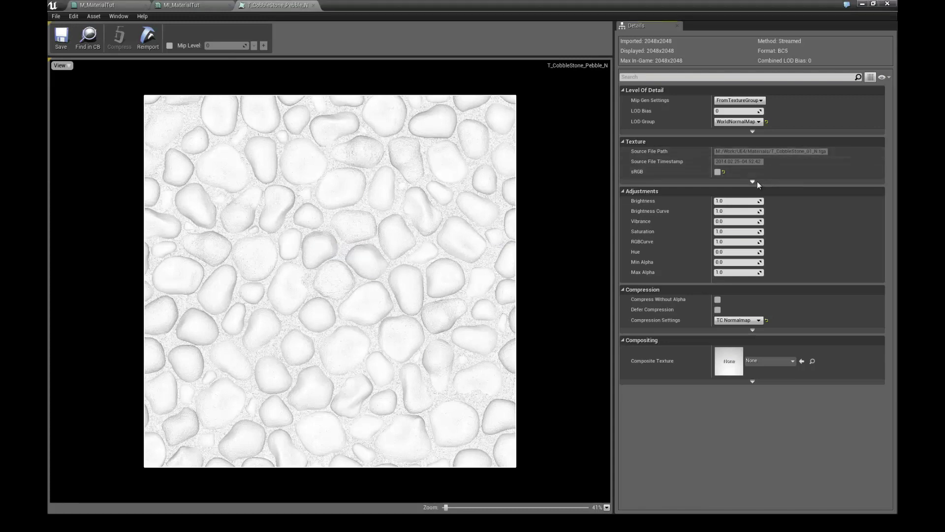
{"action": "left_click", "coordinate": [753, 181]}
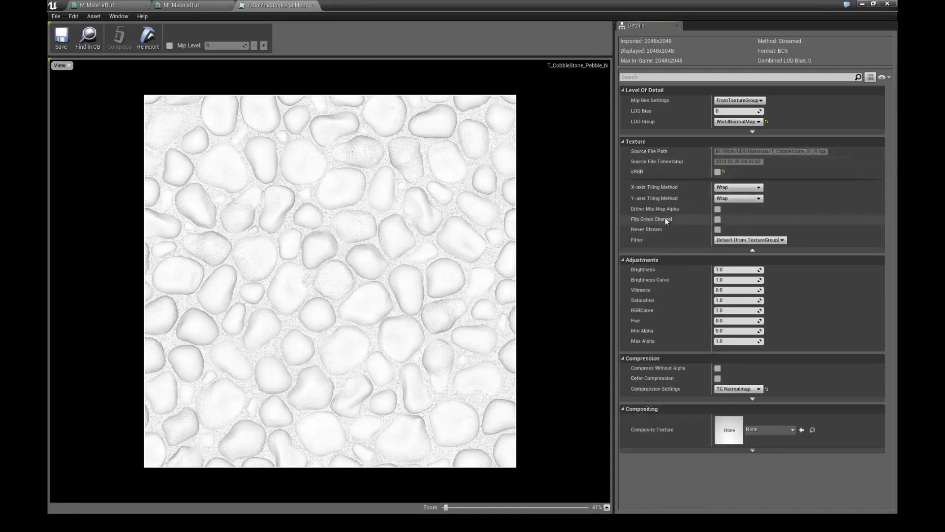
{"action": "left_click", "coordinate": [61, 65]}
{"action": "left_click", "coordinate": [72, 82]}
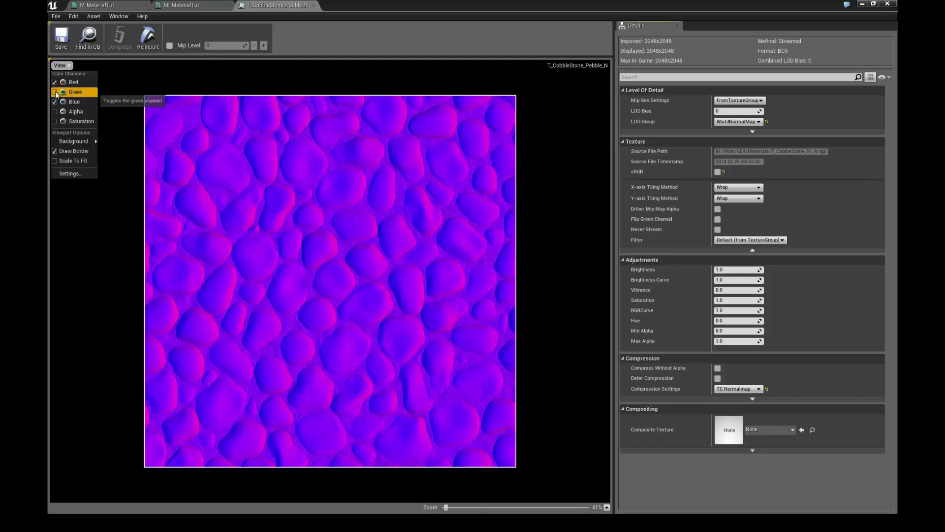
{"action": "left_click", "coordinate": [71, 92]}
{"action": "left_click", "coordinate": [589, 200]}
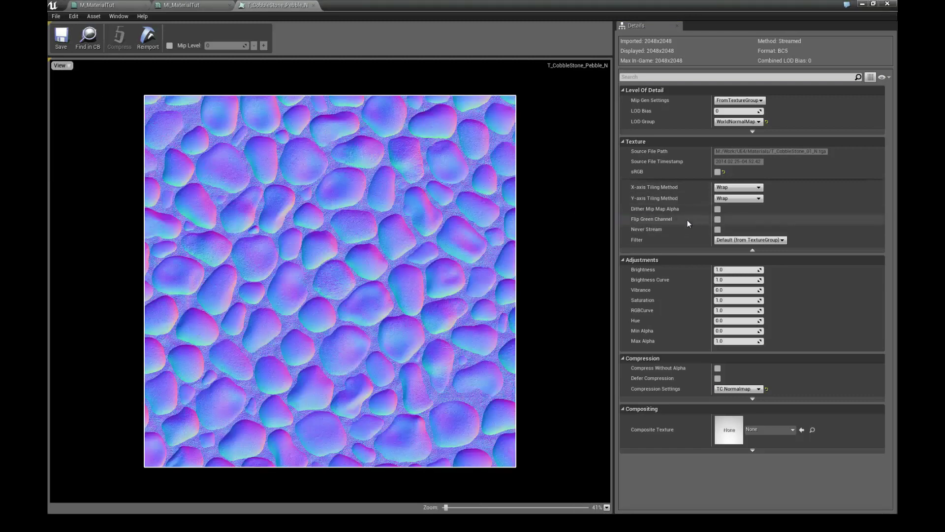
Try the Flip Green Channel option on the normal map texture and switch it back off
{"action": "left_click", "coordinate": [717, 217]}
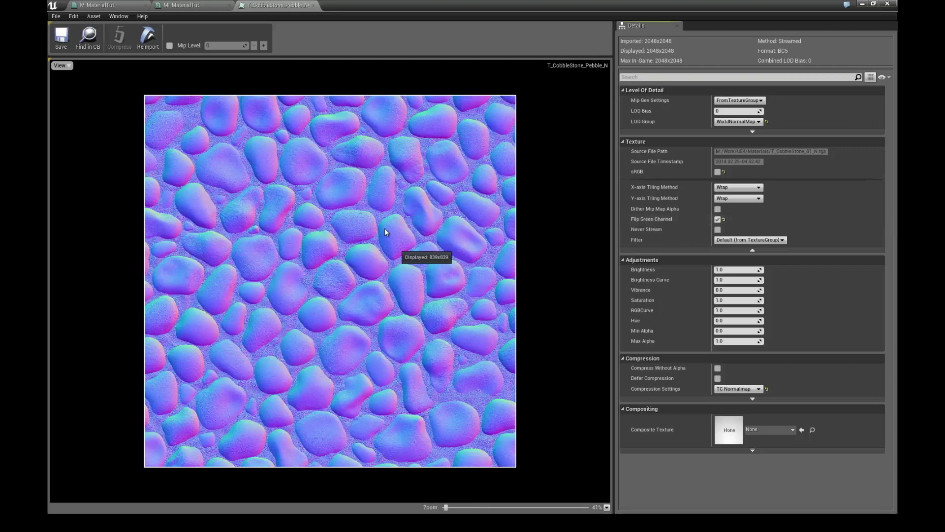
{"action": "left_click", "coordinate": [718, 219]}
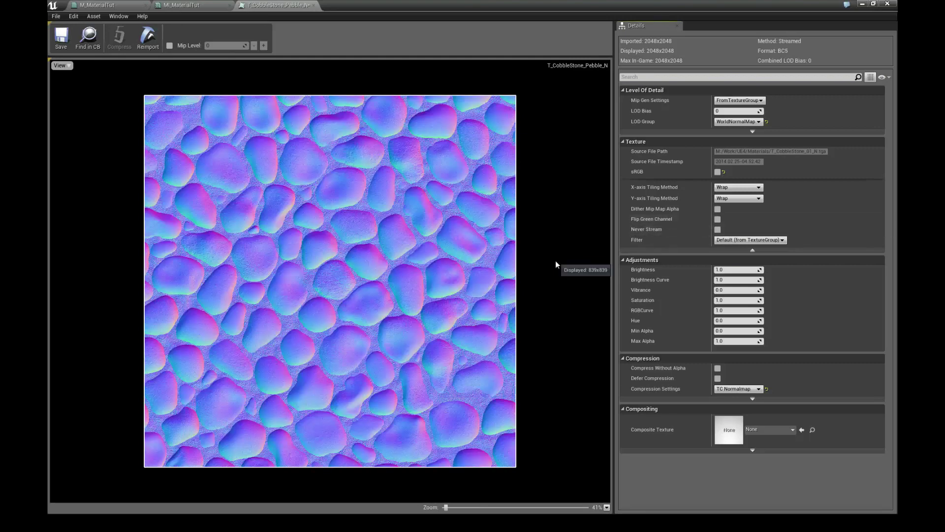
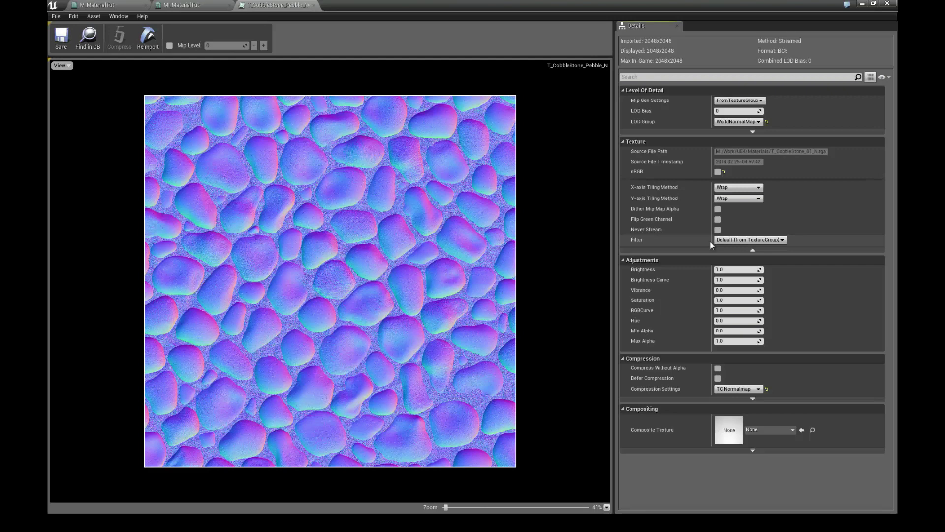
Return to the M_MaterialTut graph and add a Multiply node beside the NormalBase node
{"action": "left_click", "coordinate": [197, 6]}
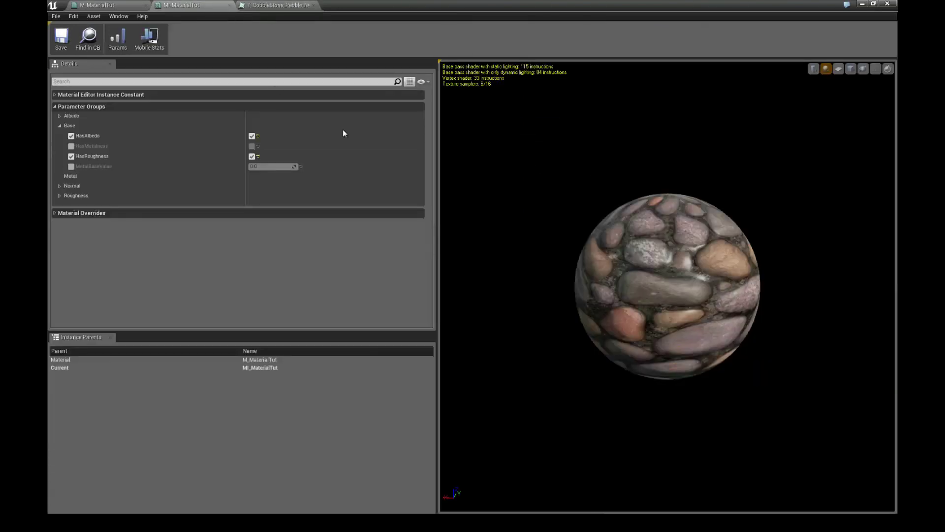
{"action": "left_click", "coordinate": [130, 6]}
{"action": "right_click_drag", "start_coordinate": [435, 259], "coordinate": [432, 264]}
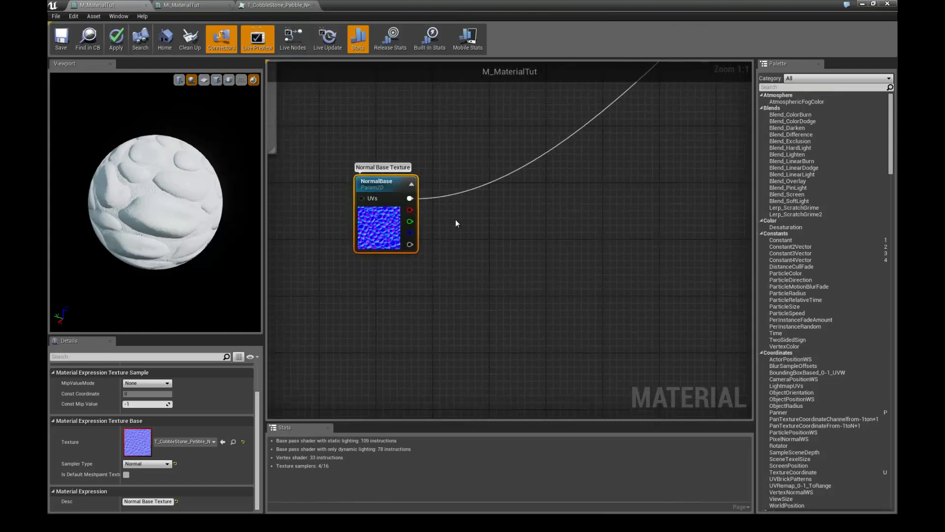
{"action": "right_click_drag", "start_coordinate": [460, 217], "coordinate": [439, 224]}
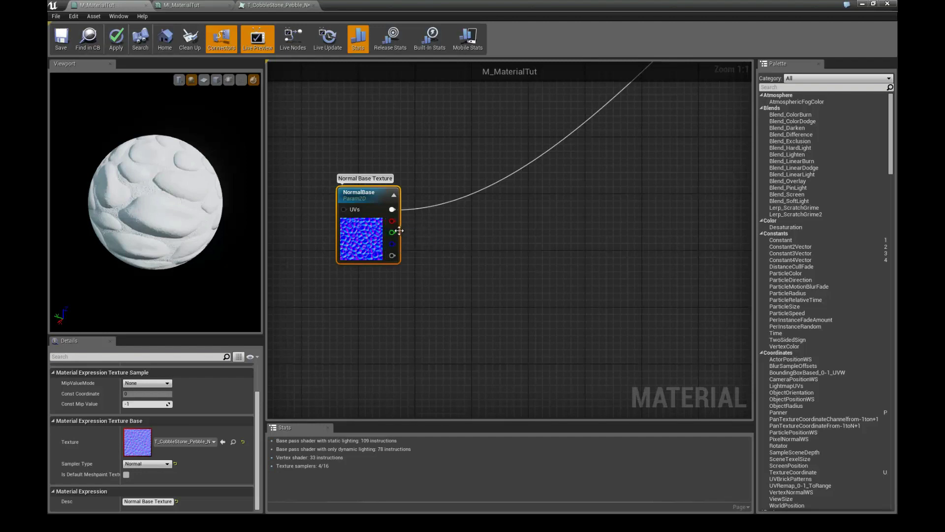
{"action": "right_click_drag", "start_coordinate": [424, 267], "coordinate": [416, 261]}
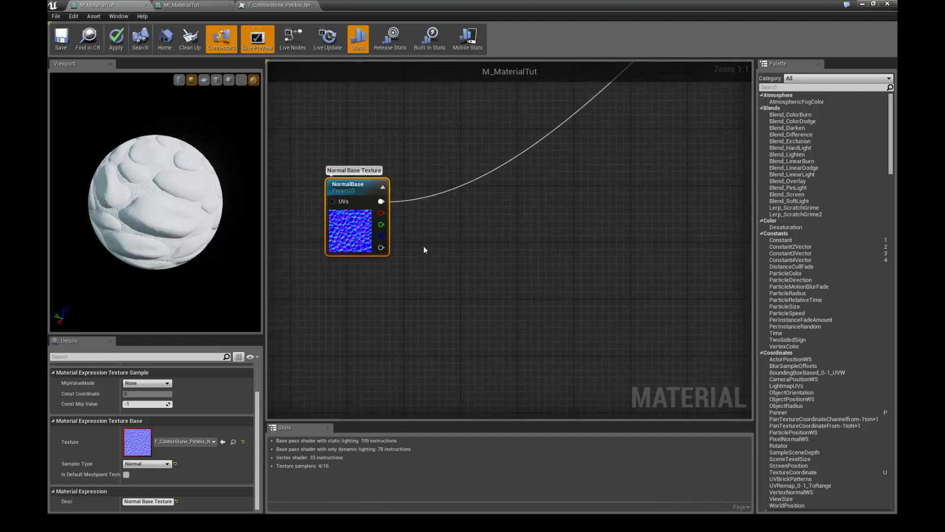
{"action": "key", "text": "m"}
{"action": "left_click", "coordinate": [430, 228]}
{"action": "left_click_drag", "start_coordinate": [442, 232], "coordinate": [451, 212]}
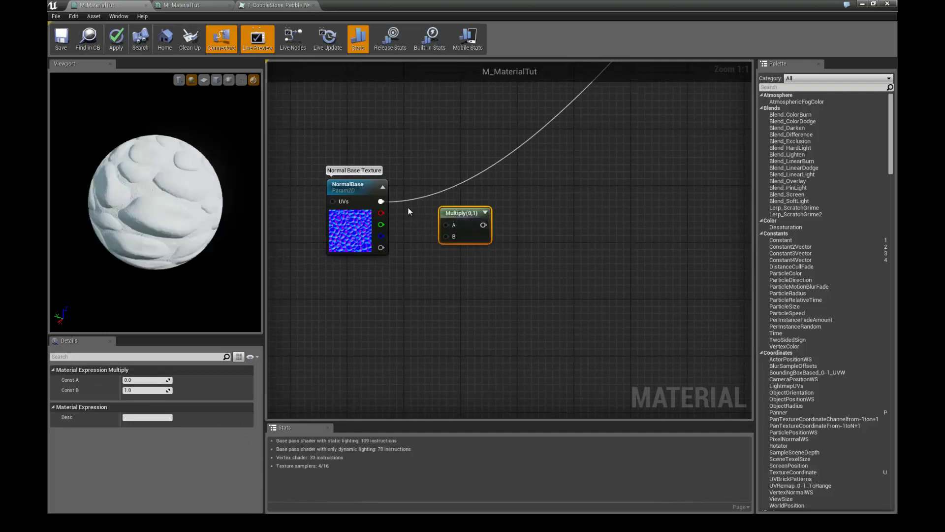
Move the normal connection onto the Multiply output, connect NormalBase to input A, and place the Multiply node slightly farther from NormalBase
{"action": "left_click_drag", "start_coordinate": [380, 202], "coordinate": [479, 212], "text": "ctrl"}
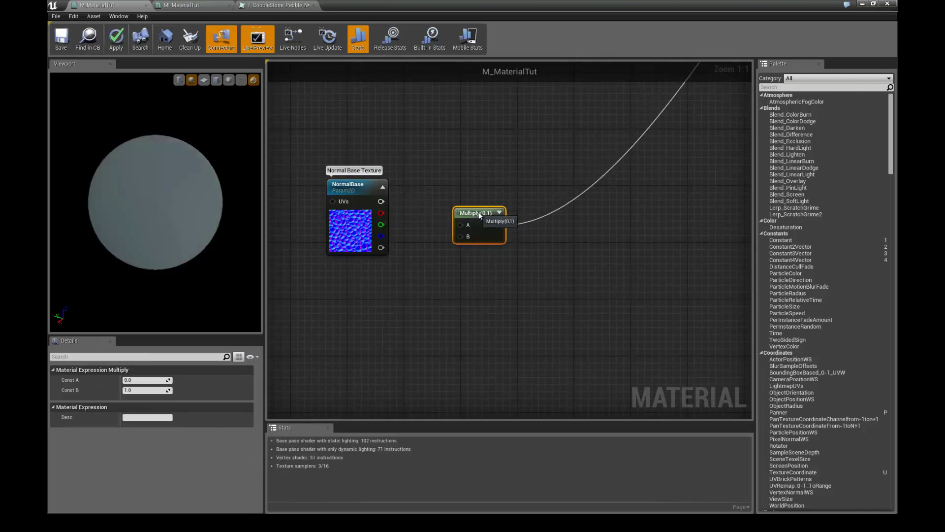
{"action": "left_click_drag", "start_coordinate": [388, 199], "coordinate": [461, 225]}
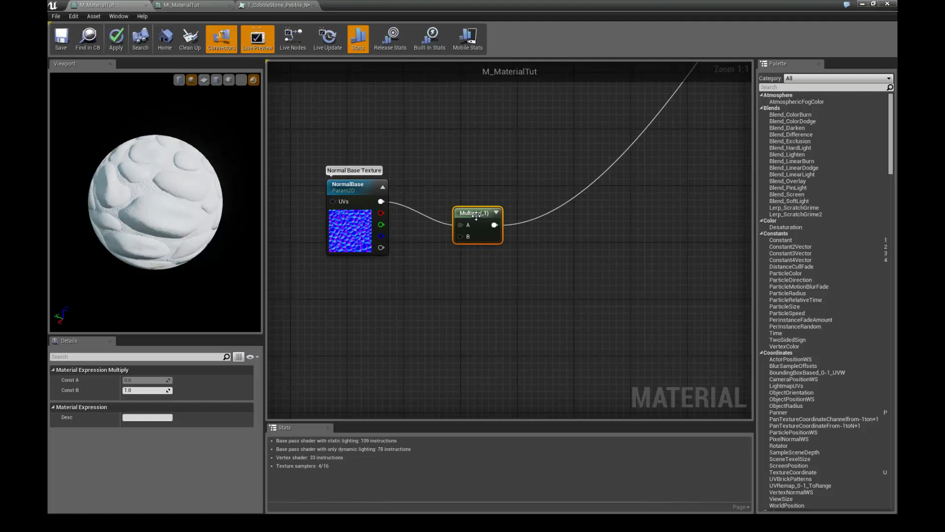
{"action": "left_click_drag", "start_coordinate": [481, 219], "coordinate": [502, 227]}
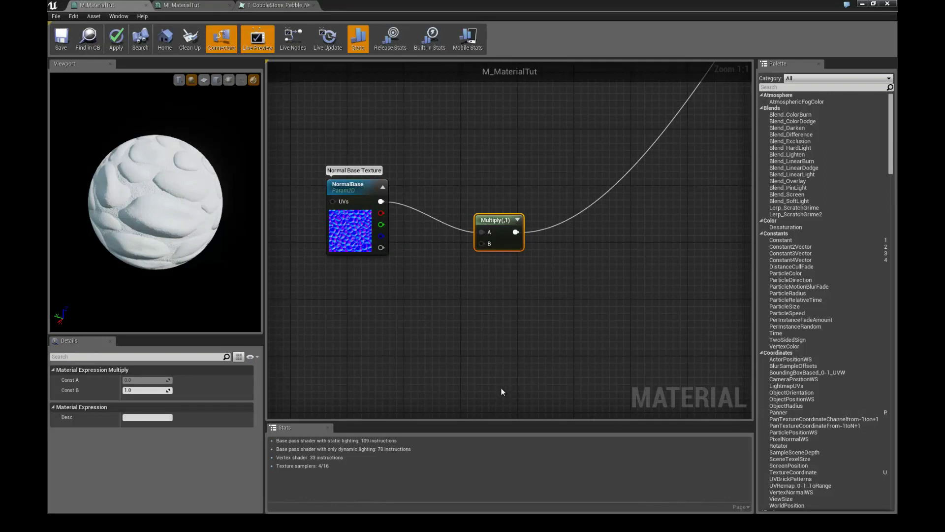
Add a Constant3Vector below NormalBase, connect it to the Multiply node's B input, and expand the Multiply node's preview
{"action": "right_click_drag", "start_coordinate": [483, 350], "coordinate": [503, 338]}
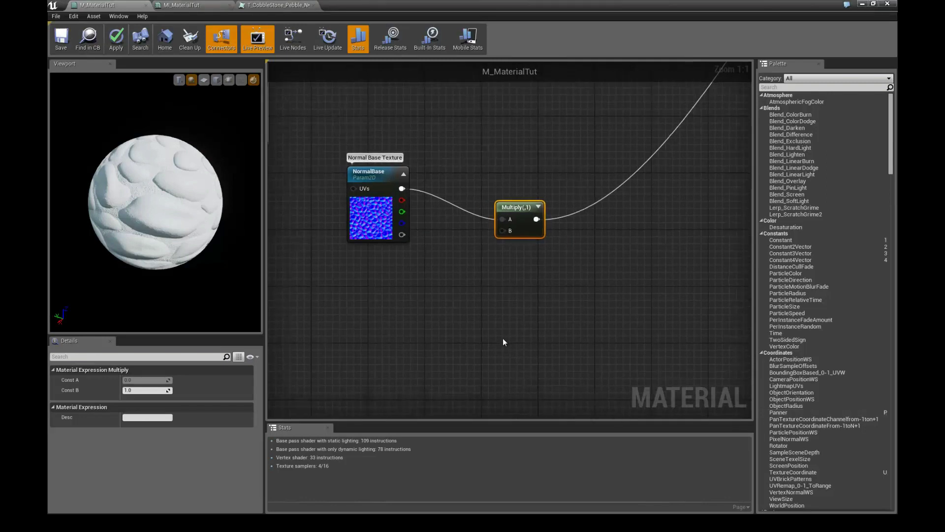
{"action": "right_click_drag", "start_coordinate": [444, 317], "coordinate": [456, 320]}
{"action": "left_click", "coordinate": [410, 299]}
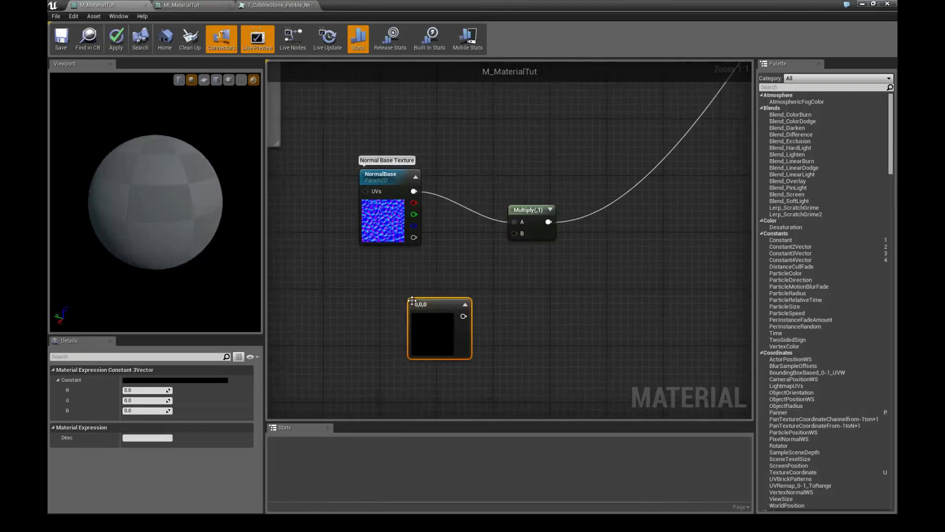
{"action": "left_click_drag", "start_coordinate": [433, 310], "coordinate": [508, 210]}
{"action": "left_click", "coordinate": [542, 210]}
{"action": "right_click", "coordinate": [517, 221]}
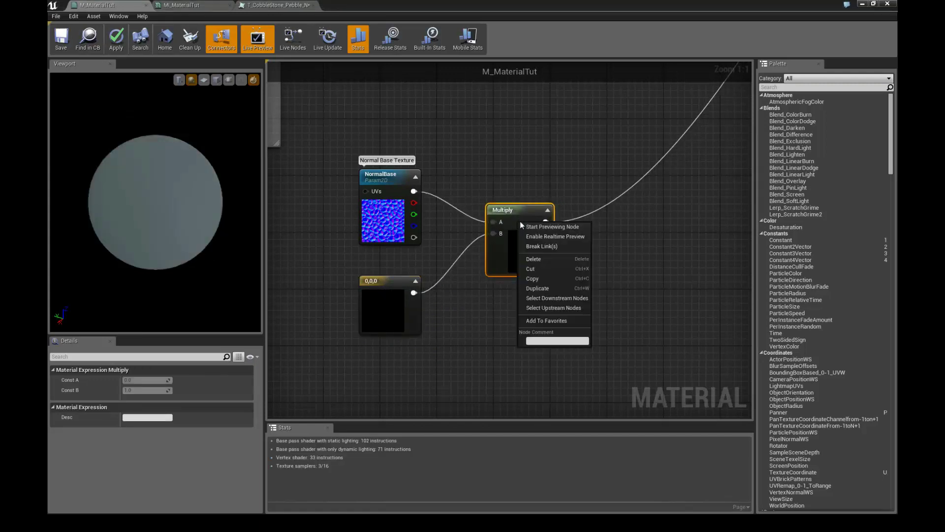
{"action": "left_click", "coordinate": [537, 246]}
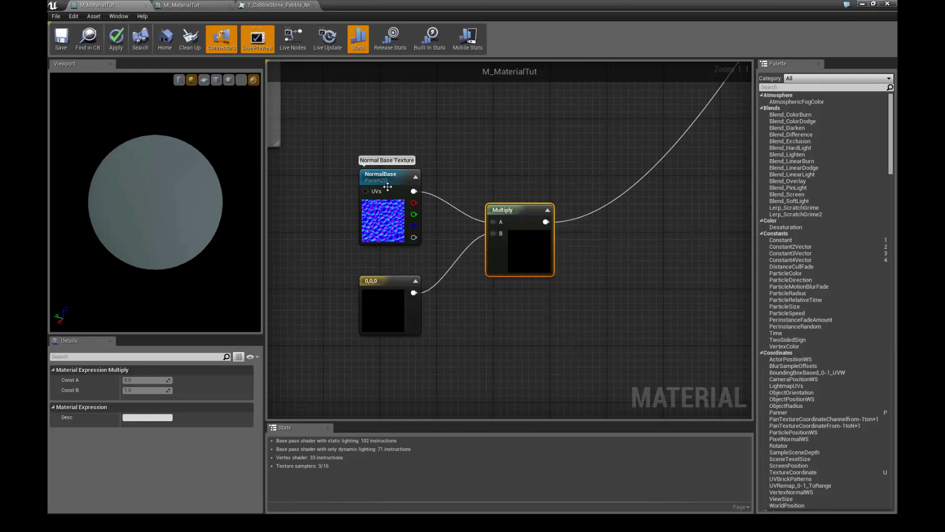
{"action": "left_click_drag", "start_coordinate": [501, 209], "coordinate": [502, 217]}
Set the Constant3Vector's R, G and B values to 1
{"action": "left_click", "coordinate": [370, 280]}
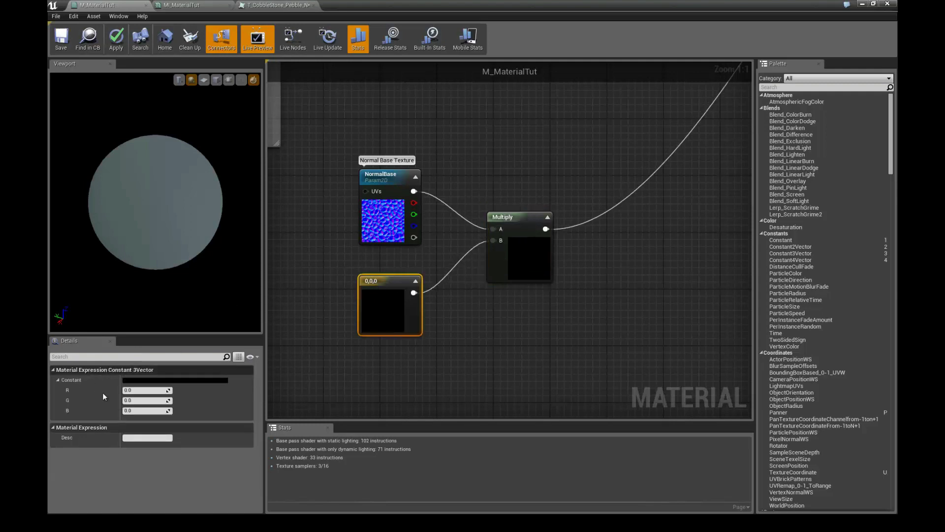
{"action": "type", "text": "1"}
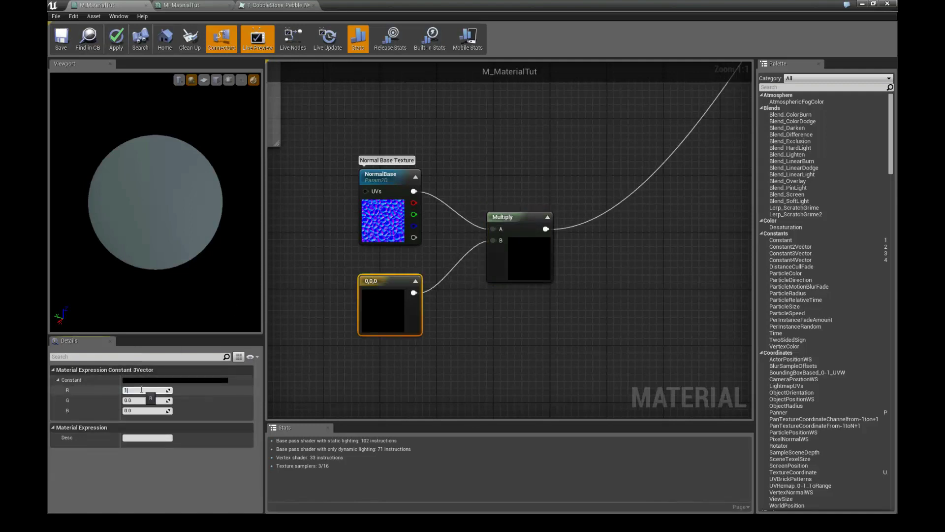
{"action": "key", "text": "Tab"}
{"action": "type", "text": "1"}
{"action": "key", "text": "Tab"}
{"action": "type", "text": "1"}
{"action": "key", "text": "Return"}
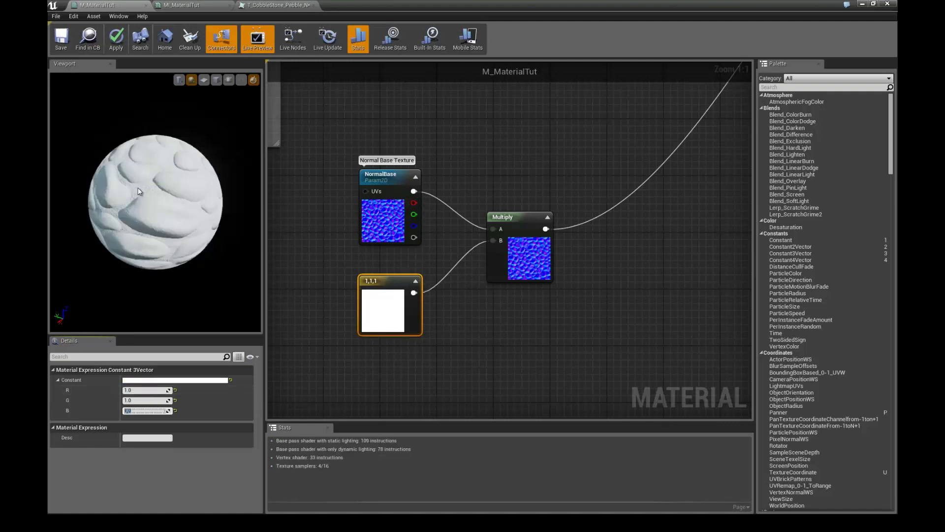
Switch the material preview mesh to a plane to show the cobblestone normals on a flat surface
{"action": "left_click", "coordinate": [190, 196]}
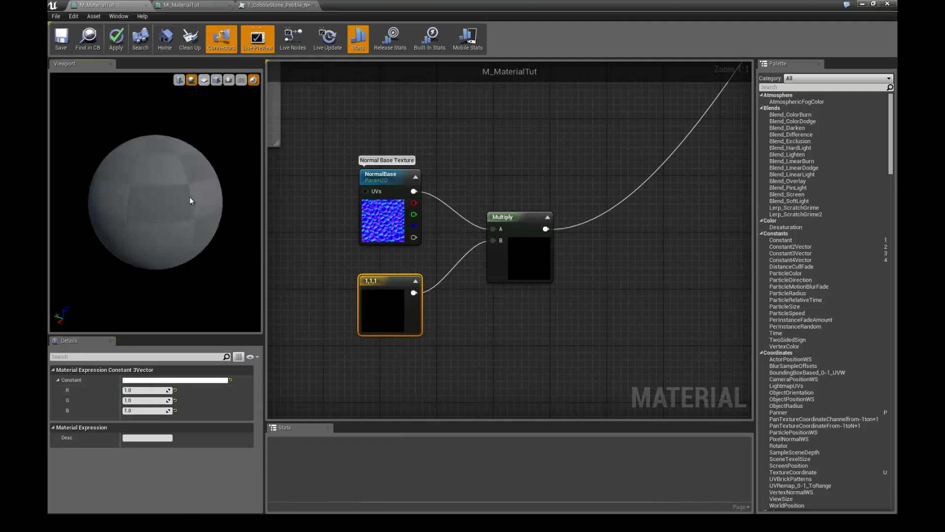
{"action": "left_click", "coordinate": [204, 80]}
{"action": "left_click_drag", "start_coordinate": [126, 169], "coordinate": [179, 211]}
{"action": "scroll", "coordinate": [187, 183], "scroll_direction": "up", "scroll_amount": 5}
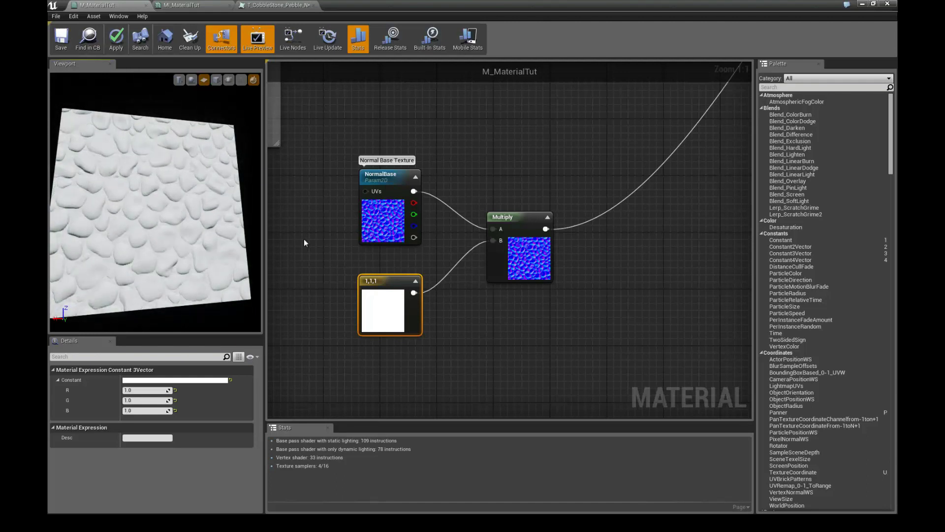
Start previewing the Multiply node on the plane and examine the normal map's colours
{"action": "left_click", "coordinate": [517, 222]}
{"action": "right_click", "coordinate": [515, 221]}
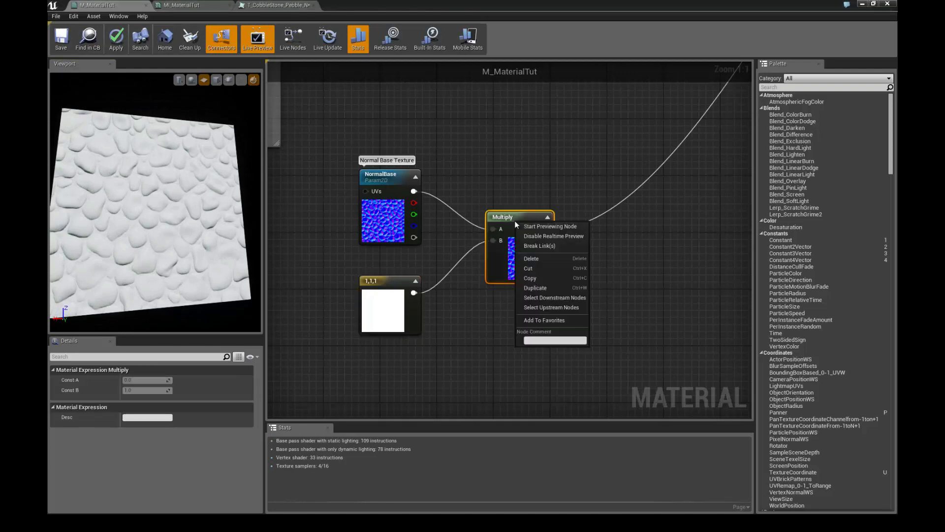
{"action": "left_click", "coordinate": [524, 225]}
{"action": "left_click_drag", "start_coordinate": [236, 221], "coordinate": [174, 203]}
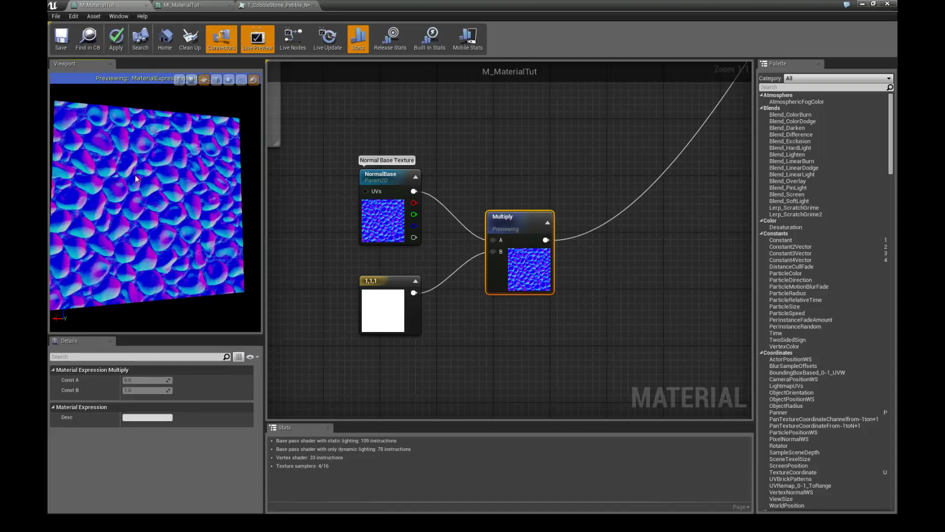
{"action": "left_click_drag", "start_coordinate": [135, 175], "coordinate": [137, 173]}
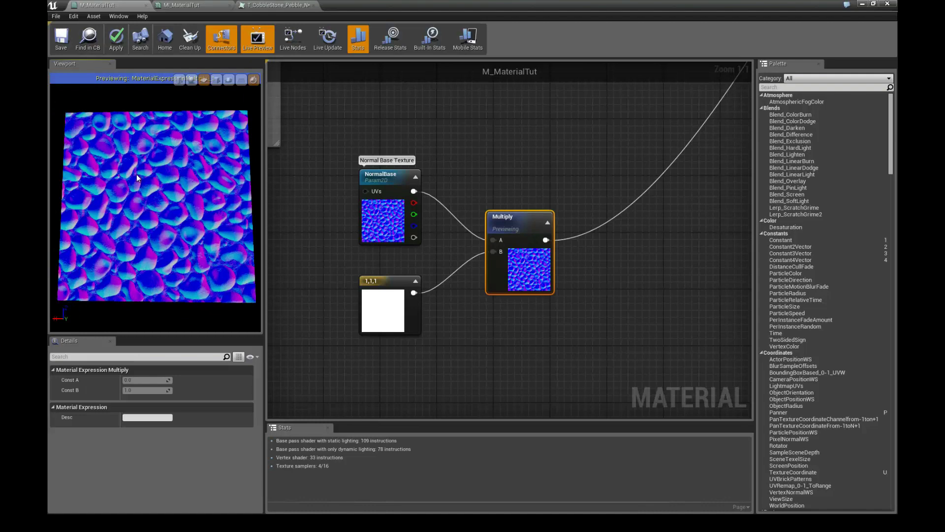
Set the Constant3Vector's B value to 10 while the Multiply node is being previewed
{"action": "left_click", "coordinate": [396, 296]}
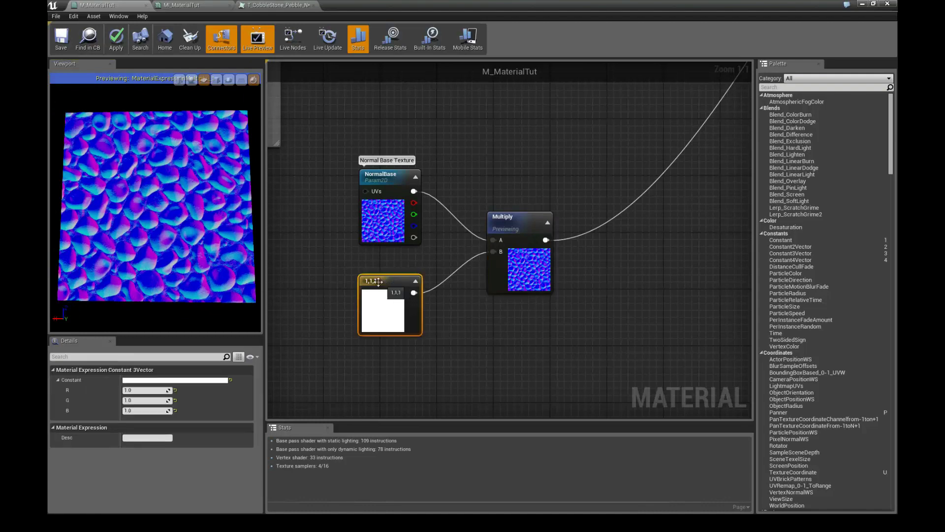
{"action": "left_click_drag", "start_coordinate": [379, 291], "coordinate": [371, 297]}
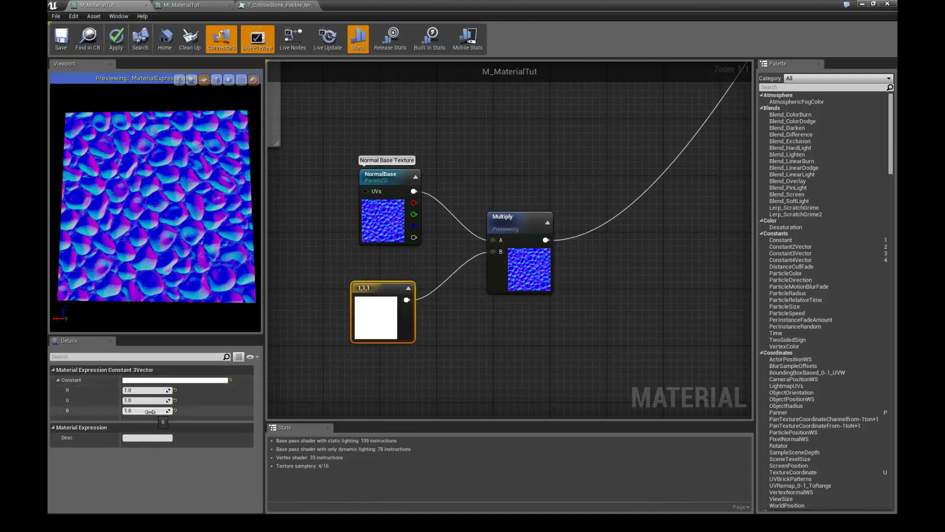
{"action": "left_click", "coordinate": [148, 412]}
{"action": "type", "text": "10"}
{"action": "key", "text": "Return"}
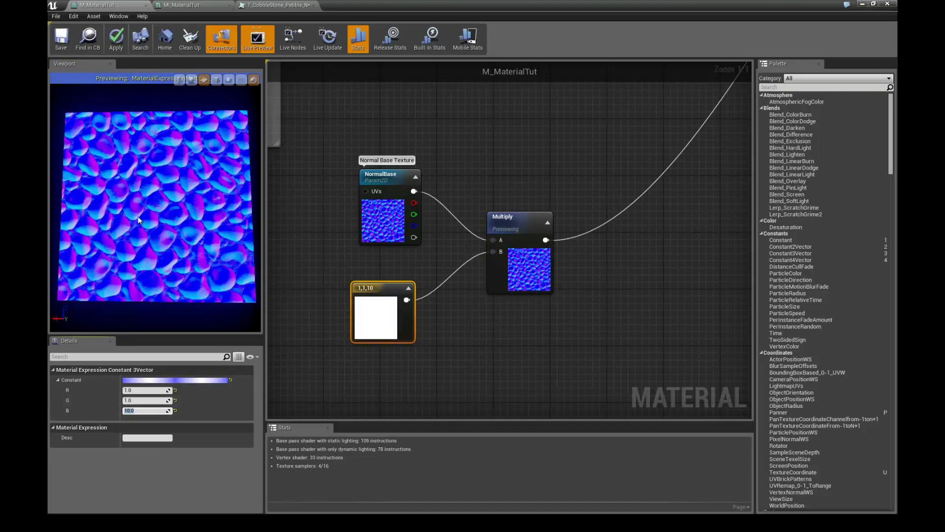
{"action": "left_click_drag", "start_coordinate": [139, 220], "coordinate": [170, 249]}
Stop previewing the Multiply node and check the material's shading on the plane
{"action": "left_click", "coordinate": [492, 224]}
{"action": "right_click", "coordinate": [494, 224]}
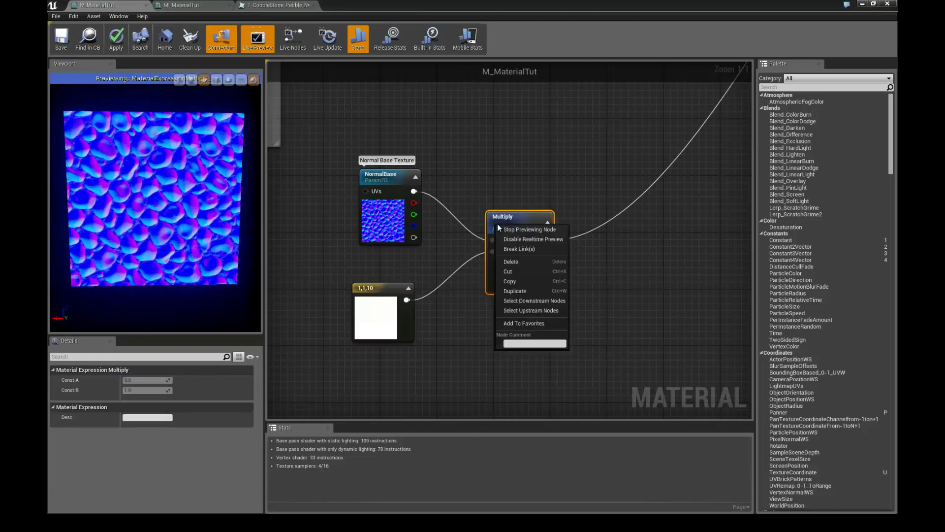
{"action": "left_click", "coordinate": [507, 229]}
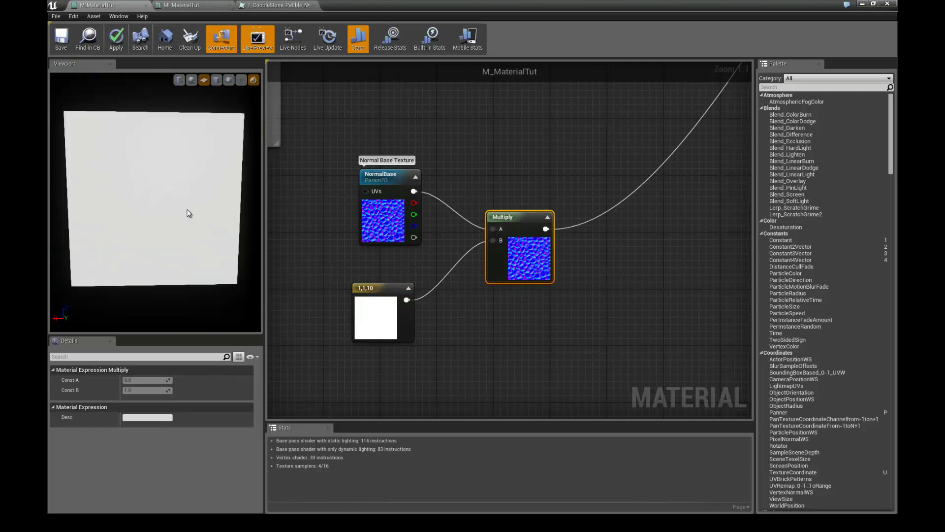
{"action": "left_click_drag", "start_coordinate": [188, 213], "coordinate": [250, 246]}
Set the Constant3Vector's B value back to 1
{"action": "left_click", "coordinate": [370, 290]}
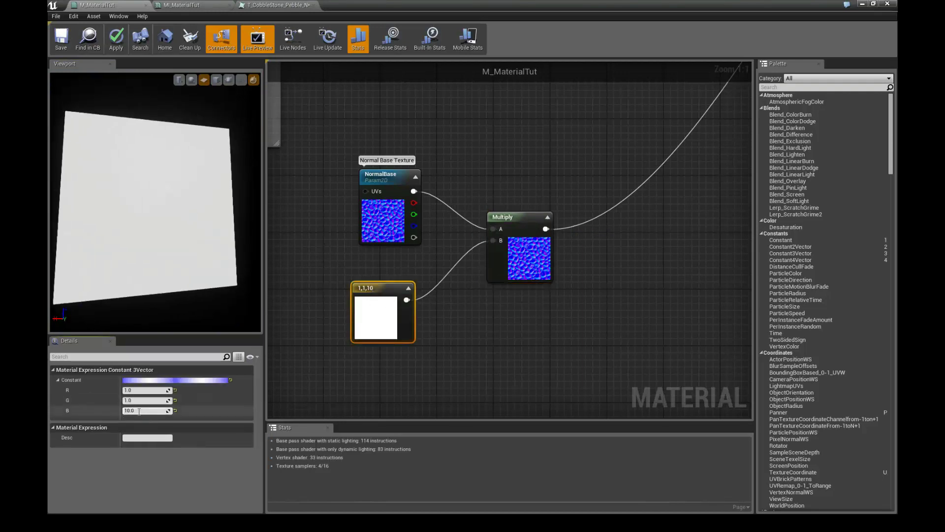
{"action": "type", "text": "1"}
{"action": "key", "text": "Return"}
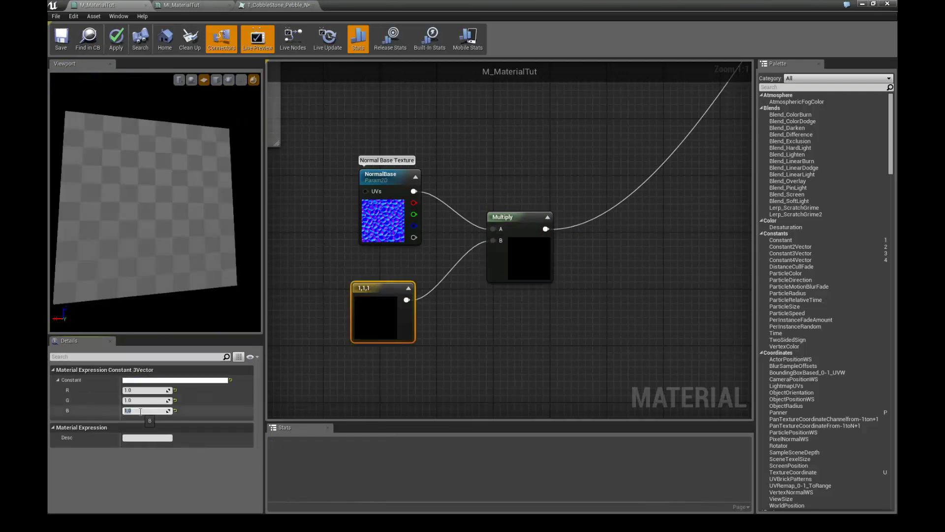
{"action": "scroll", "coordinate": [188, 266], "scroll_direction": "up", "scroll_amount": 3}
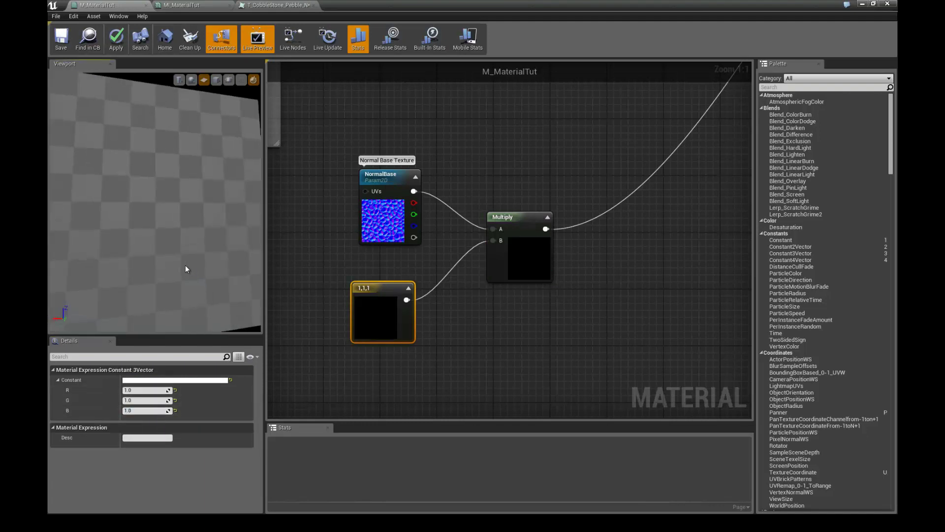
Set the Constant3Vector's B value to 10 again and inspect the flattened cobblestones from several angles
{"action": "left_click", "coordinate": [143, 410]}
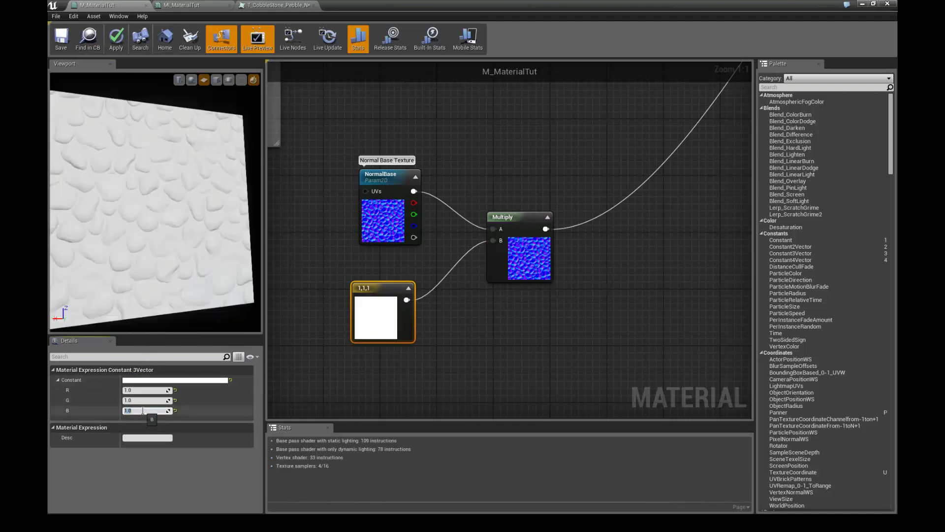
{"action": "key", "text": "Return"}
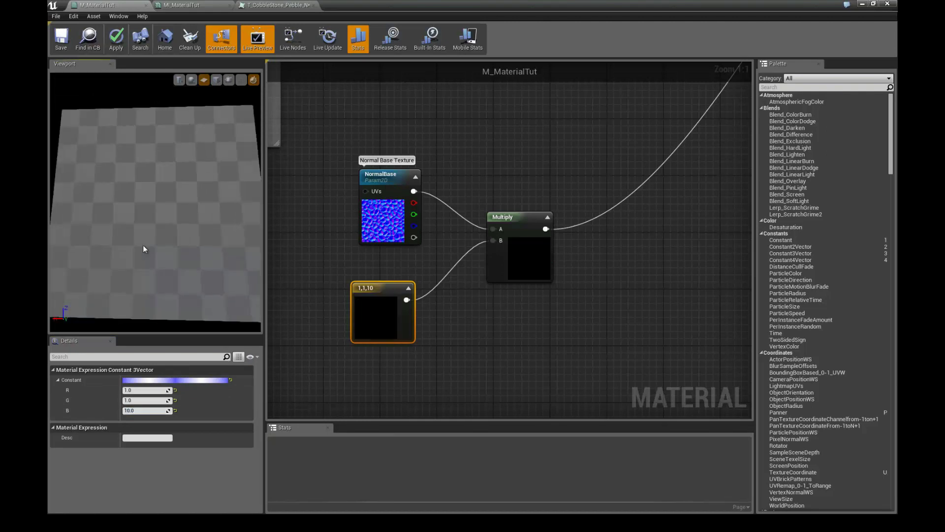
{"action": "left_click_drag", "start_coordinate": [172, 271], "coordinate": [161, 196]}
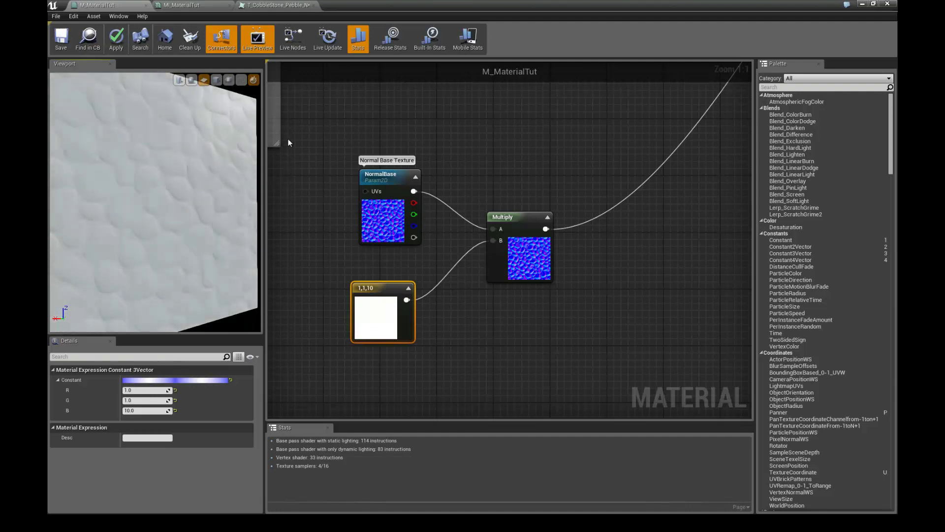
{"action": "scroll", "coordinate": [219, 213], "scroll_direction": "down", "scroll_amount": 3}
{"action": "left_click_drag", "start_coordinate": [213, 222], "coordinate": [150, 262]}
Restore the Constant3Vector's B value to 1
{"action": "left_click", "coordinate": [157, 411]}
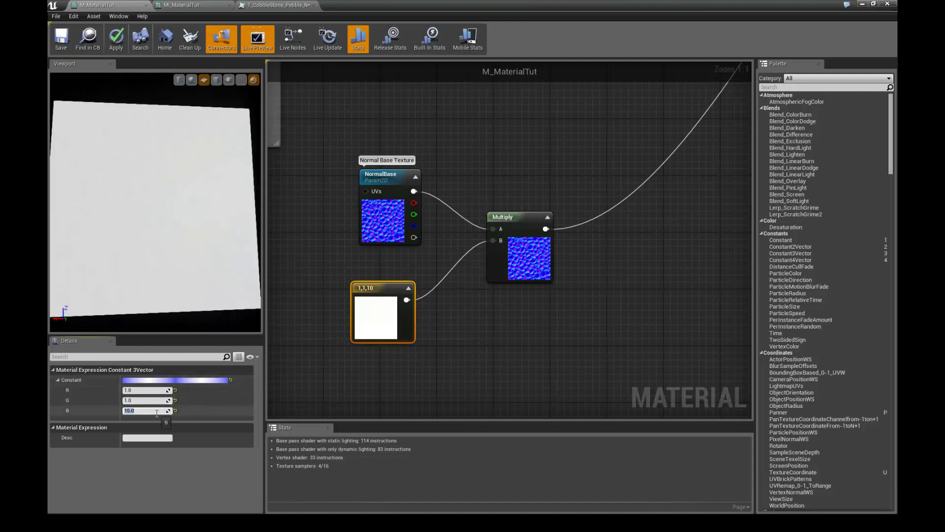
{"action": "type", "text": "1"}
{"action": "key", "text": "Return"}
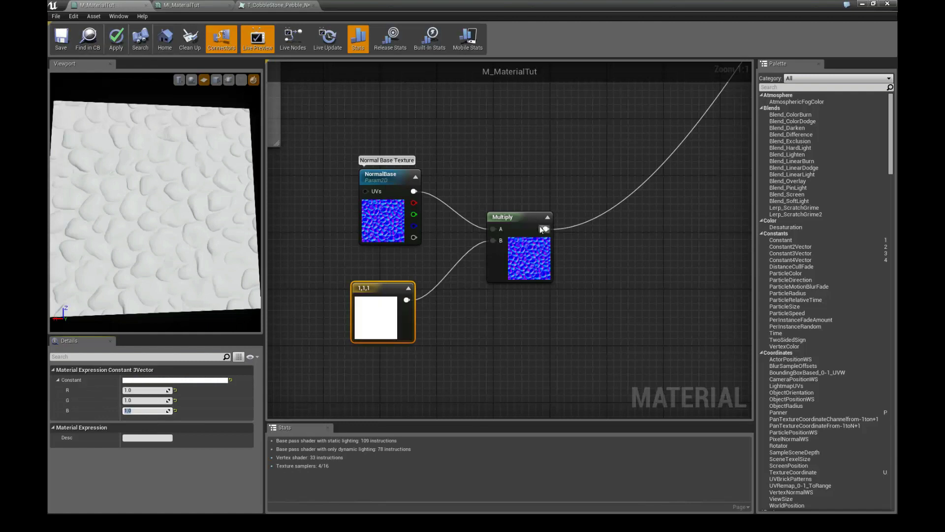
Start previewing the Multiply node and set the Constant3Vector's R and G values to 10
{"action": "right_click", "coordinate": [528, 215]}
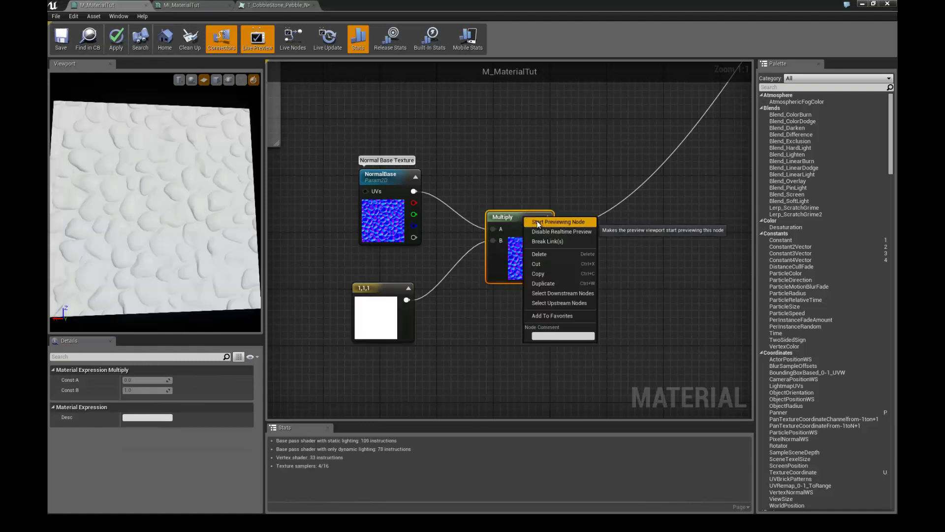
{"action": "left_click", "coordinate": [564, 221]}
{"action": "left_click", "coordinate": [374, 289]}
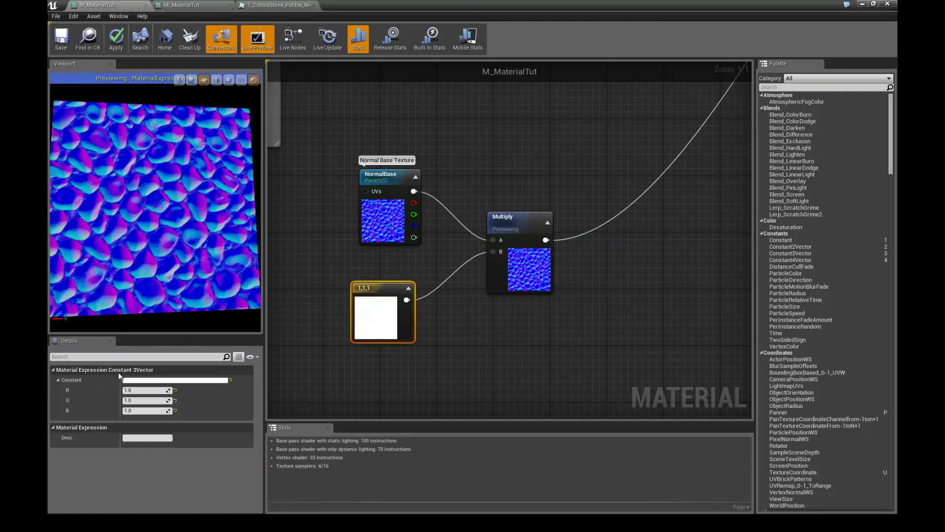
{"action": "left_click", "coordinate": [142, 391]}
{"action": "type", "text": "10"}
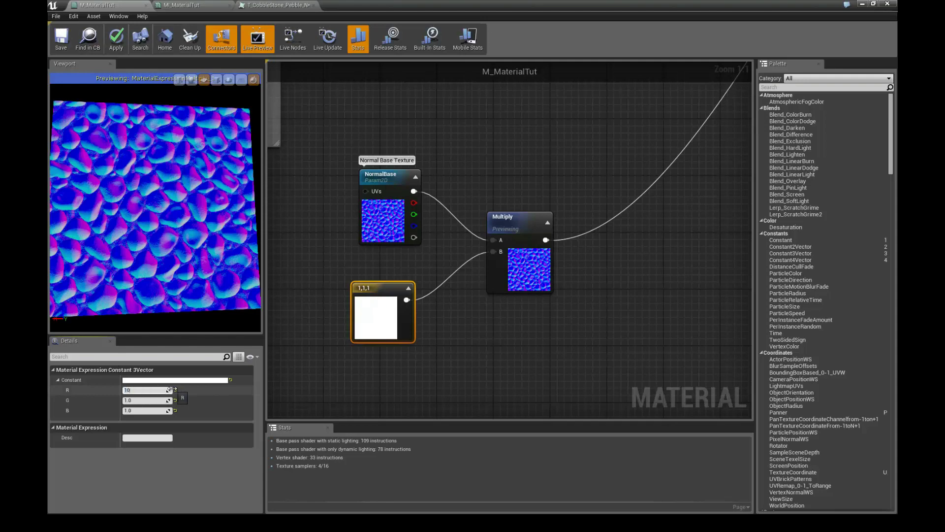
{"action": "key", "text": "Return"}
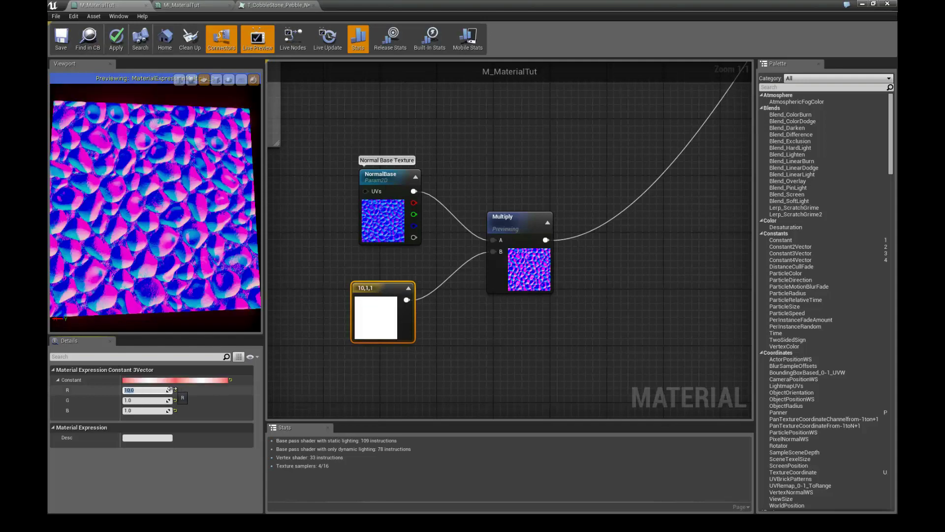
{"action": "key", "text": "Tab"}
{"action": "type", "text": "10"}
{"action": "key", "text": "Return"}
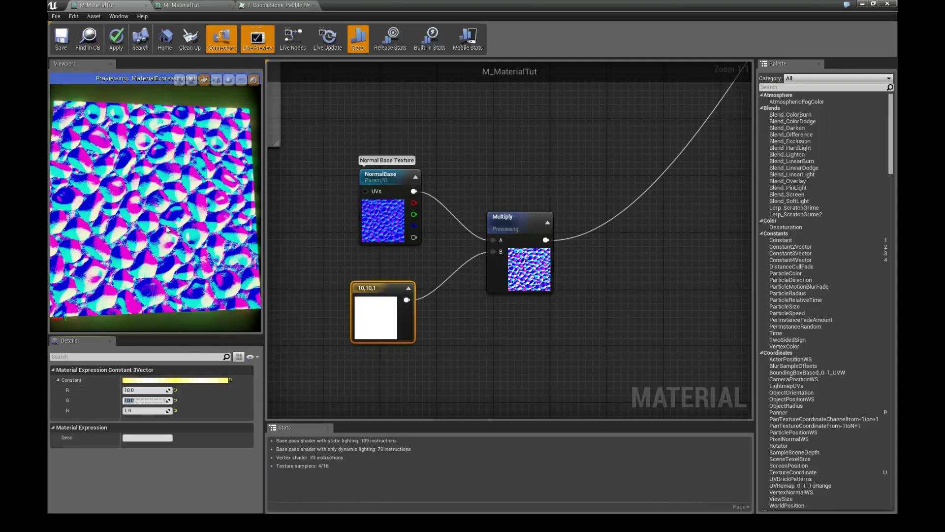
{"action": "left_click_drag", "start_coordinate": [167, 229], "coordinate": [186, 232]}
Set the Constant3Vector's R and G values to 5
{"action": "left_click", "coordinate": [143, 390]}
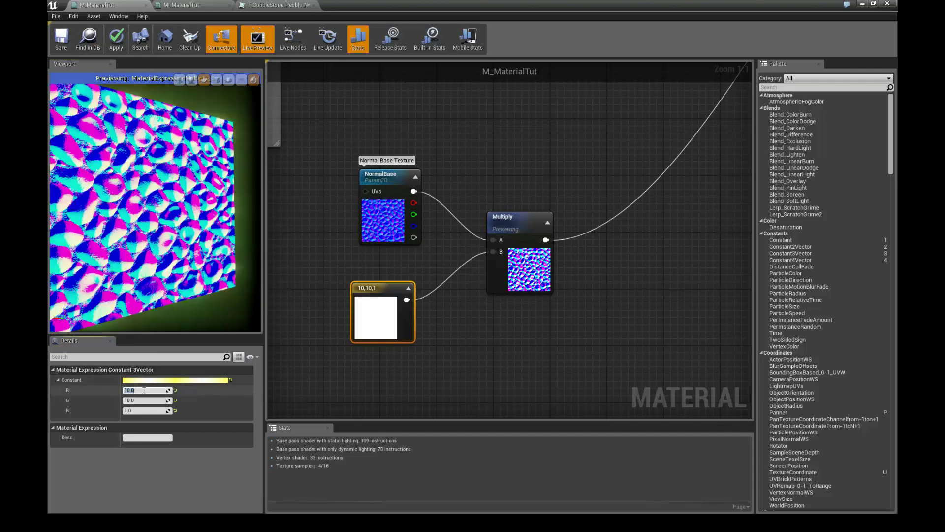
{"action": "type", "text": "5"}
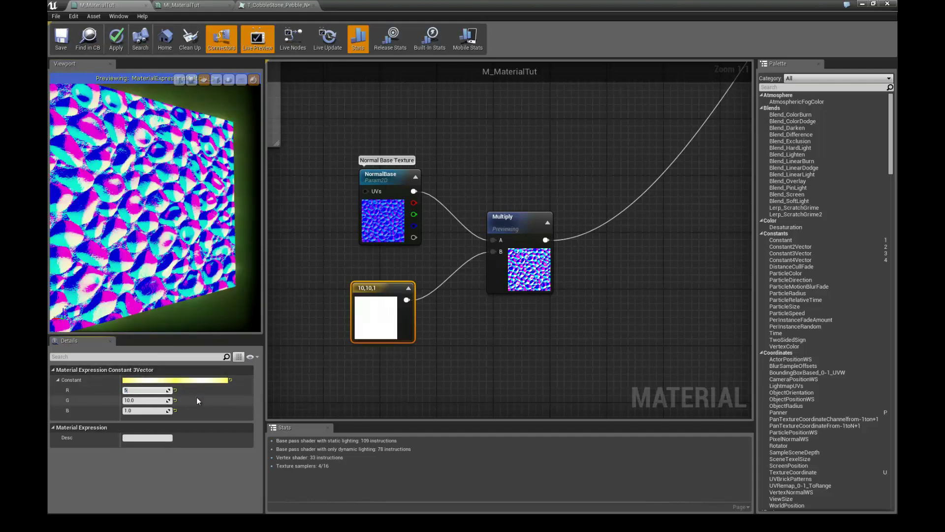
{"action": "key", "text": "Tab"}
{"action": "type", "text": "5"}
{"action": "key", "text": "Return"}
{"action": "left_click_drag", "start_coordinate": [184, 254], "coordinate": [212, 261]}
Stop previewing the Multiply node and examine the strengthened cobblestone normals from different angles
{"action": "left_click", "coordinate": [507, 222]}
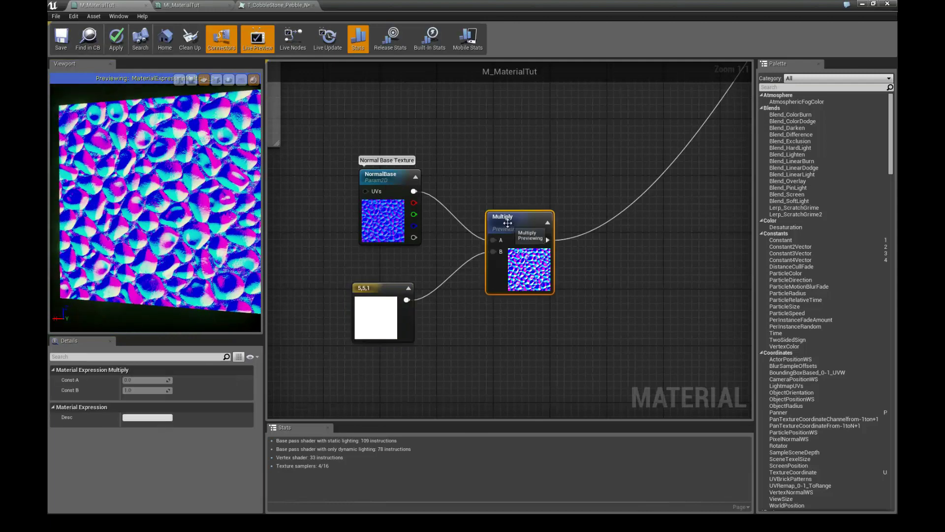
{"action": "right_click", "coordinate": [507, 223]}
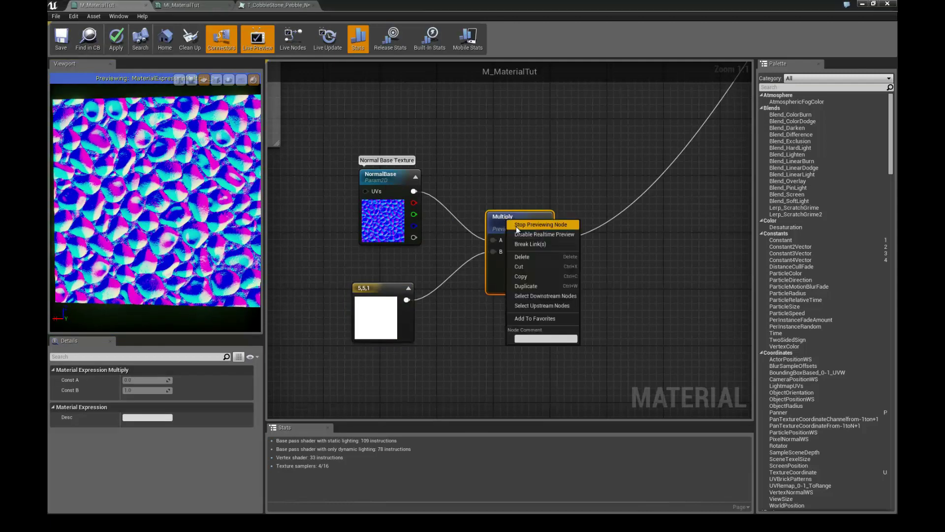
{"action": "left_click", "coordinate": [516, 227]}
{"action": "left_click_drag", "start_coordinate": [199, 208], "coordinate": [187, 206]}
{"action": "left_click_drag", "start_coordinate": [178, 168], "coordinate": [186, 185]}
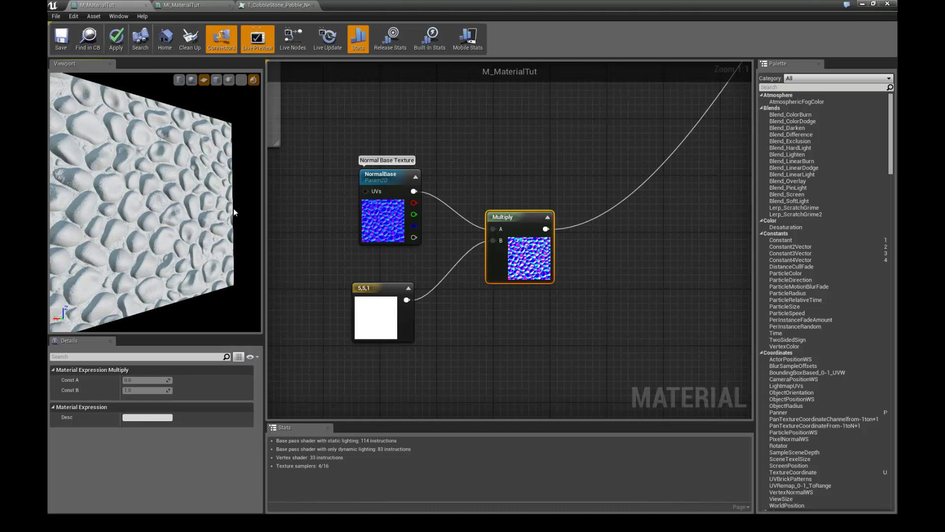
{"action": "left_click_drag", "start_coordinate": [186, 229], "coordinate": [183, 218]}
Move the Constant3Vector node farther away from the Multiply node, below and before NormalBase
{"action": "left_click", "coordinate": [373, 293]}
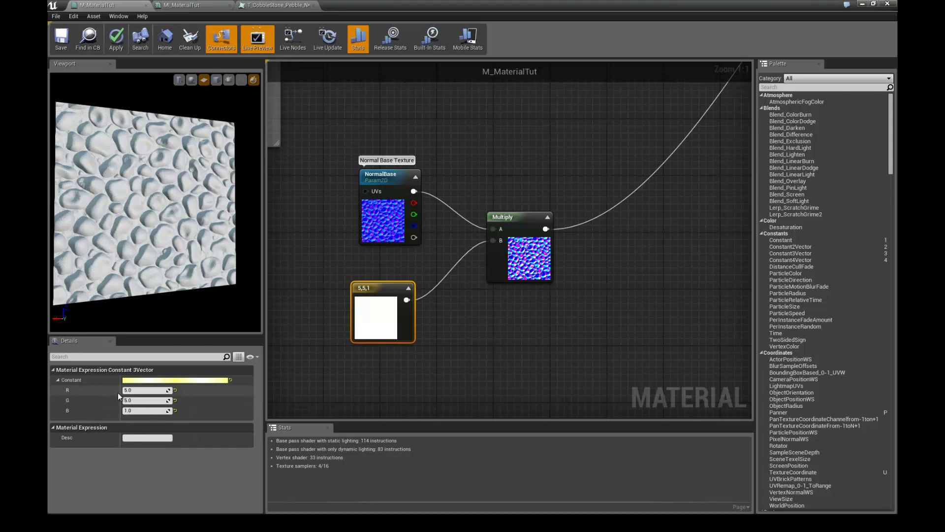
{"action": "left_click_drag", "start_coordinate": [159, 240], "coordinate": [148, 243]}
{"action": "left_click", "coordinate": [143, 390]}
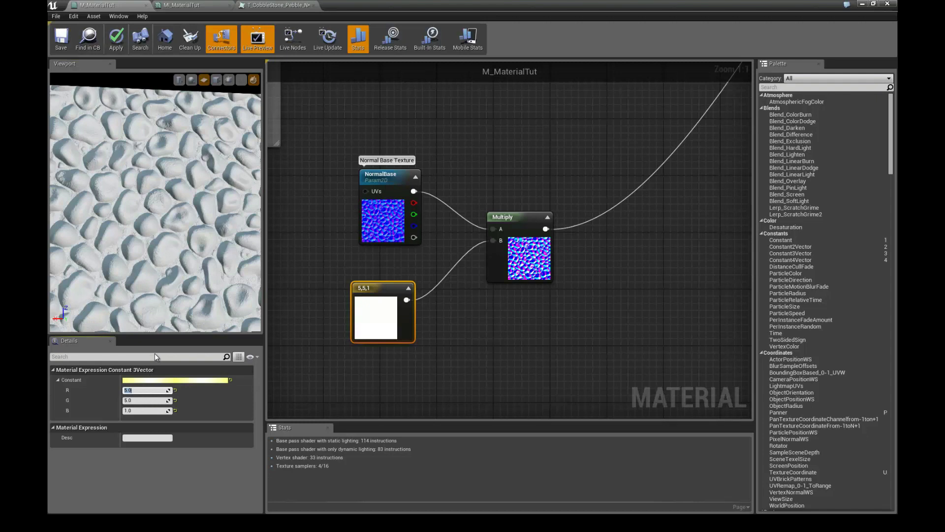
{"action": "right_click_drag", "start_coordinate": [331, 255], "coordinate": [342, 253]}
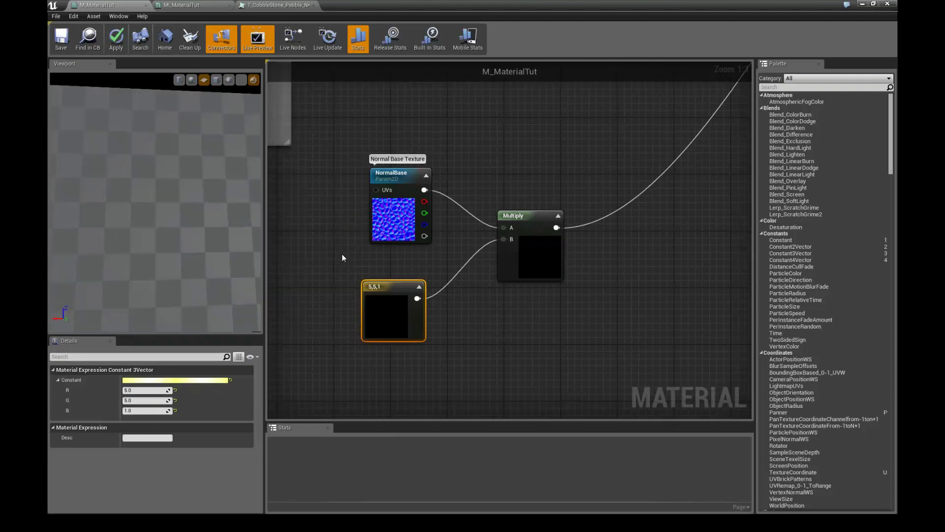
{"action": "left_click_drag", "start_coordinate": [202, 238], "coordinate": [219, 243]}
{"action": "left_click_drag", "start_coordinate": [396, 289], "coordinate": [346, 288]}
{"action": "right_click_drag", "start_coordinate": [342, 269], "coordinate": [373, 259]}
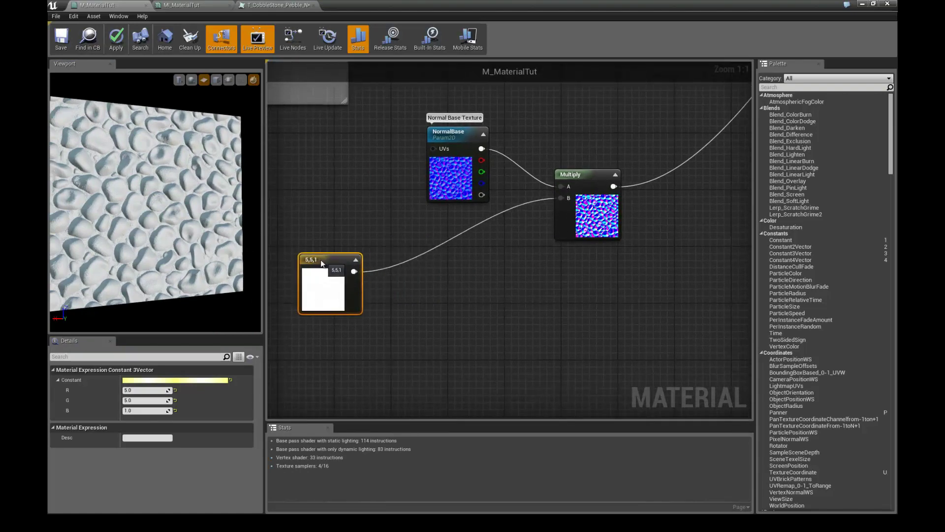
{"action": "left_click_drag", "start_coordinate": [321, 259], "coordinate": [327, 256]}
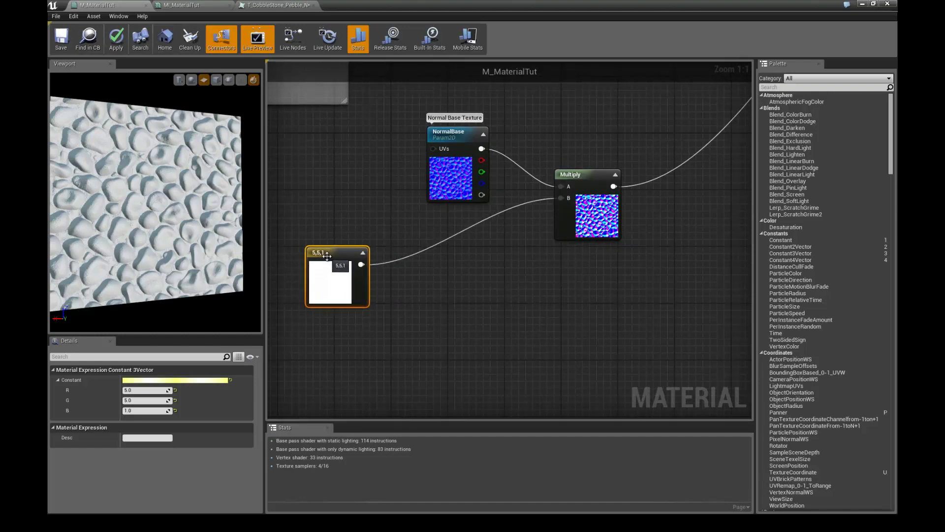
Replace the Constant3Vector with a Constant2Vector connected to the Multiply node's B input
{"action": "key", "text": "Delete"}
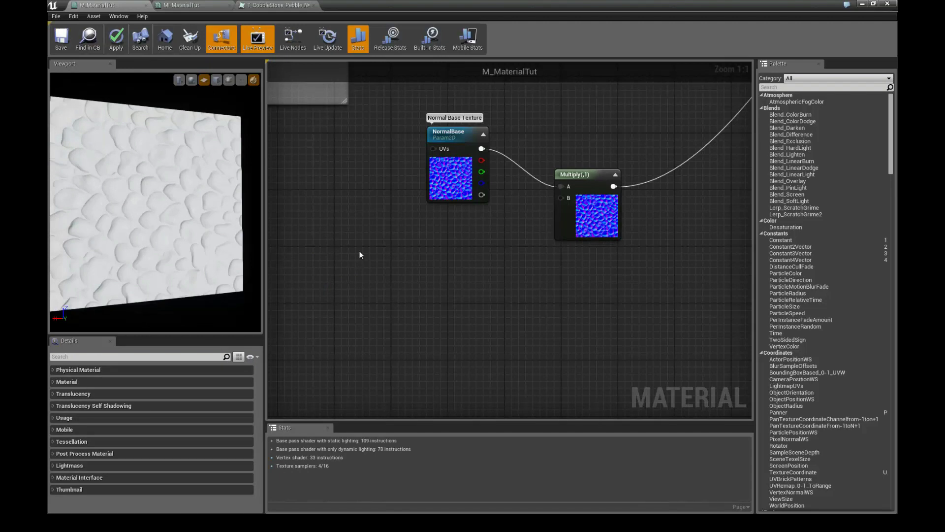
{"action": "left_click", "coordinate": [359, 255]}
{"action": "left_click_drag", "start_coordinate": [369, 254], "coordinate": [563, 198]}
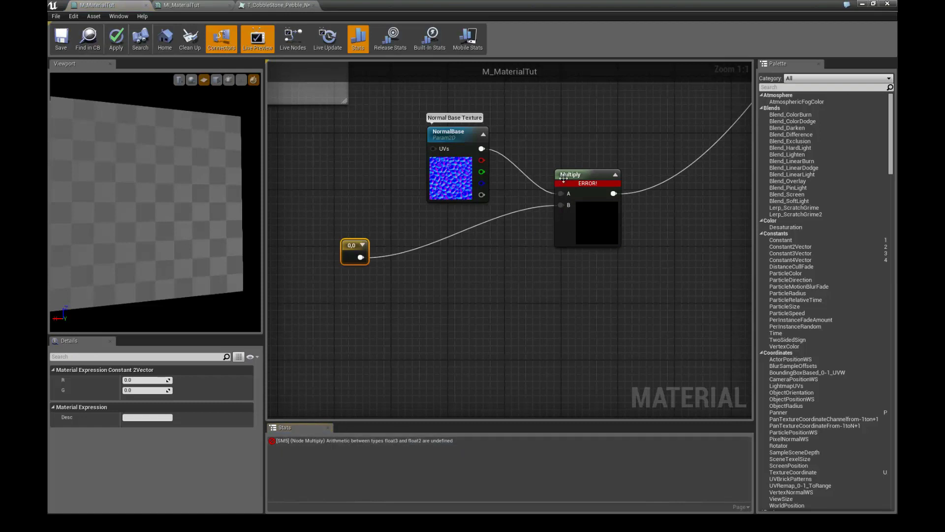
{"action": "left_click_drag", "start_coordinate": [195, 210], "coordinate": [201, 209]}
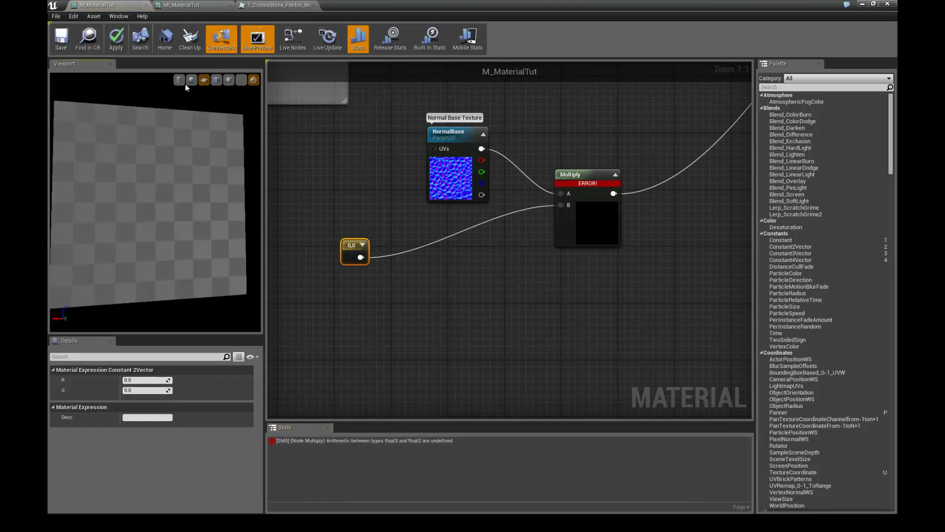
{"action": "left_click", "coordinate": [191, 82]}
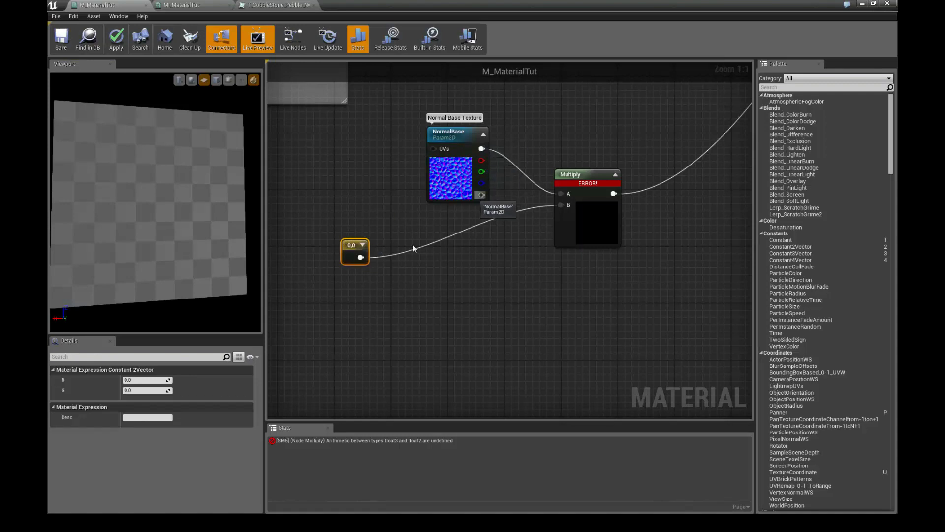
Disconnect the Constant2Vector from the existing Multiply and connect it to the A input of a newly added Multiply node
{"action": "left_click", "coordinate": [561, 205], "text": "alt"}
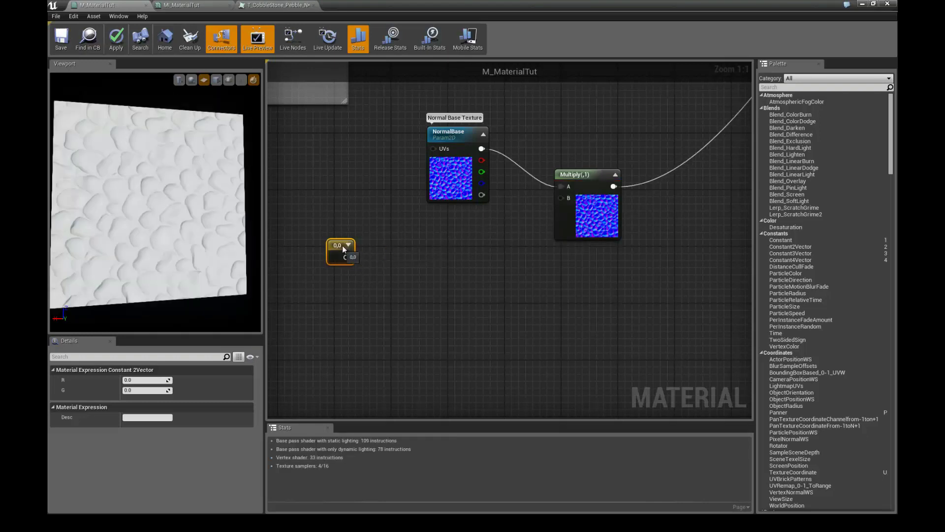
{"action": "left_click_drag", "start_coordinate": [343, 248], "coordinate": [350, 241]}
{"action": "right_click_drag", "start_coordinate": [395, 240], "coordinate": [421, 247]}
{"action": "left_click", "coordinate": [422, 247]}
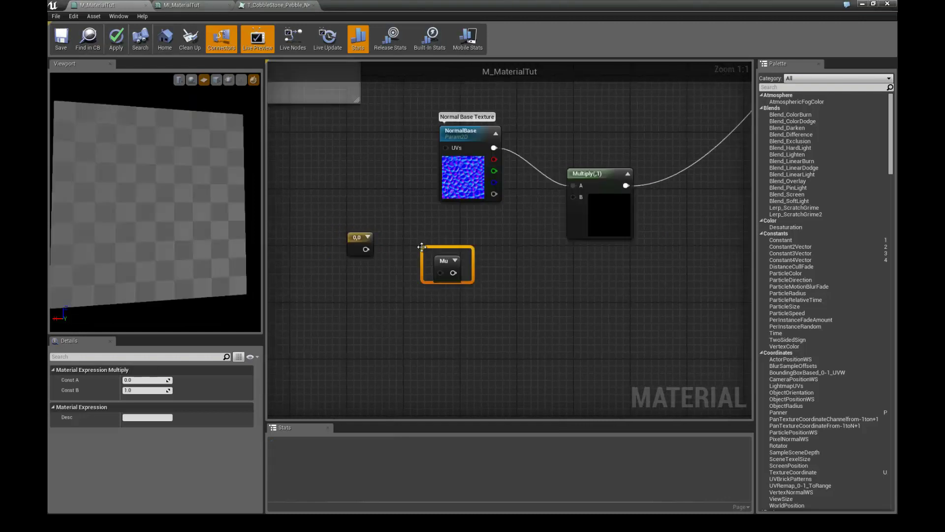
{"action": "left_click_drag", "start_coordinate": [366, 249], "coordinate": [417, 264]}
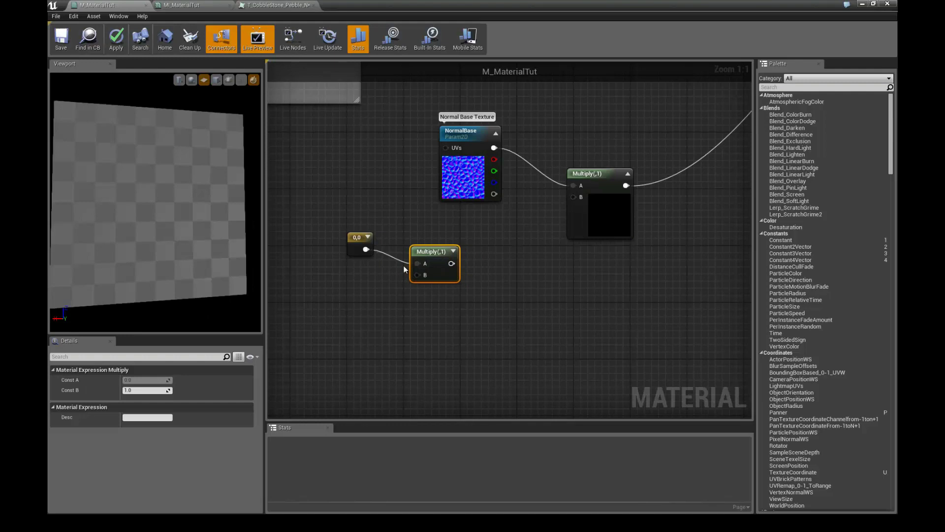
Add a scalar parameter named NoramlIntensity below the Constant2Vector and connect it to the new Multiply's B input
{"action": "right_click_drag", "start_coordinate": [371, 289], "coordinate": [368, 286]}
{"action": "left_click", "coordinate": [369, 287]}
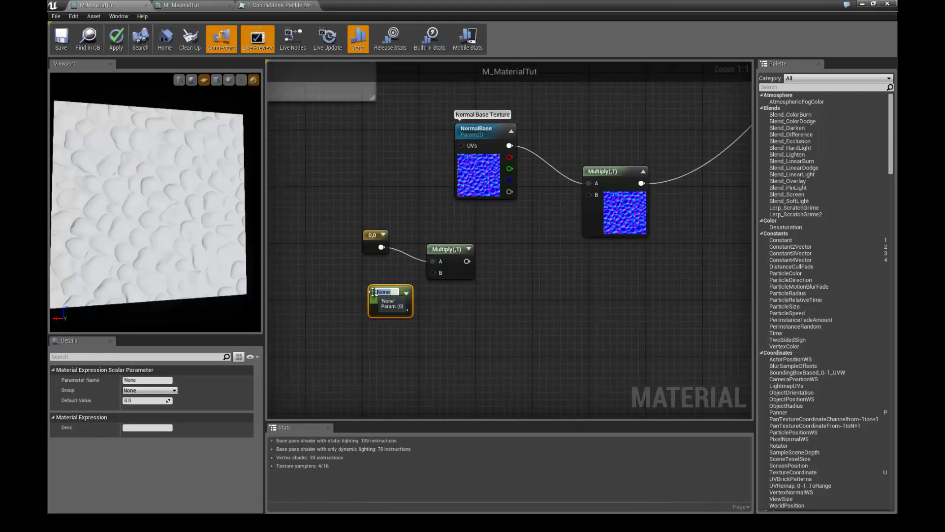
{"action": "type", "text": "NoramlIntensity"}
{"action": "key", "text": "Return"}
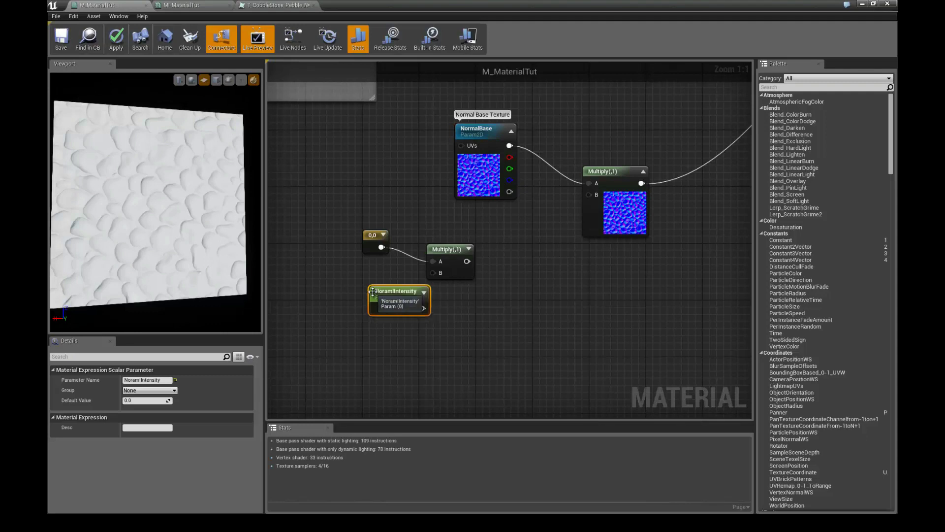
{"action": "left_click_drag", "start_coordinate": [373, 290], "coordinate": [344, 298]}
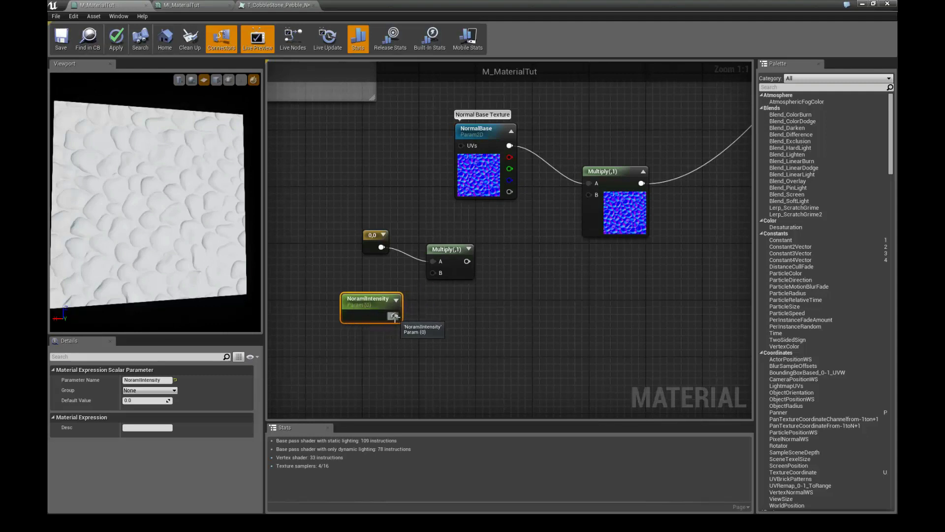
{"action": "left_click_drag", "start_coordinate": [394, 316], "coordinate": [433, 274]}
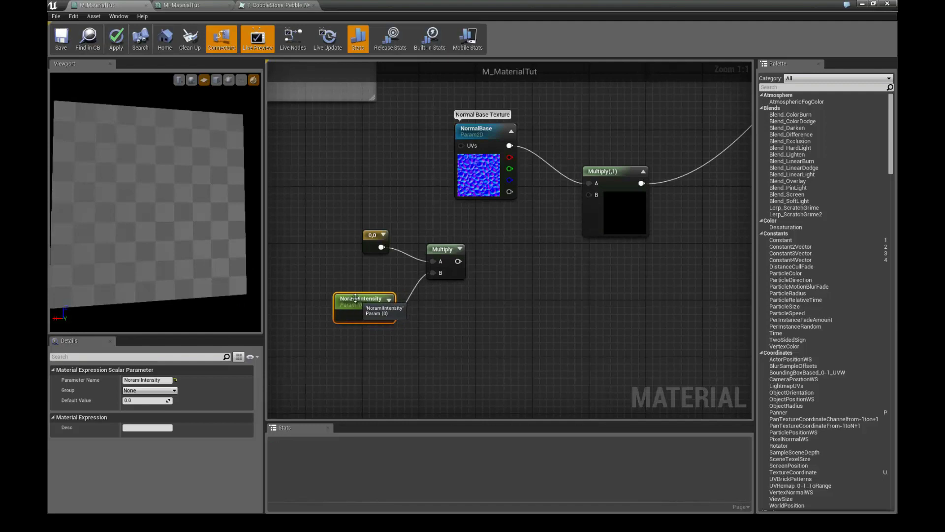
{"action": "left_click_drag", "start_coordinate": [356, 298], "coordinate": [355, 292]}
Set the Constant2Vector's R and G values to 1
{"action": "left_click", "coordinate": [371, 233]}
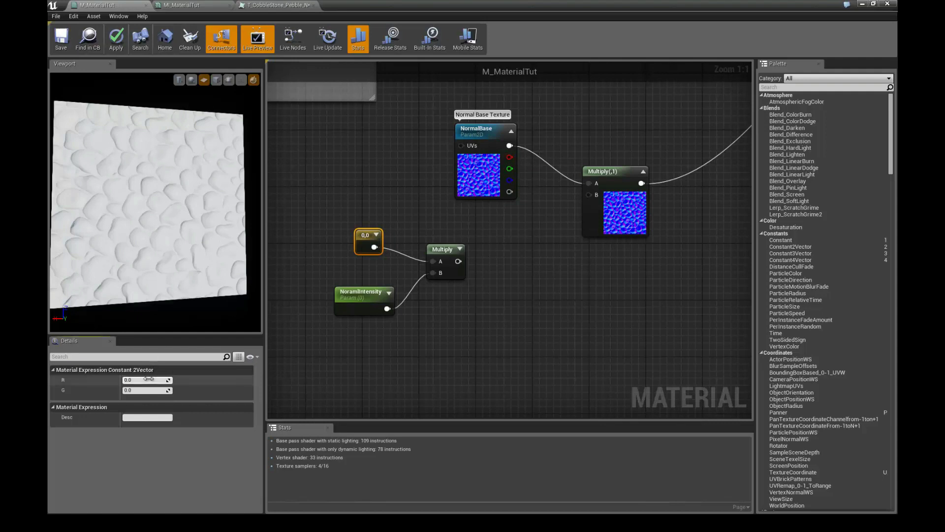
{"action": "type", "text": "1"}
{"action": "key", "text": "Tab"}
{"action": "type", "text": "1"}
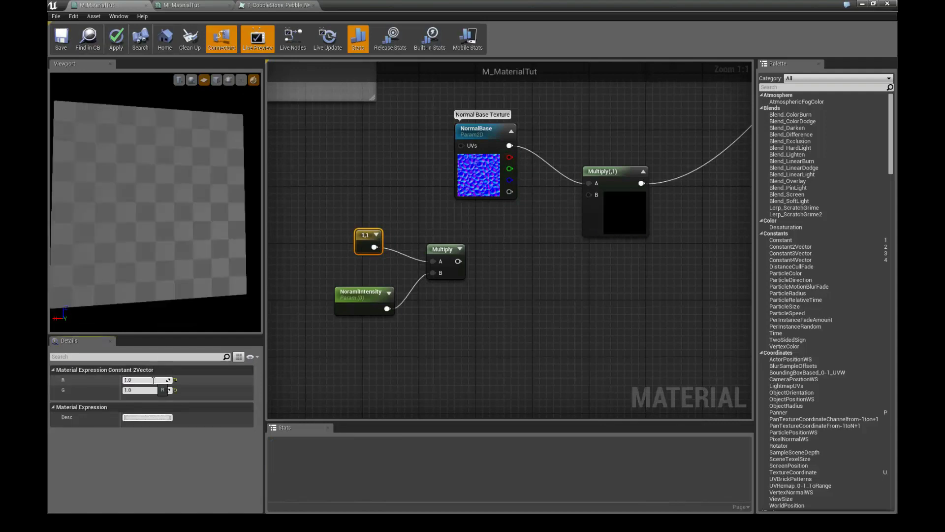
{"action": "key", "text": "Return"}
{"action": "left_click", "coordinate": [330, 236]}
{"action": "right_click_drag", "start_coordinate": [404, 207], "coordinate": [409, 203]}
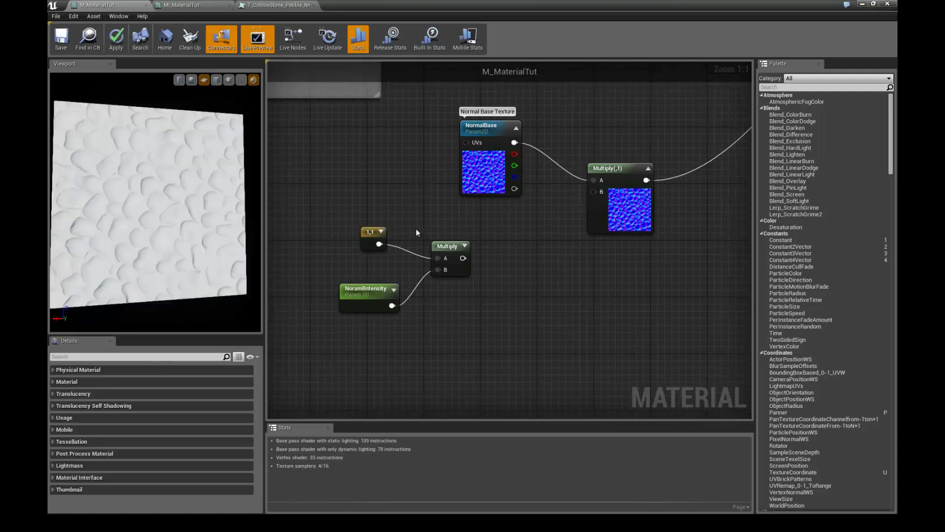
{"action": "left_click", "coordinate": [370, 289]}
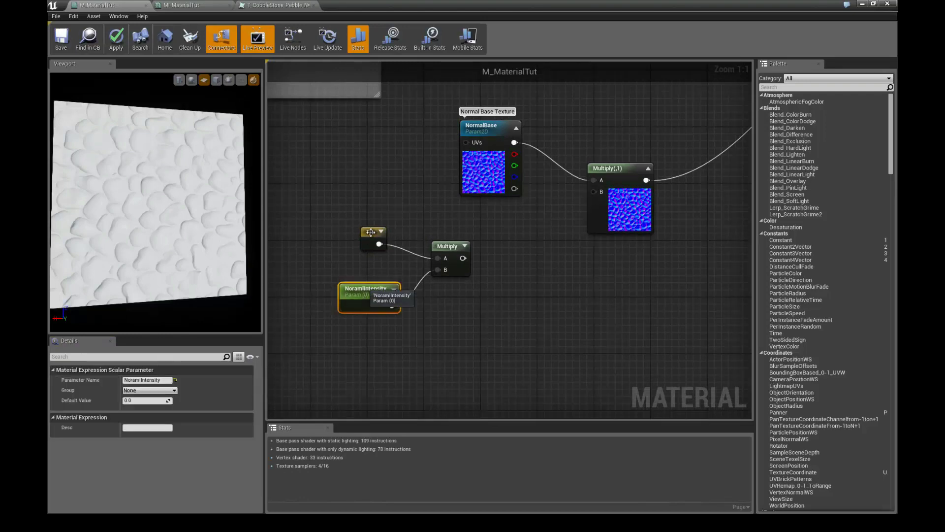
{"action": "left_click", "coordinate": [371, 232]}
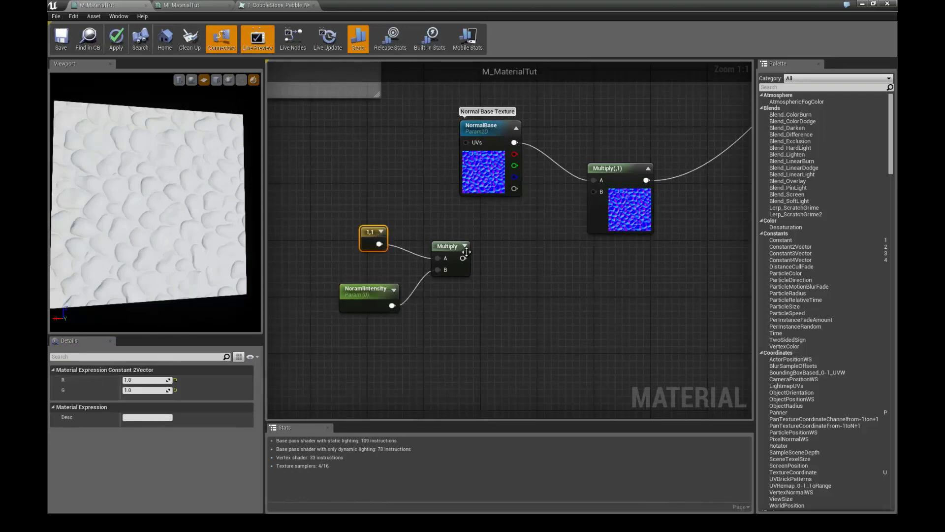
{"action": "left_click", "coordinate": [360, 293]}
{"action": "left_click", "coordinate": [370, 233]}
{"action": "left_click", "coordinate": [363, 290]}
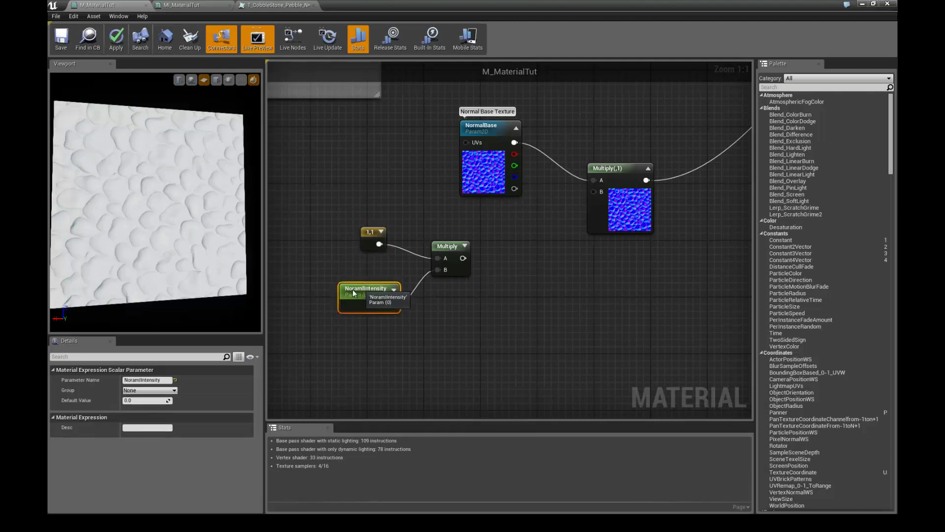
{"action": "left_click", "coordinate": [365, 234]}
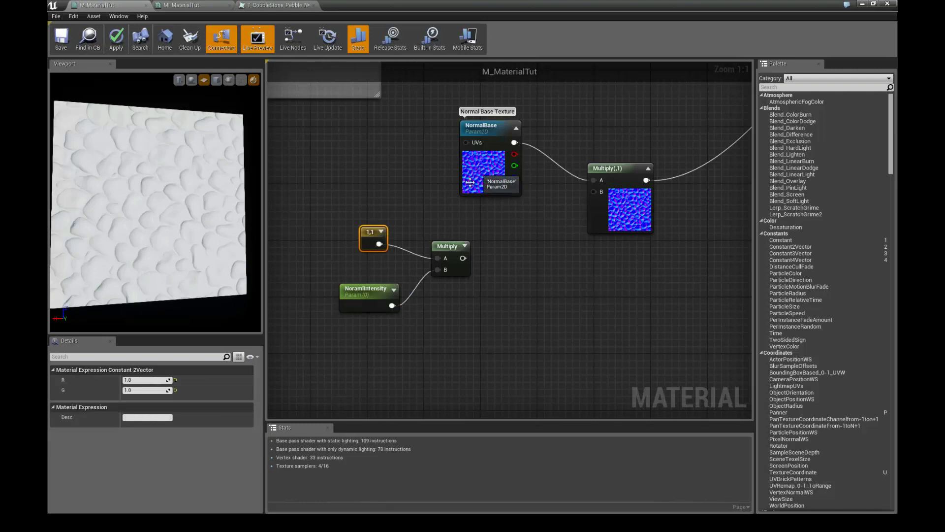
Set the default value of the NoramlIntensity parameter to 1
{"action": "left_click", "coordinate": [357, 286]}
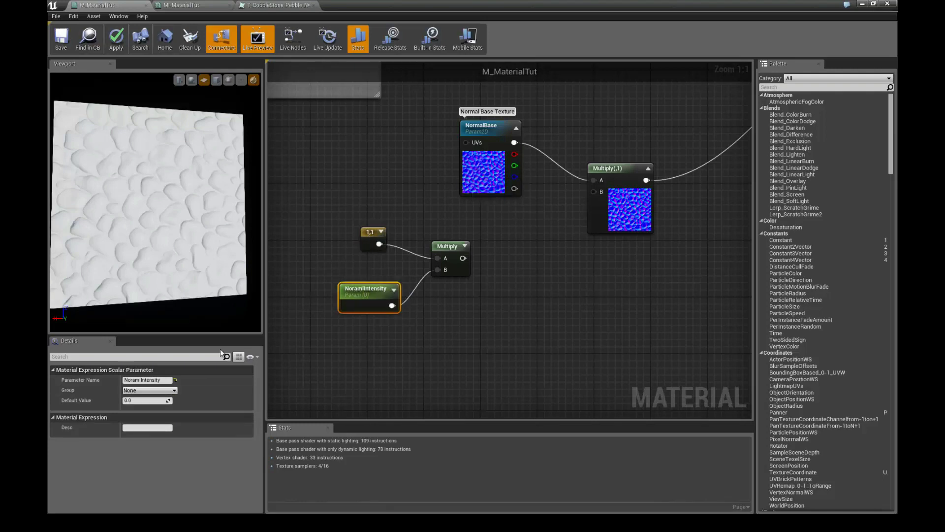
{"action": "left_click", "coordinate": [148, 402]}
{"action": "type", "text": "1"}
{"action": "key", "text": "Return"}
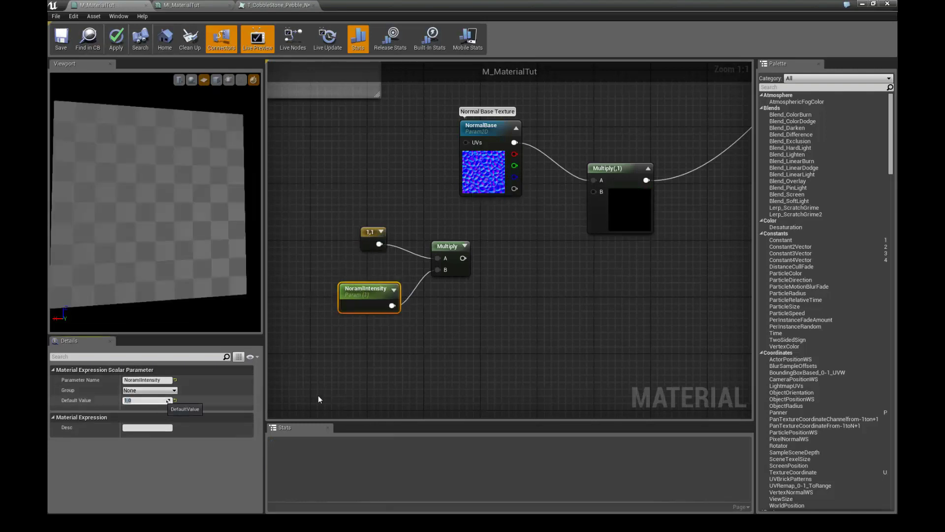
{"action": "left_click", "coordinate": [395, 202]}
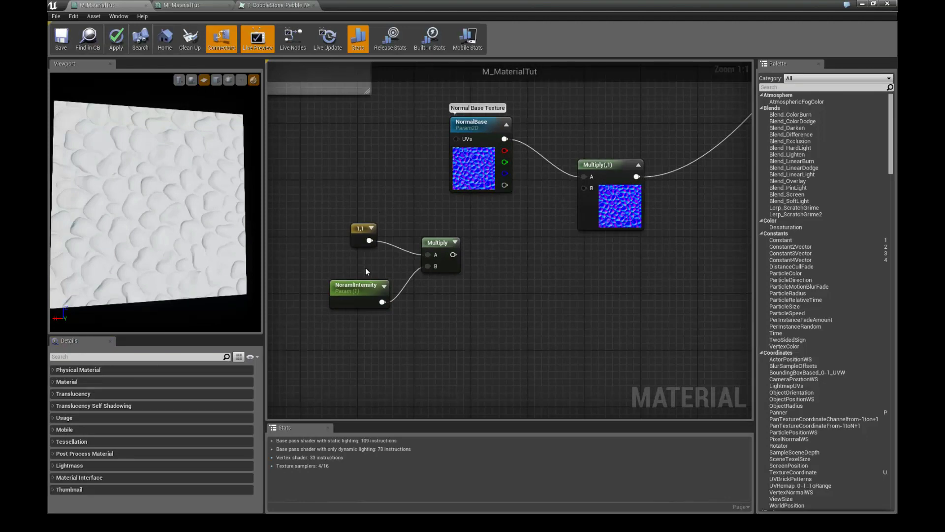
Expand the new Multiply node's preview and space it farther apart from the Constant2Vector and NoramlIntensity nodes
{"action": "left_click_drag", "start_coordinate": [434, 248], "coordinate": [441, 247]}
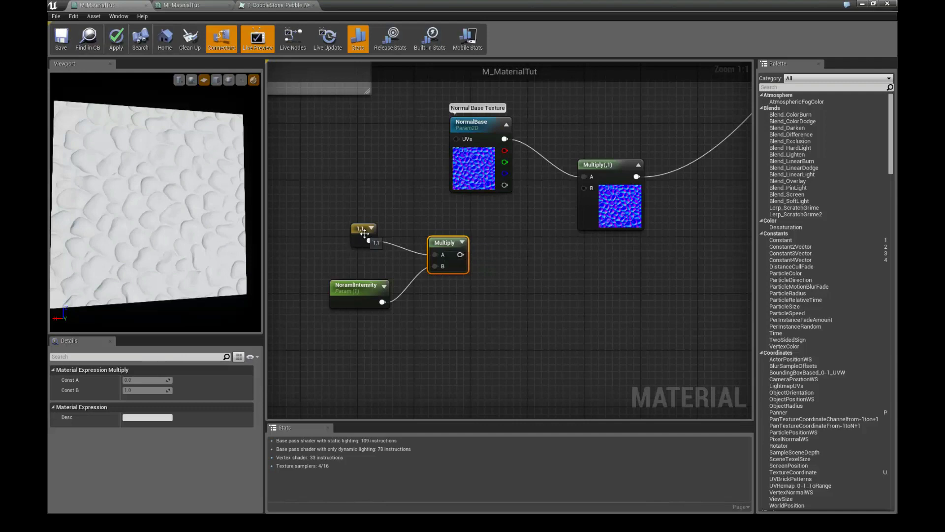
{"action": "left_click", "coordinate": [462, 245]}
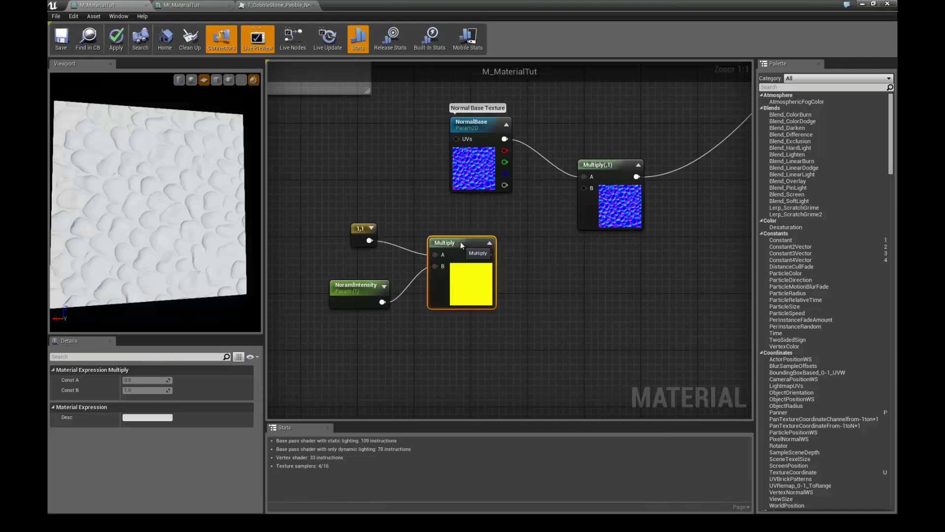
{"action": "left_click_drag", "start_coordinate": [459, 241], "coordinate": [467, 234]}
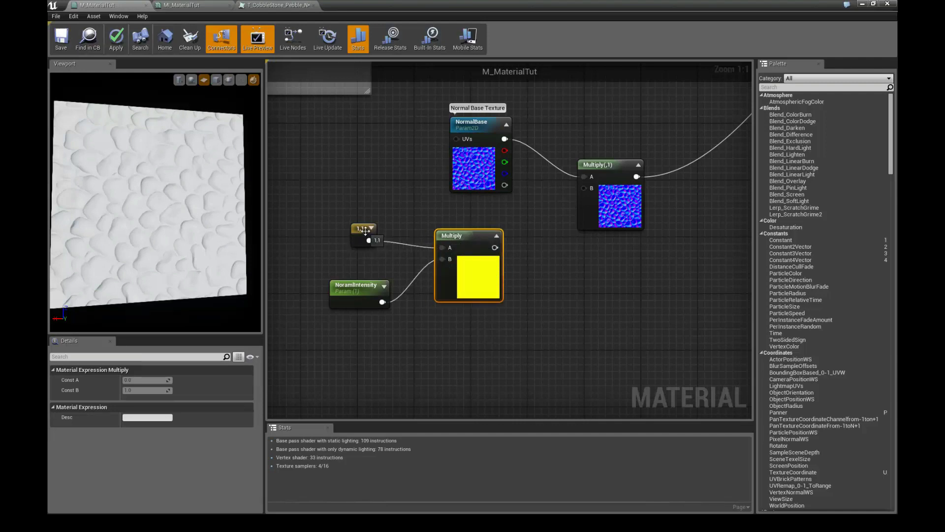
{"action": "left_click_drag", "start_coordinate": [365, 231], "coordinate": [355, 230]}
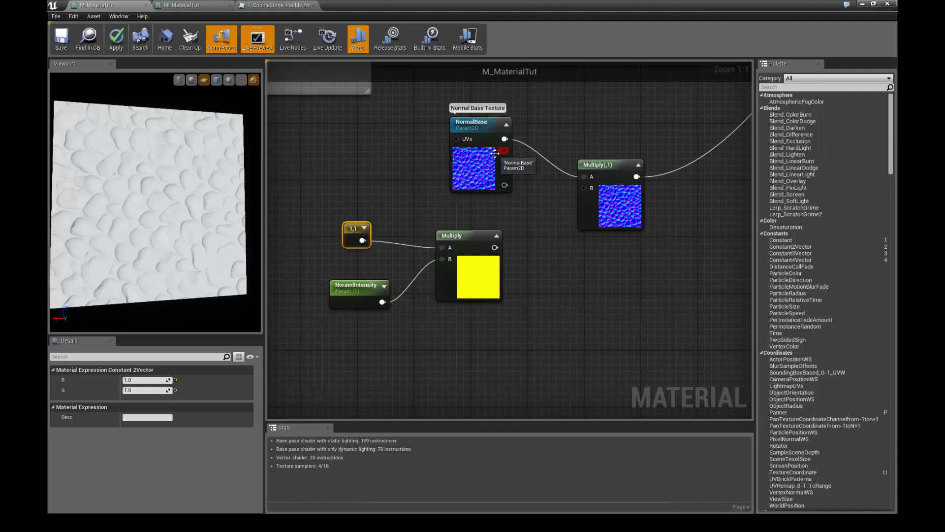
{"action": "left_click_drag", "start_coordinate": [468, 237], "coordinate": [474, 238]}
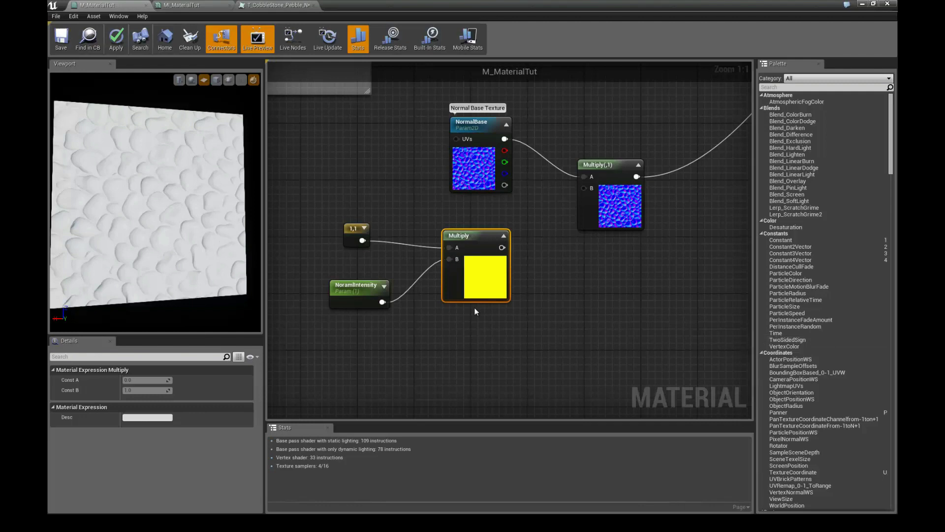
{"action": "left_click_drag", "start_coordinate": [354, 293], "coordinate": [346, 292]}
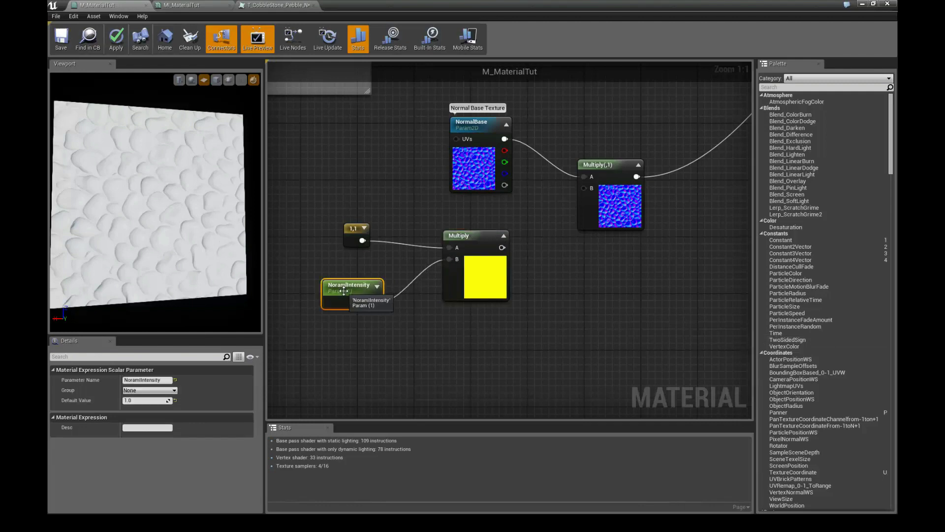
Try raising NoramlIntensity's default value to about 5.06 and nudge the new Multiply node farther away
{"action": "left_click", "coordinate": [143, 401]}
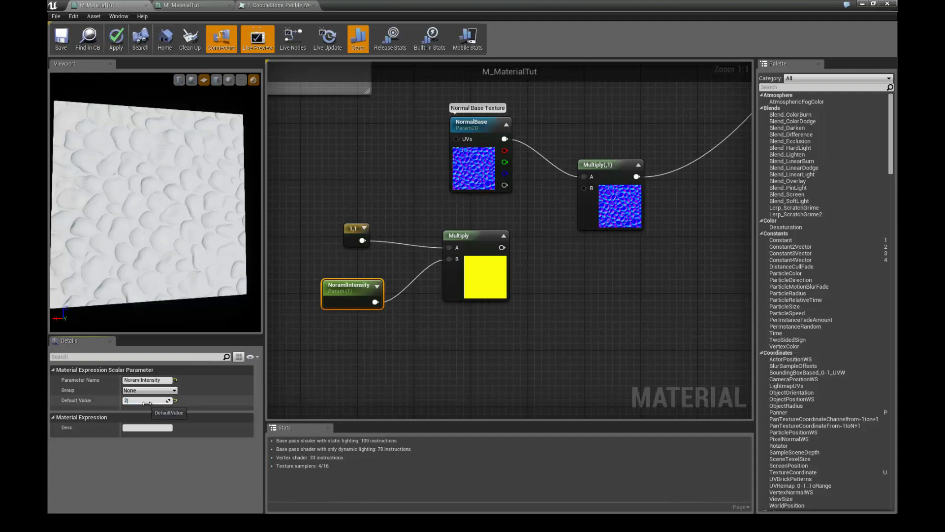
{"action": "key", "text": "Return"}
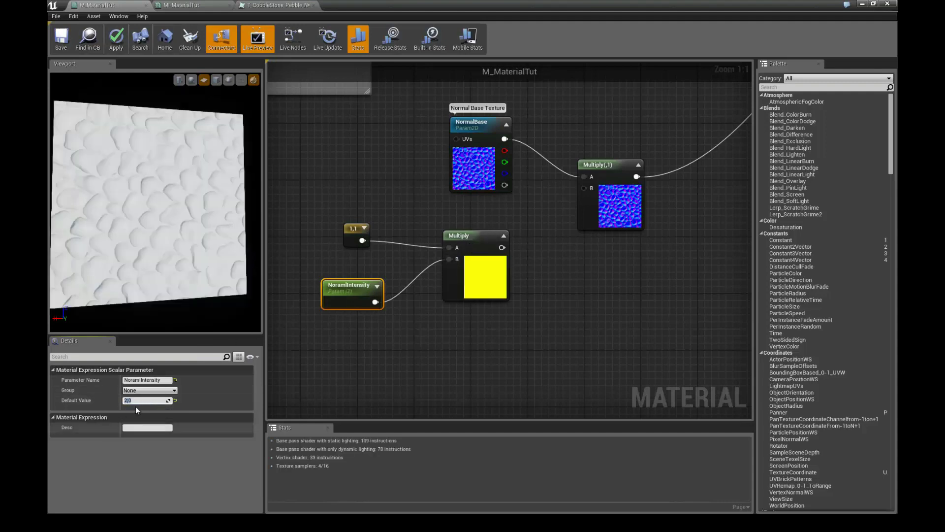
{"action": "mouse_move", "coordinate": [137, 400]}
{"action": "left_mouse_down"}
{"action": "mouse_move", "coordinate": [110, 406]}
{"action": "mouse_move", "coordinate": [156, 403]}
{"action": "left_mouse_up"}
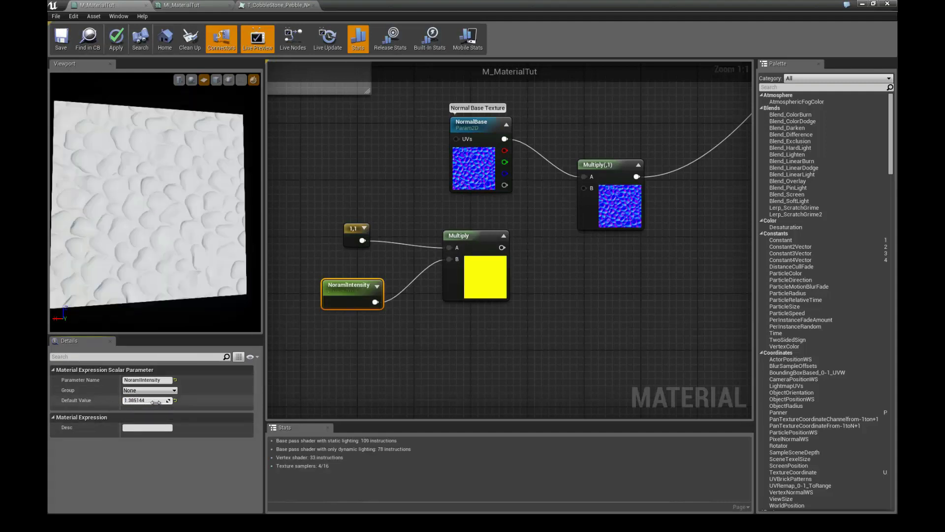
{"action": "left_click_drag", "start_coordinate": [226, 405], "coordinate": [246, 405]}
{"action": "left_click_drag", "start_coordinate": [453, 238], "coordinate": [460, 237]}
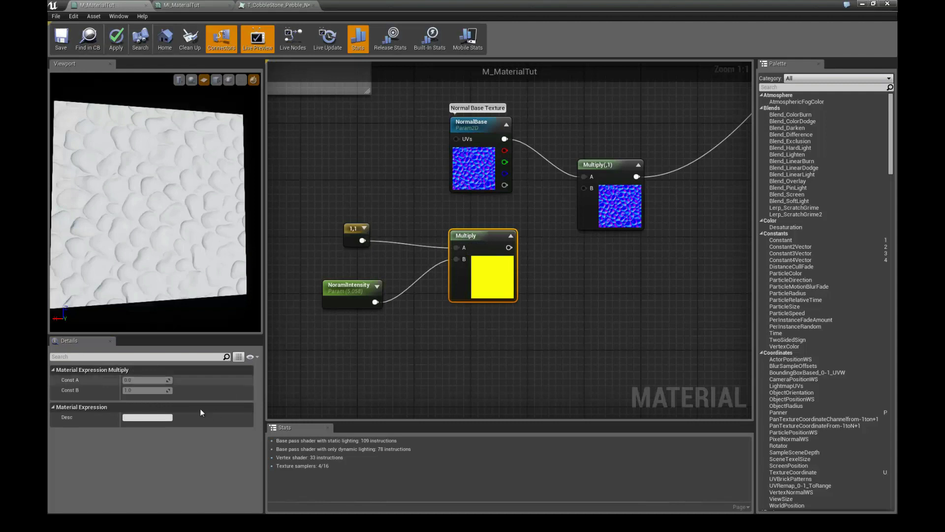
Reset NoramlIntensity's default value to 1 and deselect the node
{"action": "left_click", "coordinate": [351, 296]}
{"action": "left_click", "coordinate": [162, 400]}
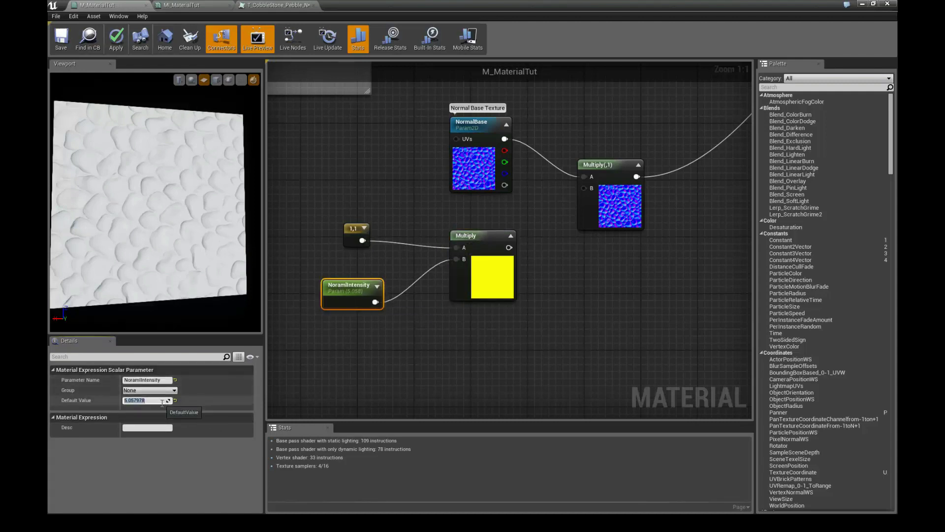
{"action": "type", "text": "1"}
{"action": "key", "text": "Return"}
{"action": "left_click", "coordinate": [364, 384]}
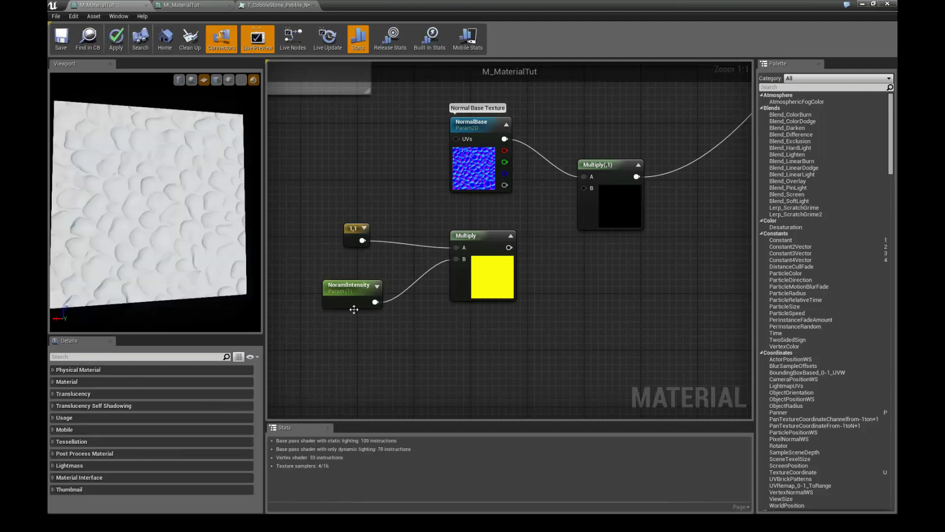
Connect the new Multiply's output to the B input of the Multiply fed by NormalBase
{"action": "right_click_drag", "start_coordinate": [384, 263], "coordinate": [377, 267]}
{"action": "left_click_drag", "start_coordinate": [309, 322], "coordinate": [576, 192]}
{"action": "left_click", "coordinate": [429, 235]}
{"action": "right_click_drag", "start_coordinate": [398, 242], "coordinate": [419, 221]}
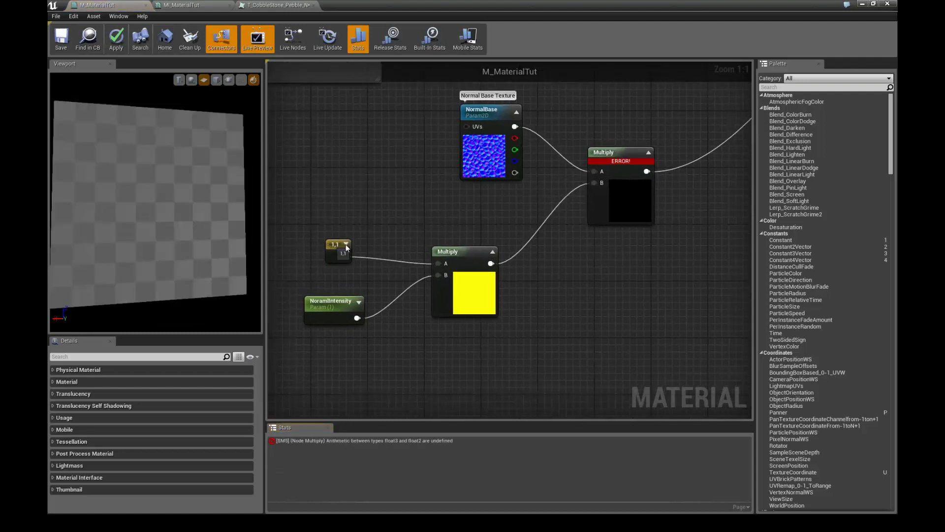
Move the Constant2Vector, NoramlIntensity and their Multiply node closer together
{"action": "left_click_drag", "start_coordinate": [335, 248], "coordinate": [364, 249]}
{"action": "left_click_drag", "start_coordinate": [322, 300], "coordinate": [350, 300]}
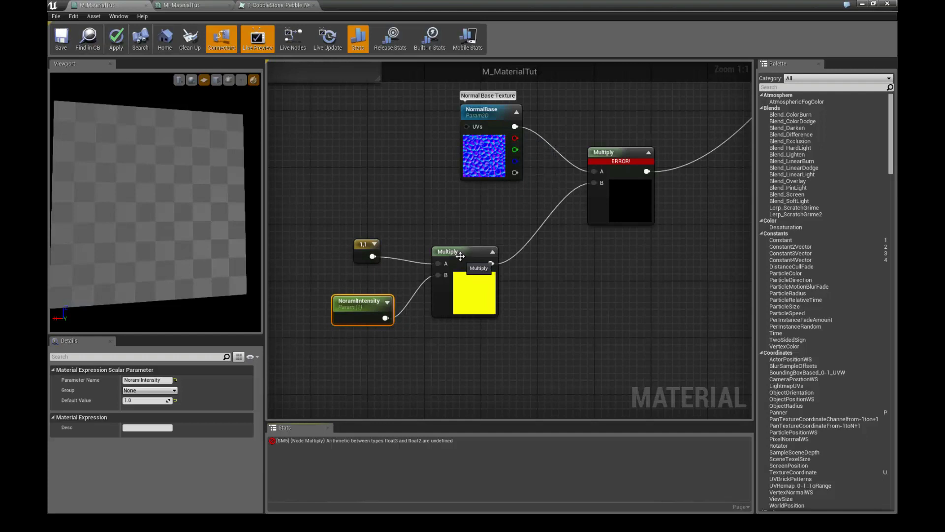
{"action": "left_click_drag", "start_coordinate": [458, 252], "coordinate": [444, 252]}
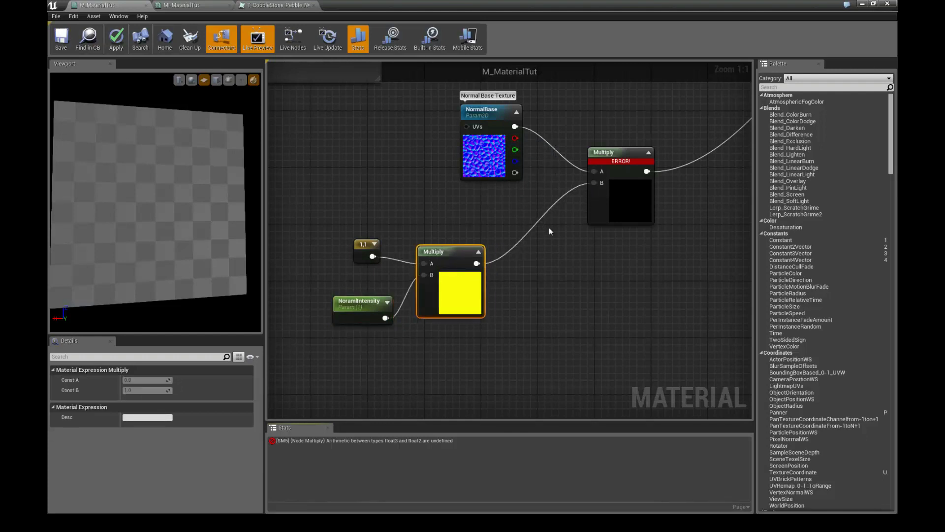
Move the Constant2Vector, NoramlIntensity and their Multiply together up beside NormalBase, and reselect the three nodes
{"action": "right_click_drag", "start_coordinate": [545, 284], "coordinate": [520, 259]}
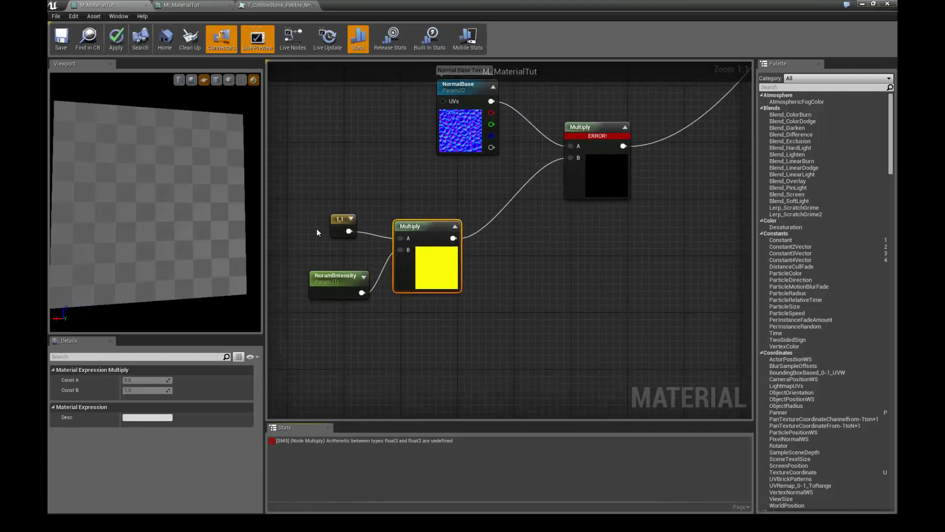
{"action": "left_click_drag", "start_coordinate": [317, 228], "coordinate": [431, 308]}
{"action": "left_click_drag", "start_coordinate": [415, 232], "coordinate": [398, 191]}
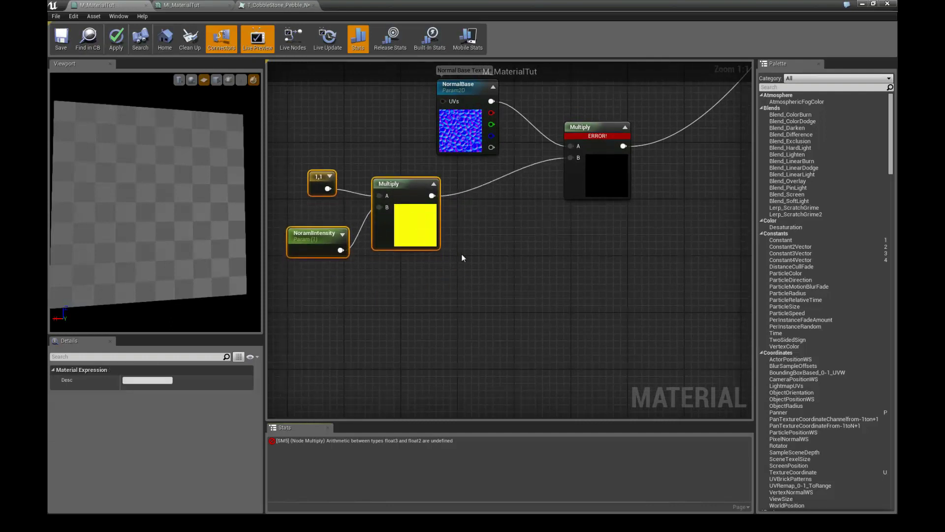
{"action": "left_click", "coordinate": [462, 253]}
{"action": "left_click_drag", "start_coordinate": [330, 169], "coordinate": [432, 283]}
{"action": "right_click_drag", "start_coordinate": [432, 282], "coordinate": [459, 288]}
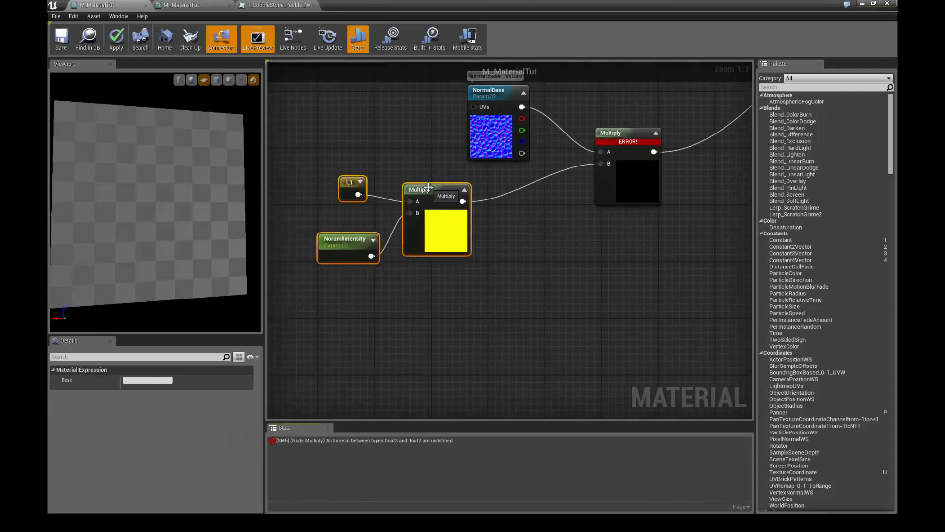
Shift the selected Constant2Vector, NoramlIntensity and Multiply nodes slightly farther from the Multiply fed by NormalBase, and deselect them
{"action": "left_click_drag", "start_coordinate": [419, 190], "coordinate": [404, 196]}
{"action": "left_click", "coordinate": [507, 256]}
{"action": "left_click", "coordinate": [511, 248]}
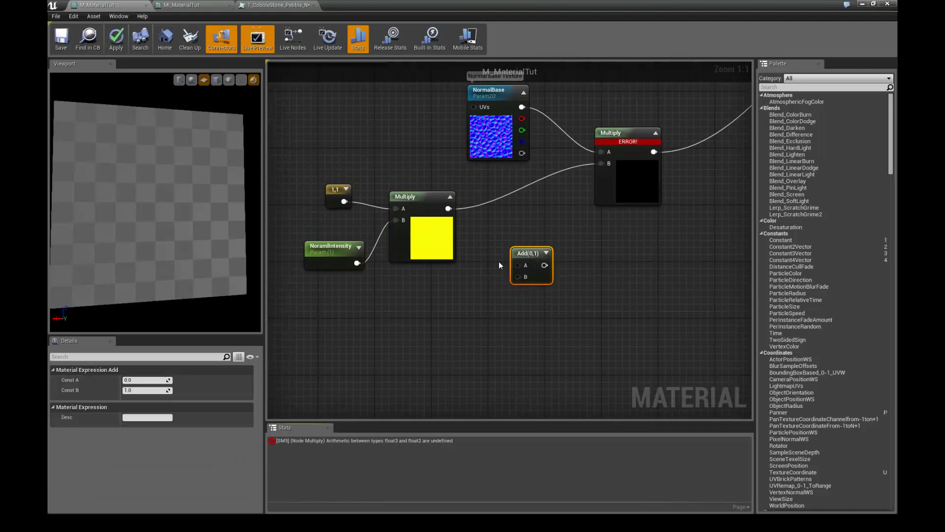
{"action": "left_click_drag", "start_coordinate": [523, 258], "coordinate": [515, 237]}
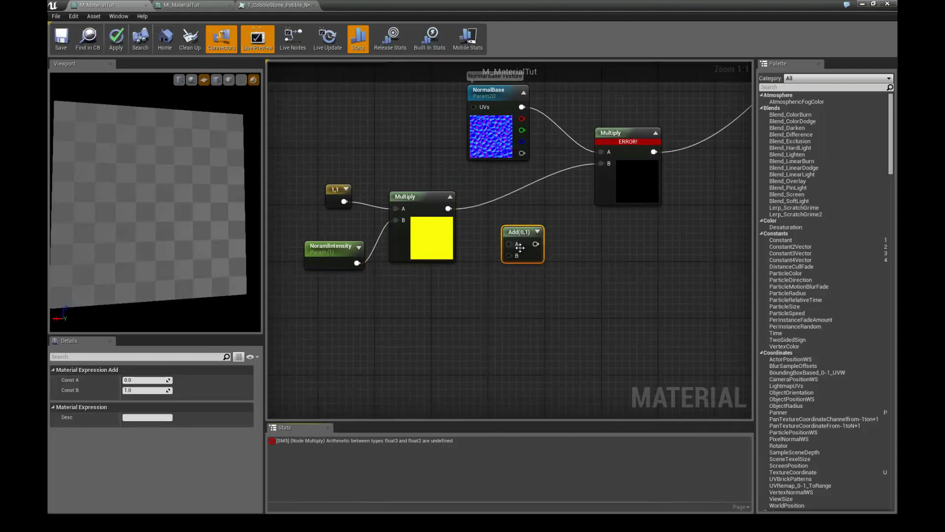
{"action": "key", "text": "Delete"}
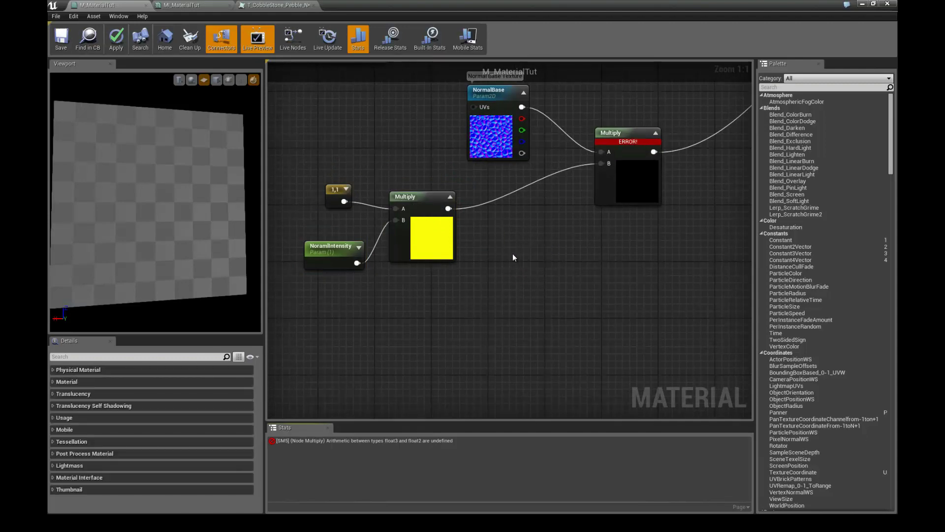
Add an AppendVector node and place it between the intensity Multiply and the Multiply fed by NormalBase
{"action": "right_click", "coordinate": [513, 258]}
{"action": "type", "text": "append"}
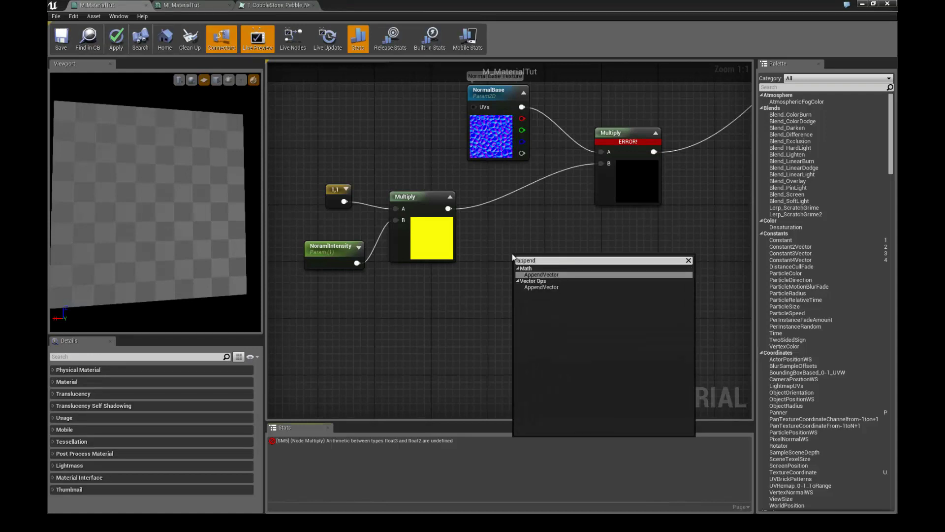
{"action": "key", "text": "Return"}
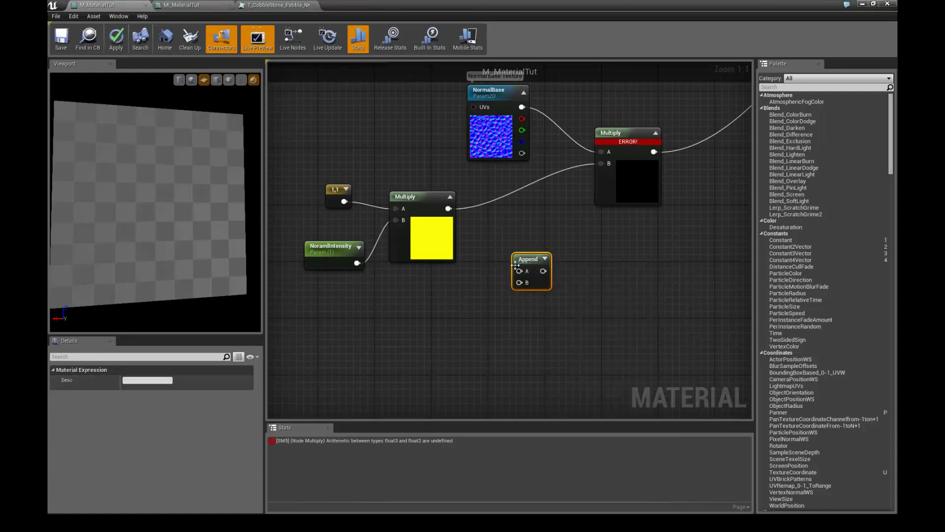
{"action": "left_click_drag", "start_coordinate": [521, 260], "coordinate": [515, 240]}
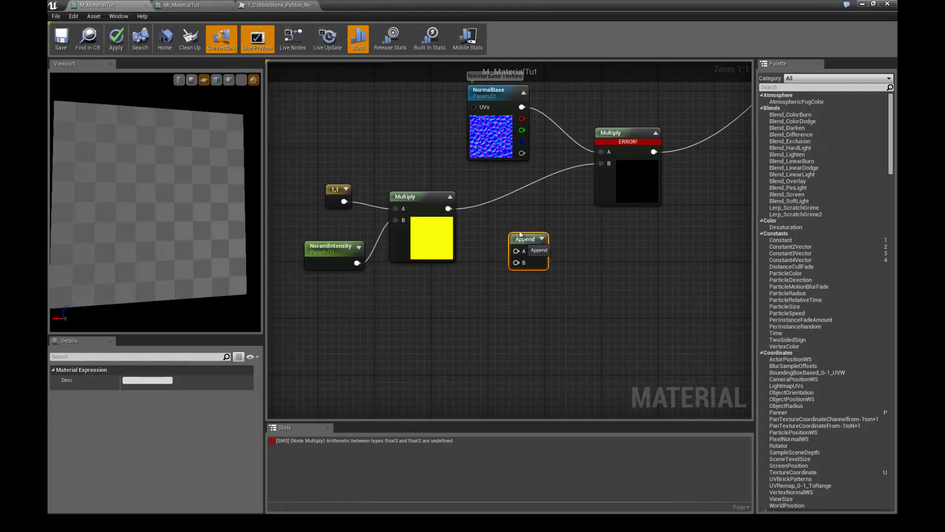
{"action": "left_click_drag", "start_coordinate": [522, 240], "coordinate": [517, 215]}
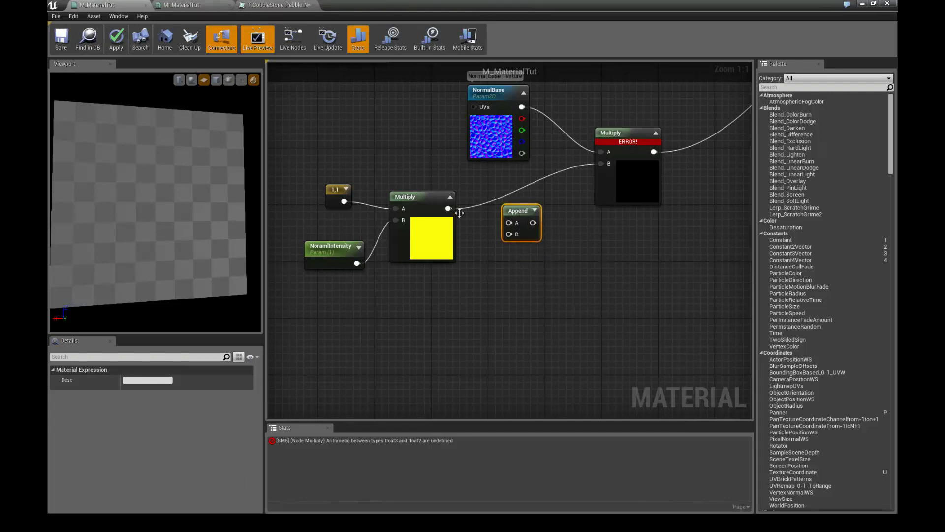
Connect the intensity Multiply to Append's A input and Append's output to the B input of the Multiply fed by NormalBase
{"action": "left_click_drag", "start_coordinate": [448, 209], "coordinate": [602, 163]}
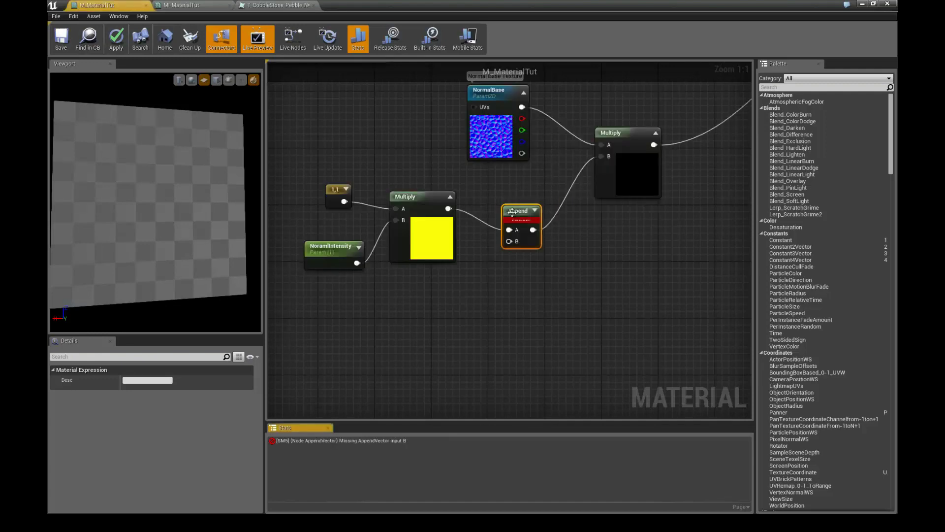
{"action": "left_click_drag", "start_coordinate": [513, 212], "coordinate": [512, 198]}
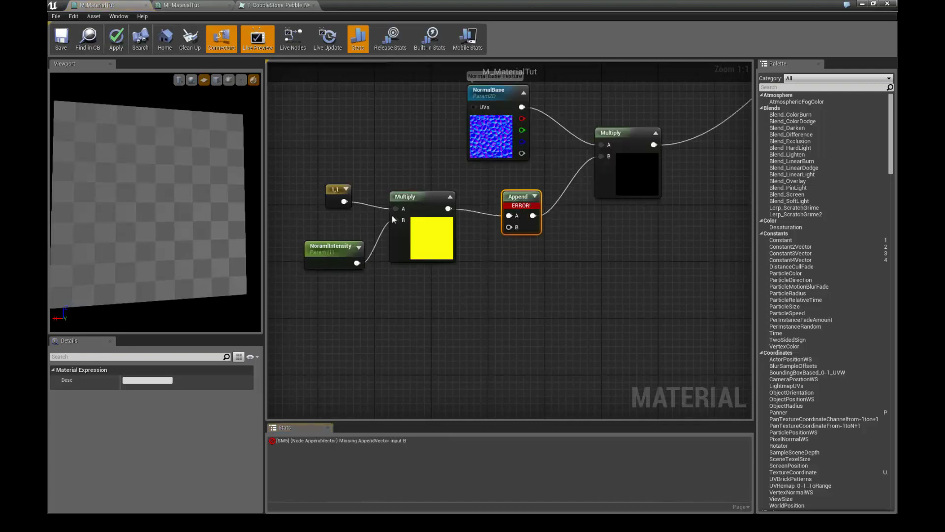
{"action": "right_click_drag", "start_coordinate": [410, 309], "coordinate": [416, 299]}
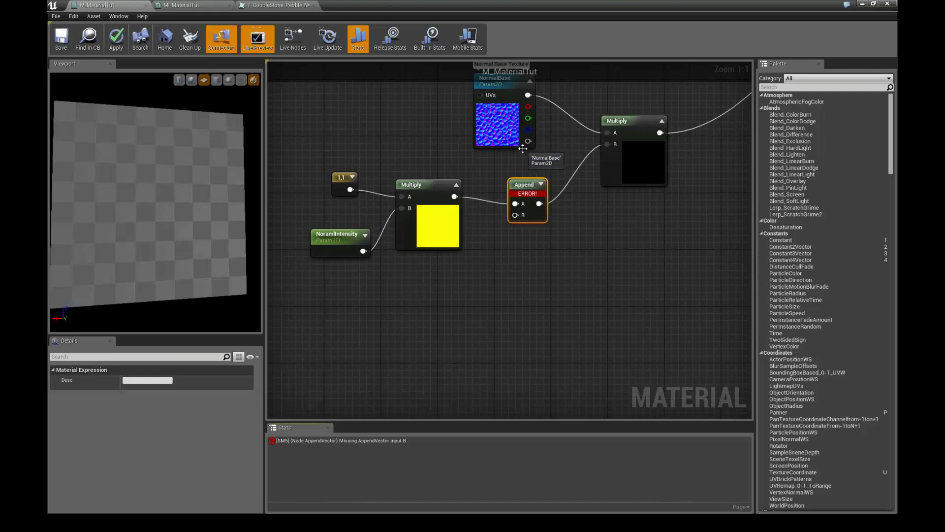
Move the Constant2Vector, NoramlIntensity and their Multiply farther from Append, and nudge Append up slightly
{"action": "left_click_drag", "start_coordinate": [320, 194], "coordinate": [433, 254]}
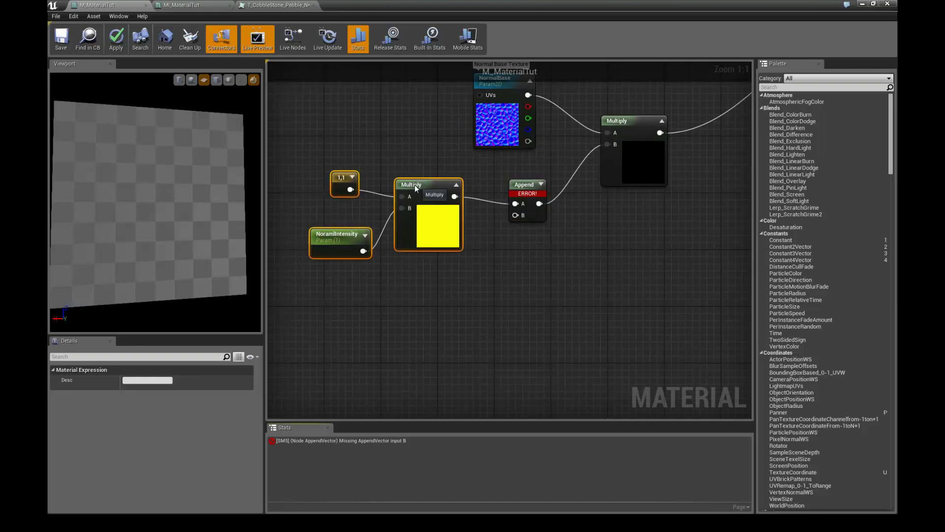
{"action": "left_click_drag", "start_coordinate": [428, 186], "coordinate": [386, 186]}
{"action": "left_click", "coordinate": [486, 240]}
{"action": "left_click_drag", "start_coordinate": [525, 185], "coordinate": [518, 177]}
{"action": "right_click_drag", "start_coordinate": [487, 252], "coordinate": [492, 252]}
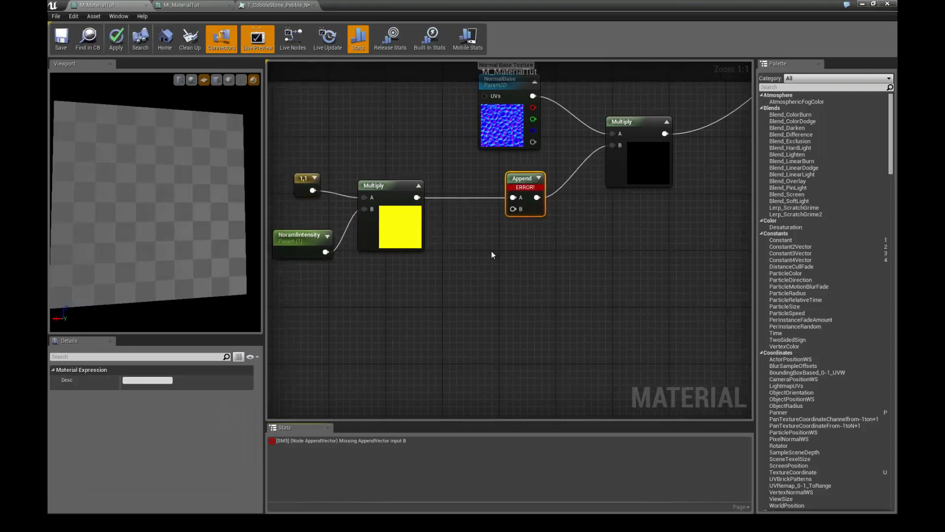
Add a Constant node with value 1 below the intensity Multiply and connect it to Append's B input
{"action": "left_click", "coordinate": [464, 241]}
{"action": "left_click_drag", "start_coordinate": [465, 241], "coordinate": [439, 270]}
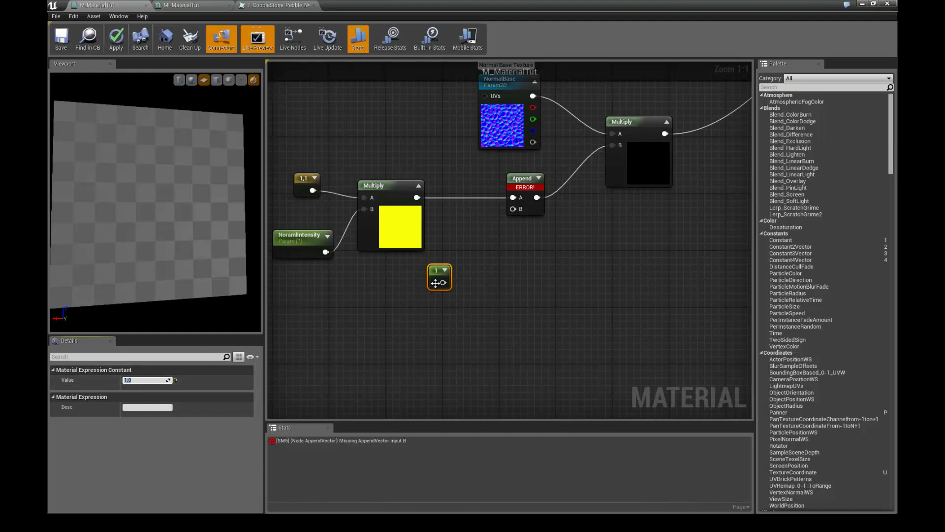
{"action": "left_click_drag", "start_coordinate": [442, 282], "coordinate": [513, 208]}
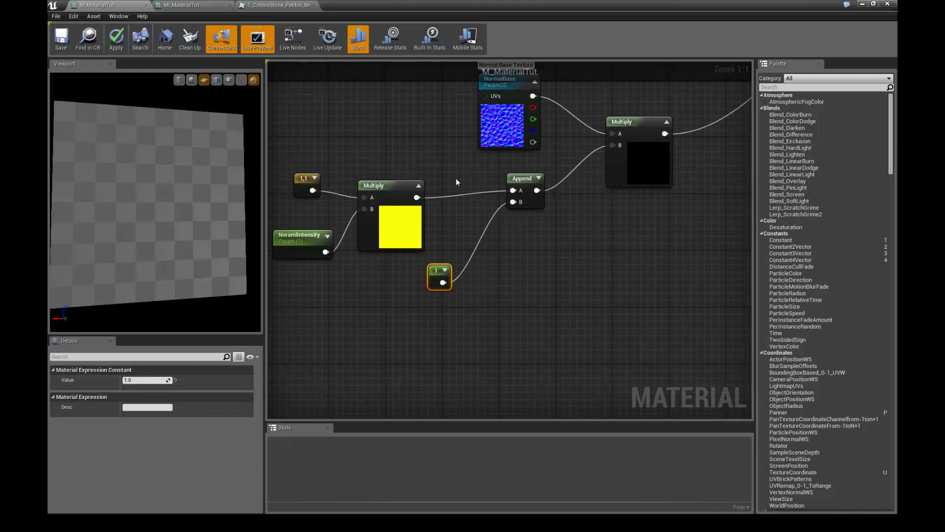
{"action": "right_click_drag", "start_coordinate": [456, 178], "coordinate": [476, 190]}
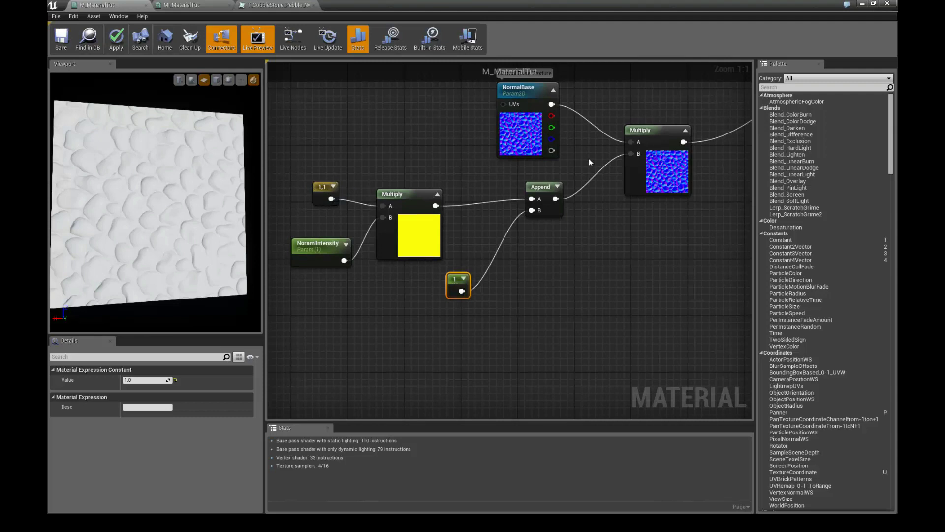
{"action": "right_click_drag", "start_coordinate": [588, 158], "coordinate": [563, 172]}
Raise NoramlIntensity's default value to about 3.43 and inspect the normal strength on the preview plane
{"action": "left_click_drag", "start_coordinate": [157, 209], "coordinate": [192, 192]}
{"action": "left_click", "coordinate": [292, 260]}
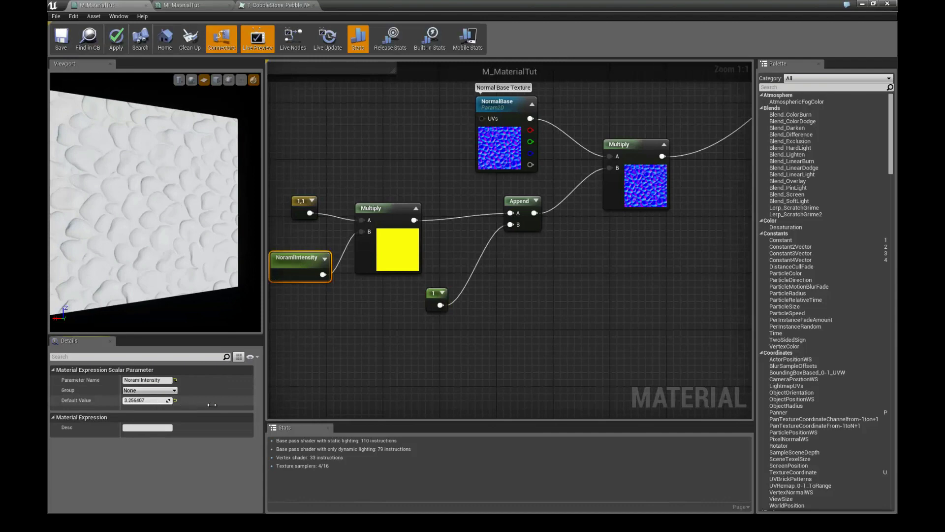
{"action": "left_click_drag", "start_coordinate": [212, 404], "coordinate": [219, 404]}
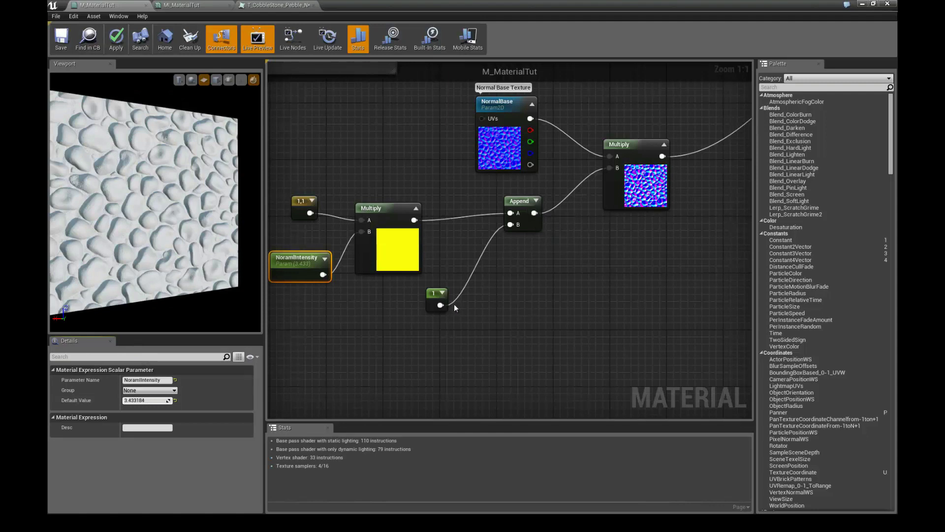
{"action": "right_click_drag", "start_coordinate": [601, 263], "coordinate": [591, 272]}
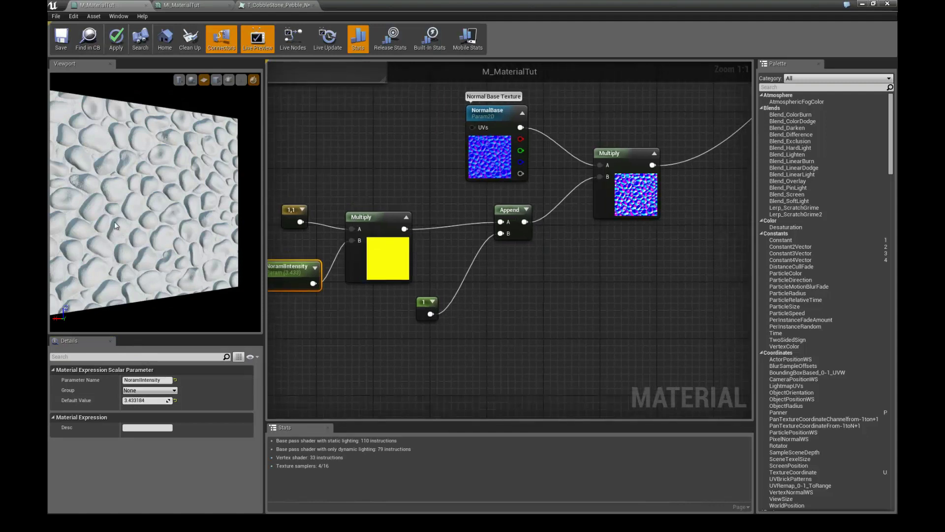
{"action": "left_click_drag", "start_coordinate": [115, 222], "coordinate": [141, 212]}
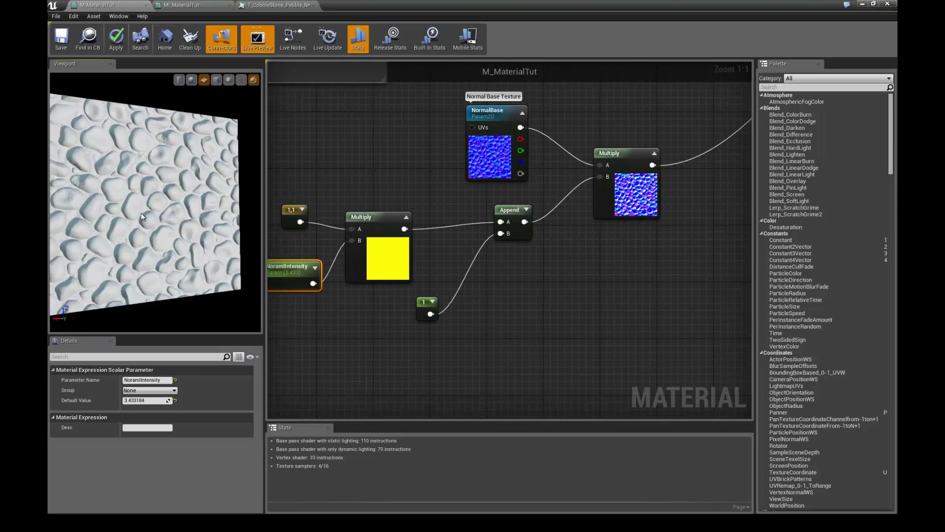
Set NoramlIntensity's default value to 1 and assign the parameter to the Normal group
{"action": "left_click", "coordinate": [164, 400]}
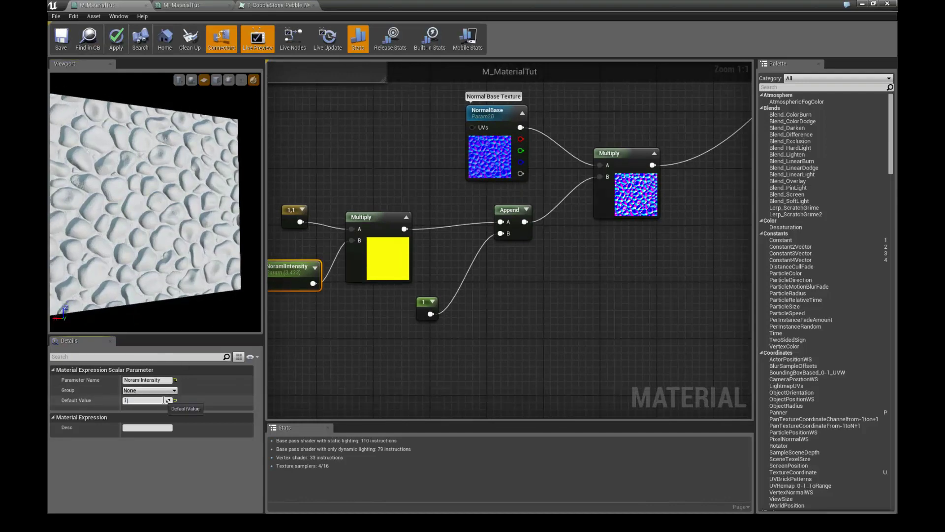
{"action": "type", "text": "1"}
{"action": "key", "text": "Return"}
{"action": "right_click_drag", "start_coordinate": [374, 323], "coordinate": [461, 308]}
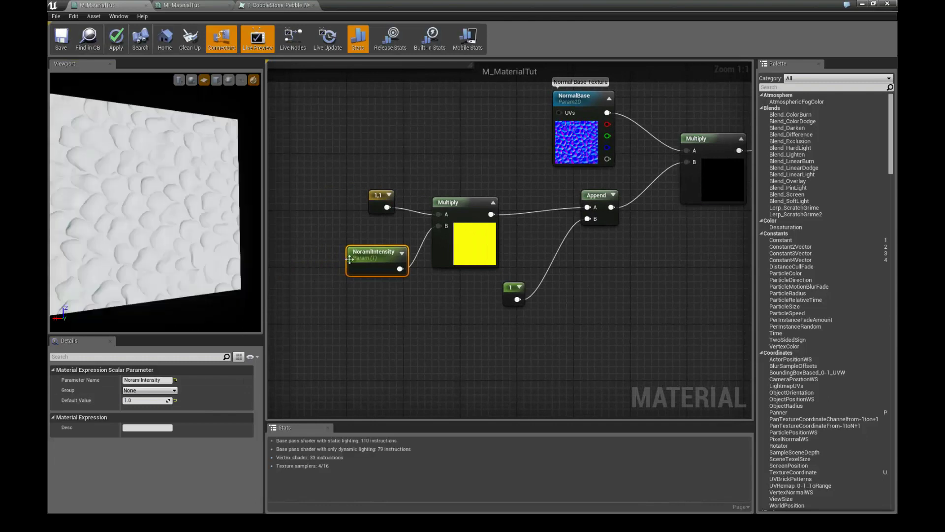
{"action": "left_click", "coordinate": [175, 390]}
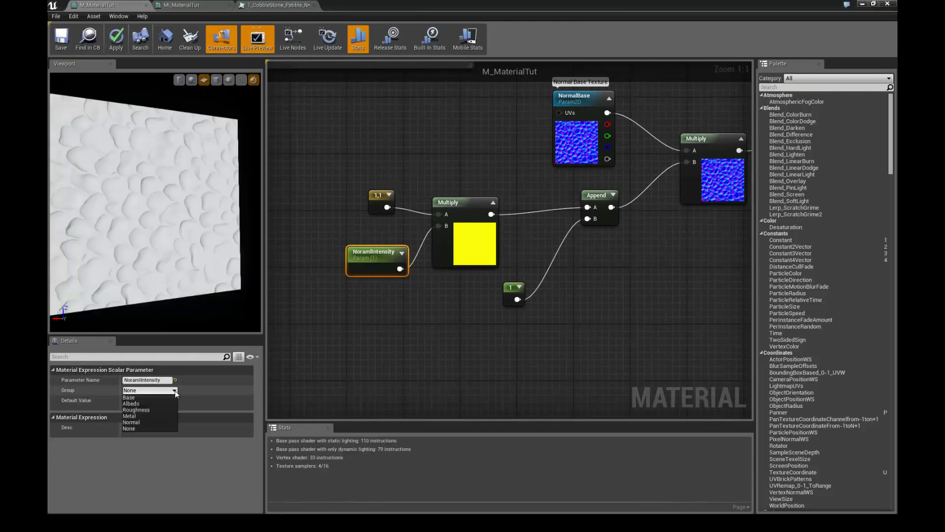
{"action": "left_click", "coordinate": [132, 422]}
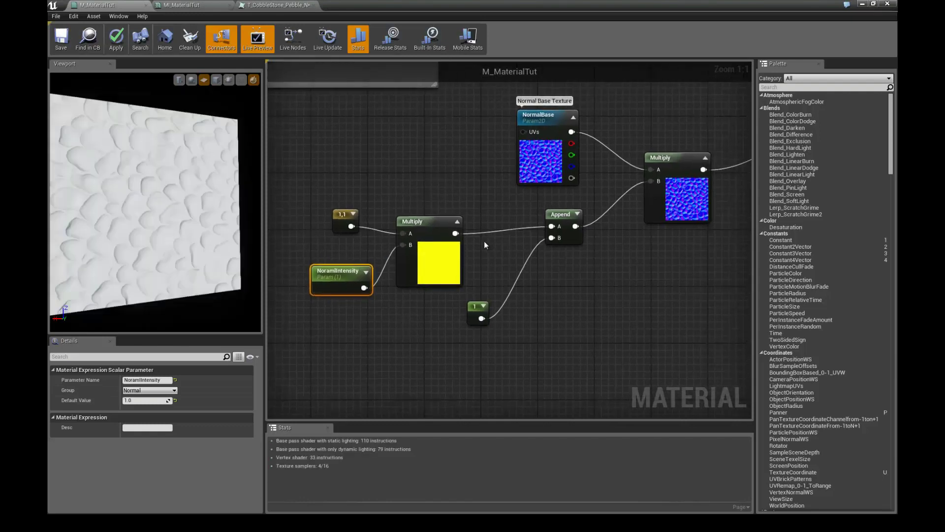
Move NormalBase above the intensity Multiply, and bring Append and the constant 1 close to that Multiply
{"action": "right_click_drag", "start_coordinate": [484, 241], "coordinate": [427, 252]}
{"action": "left_click_drag", "start_coordinate": [484, 124], "coordinate": [366, 145]}
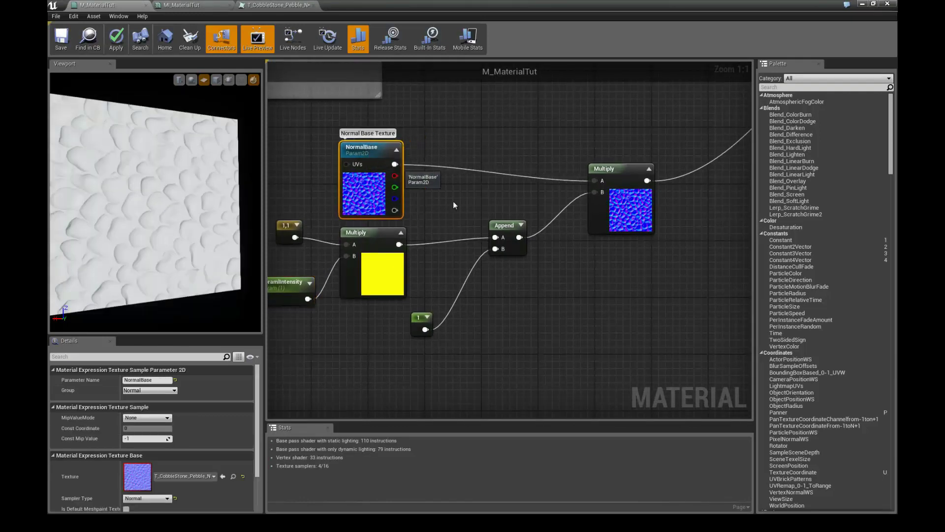
{"action": "left_click_drag", "start_coordinate": [502, 225], "coordinate": [438, 239]}
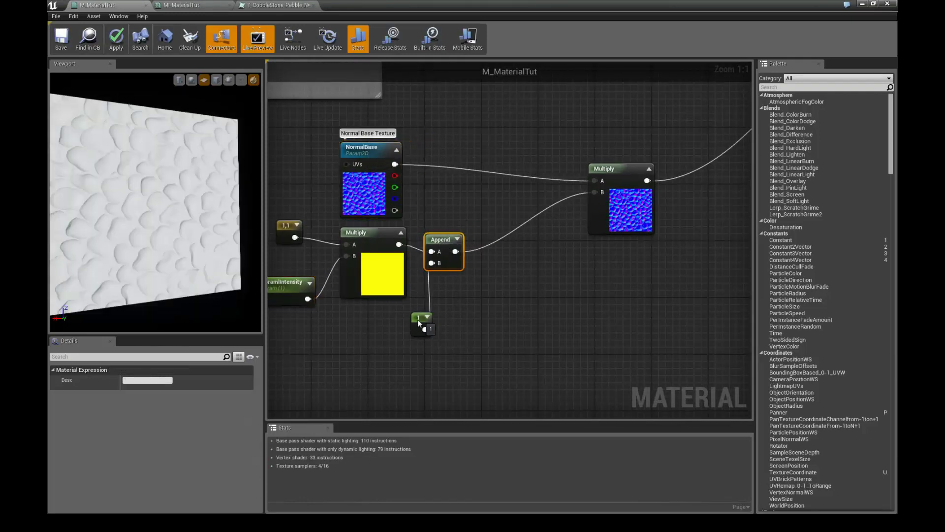
{"action": "left_click_drag", "start_coordinate": [418, 322], "coordinate": [383, 322]}
{"action": "right_click_drag", "start_coordinate": [358, 316], "coordinate": [393, 308]}
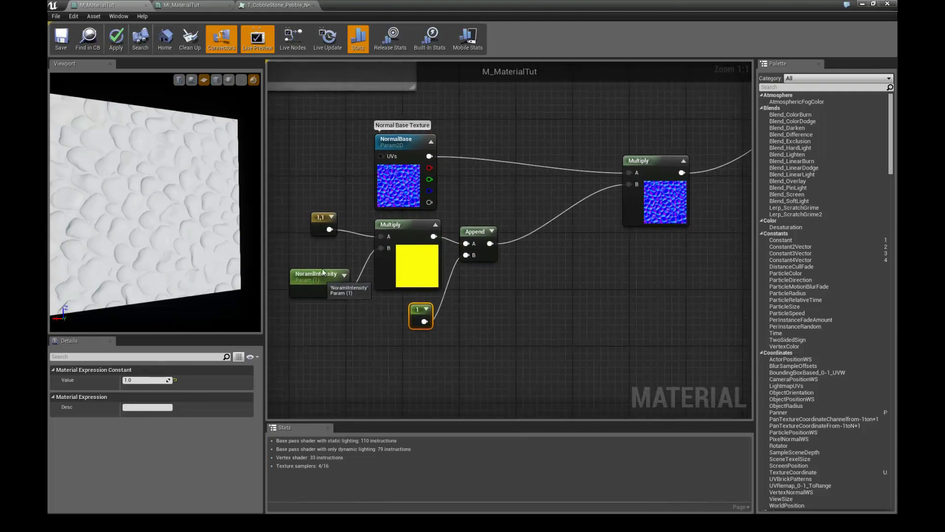
Tighten the normal network by moving NoramlIntensity, Constant2Vector and the final Multiply inward and placing NormalBase above Append
{"action": "left_click_drag", "start_coordinate": [322, 272], "coordinate": [309, 256]}
{"action": "left_click_drag", "start_coordinate": [276, 194], "coordinate": [328, 252]}
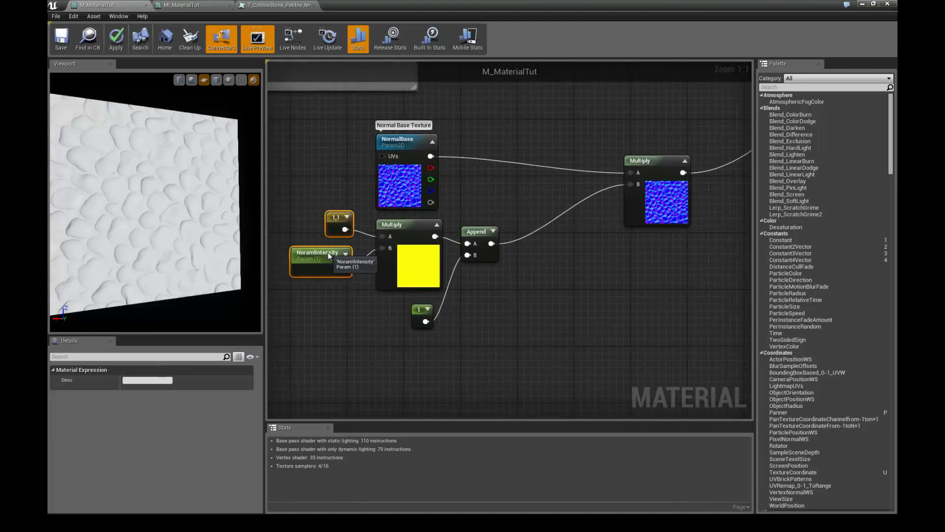
{"action": "left_click", "coordinate": [525, 200]}
{"action": "left_click_drag", "start_coordinate": [645, 163], "coordinate": [553, 177]}
{"action": "left_click_drag", "start_coordinate": [421, 143], "coordinate": [483, 143]}
Move all the normal map nodes farther below the roughness group and enclose them in a comment named Normal
{"action": "scroll", "coordinate": [509, 295], "scroll_direction": "down", "scroll_amount": 3}
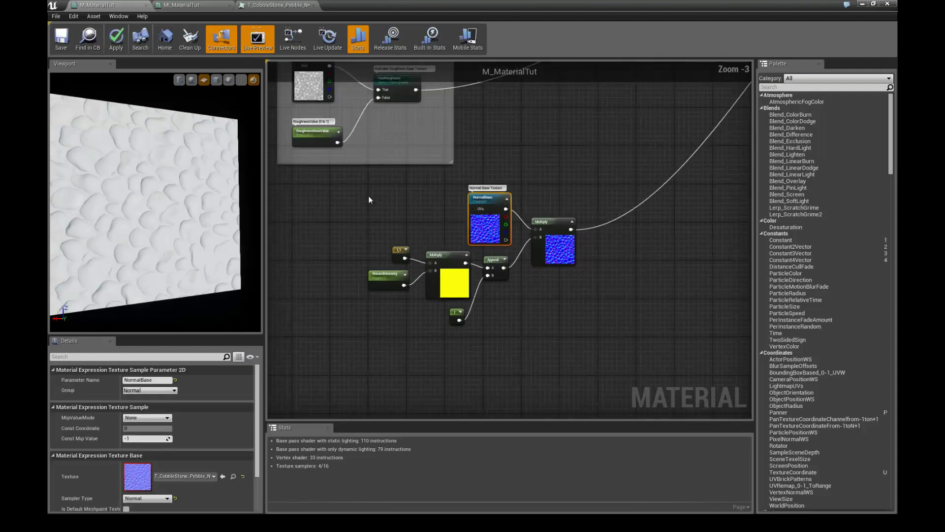
{"action": "left_click_drag", "start_coordinate": [369, 197], "coordinate": [581, 338]}
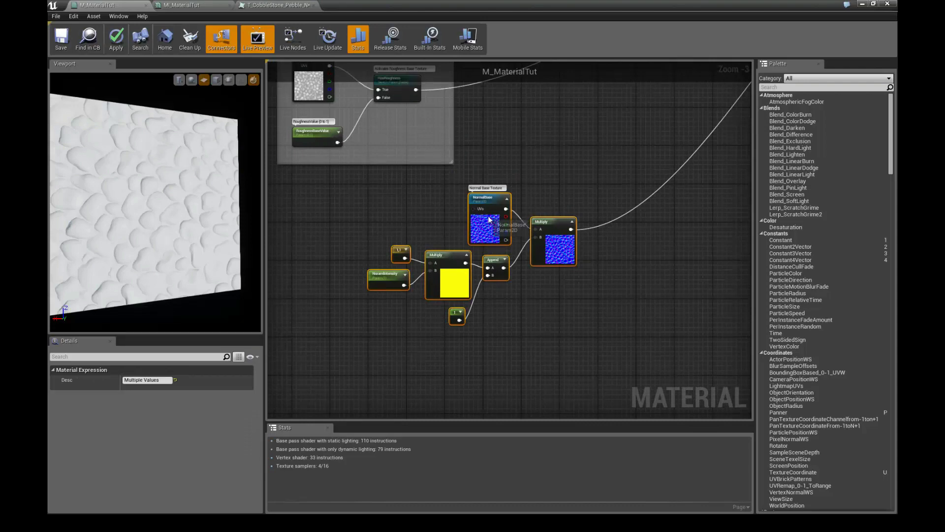
{"action": "left_click_drag", "start_coordinate": [490, 217], "coordinate": [475, 255]}
{"action": "right_click_drag", "start_coordinate": [498, 268], "coordinate": [507, 217]}
{"action": "key", "text": "c"}
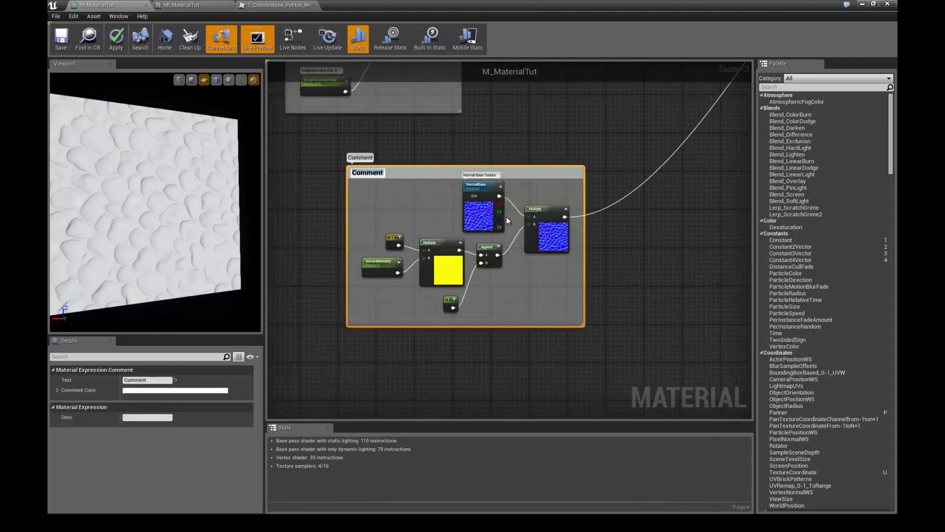
{"action": "type", "text": "Normal"}
{"action": "key", "text": "Return"}
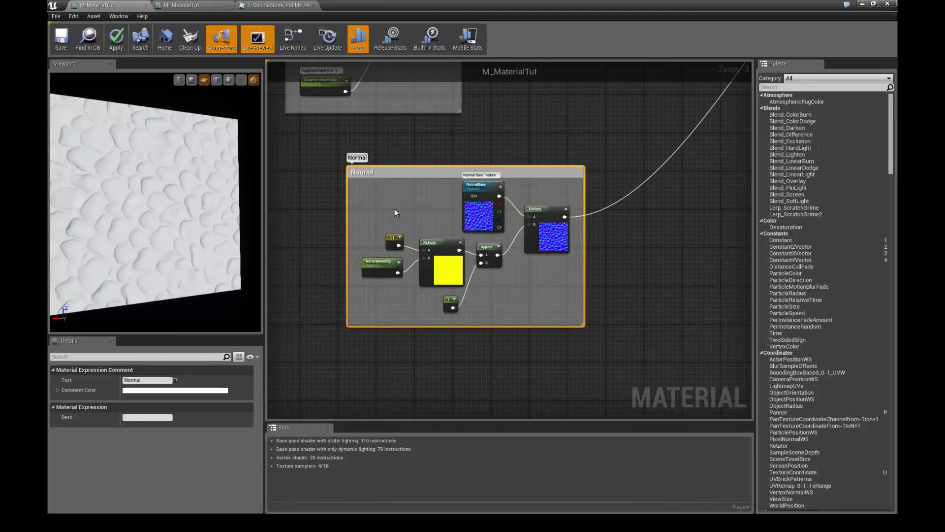
Shift all the nodes inside the Normal comment slightly down, away from its title bar, and deselect them
{"action": "left_click_drag", "start_coordinate": [394, 210], "coordinate": [534, 266]}
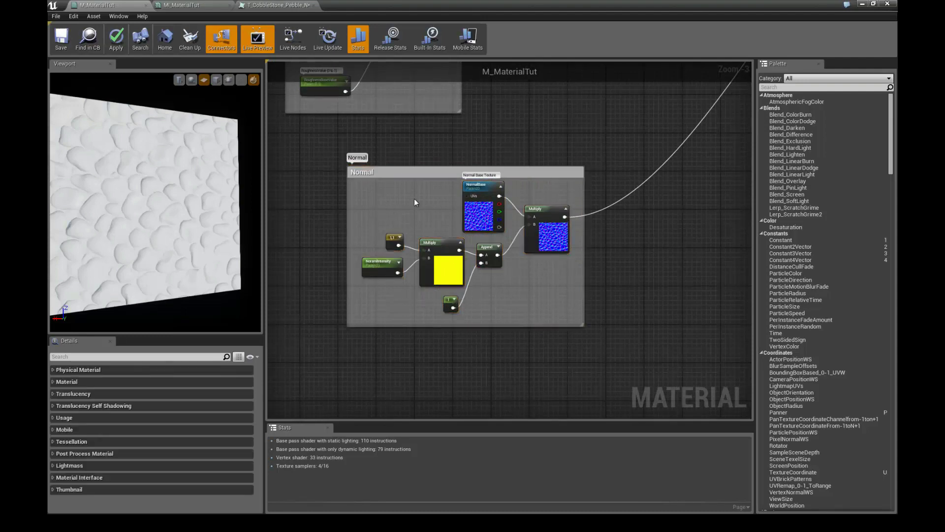
{"action": "left_click_drag", "start_coordinate": [354, 180], "coordinate": [545, 315]}
{"action": "mouse_move", "coordinate": [550, 237]}
{"action": "left_mouse_down"}
{"action": "mouse_move", "coordinate": [532, 243]}
{"action": "mouse_move", "coordinate": [544, 247]}
{"action": "left_mouse_up"}
{"action": "left_click", "coordinate": [616, 269]}
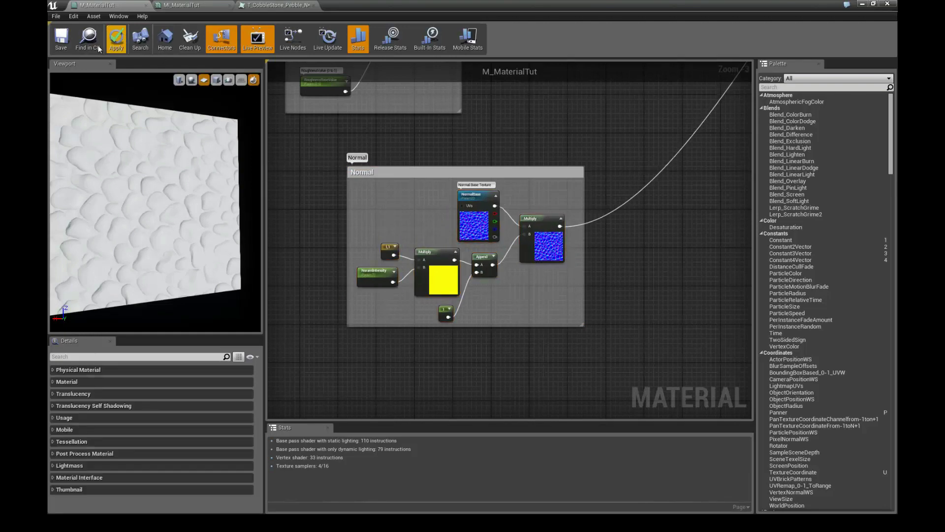
Apply and save the material changes, and move the material editor window aside to reveal the level viewport
{"action": "left_click", "coordinate": [116, 39]}
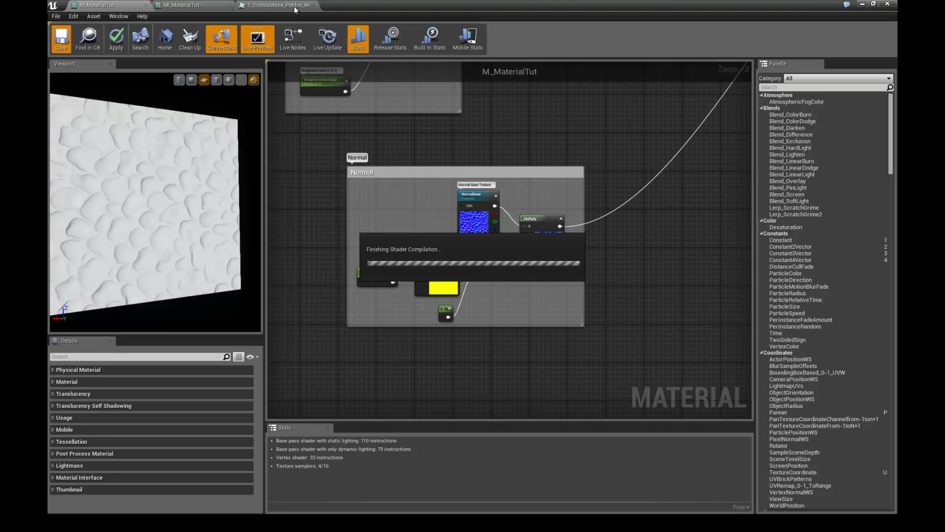
{"action": "left_click_drag", "start_coordinate": [536, 5], "coordinate": [703, 25]}
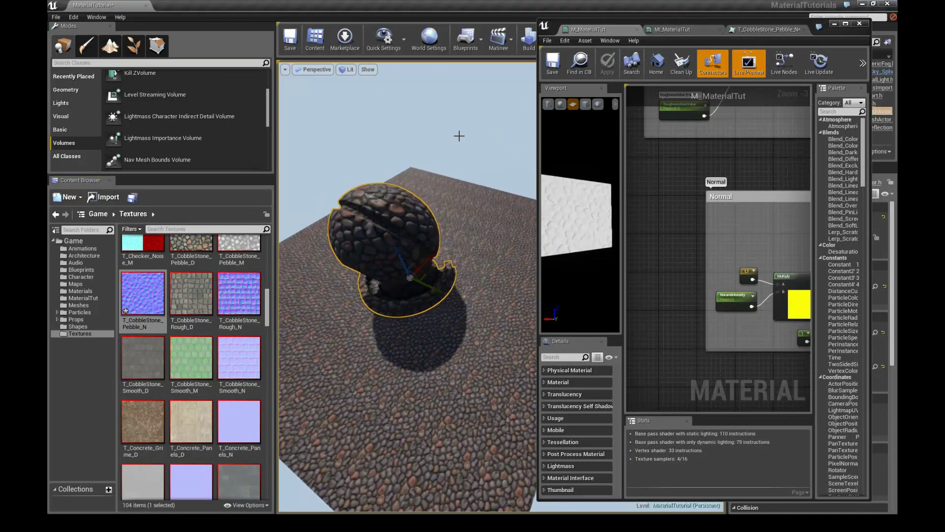
Make the level viewport immersive, close the cobblestone texture editor, and show the Normal parameter group of MI_MaterialTut
{"action": "key", "text": "F11"}
{"action": "right_click_drag", "start_coordinate": [427, 164], "coordinate": [445, 148]}
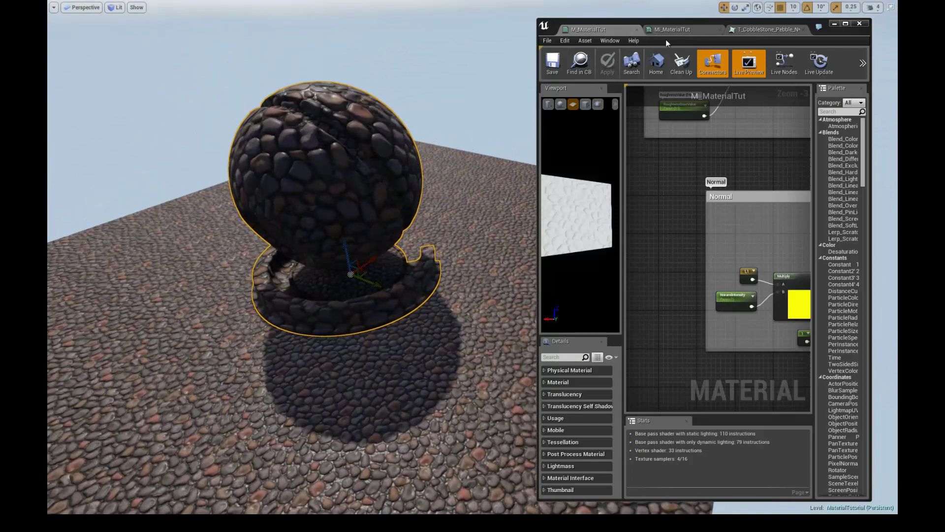
{"action": "left_click", "coordinate": [785, 30]}
{"action": "left_click", "coordinate": [804, 29]}
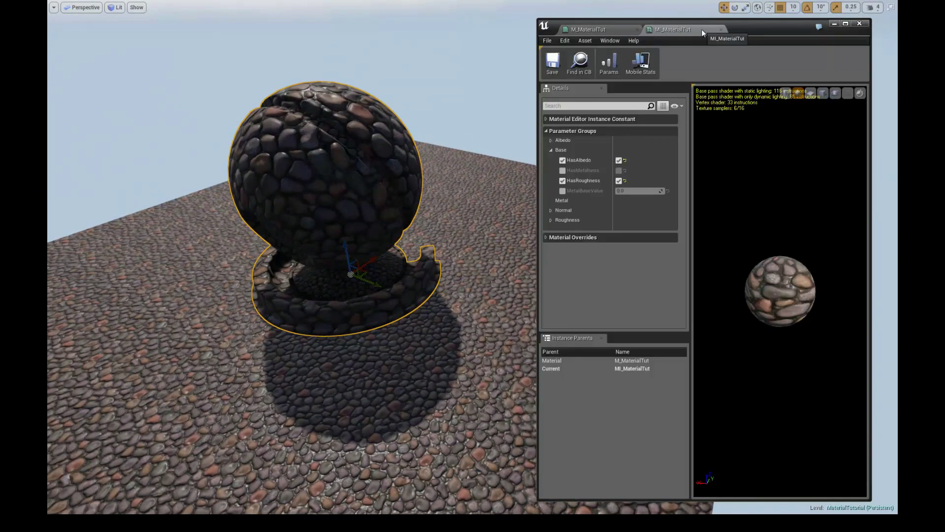
{"action": "left_click", "coordinate": [551, 150]}
{"action": "left_click", "coordinate": [551, 170]}
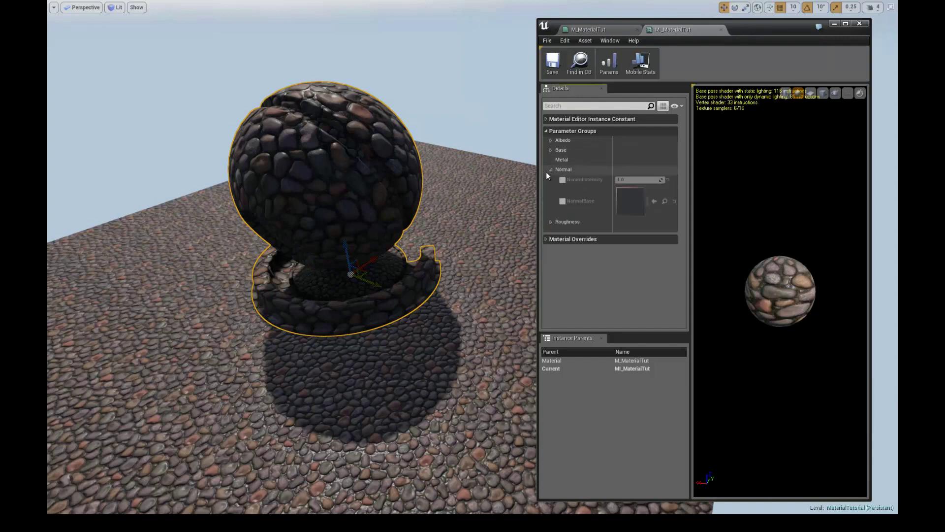
Enable the NoramlIntensity override, try values well above 1 while checking the meshes in the level, and reset it to 1.0
{"action": "left_click_drag", "start_coordinate": [475, 141], "coordinate": [479, 142], "text": "alt"}
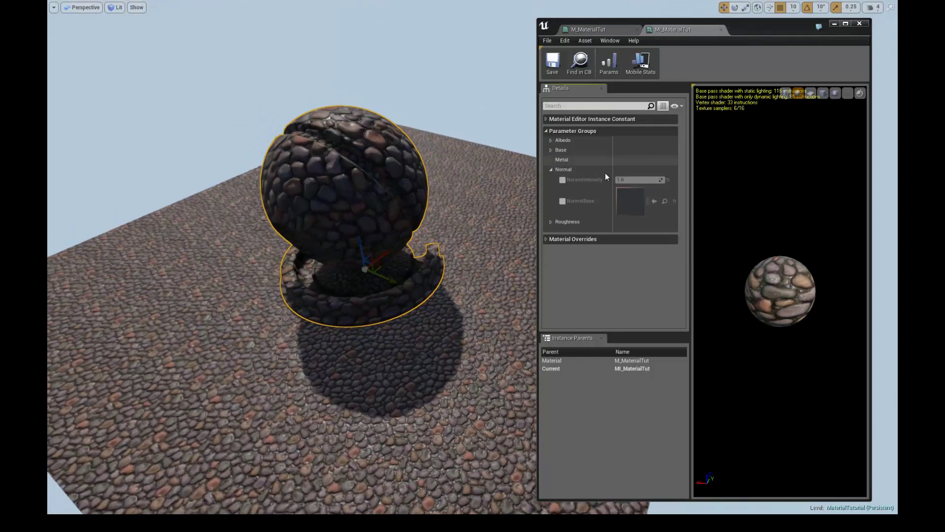
{"action": "left_click", "coordinate": [563, 179]}
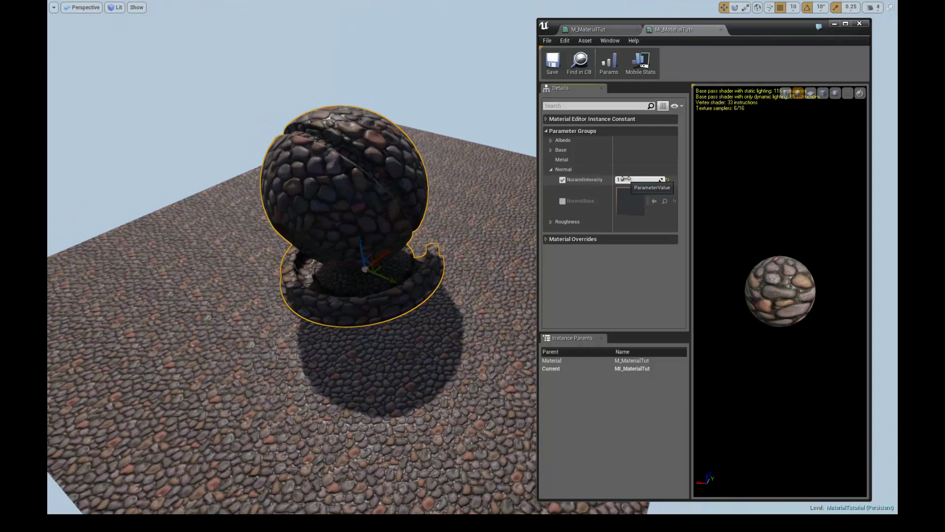
{"action": "left_click_drag", "start_coordinate": [625, 178], "coordinate": [713, 182]}
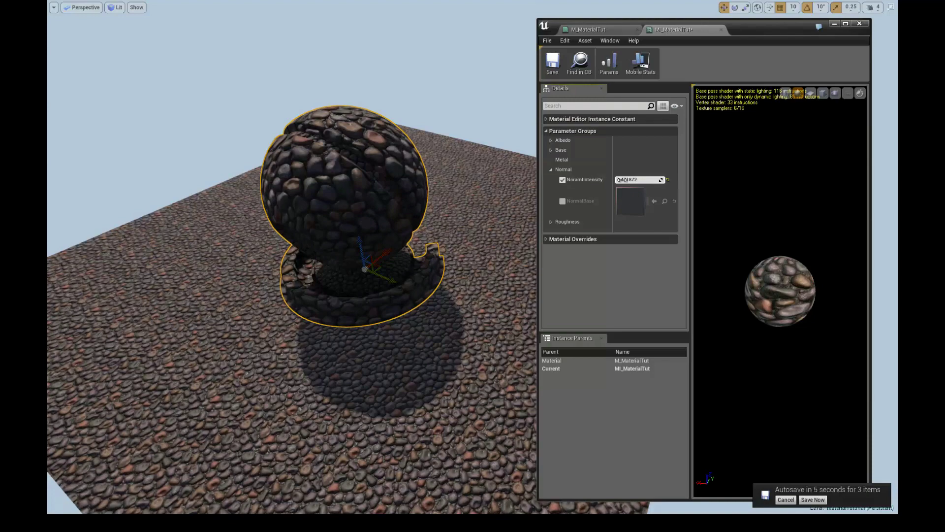
{"action": "left_click_drag", "start_coordinate": [462, 190], "coordinate": [419, 163]}
{"action": "left_click_drag", "start_coordinate": [655, 179], "coordinate": [699, 176]}
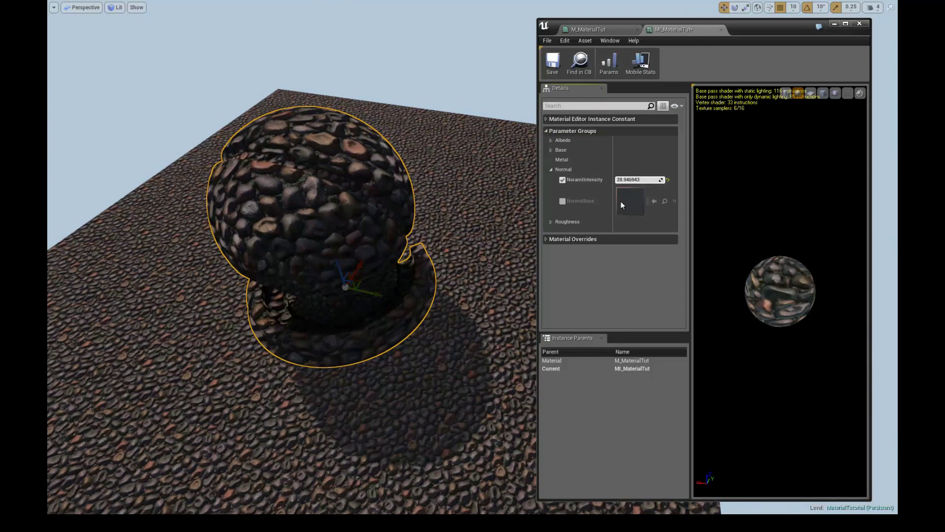
{"action": "left_click", "coordinate": [668, 180]}
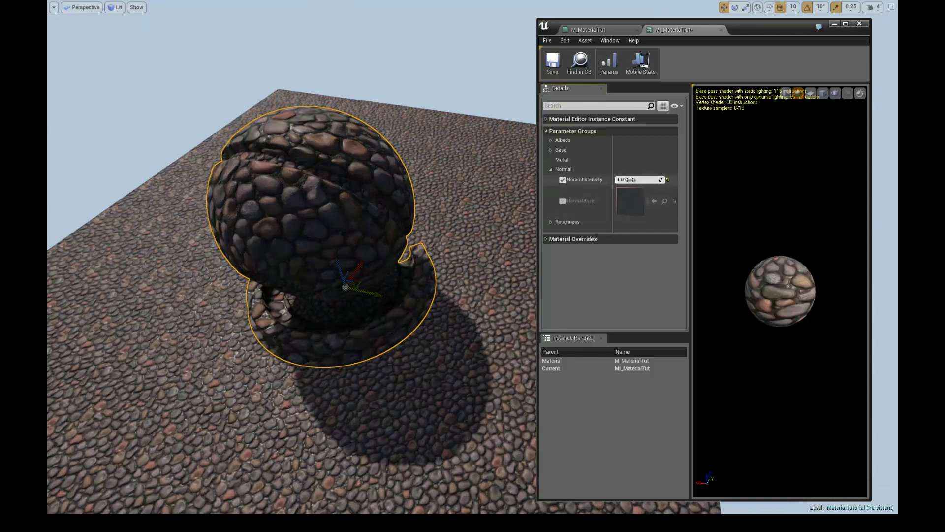
Try a negative NoramlIntensity of about -1.29, examine the mesh from several angles, and reset the parameter to its default
{"action": "mouse_move", "coordinate": [608, 179]}
{"action": "left_mouse_down"}
{"action": "mouse_move", "coordinate": [586, 181]}
{"action": "mouse_move", "coordinate": [621, 185]}
{"action": "left_mouse_up"}
{"action": "left_click_drag", "start_coordinate": [441, 232], "coordinate": [438, 184], "text": "alt"}
{"action": "left_click_drag", "start_coordinate": [615, 179], "coordinate": [529, 182]}
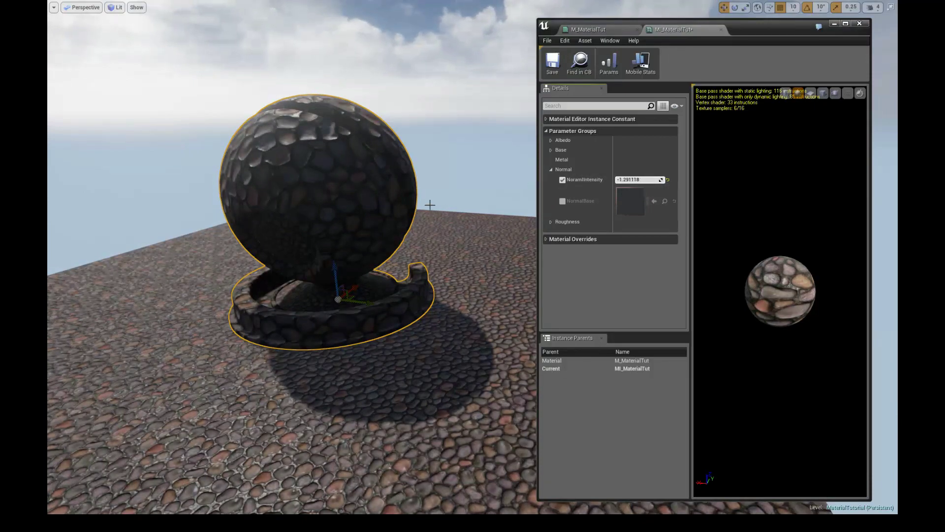
{"action": "left_click_drag", "start_coordinate": [430, 205], "coordinate": [473, 191], "text": "alt"}
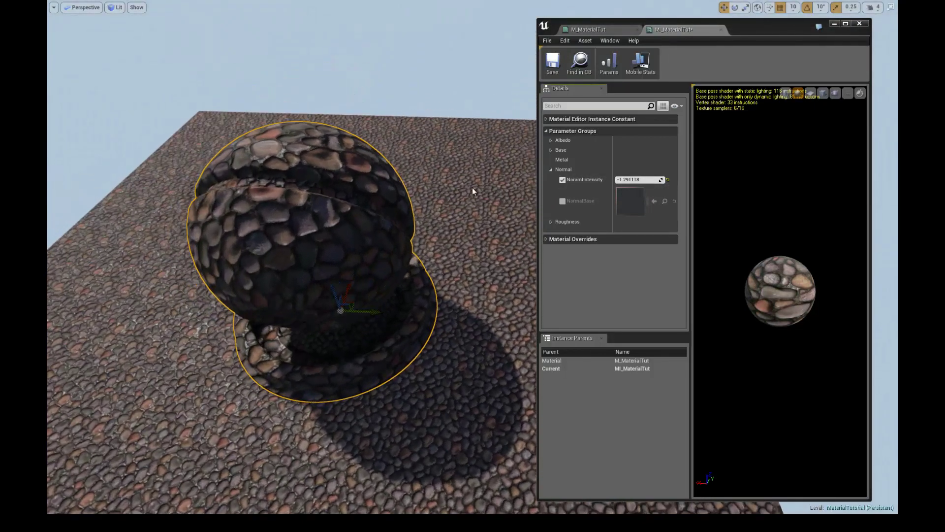
{"action": "left_click", "coordinate": [667, 180]}
Maximise the editor window, return to the M_MaterialTut graph, and extend the Normal comment to the right to make room
{"action": "left_click_drag", "start_coordinate": [792, 27], "coordinate": [674, 42]}
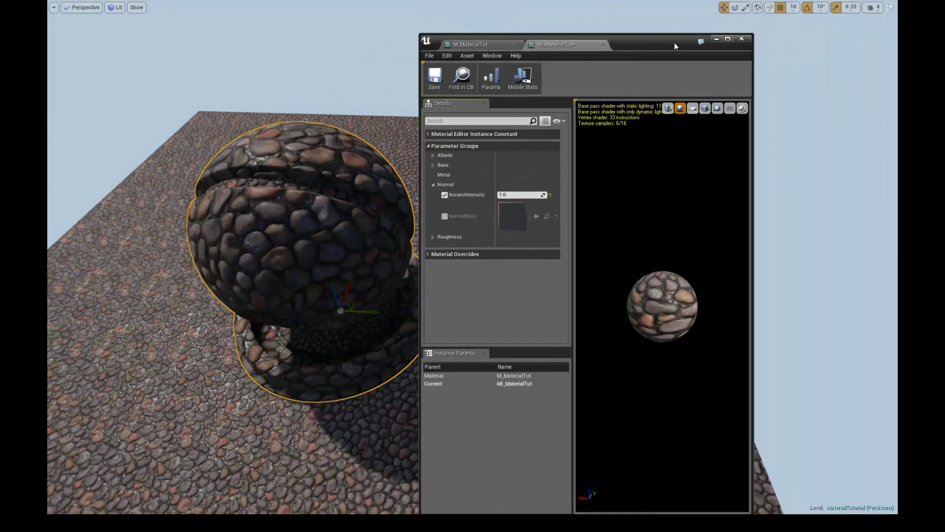
{"action": "left_click", "coordinate": [728, 38]}
{"action": "left_click", "coordinate": [103, 5]}
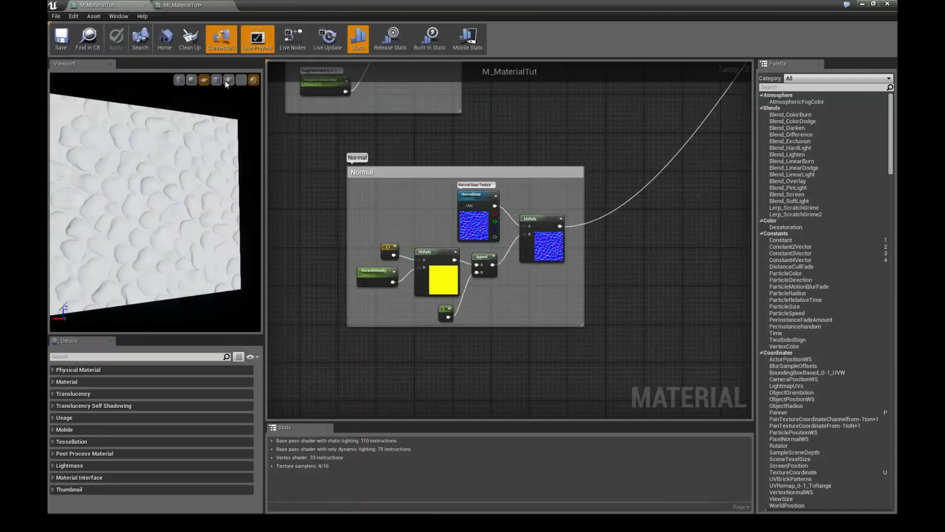
{"action": "left_click_drag", "start_coordinate": [510, 303], "coordinate": [648, 303]}
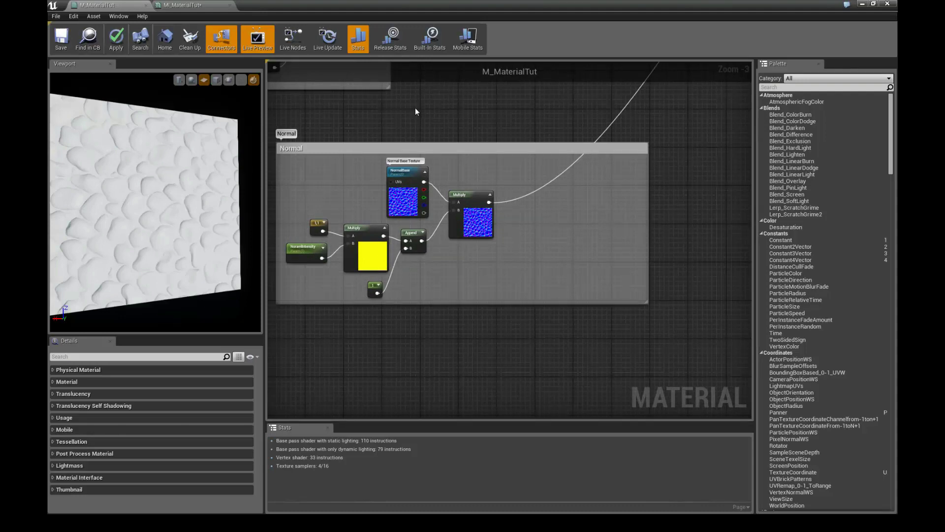
{"action": "scroll", "coordinate": [423, 111], "scroll_direction": "up", "scroll_amount": 1}
{"action": "right_click_drag", "start_coordinate": [479, 127], "coordinate": [441, 205]}
{"action": "right_click_drag", "start_coordinate": [468, 113], "coordinate": [487, 130]}
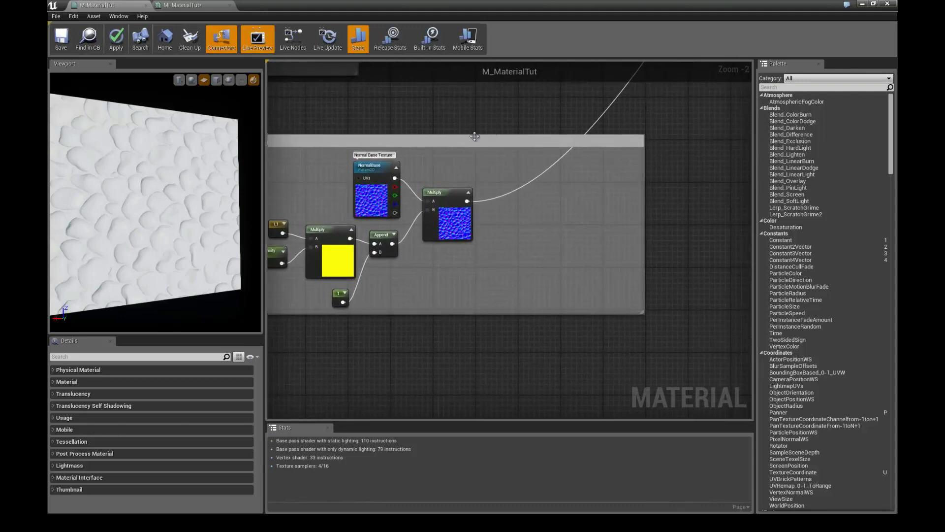
{"action": "right_click_drag", "start_coordinate": [457, 182], "coordinate": [466, 103]}
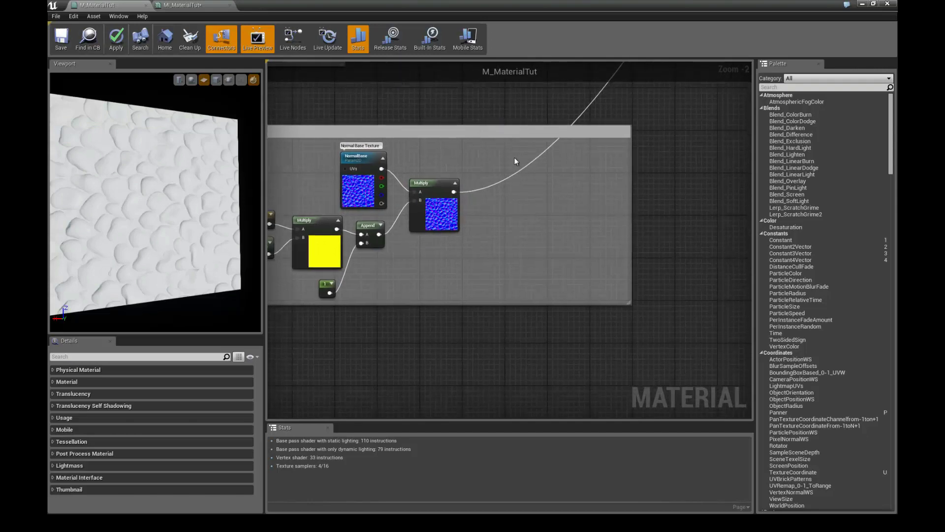
Add a Clamp node to the graph and place it below the Normal comment, under the constant 1 node
{"action": "right_click", "coordinate": [512, 184]}
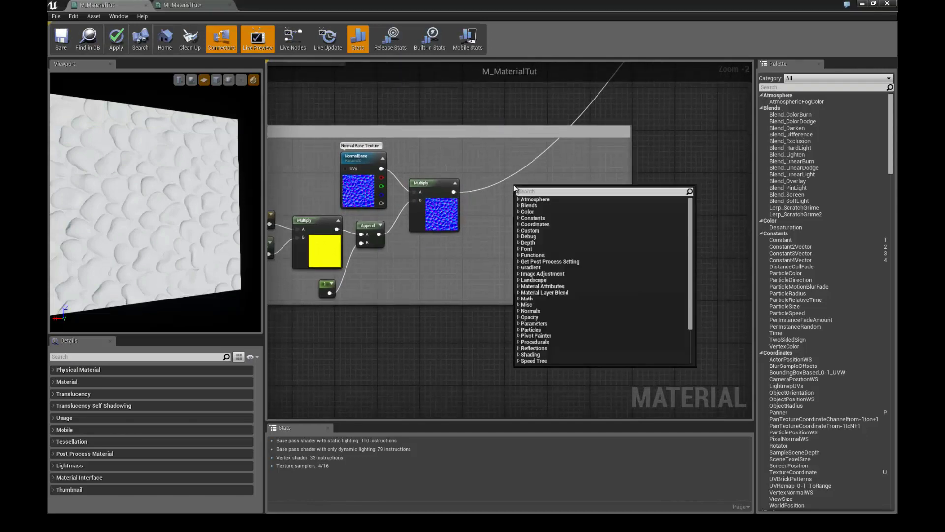
{"action": "type", "text": "clamp"}
{"action": "key", "text": "Return"}
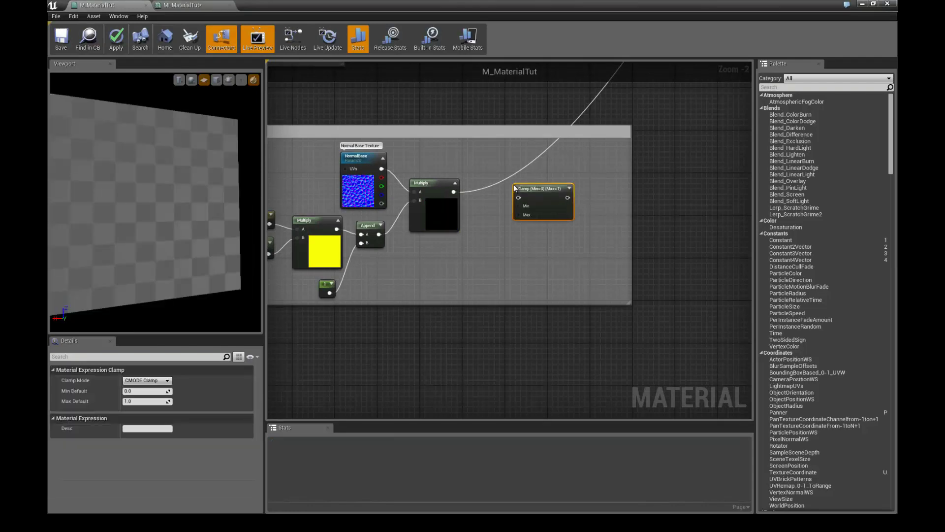
{"action": "left_click_drag", "start_coordinate": [524, 191], "coordinate": [506, 185]}
{"action": "right_click_drag", "start_coordinate": [504, 130], "coordinate": [503, 132]}
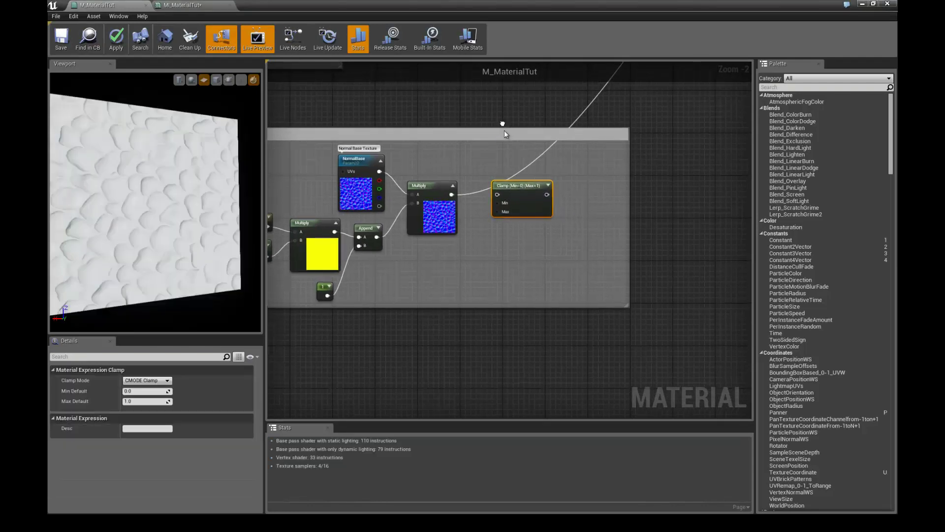
{"action": "scroll", "coordinate": [475, 181], "scroll_direction": "up", "scroll_amount": 1}
{"action": "right_click_drag", "start_coordinate": [462, 209], "coordinate": [539, 203]}
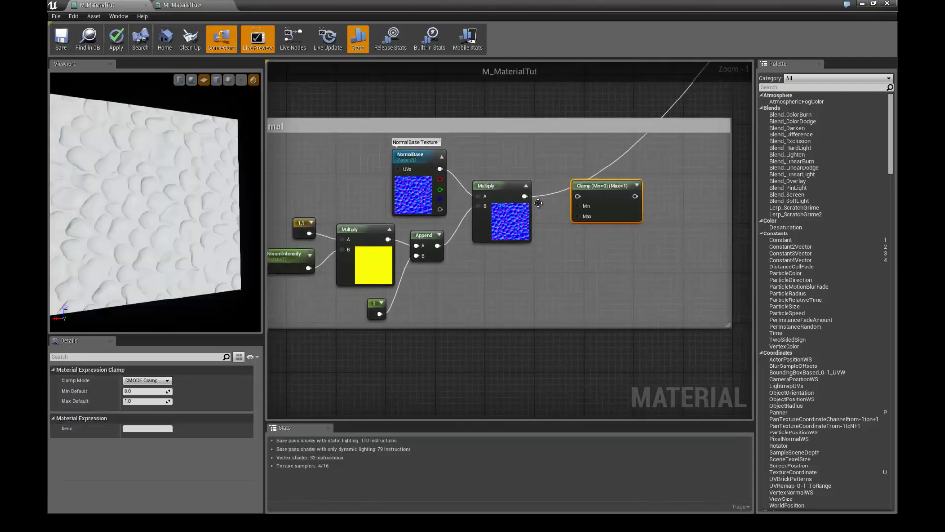
{"action": "right_click_drag", "start_coordinate": [548, 104], "coordinate": [570, 116]}
{"action": "scroll", "coordinate": [467, 129], "scroll_direction": "down", "scroll_amount": 1}
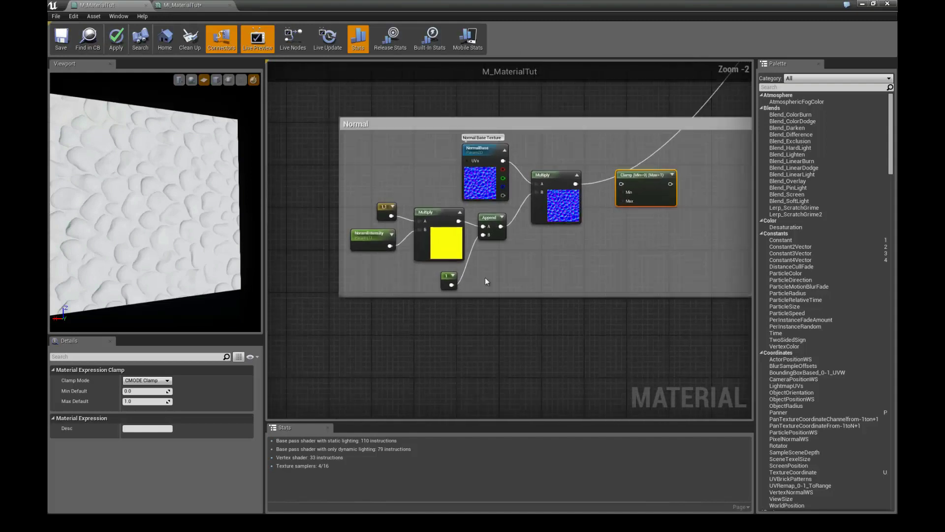
{"action": "right_click_drag", "start_coordinate": [486, 281], "coordinate": [435, 278]}
{"action": "left_click_drag", "start_coordinate": [595, 174], "coordinate": [404, 320]}
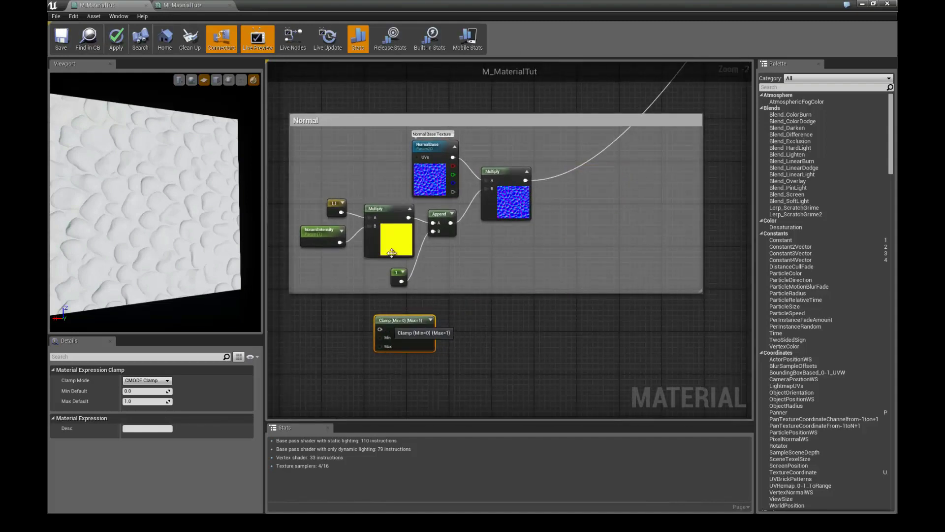
Shift NormalBase, both Multiply nodes, Append and the constant 1 right together inside the Normal comment, leaving the intensity inputs in place
{"action": "left_click_drag", "start_coordinate": [350, 146], "coordinate": [544, 273]}
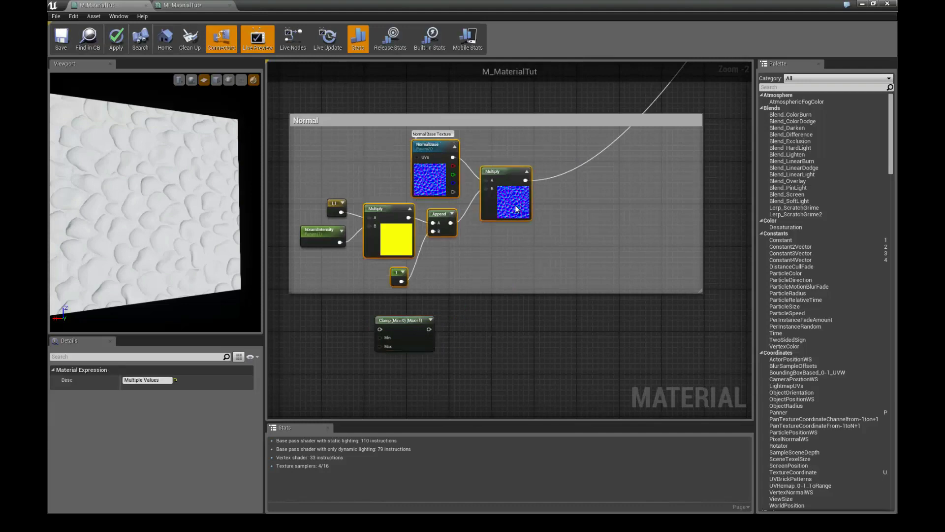
{"action": "left_click_drag", "start_coordinate": [516, 210], "coordinate": [676, 206]}
{"action": "left_click", "coordinate": [579, 335]}
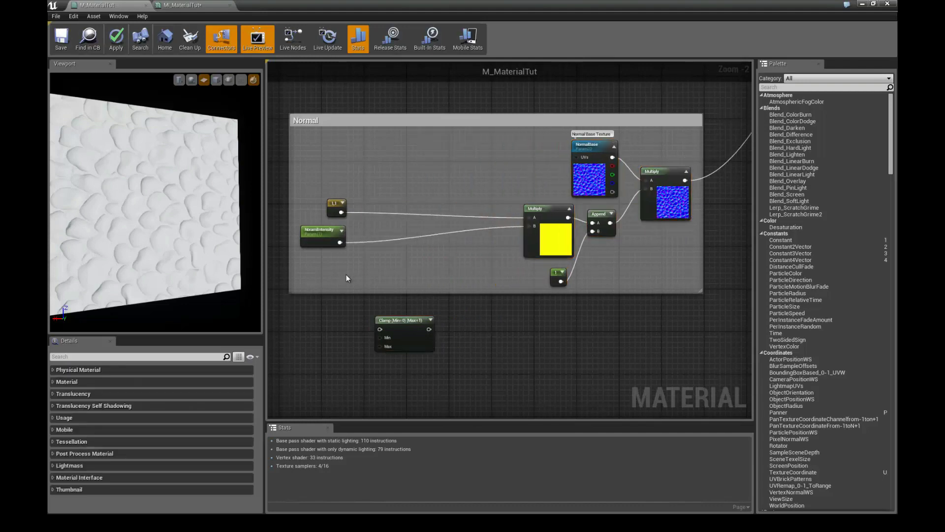
Move NoramlIntensity lower in the Normal comment and place the Clamp node just to its right
{"action": "scroll", "coordinate": [347, 273], "scroll_direction": "up", "scroll_amount": 1}
{"action": "left_click_drag", "start_coordinate": [318, 228], "coordinate": [317, 258]}
{"action": "right_click_drag", "start_coordinate": [341, 330], "coordinate": [358, 322]}
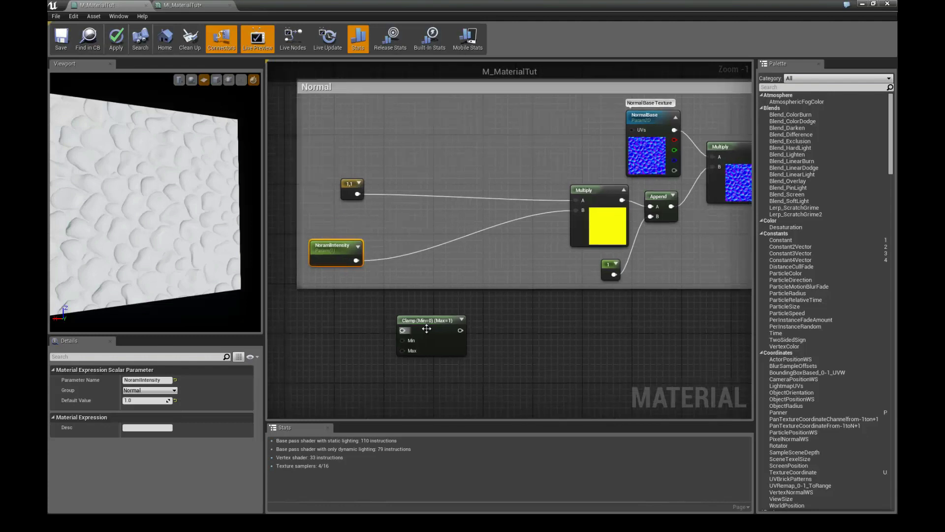
{"action": "left_click_drag", "start_coordinate": [418, 321], "coordinate": [410, 234]}
{"action": "scroll", "coordinate": [381, 294], "scroll_direction": "up", "scroll_amount": 1}
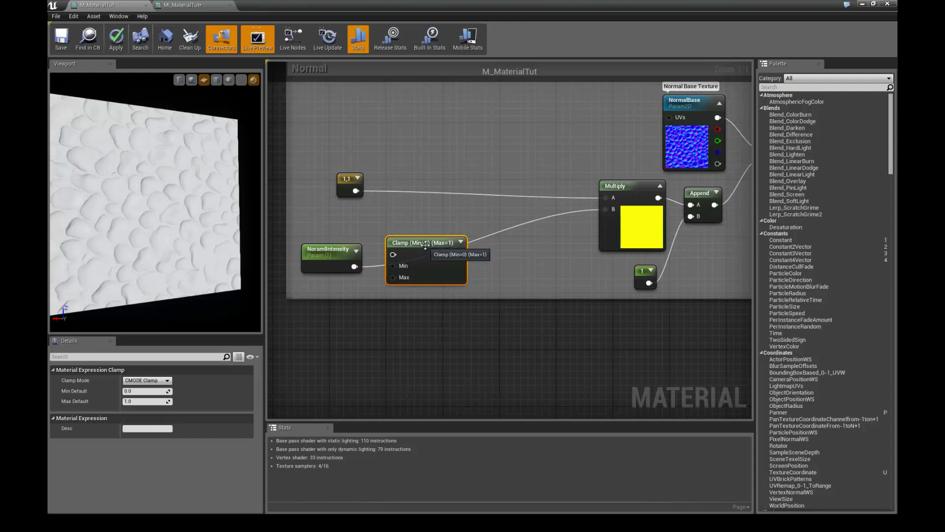
{"action": "left_click_drag", "start_coordinate": [430, 242], "coordinate": [436, 235]}
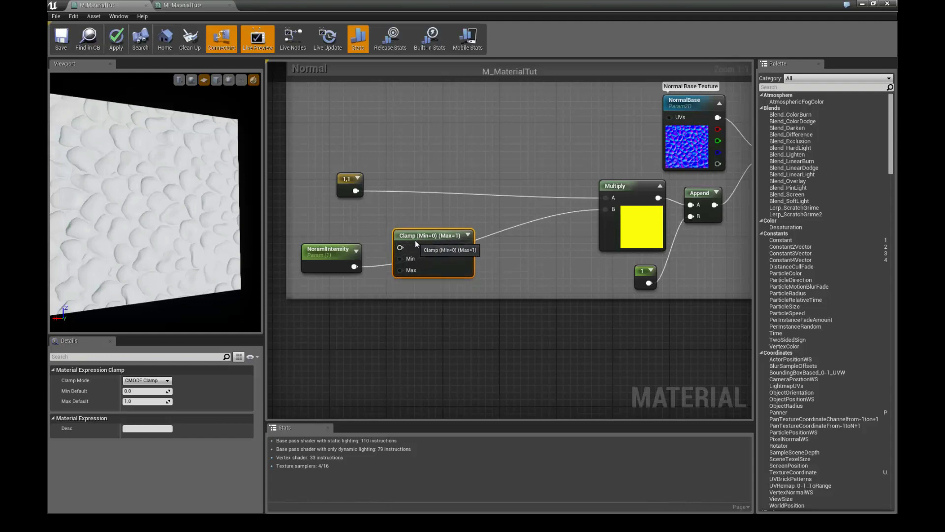
Set the Clamp's Max Default to 1000 and wire it between NoramlIntensity and the first Multiply's B input
{"action": "left_click", "coordinate": [144, 401]}
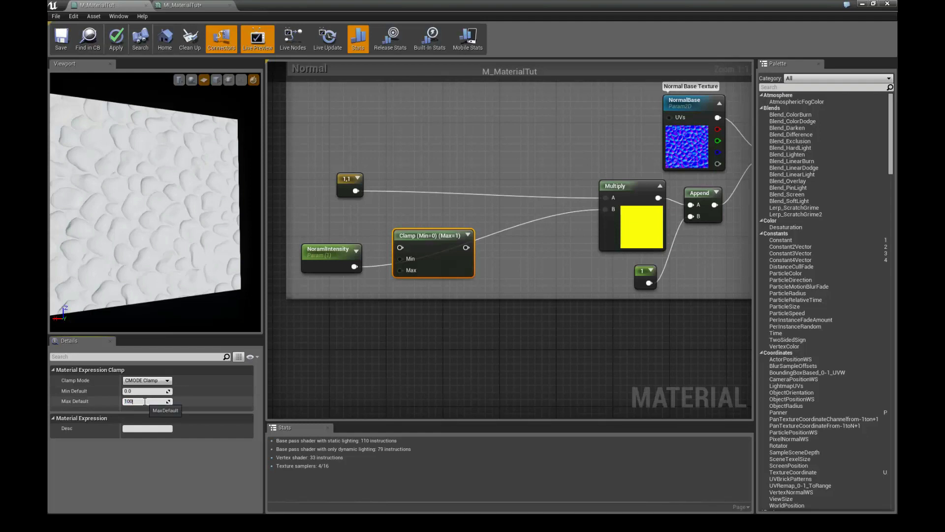
{"action": "key", "text": "Return"}
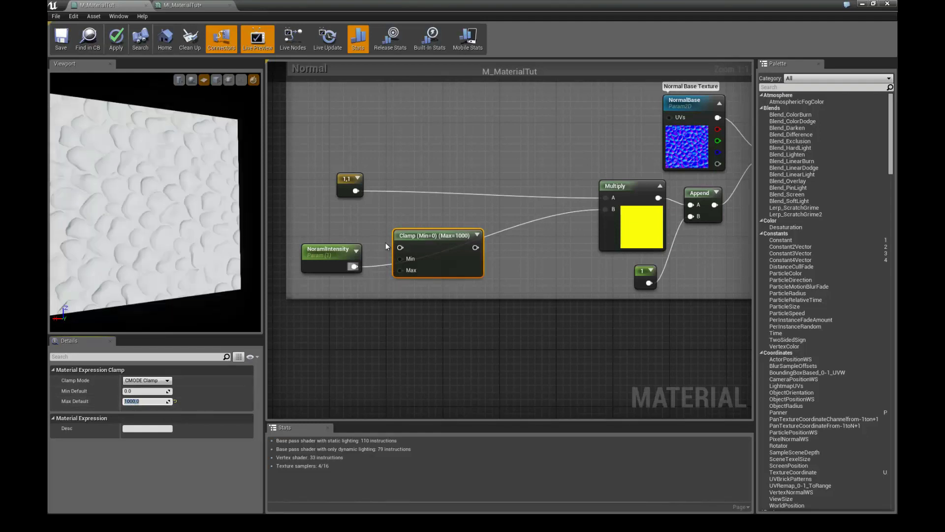
{"action": "left_click_drag", "start_coordinate": [355, 266], "coordinate": [400, 247]}
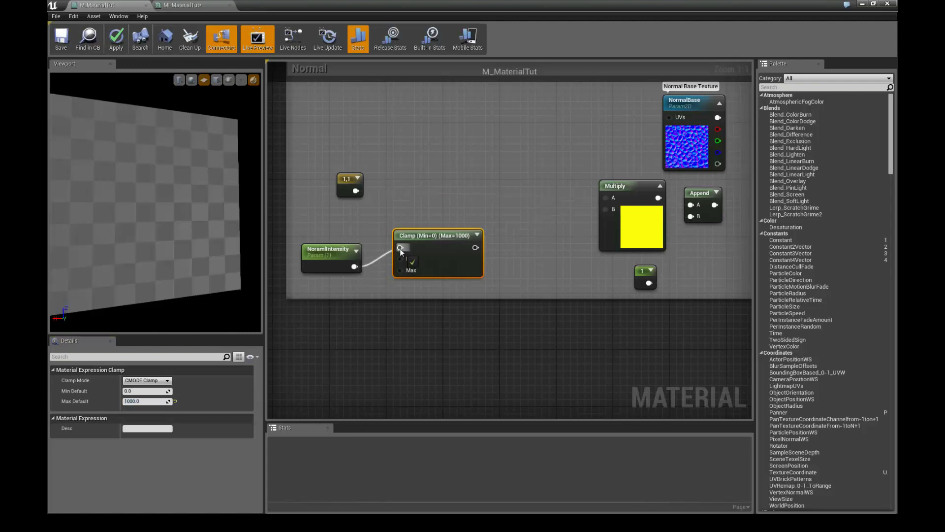
{"action": "left_click_drag", "start_coordinate": [475, 248], "coordinate": [604, 208]}
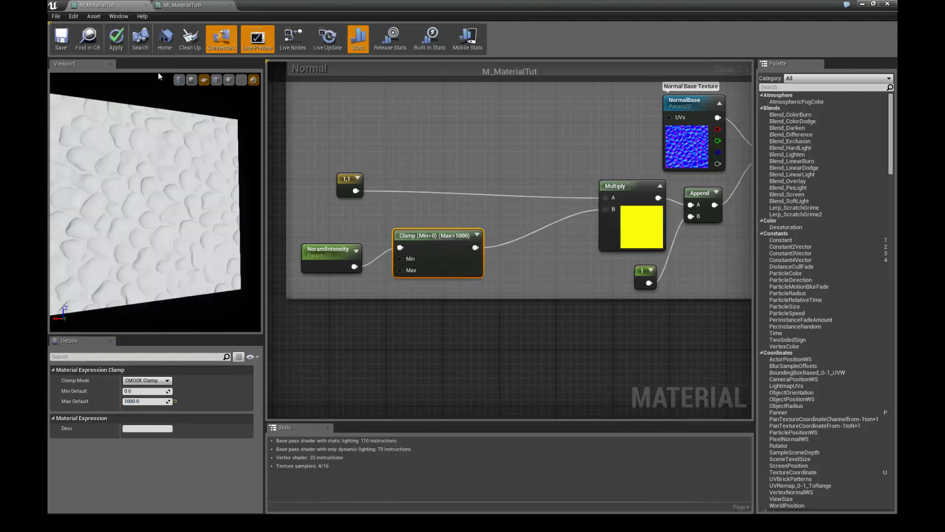
Apply the material changes, switch to MI_MaterialTut, and restore its window beside the level view
{"action": "left_click", "coordinate": [116, 38]}
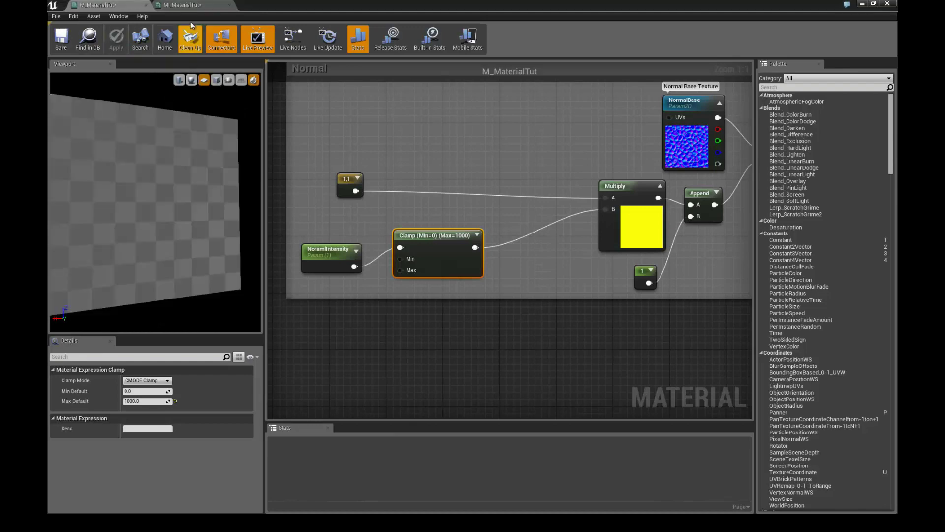
{"action": "left_click", "coordinate": [182, 5]}
{"action": "double_click", "coordinate": [415, 6]}
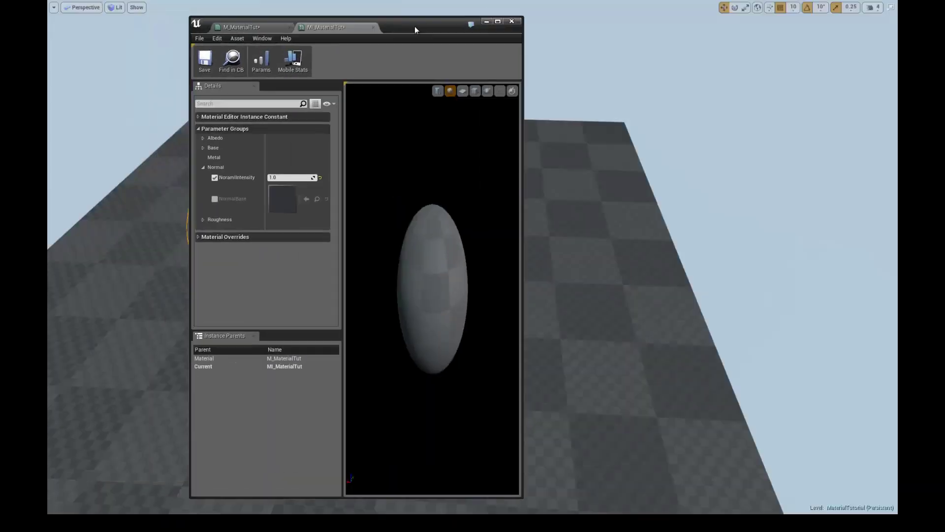
{"action": "left_click_drag", "start_coordinate": [414, 30], "coordinate": [748, 30]}
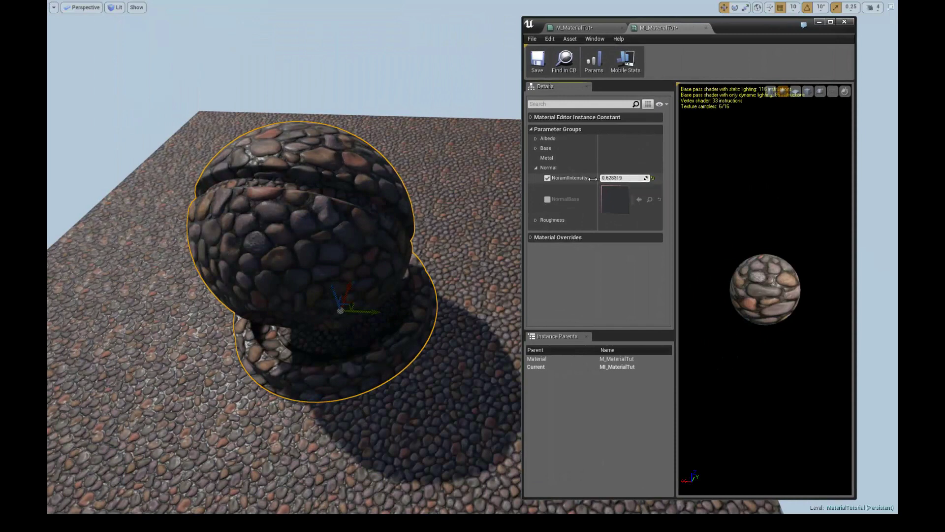
Test the clamp's lower limit by reducing NoramlIntensity below zero to about -1.17 while examining the mesh
{"action": "left_click_drag", "start_coordinate": [579, 178], "coordinate": [507, 176]}
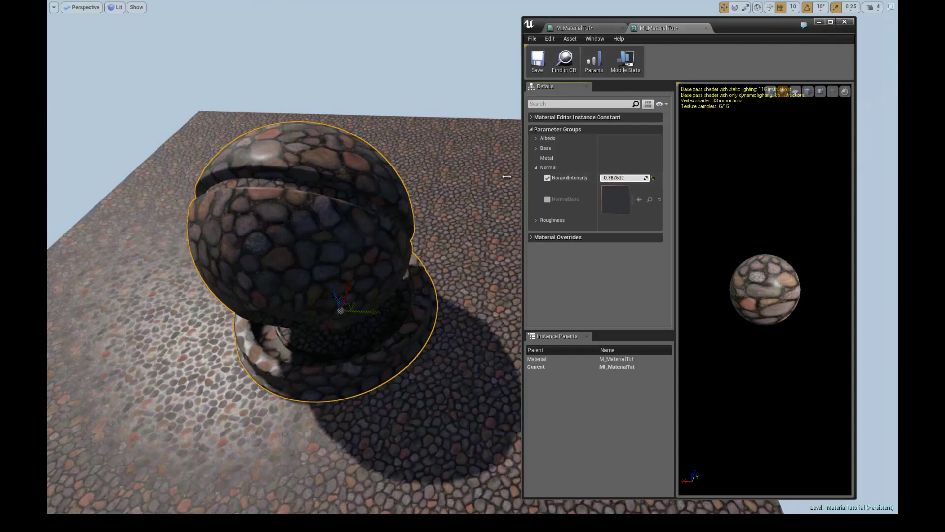
{"action": "left_click_drag", "start_coordinate": [411, 236], "coordinate": [325, 232], "text": "alt"}
{"action": "left_click_drag", "start_coordinate": [559, 184], "coordinate": [552, 185]}
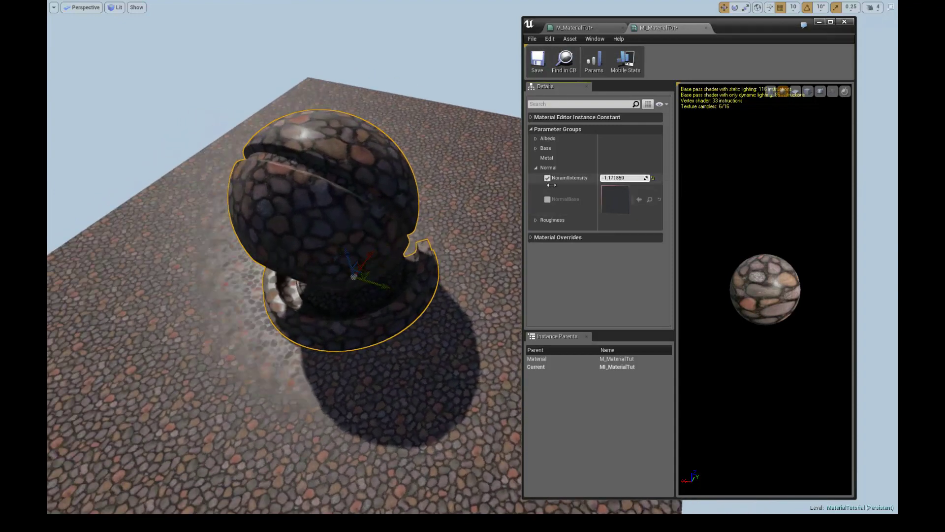
Lower NoramlIntensity to about -15.49, reset it to its 1.0 default, and return to the maximised M_MaterialTut graph
{"action": "left_click_drag", "start_coordinate": [639, 177], "coordinate": [639, 177]}
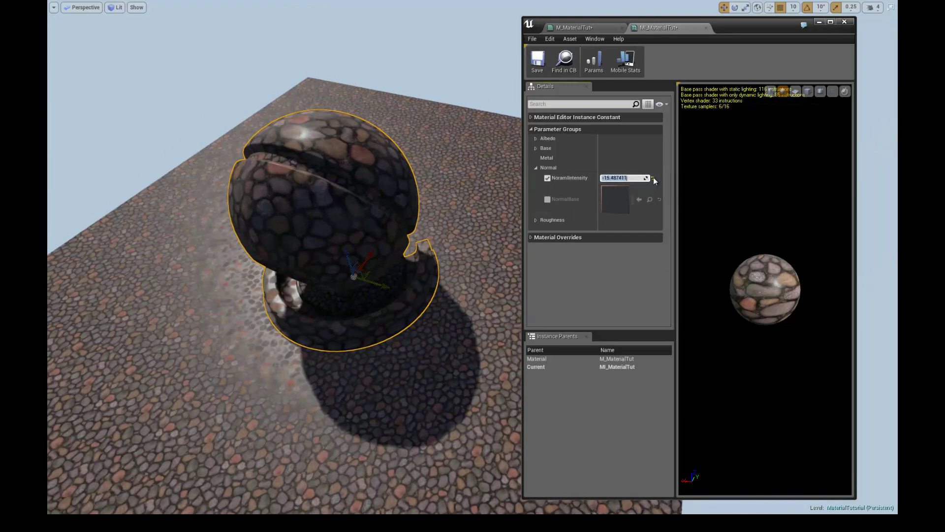
{"action": "left_click", "coordinate": [653, 178]}
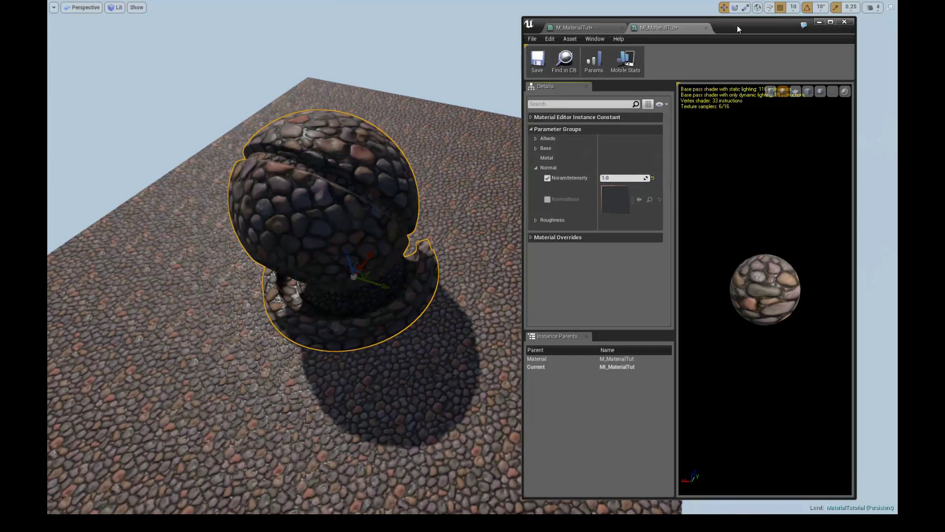
{"action": "left_click", "coordinate": [832, 22]}
{"action": "left_click", "coordinate": [99, 5]}
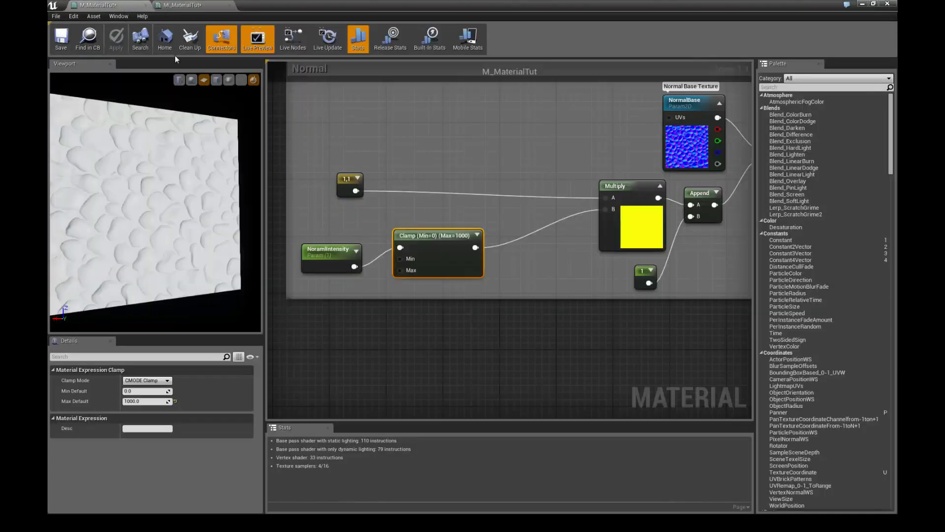
Give the NoramlIntensity parameter the description "Normal Intensity (0 to 1000)"
{"action": "left_click", "coordinate": [343, 243]}
{"action": "left_click", "coordinate": [155, 428]}
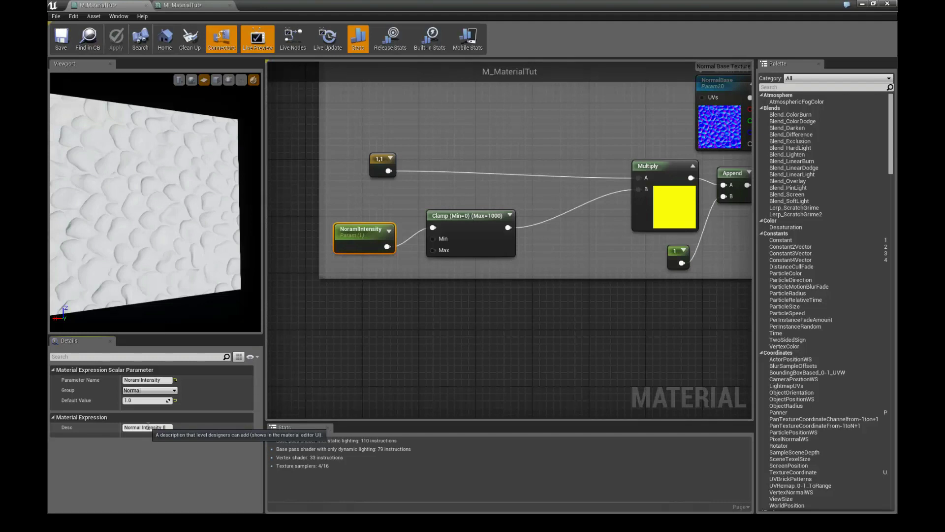
{"action": "type", "text": "o 1000)"}
{"action": "key", "text": "Return"}
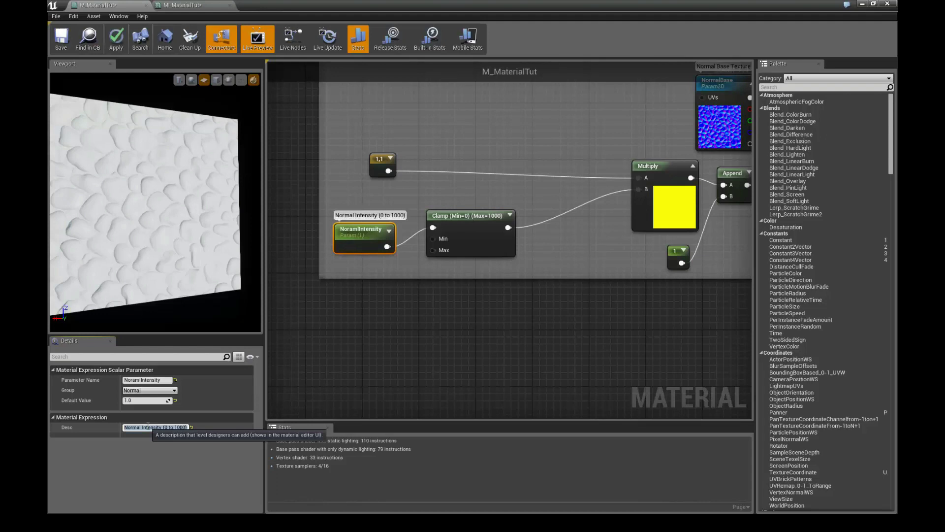
{"action": "left_click", "coordinate": [403, 274]}
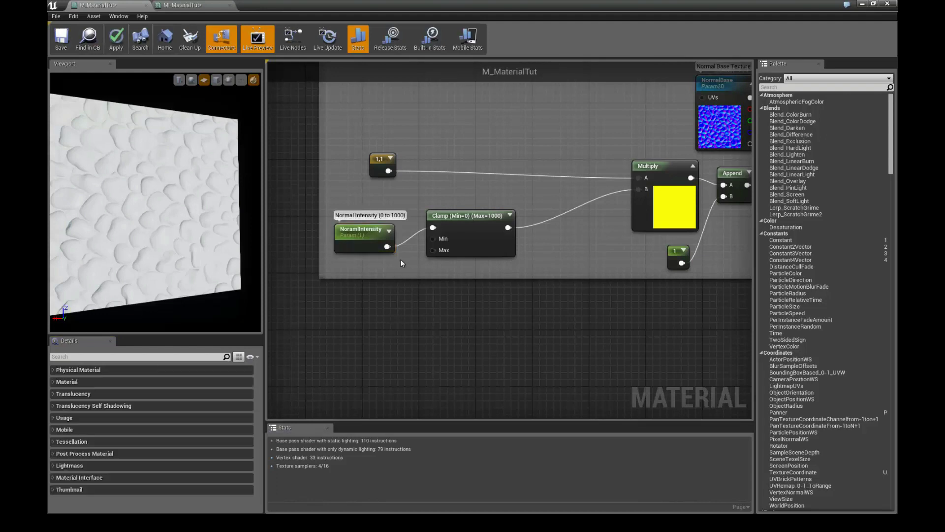
{"action": "left_click", "coordinate": [441, 249]}
{"action": "right_click_drag", "start_coordinate": [542, 231], "coordinate": [500, 242]}
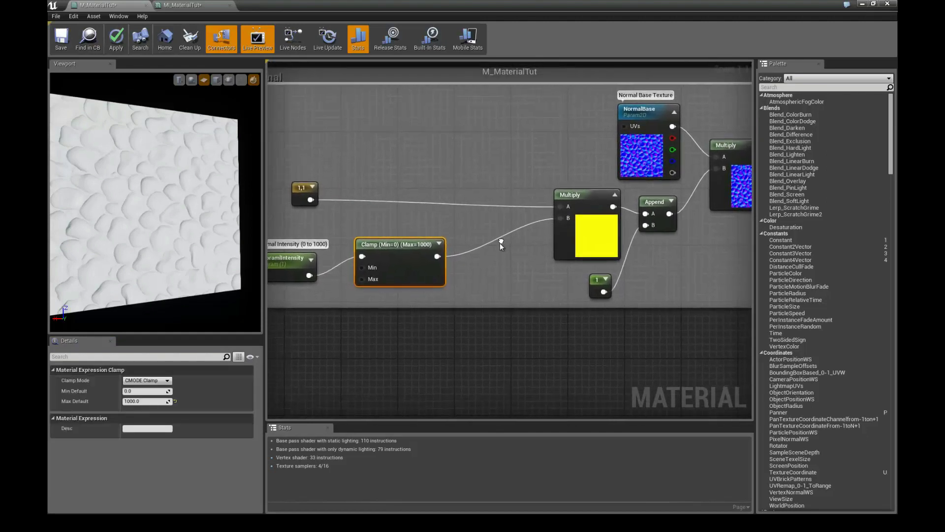
{"action": "left_click", "coordinate": [436, 168]}
{"action": "left_click_drag", "start_coordinate": [439, 178], "coordinate": [446, 141]}
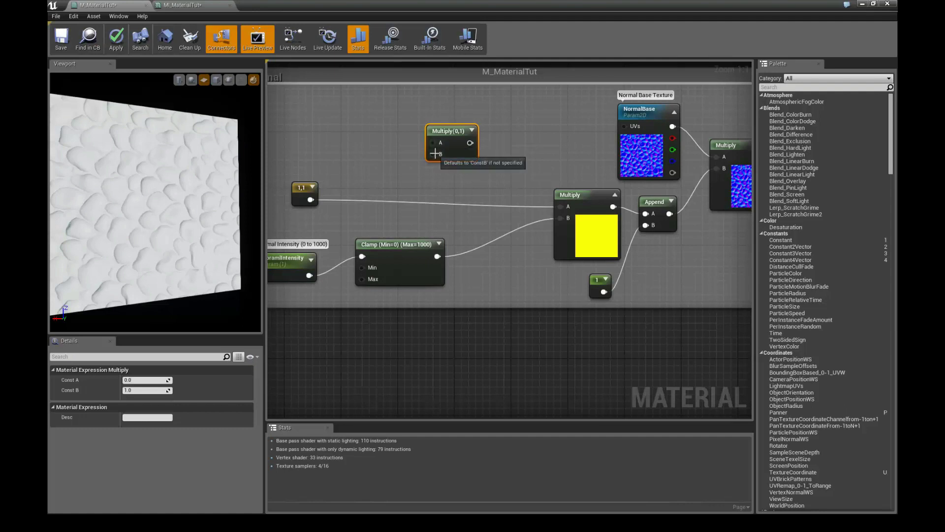
{"action": "right_click_drag", "start_coordinate": [407, 146], "coordinate": [412, 152]}
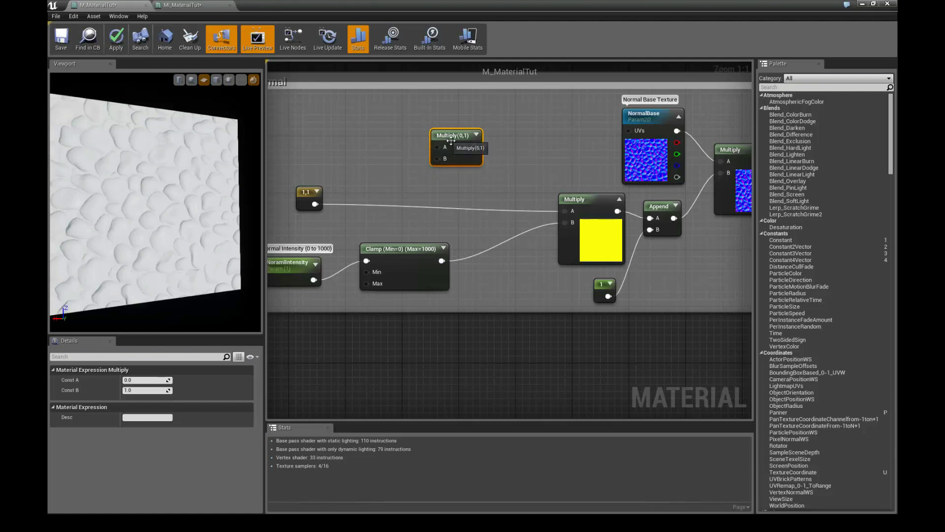
{"action": "right_click_drag", "start_coordinate": [437, 147], "coordinate": [414, 150]}
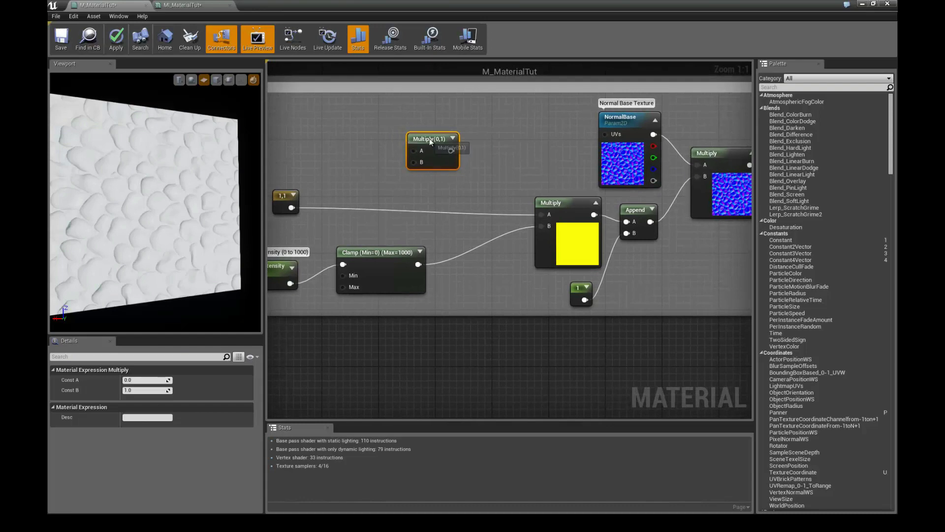
{"action": "left_click_drag", "start_coordinate": [416, 153], "coordinate": [396, 153]}
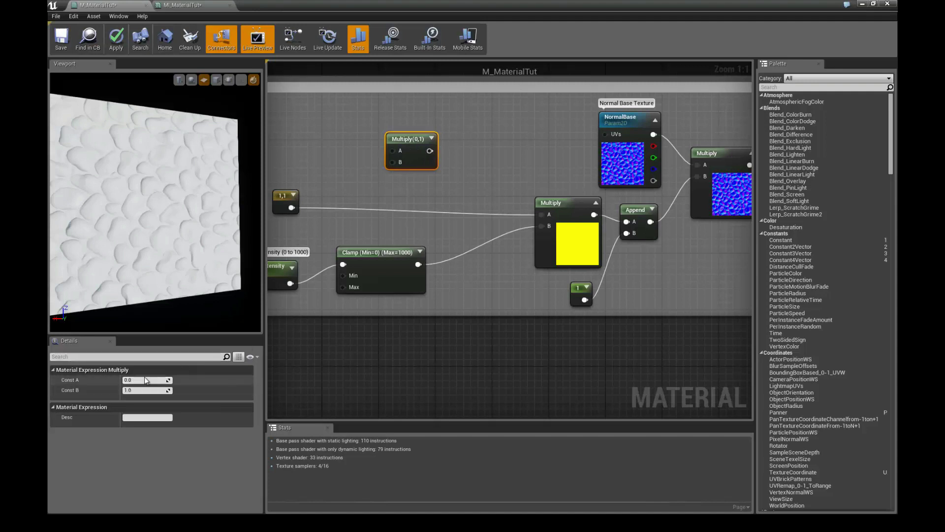
{"action": "left_click_drag", "start_coordinate": [415, 135], "coordinate": [422, 134]}
{"action": "key", "text": "Delete"}
Raise NoramlIntensity until it lines up with the Clamp's input, and shift the Clamp slightly away from it
{"action": "right_click_drag", "start_coordinate": [346, 236], "coordinate": [404, 211]}
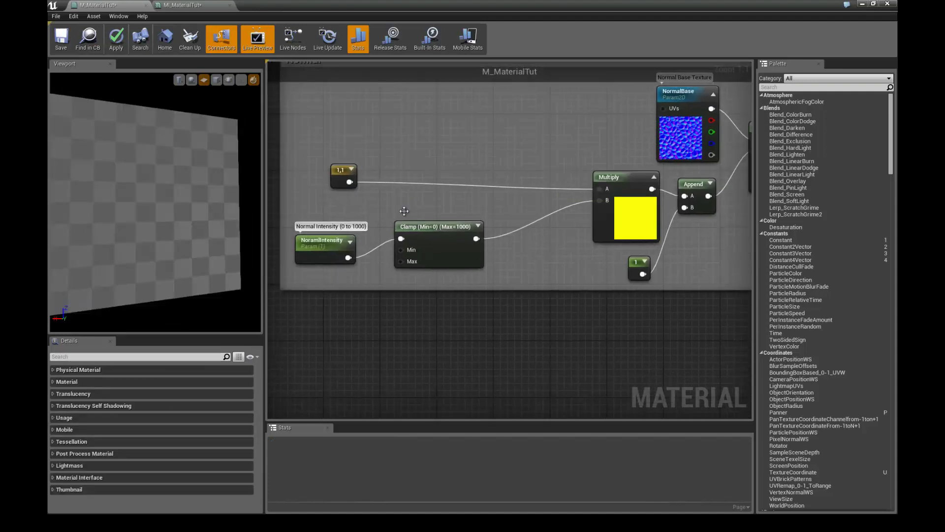
{"action": "left_click", "coordinate": [404, 256]}
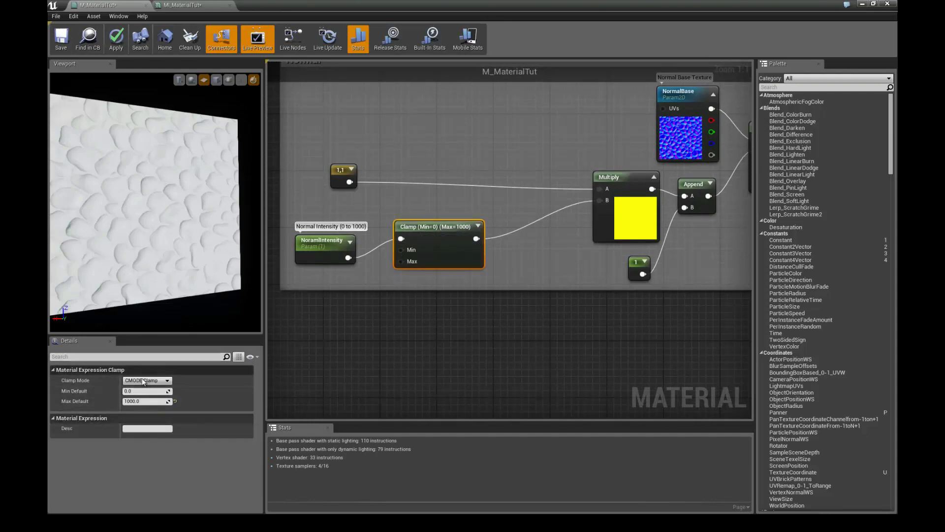
{"action": "right_click_drag", "start_coordinate": [378, 282], "coordinate": [387, 277]}
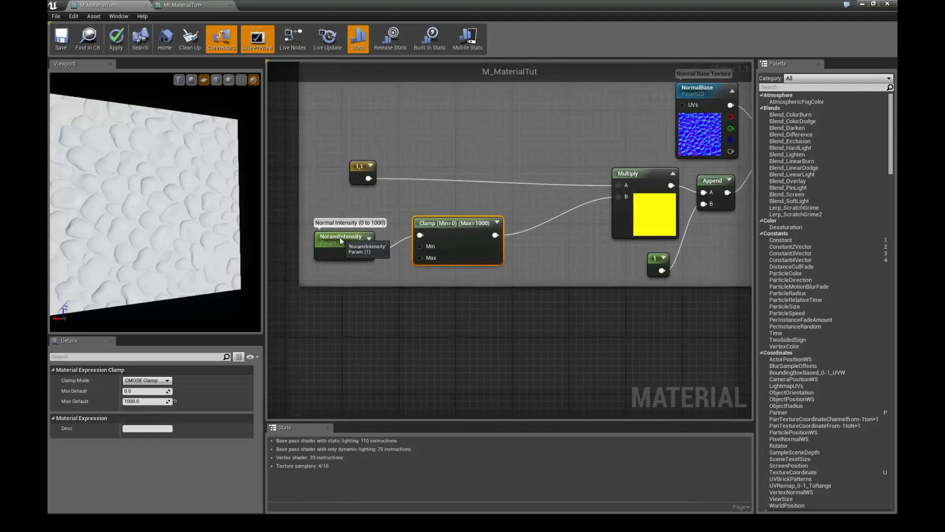
{"action": "left_click_drag", "start_coordinate": [340, 237], "coordinate": [340, 217]}
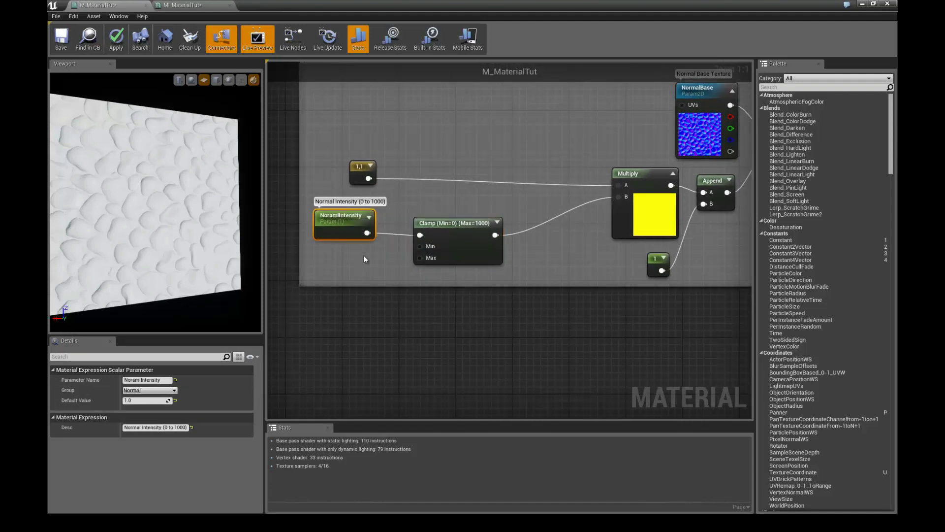
{"action": "right_click_drag", "start_coordinate": [365, 255], "coordinate": [367, 268]}
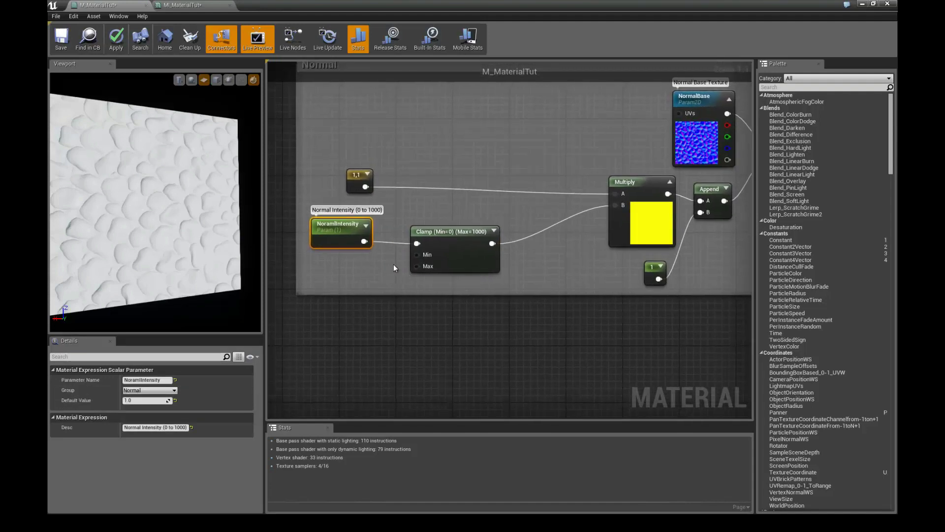
{"action": "left_click_drag", "start_coordinate": [428, 256], "coordinate": [435, 256]}
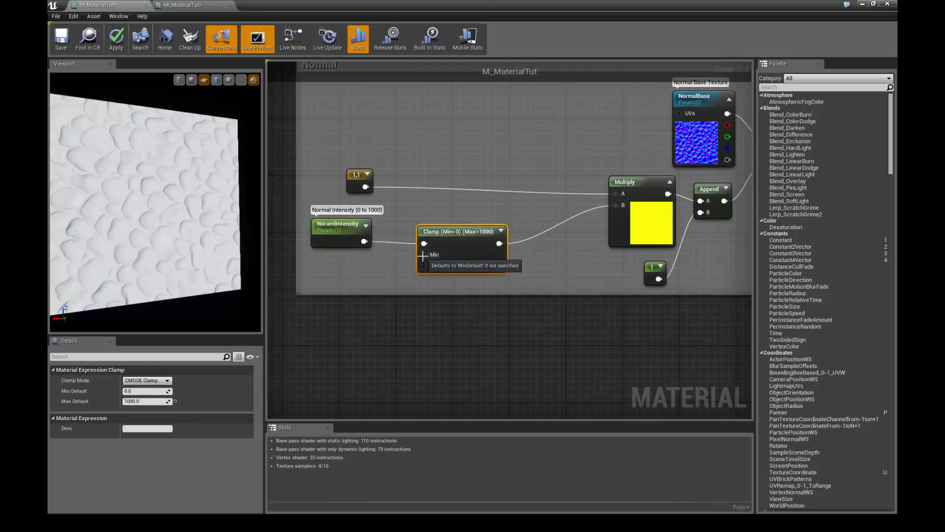
{"action": "right_click_drag", "start_coordinate": [400, 248], "coordinate": [413, 247]}
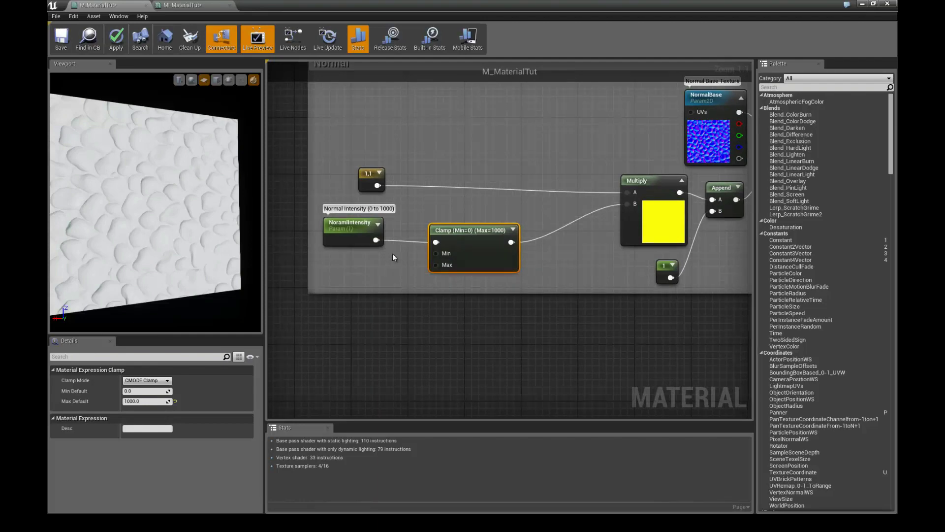
{"action": "right_click_drag", "start_coordinate": [376, 260], "coordinate": [360, 258]}
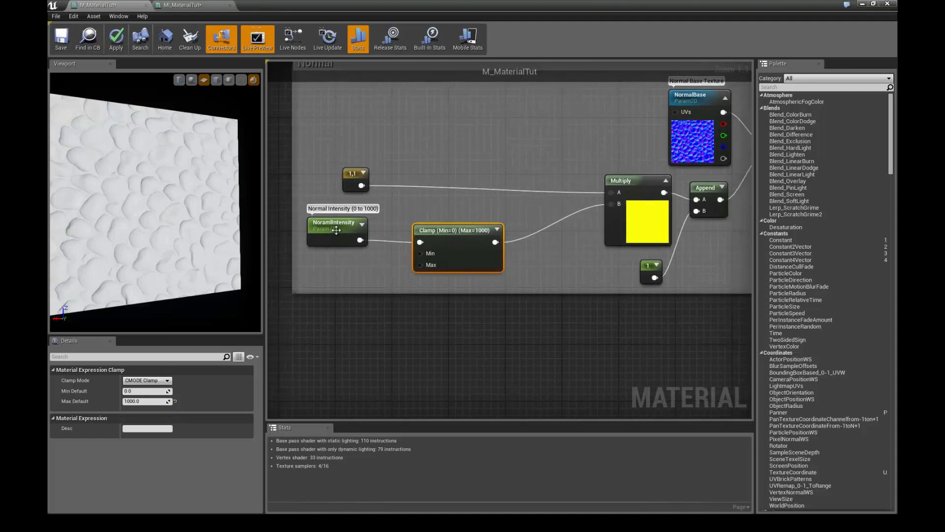
{"action": "left_click", "coordinate": [345, 226]}
{"action": "left_click_drag", "start_coordinate": [346, 225], "coordinate": [343, 232]}
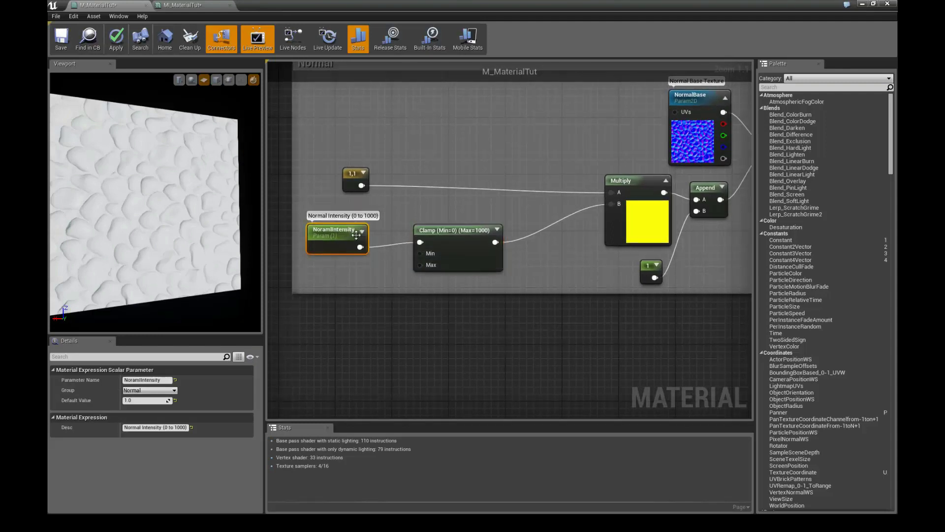
{"action": "left_click_drag", "start_coordinate": [356, 235], "coordinate": [355, 228]}
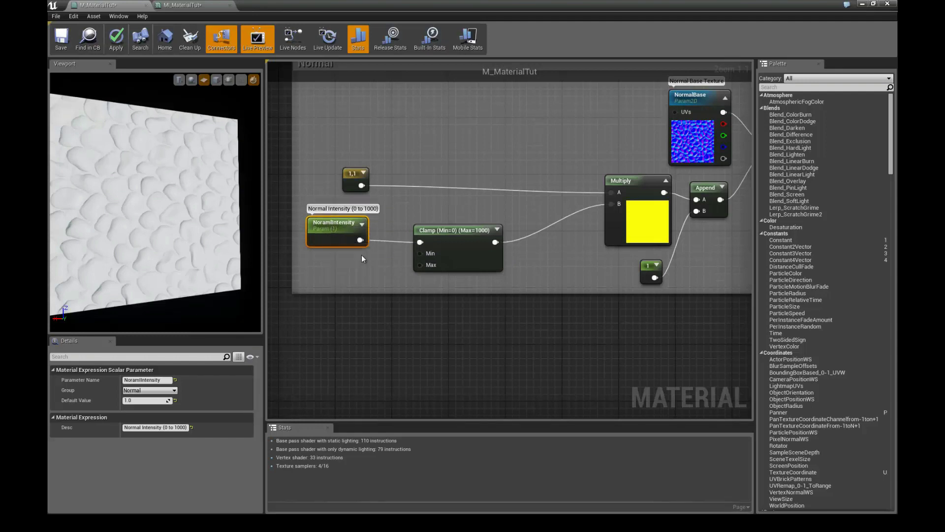
{"action": "right_click_drag", "start_coordinate": [379, 252], "coordinate": [368, 251]}
Move the 1,1 constant, NoramlIntensity and the Clamp closer to the first Multiply, placing the constant directly above the Clamp
{"action": "scroll", "coordinate": [368, 247], "scroll_direction": "down", "scroll_amount": 1}
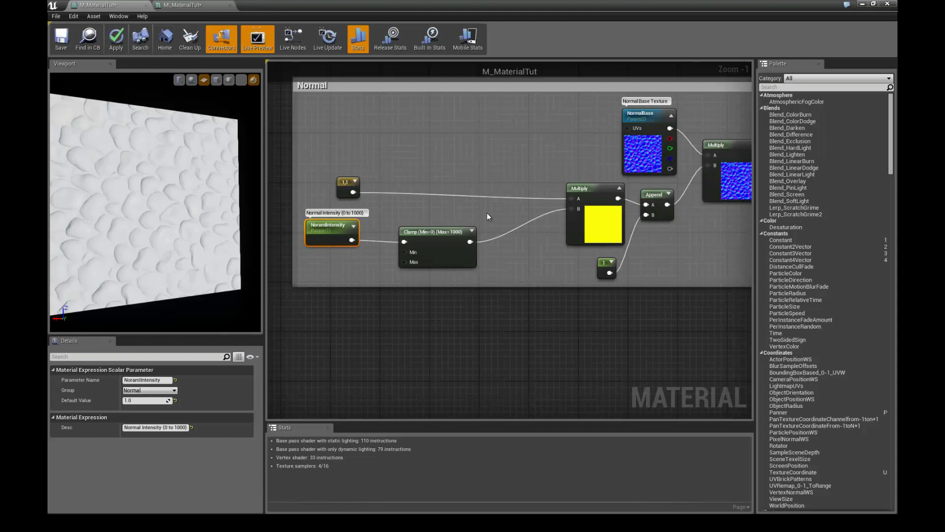
{"action": "scroll", "coordinate": [490, 211], "scroll_direction": "down", "scroll_amount": 3}
{"action": "scroll", "coordinate": [490, 208], "scroll_direction": "up", "scroll_amount": 2}
{"action": "left_click", "coordinate": [364, 190], "text": "ctrl"}
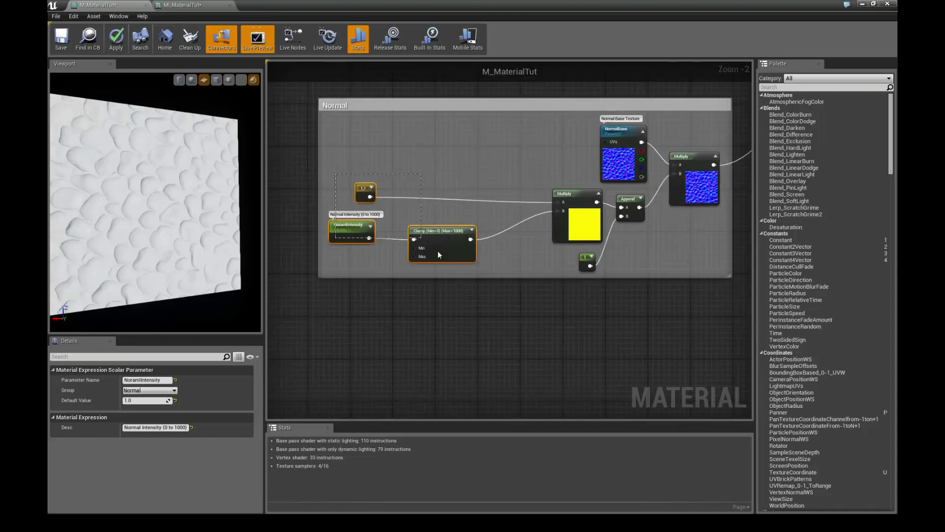
{"action": "left_click", "coordinate": [439, 230], "text": "ctrl"}
{"action": "left_click_drag", "start_coordinate": [439, 230], "coordinate": [504, 208]}
{"action": "left_click", "coordinate": [438, 174]}
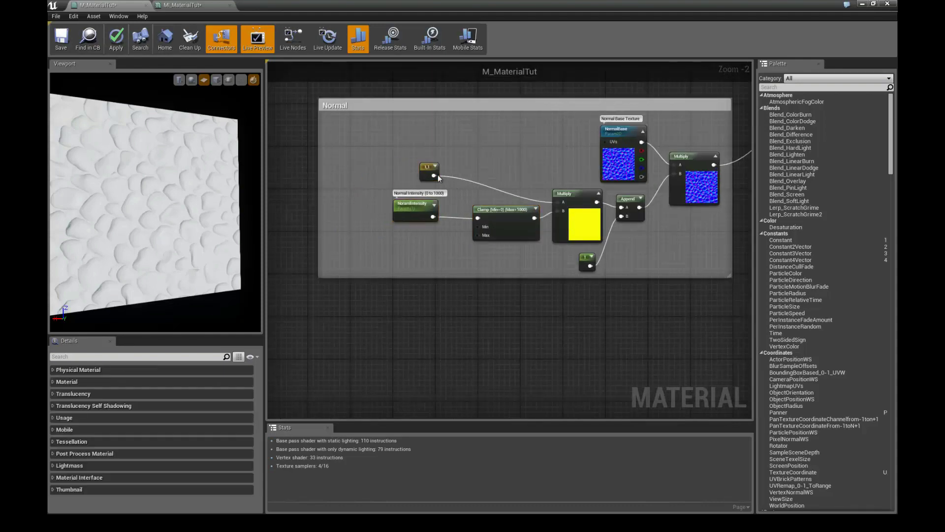
{"action": "left_click_drag", "start_coordinate": [438, 174], "coordinate": [497, 173]}
Shift all nodes in the Normal comment to its left edge and narrow the comment box to fit them
{"action": "scroll", "coordinate": [480, 171], "scroll_direction": "down", "scroll_amount": 2}
{"action": "left_click_drag", "start_coordinate": [409, 150], "coordinate": [617, 235]}
{"action": "left_click_drag", "start_coordinate": [621, 170], "coordinate": [572, 170]}
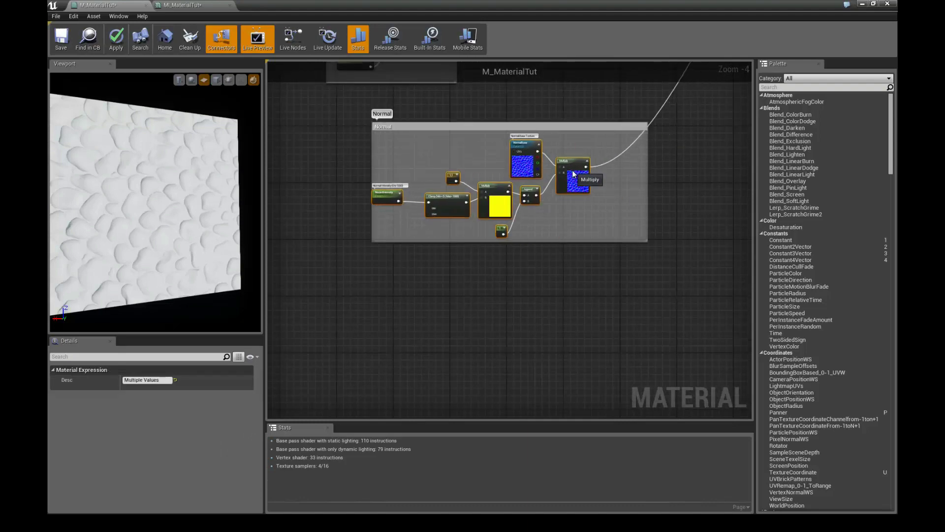
{"action": "left_click", "coordinate": [654, 269]}
{"action": "left_click_drag", "start_coordinate": [648, 242], "coordinate": [597, 241]}
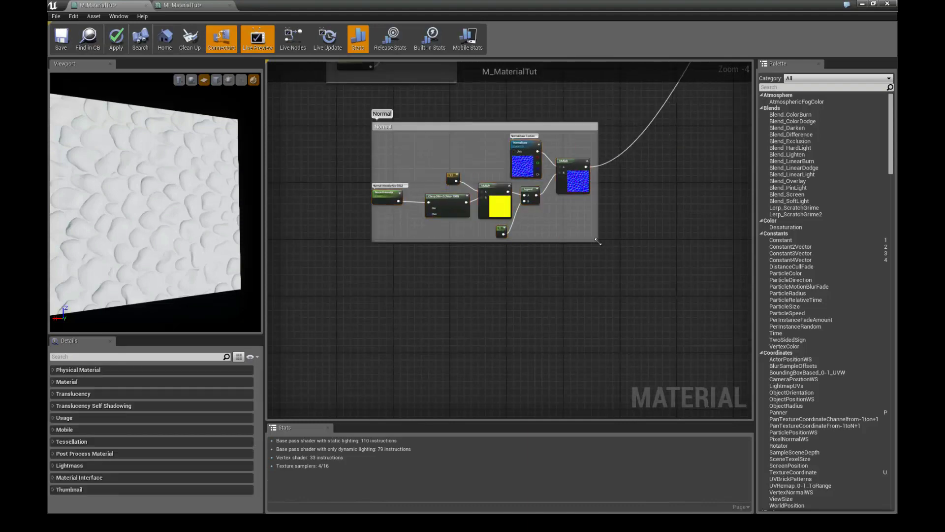
{"action": "right_click_drag", "start_coordinate": [597, 241], "coordinate": [580, 233]}
Apply the material changes, exit the level's immersive view, and save all modified assets and the level
{"action": "double_click", "coordinate": [271, 5]}
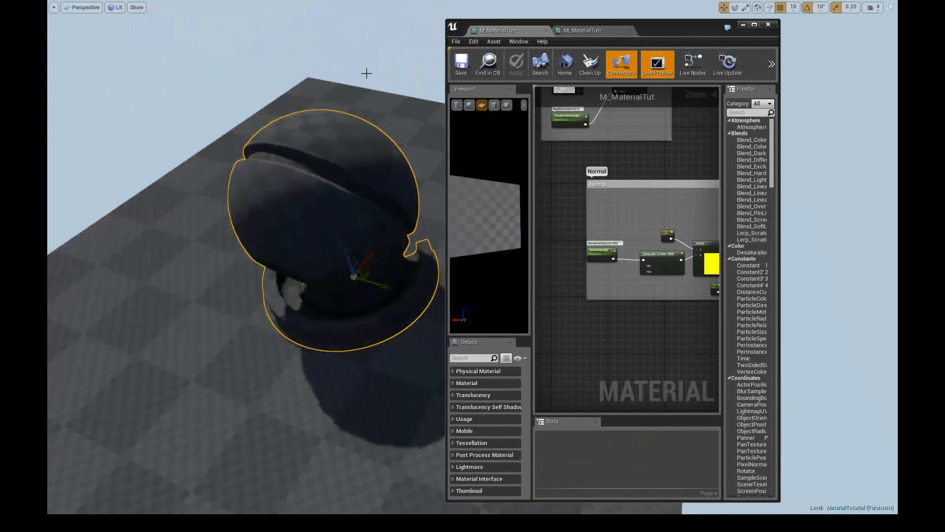
{"action": "key", "text": "F11"}
{"action": "left_click", "coordinate": [57, 18]}
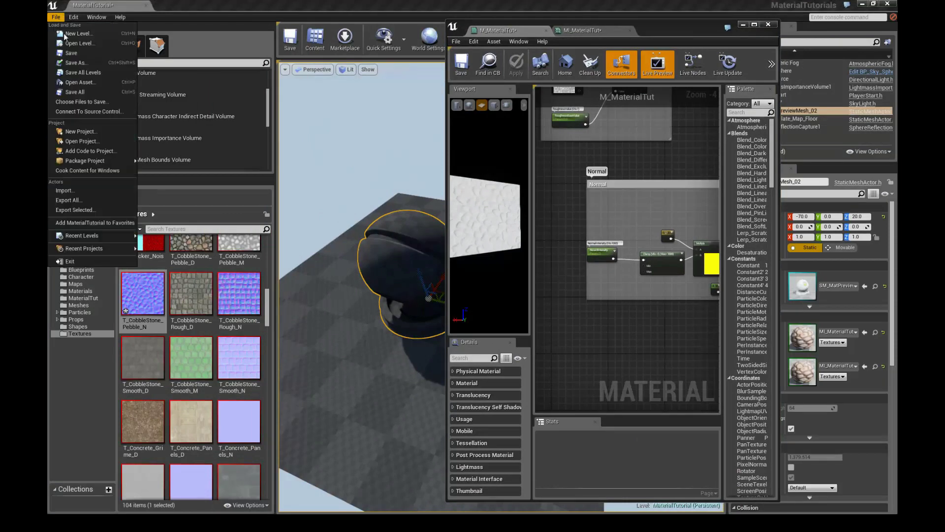
{"action": "left_click", "coordinate": [81, 94]}
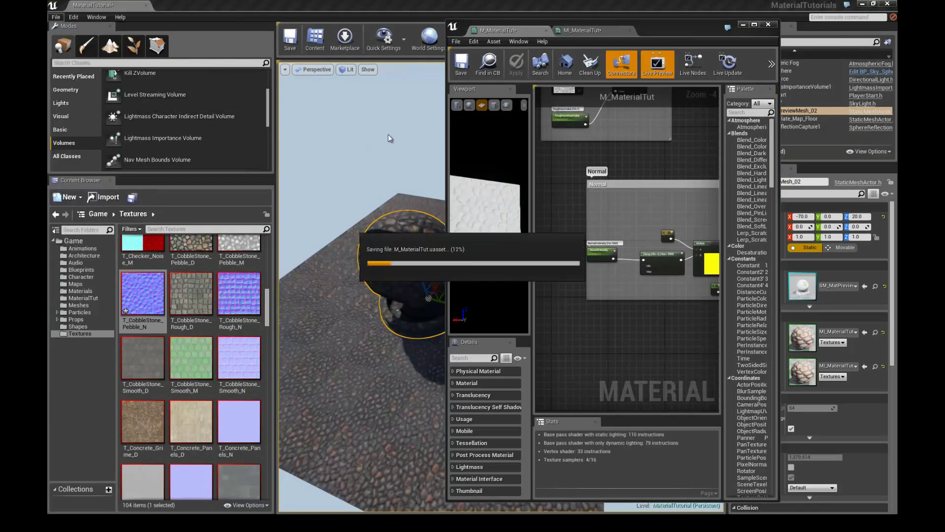
{"action": "scroll", "coordinate": [382, 139], "scroll_direction": "up", "scroll_amount": 3}
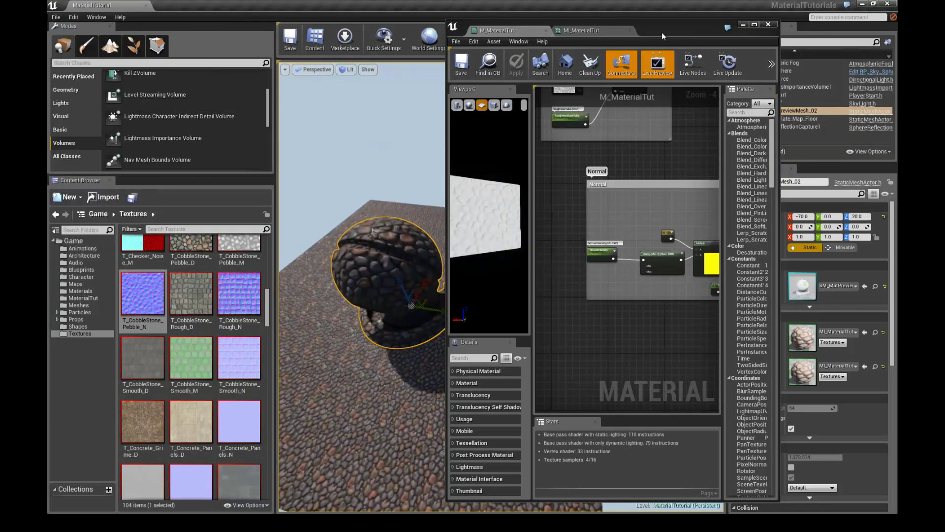
Maximise the M_MaterialTut window and move the Normal comment group left beneath the Roughness group
{"action": "left_click", "coordinate": [753, 24]}
{"action": "scroll", "coordinate": [574, 164], "scroll_direction": "down", "scroll_amount": 3}
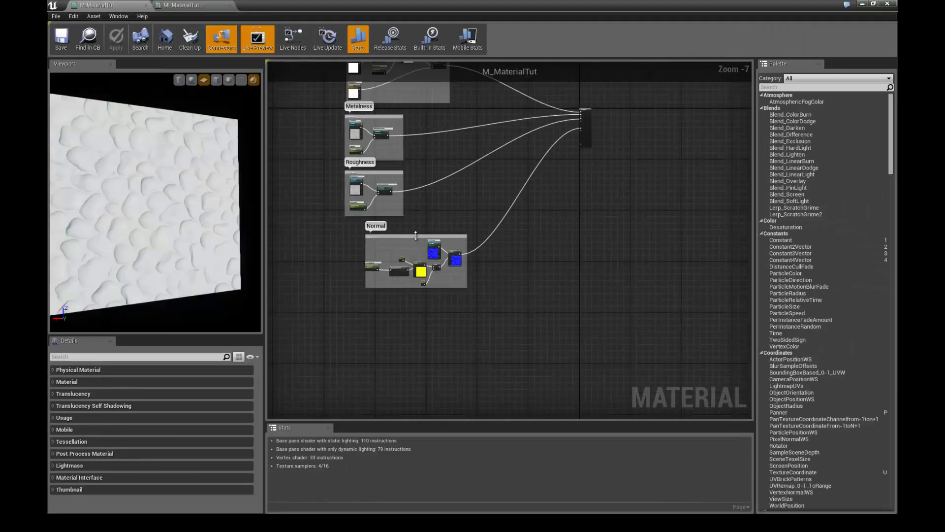
{"action": "scroll", "coordinate": [414, 244], "scroll_direction": "up", "scroll_amount": 2}
{"action": "left_click_drag", "start_coordinate": [409, 241], "coordinate": [377, 235]}
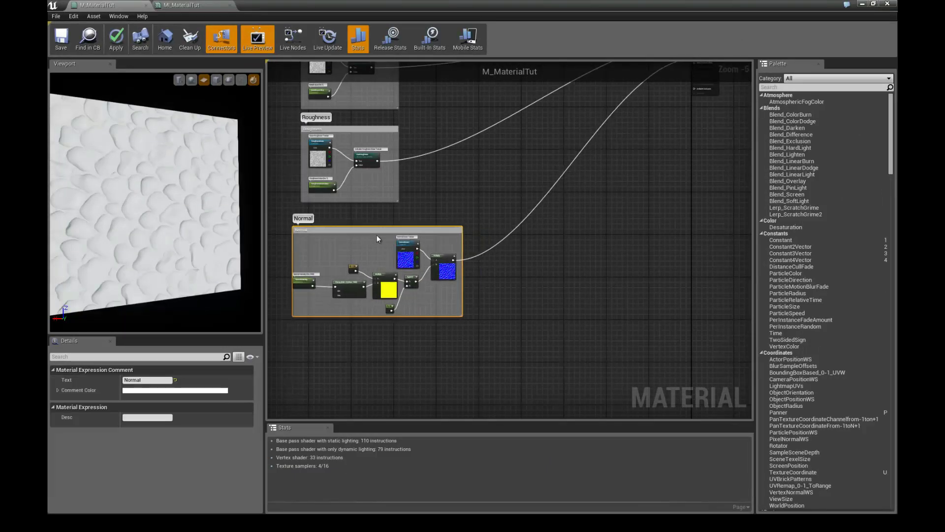
{"action": "scroll", "coordinate": [409, 214], "scroll_direction": "down", "scroll_amount": 4}
{"action": "scroll", "coordinate": [469, 205], "scroll_direction": "up", "scroll_amount": 3}
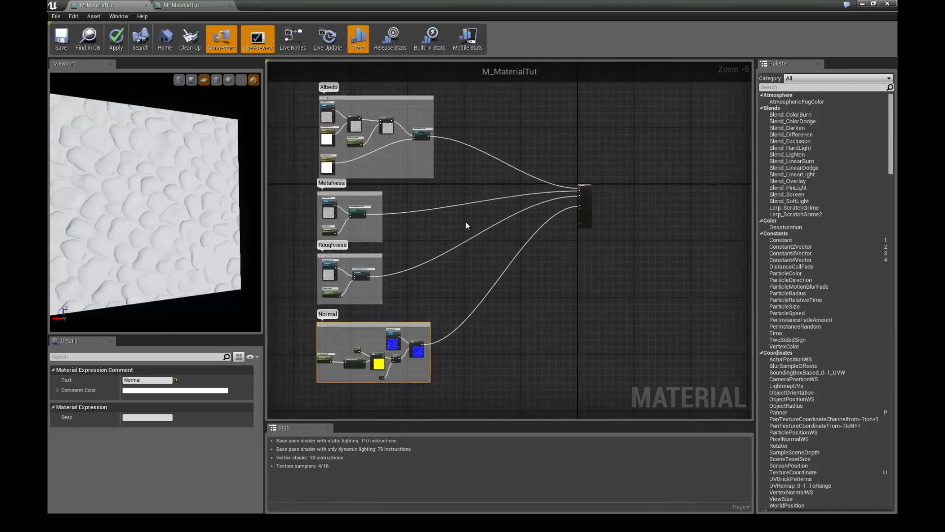
{"action": "scroll", "coordinate": [494, 224], "scroll_direction": "up", "scroll_amount": 2}
{"action": "scroll", "coordinate": [507, 255], "scroll_direction": "down", "scroll_amount": 2}
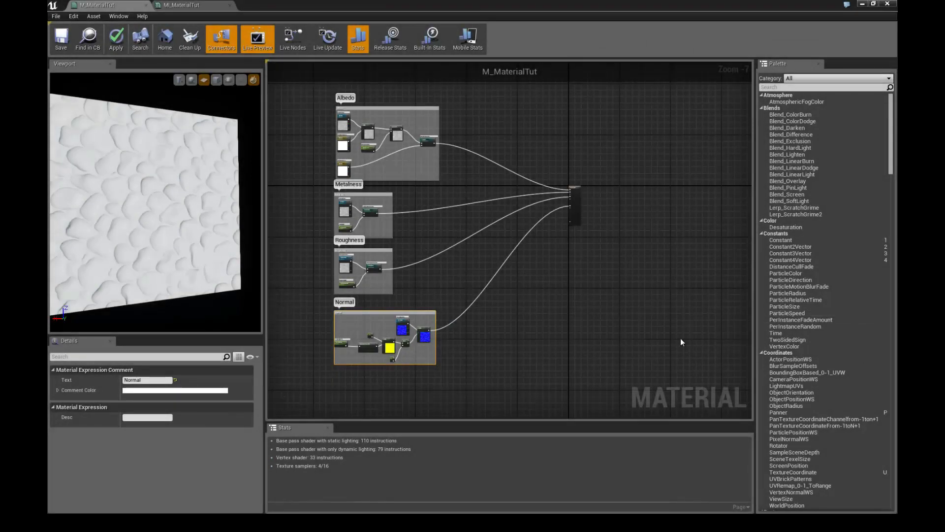
{"action": "scroll", "coordinate": [570, 257], "scroll_direction": "up", "scroll_amount": 6}
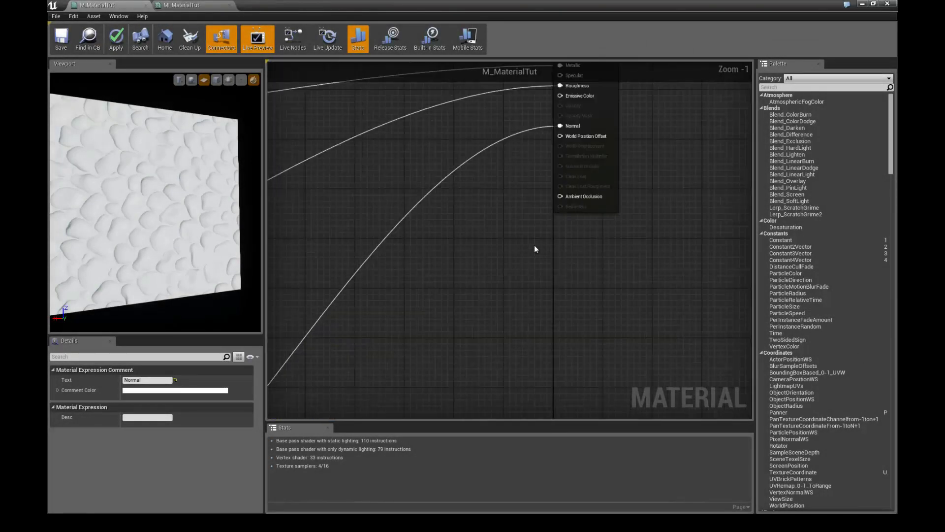
Move the Normal comment group further down, leaving an open gap beneath the Roughness group
{"action": "scroll", "coordinate": [436, 288], "scroll_direction": "down", "scroll_amount": 6}
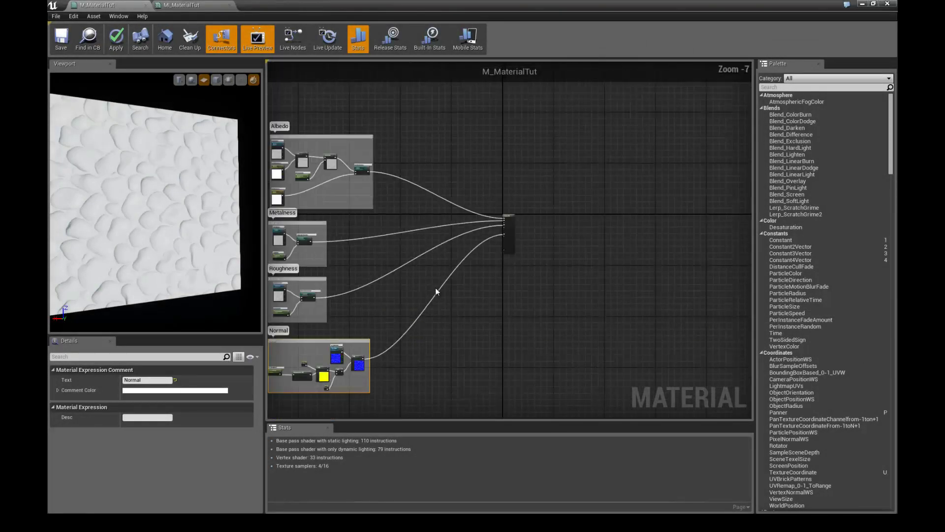
{"action": "scroll", "coordinate": [516, 243], "scroll_direction": "up", "scroll_amount": 4}
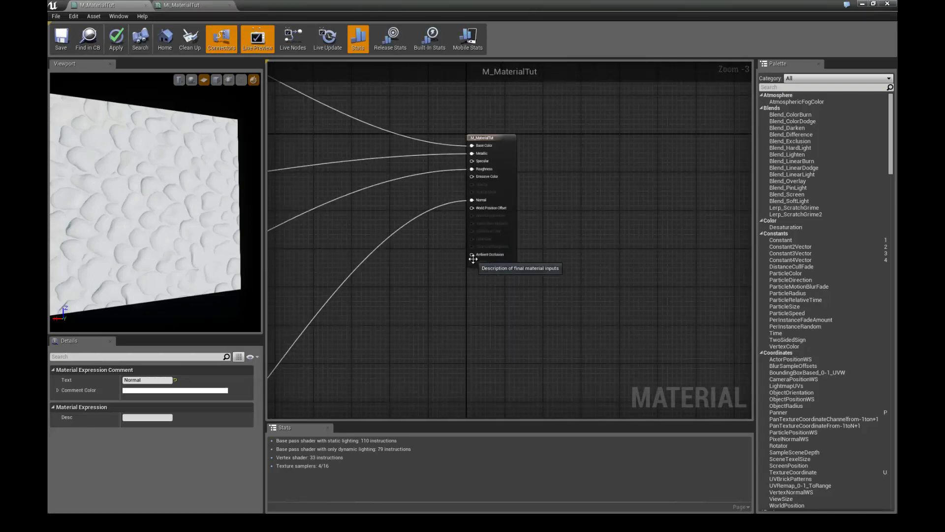
{"action": "scroll", "coordinate": [511, 239], "scroll_direction": "up", "scroll_amount": 2}
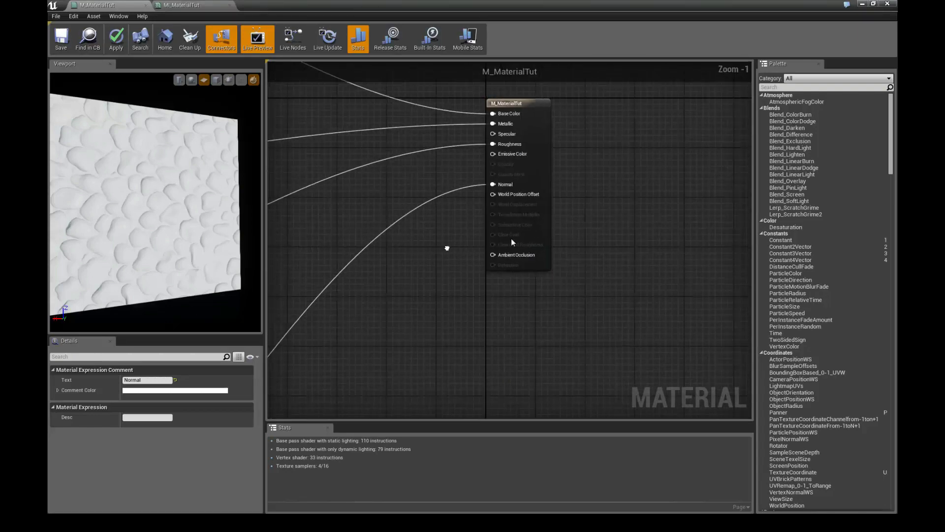
{"action": "scroll", "coordinate": [511, 238], "scroll_direction": "down", "scroll_amount": 7}
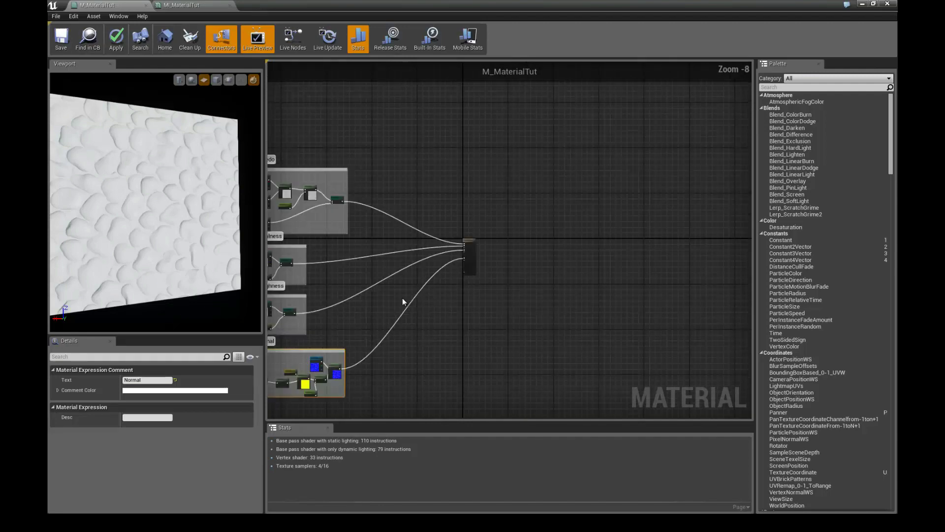
{"action": "scroll", "coordinate": [445, 257], "scroll_direction": "up", "scroll_amount": 2}
{"action": "scroll", "coordinate": [427, 277], "scroll_direction": "up", "scroll_amount": 1}
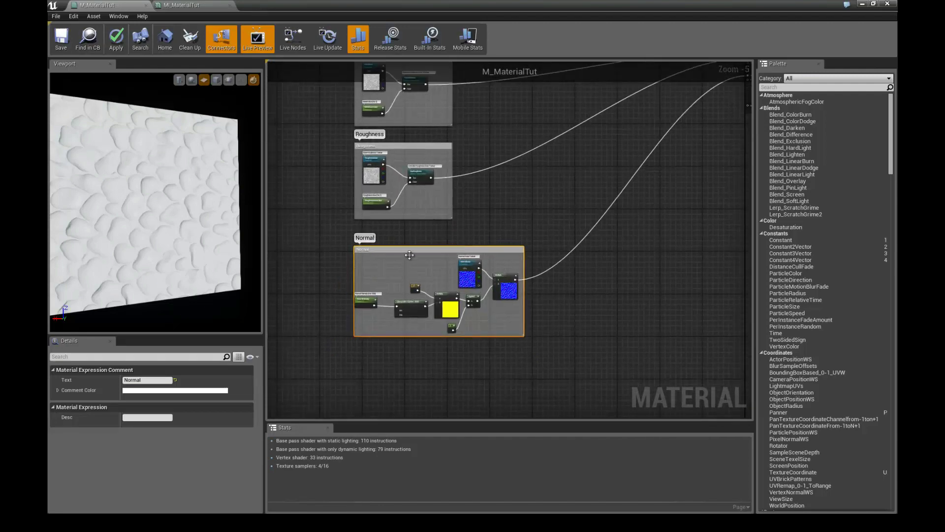
{"action": "key", "text": "Home"}
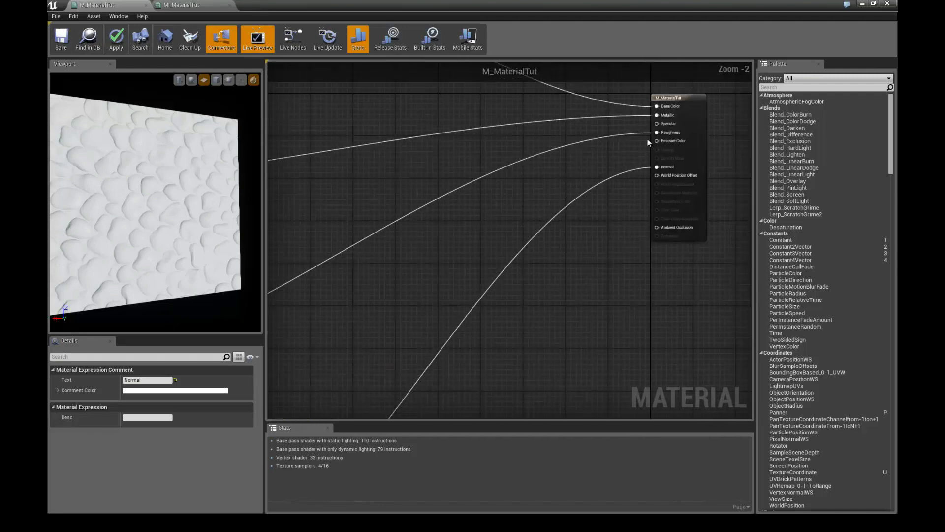
{"action": "scroll", "coordinate": [526, 231], "scroll_direction": "down", "scroll_amount": 7}
{"action": "scroll", "coordinate": [483, 230], "scroll_direction": "up", "scroll_amount": 2}
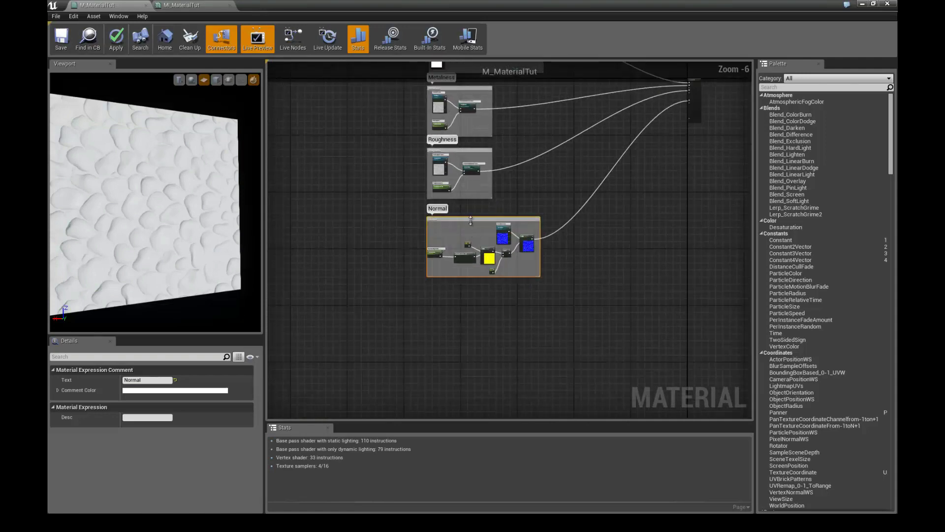
{"action": "scroll", "coordinate": [468, 221], "scroll_direction": "up", "scroll_amount": 2}
{"action": "left_click_drag", "start_coordinate": [468, 221], "coordinate": [473, 358]}
{"action": "scroll", "coordinate": [479, 272], "scroll_direction": "down", "scroll_amount": 4}
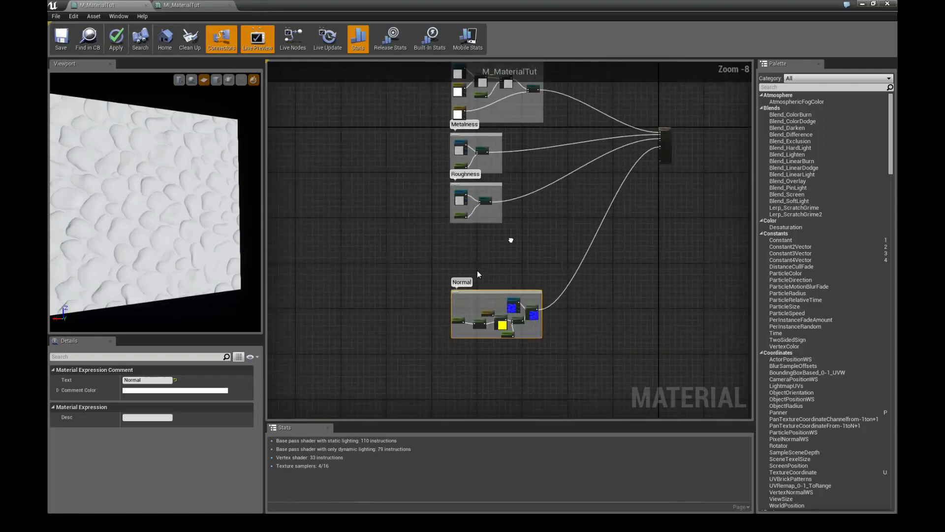
{"action": "scroll", "coordinate": [487, 262], "scroll_direction": "up", "scroll_amount": 4}
{"action": "scroll", "coordinate": [538, 238], "scroll_direction": "down", "scroll_amount": 4}
{"action": "scroll", "coordinate": [559, 203], "scroll_direction": "up", "scroll_amount": 4}
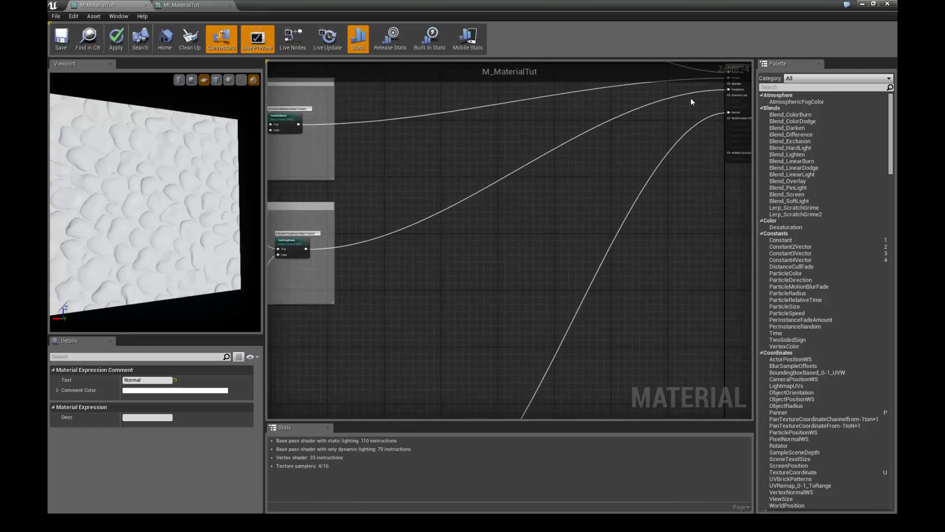
{"action": "scroll", "coordinate": [552, 222], "scroll_direction": "down", "scroll_amount": 4}
{"action": "scroll", "coordinate": [502, 231], "scroll_direction": "up", "scroll_amount": 4}
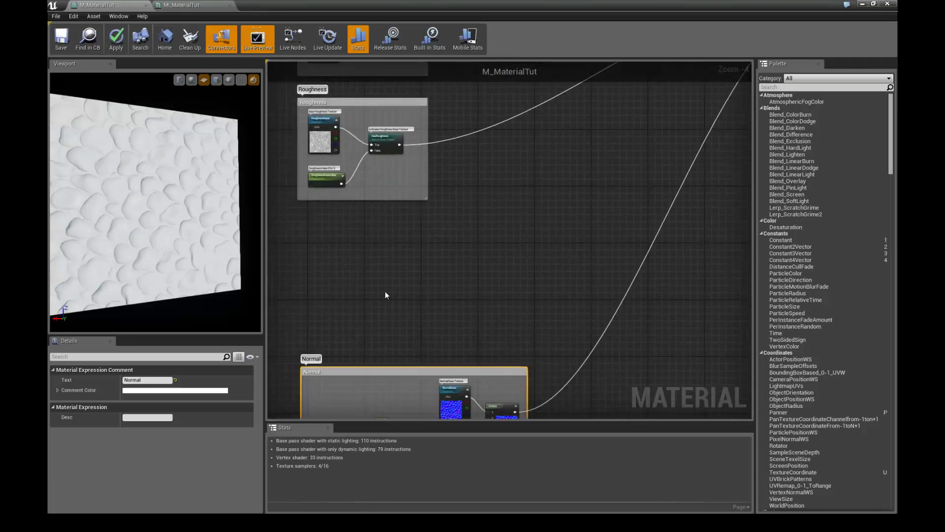
{"action": "scroll", "coordinate": [508, 205], "scroll_direction": "down", "scroll_amount": 4}
{"action": "scroll", "coordinate": [533, 208], "scroll_direction": "up", "scroll_amount": 4}
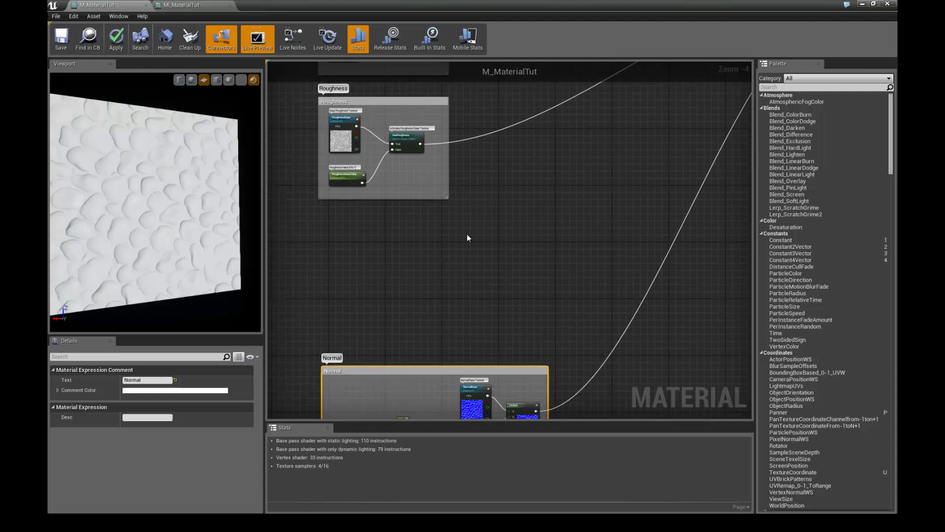
Switch the material preview to a sphere and view its surface from closer and another angle
{"action": "left_click", "coordinate": [191, 80]}
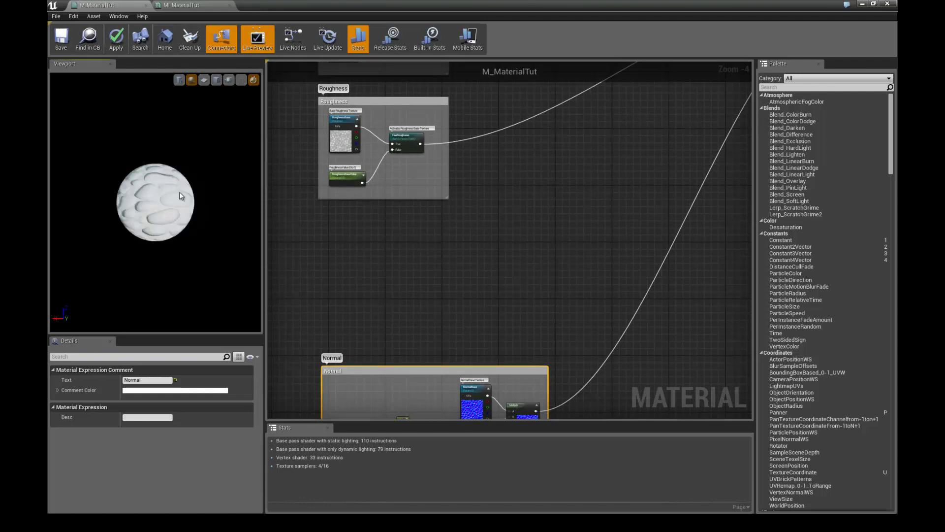
{"action": "scroll", "coordinate": [217, 207], "scroll_direction": "up", "scroll_amount": 5}
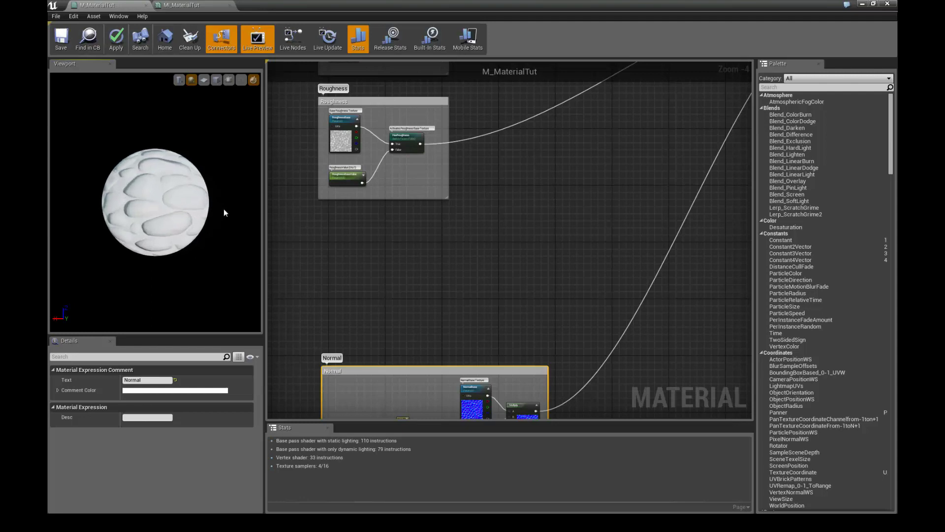
{"action": "left_click_drag", "start_coordinate": [224, 208], "coordinate": [193, 197]}
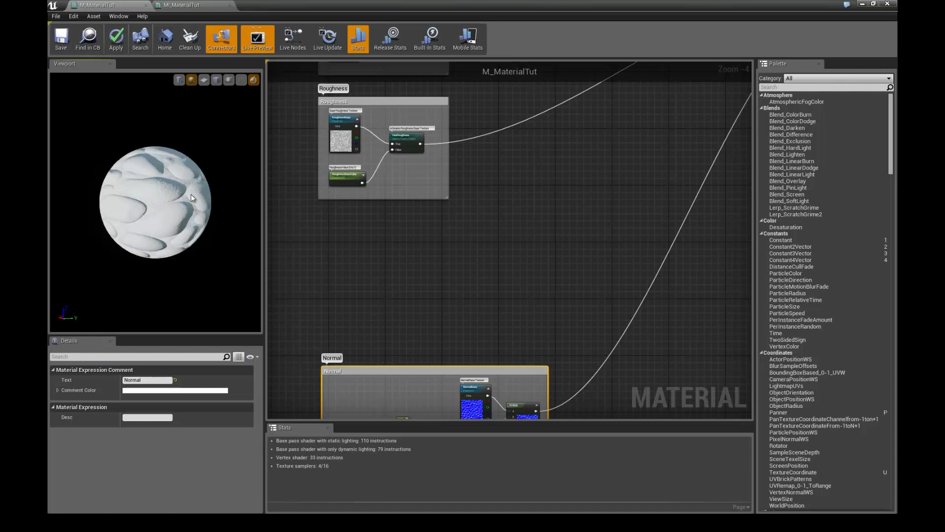
{"action": "scroll", "coordinate": [423, 244], "scroll_direction": "up", "scroll_amount": 1}
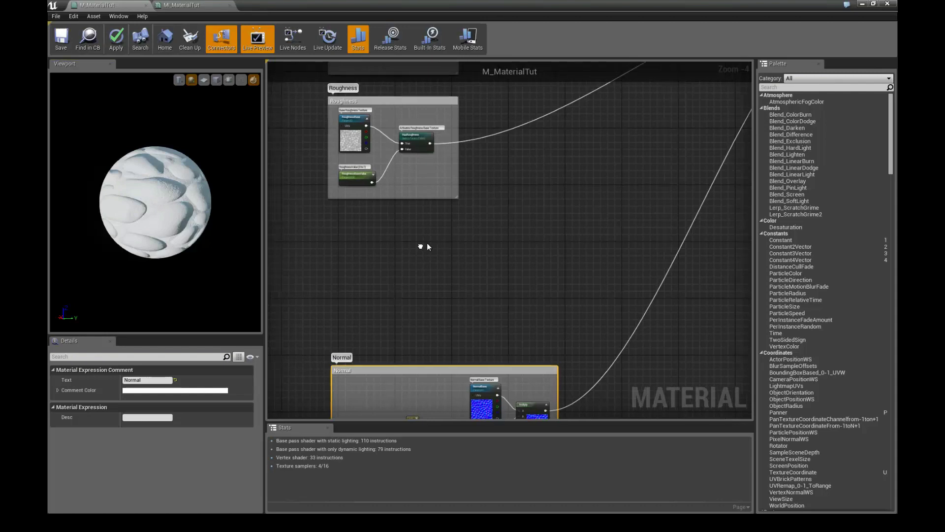
Add a Constant3Vector in the gap beneath the Roughness group and convert it to a parameter named Emissive
{"action": "right_click_drag", "start_coordinate": [434, 226], "coordinate": [545, 170]}
{"action": "scroll", "coordinate": [503, 242], "scroll_direction": "down", "scroll_amount": 3}
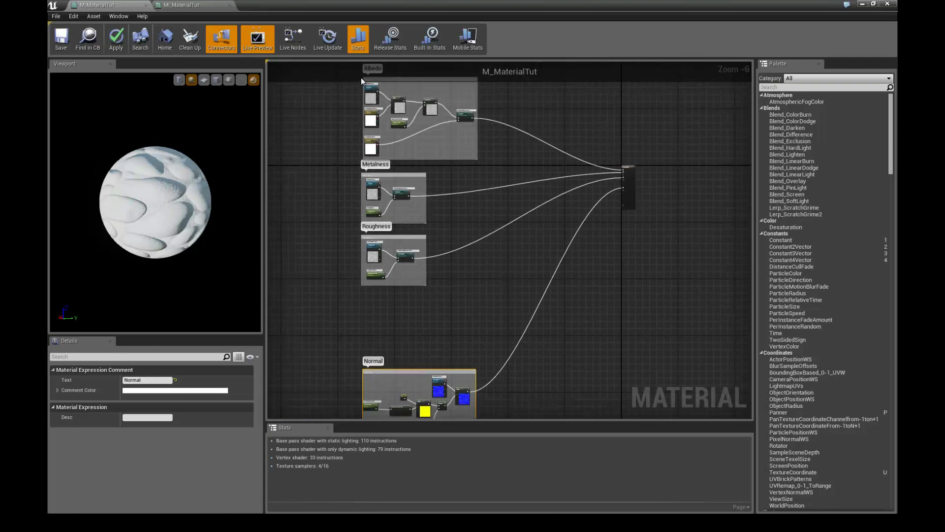
{"action": "scroll", "coordinate": [445, 264], "scroll_direction": "up", "scroll_amount": 4}
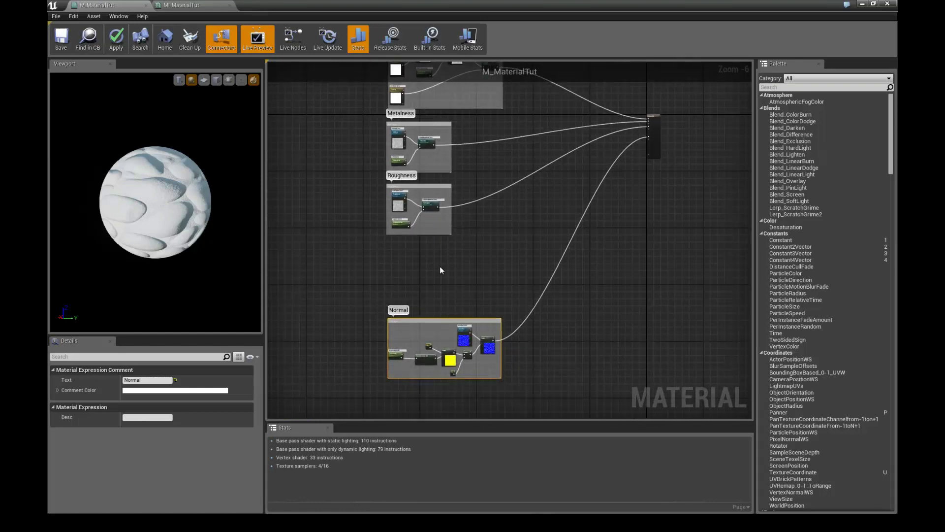
{"action": "scroll", "coordinate": [427, 267], "scroll_direction": "up", "scroll_amount": 2}
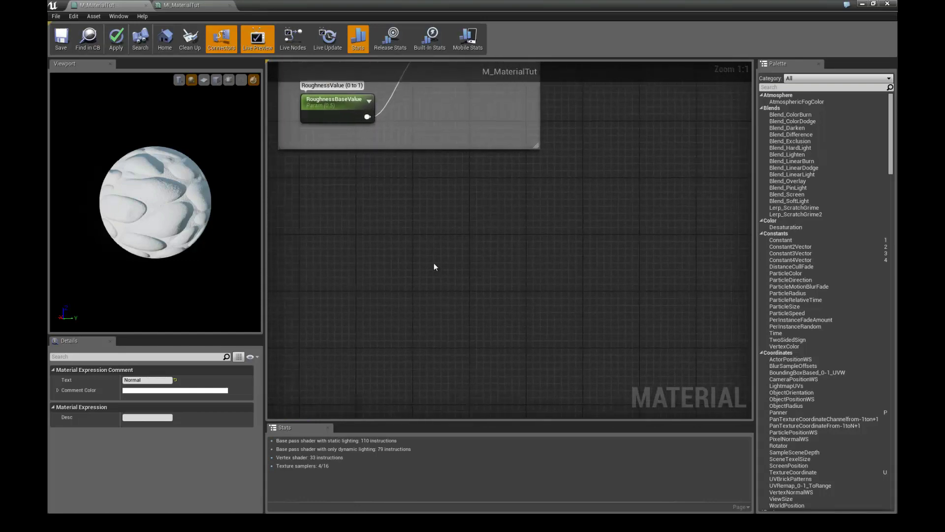
{"action": "left_click", "coordinate": [414, 232]}
{"action": "left_click_drag", "start_coordinate": [435, 257], "coordinate": [416, 253]}
{"action": "right_click", "coordinate": [418, 229]}
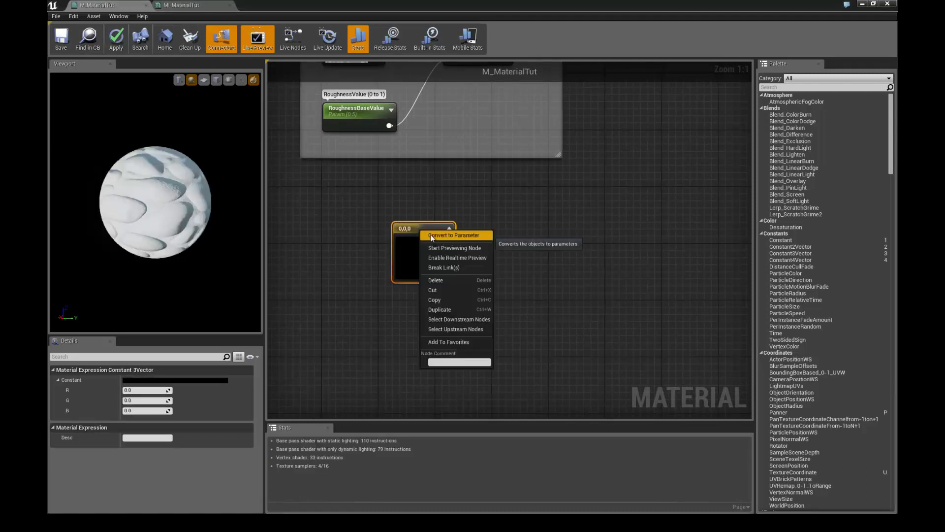
{"action": "left_click", "coordinate": [428, 235]}
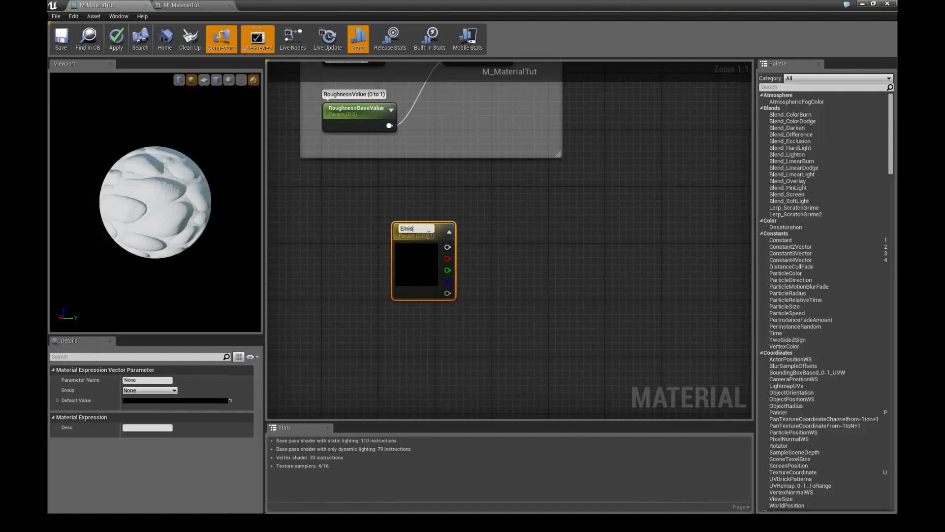
{"action": "type", "text": "ive"}
{"action": "key", "text": "Return"}
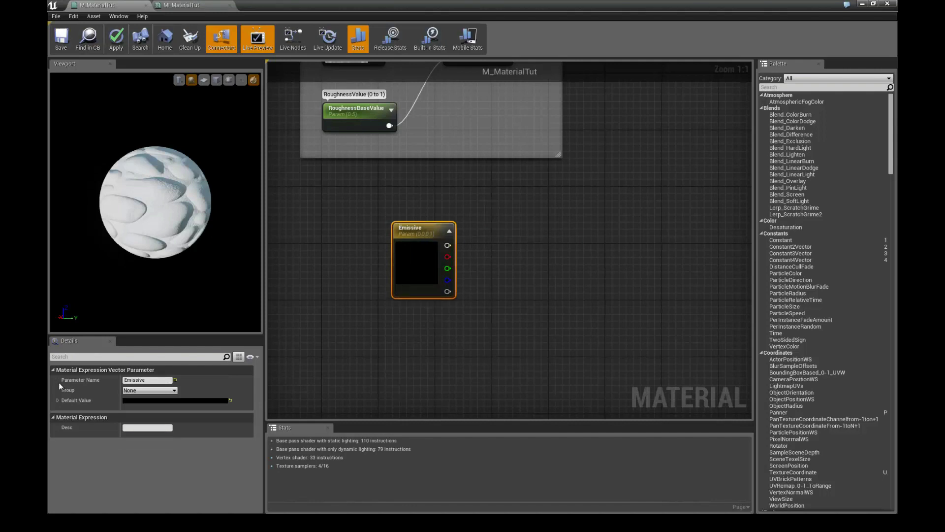
Assign the Emissive parameter to the group Emissive and give it the description Emissive Color
{"action": "left_click", "coordinate": [128, 390]}
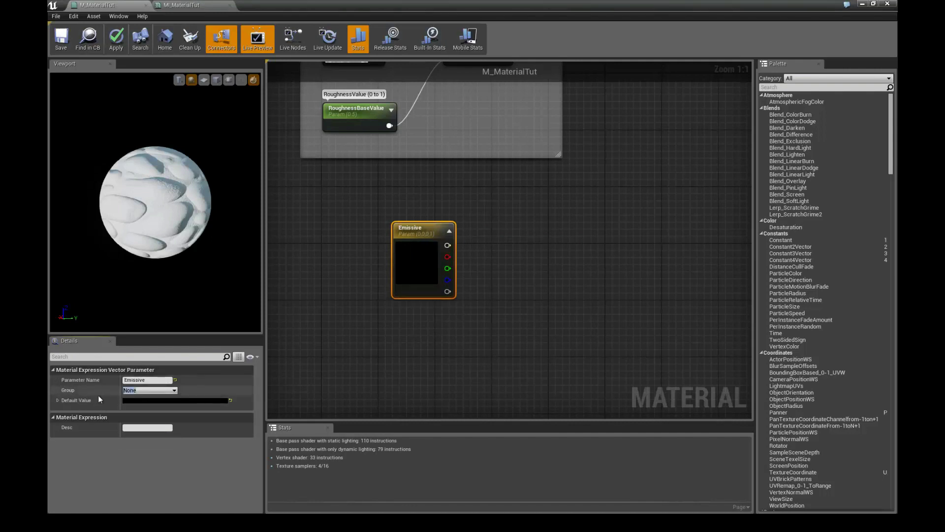
{"action": "type", "text": "Emissive"}
{"action": "left_click", "coordinate": [159, 428]}
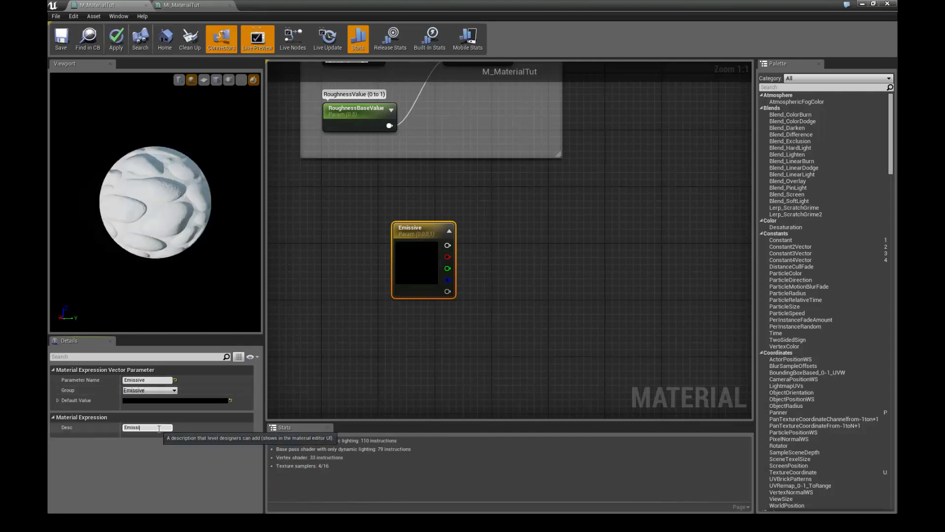
{"action": "type", "text": "Emissive Color"}
{"action": "key", "text": "Return"}
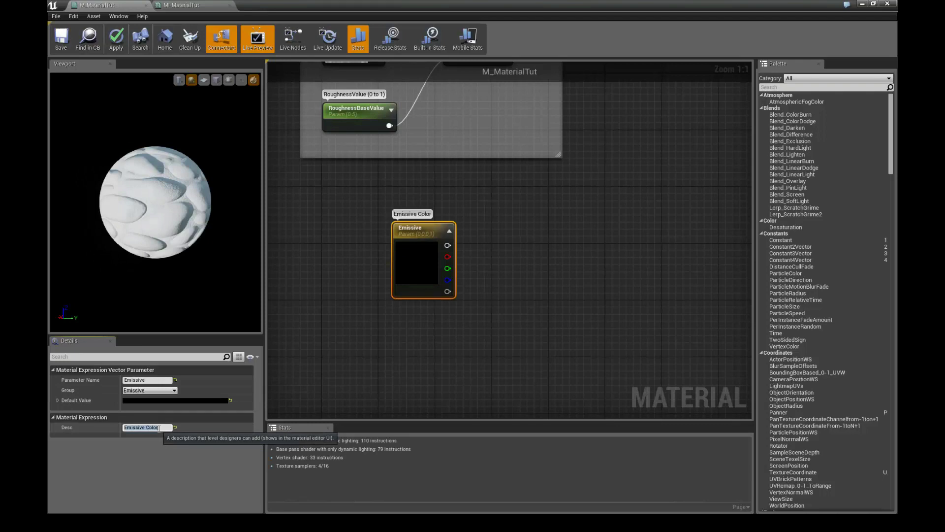
Connect the Emissive parameter to the material's Emissive Color input and set its default colour to white
{"action": "scroll", "coordinate": [442, 287], "scroll_direction": "down", "scroll_amount": 3}
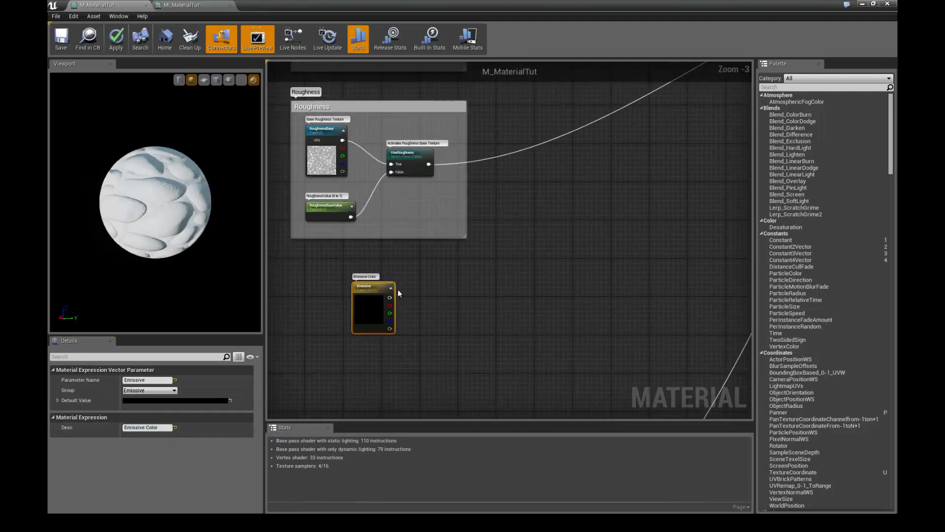
{"action": "left_click_drag", "start_coordinate": [396, 298], "coordinate": [531, 228]}
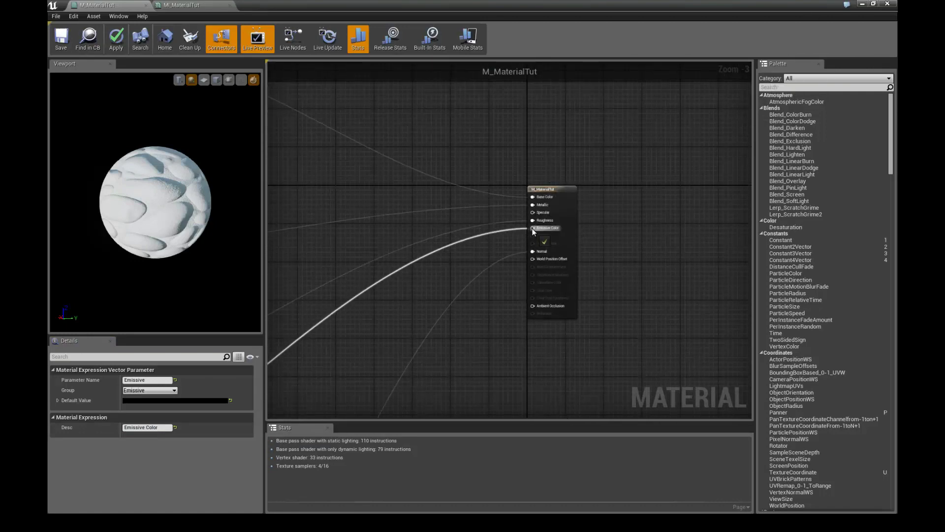
{"action": "right_click_drag", "start_coordinate": [400, 331], "coordinate": [468, 303]}
{"action": "scroll", "coordinate": [502, 248], "scroll_direction": "down", "scroll_amount": 3}
{"action": "scroll", "coordinate": [400, 272], "scroll_direction": "up", "scroll_amount": 4}
{"action": "scroll", "coordinate": [467, 304], "scroll_direction": "up", "scroll_amount": 2}
{"action": "mouse_move", "coordinate": [492, 257]}
{"action": "right_mouse_down"}
{"action": "mouse_move", "coordinate": [511, 265]}
{"action": "mouse_move", "coordinate": [495, 272]}
{"action": "right_mouse_up"}
{"action": "double_click", "coordinate": [424, 285]}
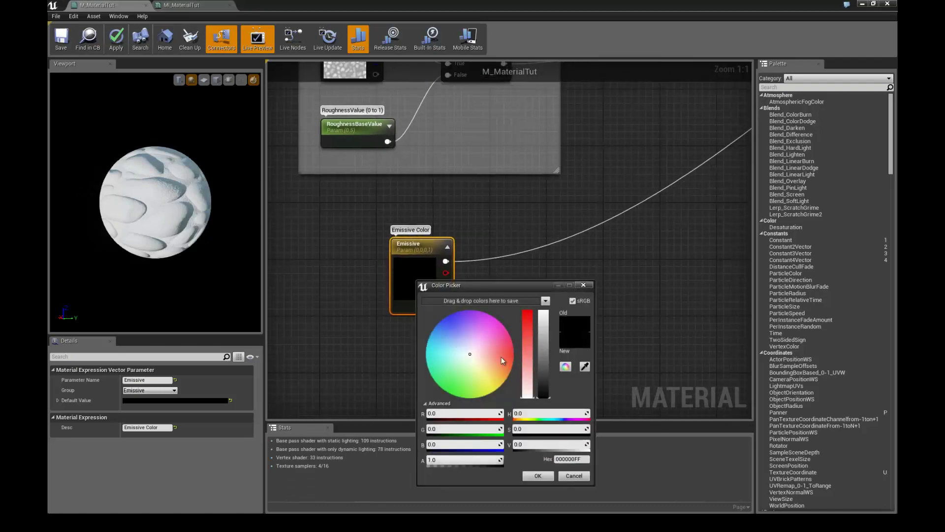
{"action": "left_click", "coordinate": [529, 389]}
{"action": "left_click", "coordinate": [538, 475]}
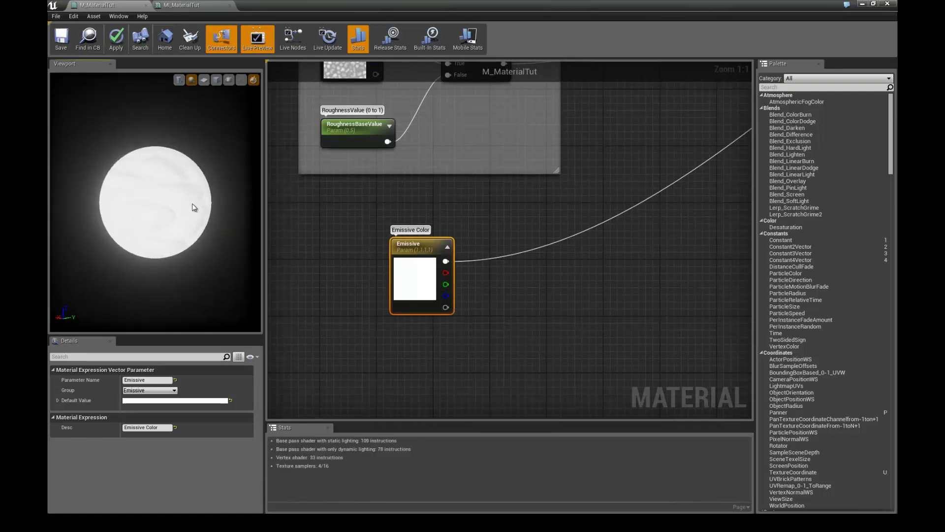
Apply the emissive material changes and examine the glowing mesh in the level's immersive view
{"action": "left_click_drag", "start_coordinate": [194, 204], "coordinate": [147, 207]}
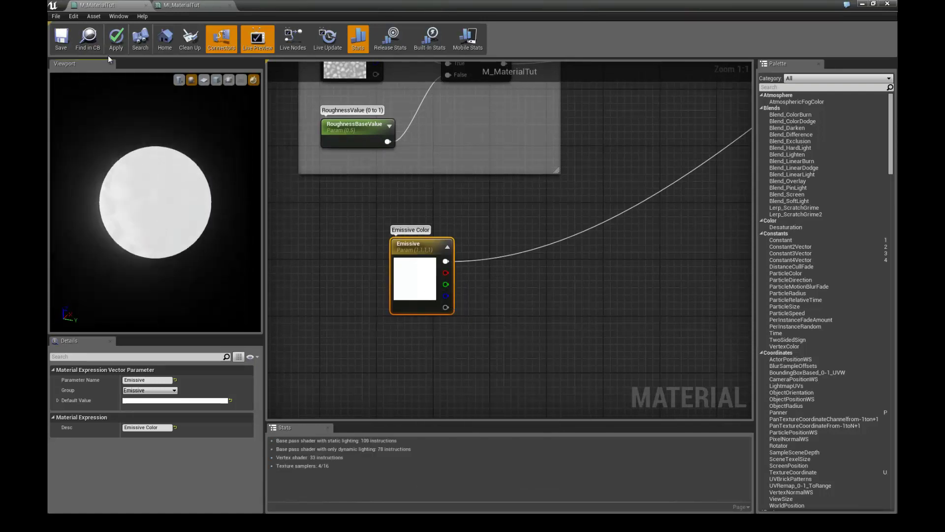
{"action": "left_click", "coordinate": [116, 38]}
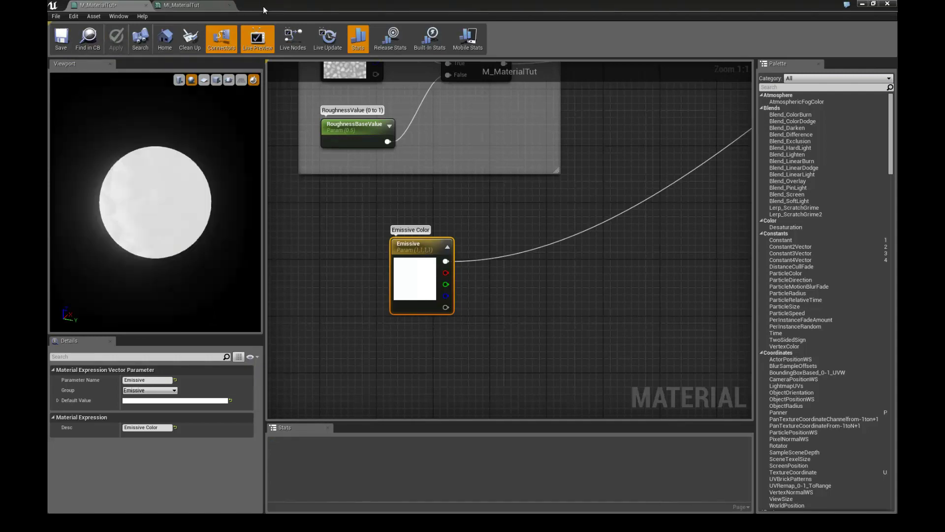
{"action": "left_click_drag", "start_coordinate": [391, 6], "coordinate": [677, 36]}
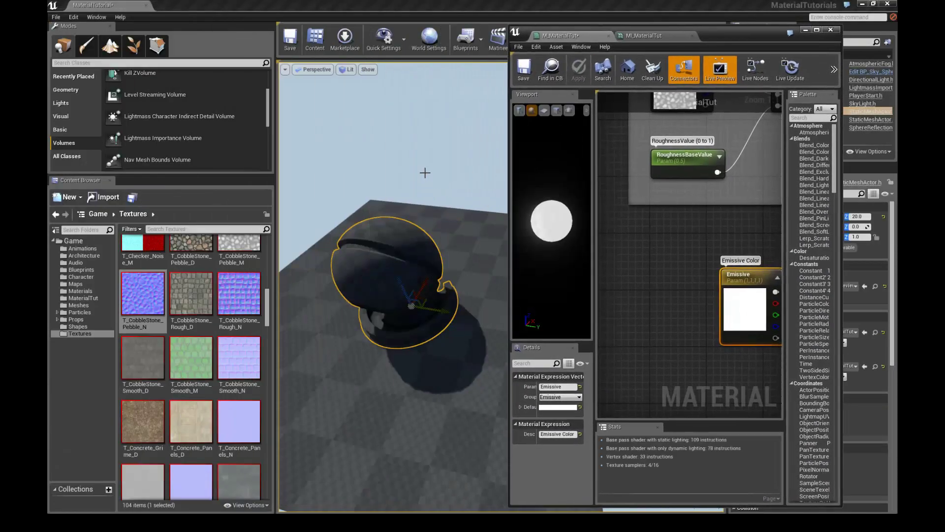
{"action": "key", "text": "F11"}
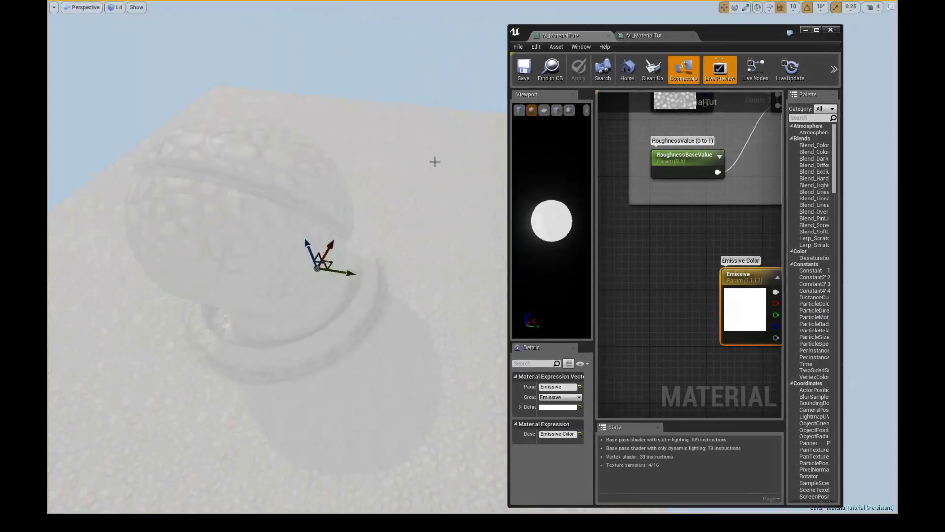
{"action": "scroll", "coordinate": [425, 169], "scroll_direction": "down", "scroll_amount": 8}
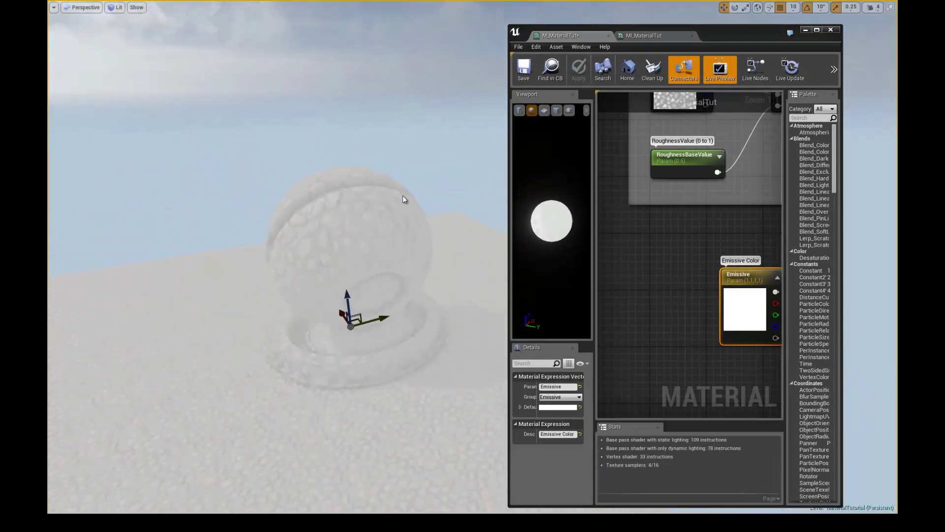
{"action": "left_click_drag", "start_coordinate": [433, 220], "coordinate": [474, 182], "text": "alt"}
Override the Emissive colour in the MI_MaterialTut instance, set it to full-brightness white, and check the glow on the level mesh
{"action": "left_click", "coordinate": [643, 35]}
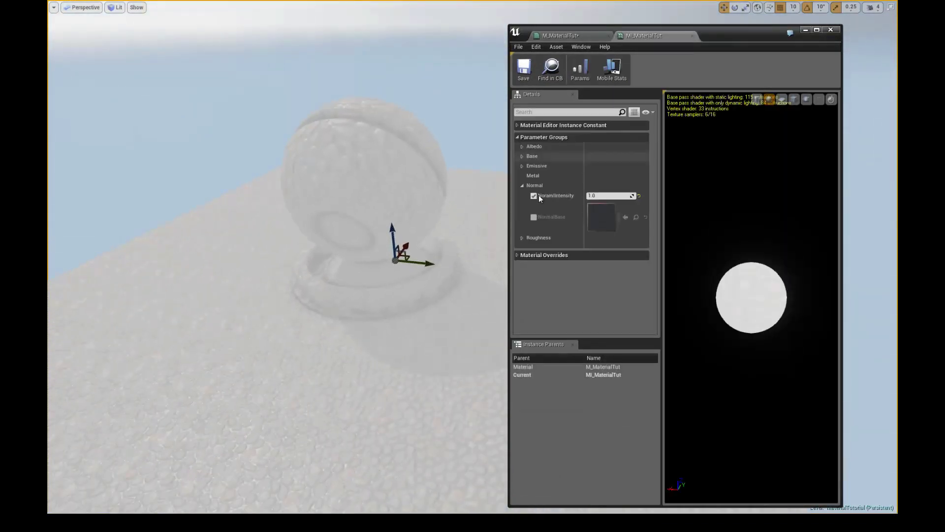
{"action": "left_click", "coordinate": [524, 186]}
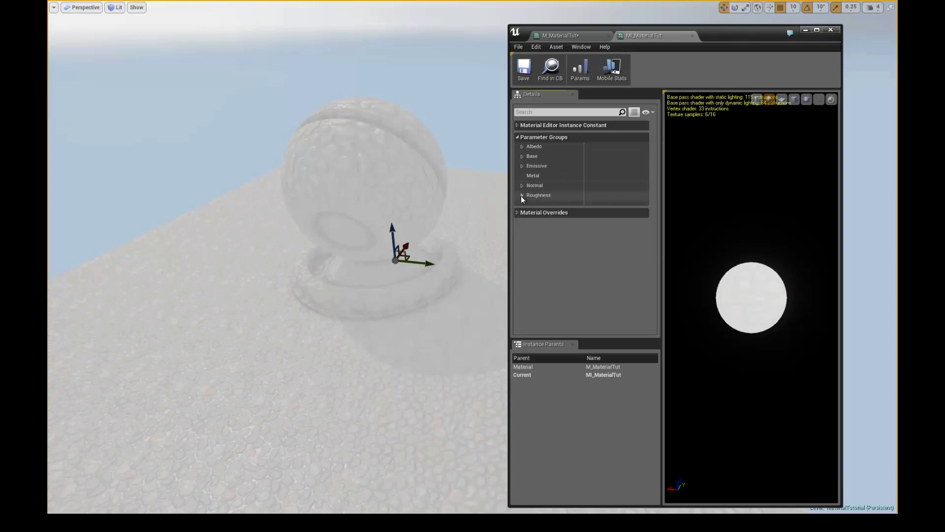
{"action": "left_click", "coordinate": [522, 167]}
{"action": "left_click", "coordinate": [533, 176]}
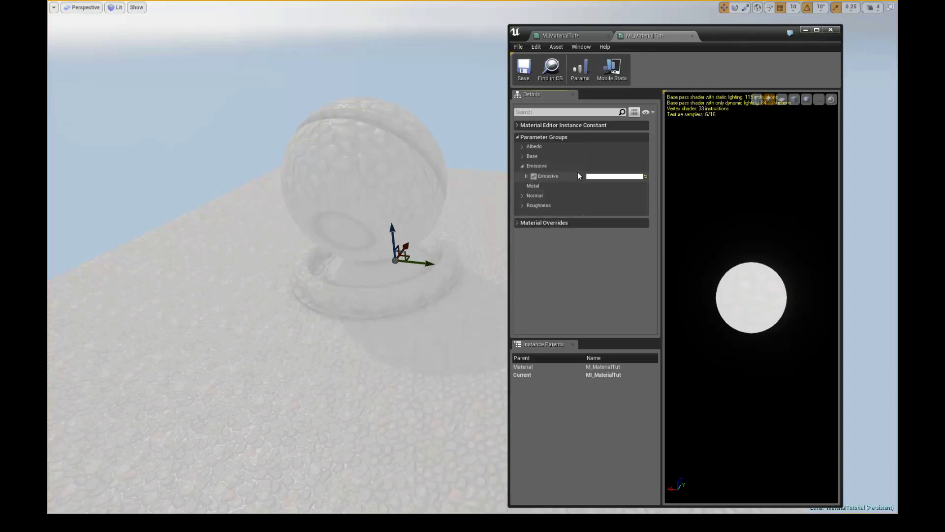
{"action": "left_click", "coordinate": [596, 178]}
{"action": "left_click_drag", "start_coordinate": [725, 231], "coordinate": [723, 198]}
{"action": "left_click_drag", "start_coordinate": [434, 183], "coordinate": [449, 171]}
{"action": "scroll", "coordinate": [384, 189], "scroll_direction": "up", "scroll_amount": 10}
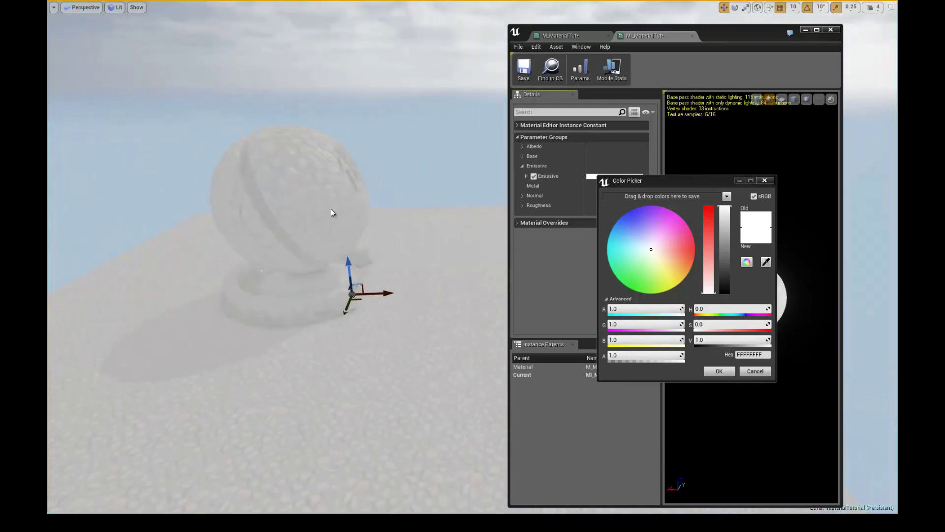
{"action": "scroll", "coordinate": [347, 221], "scroll_direction": "down", "scroll_amount": 5}
{"action": "right_click_drag", "start_coordinate": [338, 219], "coordinate": [397, 181]}
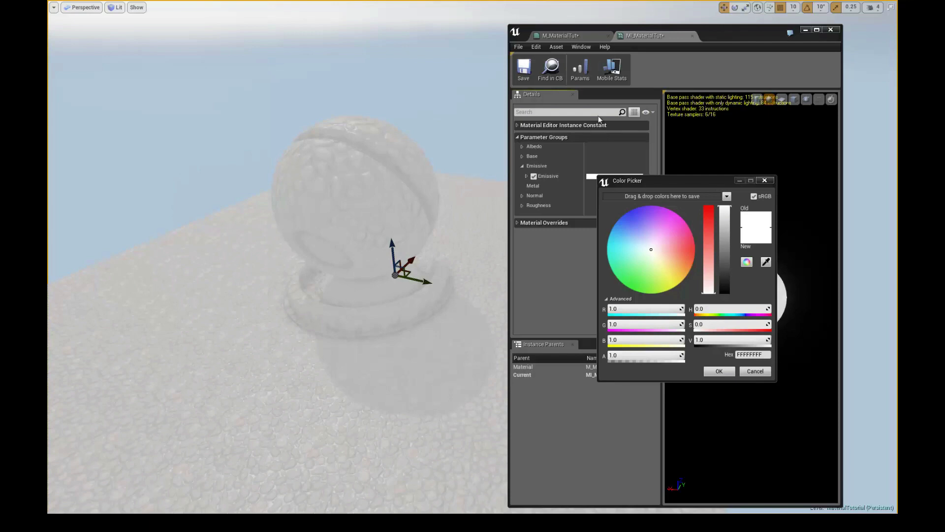
{"action": "left_click", "coordinate": [719, 370]}
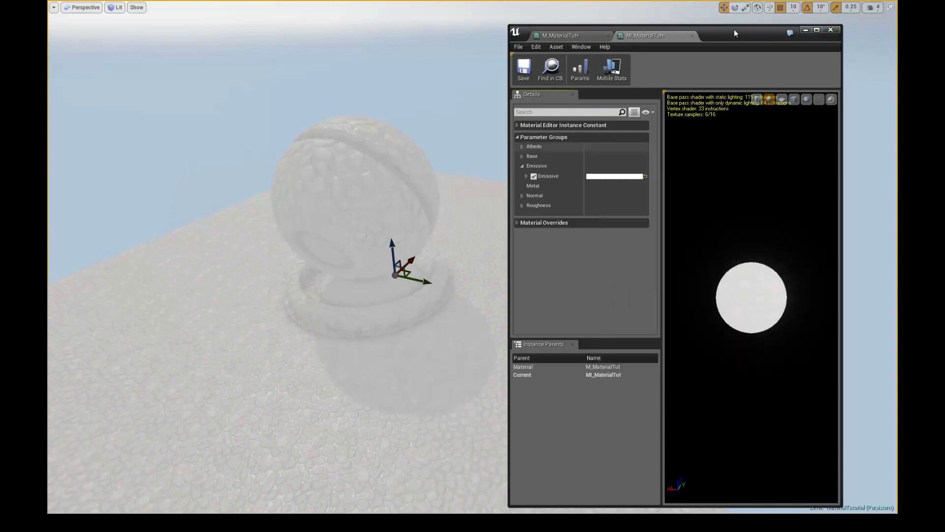
Return to the M_MaterialTut graph and add a Multiply node beside the Emissive parameter
{"action": "left_click", "coordinate": [817, 30]}
{"action": "left_click", "coordinate": [96, 5]}
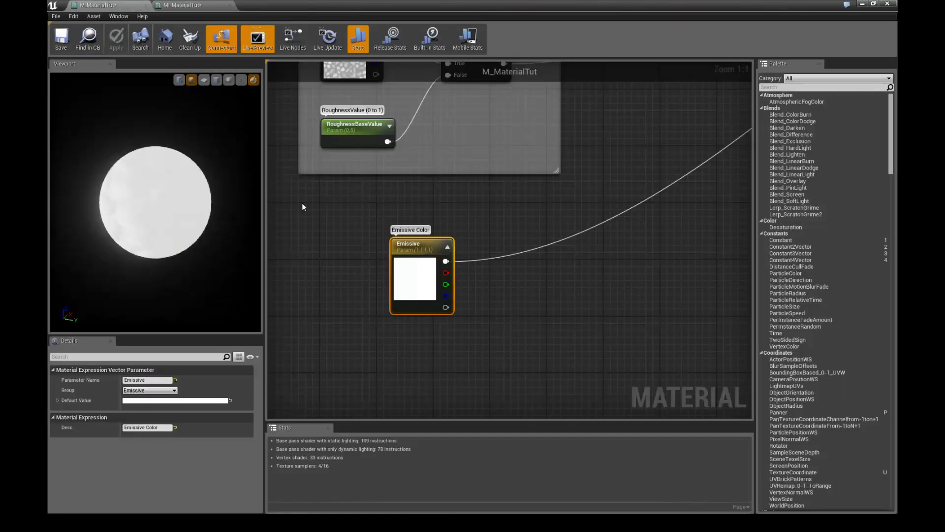
{"action": "right_click_drag", "start_coordinate": [302, 207], "coordinate": [306, 189]}
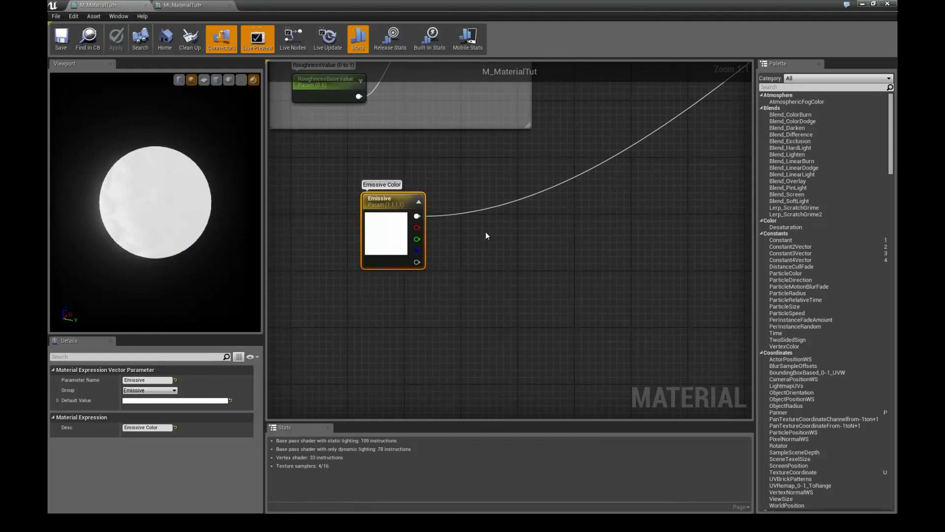
{"action": "right_click_drag", "start_coordinate": [506, 223], "coordinate": [483, 220]}
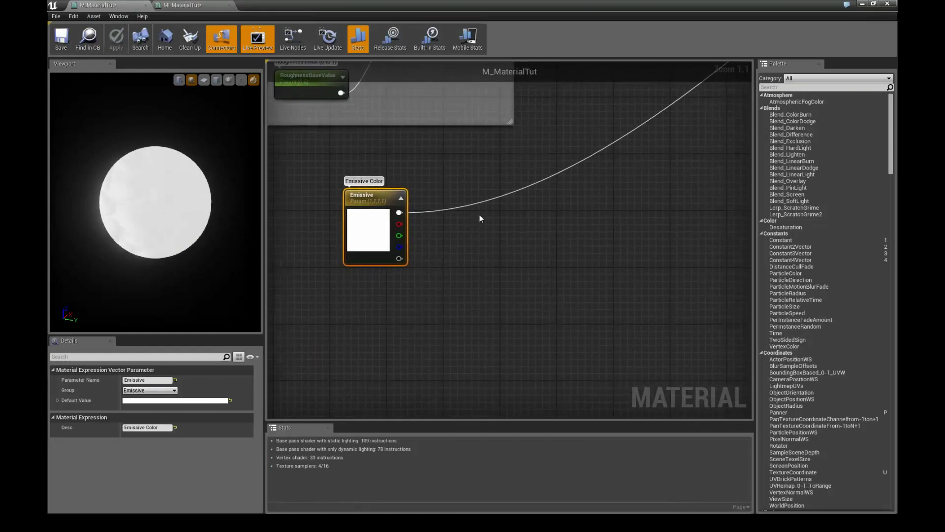
{"action": "left_click", "coordinate": [475, 210]}
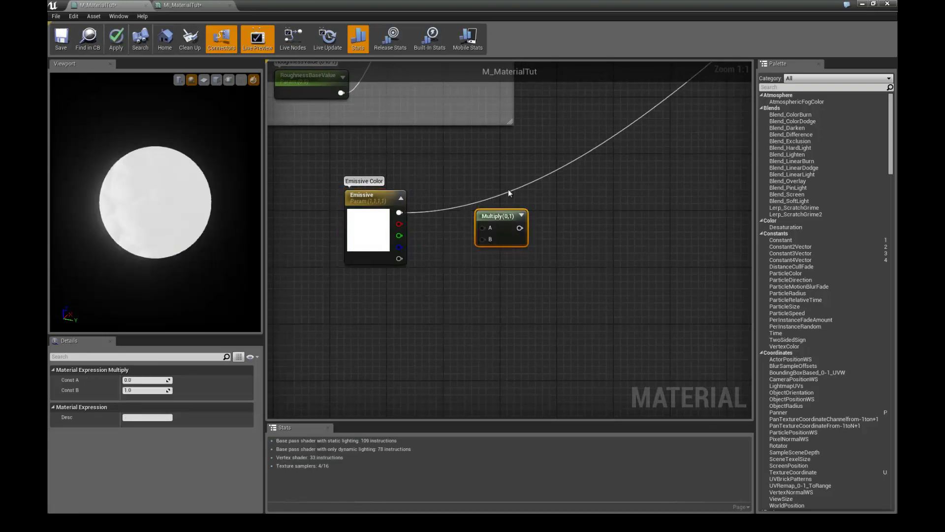
Move the material's Emissive Color connection to the Multiply output and connect the Emissive parameter to Multiply's A input
{"action": "right_click_drag", "start_coordinate": [709, 73], "coordinate": [423, 271]}
{"action": "right_click_drag", "start_coordinate": [689, 107], "coordinate": [409, 231]}
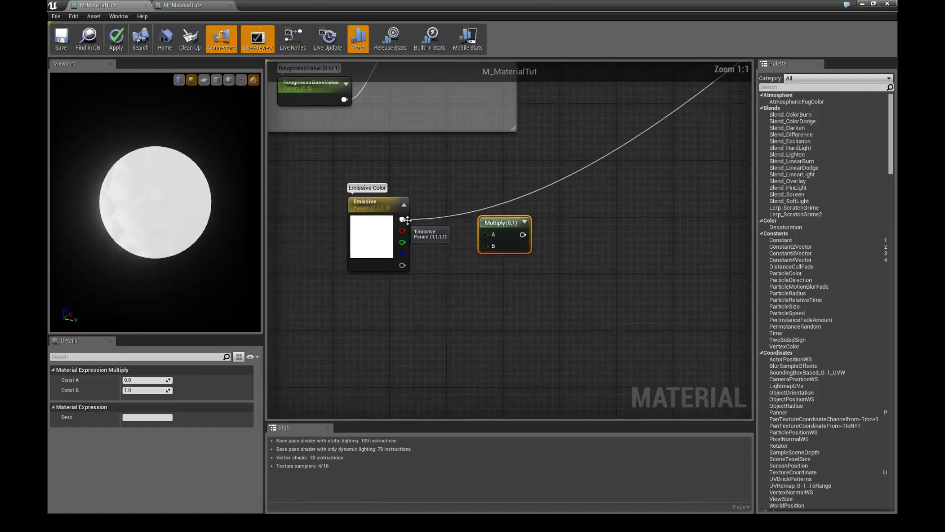
{"action": "left_click_drag", "start_coordinate": [403, 219], "coordinate": [525, 235], "text": "ctrl"}
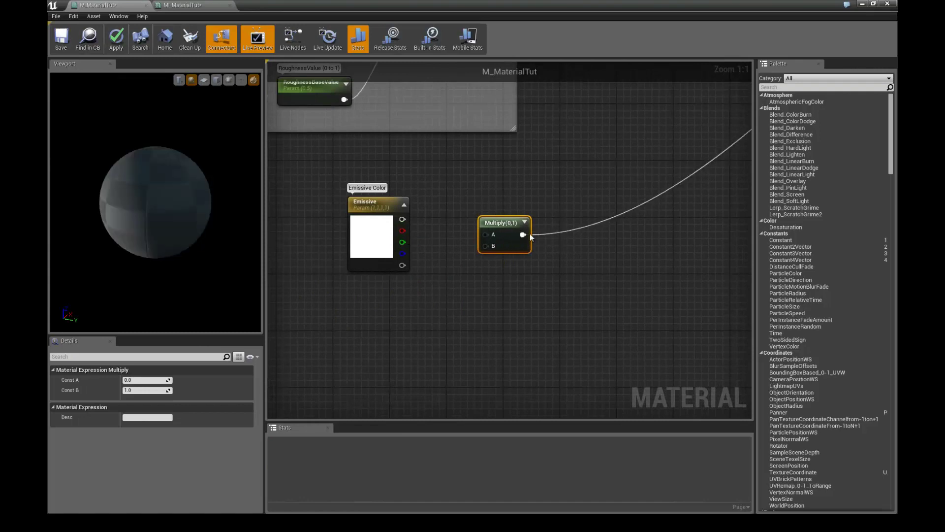
{"action": "left_click_drag", "start_coordinate": [402, 219], "coordinate": [485, 235]}
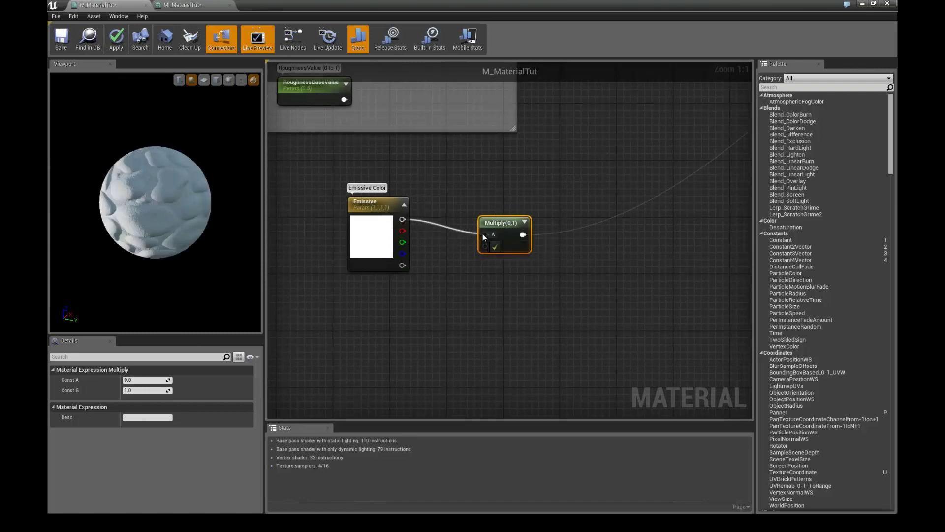
Add a scalar parameter named EmissivePower below the Emissive parameter
{"action": "right_click_drag", "start_coordinate": [455, 263], "coordinate": [447, 236]}
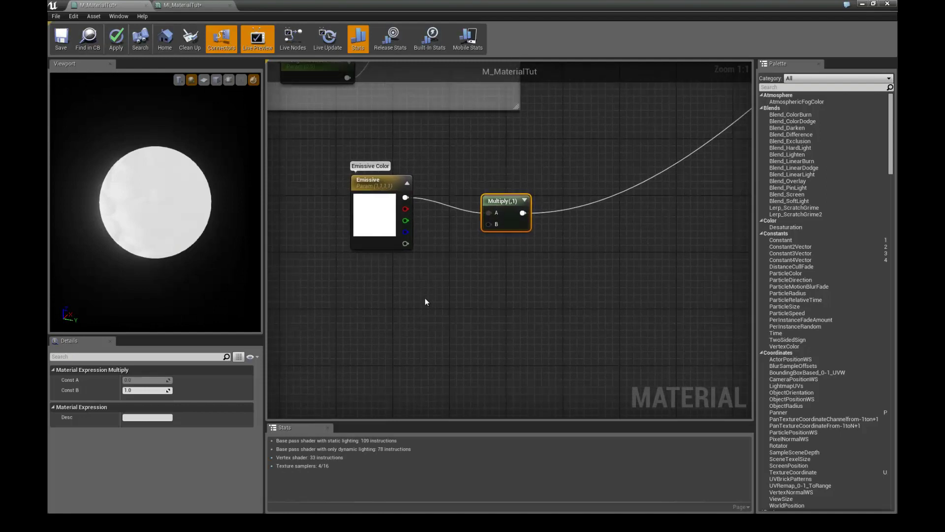
{"action": "left_click", "coordinate": [400, 289]}
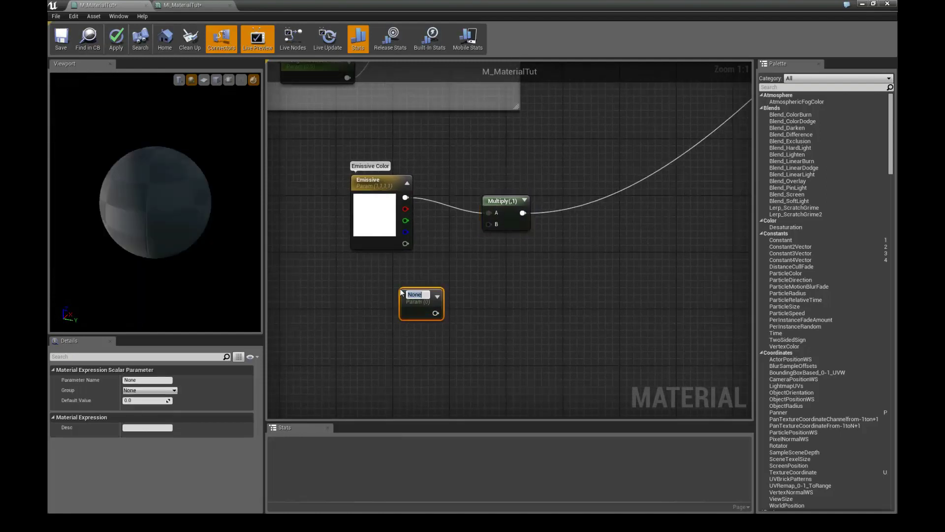
{"action": "type", "text": "e"}
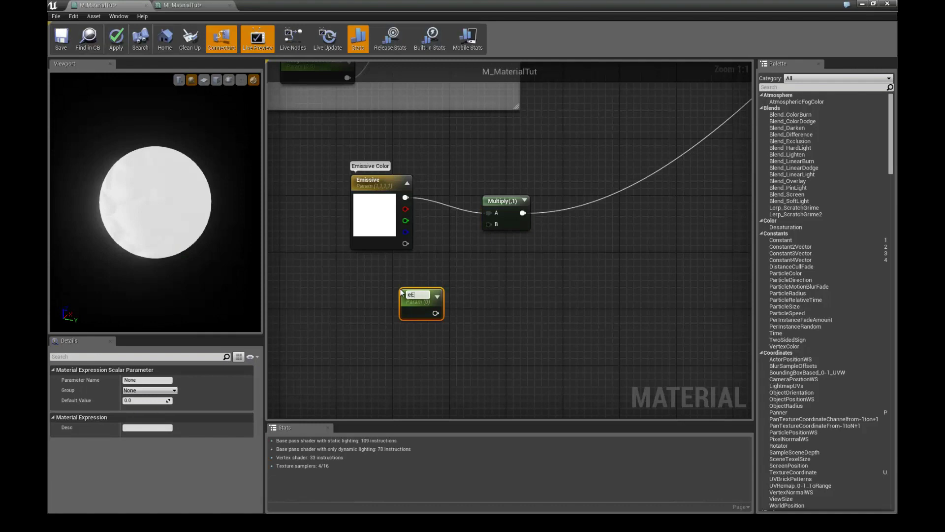
{"action": "type", "text": "missive Power"}
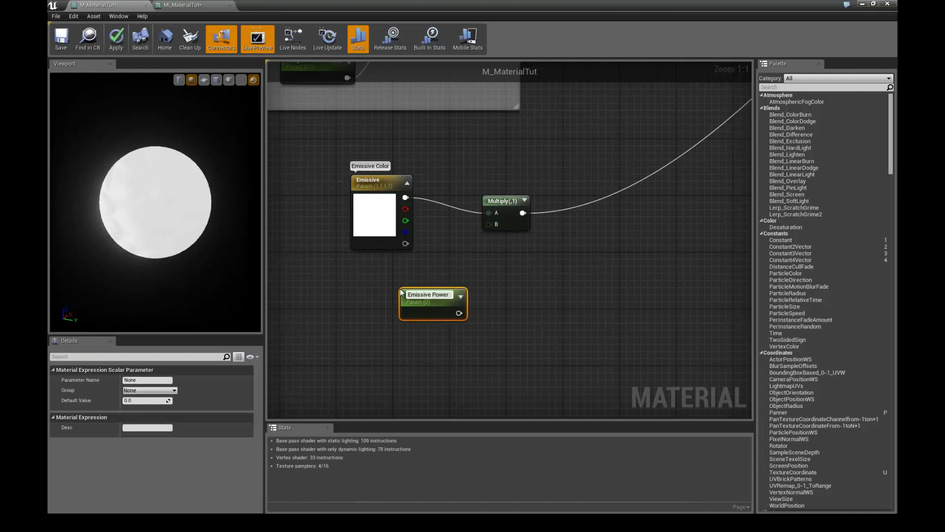
{"action": "key", "text": "Left"}
{"action": "key", "text": "Left"}
{"action": "key", "text": "Left"}
{"action": "key", "text": "Left"}
{"action": "key", "text": "Left"}
{"action": "key", "text": "BackSpace"}
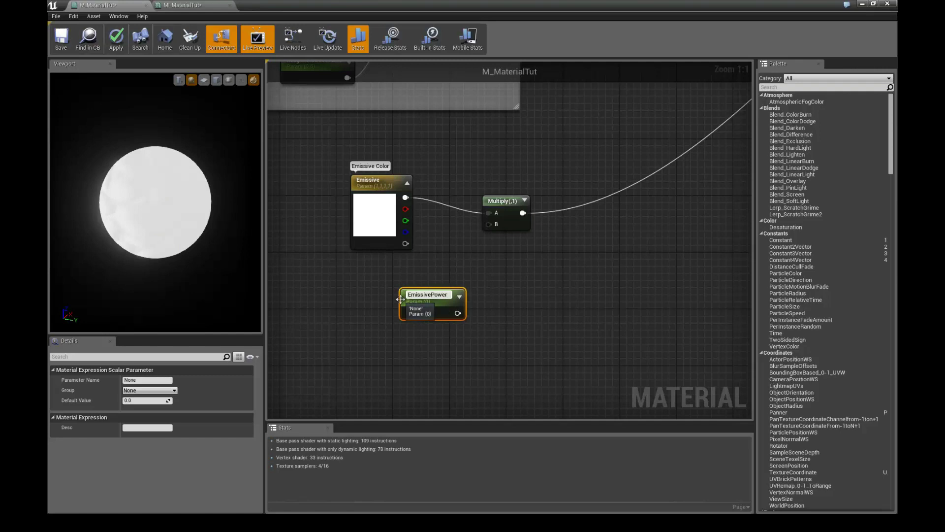
{"action": "type", "text": "3"}
{"action": "key", "text": "BackSpace"}
{"action": "key", "text": "Return"}
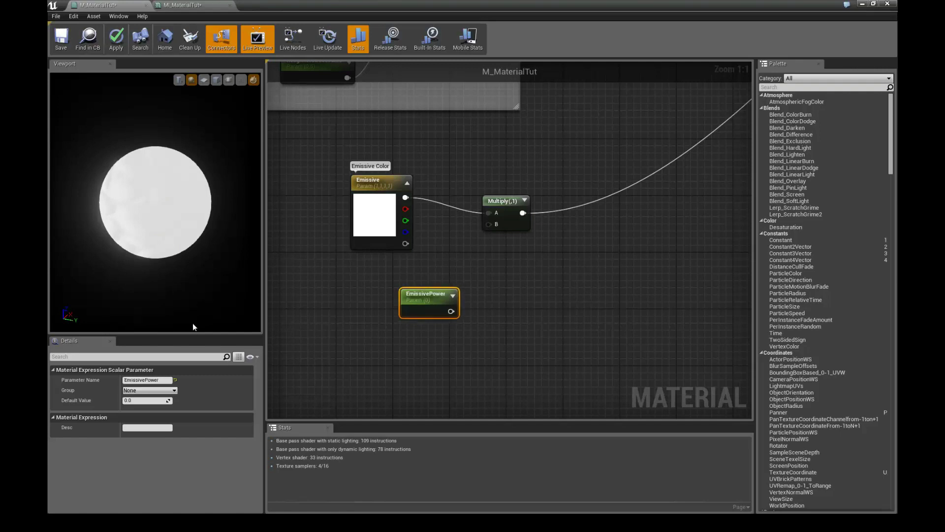
Set EmissivePower's default value to 1 and give it the description Emissive Power, placing the node closer beneath Emissive
{"action": "left_click", "coordinate": [144, 400]}
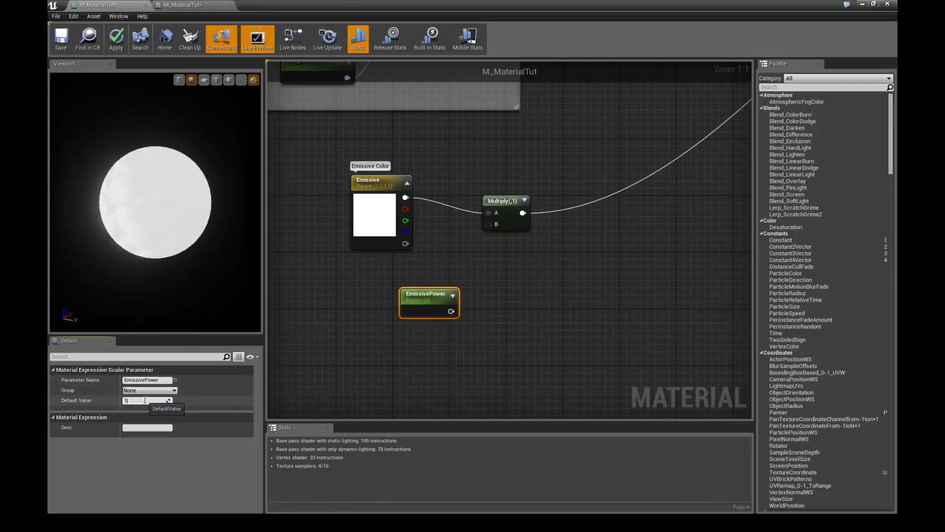
{"action": "type", "text": "1"}
{"action": "key", "text": "Return"}
{"action": "left_click_drag", "start_coordinate": [424, 295], "coordinate": [368, 281]}
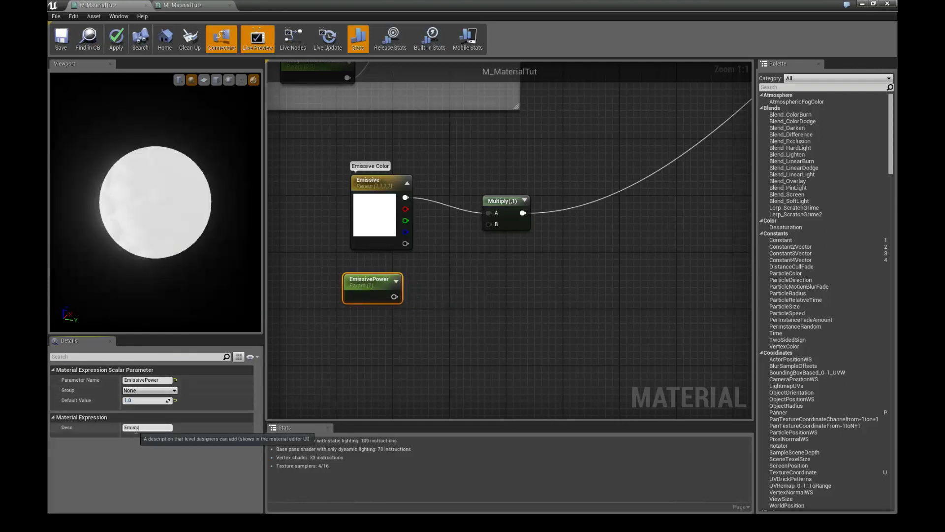
{"action": "key", "text": "Return"}
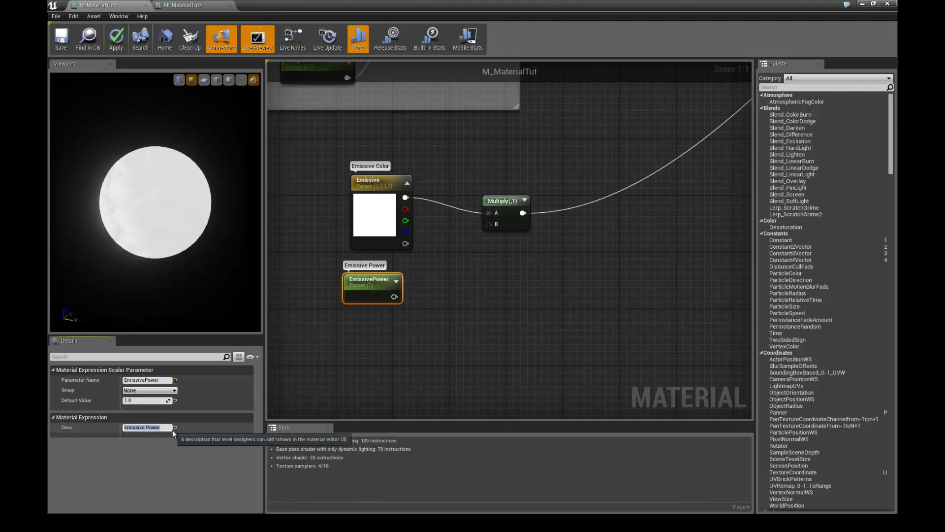
Align the EmissivePower node beneath the Emissive parameter and connect it to Multiply's B input
{"action": "right_click_drag", "start_coordinate": [390, 312], "coordinate": [387, 328]}
{"action": "left_click_drag", "start_coordinate": [362, 297], "coordinate": [369, 304]}
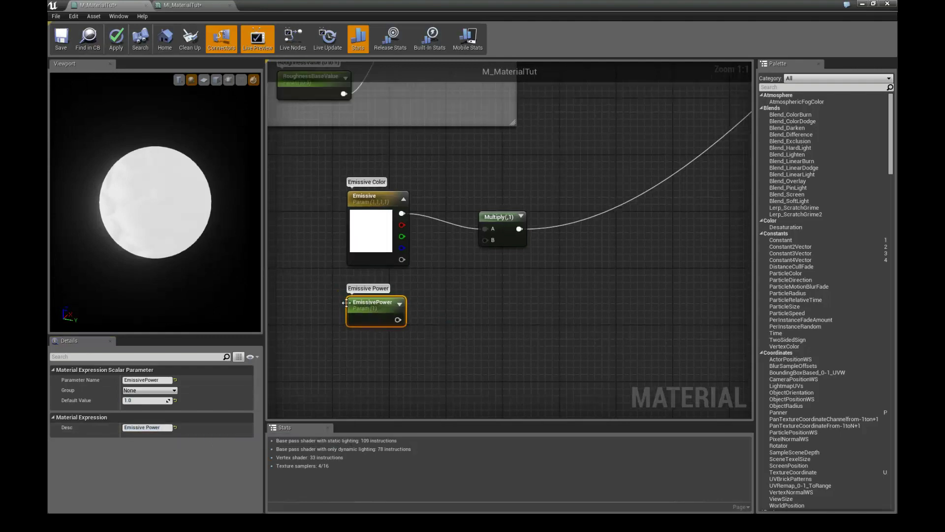
{"action": "left_click_drag", "start_coordinate": [397, 320], "coordinate": [485, 240]}
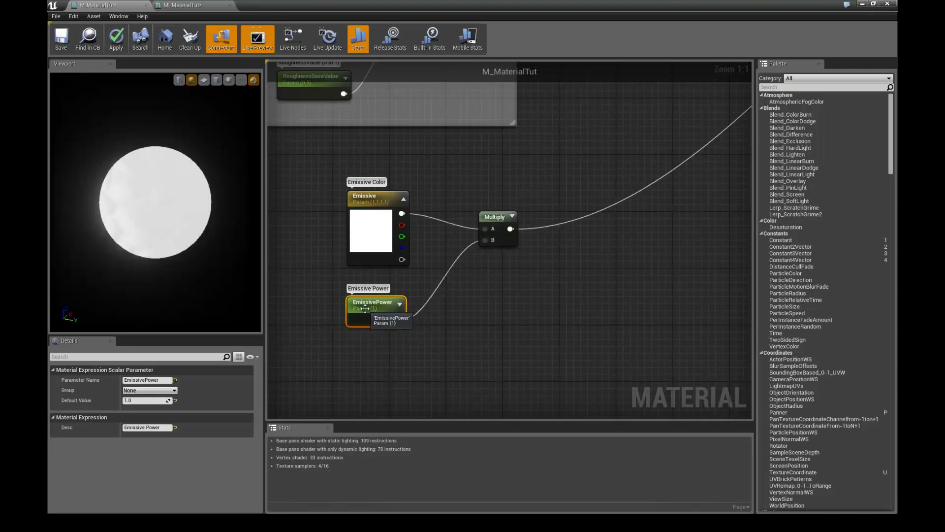
Assign EmissivePower to the group Emissive and apply the material changes
{"action": "left_click", "coordinate": [179, 391]}
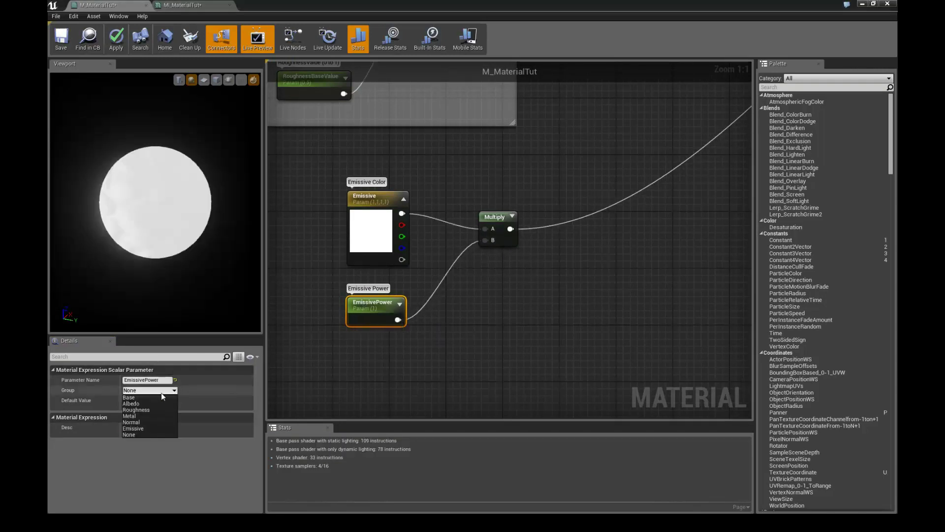
{"action": "left_click", "coordinate": [144, 426]}
{"action": "left_click", "coordinate": [117, 38]}
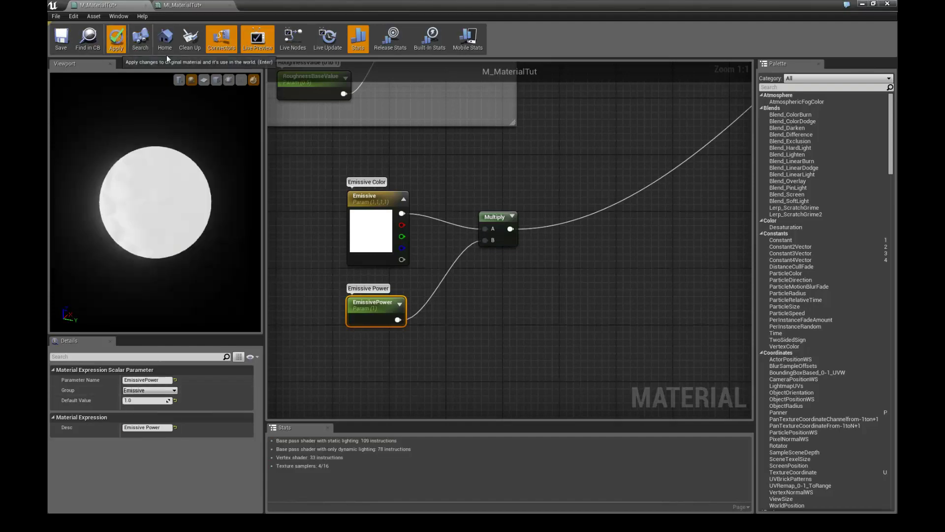
Override EmissivePower in the MI_MaterialTut instance and raise it to about 2.92, with the level mesh in view
{"action": "left_click_drag", "start_coordinate": [268, 5], "coordinate": [659, 34]}
{"action": "left_click", "coordinate": [655, 31]}
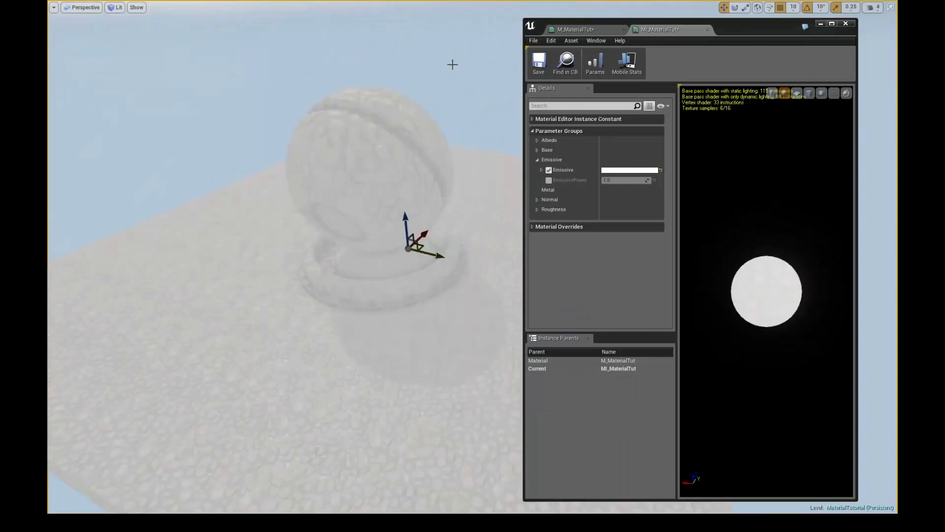
{"action": "left_click", "coordinate": [549, 180]}
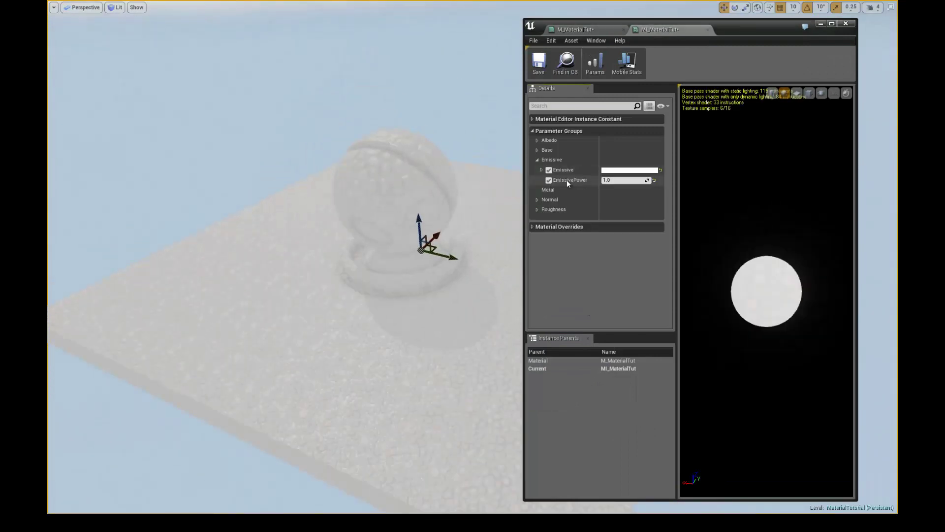
{"action": "left_click_drag", "start_coordinate": [606, 180], "coordinate": [694, 179]}
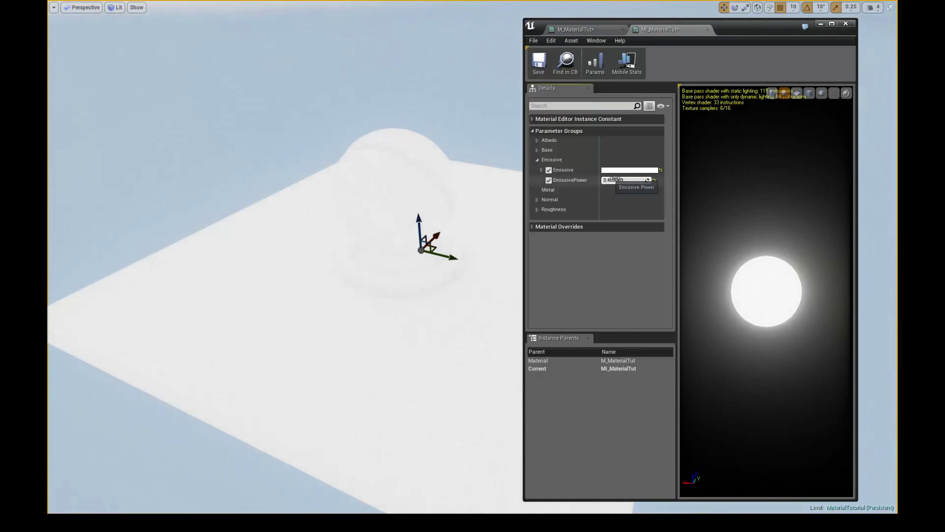
{"action": "left_click_drag", "start_coordinate": [621, 179], "coordinate": [602, 179]}
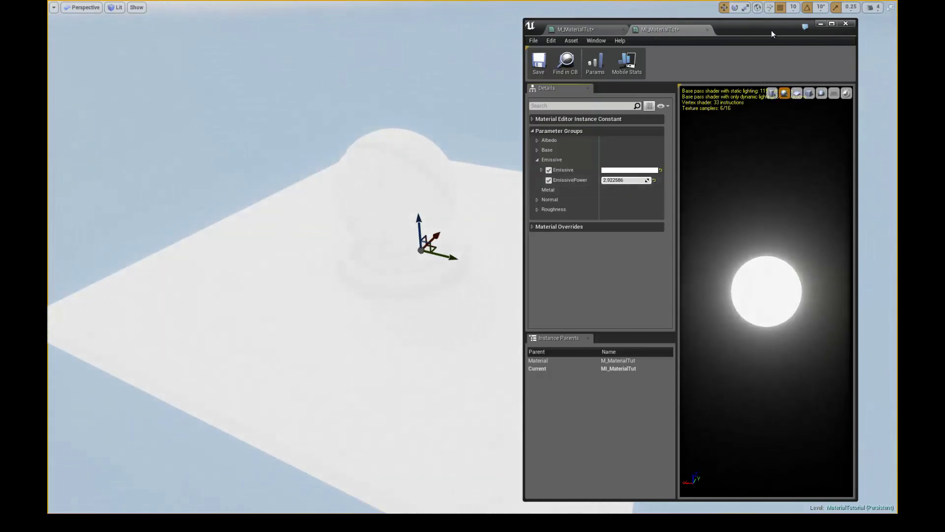
Examine the stronger glow on the level mesh and on the material instance's enlarged preview sphere
{"action": "mouse_move", "coordinate": [767, 30]}
{"action": "left_mouse_down"}
{"action": "mouse_move", "coordinate": [670, 30]}
{"action": "mouse_move", "coordinate": [752, 38]}
{"action": "left_mouse_up"}
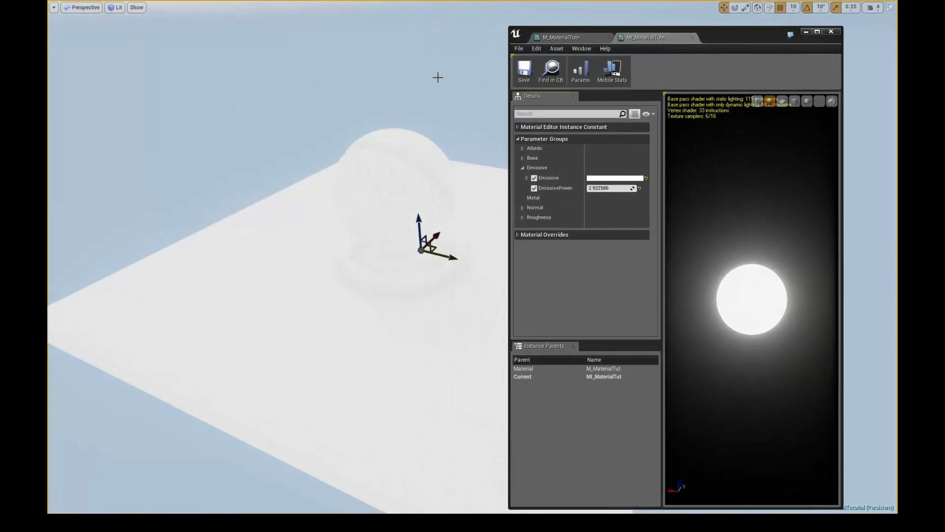
{"action": "middle_click_drag", "start_coordinate": [437, 76], "coordinate": [439, 96]}
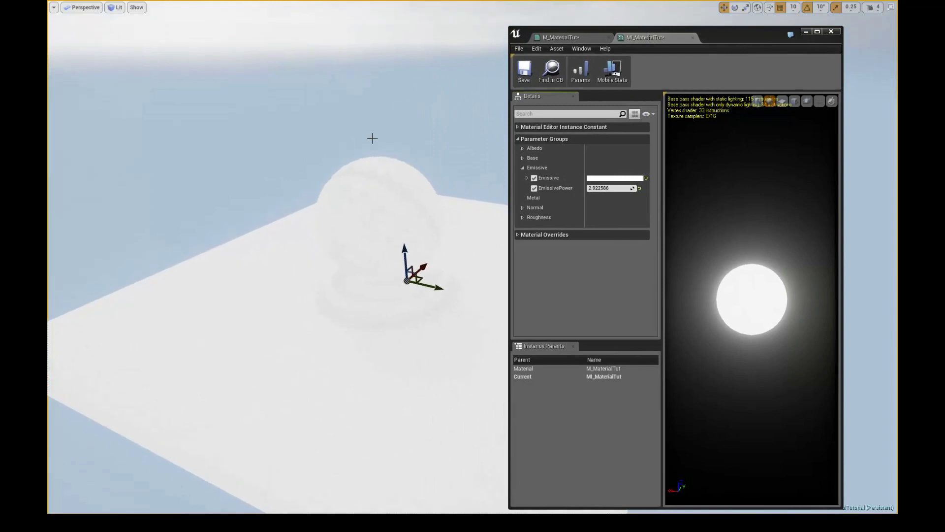
{"action": "left_click", "coordinate": [817, 31]}
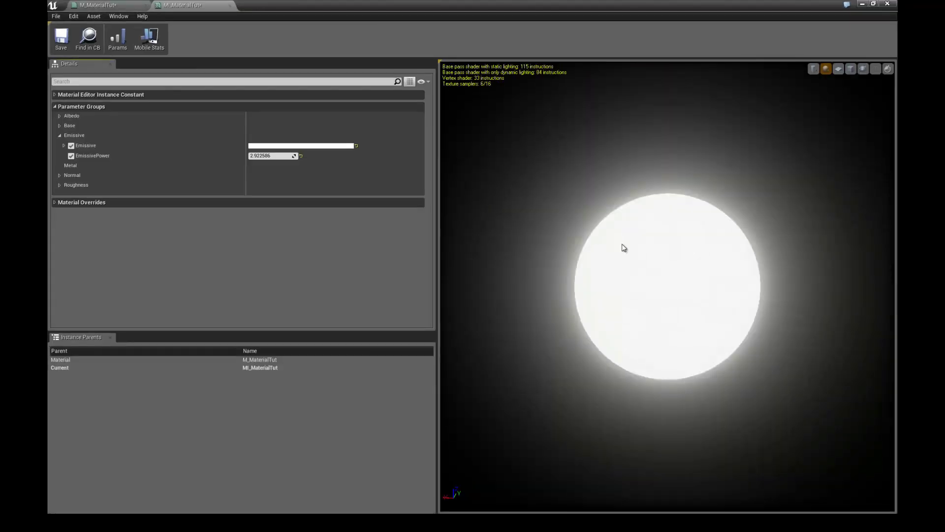
{"action": "left_click_drag", "start_coordinate": [623, 247], "coordinate": [555, 256]}
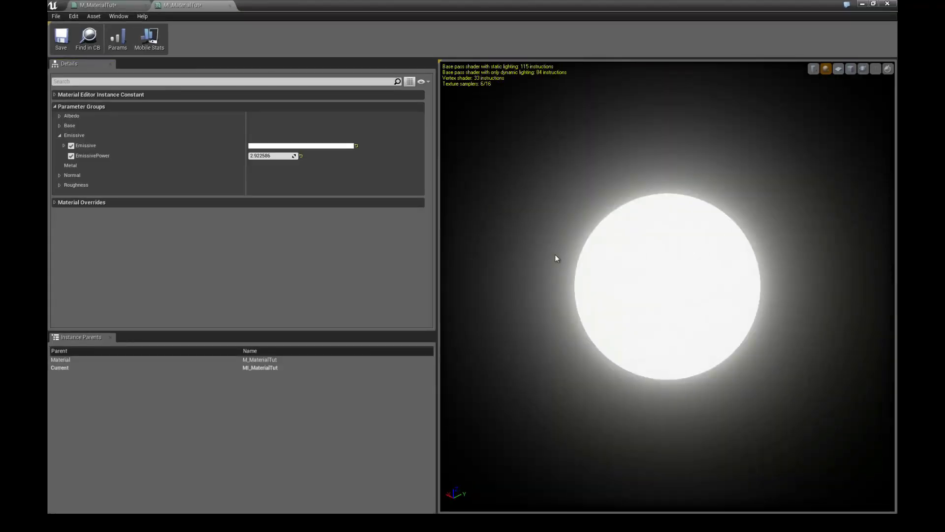
Reset EmissivePower to its default of 1.0 and set the instance's Emissive colour to saturated blue, hex 000FFFFF
{"action": "left_click", "coordinate": [300, 156]}
{"action": "left_click", "coordinate": [340, 146]}
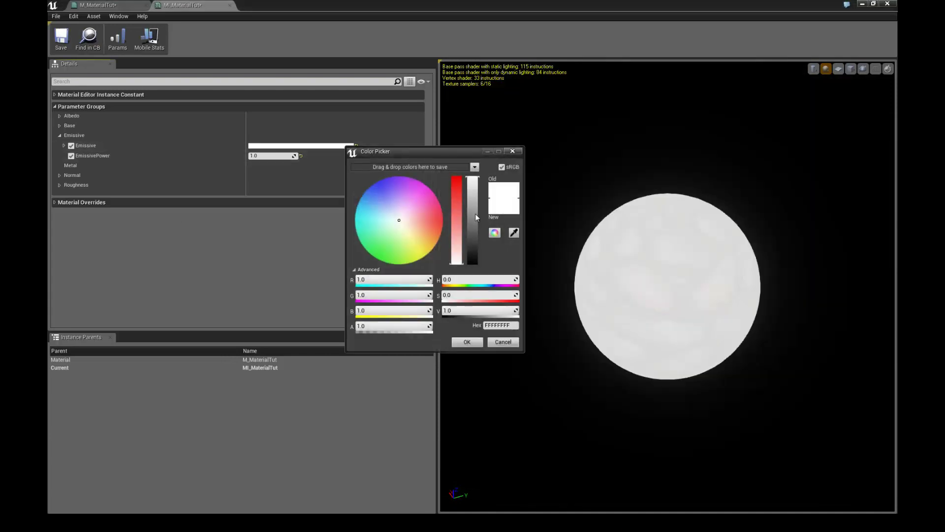
{"action": "left_click_drag", "start_coordinate": [476, 216], "coordinate": [476, 177]}
{"action": "left_click_drag", "start_coordinate": [429, 216], "coordinate": [371, 176]}
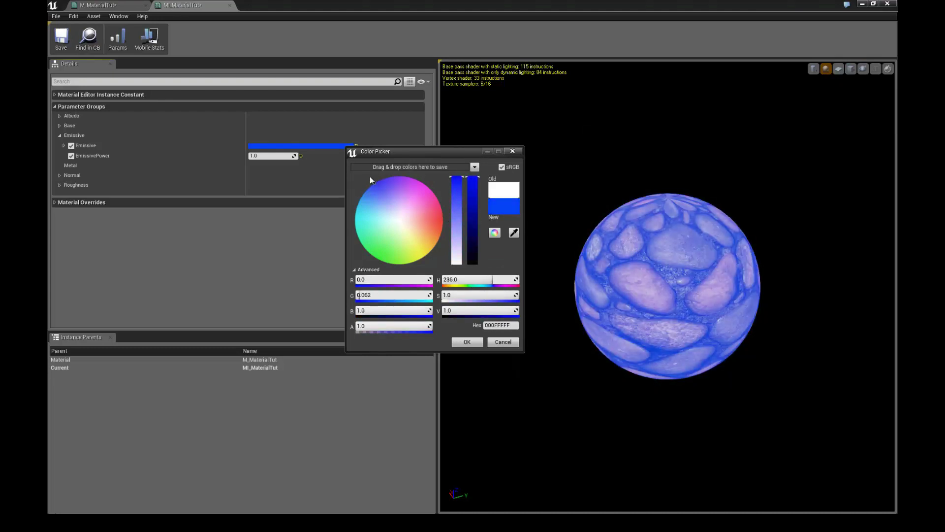
{"action": "left_click", "coordinate": [467, 342]}
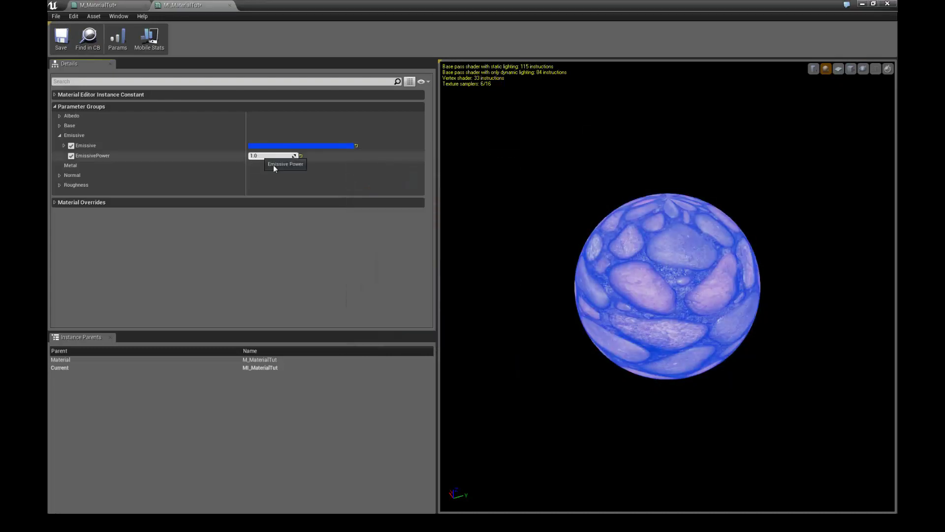
Raise EmissivePower to about 26.51 and examine the blue glow around the preview sphere from several angles
{"action": "left_click_drag", "start_coordinate": [577, 251], "coordinate": [650, 268]}
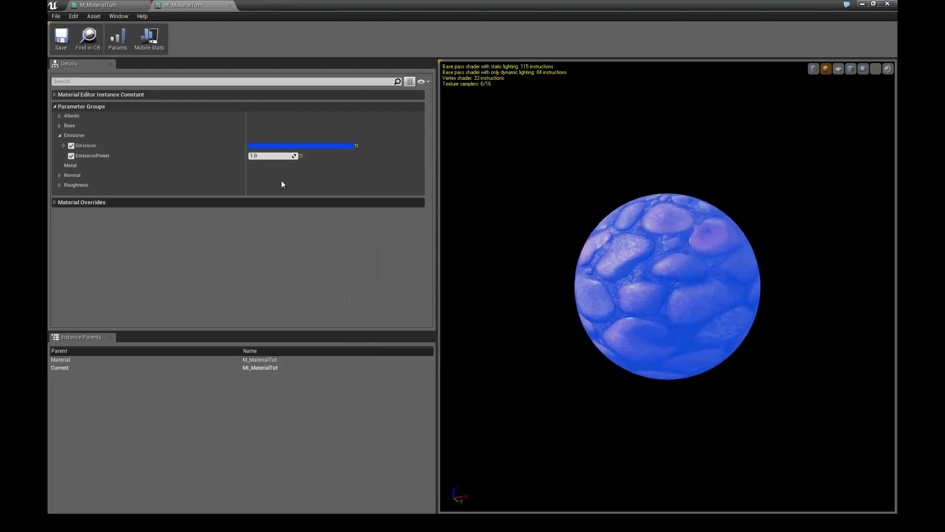
{"action": "left_click_drag", "start_coordinate": [276, 155], "coordinate": [458, 167]}
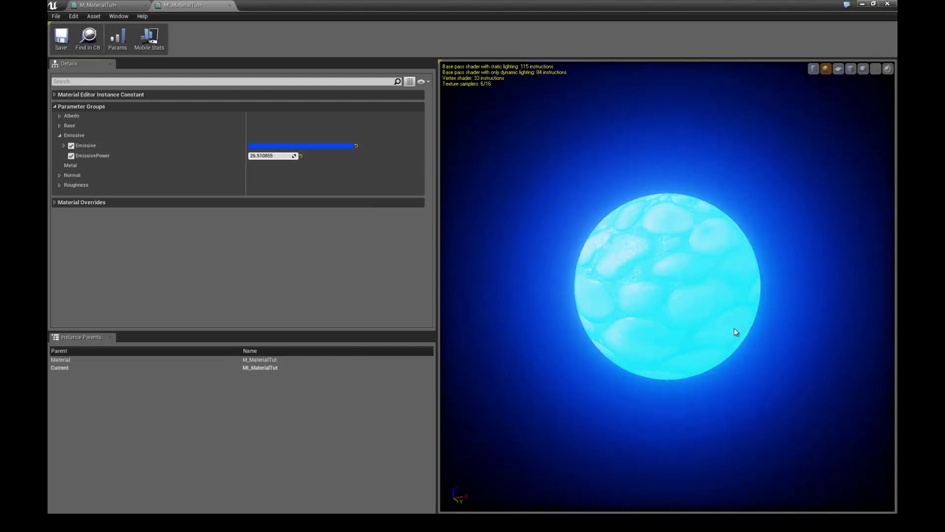
{"action": "left_click_drag", "start_coordinate": [736, 332], "coordinate": [650, 277]}
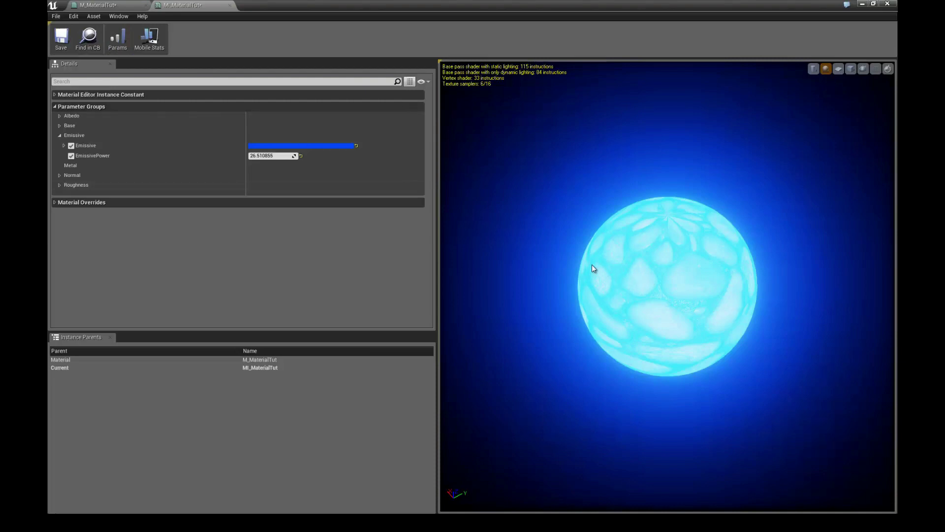
{"action": "left_click_drag", "start_coordinate": [593, 265], "coordinate": [664, 284]}
{"action": "scroll", "coordinate": [673, 279], "scroll_direction": "up", "scroll_amount": 3}
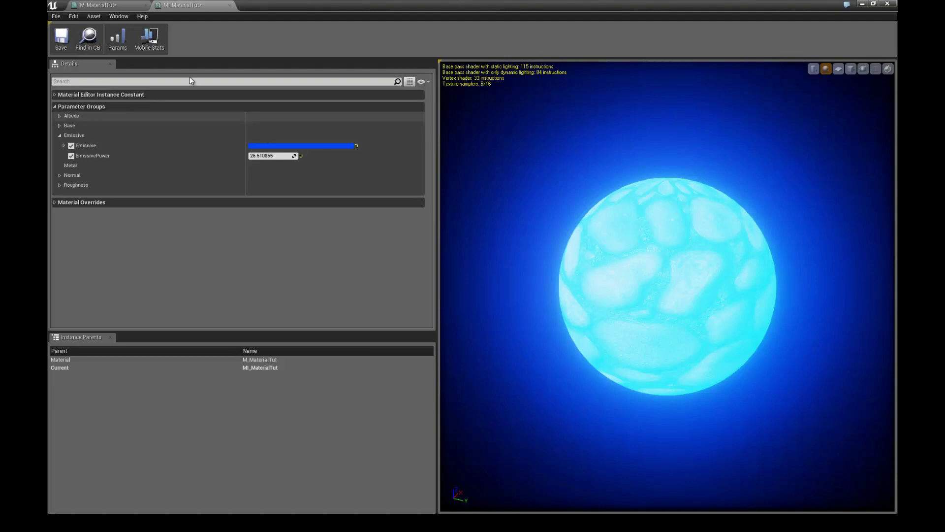
In the M_MaterialTut graph, move Multiply further from the emissive parameters to make room and shift the Emissive node slightly up
{"action": "left_click", "coordinate": [98, 5]}
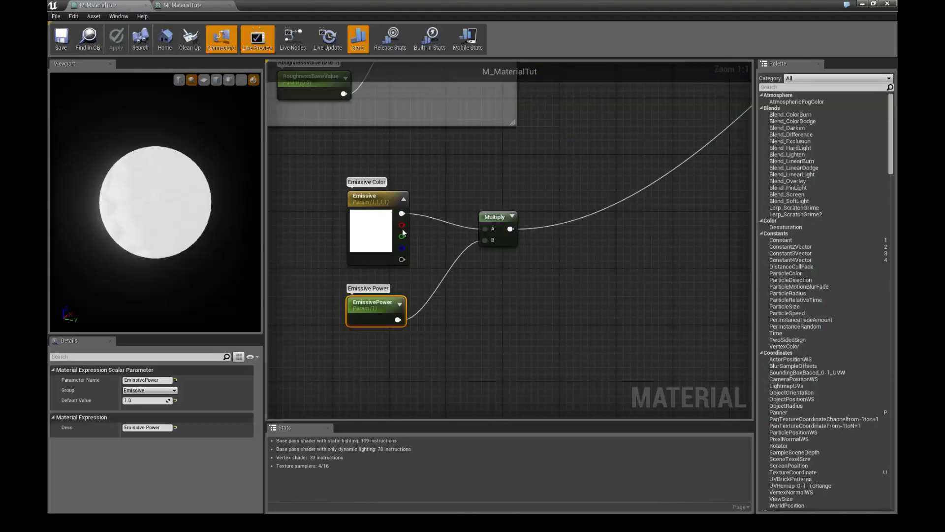
{"action": "right_click_drag", "start_coordinate": [445, 174], "coordinate": [453, 163]}
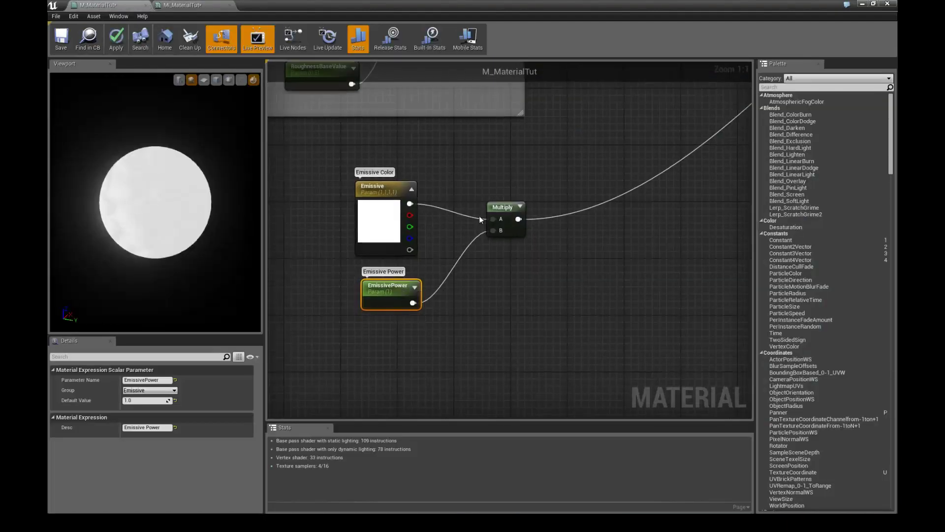
{"action": "left_click_drag", "start_coordinate": [501, 208], "coordinate": [608, 203]}
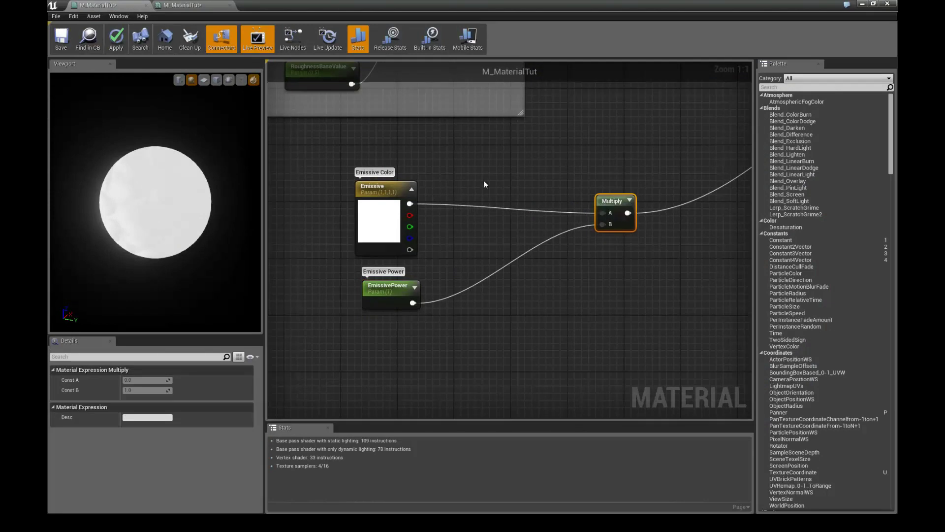
{"action": "right_click_drag", "start_coordinate": [483, 180], "coordinate": [491, 184]}
{"action": "left_click_drag", "start_coordinate": [393, 195], "coordinate": [386, 181]}
Add a Desaturation node and wire it between the Emissive colour output and Multiply's A input
{"action": "type", "text": "desat"}
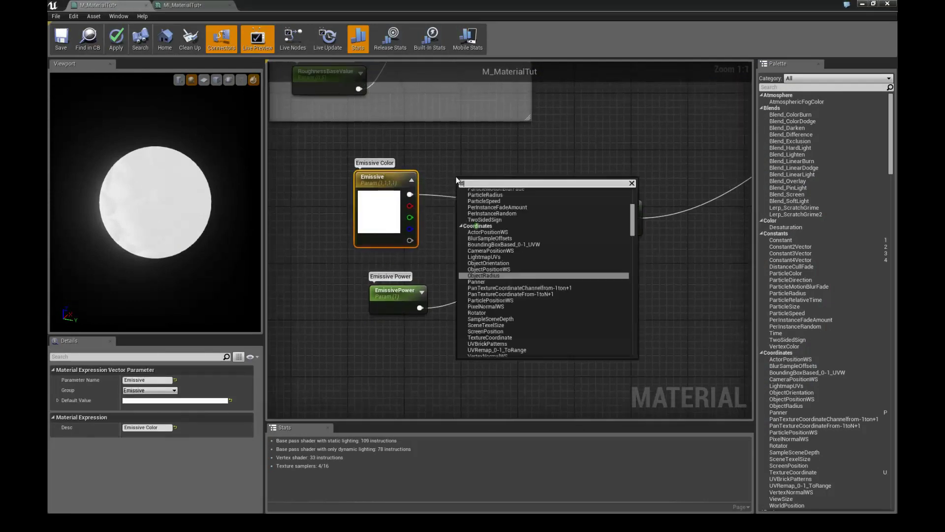
{"action": "key", "text": "Return"}
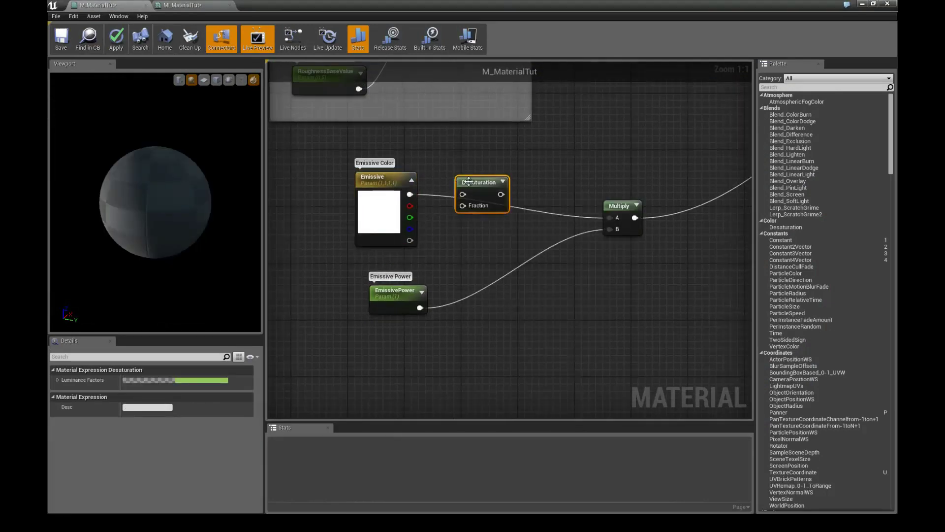
{"action": "left_click_drag", "start_coordinate": [457, 178], "coordinate": [608, 218]}
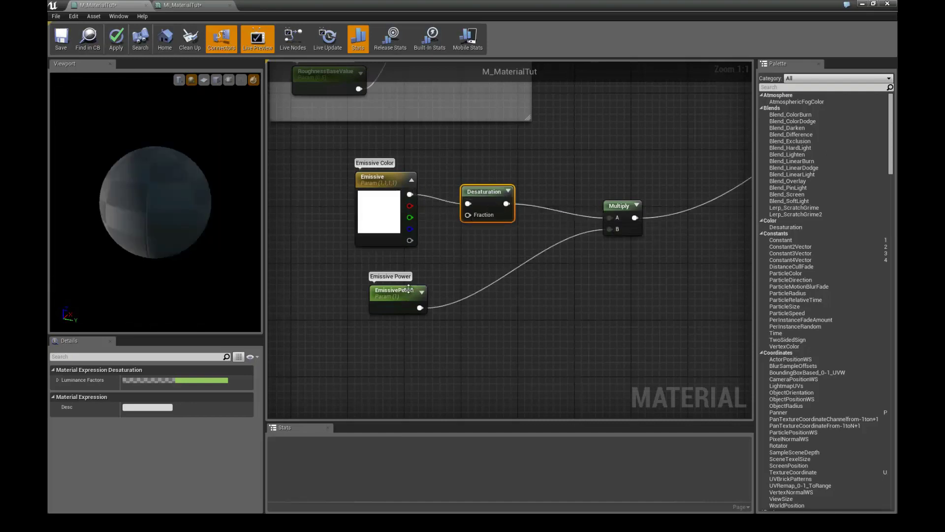
Duplicate the EmissivePower parameter and arrange the copy between the Emissive node and the original EmissivePower node
{"action": "left_click_drag", "start_coordinate": [413, 287], "coordinate": [385, 272]}
{"action": "key", "text": "ctrl+c"}
{"action": "key", "text": "ctrl+v"}
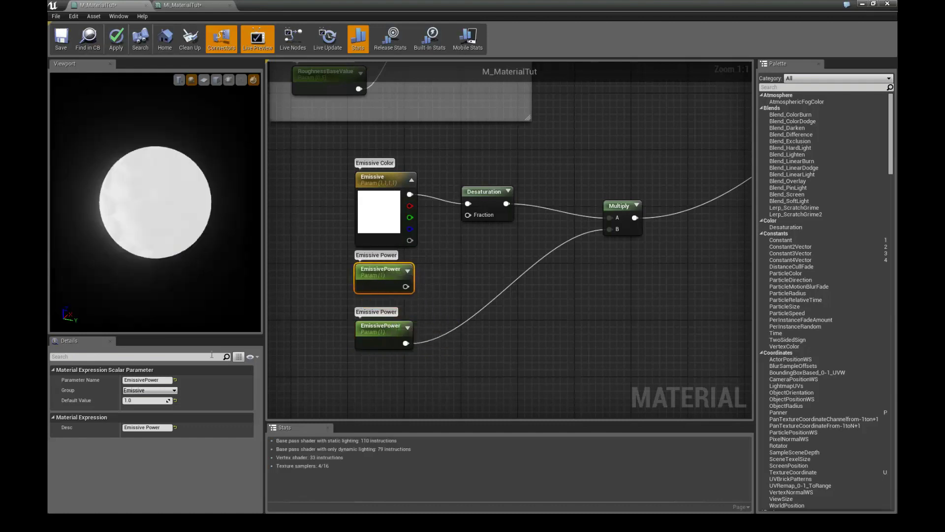
Rename the unconnected EmissivePower parameter to EmissiveSaturation and set its description to Emissive Saturation
{"action": "left_click_drag", "start_coordinate": [145, 380], "coordinate": [208, 379]}
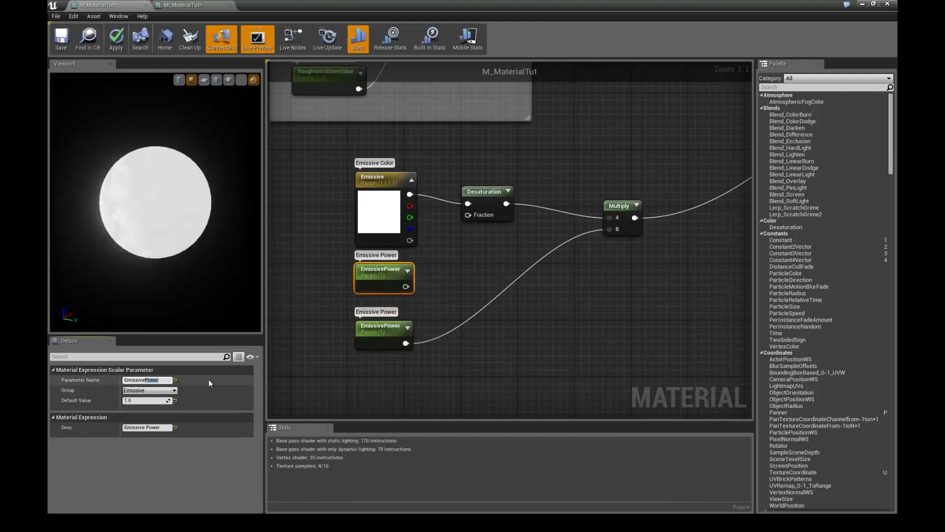
{"action": "type", "text": "Saturation"}
{"action": "key", "text": "Return"}
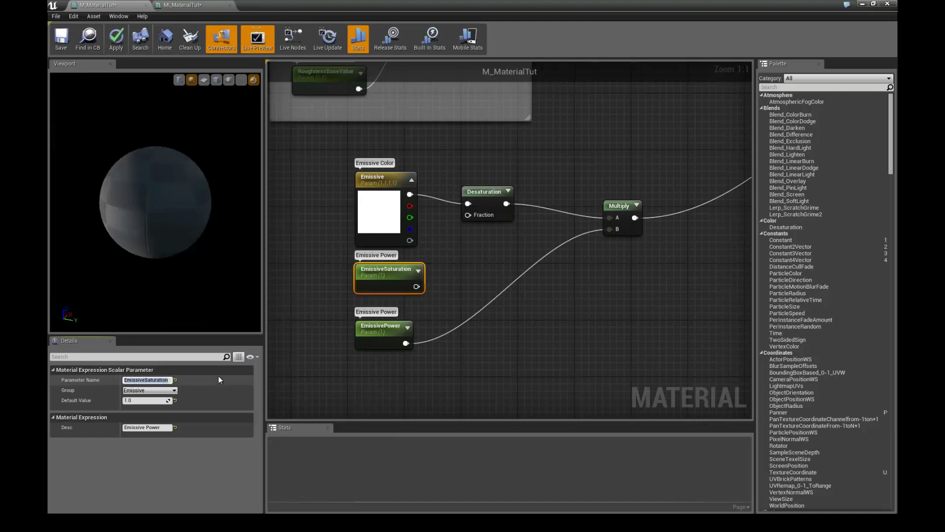
{"action": "left_click_drag", "start_coordinate": [145, 426], "coordinate": [222, 426]}
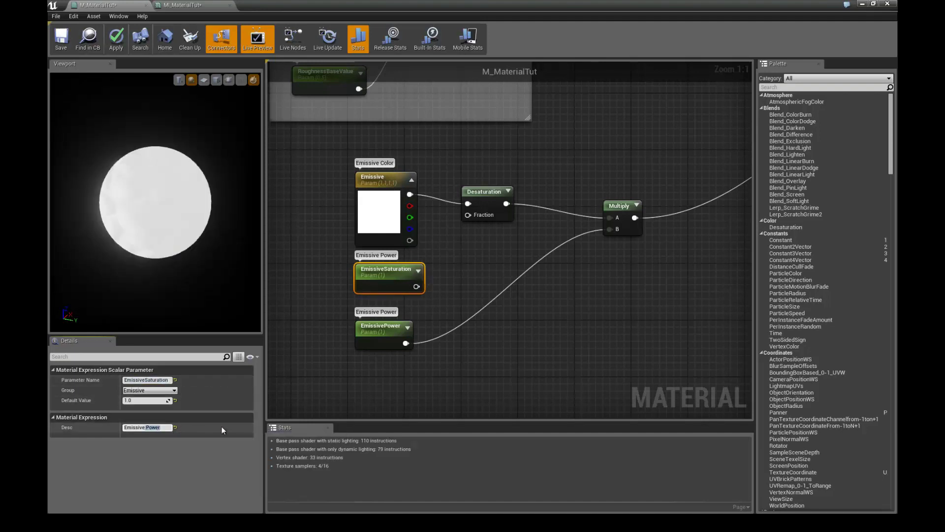
{"action": "type", "text": "SAturatio"}
{"action": "key", "text": "Delete"}
{"action": "type", "text": "a"}
{"action": "key", "text": "Return"}
Connect EmissiveSaturation to the Desaturation node's Fraction input and set the parameter's default value to 0
{"action": "left_click", "coordinate": [318, 306]}
{"action": "left_click_drag", "start_coordinate": [417, 286], "coordinate": [468, 215]}
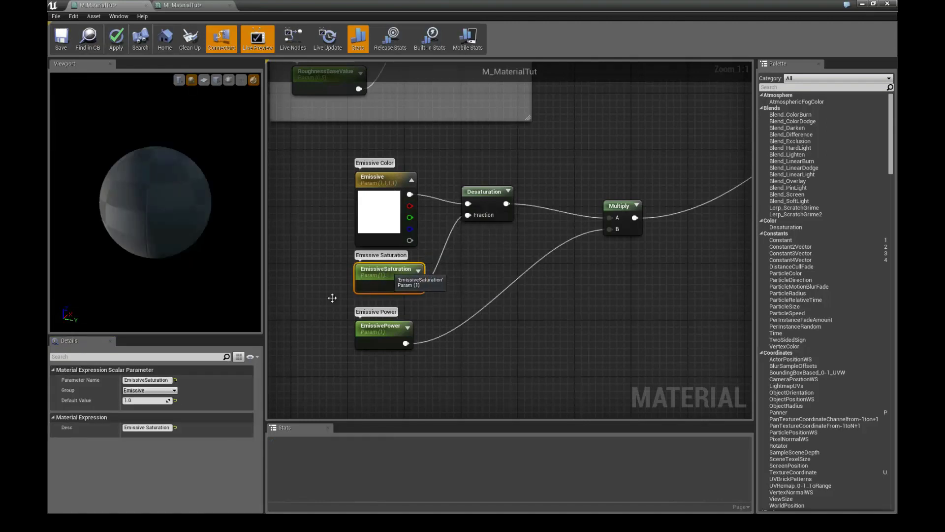
{"action": "left_click", "coordinate": [139, 401]}
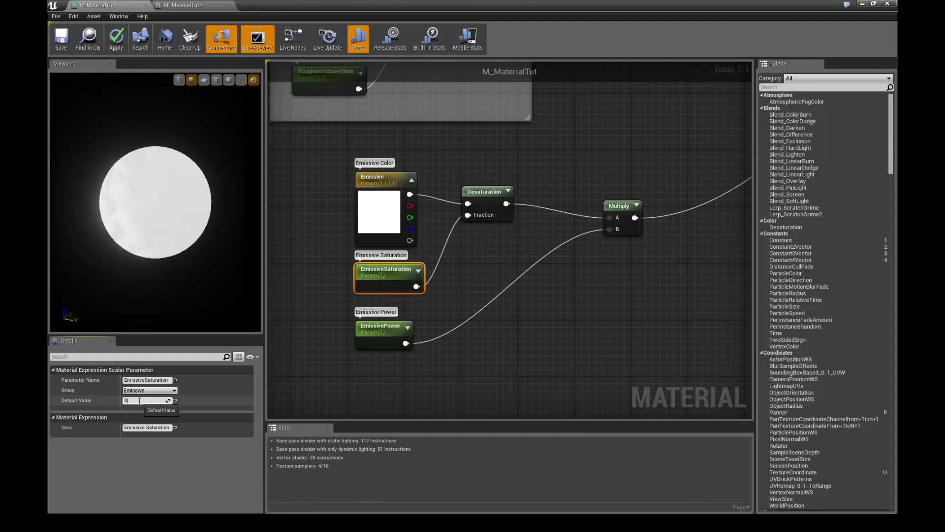
{"action": "type", "text": "0"}
{"action": "key", "text": "Return"}
Nudge the EmissiveSaturation node down toward EmissivePower and apply the material changes
{"action": "left_click", "coordinate": [320, 241]}
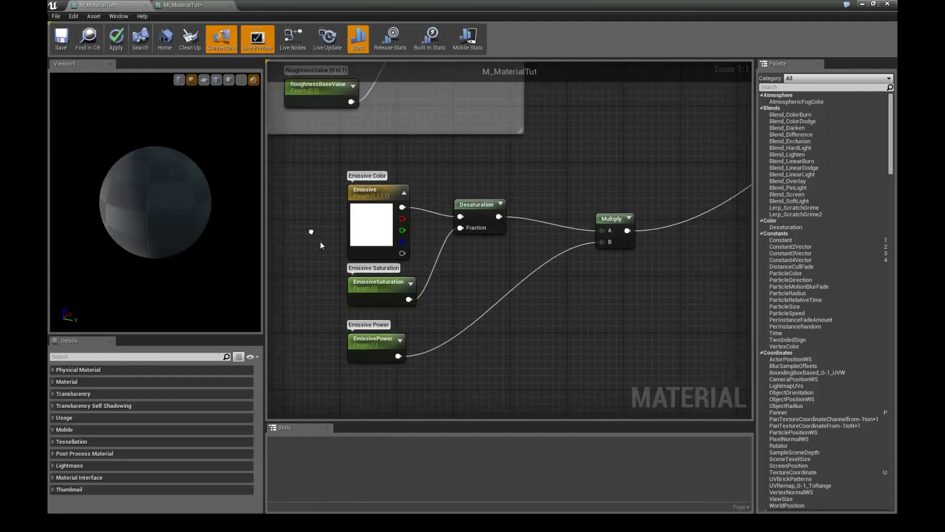
{"action": "left_click", "coordinate": [367, 287]}
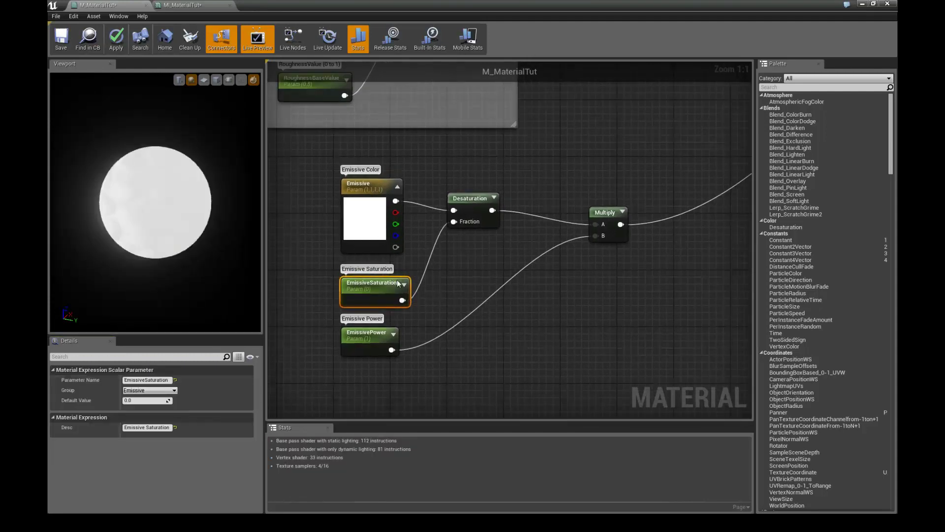
{"action": "left_click", "coordinate": [114, 48]}
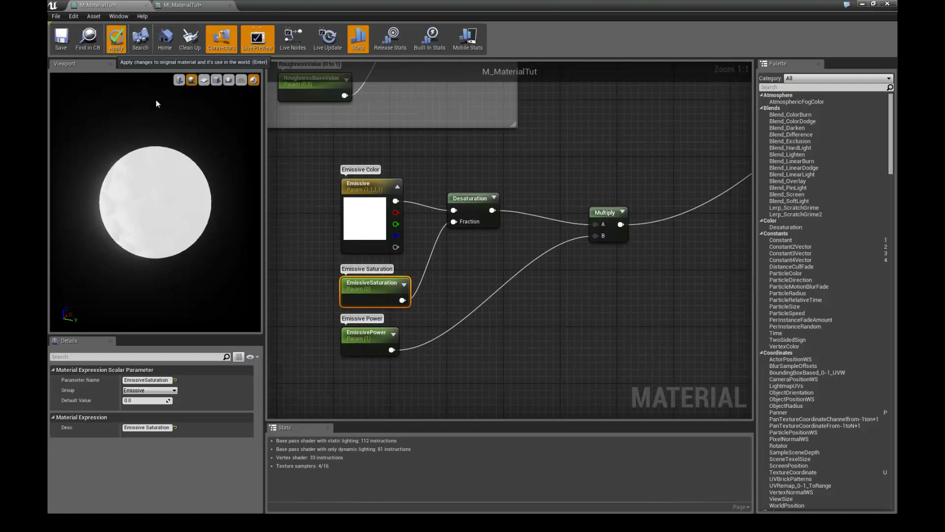
Enable EmissiveSaturation in the MI_MaterialTut instance, test it at about 0.83, and reset it to its default
{"action": "left_click", "coordinate": [183, 5]}
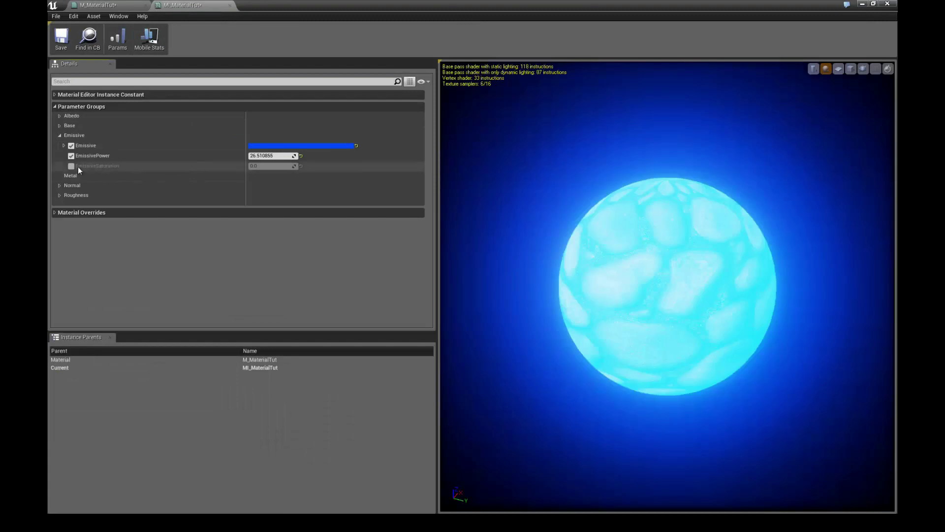
{"action": "left_click", "coordinate": [71, 166]}
{"action": "left_click_drag", "start_coordinate": [269, 167], "coordinate": [311, 167]}
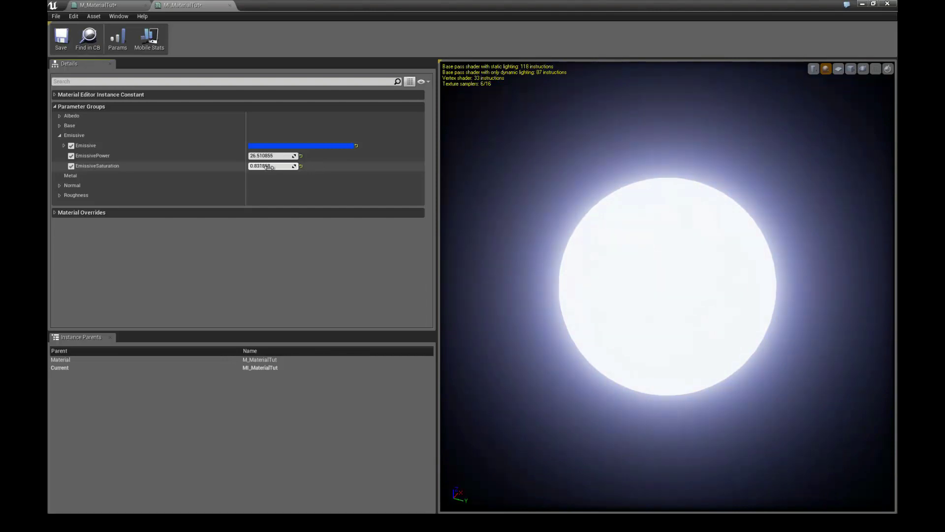
{"action": "left_click", "coordinate": [300, 166]}
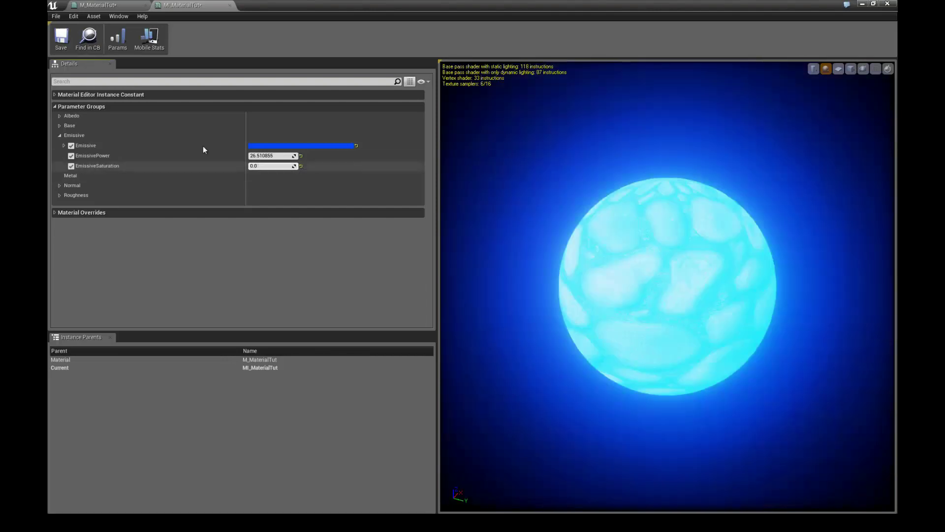
Return to M_MaterialTut and move the emissive Multiply node closer to the Desaturation node
{"action": "left_click", "coordinate": [131, 5]}
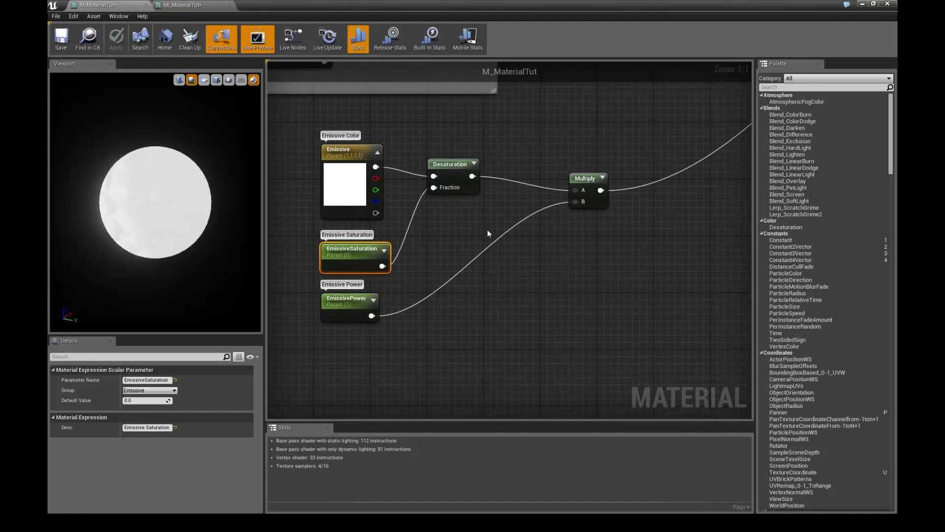
{"action": "left_click_drag", "start_coordinate": [581, 179], "coordinate": [588, 193]}
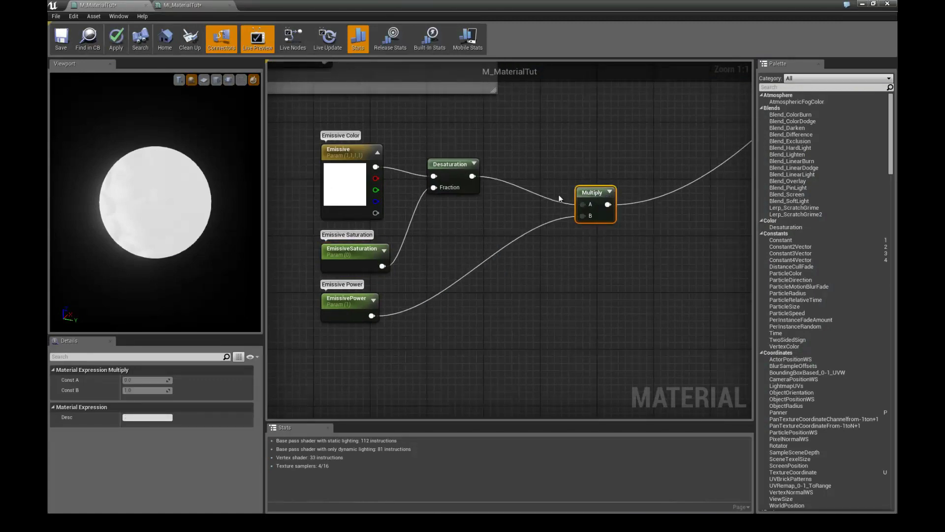
{"action": "right_click_drag", "start_coordinate": [559, 194], "coordinate": [503, 186]}
{"action": "left_click_drag", "start_coordinate": [590, 182], "coordinate": [527, 183]}
{"action": "right_click_drag", "start_coordinate": [471, 285], "coordinate": [472, 258]}
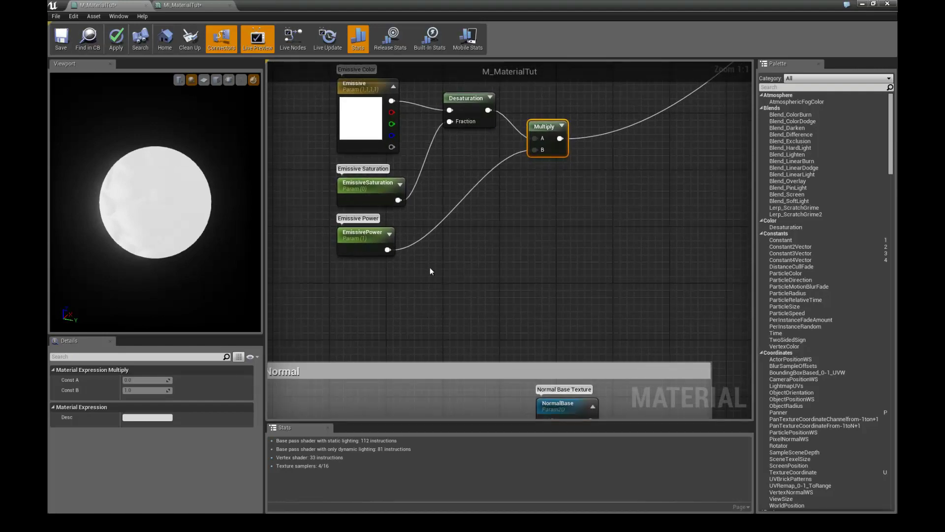
{"action": "scroll", "coordinate": [429, 267], "scroll_direction": "down", "scroll_amount": 3}
{"action": "scroll", "coordinate": [382, 244], "scroll_direction": "up", "scroll_amount": 3}
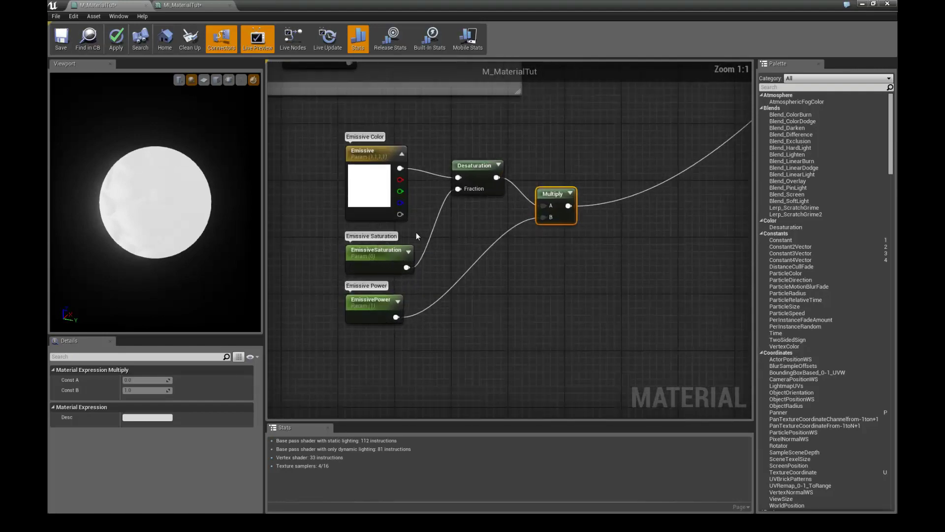
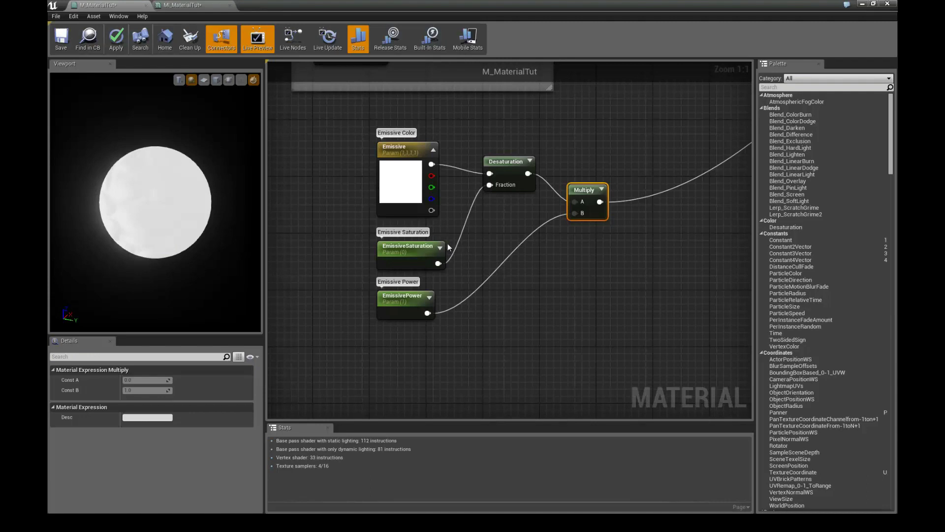
{"action": "right_click_drag", "start_coordinate": [448, 247], "coordinate": [430, 240]}
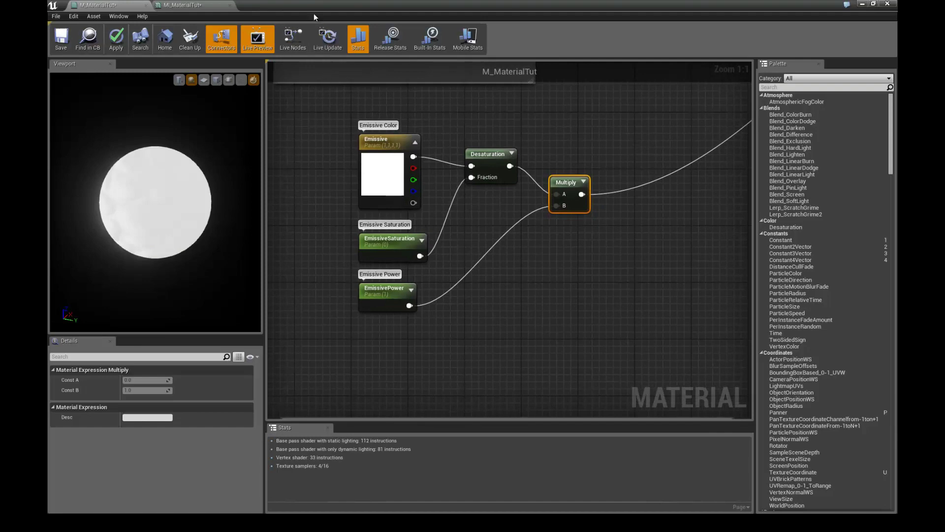
Uncover the main editor's Content Browser and look through the textures in the Textures folder
{"action": "left_click_drag", "start_coordinate": [305, 2], "coordinate": [705, 26]}
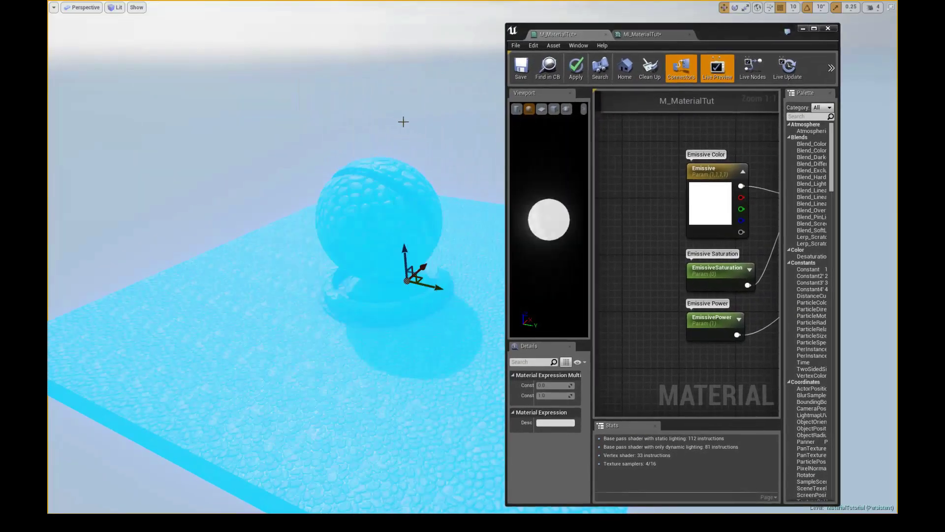
{"action": "key", "text": "F11"}
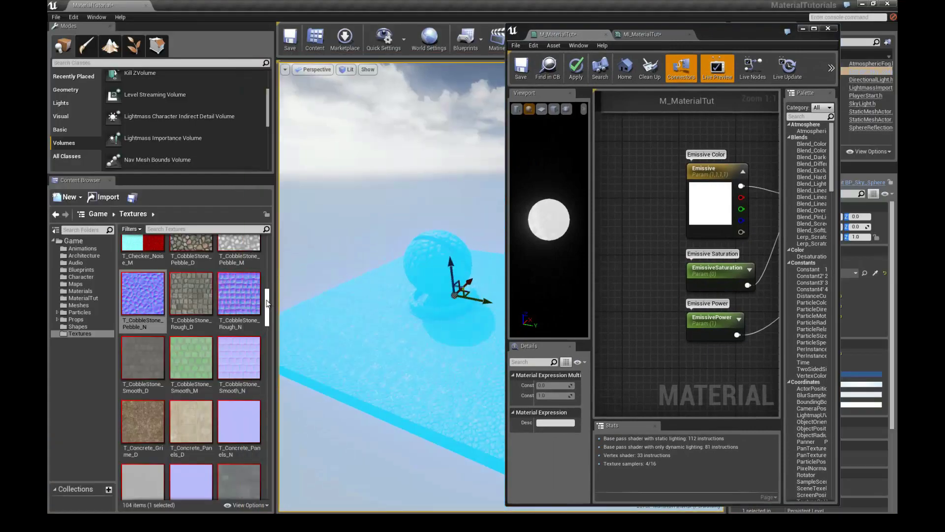
{"action": "scroll", "coordinate": [270, 358], "scroll_direction": "down", "scroll_amount": 3}
{"action": "mouse_move", "coordinate": [269, 358]}
{"action": "left_mouse_down"}
{"action": "mouse_move", "coordinate": [266, 484]}
{"action": "mouse_move", "coordinate": [267, 330]}
{"action": "mouse_move", "coordinate": [266, 350]}
{"action": "left_mouse_up"}
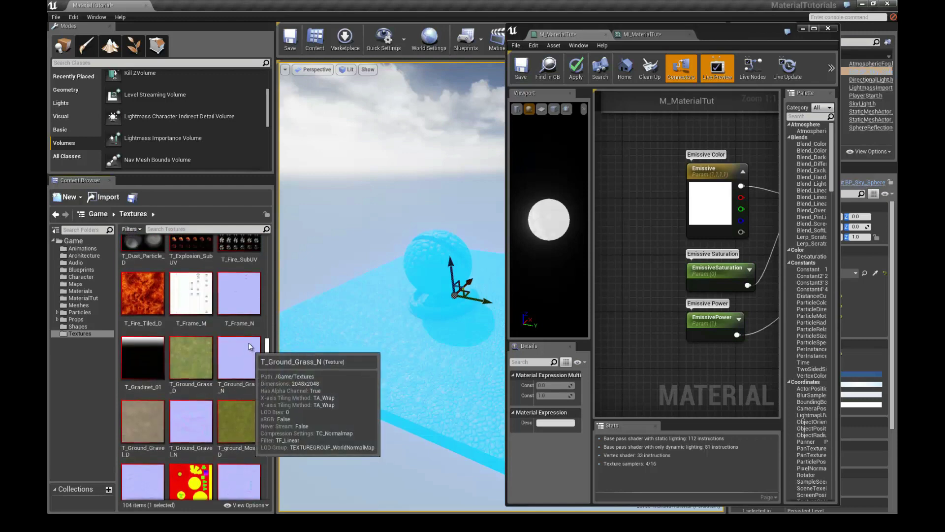
{"action": "scroll", "coordinate": [250, 343], "scroll_direction": "up", "scroll_amount": 2}
{"action": "scroll", "coordinate": [248, 315], "scroll_direction": "up", "scroll_amount": 5}
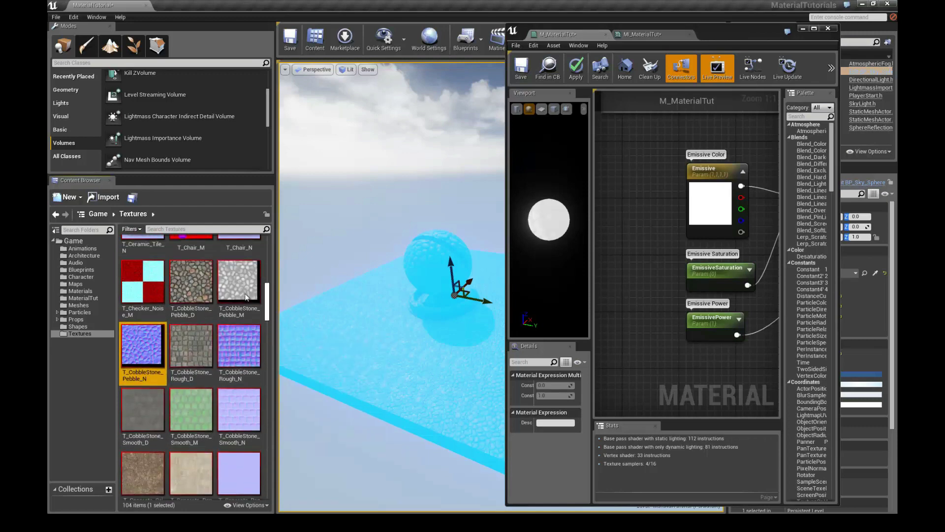
{"action": "scroll", "coordinate": [246, 281], "scroll_direction": "up", "scroll_amount": 5}
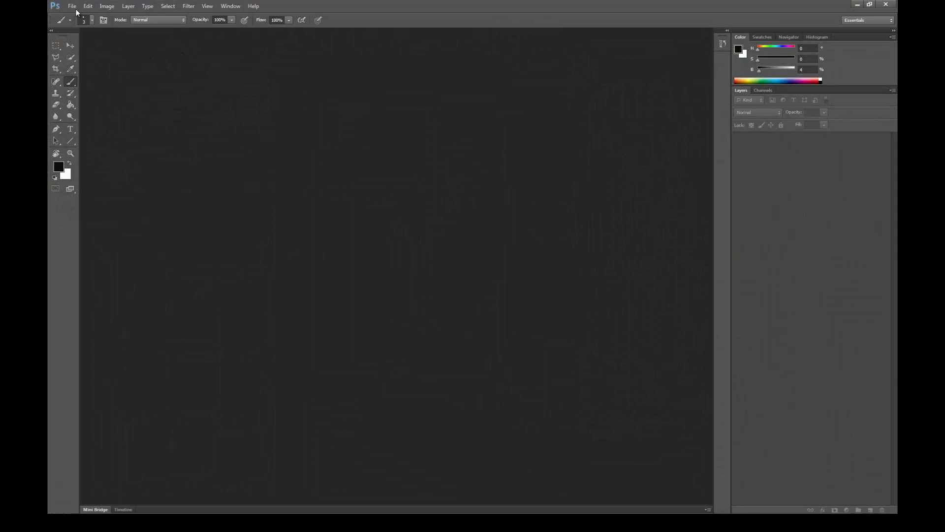
Switch to Photoshop and create a new 512 x 512 pixel document with a transparent background
{"action": "left_click", "coordinate": [73, 7]}
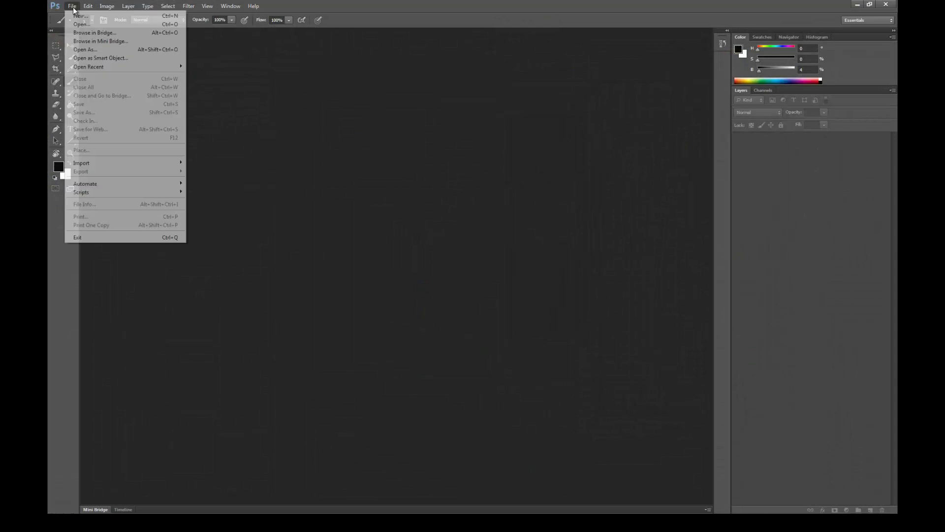
{"action": "left_click", "coordinate": [83, 17]}
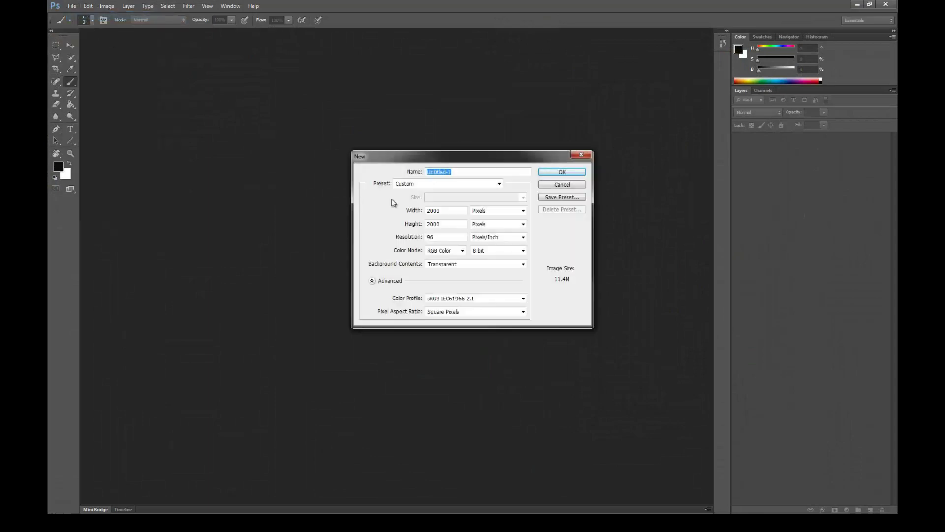
{"action": "double_click", "coordinate": [448, 211]}
{"action": "type", "text": "512"}
{"action": "key", "text": "Tab"}
{"action": "key", "text": "Tab"}
{"action": "type", "text": "512"}
{"action": "key", "text": "Return"}
{"action": "scroll", "coordinate": [372, 214], "scroll_direction": "up", "scroll_amount": 3, "text": "alt"}
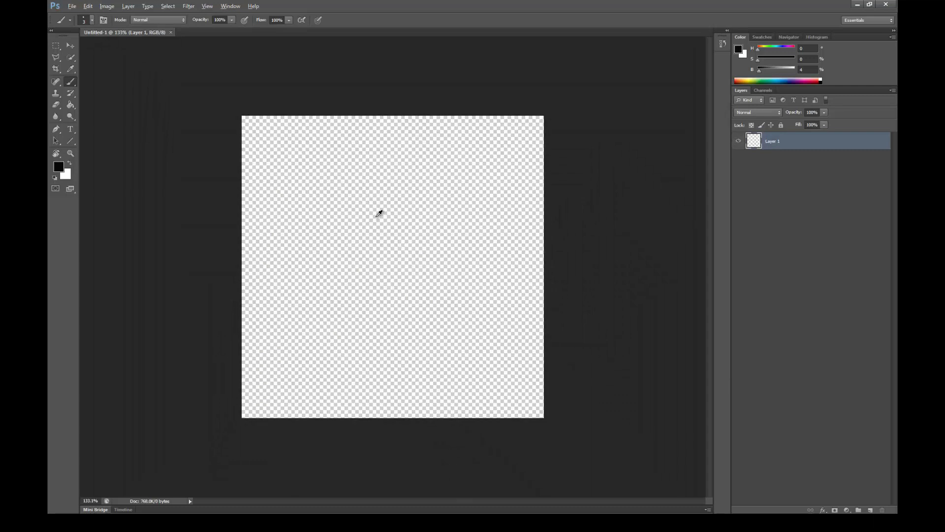
Fill Layer 1 with pure black using the Paint Bucket
{"action": "left_click", "coordinate": [71, 104]}
{"action": "left_click", "coordinate": [276, 187]}
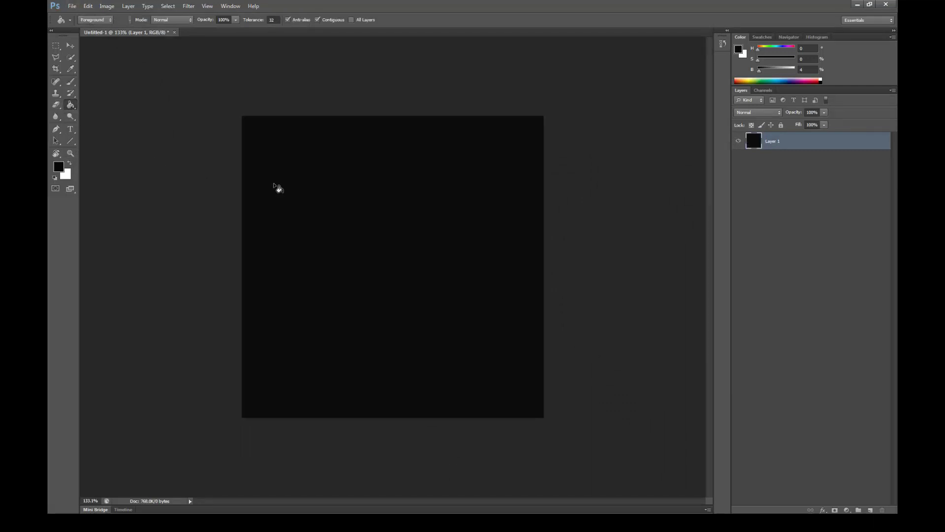
{"action": "scroll", "coordinate": [229, 161], "scroll_direction": "up", "scroll_amount": 2, "text": "alt"}
{"action": "left_click", "coordinate": [58, 167]}
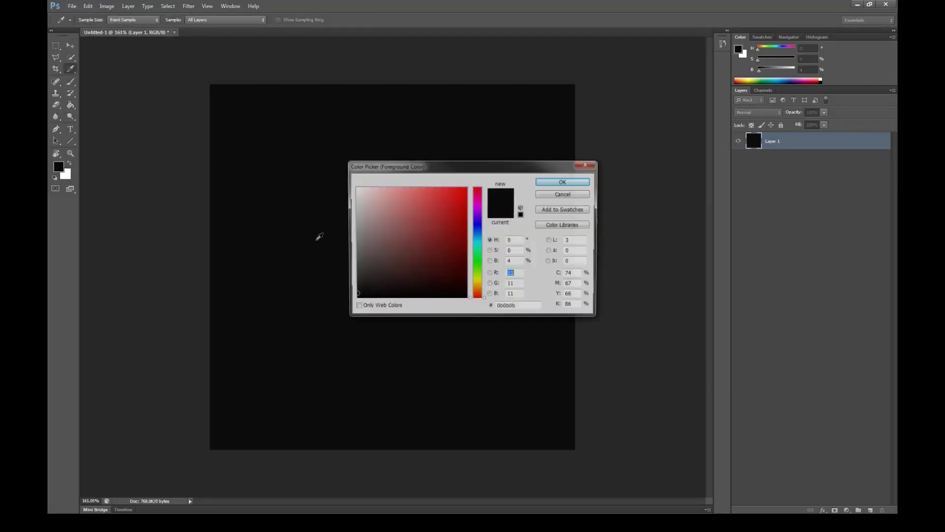
{"action": "left_click", "coordinate": [564, 181]}
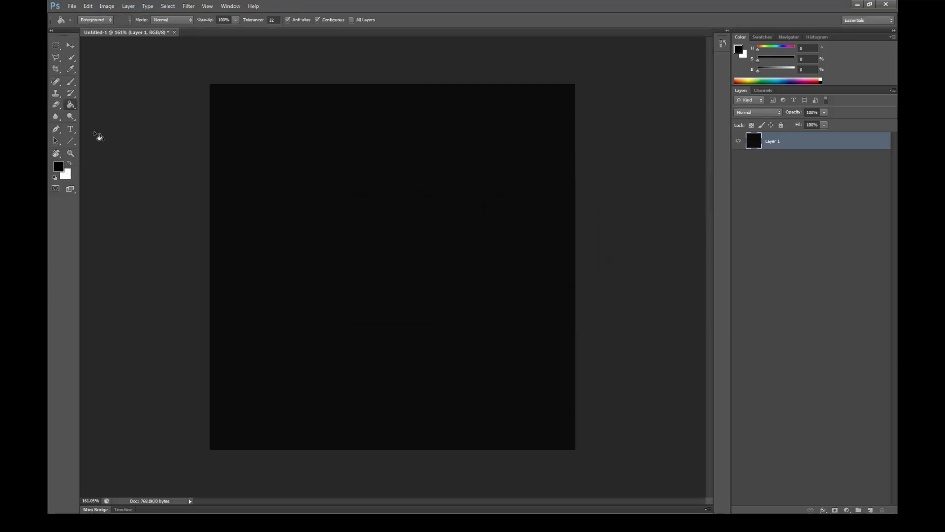
{"action": "left_click", "coordinate": [267, 176]}
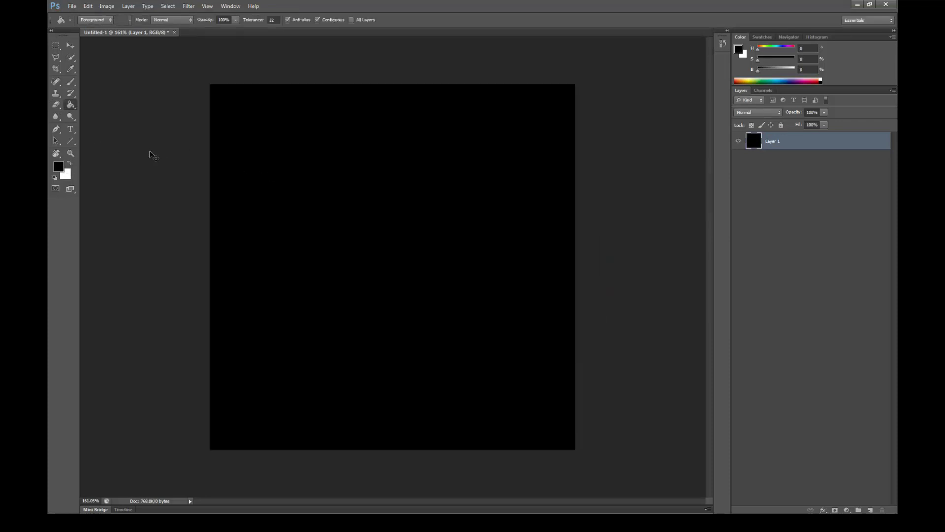
Add a new layer above the black one and make pure white the foreground color
{"action": "key", "text": "ctrl+shift+n"}
{"action": "key", "text": "Return"}
{"action": "left_click", "coordinate": [69, 163]}
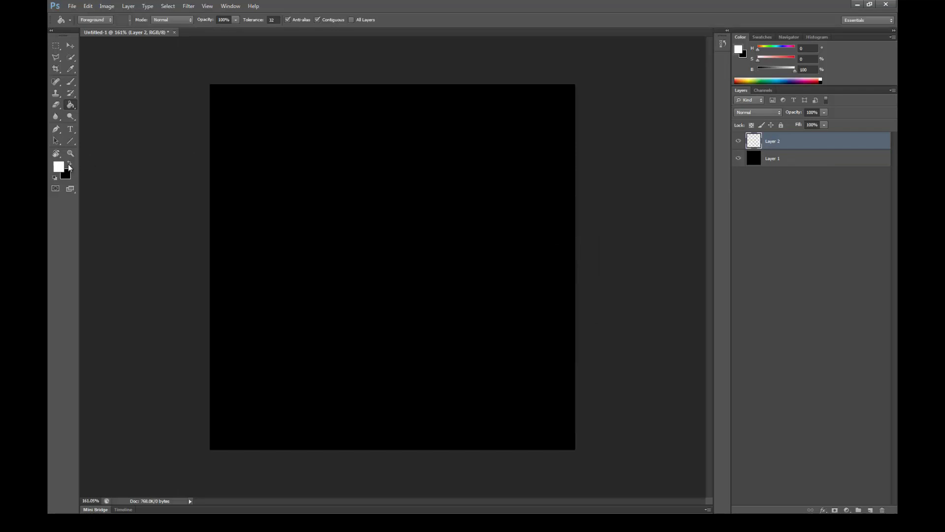
{"action": "left_click", "coordinate": [58, 166]}
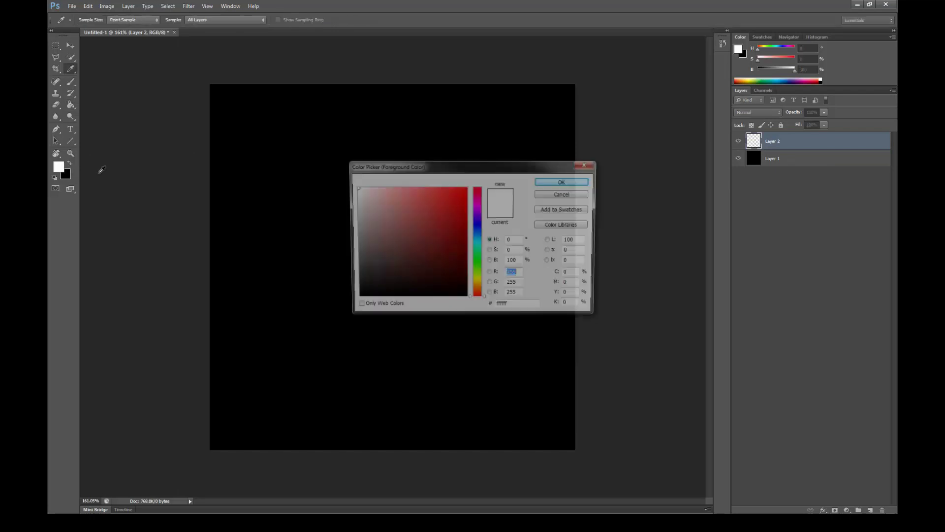
{"action": "left_click", "coordinate": [565, 182]}
Select two separate circles with the Elliptical Marquee, one in the canvas's upper left and one in its lower right
{"action": "left_click", "coordinate": [56, 46]}
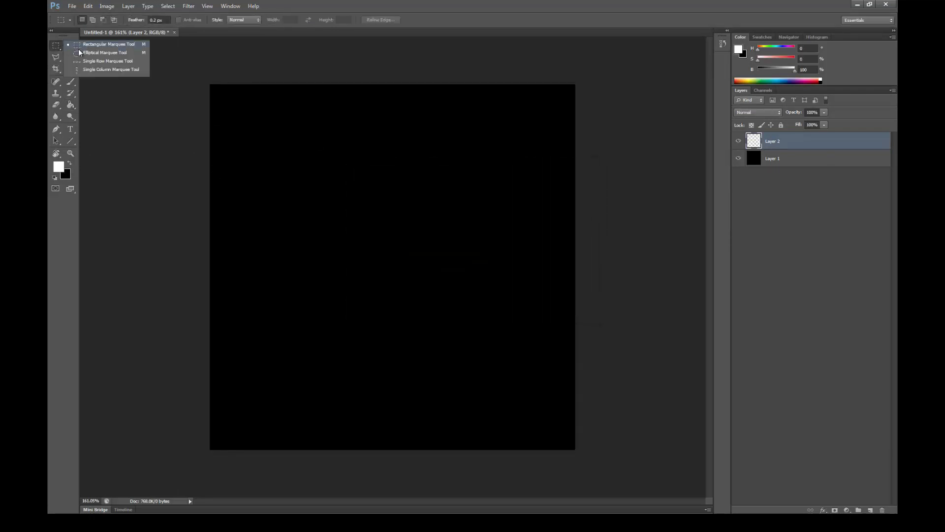
{"action": "left_click", "coordinate": [104, 52]}
{"action": "key", "text": "ctrl+apostrophe"}
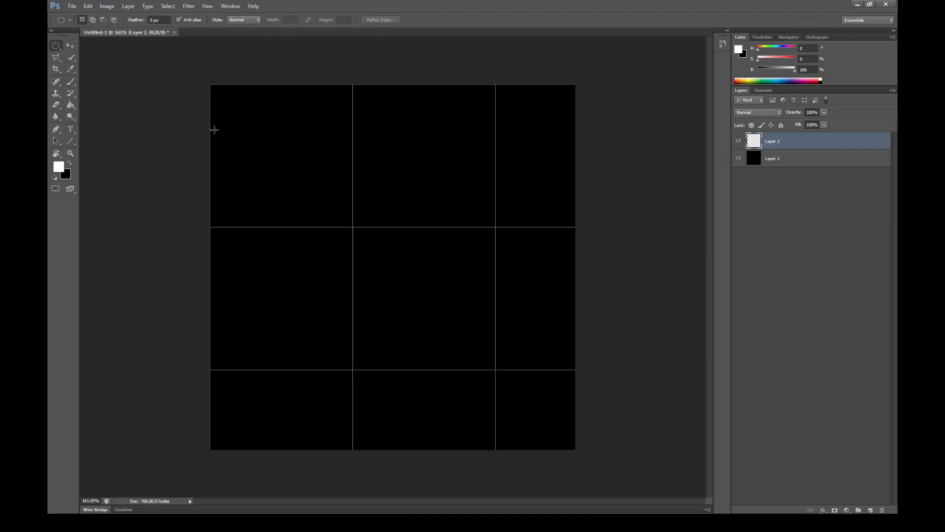
{"action": "key", "text": "ctrl+apostrophe"}
{"action": "mouse_move", "coordinate": [254, 127]}
{"action": "left_mouse_down"}
{"action": "mouse_move", "coordinate": [380, 226]}
{"action": "mouse_move", "coordinate": [383, 252]}
{"action": "mouse_move", "coordinate": [504, 403]}
{"action": "mouse_move", "coordinate": [533, 416]}
{"action": "left_mouse_up"}
Fill both selected circles with white on the new layer and clear the selection
{"action": "key", "text": "g"}
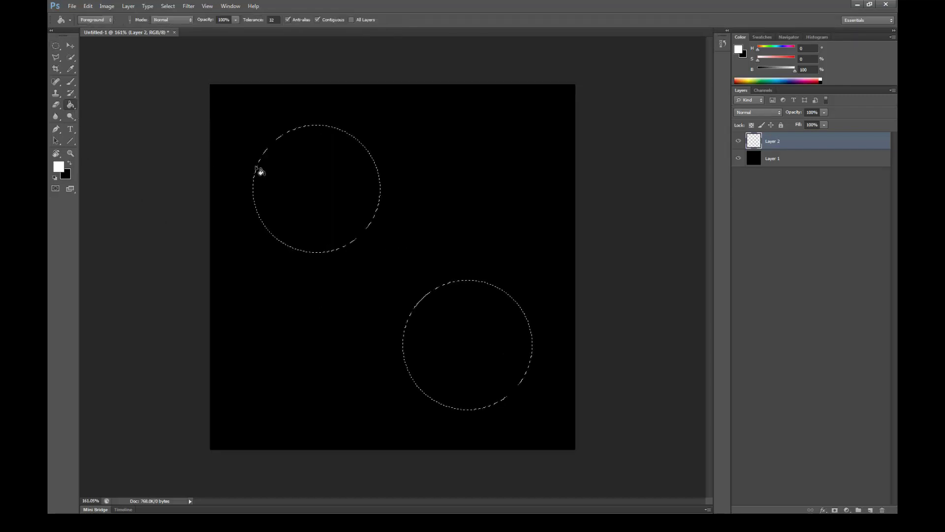
{"action": "left_click", "coordinate": [272, 171]}
{"action": "left_click", "coordinate": [55, 46]}
{"action": "left_click", "coordinate": [212, 134]}
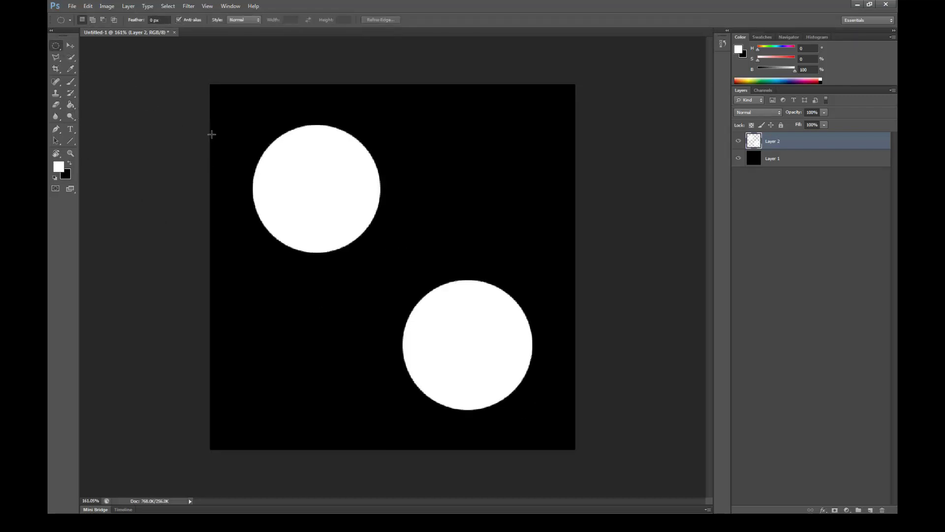
Save the circle texture to the Desktop as a Targa file named emissive_mask
{"action": "key", "text": "ctrl+s"}
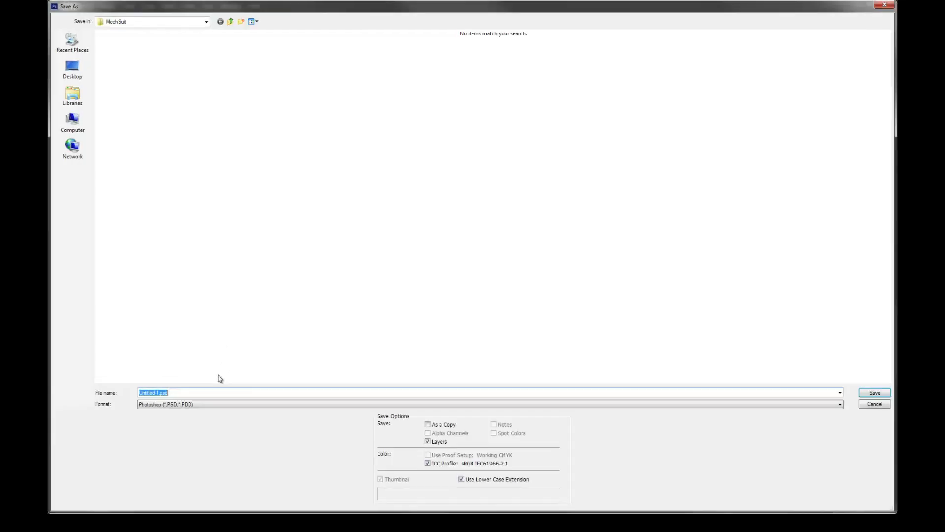
{"action": "left_click", "coordinate": [224, 405]}
{"action": "left_click", "coordinate": [226, 392]}
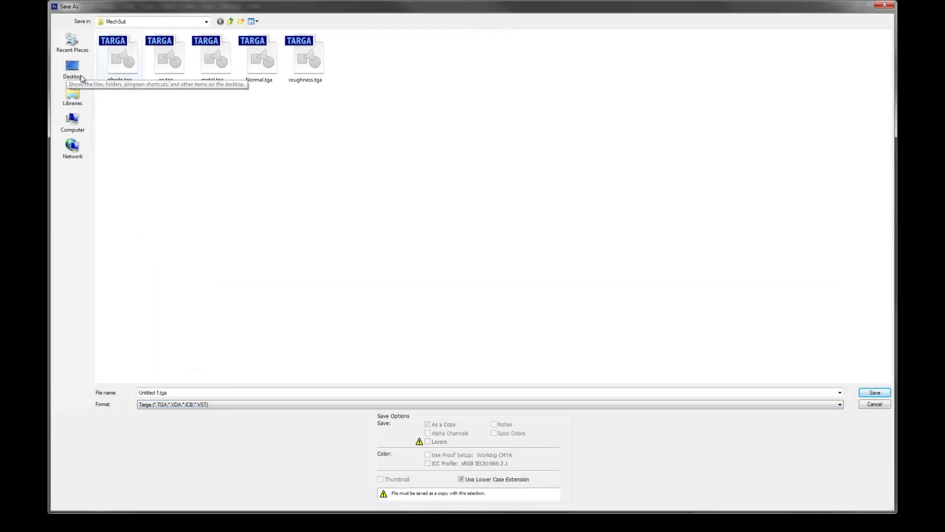
{"action": "left_click", "coordinate": [72, 95]}
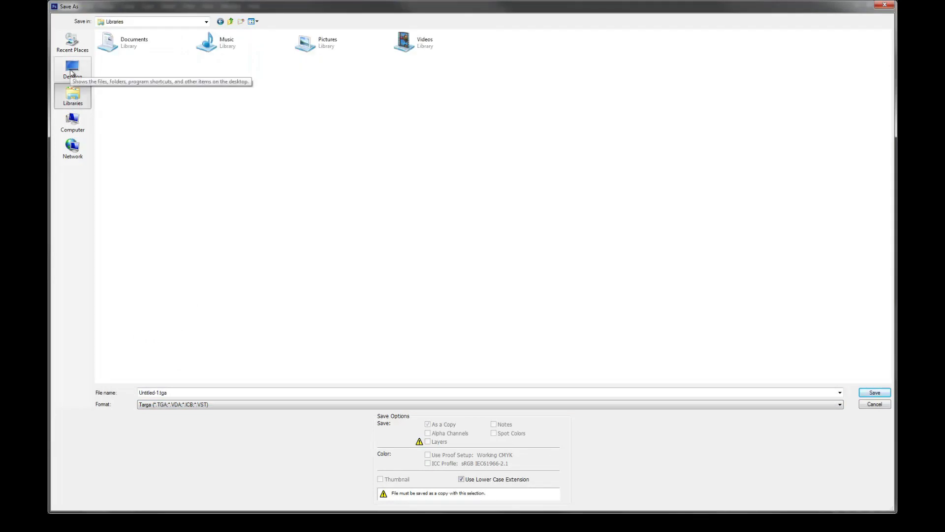
{"action": "left_click", "coordinate": [72, 69]}
{"action": "left_click", "coordinate": [188, 392]}
{"action": "double_click", "coordinate": [187, 392]}
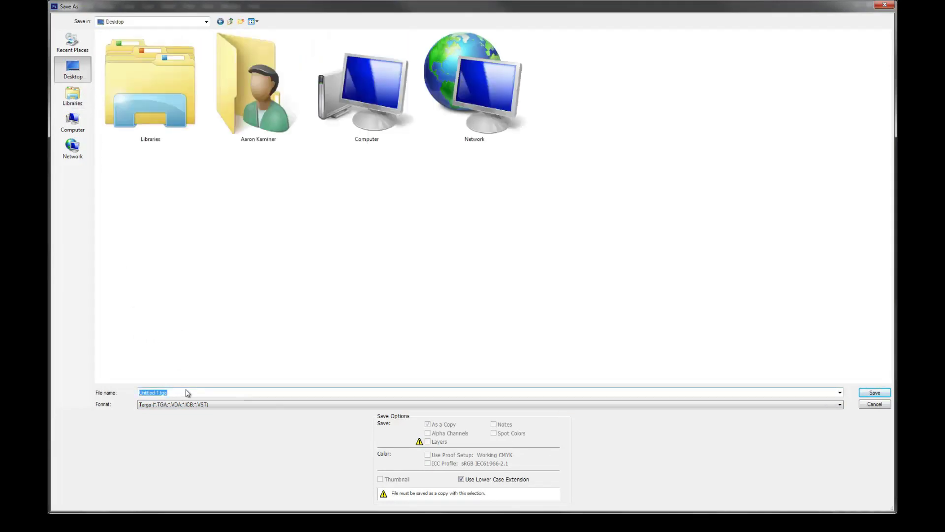
{"action": "type", "text": "emissive_mask"}
{"action": "left_click", "coordinate": [868, 393]}
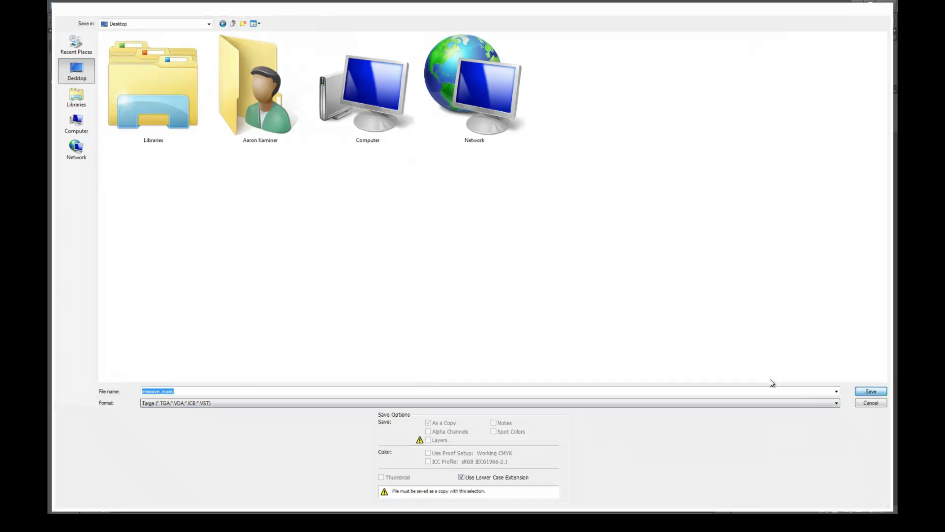
{"action": "left_click", "coordinate": [535, 152]}
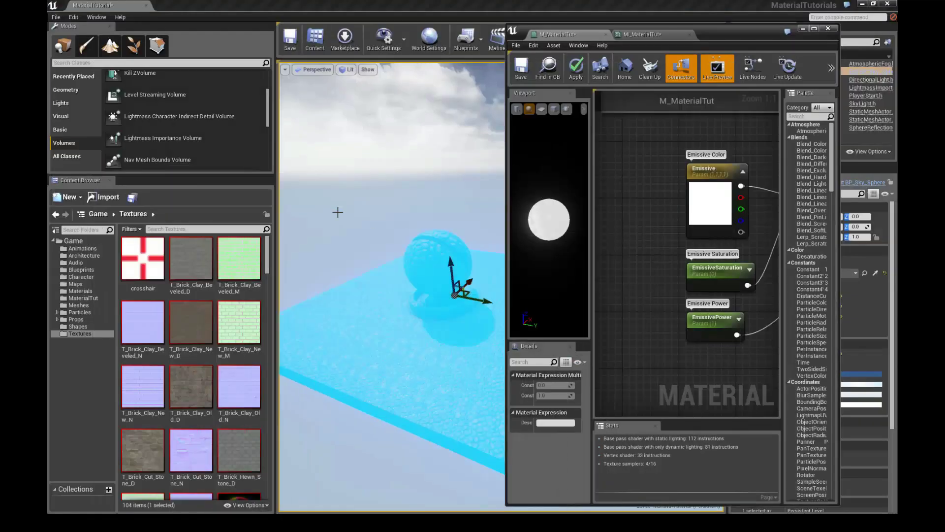
Switch to Unreal Editor and import emissive_mask.tga from the Desktop into the MaterialTut content folder
{"action": "left_click", "coordinate": [94, 298]}
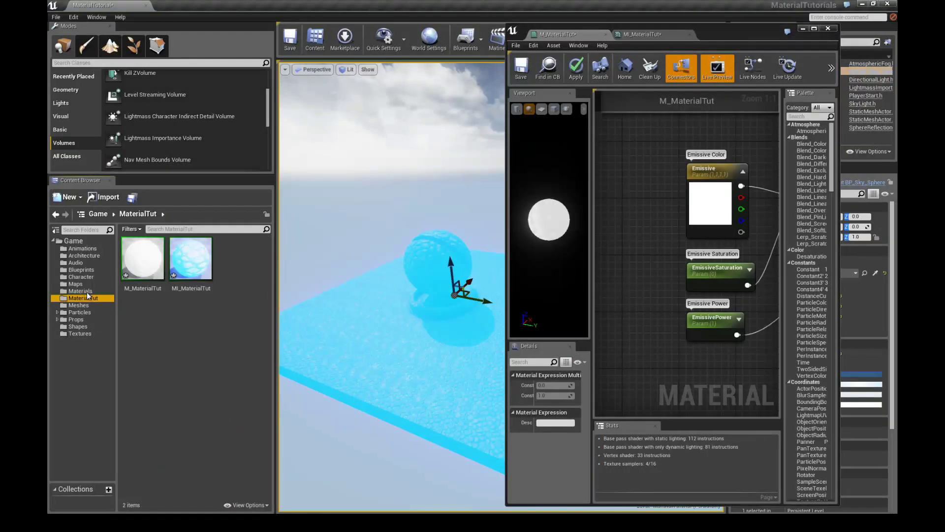
{"action": "left_click", "coordinate": [103, 197]}
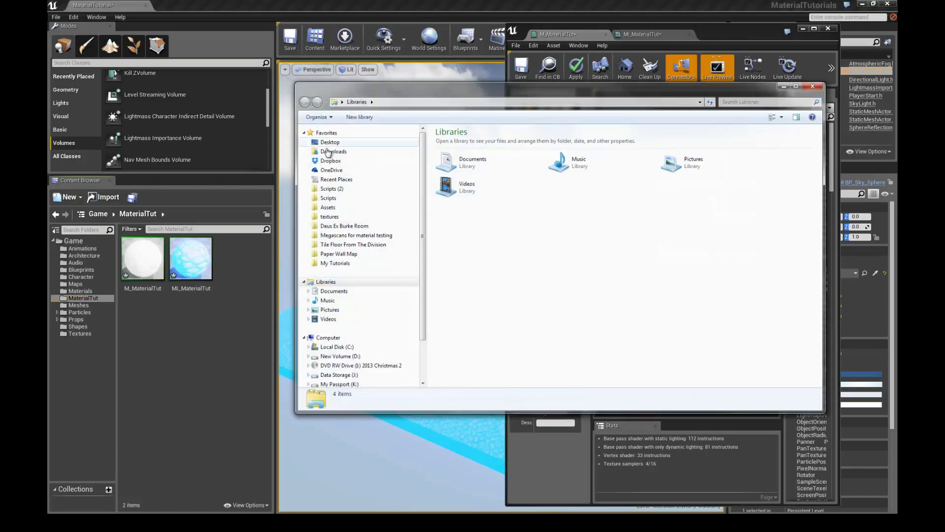
{"action": "left_click_drag", "start_coordinate": [404, 90], "coordinate": [452, 87]}
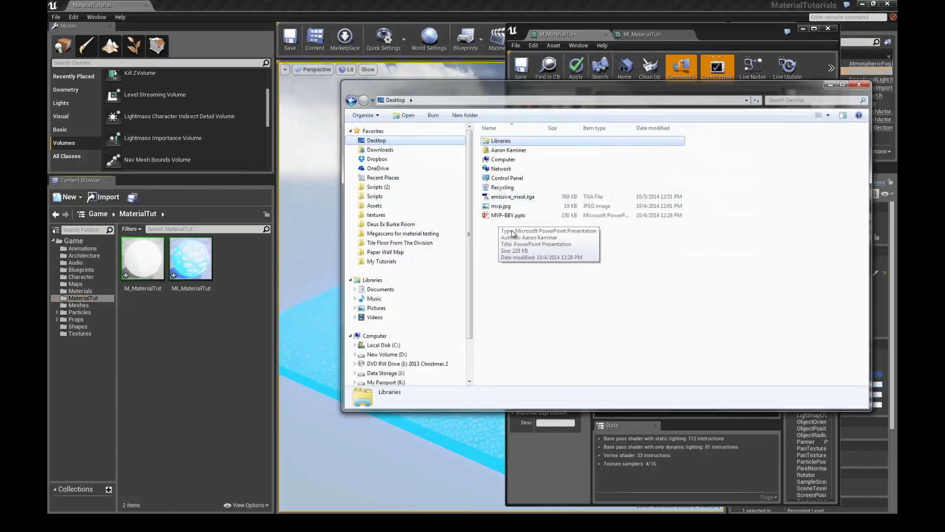
{"action": "left_click", "coordinate": [556, 197]}
{"action": "left_click_drag", "start_coordinate": [557, 197], "coordinate": [230, 318]}
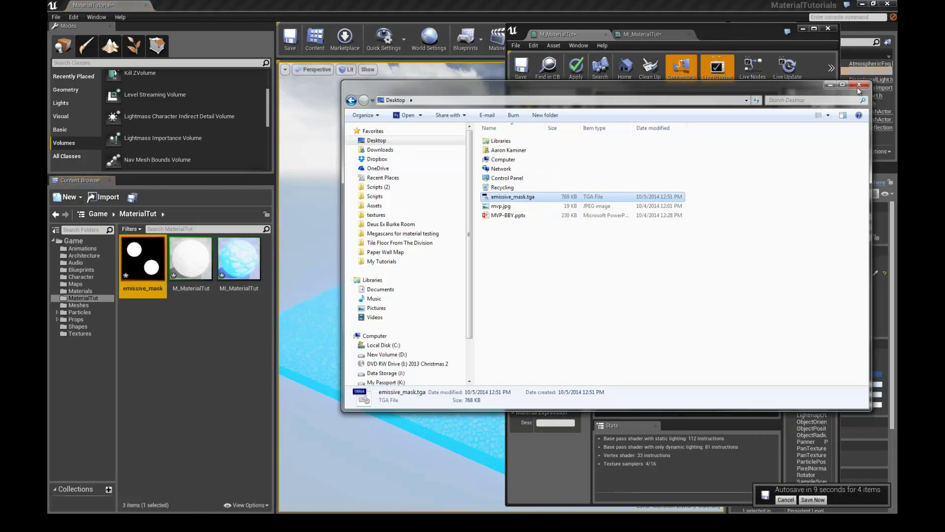
{"action": "left_click", "coordinate": [685, 70]}
Add a TextureSampleParameter2D node using the emissive_mask texture below the emissive Multiply node in M_MaterialTut
{"action": "left_click_drag", "start_coordinate": [714, 35], "coordinate": [602, 40]}
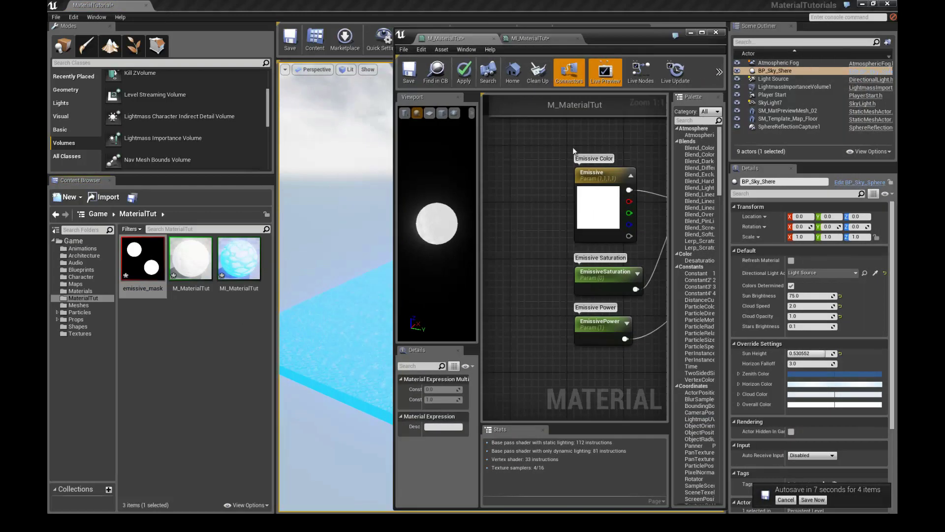
{"action": "scroll", "coordinate": [527, 176], "scroll_direction": "down", "scroll_amount": 2}
{"action": "right_click_drag", "start_coordinate": [595, 266], "coordinate": [560, 261]}
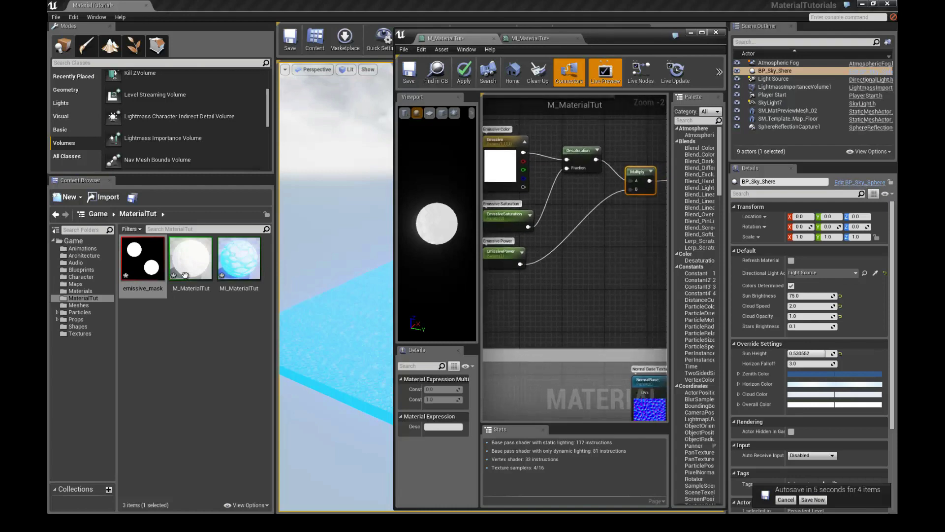
{"action": "left_click", "coordinate": [135, 260]}
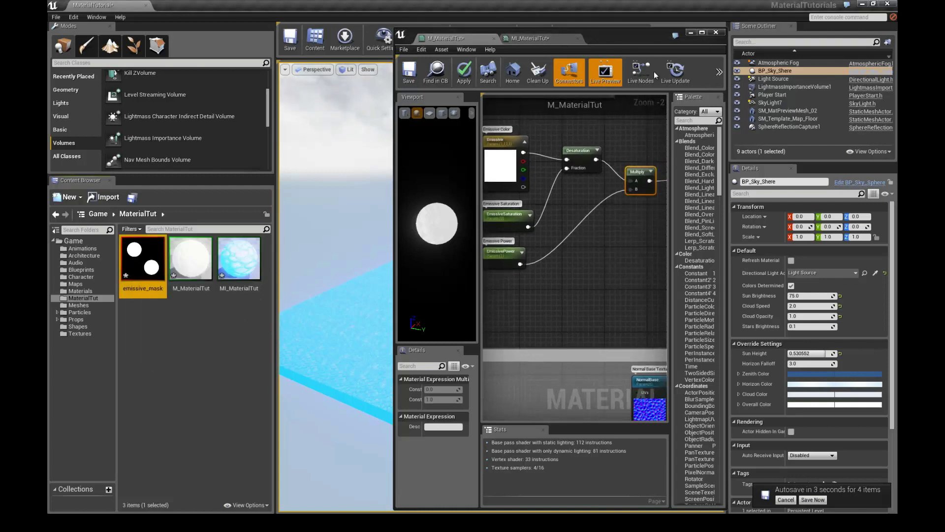
{"action": "left_click", "coordinate": [703, 33]}
{"action": "right_click_drag", "start_coordinate": [394, 247], "coordinate": [541, 301]}
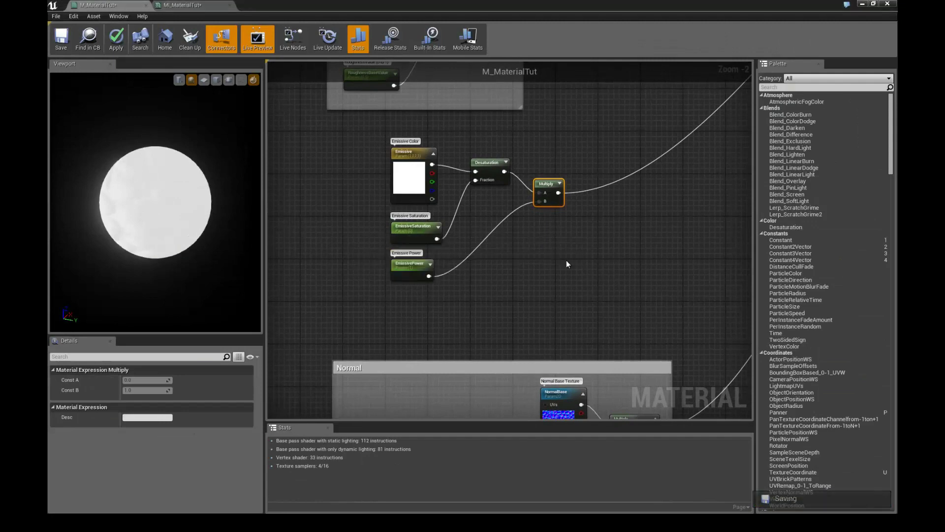
{"action": "right_click_drag", "start_coordinate": [533, 285], "coordinate": [517, 268]}
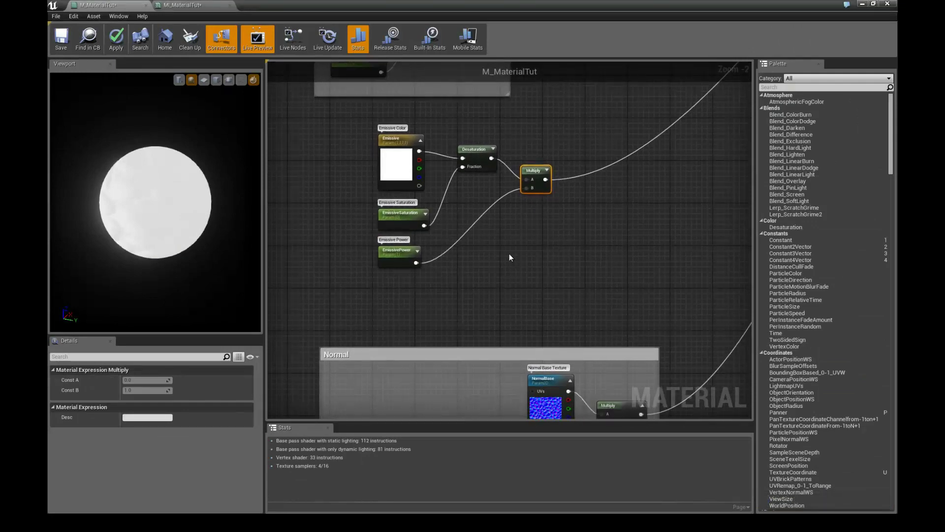
{"action": "right_click", "coordinate": [509, 253]}
{"action": "type", "text": "2"}
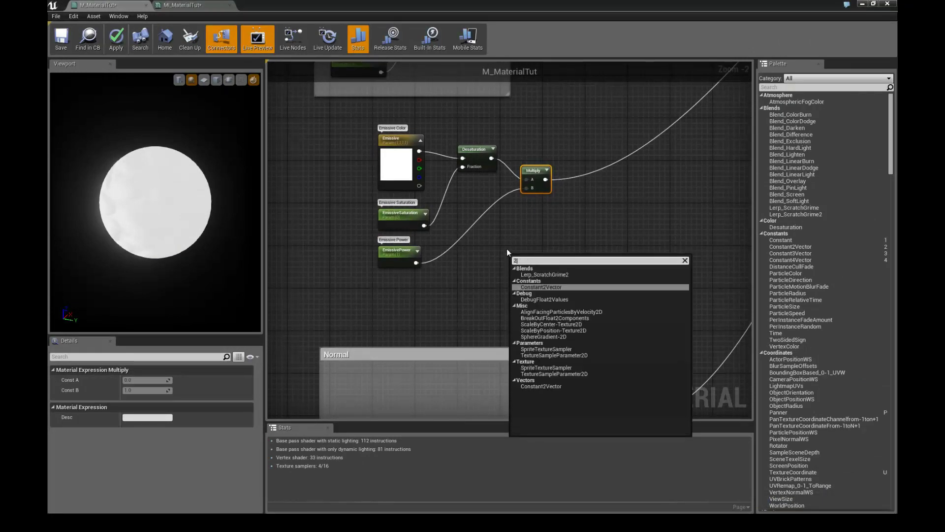
{"action": "type", "text": "d"}
{"action": "key", "text": "Return"}
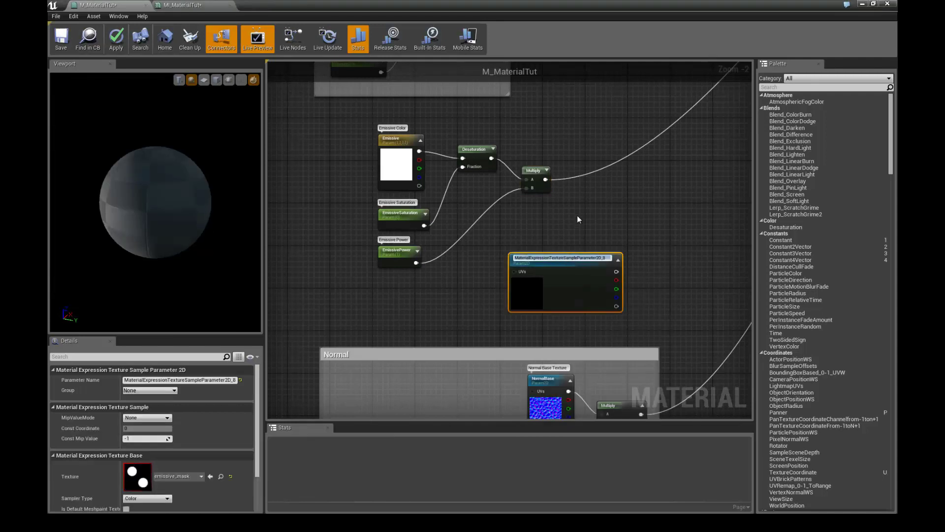
Name the new texture parameter EmissiceMask, place it beside the Emissive Power node and assign it to the Emissive group
{"action": "type", "text": "Emi"}
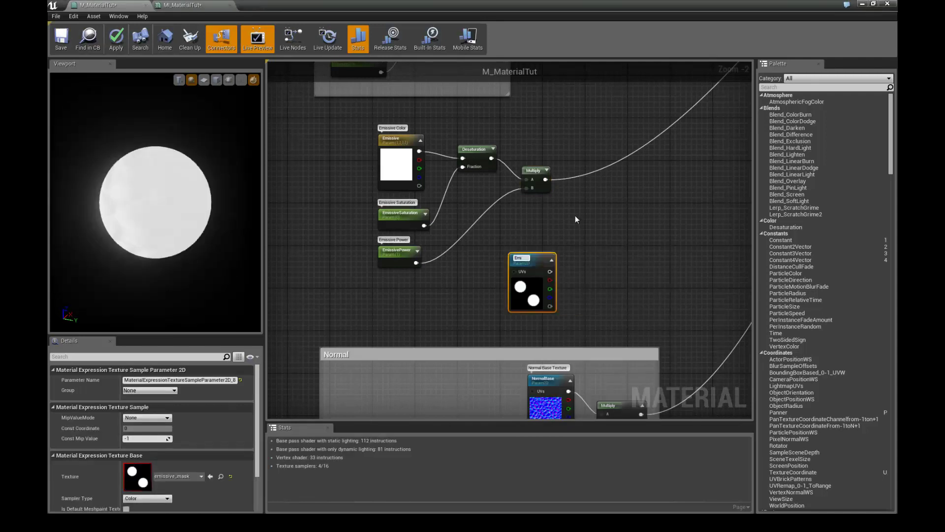
{"action": "type", "text": "ssiceMask"}
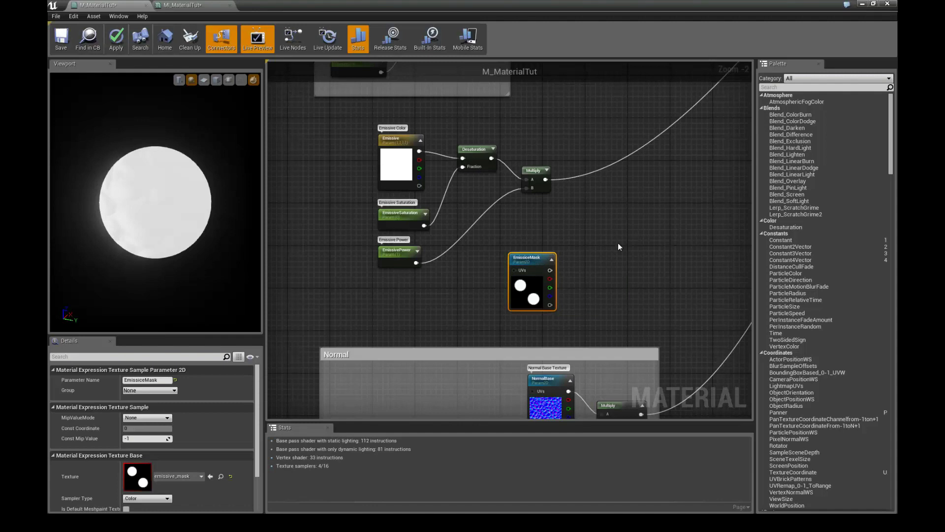
{"action": "left_click_drag", "start_coordinate": [532, 258], "coordinate": [512, 251]}
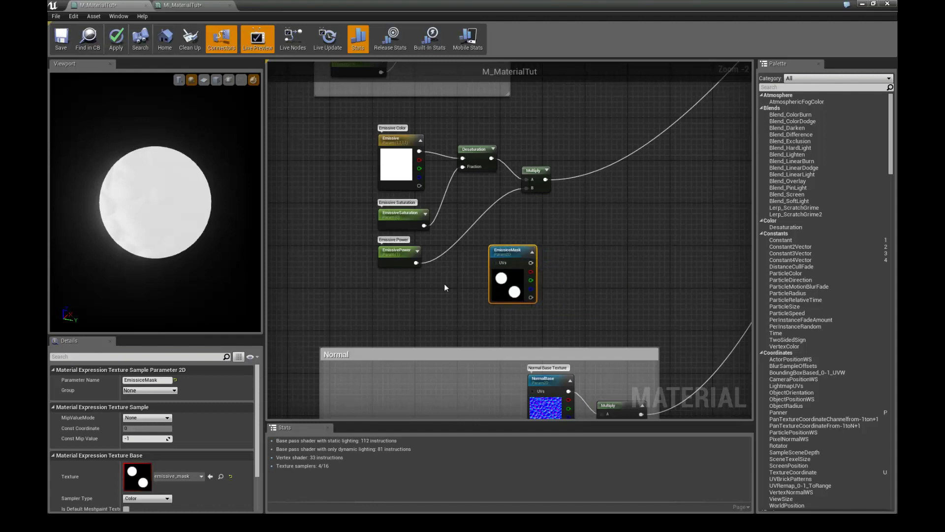
{"action": "left_click", "coordinate": [175, 390]}
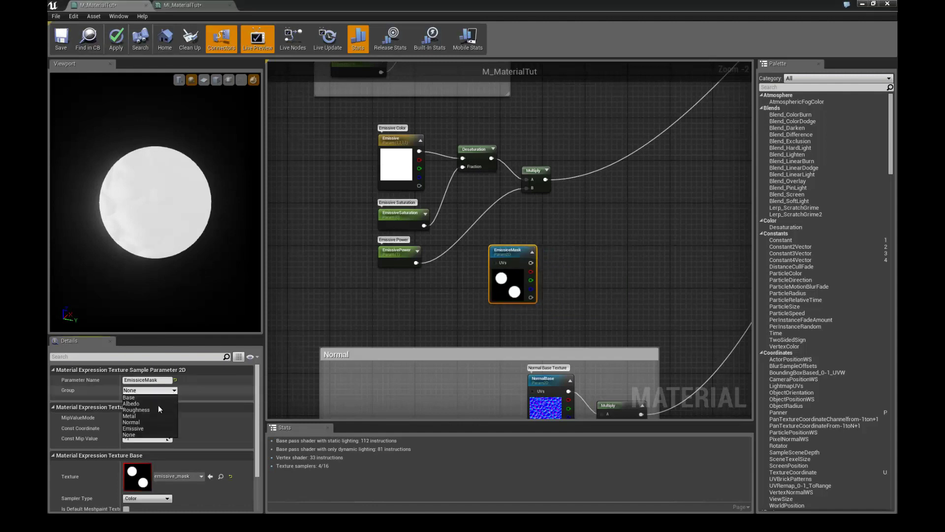
{"action": "left_click", "coordinate": [139, 426]}
Give the mask texture node the description "Emissive Mask Show where to use light" and shift it slightly down in the graph
{"action": "scroll", "coordinate": [227, 451], "scroll_direction": "down", "scroll_amount": 2}
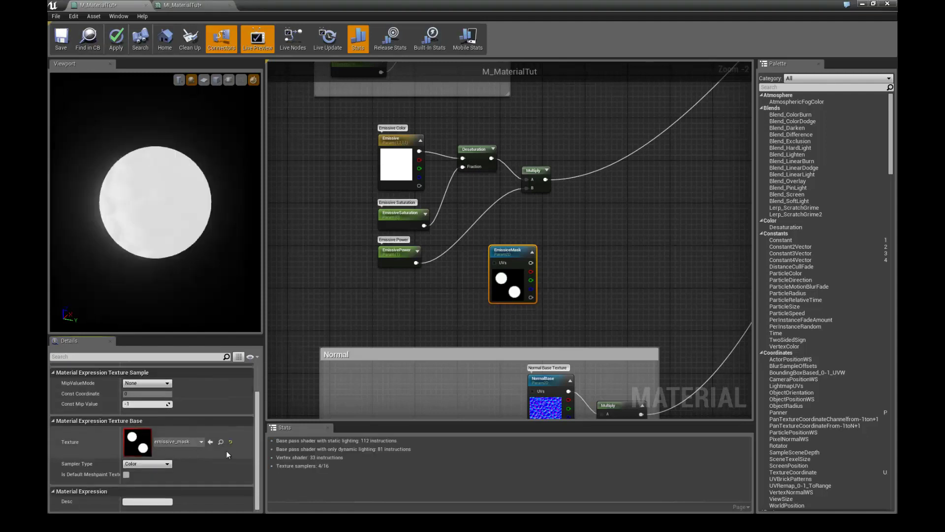
{"action": "left_click", "coordinate": [155, 501]}
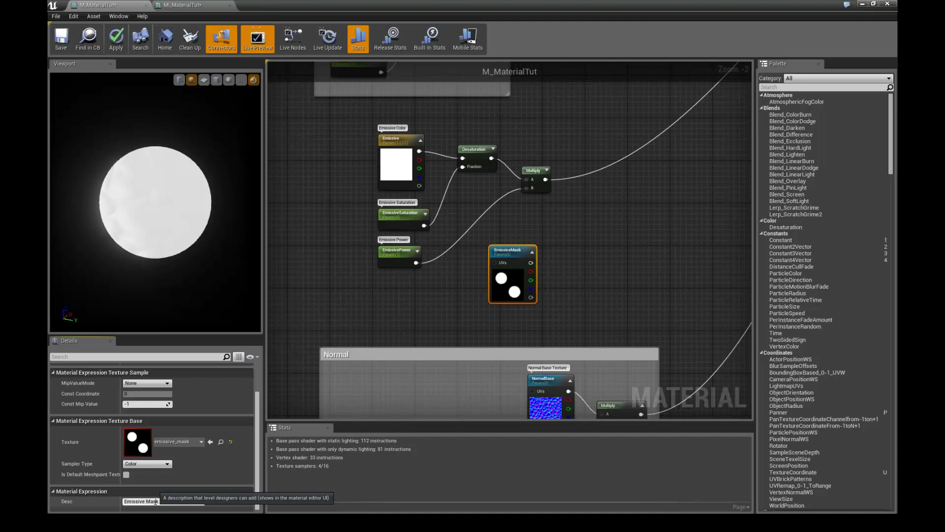
{"action": "key", "text": "Return"}
{"action": "scroll", "coordinate": [523, 323], "scroll_direction": "up", "scroll_amount": 2}
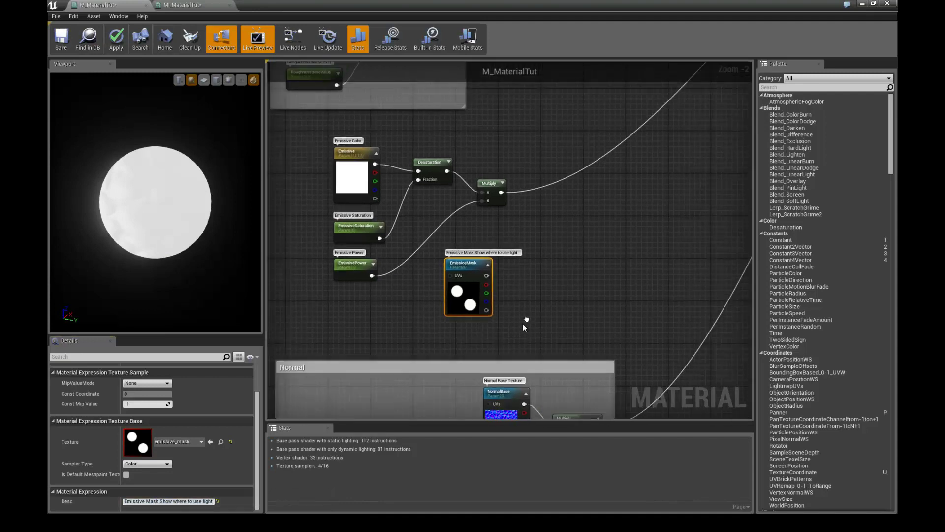
{"action": "right_click_drag", "start_coordinate": [376, 268], "coordinate": [420, 288]}
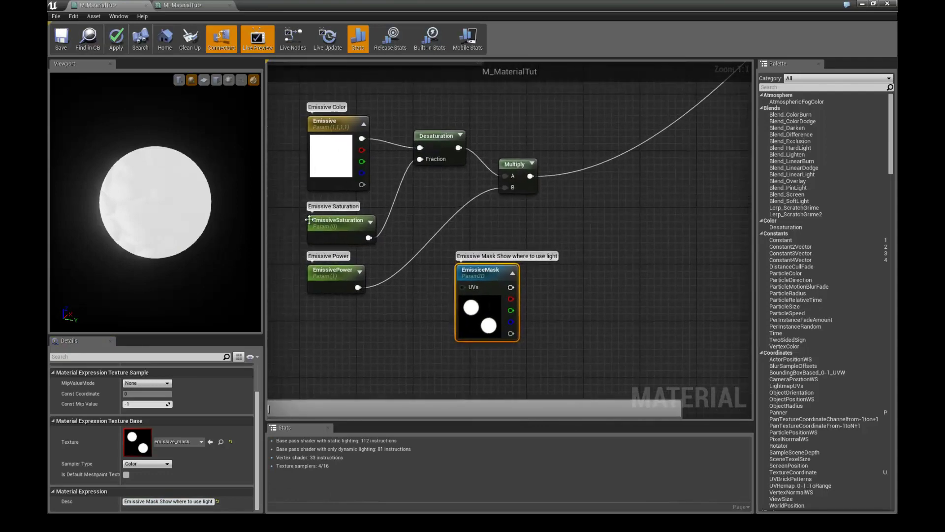
{"action": "left_click_drag", "start_coordinate": [484, 273], "coordinate": [469, 280]}
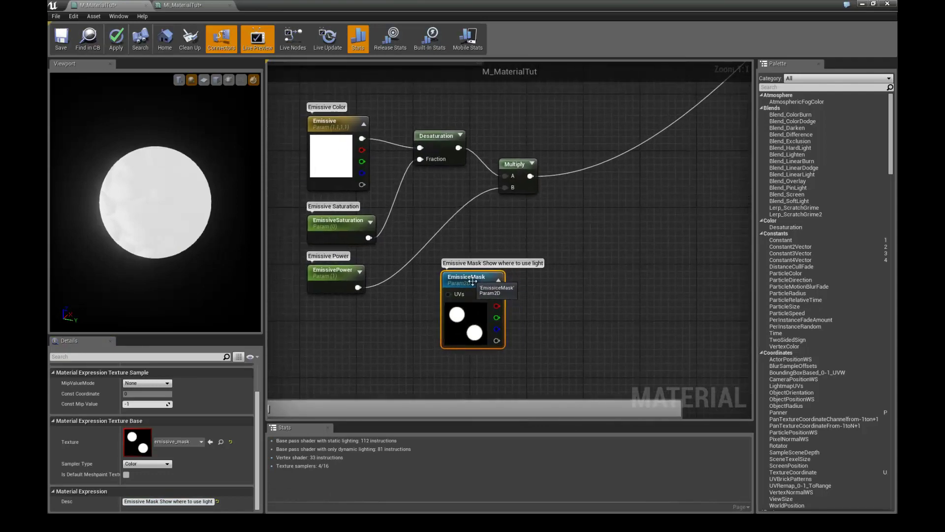
Add a second Multiply node that combines the emissive result (A) with the mask texture (B) and feeds the existing emissive output connection
{"action": "left_click", "coordinate": [594, 231]}
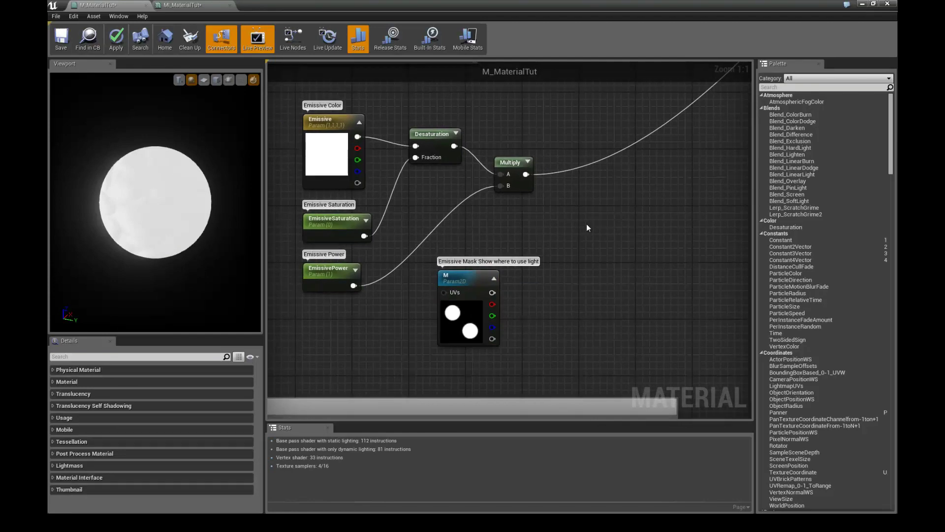
{"action": "left_click", "coordinate": [586, 224]}
{"action": "left_click_drag", "start_coordinate": [595, 230], "coordinate": [568, 229]}
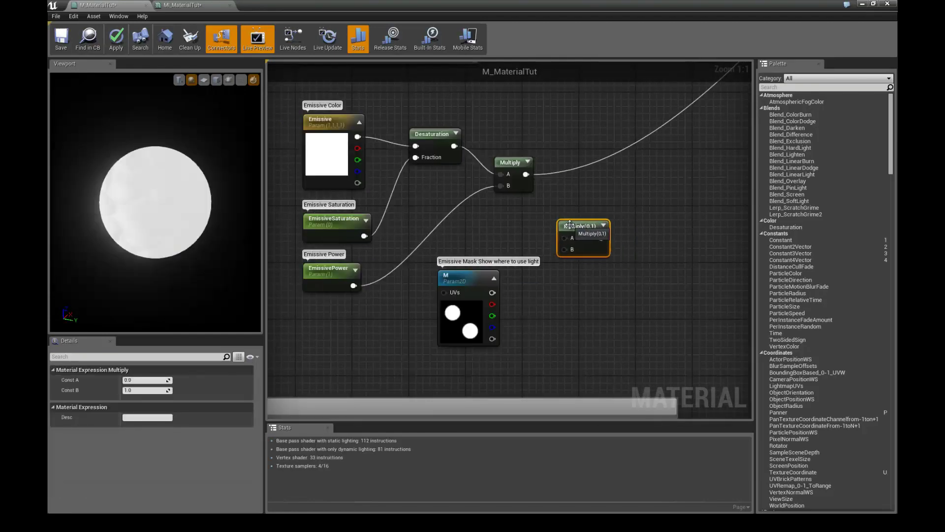
{"action": "left_click_drag", "start_coordinate": [526, 174], "coordinate": [602, 239], "text": "ctrl"}
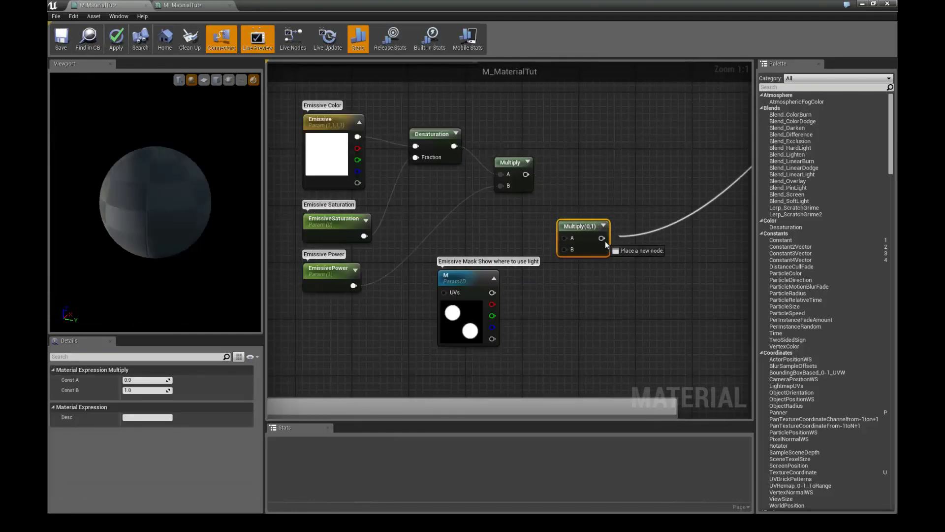
{"action": "left_click_drag", "start_coordinate": [526, 175], "coordinate": [565, 238]}
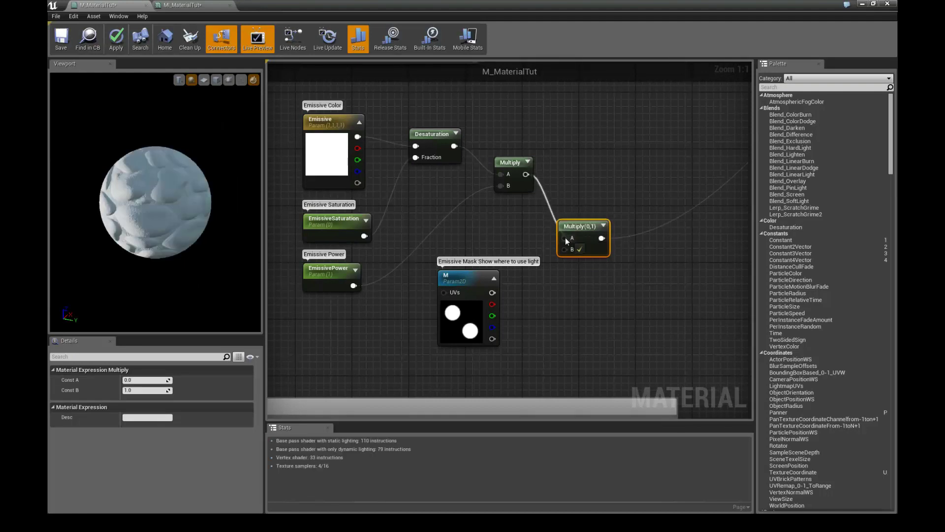
{"action": "left_click_drag", "start_coordinate": [492, 293], "coordinate": [564, 249]}
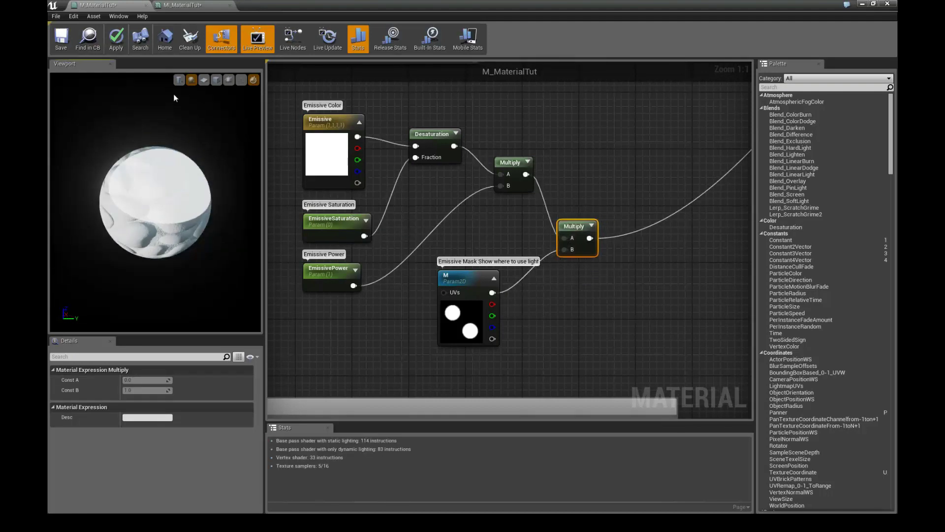
Preview the masked emissive material on a plane, nudge the mask node aside and apply the material changes
{"action": "left_click", "coordinate": [203, 79]}
{"action": "mouse_move", "coordinate": [173, 200]}
{"action": "left_mouse_down"}
{"action": "mouse_move", "coordinate": [69, 198]}
{"action": "mouse_move", "coordinate": [165, 204]}
{"action": "mouse_move", "coordinate": [148, 202]}
{"action": "mouse_move", "coordinate": [158, 202]}
{"action": "left_mouse_up"}
{"action": "scroll", "coordinate": [173, 203], "scroll_direction": "up", "scroll_amount": 3}
{"action": "left_click_drag", "start_coordinate": [463, 280], "coordinate": [456, 287]}
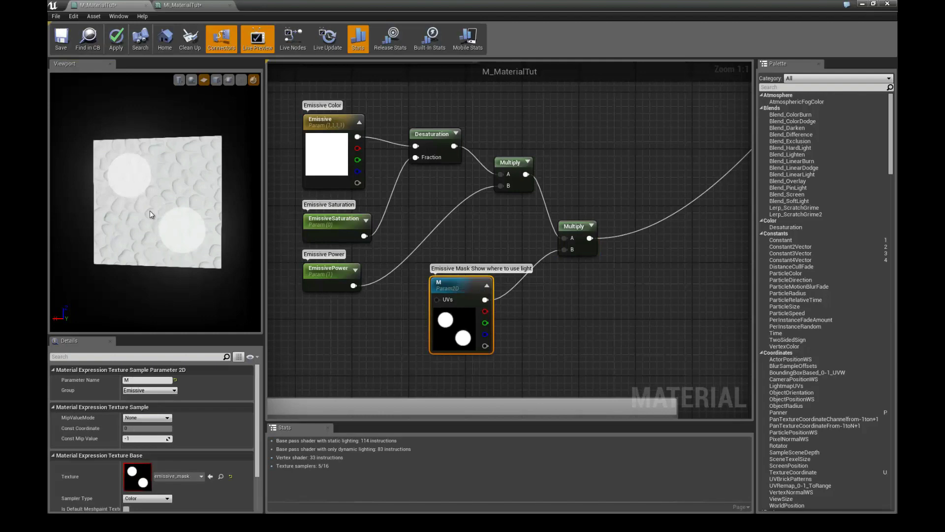
{"action": "left_click_drag", "start_coordinate": [167, 210], "coordinate": [186, 221]}
{"action": "left_click", "coordinate": [115, 40]}
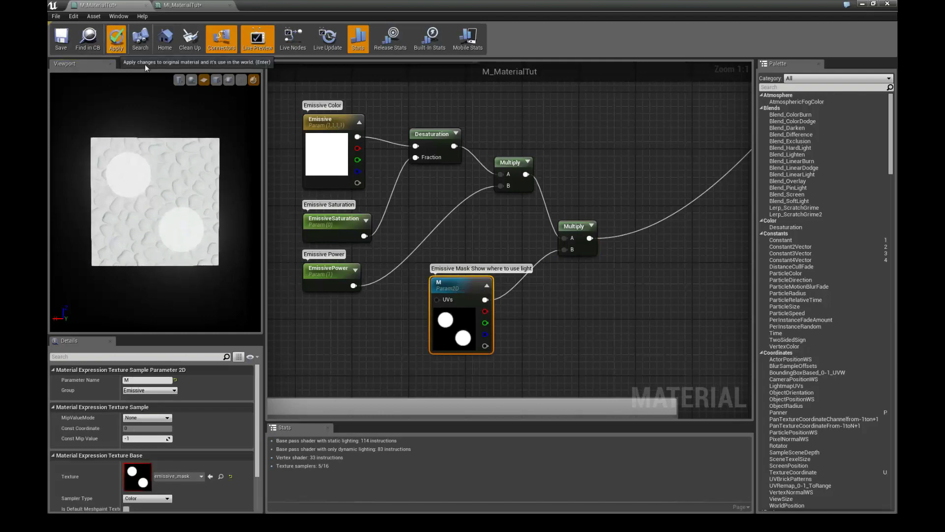
Bring up the MI_MaterialTut instance beside the full-screen level viewport and examine the masked glow on the preview mesh and floor
{"action": "left_click", "coordinate": [187, 5]}
{"action": "left_click_drag", "start_coordinate": [268, 14], "coordinate": [617, 56]}
{"action": "key", "text": "F11"}
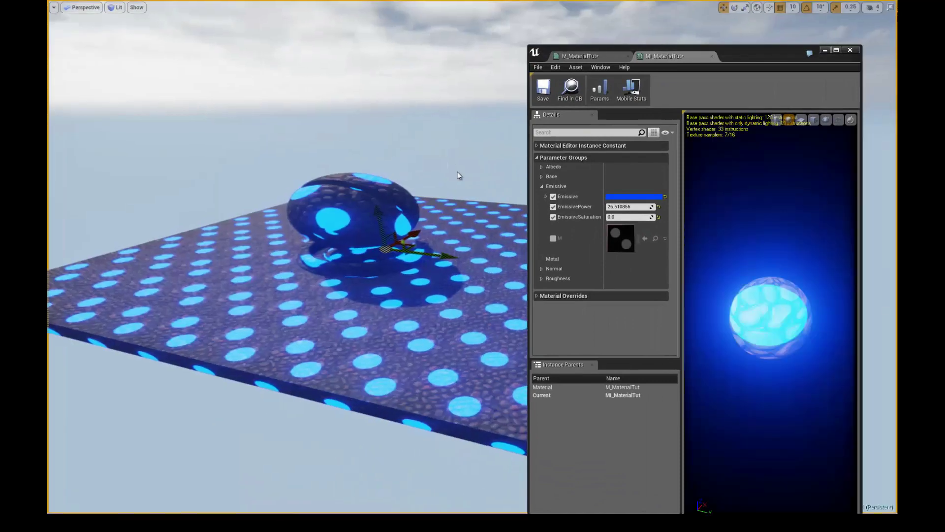
{"action": "mouse_move", "coordinate": [468, 99]}
{"action": "left_mouse_down", "text": "alt"}
{"action": "mouse_move", "coordinate": [339, 148]}
{"action": "mouse_move", "coordinate": [279, 155]}
{"action": "mouse_move", "coordinate": [464, 108]}
{"action": "mouse_move", "coordinate": [435, 87]}
{"action": "mouse_move", "coordinate": [458, 94]}
{"action": "left_mouse_up", "text": "alt"}
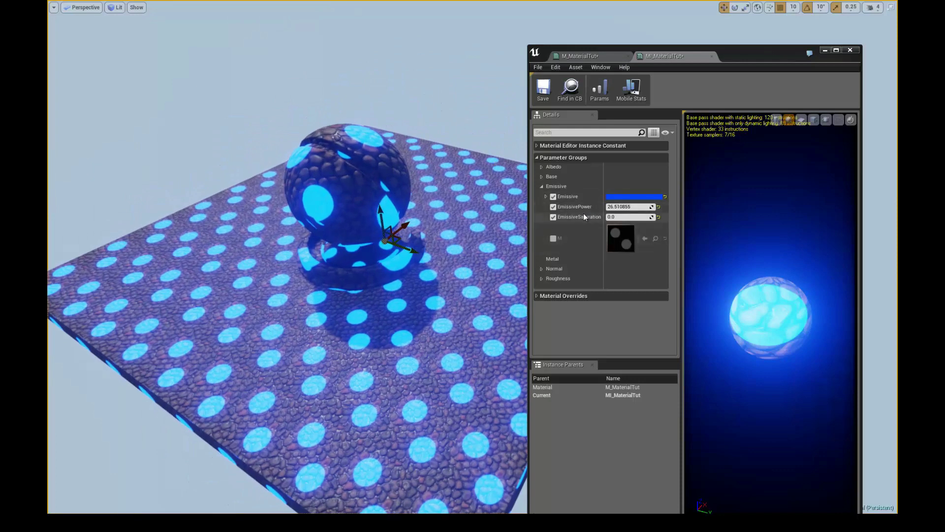
Raise EmissivePower on the instance to about 44.54 and inspect the stronger glow in the level from another angle
{"action": "left_click", "coordinate": [620, 208]}
{"action": "left_click_drag", "start_coordinate": [619, 207], "coordinate": [650, 207]}
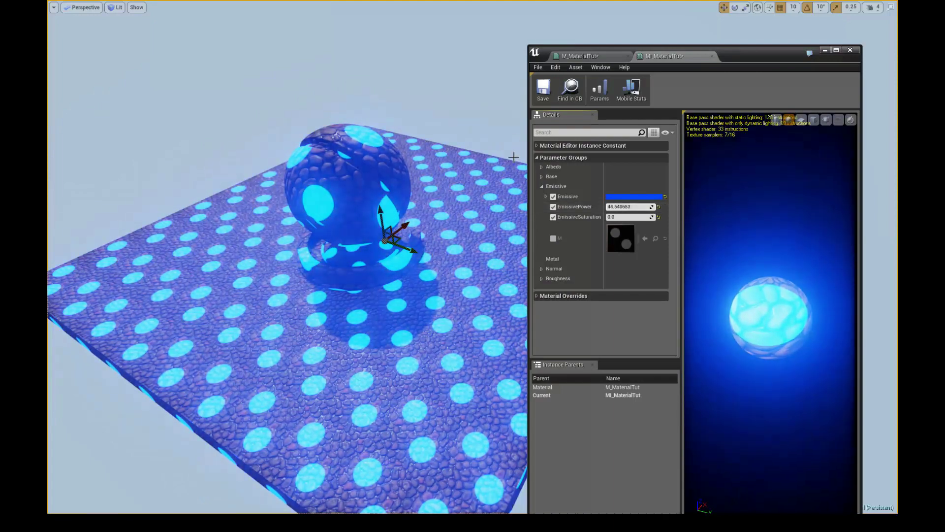
{"action": "left_click_drag", "start_coordinate": [457, 120], "coordinate": [476, 166], "text": "alt"}
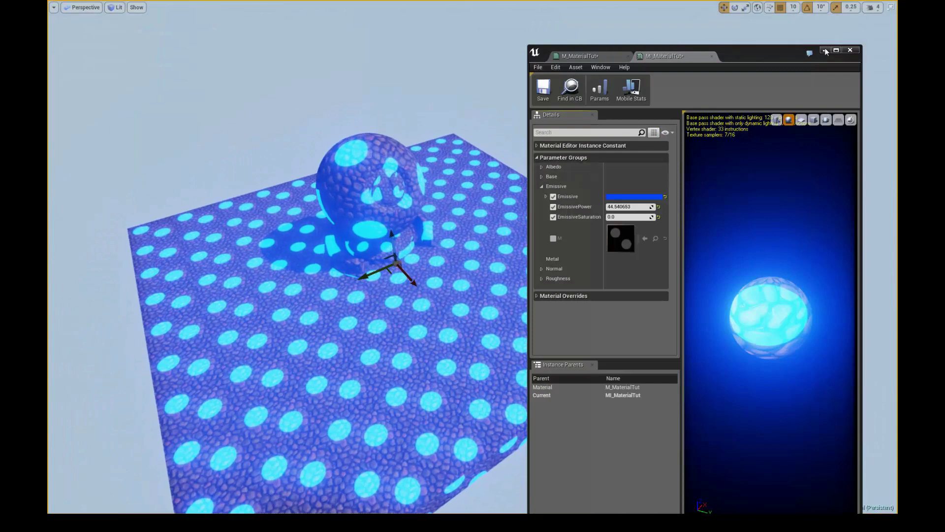
Collapse the Emissive parameter group and review the switches in the Base group of the material instance
{"action": "left_click", "coordinate": [542, 186]}
{"action": "left_click", "coordinate": [541, 177]}
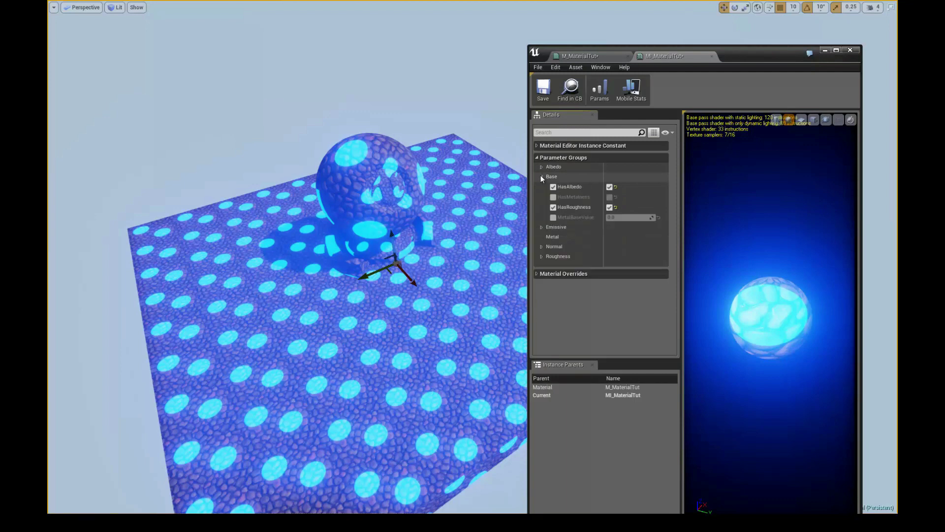
{"action": "left_click", "coordinate": [542, 176]}
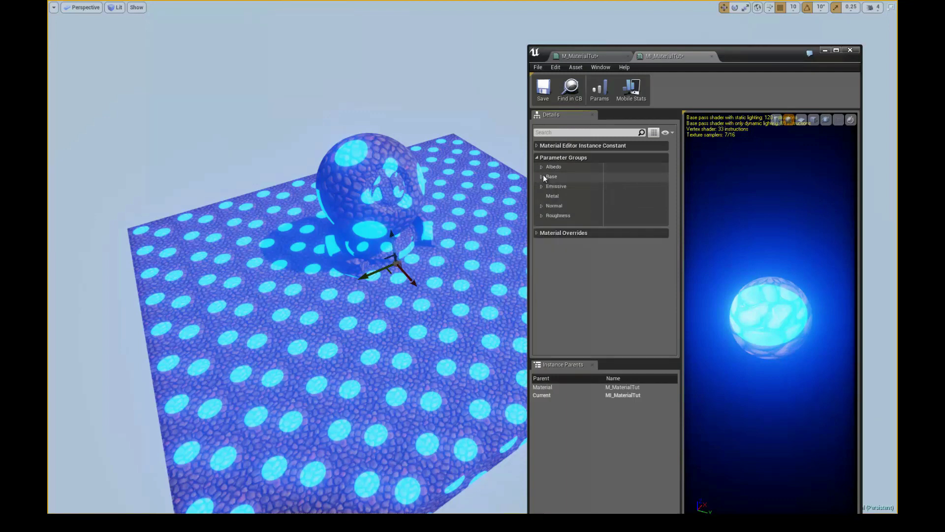
{"action": "left_click", "coordinate": [542, 176]}
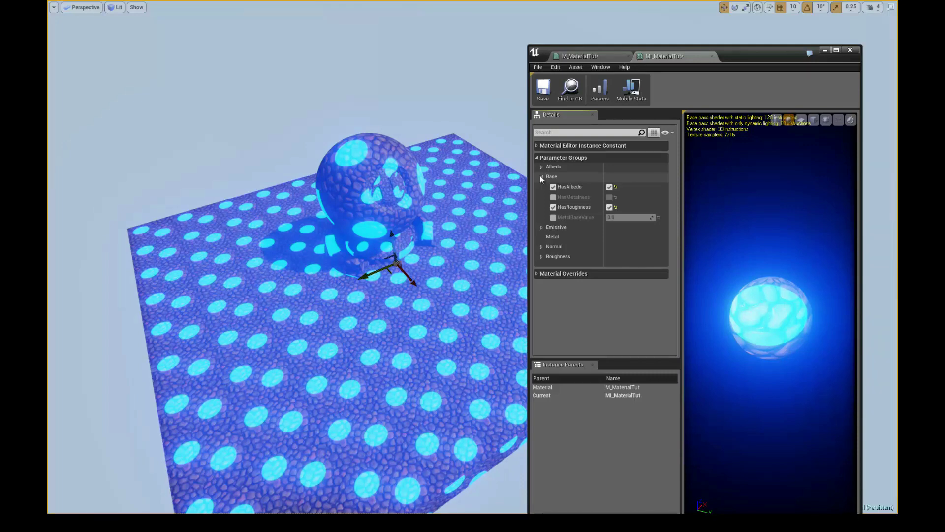
Return to the M_MaterialTut graph at full window size and wrap all emissive nodes in a comment titled "Emissive"
{"action": "left_click_drag", "start_coordinate": [741, 59], "coordinate": [681, 57]}
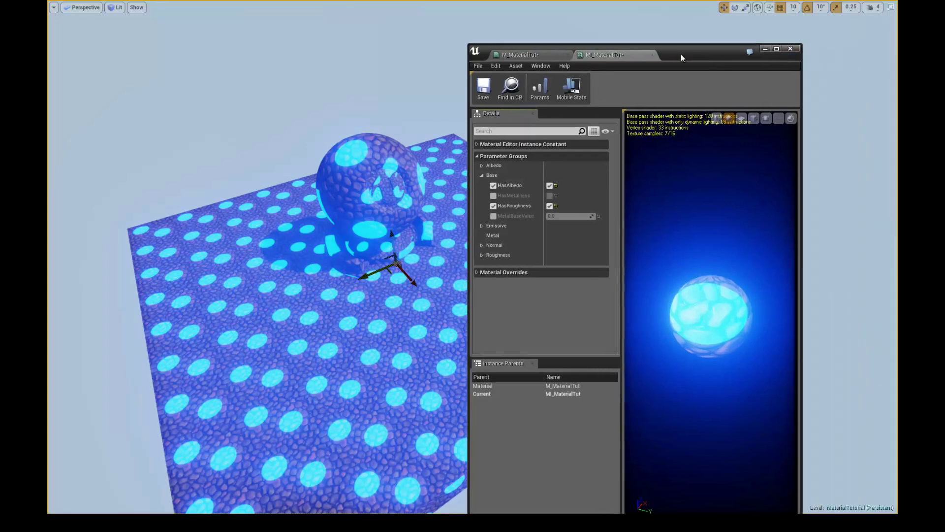
{"action": "double_click", "coordinate": [731, 49]}
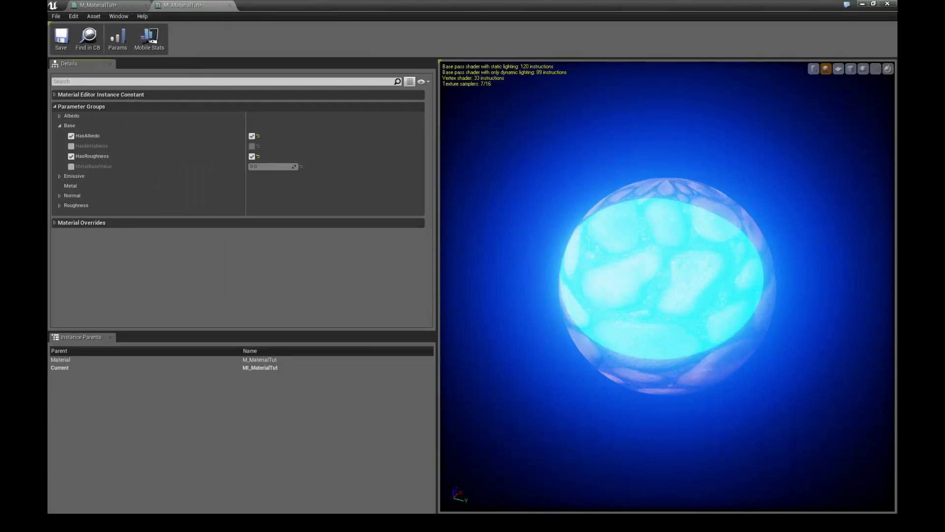
{"action": "left_click", "coordinate": [98, 5]}
{"action": "scroll", "coordinate": [464, 249], "scroll_direction": "down", "scroll_amount": 5}
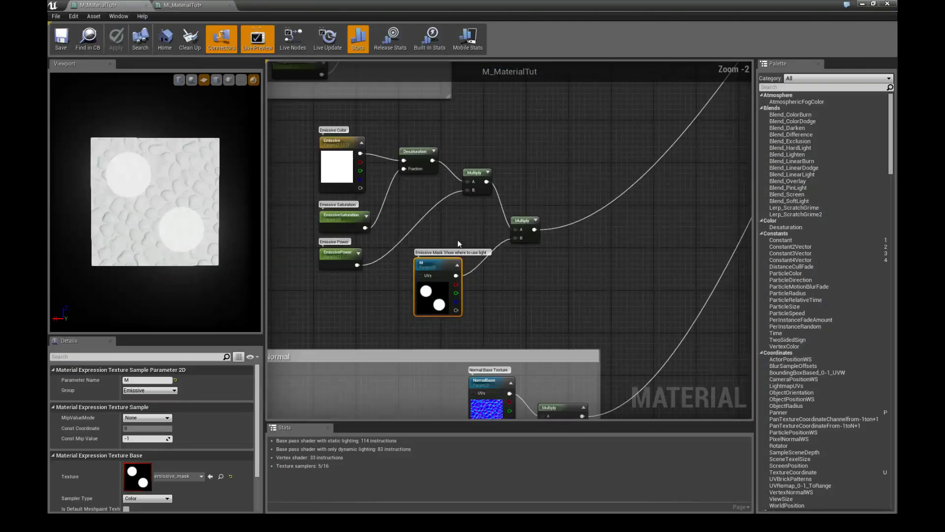
{"action": "left_click_drag", "start_coordinate": [366, 184], "coordinate": [500, 270]}
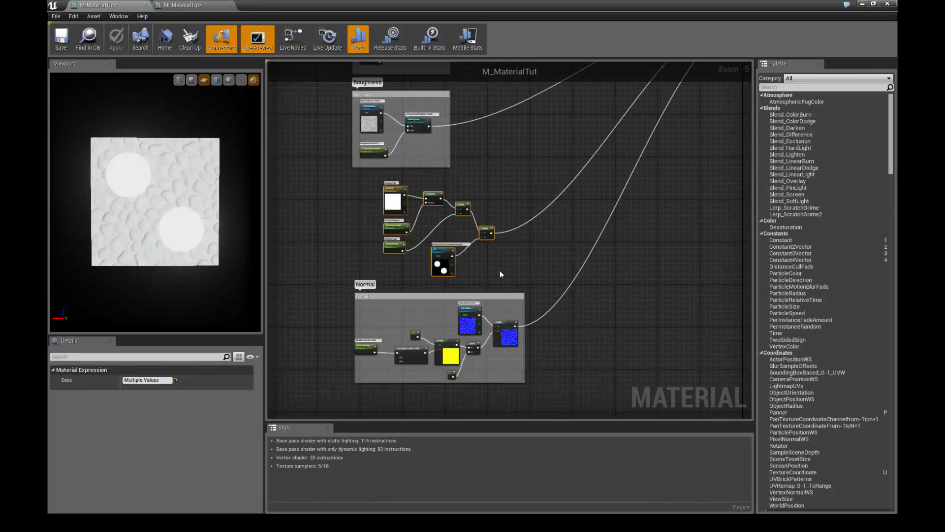
{"action": "type", "text": "cE"}
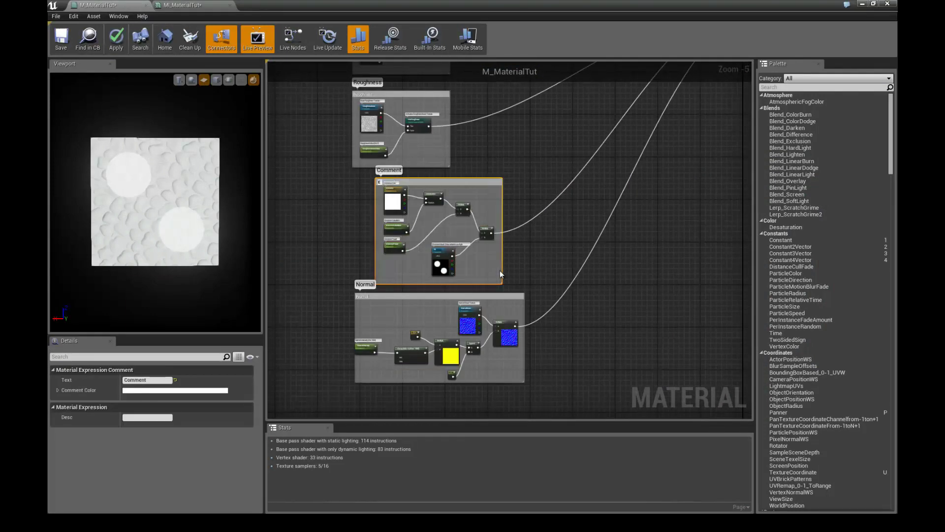
{"action": "type", "text": "missive"}
{"action": "key", "text": "Return"}
Move the Normal comment group further down to leave more room below the Emissive group
{"action": "right_click_drag", "start_coordinate": [409, 291], "coordinate": [429, 253]}
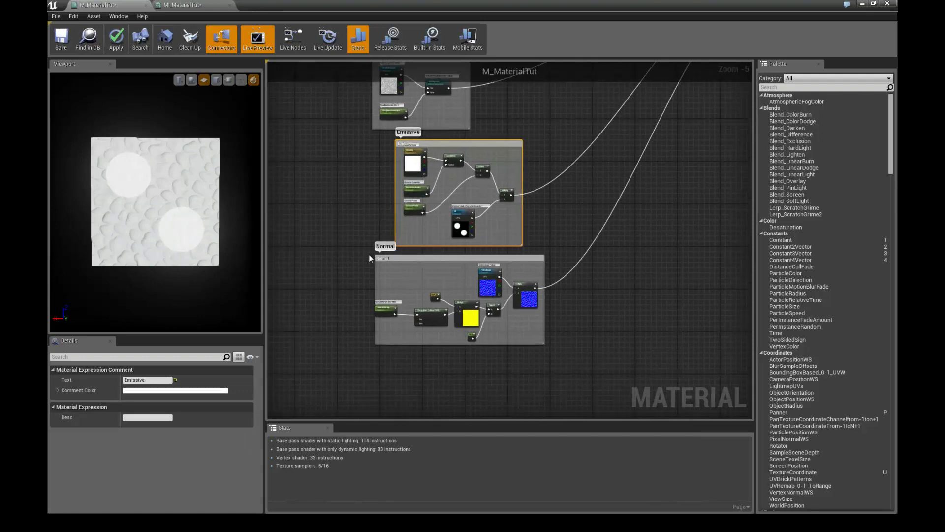
{"action": "scroll", "coordinate": [368, 254], "scroll_direction": "up", "scroll_amount": 3}
{"action": "left_click_drag", "start_coordinate": [396, 291], "coordinate": [409, 425]}
{"action": "right_click_drag", "start_coordinate": [410, 320], "coordinate": [321, 186]}
{"action": "scroll", "coordinate": [406, 271], "scroll_direction": "down", "scroll_amount": 3}
{"action": "scroll", "coordinate": [408, 238], "scroll_direction": "up", "scroll_amount": 2}
Shift the emissive colour, saturation and power nodes down and slightly left so they sit clear of the Emissive comment's title
{"action": "left_click", "coordinate": [394, 124]}
{"action": "right_click_drag", "start_coordinate": [397, 142], "coordinate": [419, 100]}
{"action": "scroll", "coordinate": [407, 108], "scroll_direction": "up", "scroll_amount": 1}
{"action": "scroll", "coordinate": [406, 108], "scroll_direction": "up", "scroll_amount": 1}
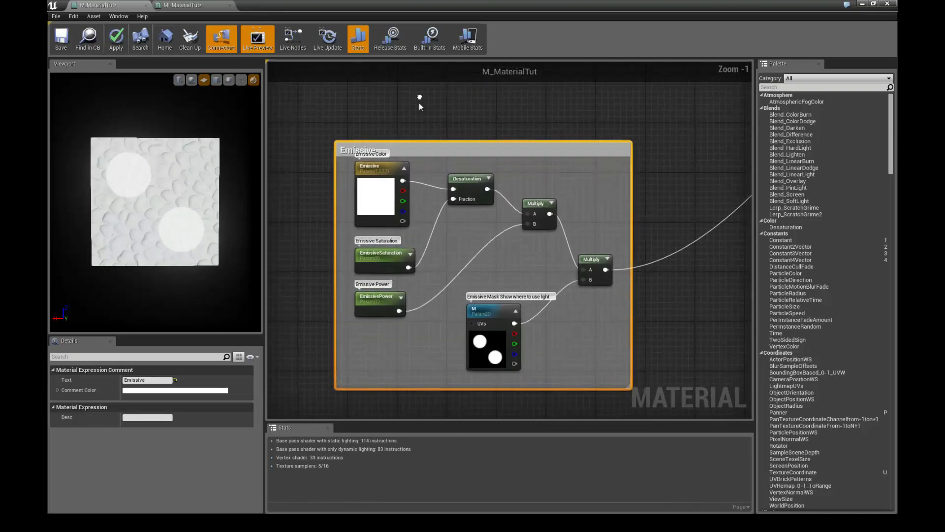
{"action": "left_click_drag", "start_coordinate": [346, 178], "coordinate": [397, 346]}
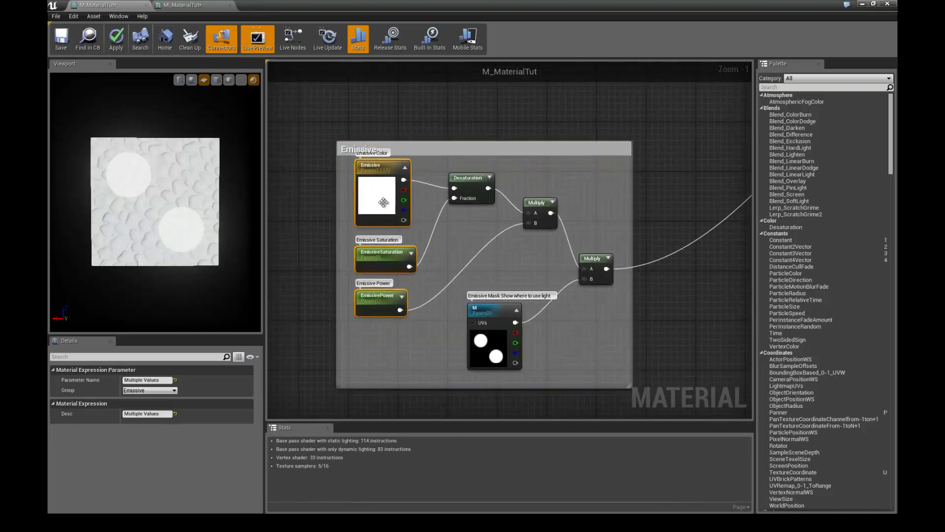
{"action": "left_click_drag", "start_coordinate": [384, 202], "coordinate": [377, 226]}
{"action": "left_click", "coordinate": [413, 119]}
Try black as the Emissive node's default colour, checking the preview, and set it back to white
{"action": "double_click", "coordinate": [382, 212]}
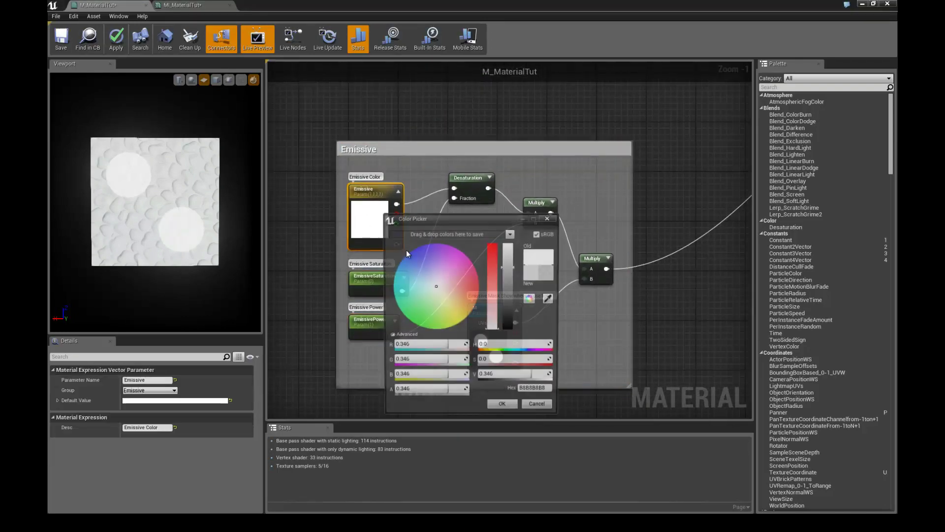
{"action": "left_click_drag", "start_coordinate": [507, 281], "coordinate": [508, 328]}
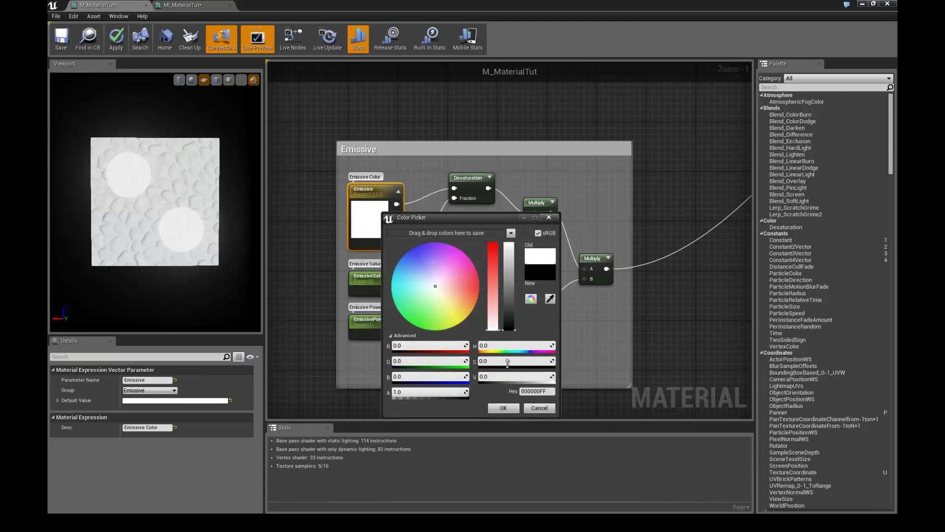
{"action": "left_click", "coordinate": [501, 408]}
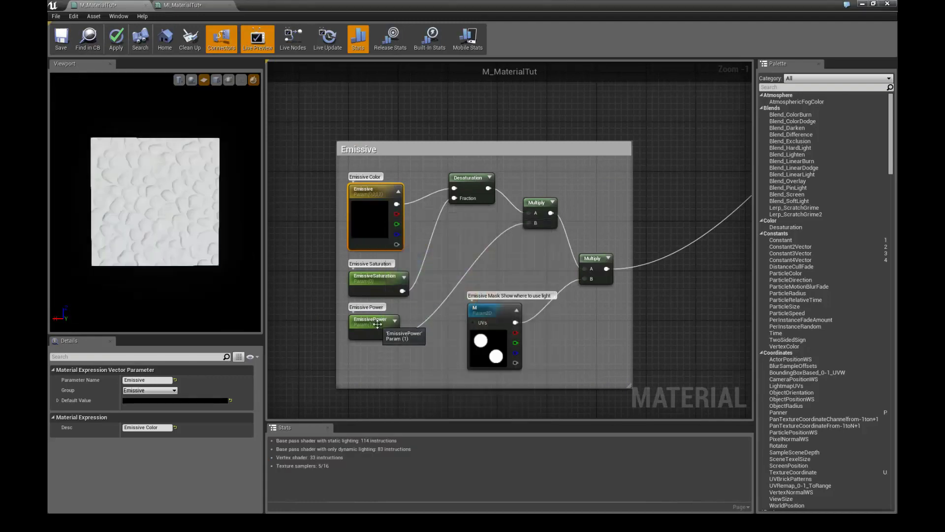
{"action": "double_click", "coordinate": [360, 231]}
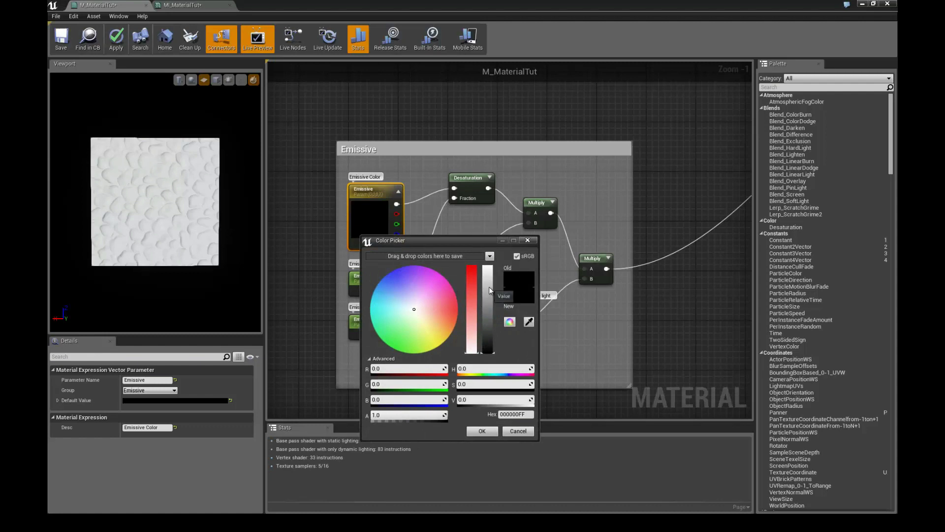
{"action": "left_click_drag", "start_coordinate": [489, 286], "coordinate": [487, 267]}
{"action": "left_click", "coordinate": [482, 431]}
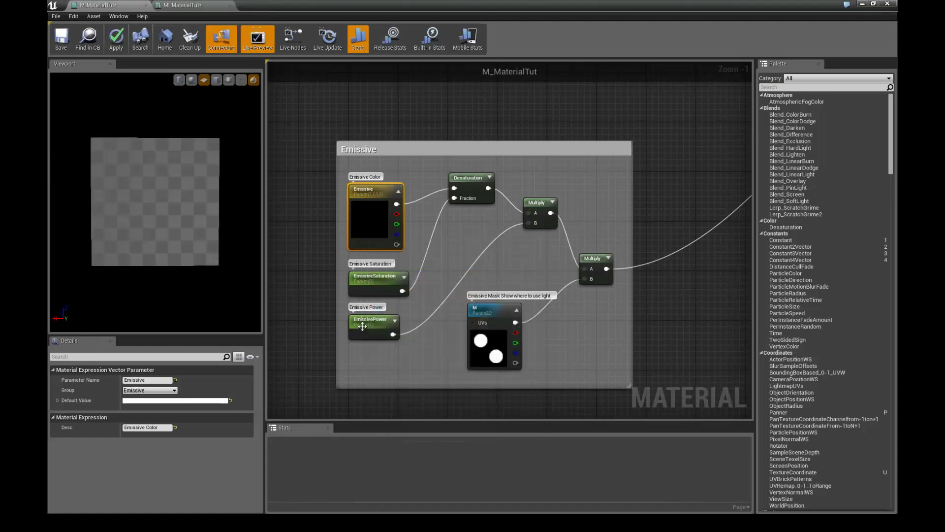
Set the EmissivePower parameter's default value to 0.0, check the preview plane and apply the material changes
{"action": "left_click", "coordinate": [362, 326]}
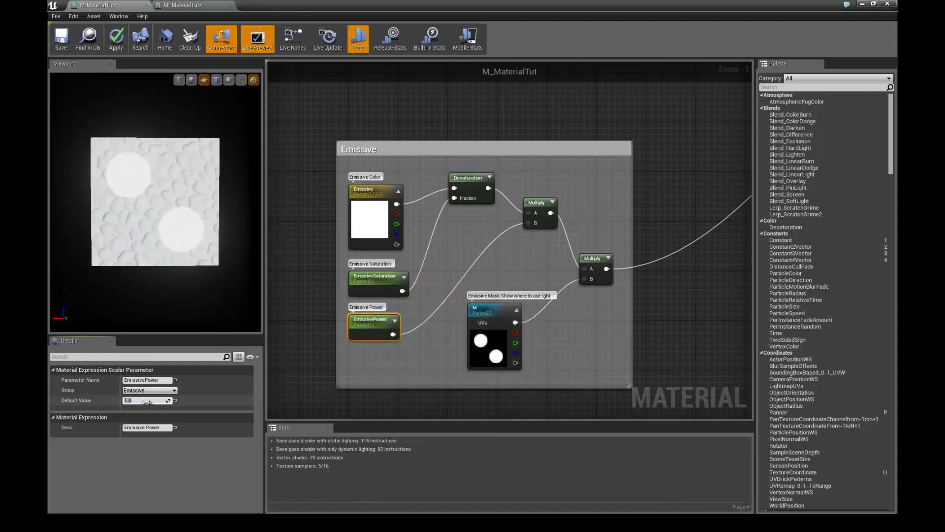
{"action": "left_click_drag", "start_coordinate": [146, 402], "coordinate": [127, 402]}
{"action": "left_click_drag", "start_coordinate": [154, 228], "coordinate": [133, 163]}
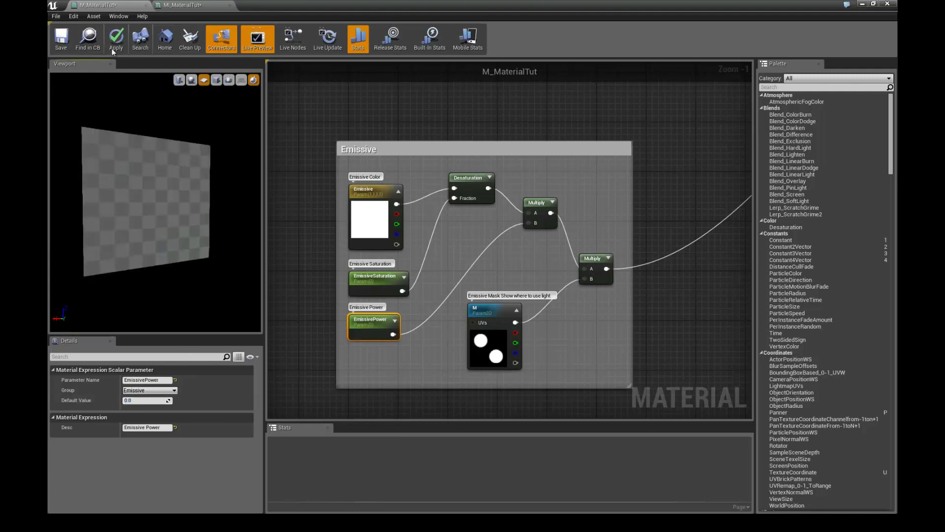
{"action": "left_click", "coordinate": [113, 48]}
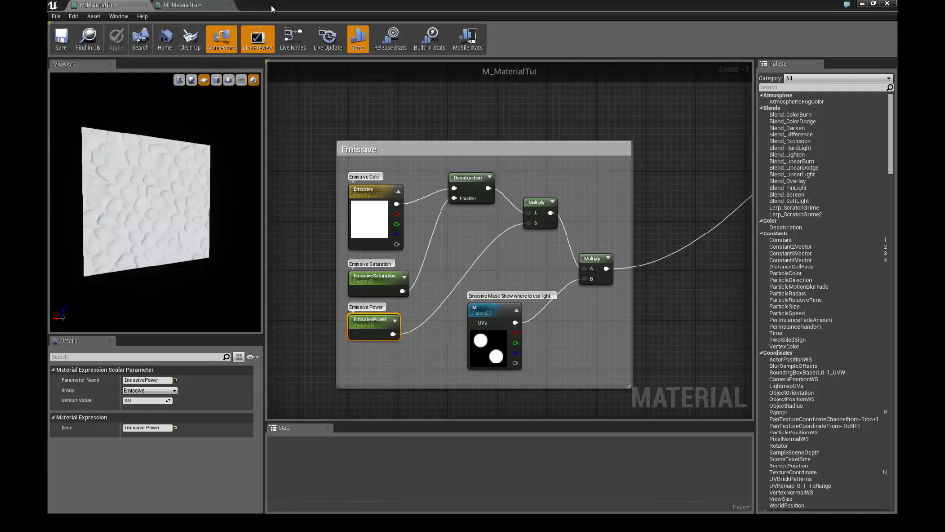
Show the MI_MaterialTut instance beside the level, reset its EmissivePower to the default 0.0 and inspect the mesh and floor
{"action": "left_click_drag", "start_coordinate": [271, 4], "coordinate": [664, 38]}
{"action": "left_click", "coordinate": [663, 36]}
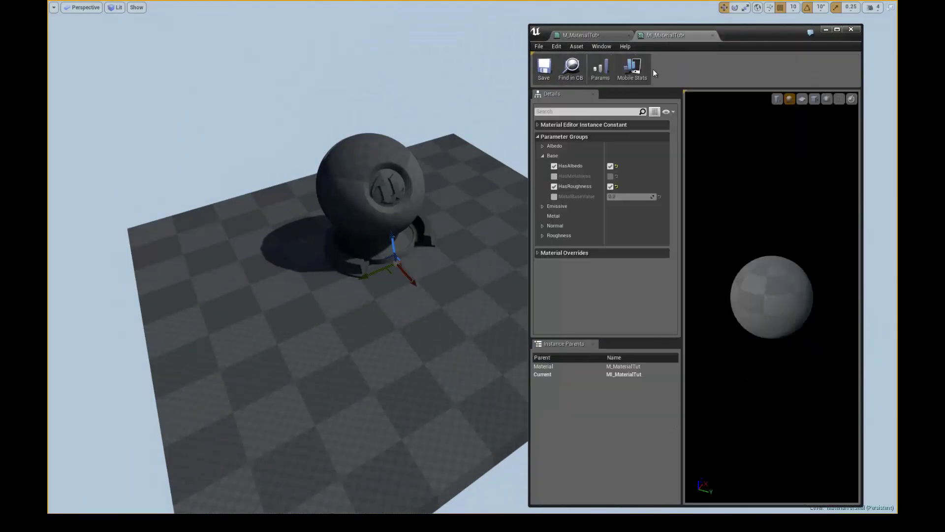
{"action": "left_click", "coordinate": [543, 206]}
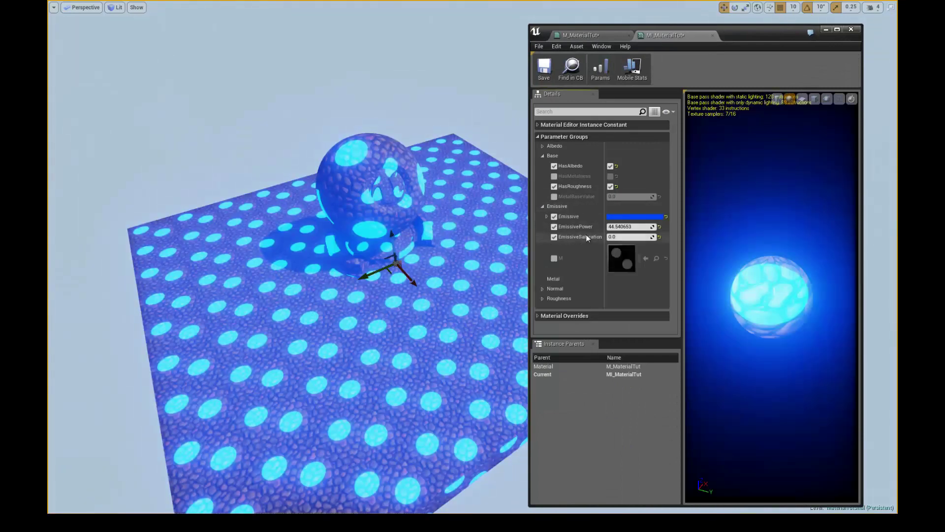
{"action": "left_click", "coordinate": [660, 227]}
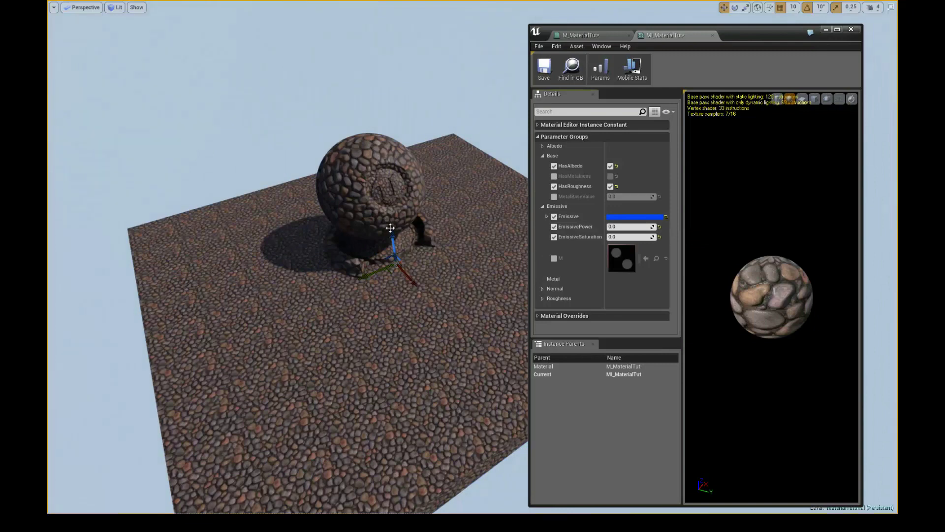
{"action": "left_click_drag", "start_coordinate": [390, 227], "coordinate": [515, 234]}
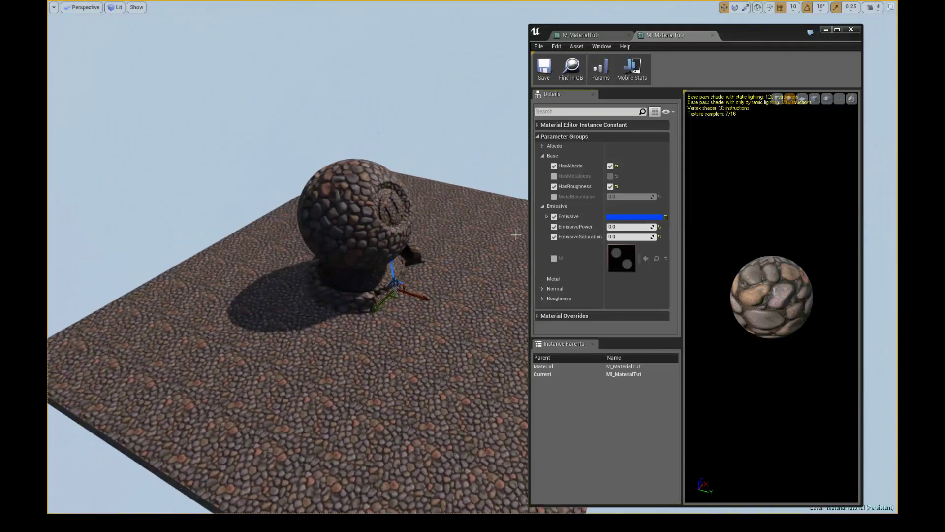
Raise the instance's EmissivePower to about 4.39 and collapse its Emissive and Base parameter groups
{"action": "left_click", "coordinate": [543, 206]}
{"action": "left_click", "coordinate": [543, 206]}
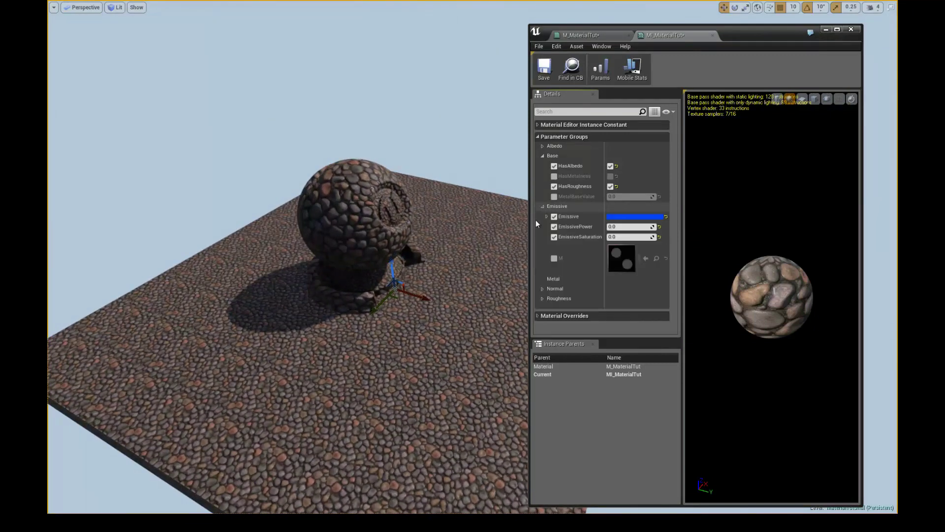
{"action": "left_click_drag", "start_coordinate": [623, 228], "coordinate": [763, 221]}
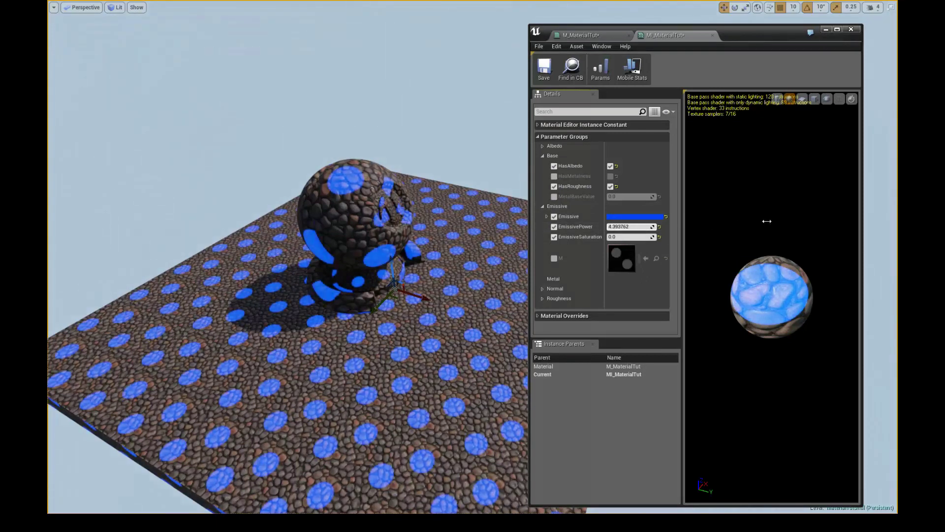
{"action": "left_click", "coordinate": [544, 206]}
{"action": "left_click", "coordinate": [543, 156]}
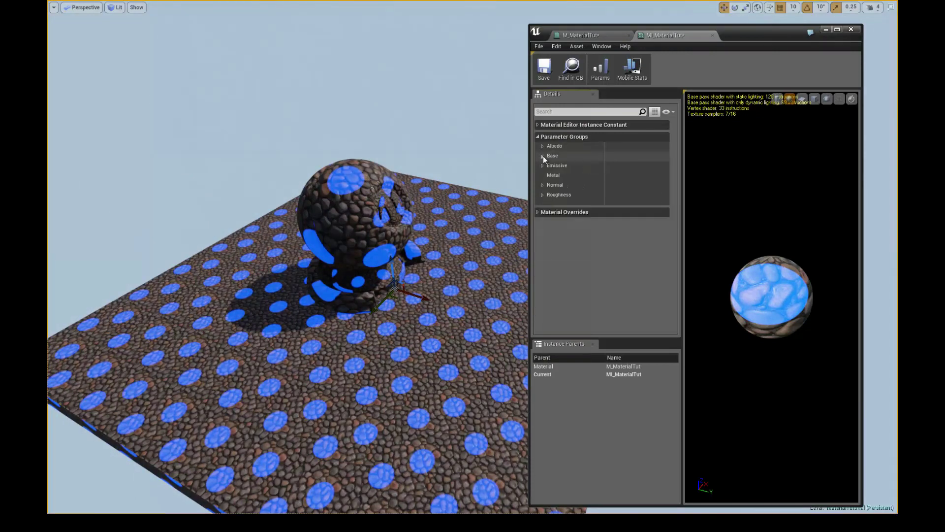
Return to the full-size M_MaterialTut graph and move the Metalness comment group slightly down, away from Albedo
{"action": "double_click", "coordinate": [758, 37]}
{"action": "left_click", "coordinate": [98, 5]}
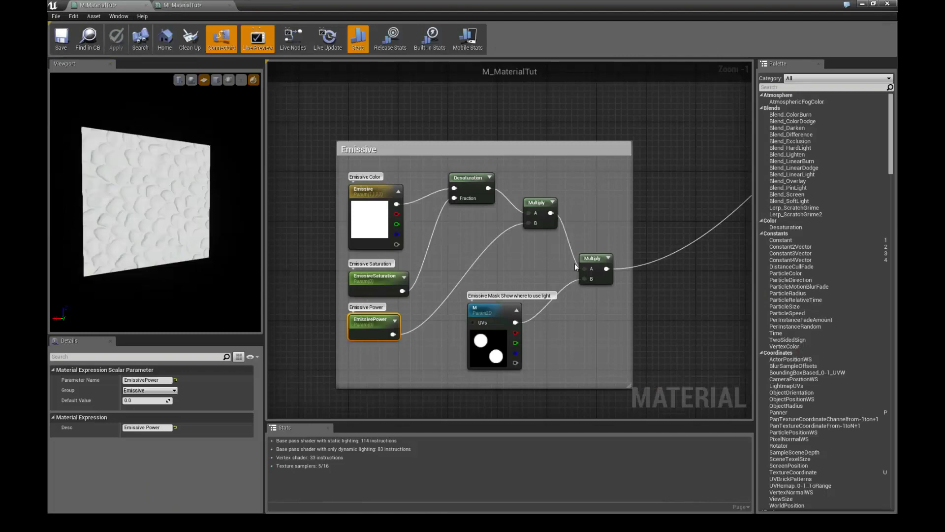
{"action": "scroll", "coordinate": [575, 263], "scroll_direction": "down", "scroll_amount": 8}
{"action": "right_click_drag", "start_coordinate": [554, 199], "coordinate": [504, 261]}
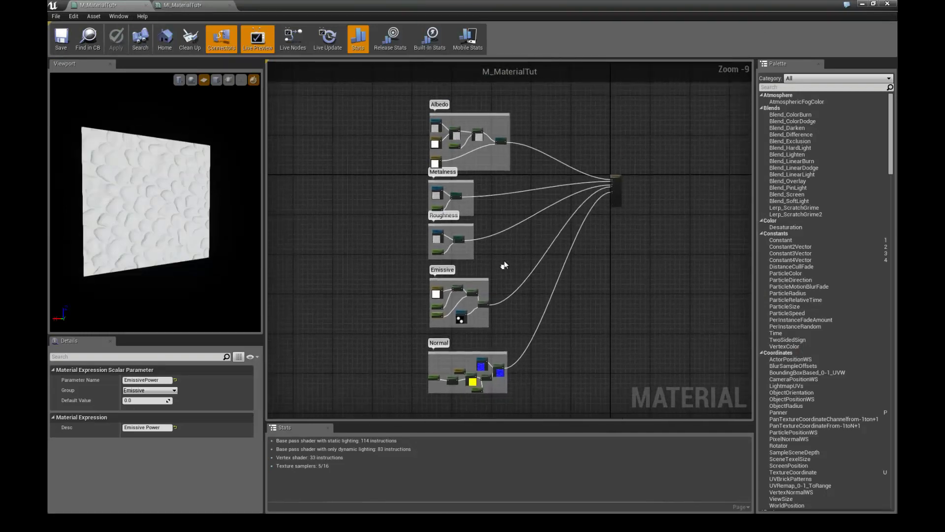
{"action": "scroll", "coordinate": [521, 241], "scroll_direction": "up", "scroll_amount": 2}
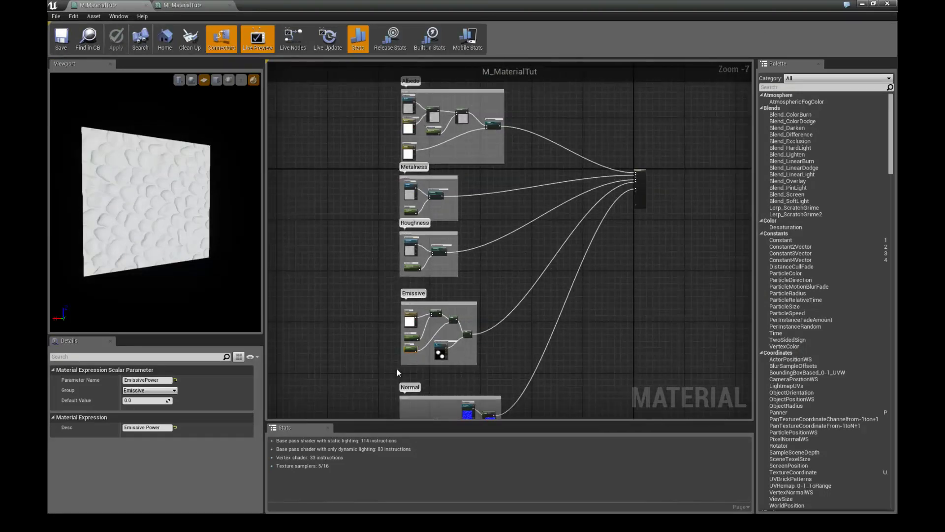
{"action": "left_click_drag", "start_coordinate": [397, 369], "coordinate": [506, 195]}
{"action": "left_click_drag", "start_coordinate": [448, 183], "coordinate": [448, 191]}
{"action": "left_click", "coordinate": [394, 263]}
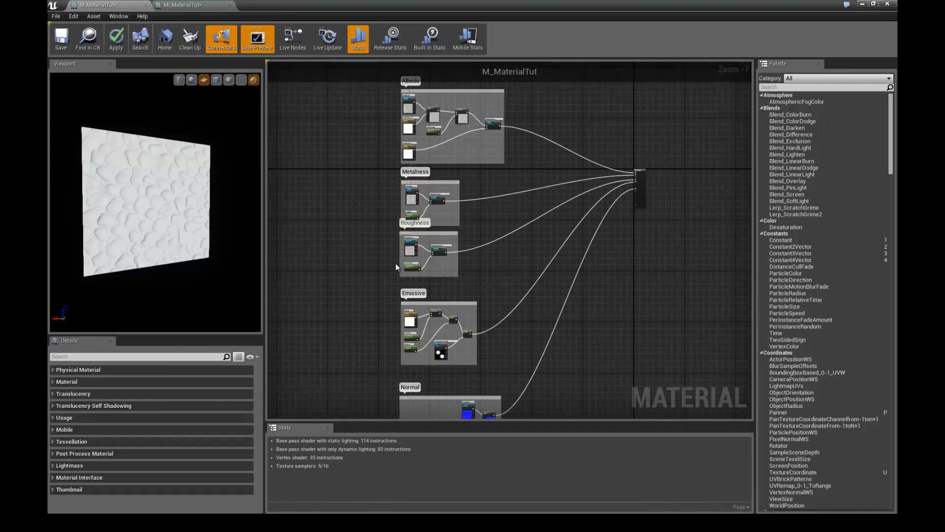
Extend the upper edge of the Emissive comment box slightly upward above its nodes
{"action": "left_click_drag", "start_coordinate": [376, 295], "coordinate": [485, 374]}
{"action": "left_click_drag", "start_coordinate": [467, 305], "coordinate": [467, 303]}
{"action": "left_click", "coordinate": [462, 284]}
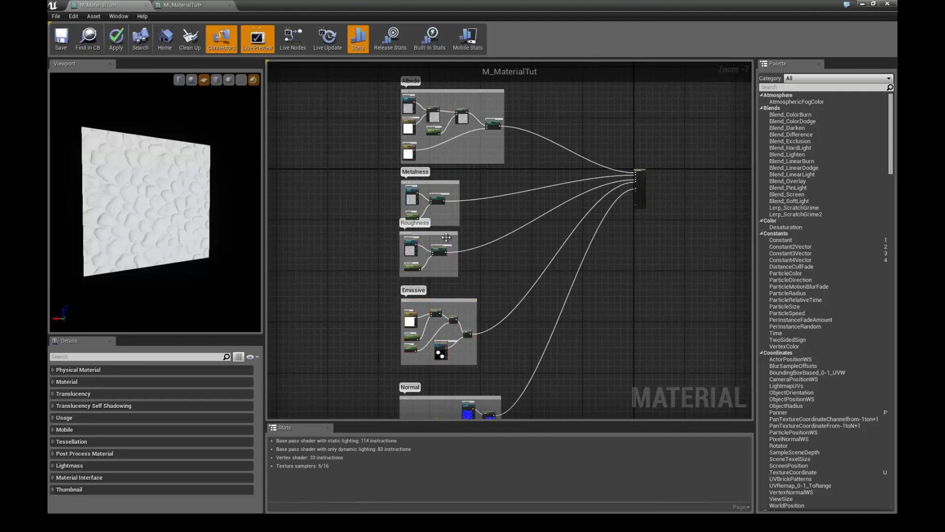
Move the Roughness comment group slightly down so it sits evenly between Metalness and Emissive
{"action": "left_click_drag", "start_coordinate": [448, 243], "coordinate": [449, 254]}
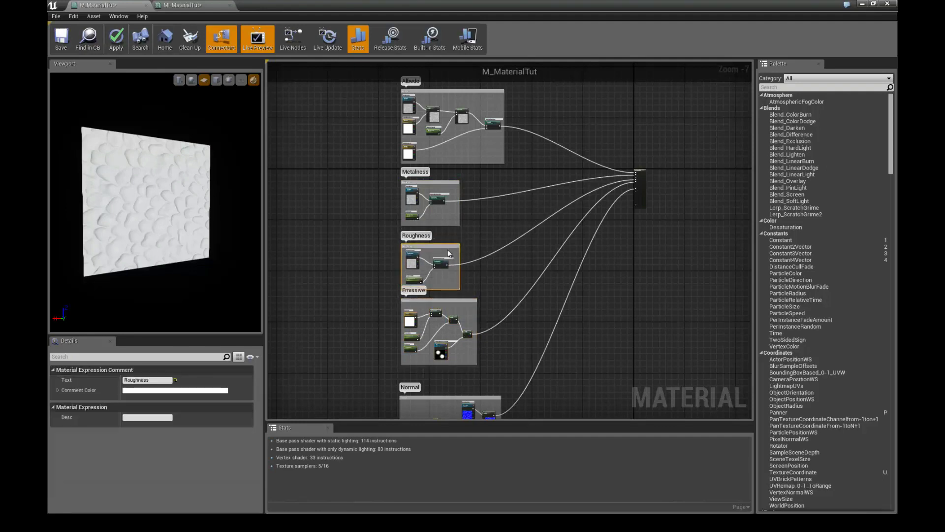
{"action": "left_click", "coordinate": [372, 277]}
{"action": "scroll", "coordinate": [439, 311], "scroll_direction": "up", "scroll_amount": 2}
{"action": "left_click", "coordinate": [443, 311]}
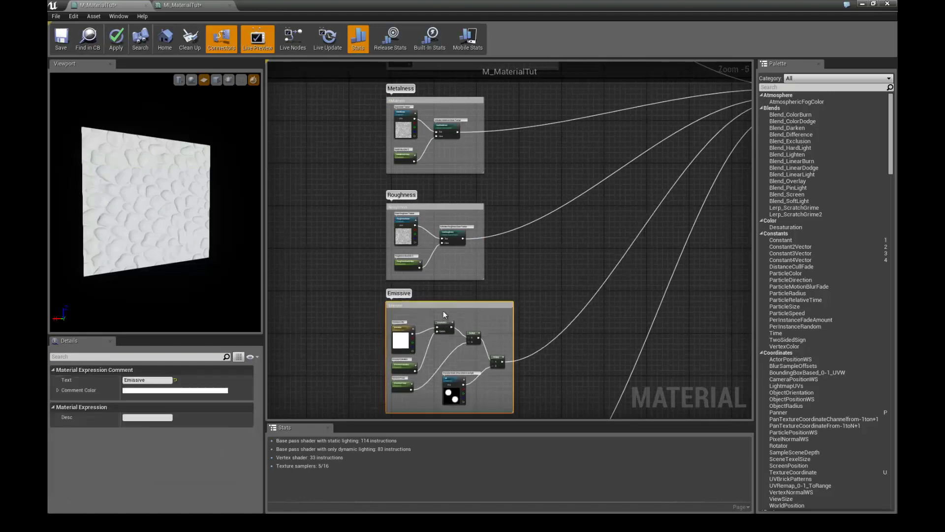
{"action": "left_click", "coordinate": [359, 276]}
{"action": "scroll", "coordinate": [359, 276], "scroll_direction": "down", "scroll_amount": 3}
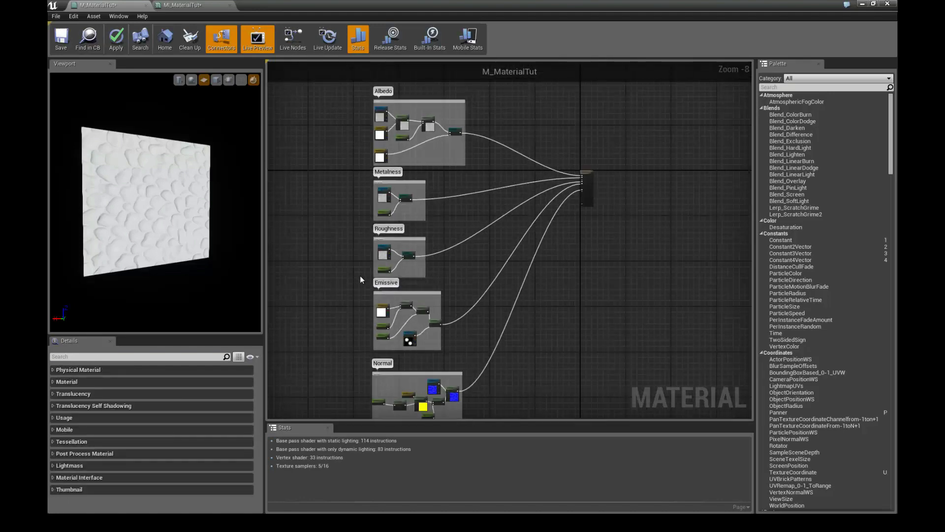
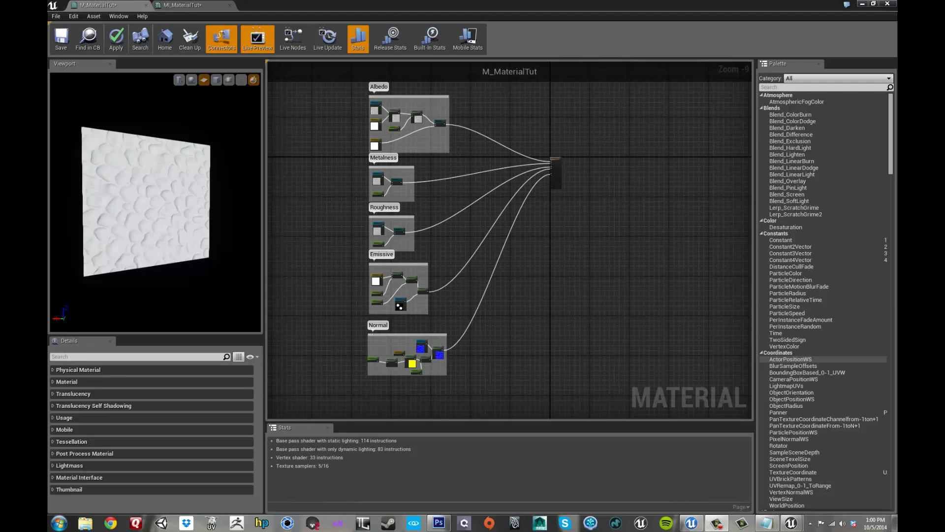
Examine the available inputs on the M_MaterialTut output node, including Ambient Occlusion
{"action": "scroll", "coordinate": [532, 234], "scroll_direction": "up", "scroll_amount": 9}
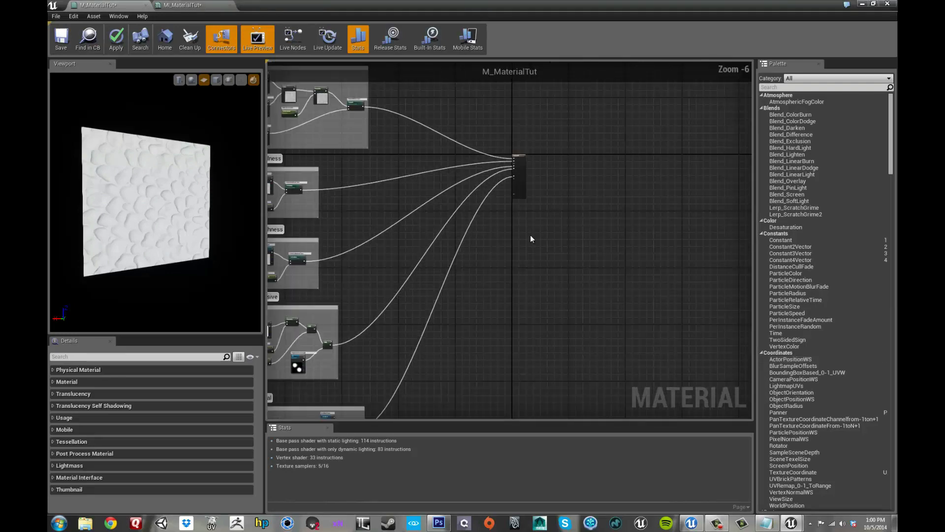
{"action": "right_click_drag", "start_coordinate": [520, 259], "coordinate": [527, 284]}
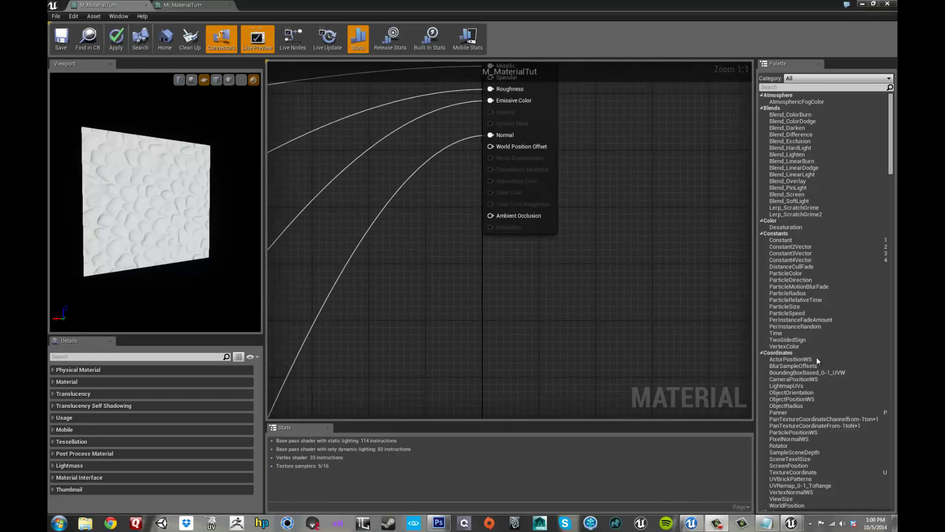
{"action": "right_click_drag", "start_coordinate": [551, 308], "coordinate": [562, 313]}
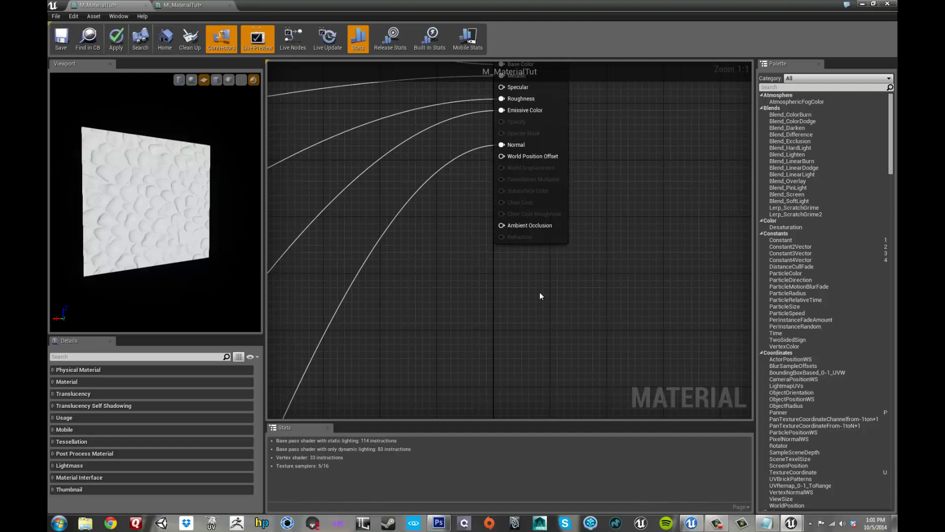
{"action": "scroll", "coordinate": [519, 291], "scroll_direction": "down", "scroll_amount": 1}
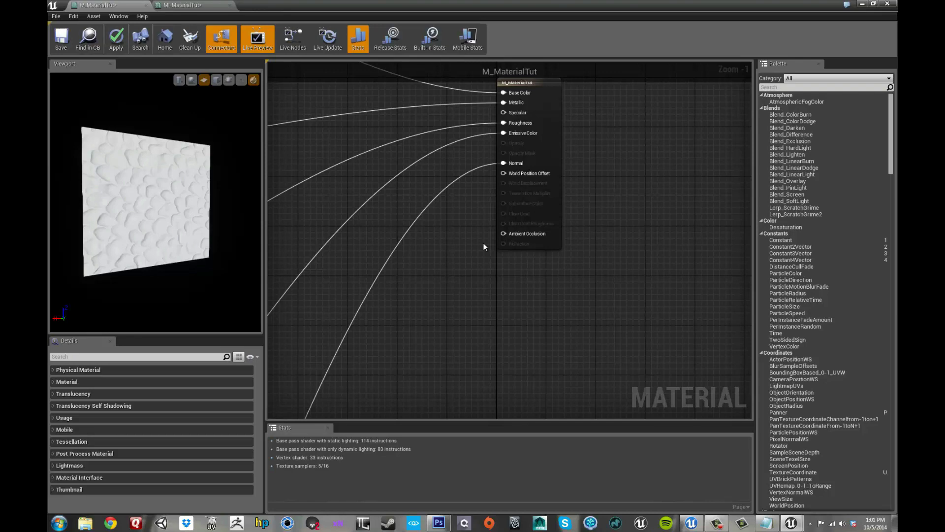
{"action": "scroll", "coordinate": [474, 227], "scroll_direction": "up", "scroll_amount": 2}
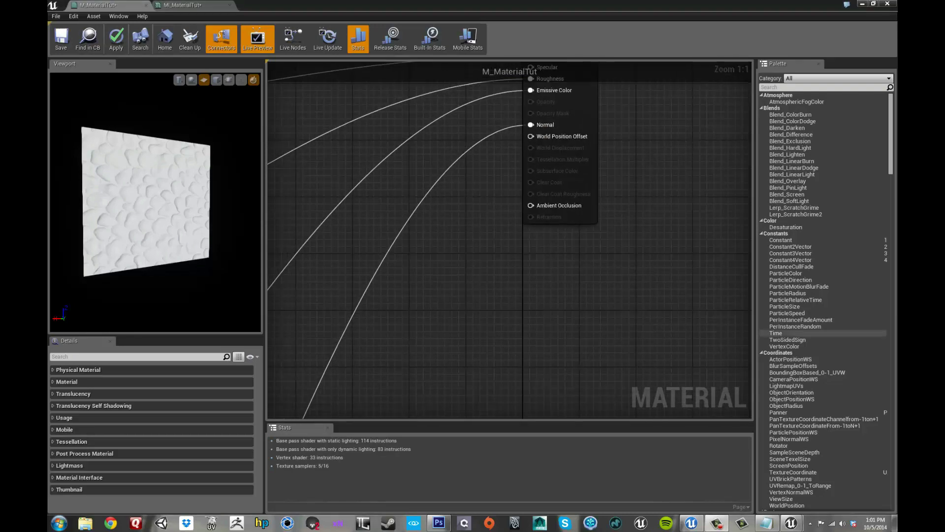
Shrink the material editor window beside the level editor and browse the Textures folder for a usable texture
{"action": "key", "text": "super+Down"}
{"action": "left_click_drag", "start_coordinate": [325, 6], "coordinate": [717, 31]}
{"action": "key", "text": "F11"}
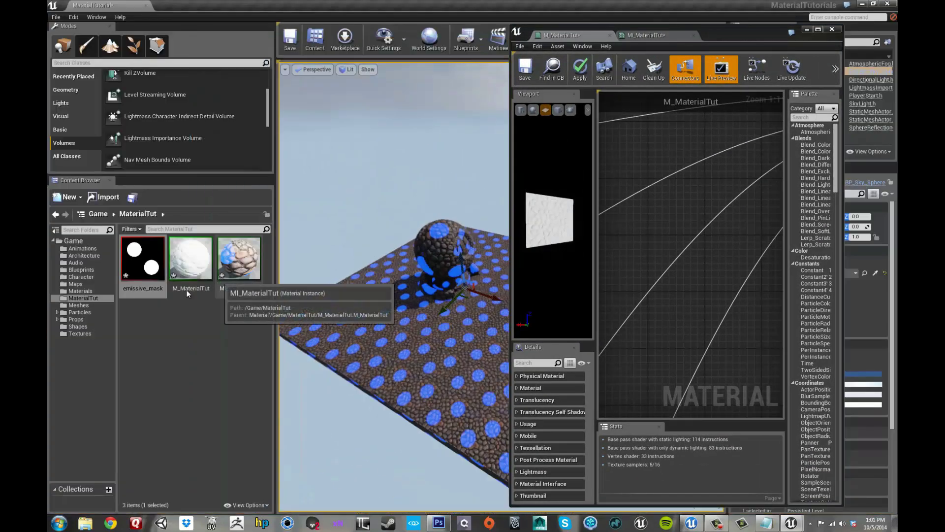
{"action": "left_click", "coordinate": [81, 333]}
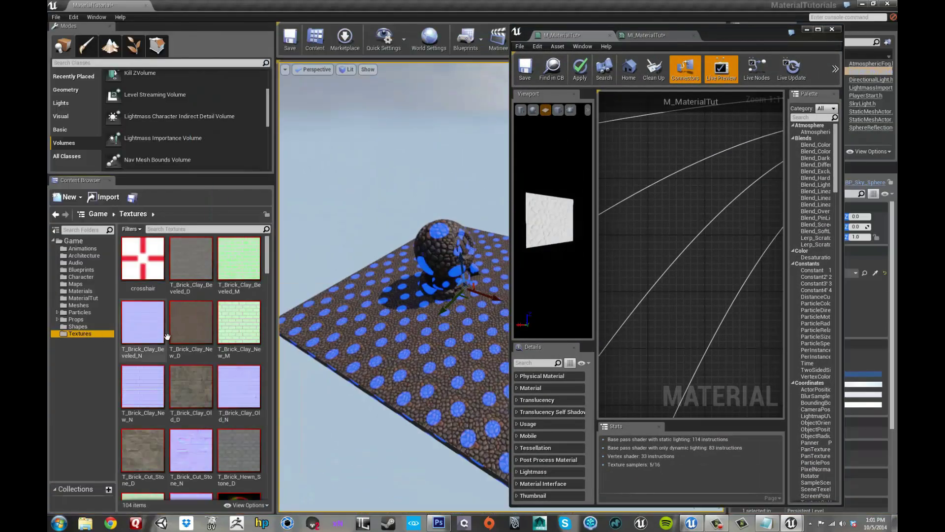
{"action": "scroll", "coordinate": [192, 320], "scroll_direction": "down", "scroll_amount": 4}
{"action": "left_click_drag", "start_coordinate": [265, 282], "coordinate": [269, 253]}
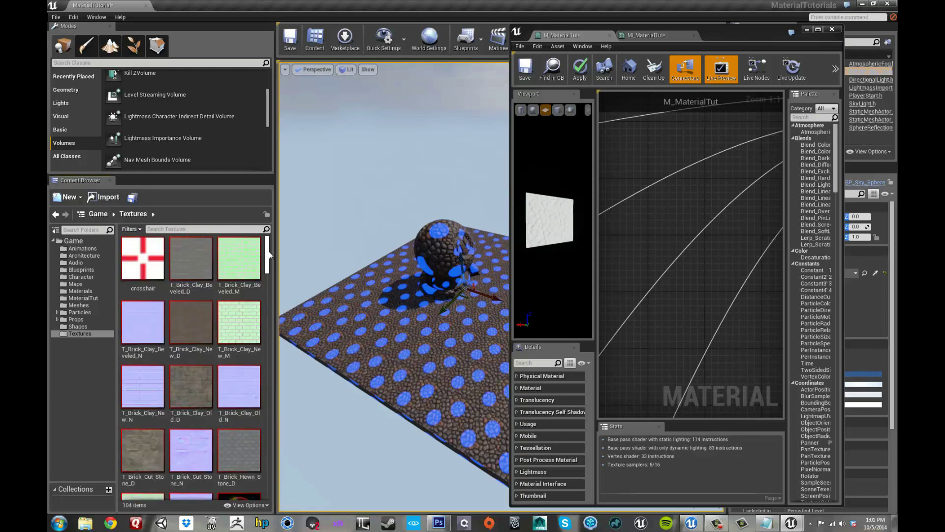
Add a TextureSampleParameter2D using the emissive_mask texture from the MaterialTut folder, placed below and beside the output node
{"action": "left_click", "coordinate": [84, 298]}
{"action": "left_click", "coordinate": [143, 261]}
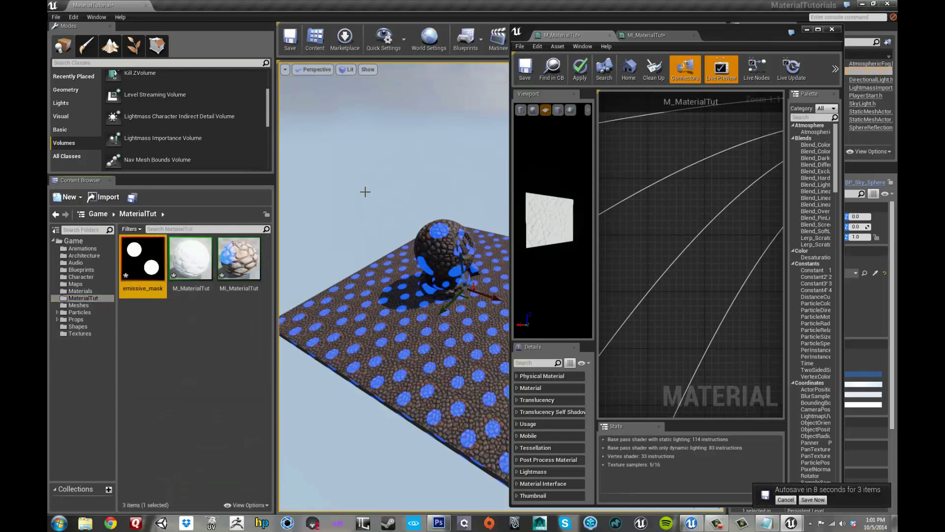
{"action": "left_click", "coordinate": [818, 29]}
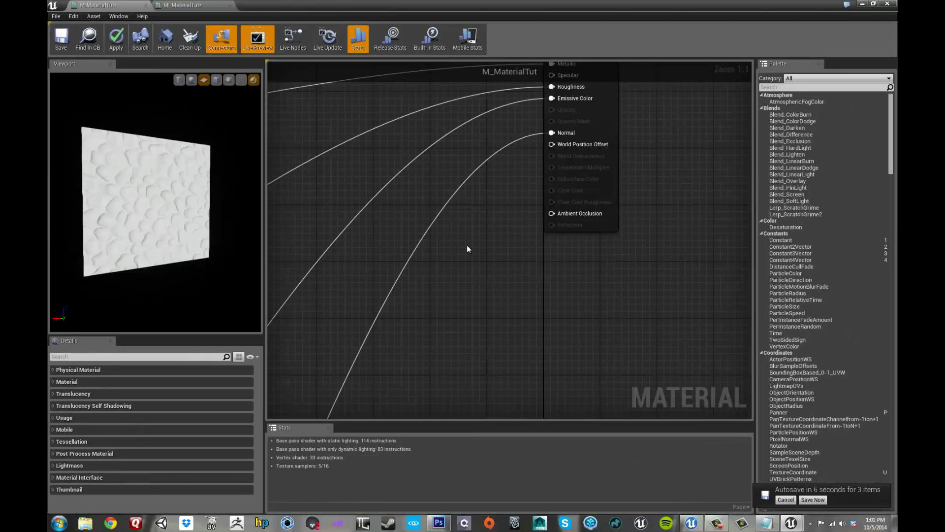
{"action": "right_click_drag", "start_coordinate": [467, 249], "coordinate": [459, 261]}
{"action": "right_click", "coordinate": [448, 253]}
{"action": "type", "text": "2"}
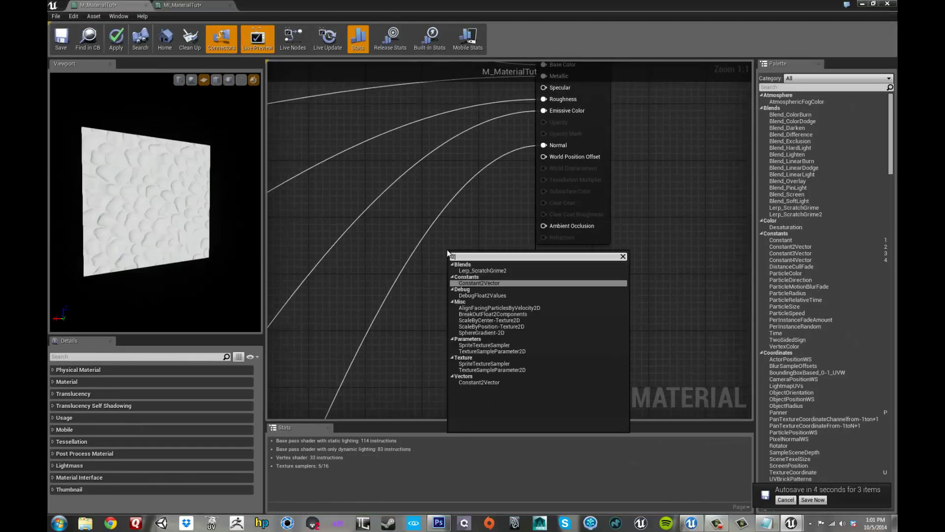
{"action": "type", "text": "d"}
{"action": "key", "text": "Return"}
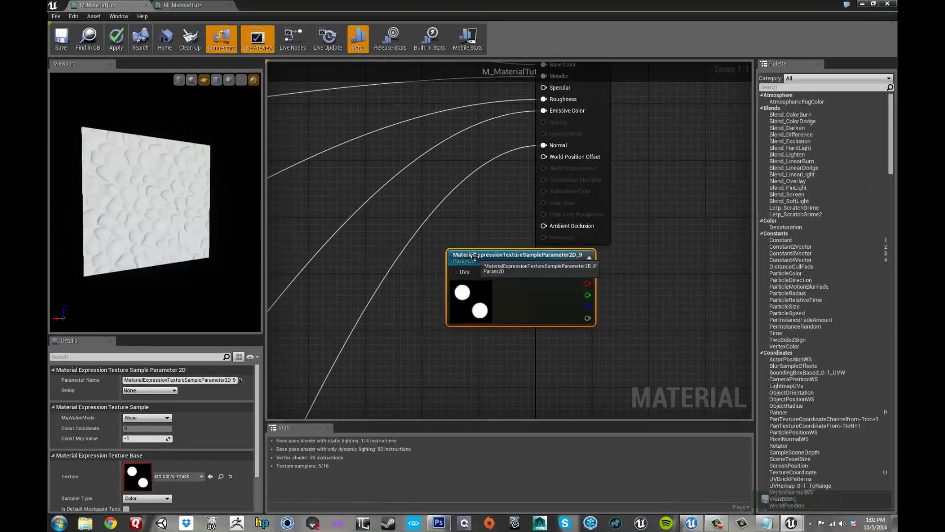
{"action": "left_click_drag", "start_coordinate": [474, 256], "coordinate": [407, 259]}
Name the new texture parameter AO and assign it to a parameter group called AO
{"action": "left_click_drag", "start_coordinate": [194, 381], "coordinate": [49, 343]}
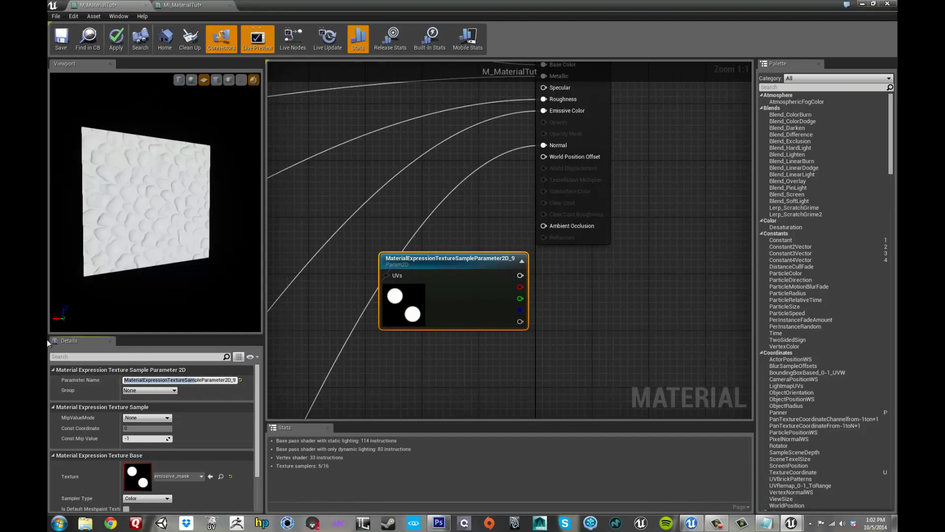
{"action": "key", "text": "BackSpace"}
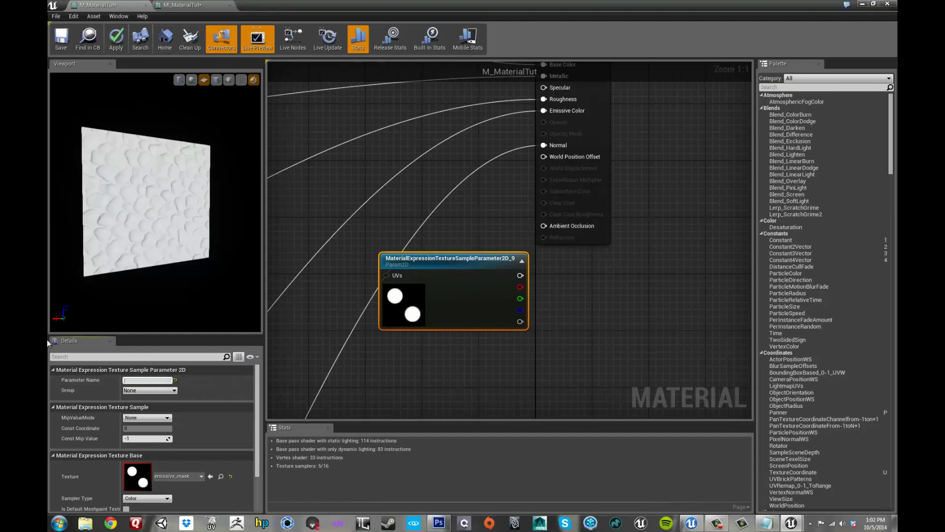
{"action": "type", "text": "ao"}
{"action": "key", "text": "Return"}
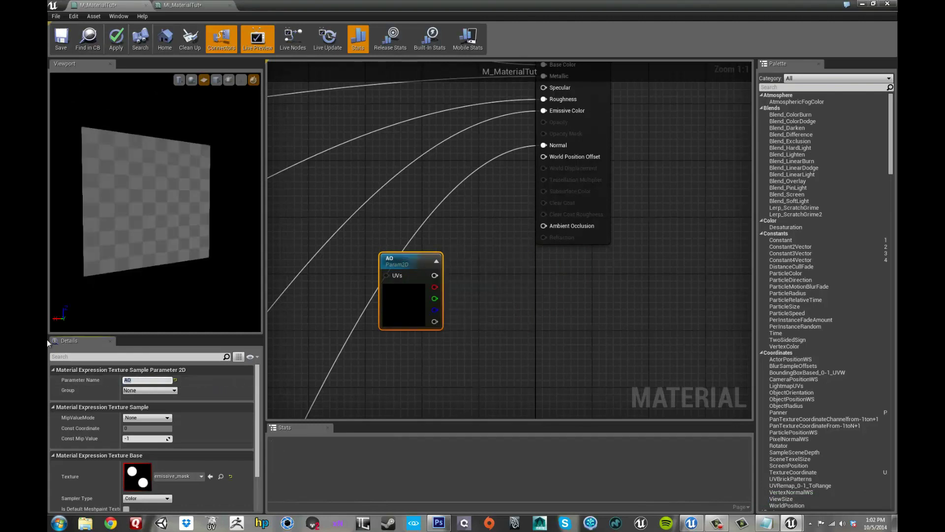
{"action": "left_click", "coordinate": [156, 390]}
{"action": "type", "text": "a"}
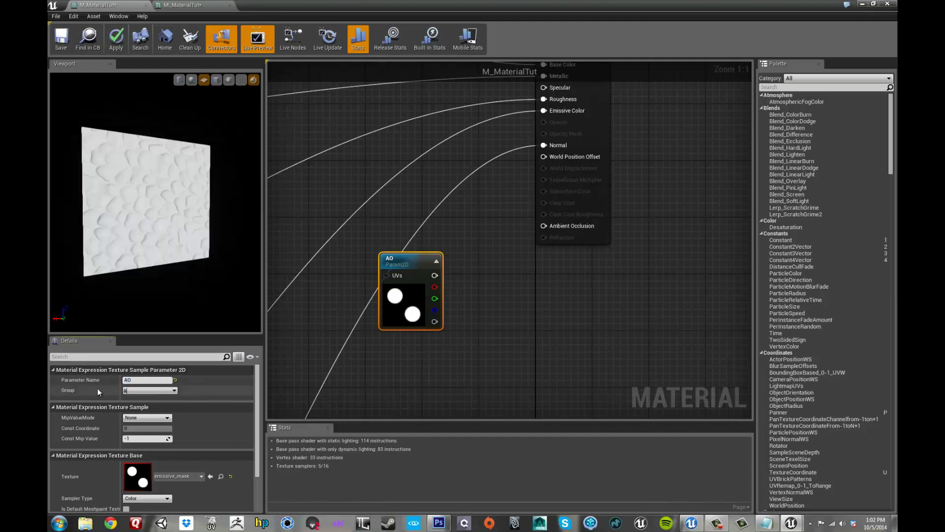
{"action": "type", "text": "o"}
{"action": "key", "text": "Return"}
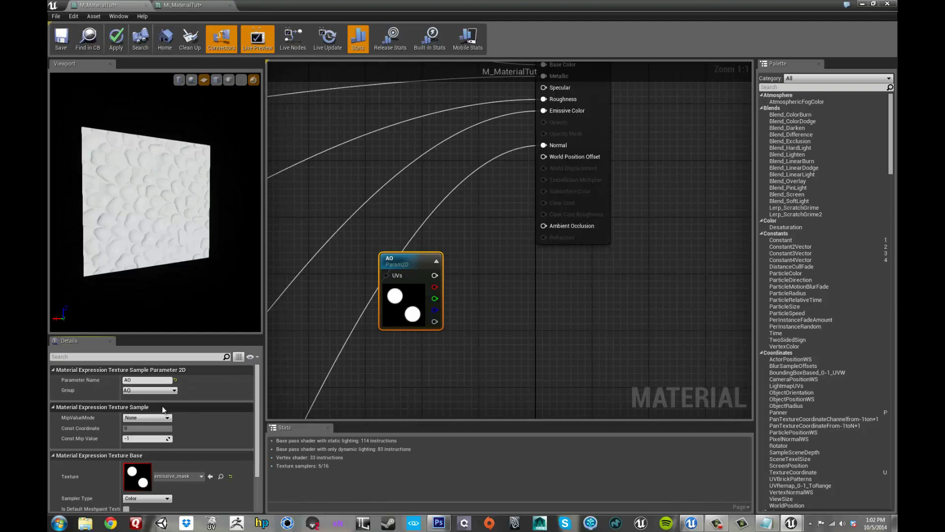
Set the AO texture parameter's description to AO
{"action": "scroll", "coordinate": [257, 392], "scroll_direction": "down", "scroll_amount": 2}
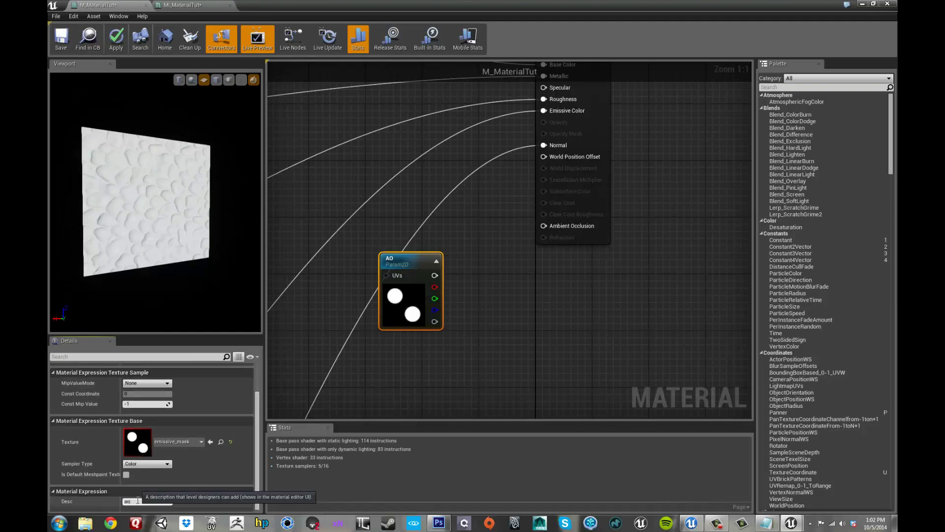
{"action": "left_click", "coordinate": [138, 501]}
{"action": "type", "text": "ao"}
{"action": "key", "text": "BackSpace"}
{"action": "key", "text": "Return"}
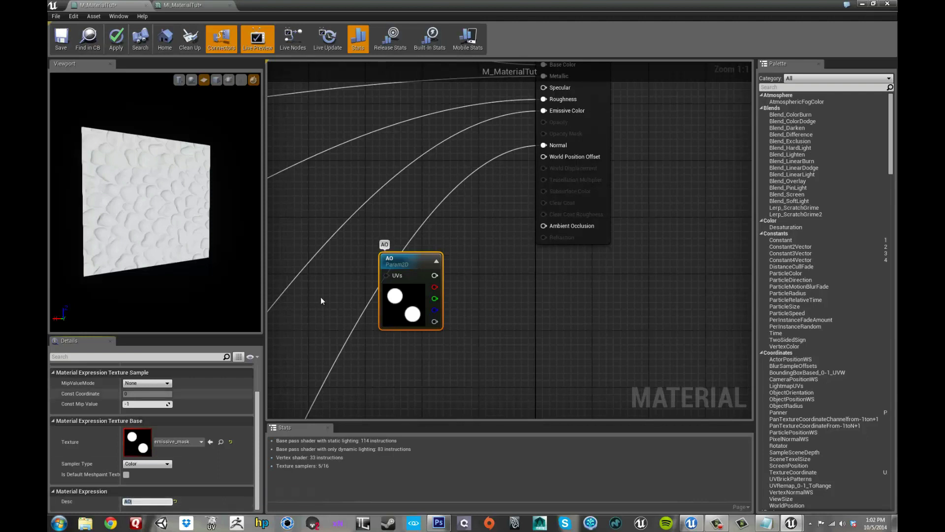
Connect the AO texture's RGB output to Ambient Occlusion, move the node slightly down and apply the material
{"action": "left_click_drag", "start_coordinate": [434, 275], "coordinate": [544, 226]}
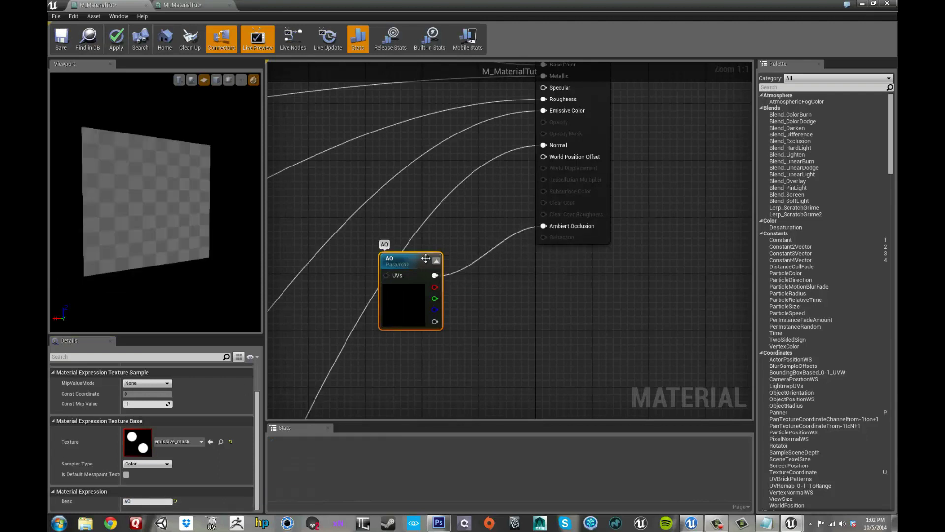
{"action": "left_click_drag", "start_coordinate": [406, 279], "coordinate": [399, 328]}
{"action": "left_click", "coordinate": [120, 41]}
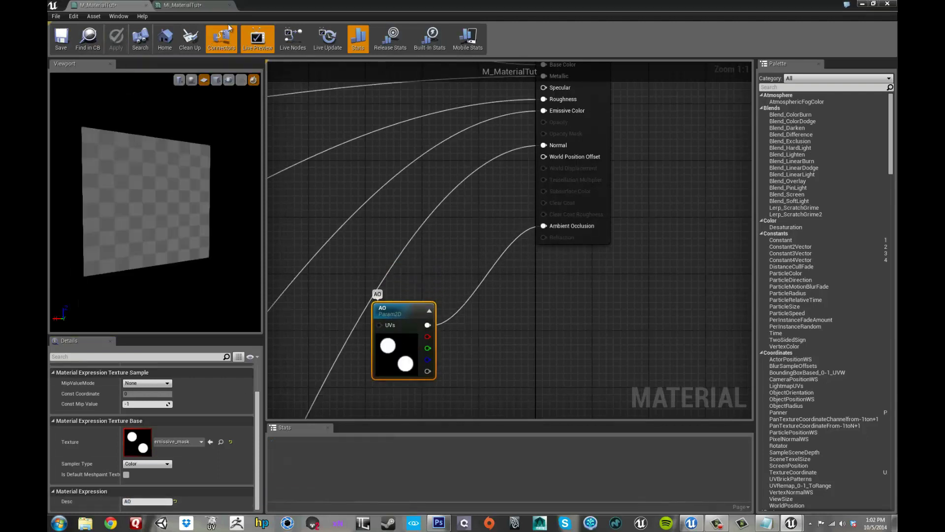
Shrink the material editor window beside the level, show the viewport in immersive mode and look closer at the mesh
{"action": "double_click", "coordinate": [262, 5]}
{"action": "left_click_drag", "start_coordinate": [553, 52], "coordinate": [728, 39]}
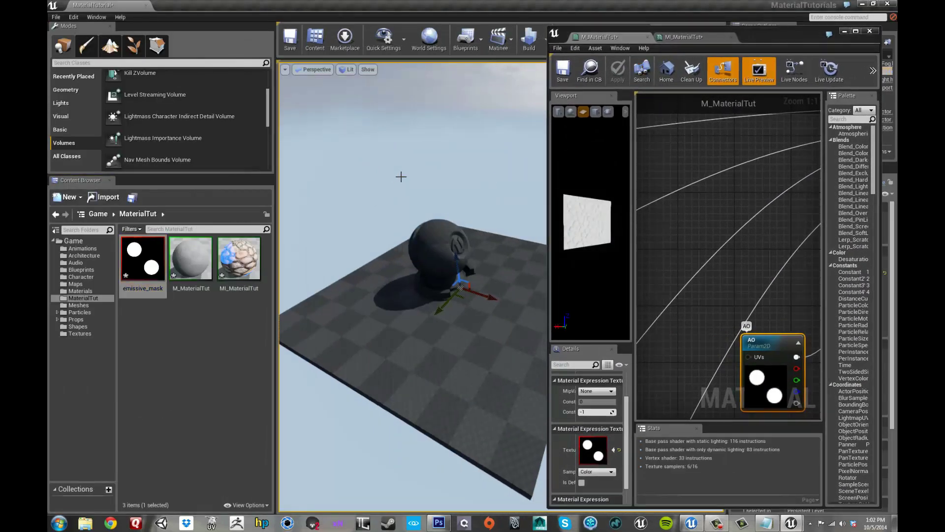
{"action": "key", "text": "F11"}
{"action": "scroll", "coordinate": [345, 155], "scroll_direction": "up", "scroll_amount": 2}
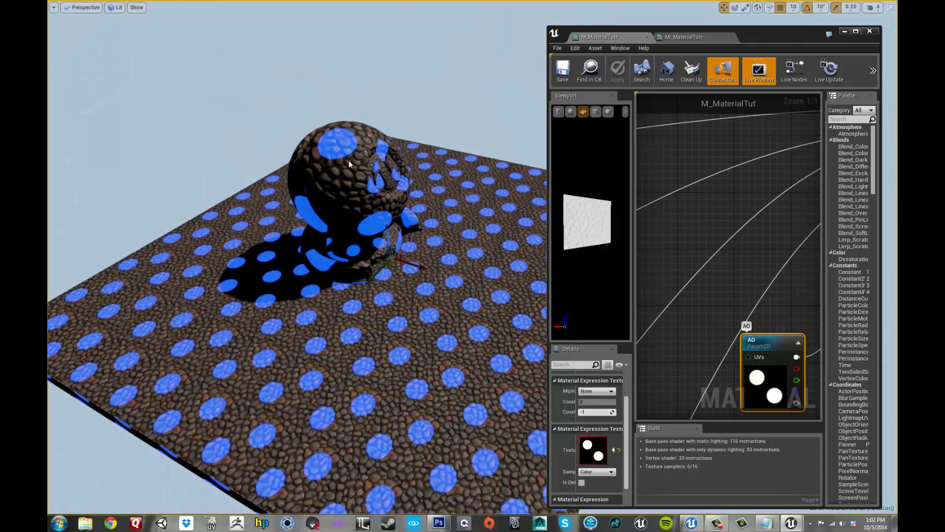
Reset EmissivePower on the MI_MaterialTut instance to its default and collapse the Emissive group
{"action": "left_click", "coordinate": [676, 39]}
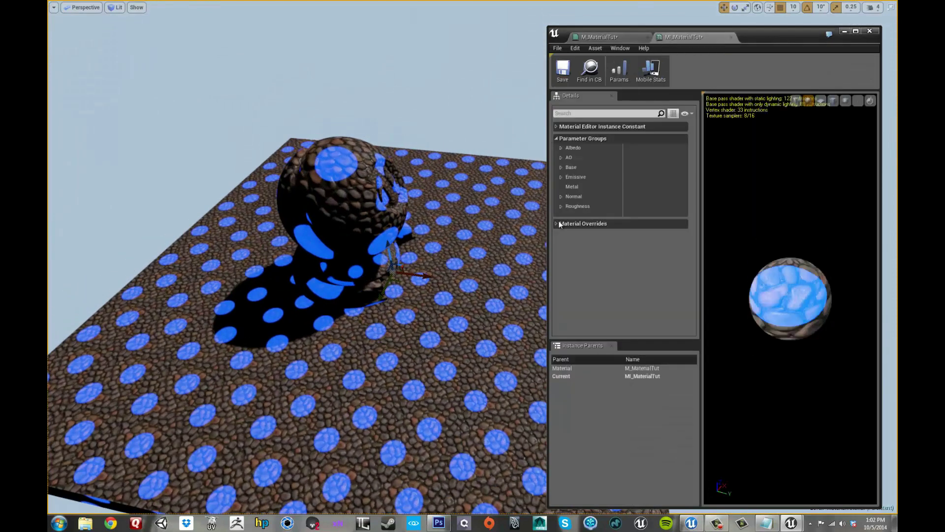
{"action": "left_click", "coordinate": [561, 177]}
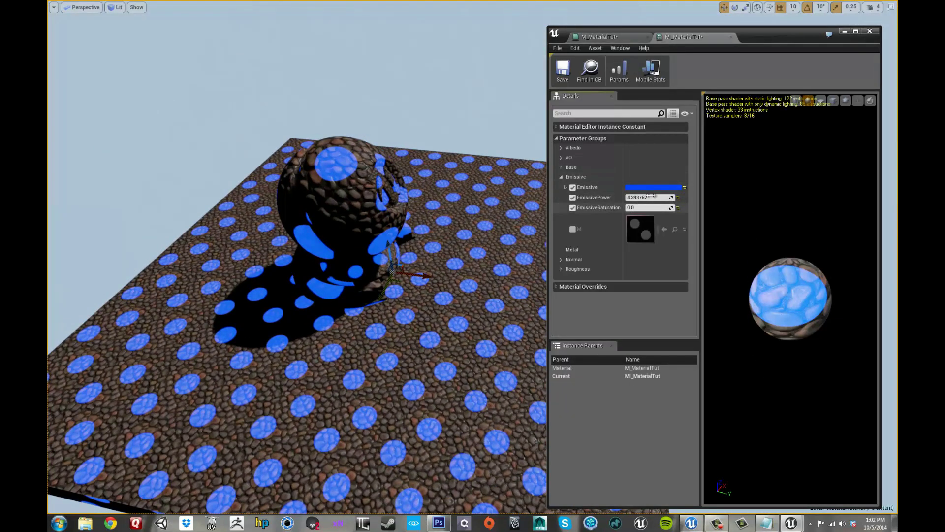
{"action": "left_click", "coordinate": [678, 197]}
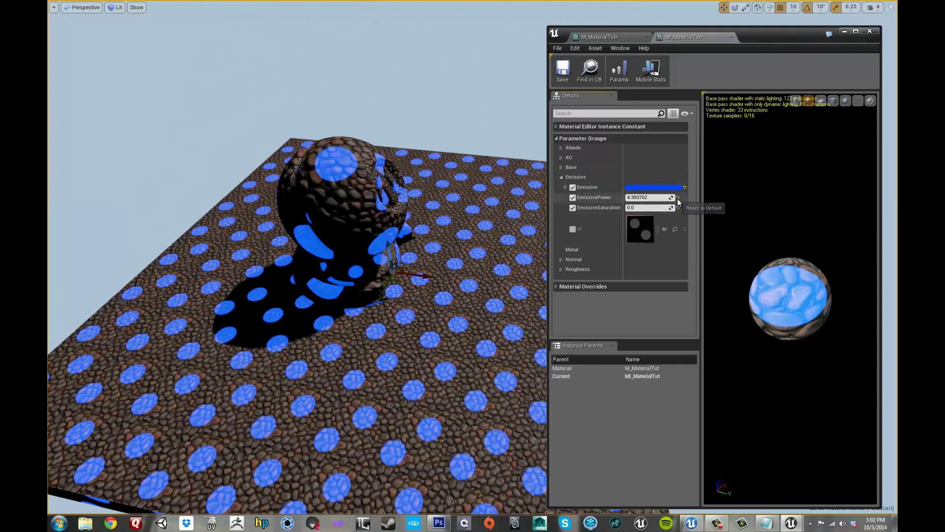
{"action": "left_click", "coordinate": [561, 176]}
Inspect the AO mask's effect on the mesh and its shadowed floor area, with the M_MaterialTut graph shown alongside
{"action": "scroll", "coordinate": [385, 218], "scroll_direction": "up", "scroll_amount": 1}
{"action": "scroll", "coordinate": [386, 218], "scroll_direction": "up", "scroll_amount": 3}
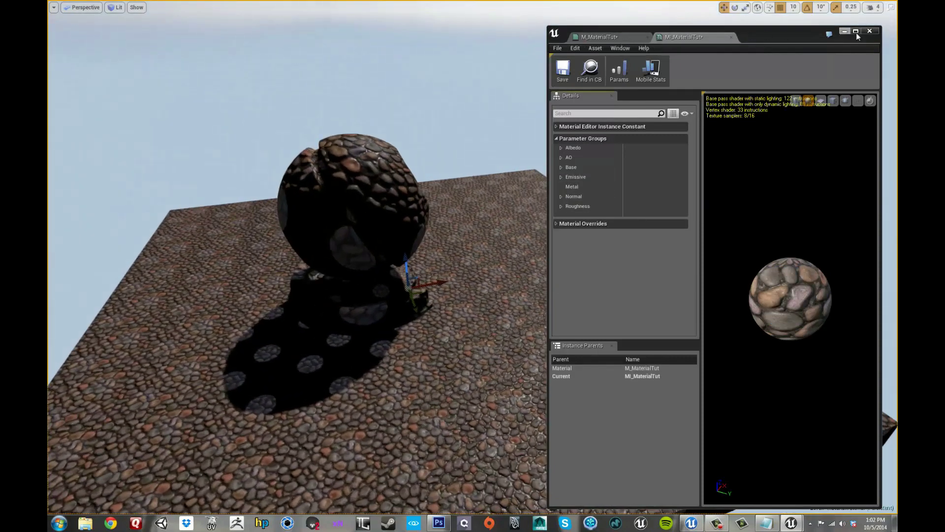
{"action": "left_click_drag", "start_coordinate": [403, 201], "coordinate": [433, 196], "text": "alt"}
{"action": "left_click", "coordinate": [610, 37]}
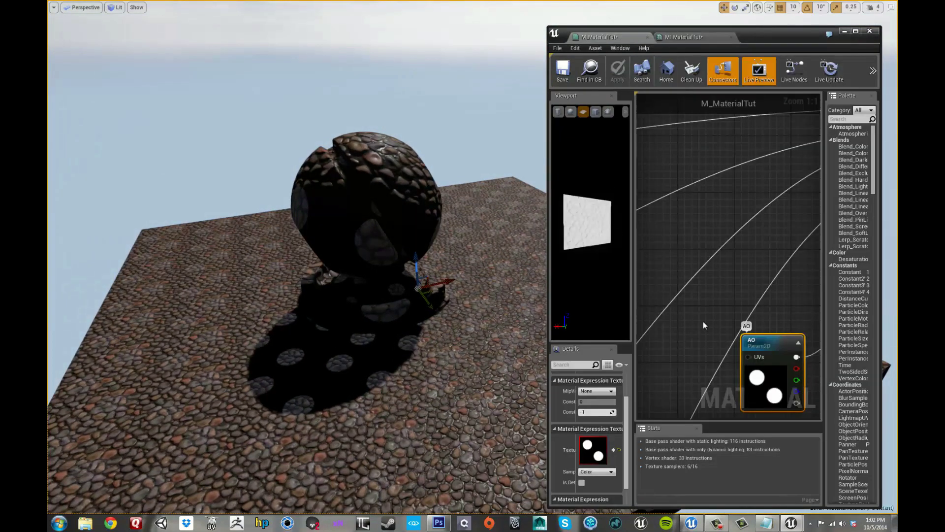
{"action": "right_click_drag", "start_coordinate": [703, 322], "coordinate": [658, 250]}
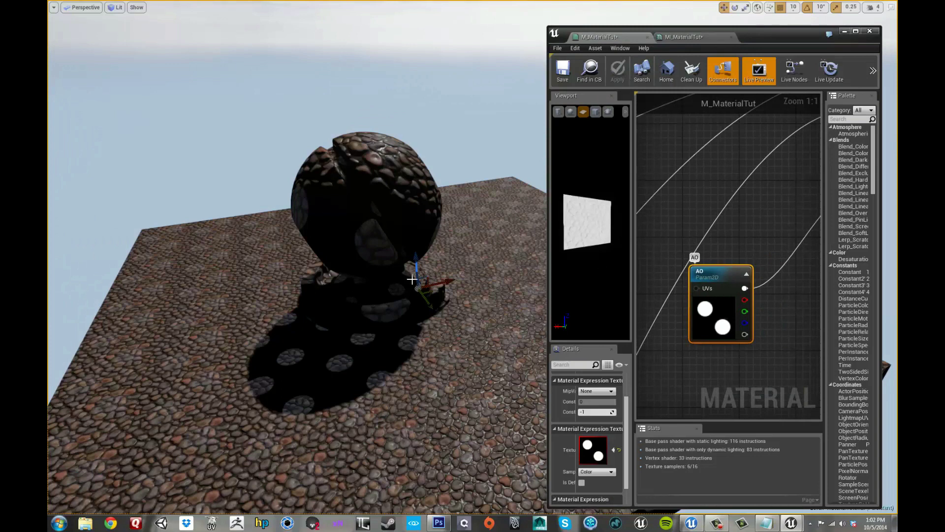
{"action": "left_click_drag", "start_coordinate": [411, 278], "coordinate": [388, 253], "text": "alt"}
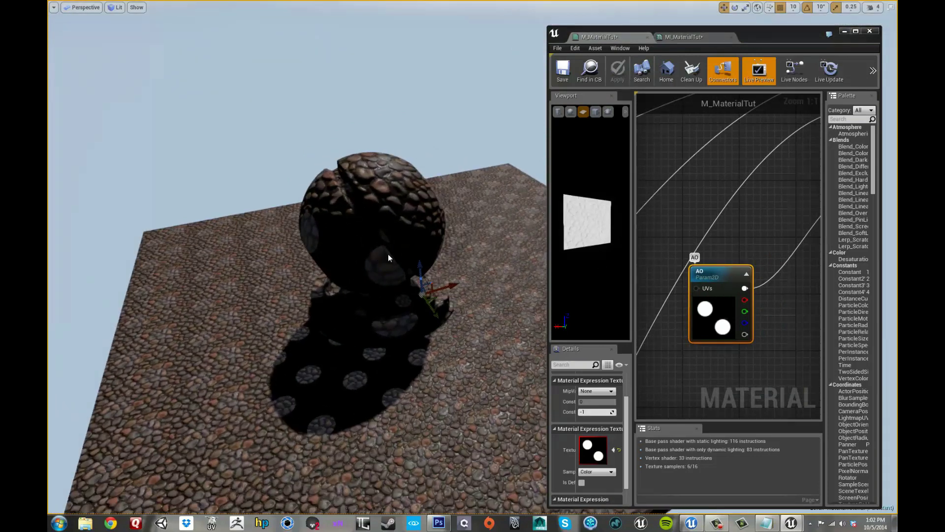
{"action": "left_click_drag", "start_coordinate": [458, 233], "coordinate": [315, 228], "text": "alt"}
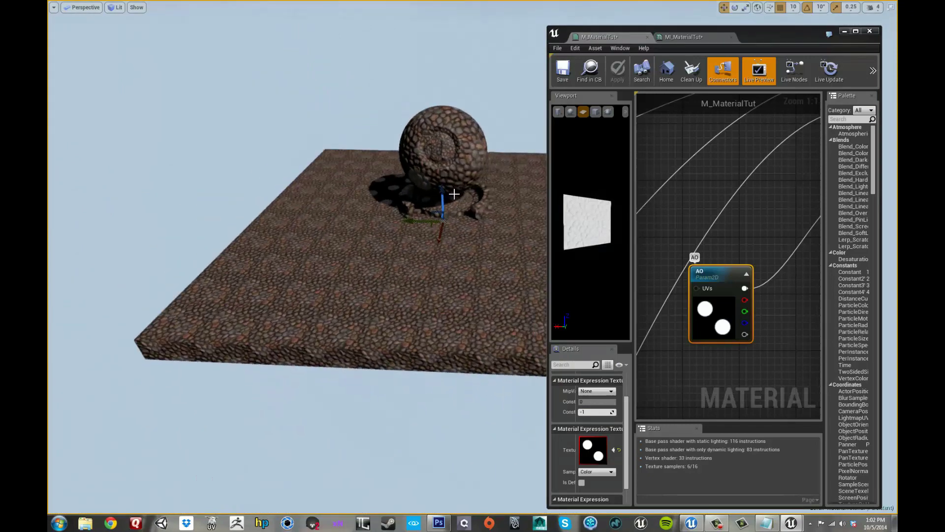
Frame the preview mesh in the level and examine the AO mask's effect on its lit and shadowed sides
{"action": "left_click", "coordinate": [460, 149]}
{"action": "key", "text": "f"}
{"action": "left_click_drag", "start_coordinate": [459, 150], "coordinate": [524, 80], "text": "alt"}
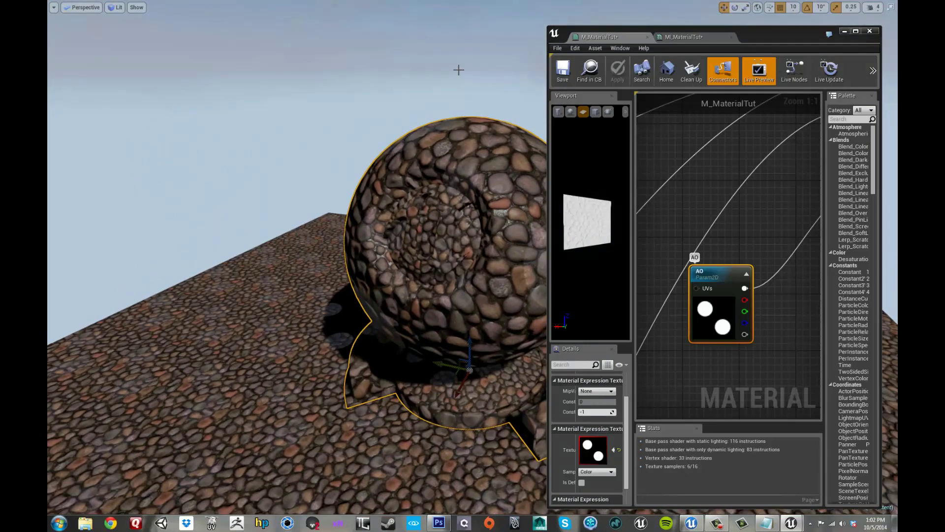
{"action": "left_click_drag", "start_coordinate": [458, 70], "coordinate": [456, 103], "text": "alt"}
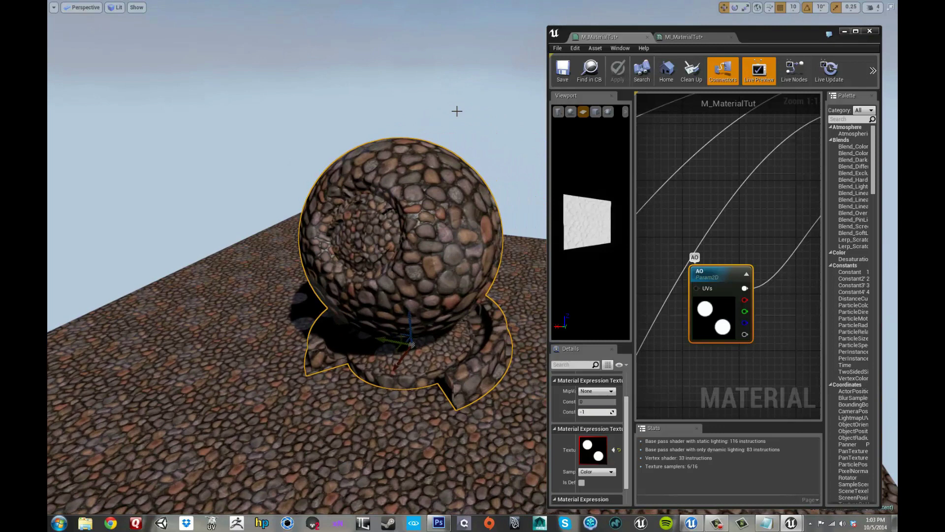
{"action": "left_click_drag", "start_coordinate": [442, 106], "coordinate": [466, 120], "text": "alt"}
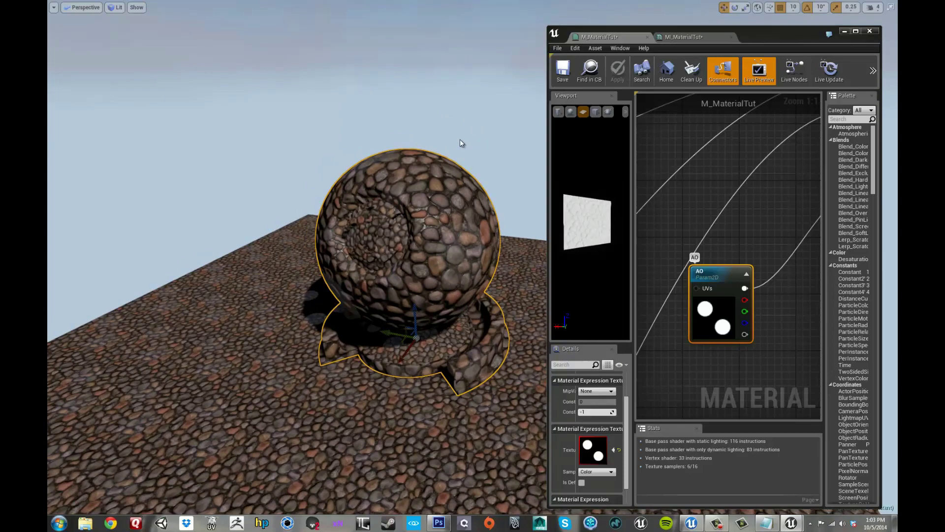
{"action": "left_click_drag", "start_coordinate": [460, 143], "coordinate": [439, 143], "text": "alt"}
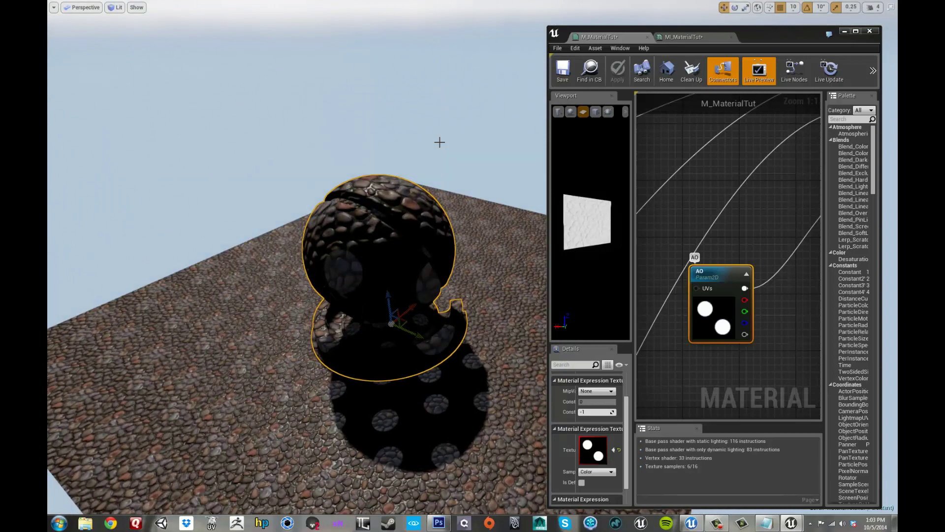
{"action": "left_click_drag", "start_coordinate": [440, 142], "coordinate": [451, 138], "text": "alt"}
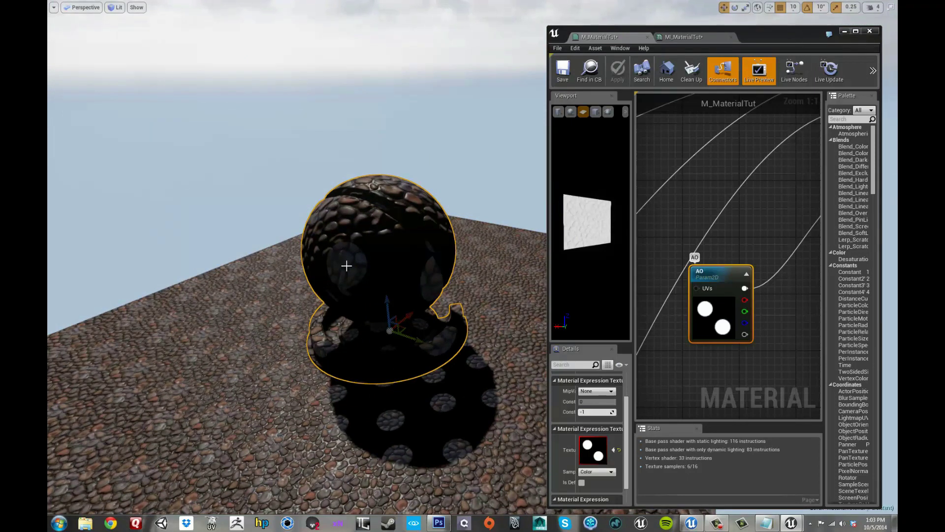
{"action": "left_click_drag", "start_coordinate": [437, 176], "coordinate": [409, 179], "text": "alt"}
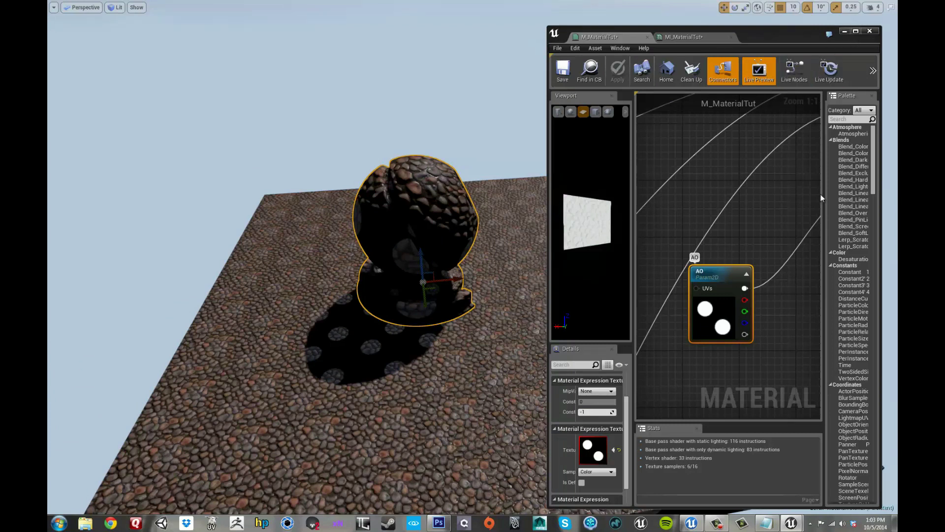
{"action": "scroll", "coordinate": [453, 95], "scroll_direction": "down", "scroll_amount": 3}
Exit immersive mode, expand the AO group of MI_MaterialTut and select T_CobbleStone_Pebble_M in the Textures folder
{"action": "key", "text": "F11"}
{"action": "left_click", "coordinate": [80, 333]}
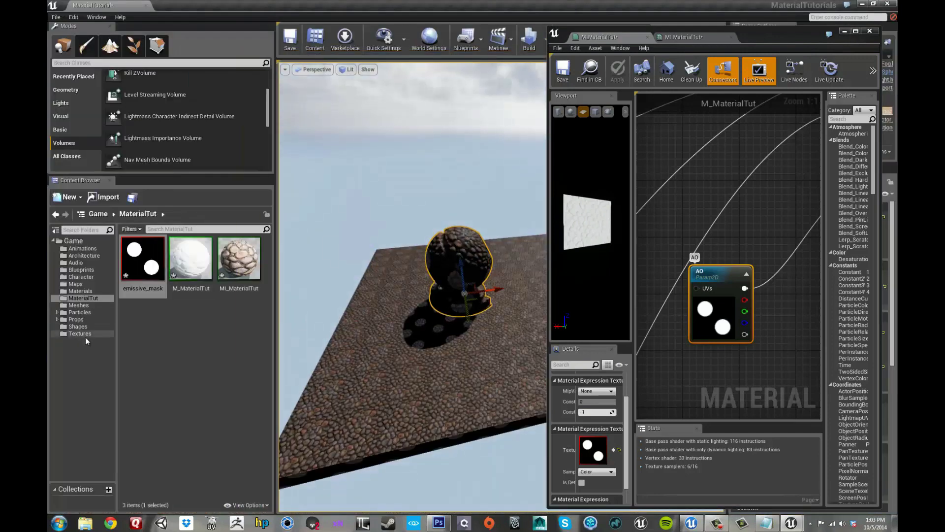
{"action": "left_click", "coordinate": [685, 37]}
{"action": "left_click", "coordinate": [561, 158]}
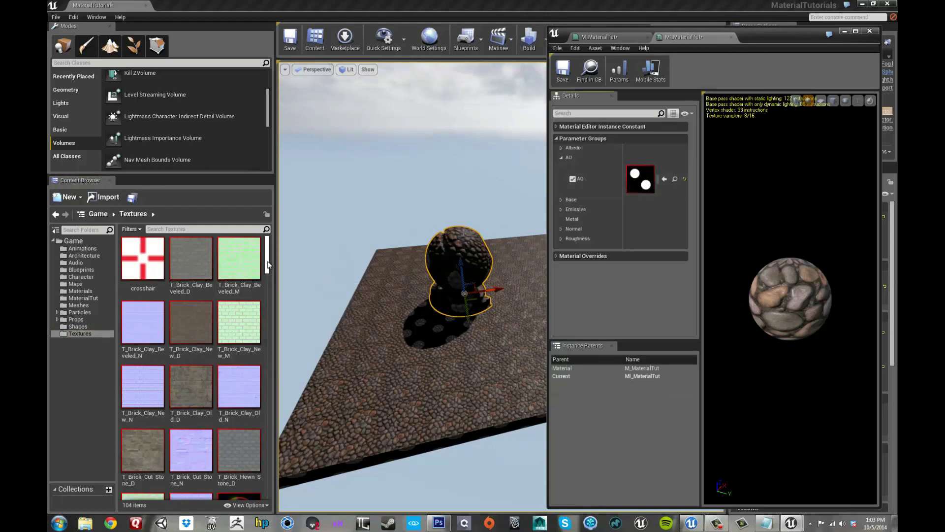
{"action": "scroll", "coordinate": [240, 285], "scroll_direction": "down", "scroll_amount": 5}
{"action": "left_click", "coordinate": [246, 304]}
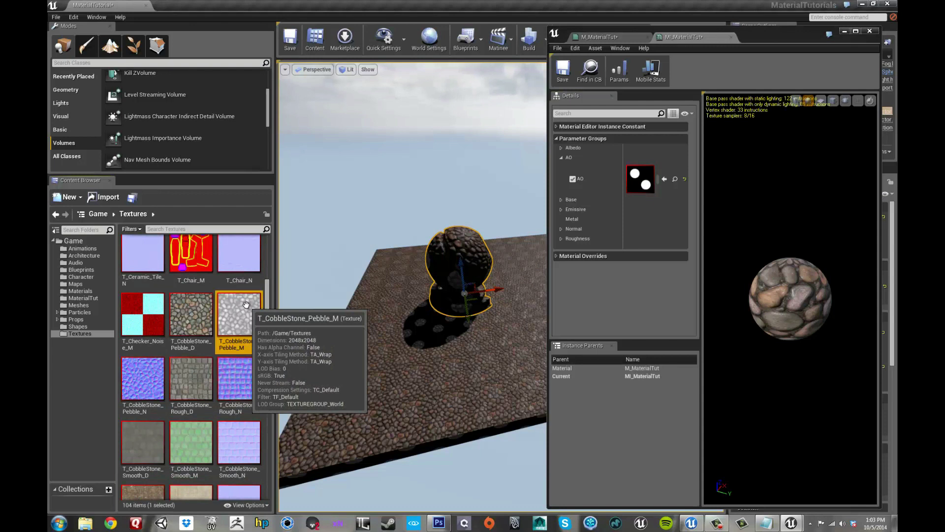
Open the T_CobbleStone_Pebble_M texture and examine the whole image
{"action": "double_click", "coordinate": [244, 304]}
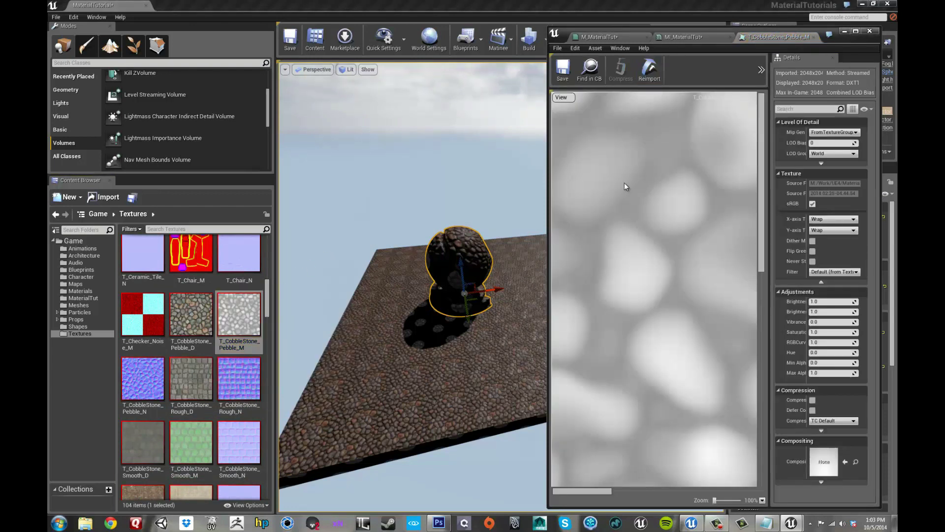
{"action": "scroll", "coordinate": [624, 182], "scroll_direction": "down", "scroll_amount": 6}
{"action": "scroll", "coordinate": [626, 217], "scroll_direction": "down", "scroll_amount": 2}
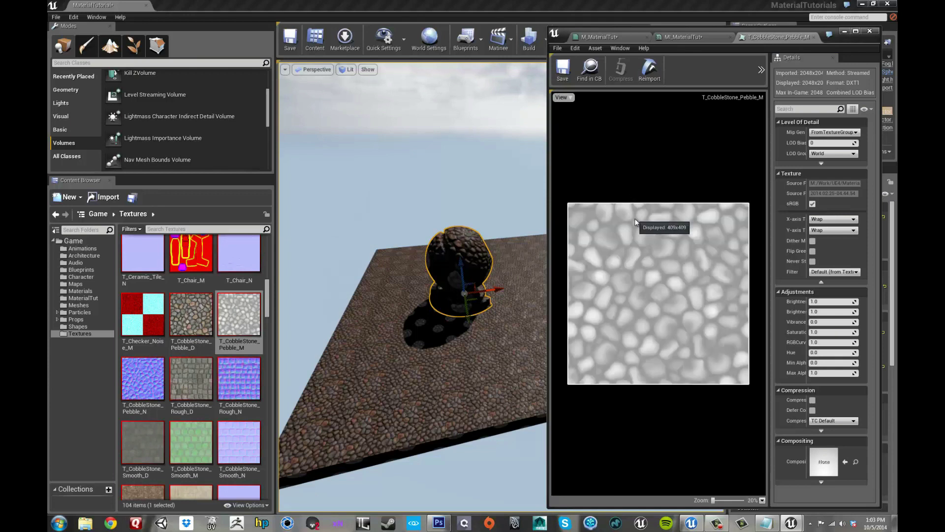
{"action": "scroll", "coordinate": [635, 216], "scroll_direction": "up", "scroll_amount": 2}
{"action": "scroll", "coordinate": [635, 205], "scroll_direction": "down", "scroll_amount": 2}
Assign T_CobbleStone_Pebble_M to the AO parameter of MI_MaterialTut and check the mesh up close
{"action": "left_click", "coordinate": [665, 39]}
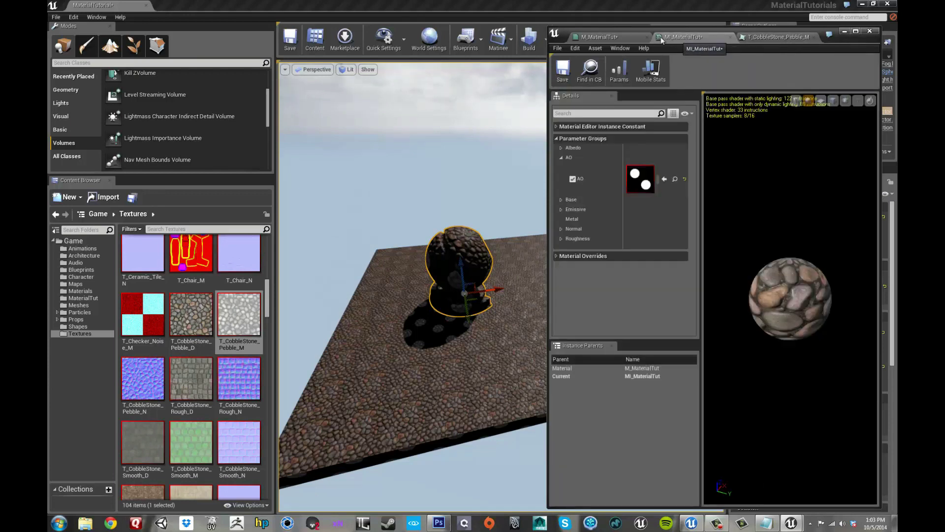
{"action": "left_click", "coordinate": [612, 39]}
{"action": "left_click", "coordinate": [671, 39]}
{"action": "left_click", "coordinate": [664, 179]}
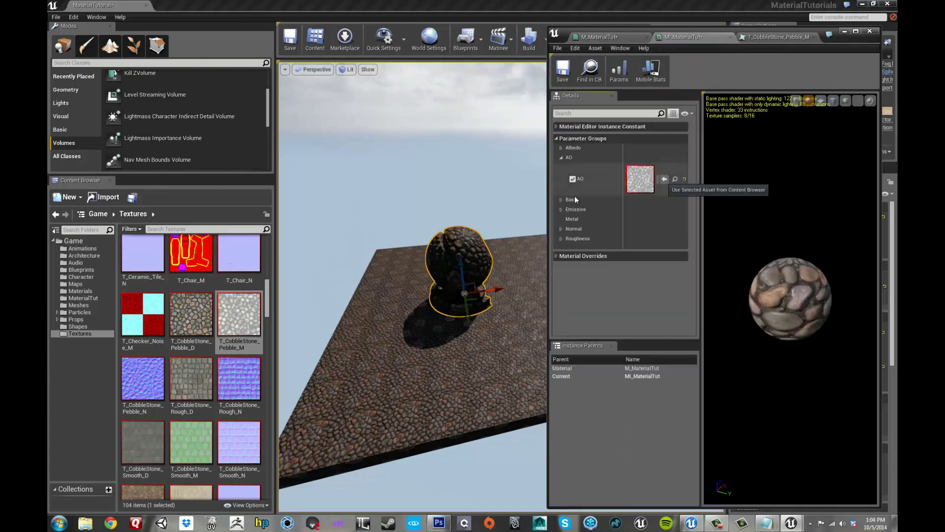
{"action": "left_click_drag", "start_coordinate": [428, 182], "coordinate": [476, 178]}
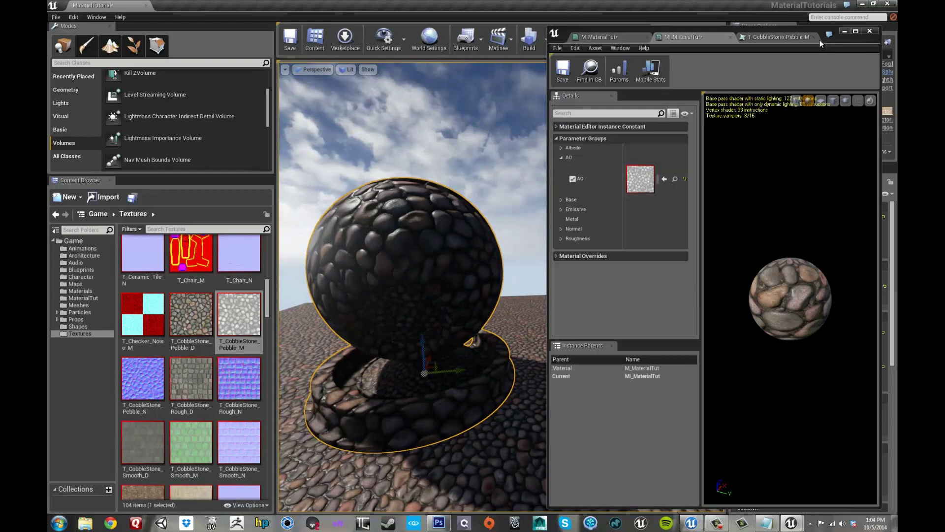
Maximize the material editor window and move the AO texture node in M_MaterialTut below the Normal group
{"action": "left_click", "coordinate": [857, 31]}
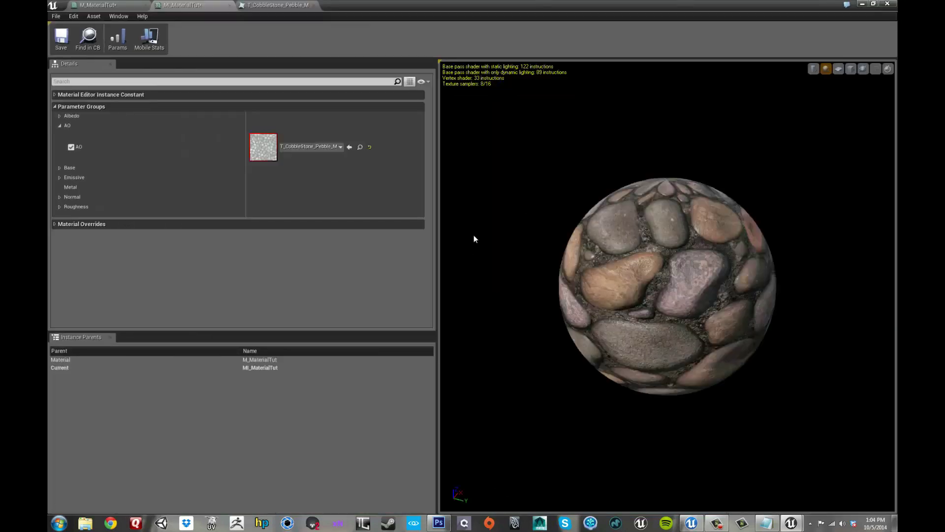
{"action": "left_click", "coordinate": [139, 5]}
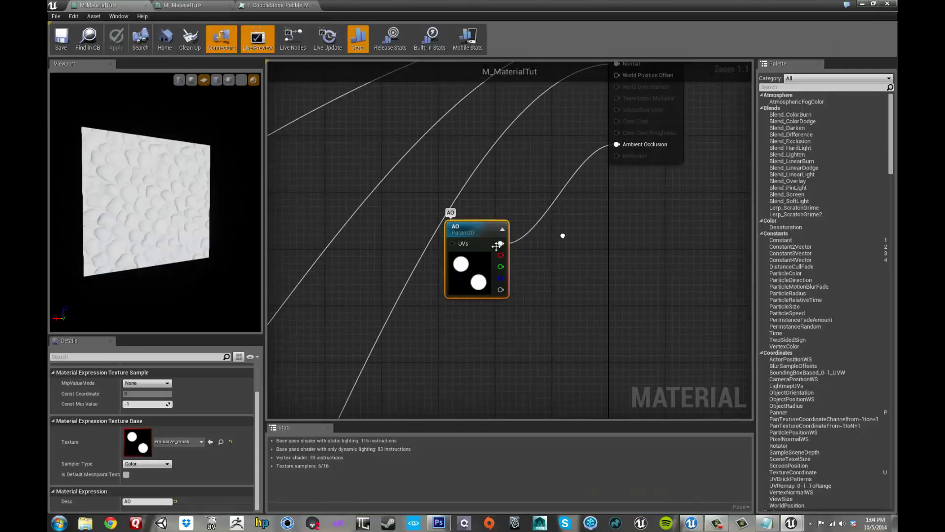
{"action": "scroll", "coordinate": [523, 243], "scroll_direction": "down", "scroll_amount": 3}
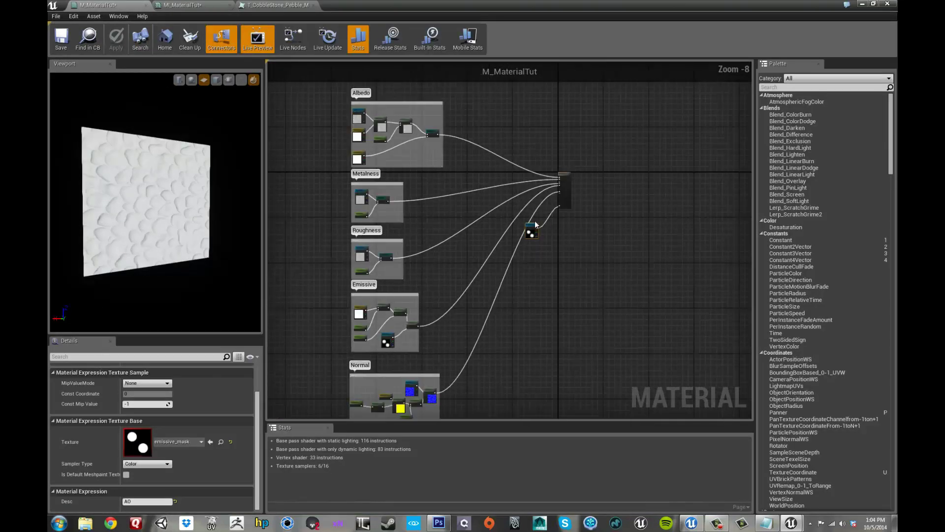
{"action": "left_click_drag", "start_coordinate": [532, 229], "coordinate": [523, 335]}
{"action": "right_click_drag", "start_coordinate": [523, 335], "coordinate": [558, 244]}
{"action": "left_click_drag", "start_coordinate": [555, 247], "coordinate": [512, 364]}
{"action": "scroll", "coordinate": [514, 340], "scroll_direction": "up", "scroll_amount": 8}
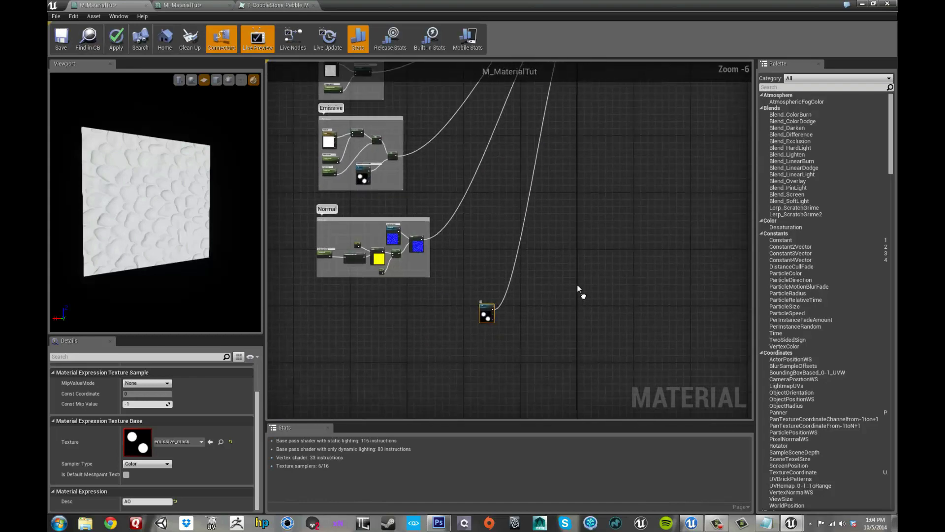
{"action": "right_click_drag", "start_coordinate": [515, 323], "coordinate": [582, 255]}
{"action": "scroll", "coordinate": [545, 250], "scroll_direction": "down", "scroll_amount": 2}
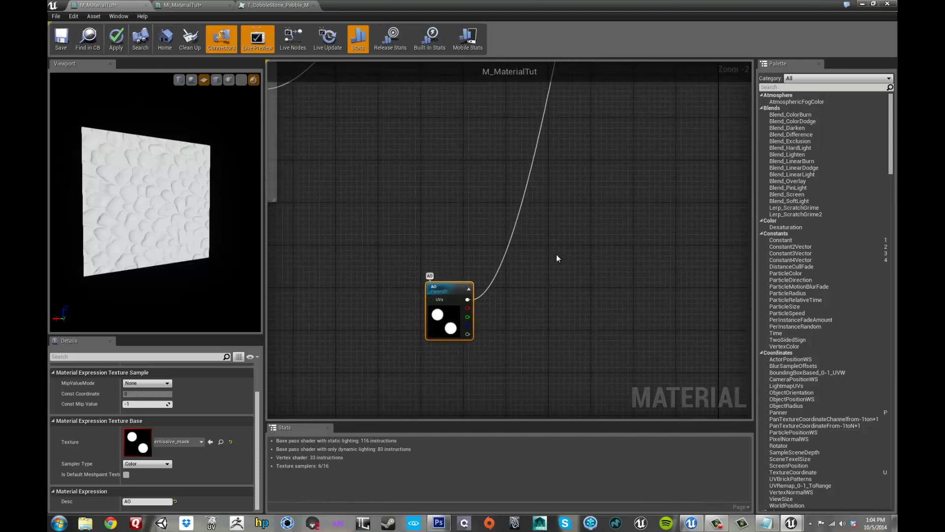
{"action": "scroll", "coordinate": [558, 255], "scroll_direction": "down", "scroll_amount": 6}
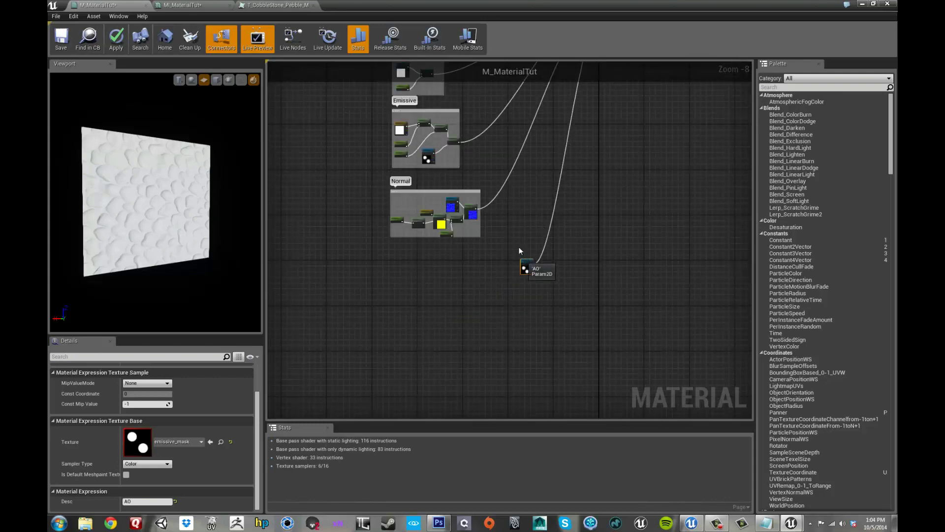
Duplicate the AO texture node and move the copy up to the Albedo group
{"action": "right_click_drag", "start_coordinate": [519, 247], "coordinate": [519, 295]}
{"action": "left_click_drag", "start_coordinate": [528, 298], "coordinate": [472, 173]}
{"action": "left_click", "coordinate": [532, 309]}
{"action": "left_click_drag", "start_coordinate": [532, 308], "coordinate": [523, 258]}
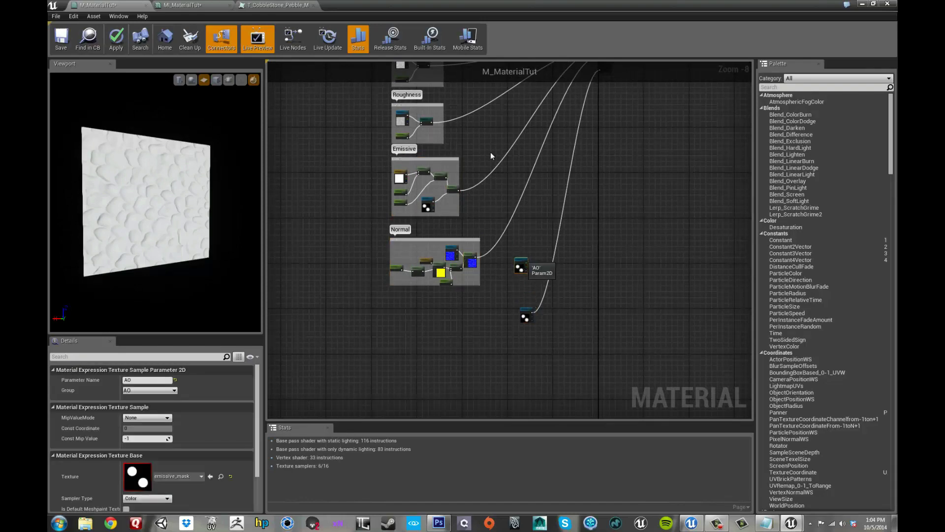
{"action": "left_click_drag", "start_coordinate": [491, 156], "coordinate": [433, 244]}
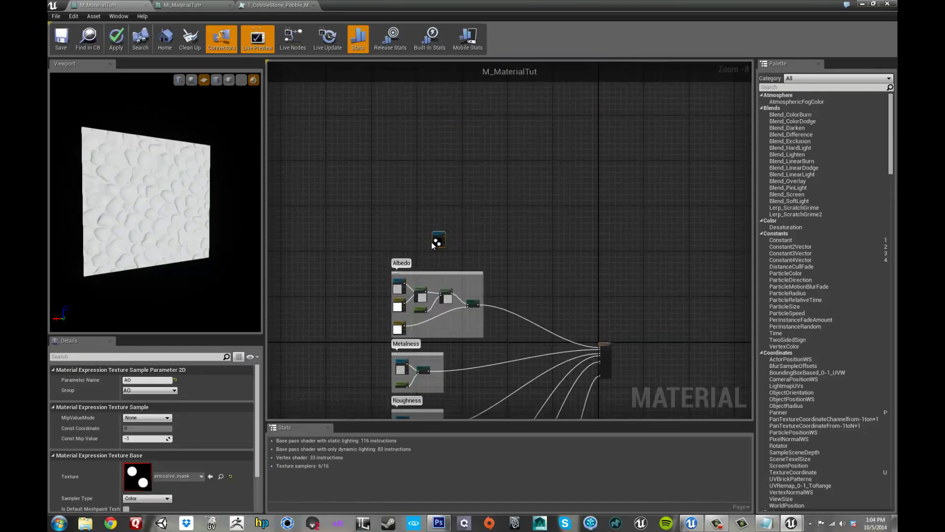
{"action": "scroll", "coordinate": [432, 244], "scroll_direction": "up", "scroll_amount": 4}
{"action": "right_click_drag", "start_coordinate": [473, 137], "coordinate": [452, 43]}
{"action": "left_click_drag", "start_coordinate": [460, 227], "coordinate": [365, 135]}
Enlarge the Albedo comment box to make room and move the AO copy inside it
{"action": "right_click_drag", "start_coordinate": [461, 304], "coordinate": [495, 298]}
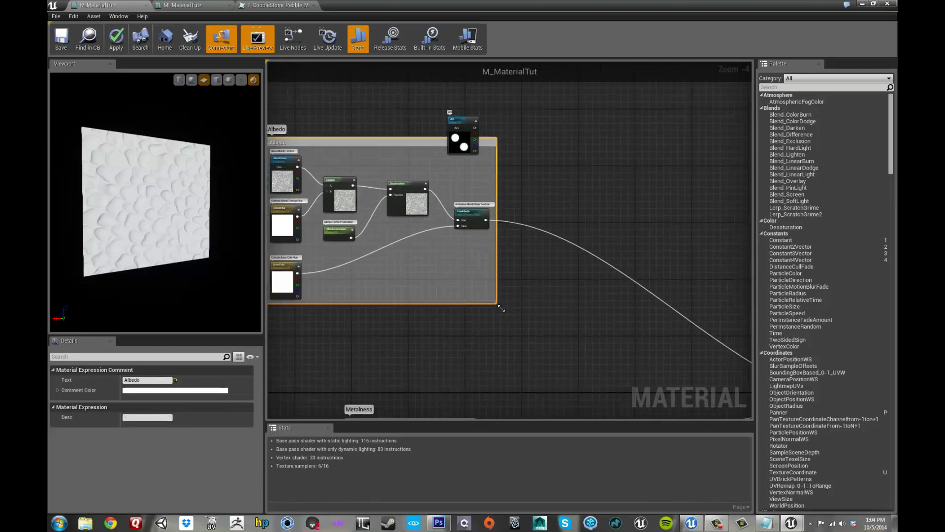
{"action": "left_click_drag", "start_coordinate": [501, 308], "coordinate": [597, 385]}
{"action": "right_click_drag", "start_coordinate": [564, 120], "coordinate": [506, 146]}
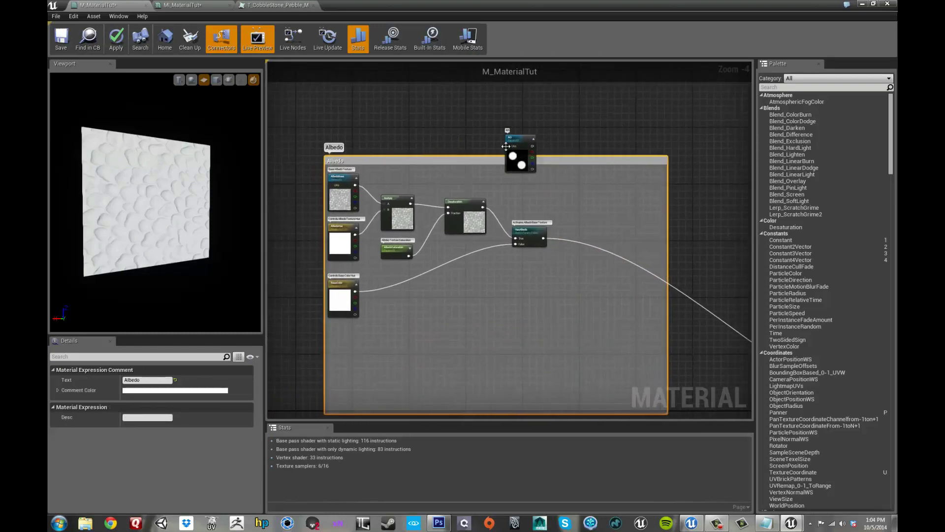
{"action": "left_click_drag", "start_coordinate": [506, 146], "coordinate": [541, 288]}
Reposition the AO copy in the free space below the Desaturation node inside the Albedo comment
{"action": "right_click_drag", "start_coordinate": [582, 191], "coordinate": [520, 166]}
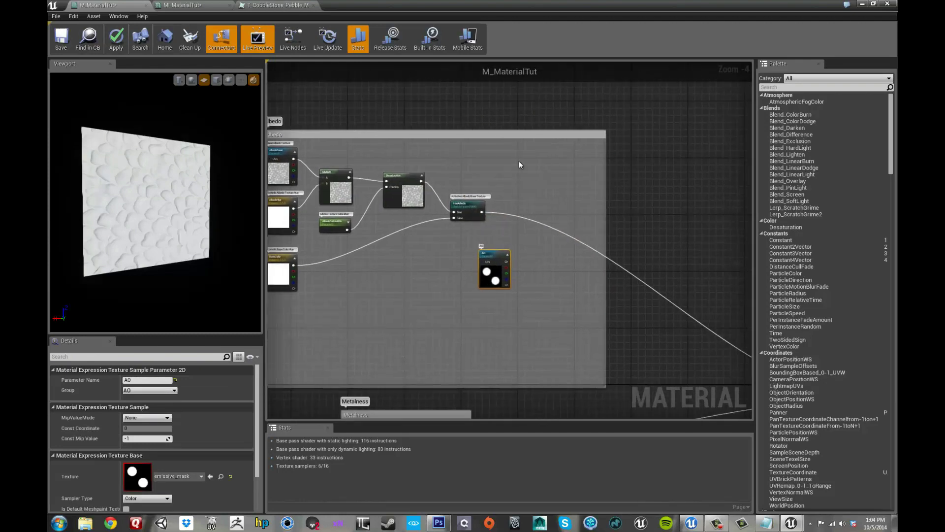
{"action": "left_click_drag", "start_coordinate": [502, 254], "coordinate": [456, 274]}
{"action": "right_click_drag", "start_coordinate": [451, 257], "coordinate": [414, 242]}
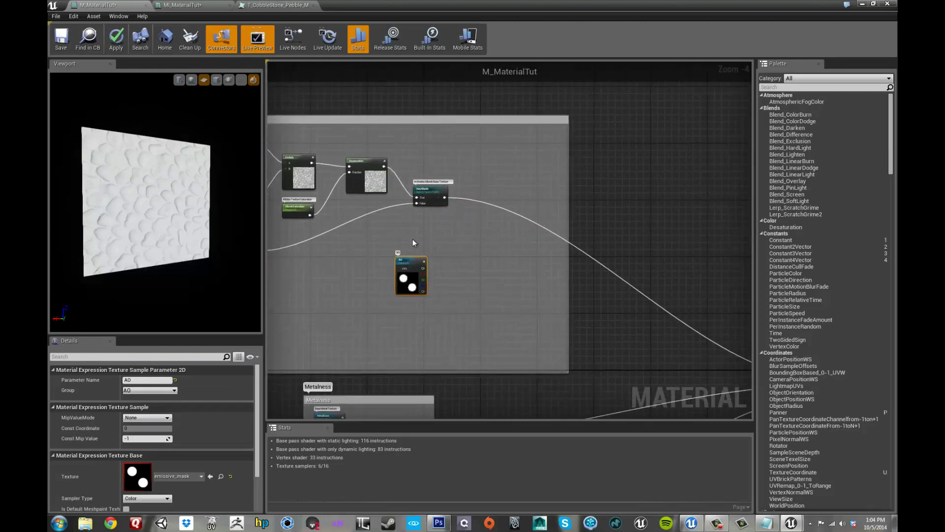
{"action": "left_click_drag", "start_coordinate": [415, 268], "coordinate": [408, 281]}
{"action": "right_click_drag", "start_coordinate": [566, 200], "coordinate": [592, 189]}
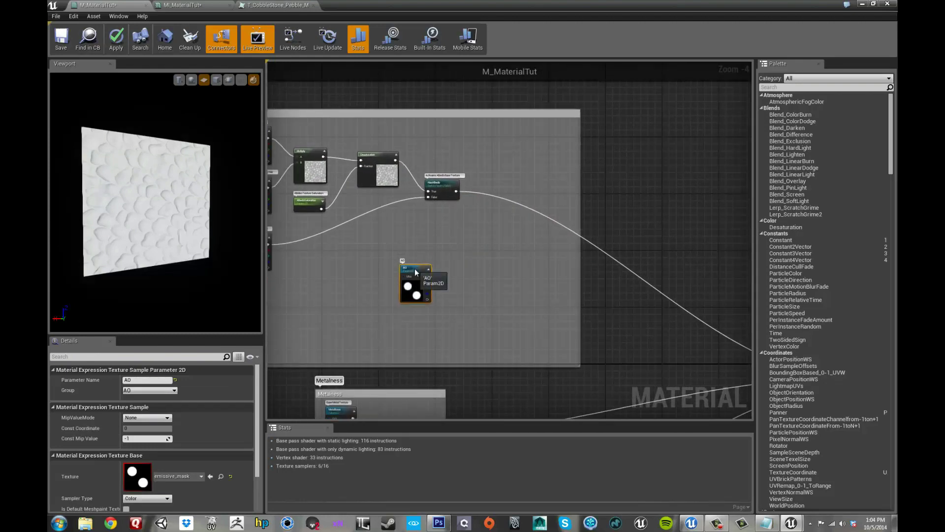
{"action": "left_click_drag", "start_coordinate": [415, 273], "coordinate": [433, 274]}
{"action": "right_click_drag", "start_coordinate": [598, 186], "coordinate": [634, 186]}
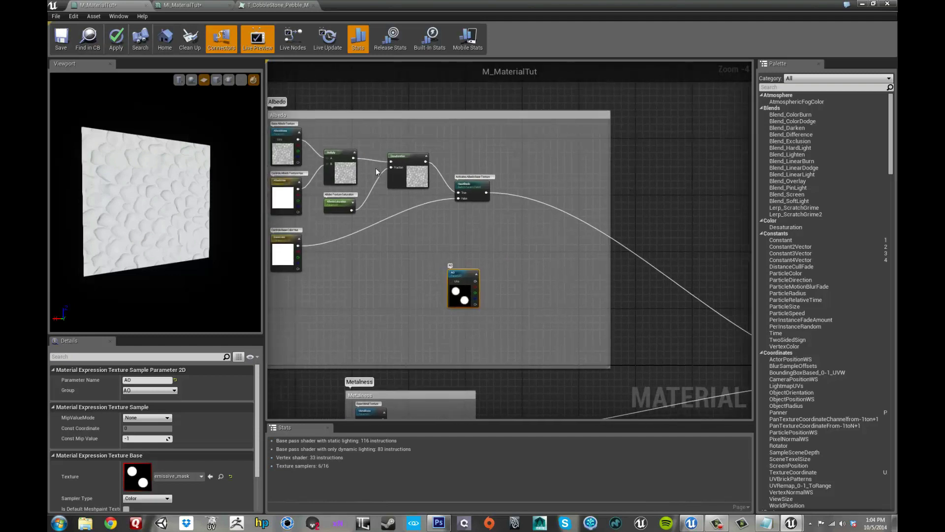
{"action": "right_click_drag", "start_coordinate": [429, 179], "coordinate": [437, 181]}
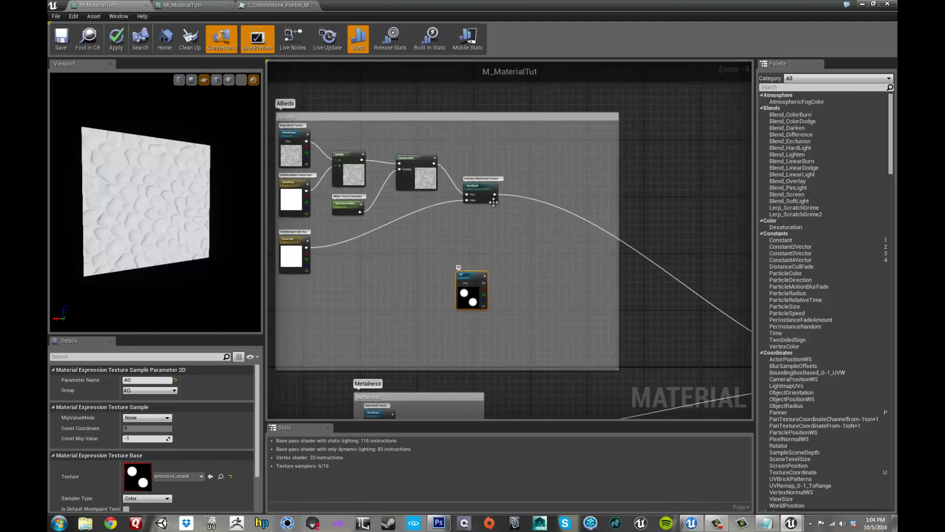
{"action": "left_click_drag", "start_coordinate": [473, 275], "coordinate": [416, 279]}
Add a StaticSwitchParameter inside the Albedo comment and name it HasAO Albedo Overlay
{"action": "right_click", "coordinate": [512, 241]}
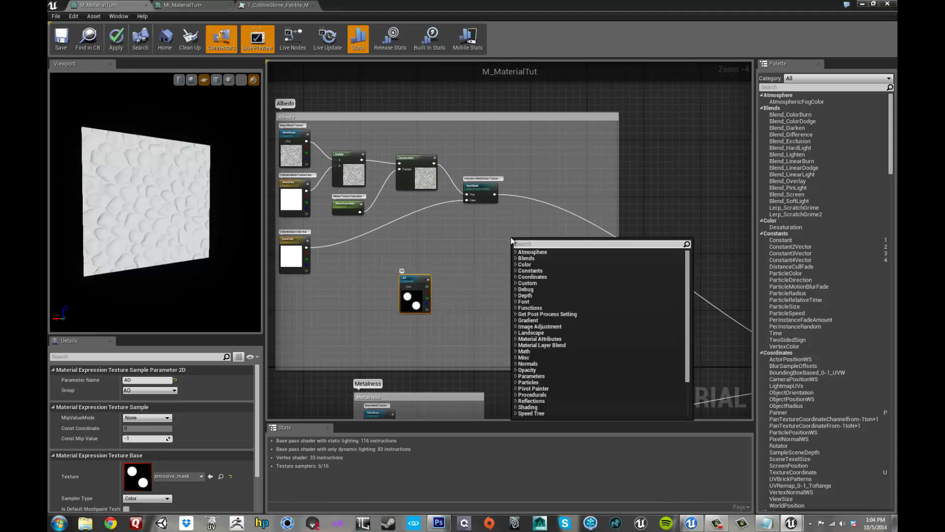
{"action": "type", "text": "STAT"}
{"action": "key", "text": "Down"}
{"action": "key", "text": "Down"}
{"action": "key", "text": "Down"}
{"action": "key", "text": "Down"}
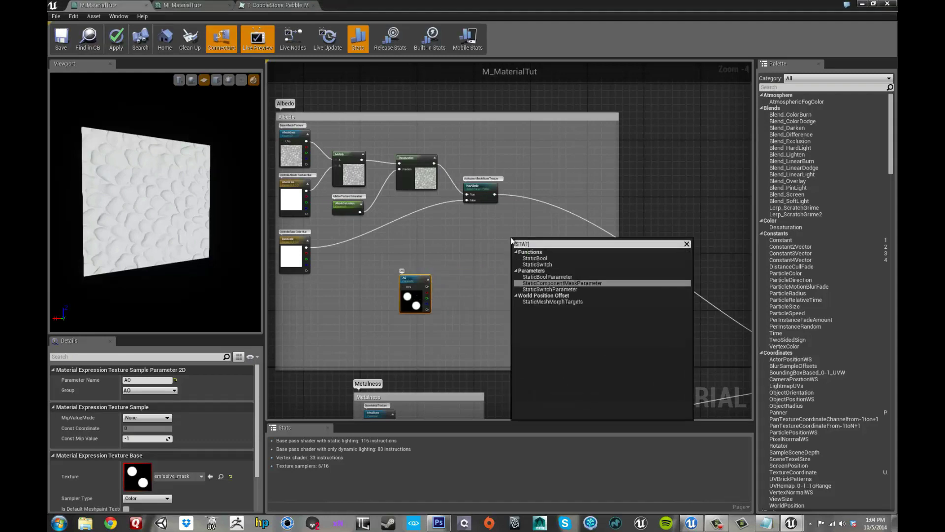
{"action": "key", "text": "Down"}
{"action": "key", "text": "Return"}
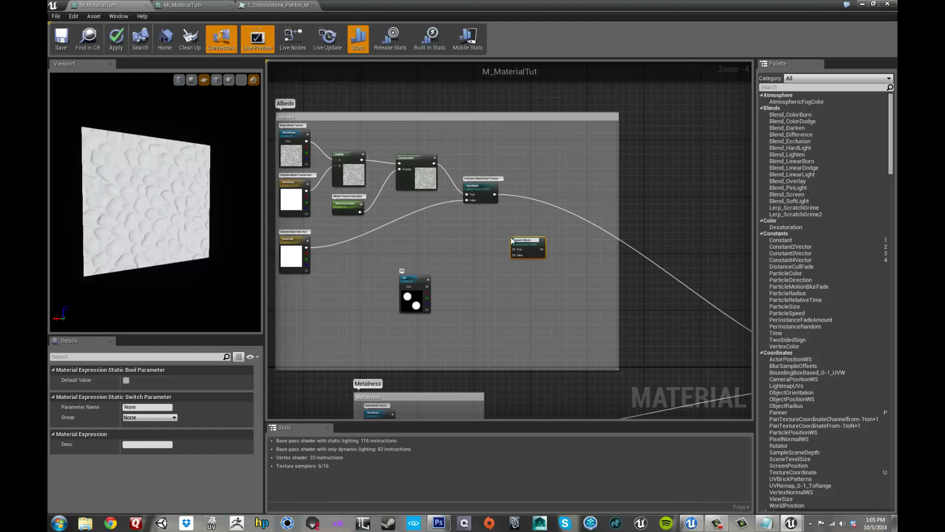
{"action": "key", "text": "Return"}
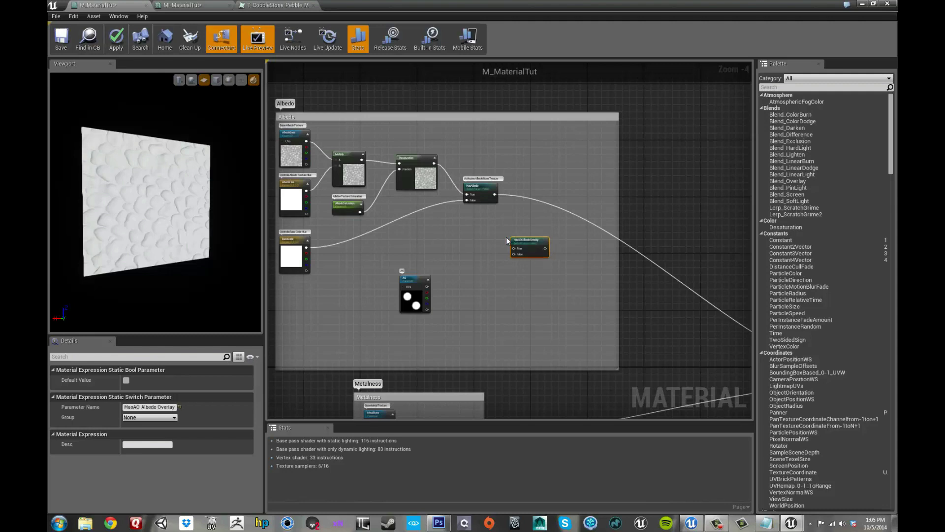
Place the HasAO Albedo Overlay switch beside HasAlbedo and connect HasAlbedo's output to its False input
{"action": "scroll", "coordinate": [494, 238], "scroll_direction": "up", "scroll_amount": 1}
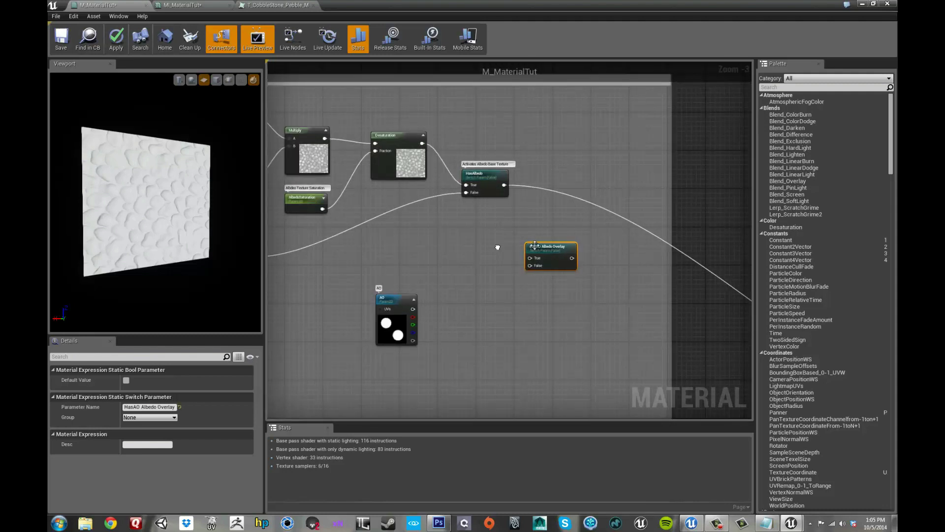
{"action": "left_click_drag", "start_coordinate": [548, 249], "coordinate": [565, 170]}
{"action": "left_click_drag", "start_coordinate": [506, 187], "coordinate": [548, 187]}
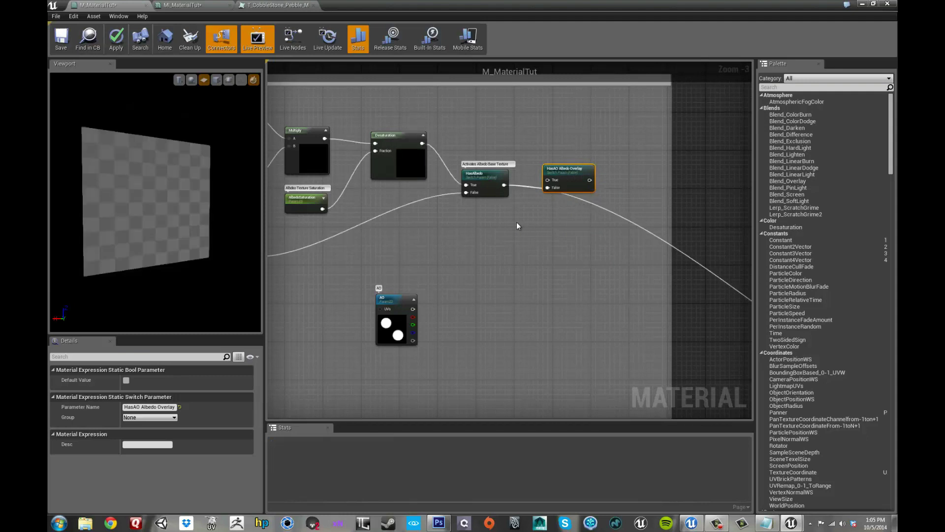
Move HasAlbedo's outgoing link to the HasAO Albedo Overlay switch's output and connect HasAlbedo to the switch's False input
{"action": "key", "text": "ctrl+z"}
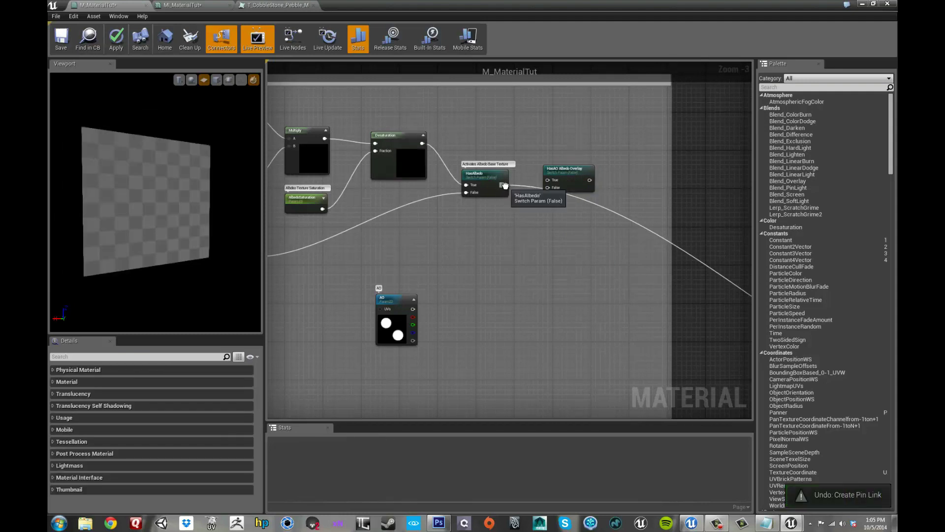
{"action": "left_click_drag", "start_coordinate": [504, 185], "coordinate": [590, 180], "text": "ctrl"}
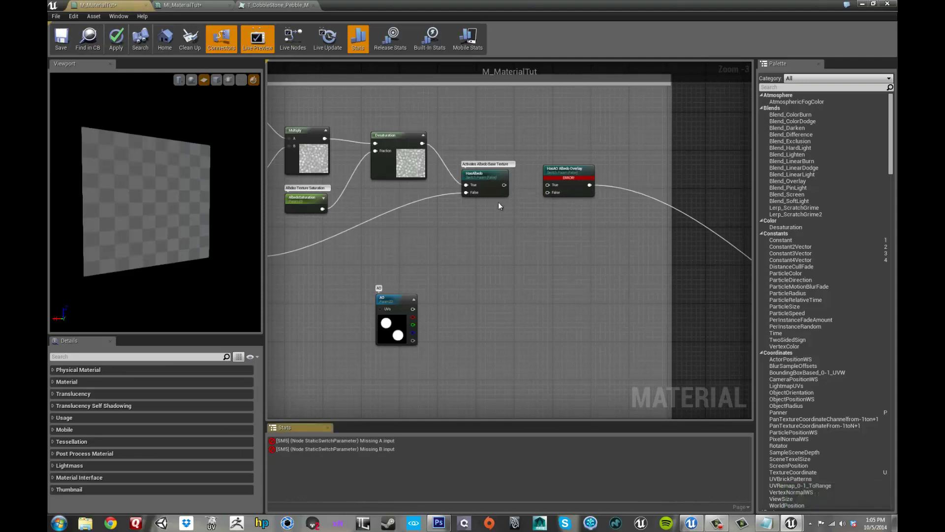
{"action": "left_click_drag", "start_coordinate": [504, 185], "coordinate": [548, 192]}
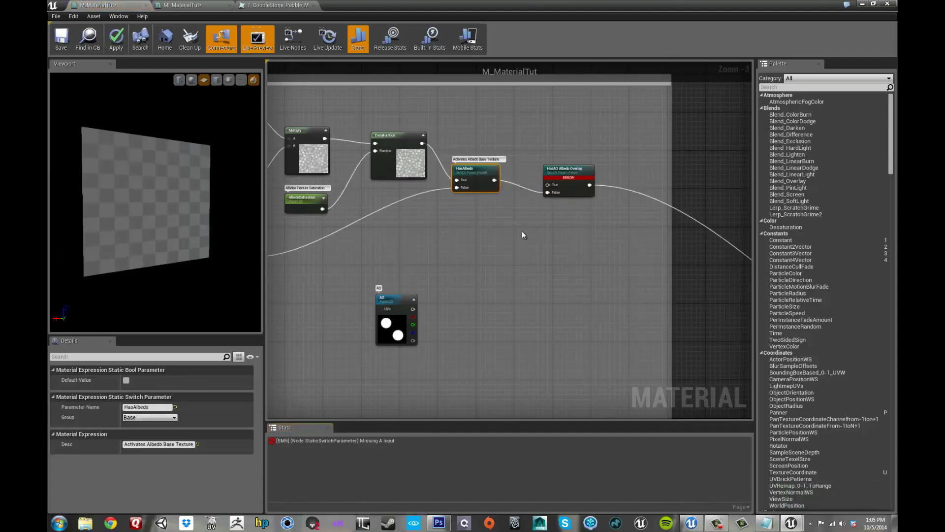
Move the AO copy above the HasAlbedo node and shift the HasAO Albedo Overlay switch farther from HasAlbedo
{"action": "scroll", "coordinate": [578, 183], "scroll_direction": "down", "scroll_amount": 1}
{"action": "left_click_drag", "start_coordinate": [467, 262], "coordinate": [707, 132]}
{"action": "left_click_drag", "start_coordinate": [623, 284], "coordinate": [351, 203]}
{"action": "left_click", "coordinate": [372, 155]}
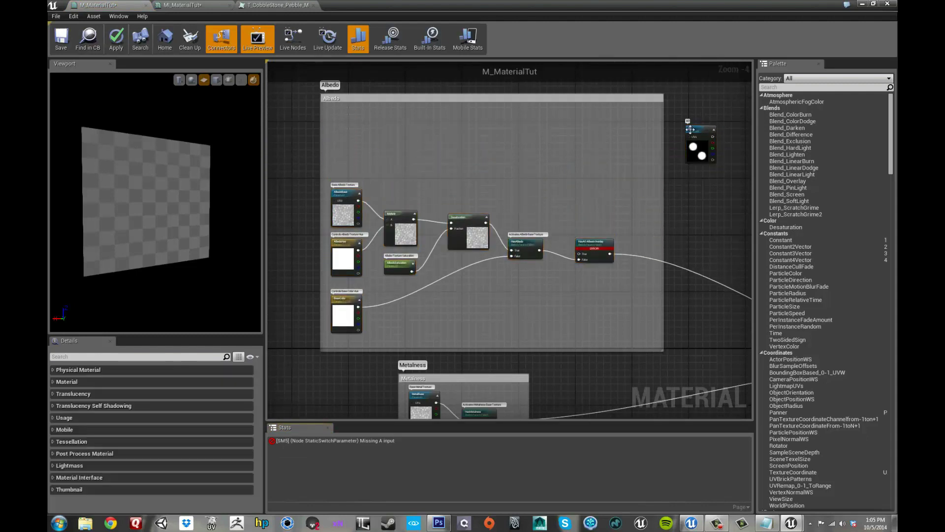
{"action": "left_click_drag", "start_coordinate": [691, 144], "coordinate": [541, 170]}
{"action": "scroll", "coordinate": [541, 170], "scroll_direction": "up", "scroll_amount": 2}
{"action": "right_click_drag", "start_coordinate": [502, 221], "coordinate": [494, 176]}
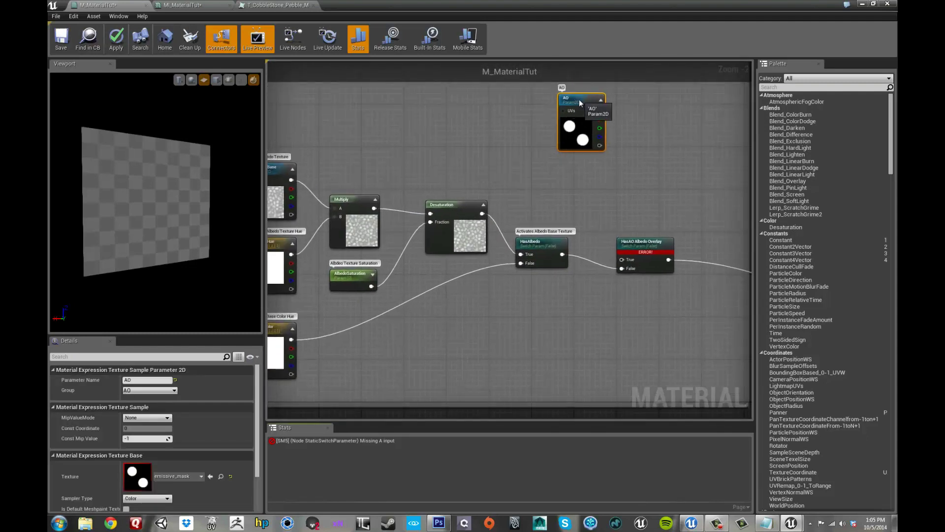
{"action": "left_click_drag", "start_coordinate": [577, 102], "coordinate": [538, 133]}
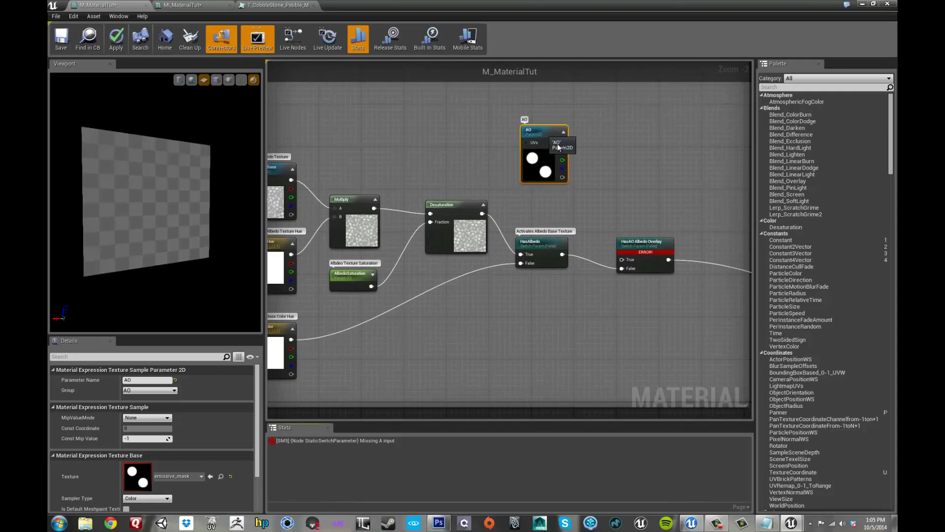
{"action": "right_click_drag", "start_coordinate": [640, 235], "coordinate": [553, 228]}
{"action": "left_click_drag", "start_coordinate": [553, 241], "coordinate": [600, 234]}
{"action": "right_click_drag", "start_coordinate": [535, 181], "coordinate": [543, 183]}
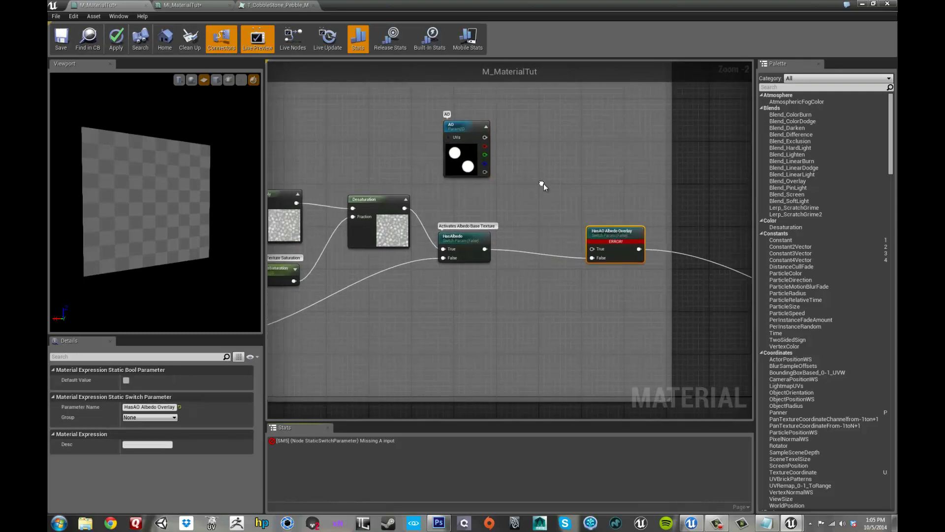
Add a Multiply node between AO and the overlay switch, connecting AO to A and HasAlbedo's output to B
{"action": "left_click", "coordinate": [542, 163]}
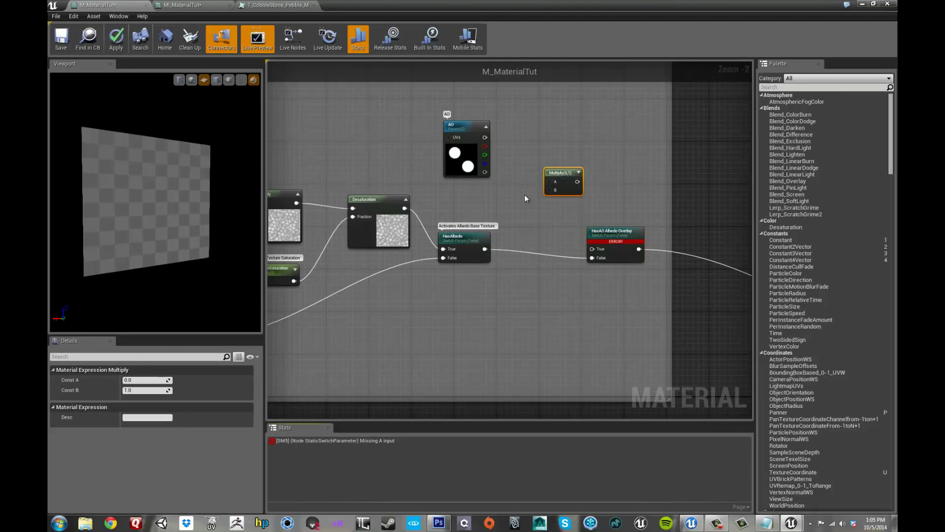
{"action": "left_click_drag", "start_coordinate": [485, 249], "coordinate": [485, 138]}
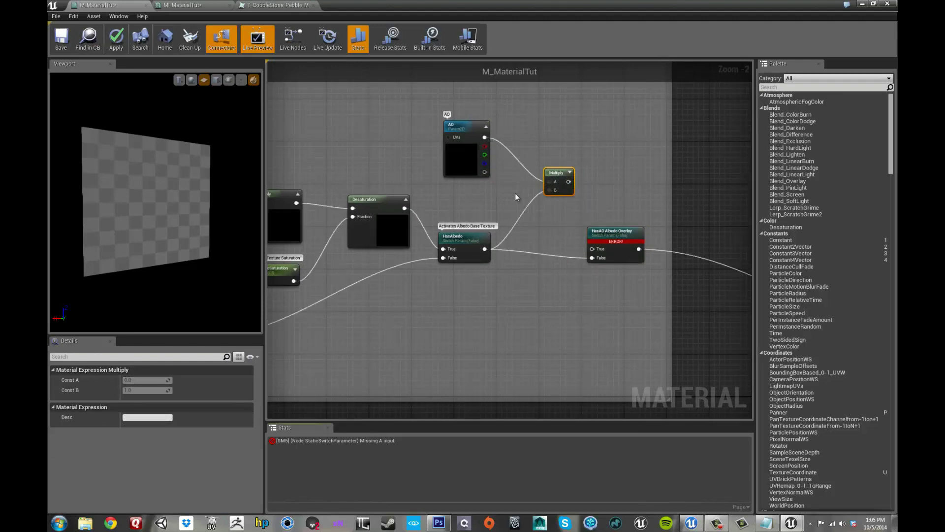
{"action": "right_click_drag", "start_coordinate": [523, 214], "coordinate": [508, 210]}
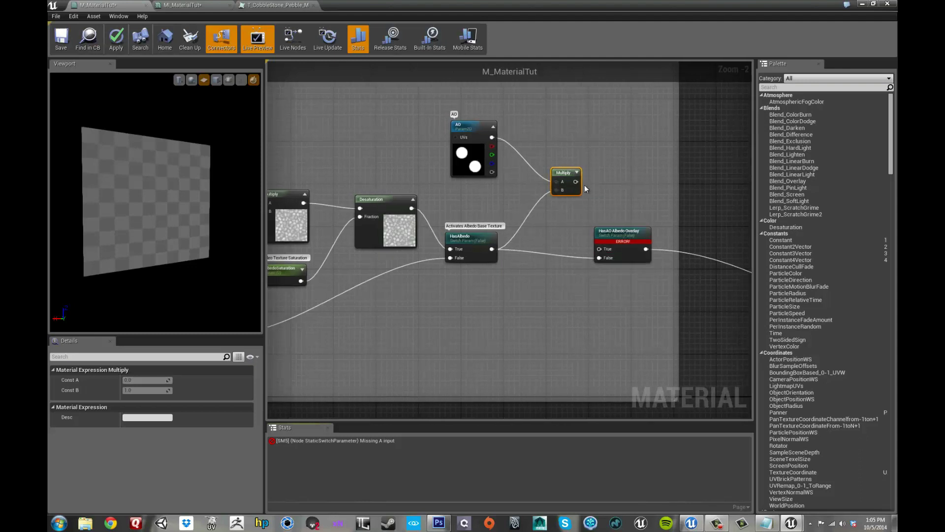
{"action": "left_click_drag", "start_coordinate": [576, 181], "coordinate": [598, 257]}
{"action": "left_click_drag", "start_coordinate": [492, 249], "coordinate": [598, 257]}
{"action": "left_click_drag", "start_coordinate": [491, 249], "coordinate": [599, 249]}
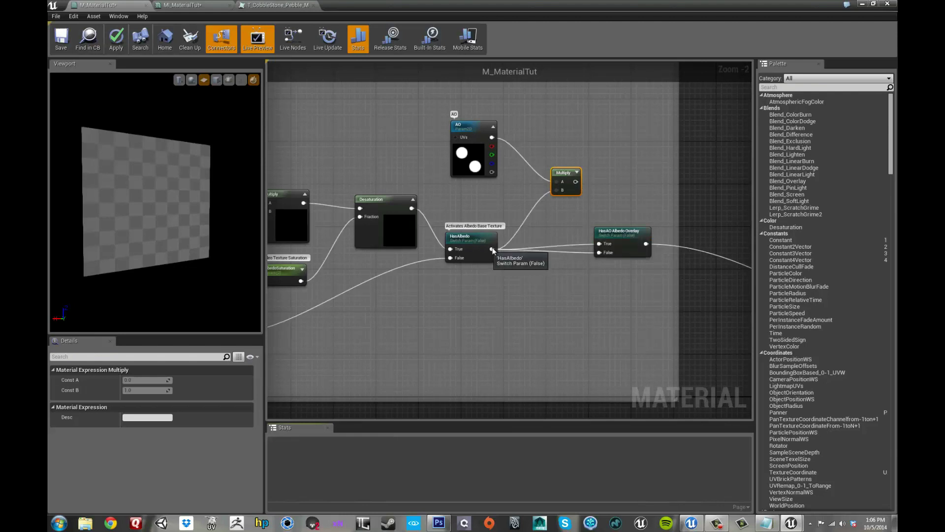
{"action": "left_click", "coordinate": [597, 244], "text": "alt"}
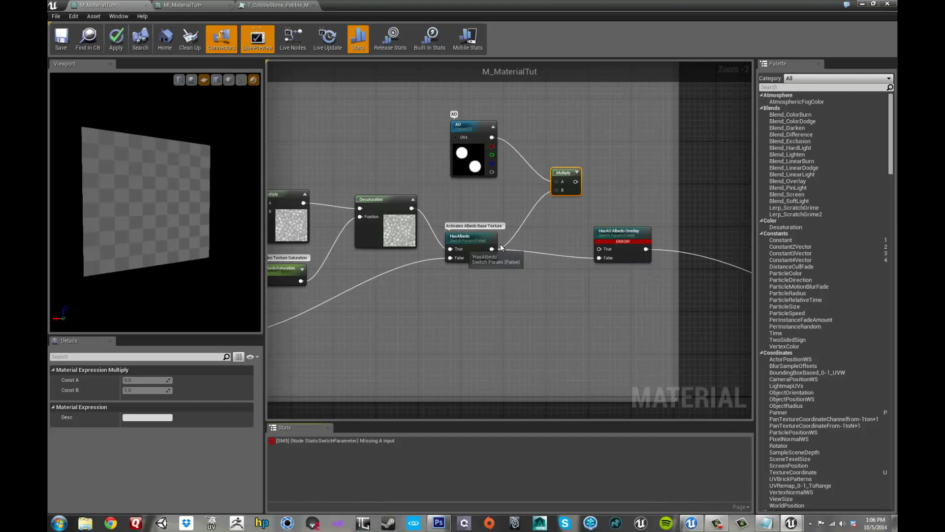
Tighten the placement of AO and Multiply, connect Multiply's output to HasAO Albedo Overlay's True input, and apply the material
{"action": "left_click", "coordinate": [471, 126]}
{"action": "left_click", "coordinate": [564, 173], "text": "ctrl"}
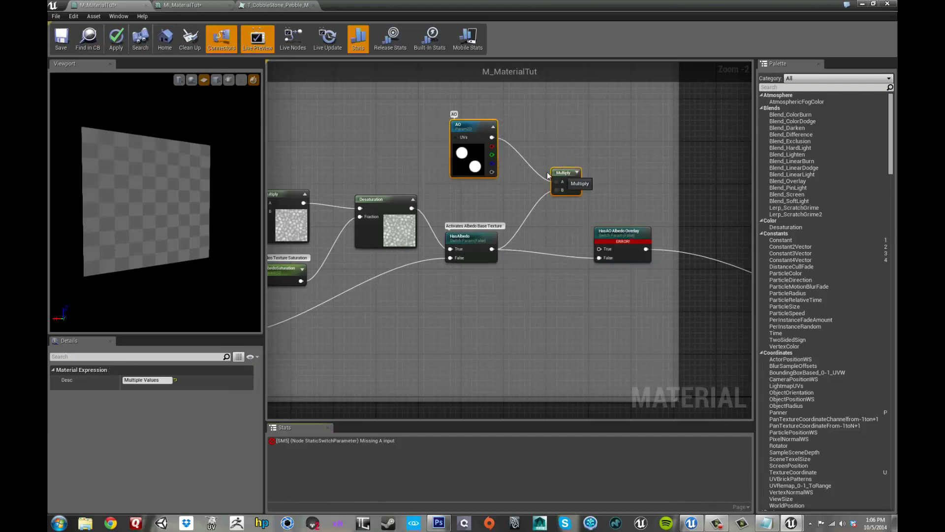
{"action": "left_click_drag", "start_coordinate": [564, 173], "coordinate": [528, 163]}
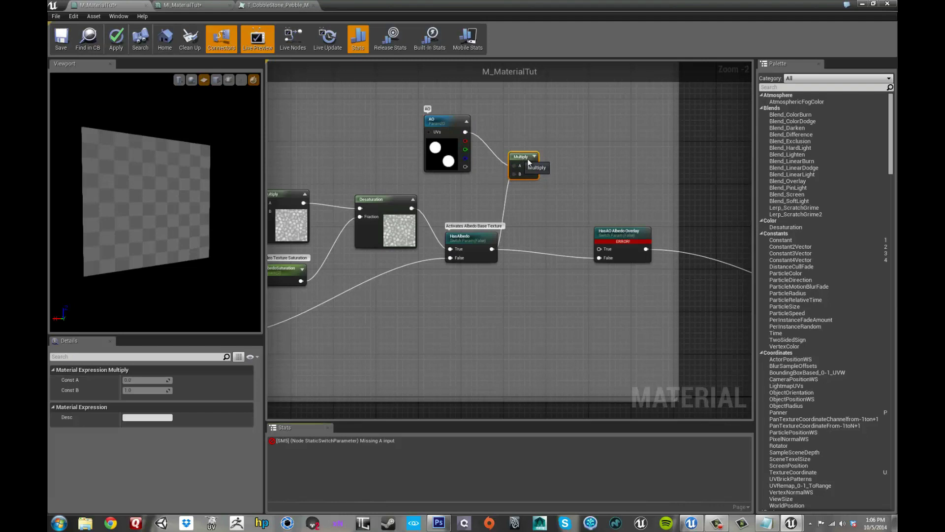
{"action": "left_click", "coordinate": [564, 174]}
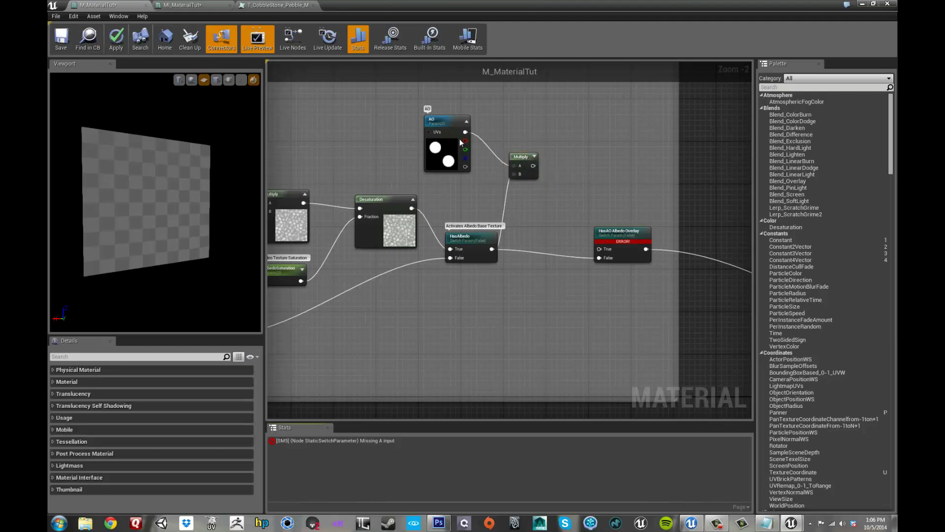
{"action": "left_click_drag", "start_coordinate": [534, 166], "coordinate": [599, 250]}
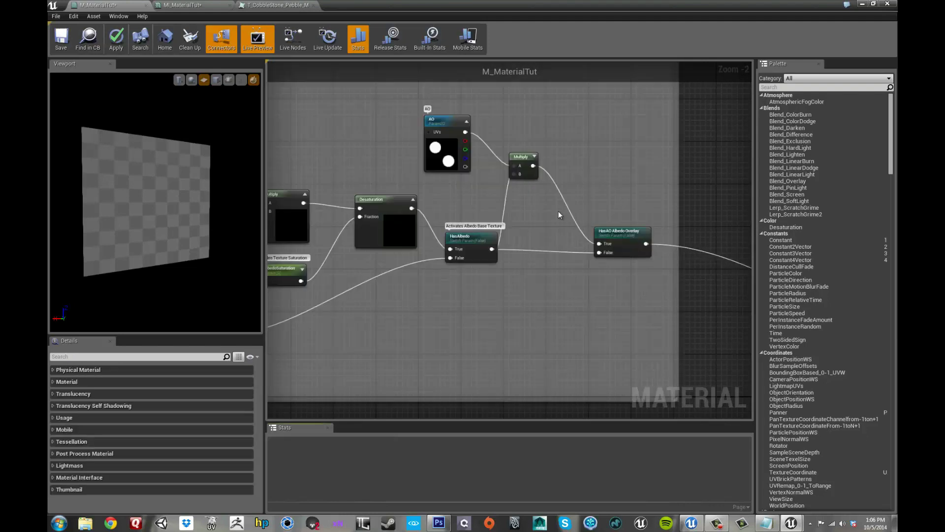
{"action": "left_click", "coordinate": [118, 40]}
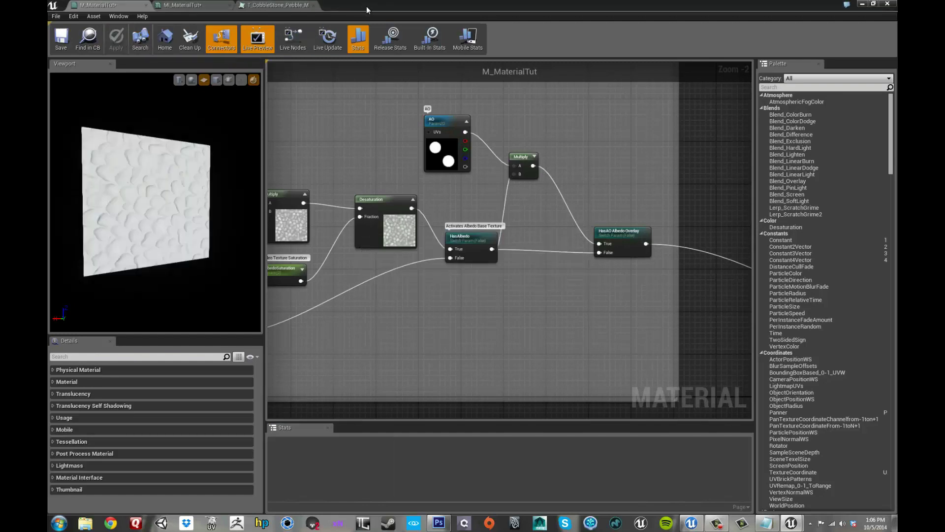
Bring the level viewport into view beside the editor and look for the overlay switch in MI_MaterialTut's AO and Base groups
{"action": "left_click_drag", "start_coordinate": [367, 10], "coordinate": [723, 35]}
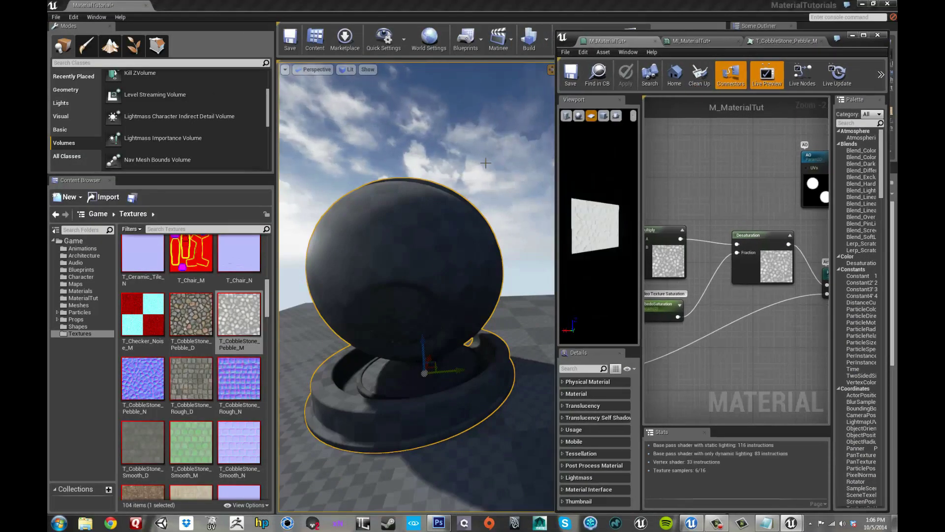
{"action": "left_click_drag", "start_coordinate": [486, 162], "coordinate": [504, 131], "text": "alt"}
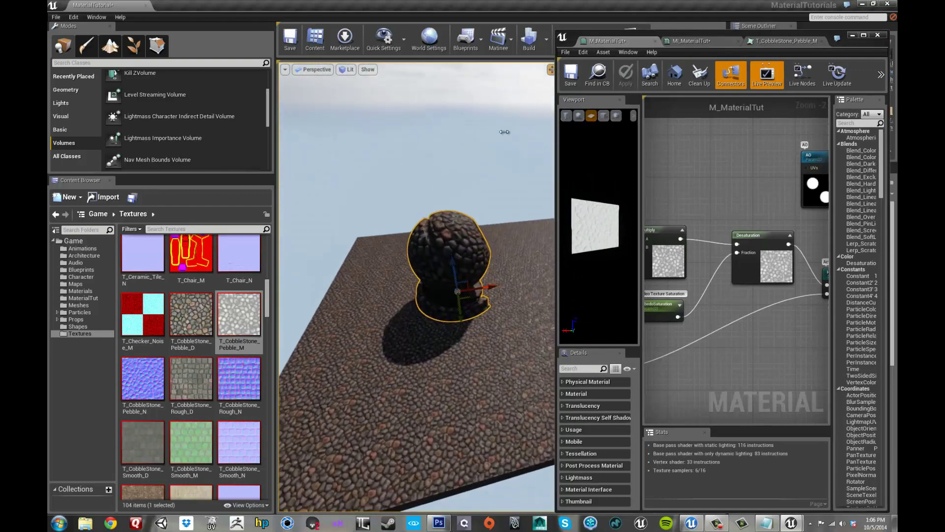
{"action": "left_click", "coordinate": [688, 42]}
{"action": "left_click", "coordinate": [581, 183]}
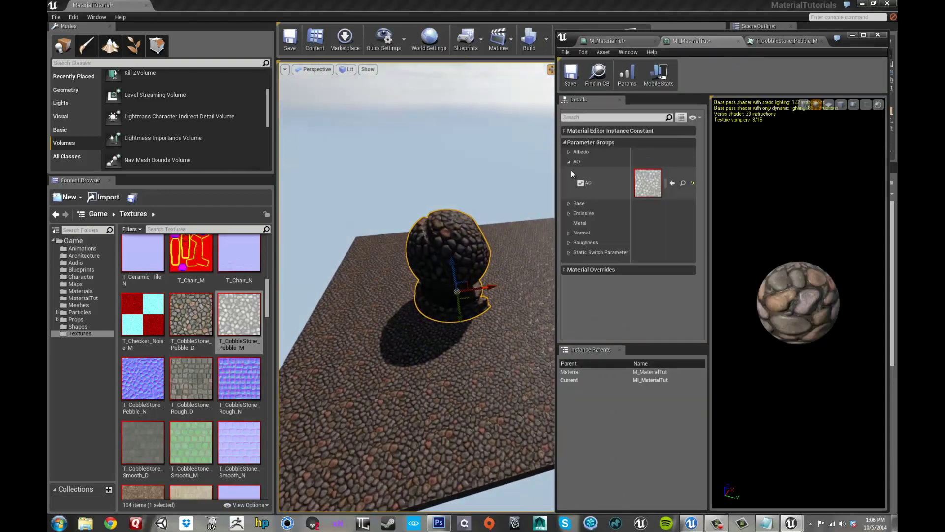
{"action": "left_click", "coordinate": [569, 161]}
{"action": "left_click", "coordinate": [569, 171]}
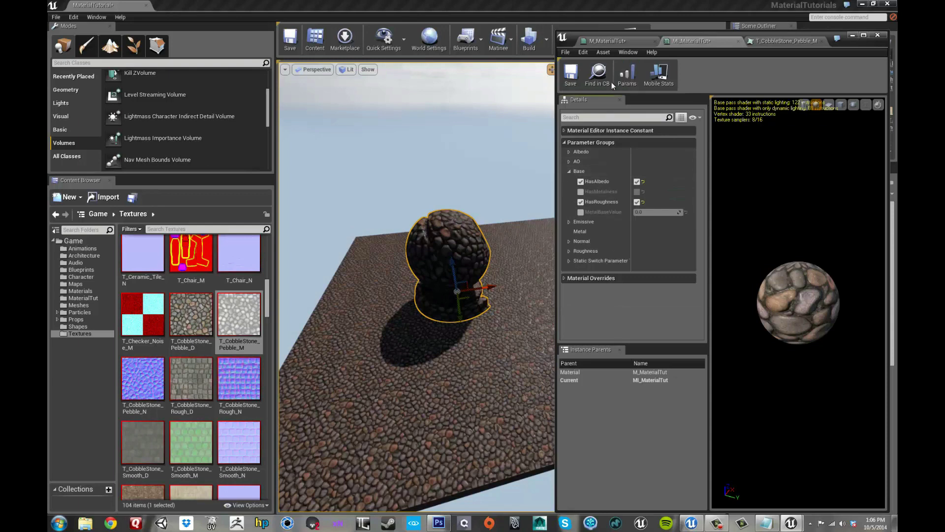
Assign the HasAO Albedo Overlay switch in M_MaterialTut to the Albedo group and apply the material
{"action": "left_click", "coordinate": [611, 40]}
{"action": "right_click_drag", "start_coordinate": [768, 162], "coordinate": [691, 170]}
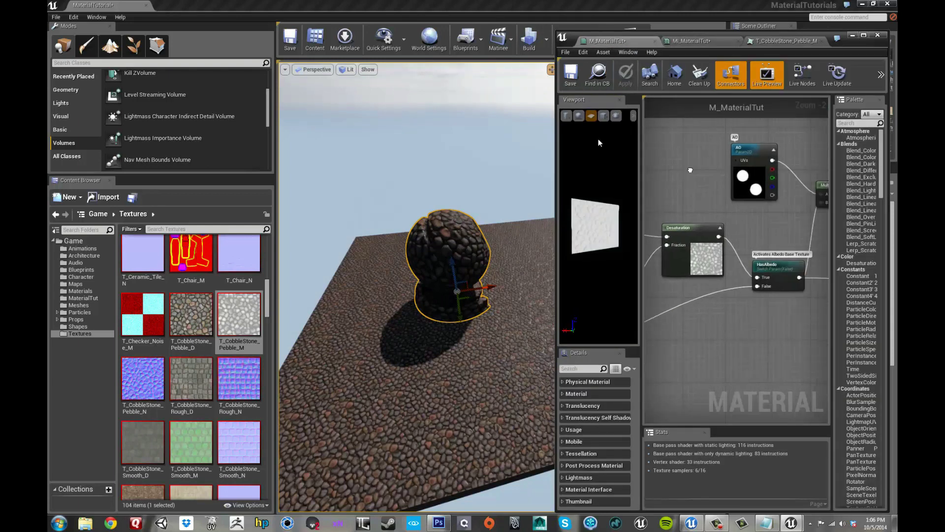
{"action": "right_click_drag", "start_coordinate": [761, 236], "coordinate": [693, 224]}
{"action": "left_click", "coordinate": [790, 221]}
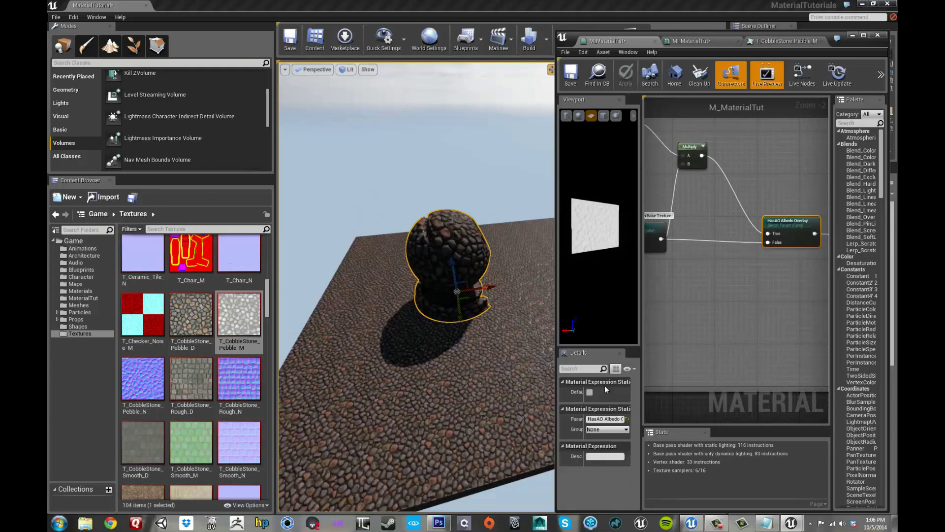
{"action": "left_click", "coordinate": [864, 35]}
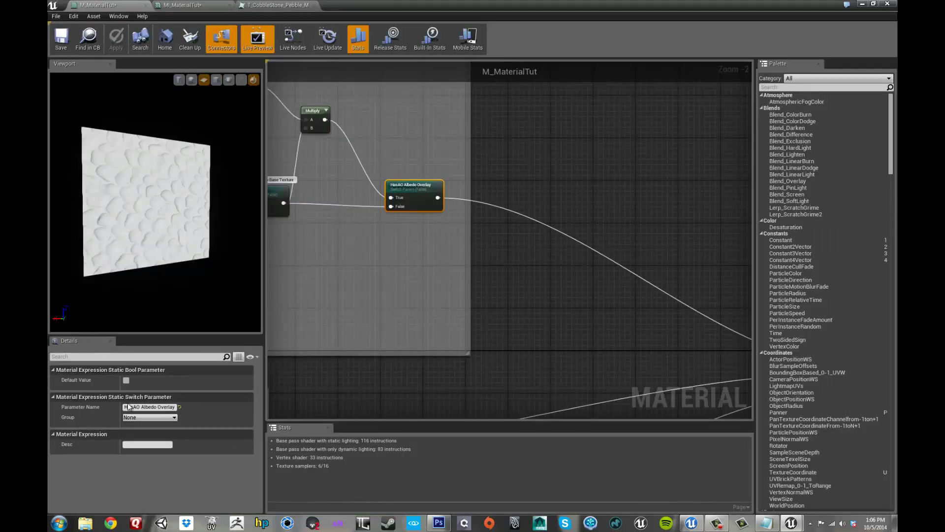
{"action": "left_click", "coordinate": [174, 417]}
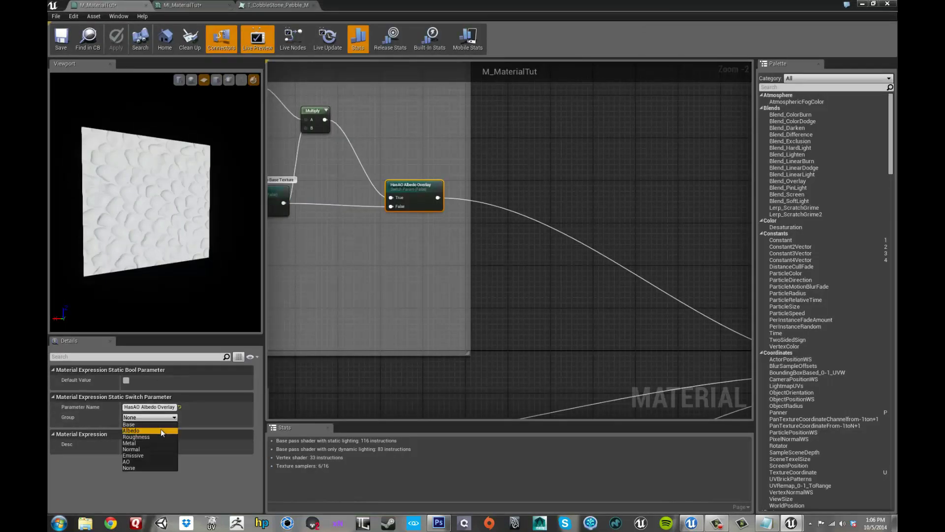
{"action": "left_click", "coordinate": [160, 430]}
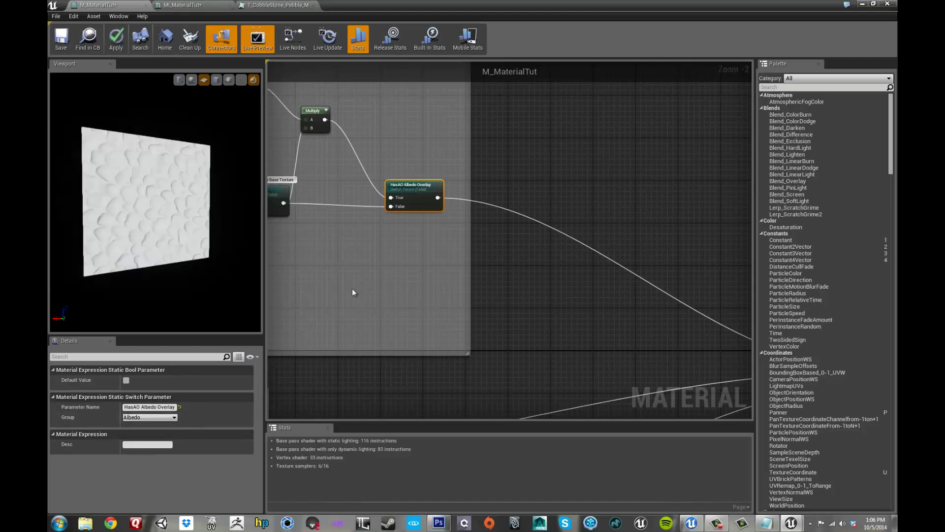
{"action": "left_click", "coordinate": [335, 275]}
{"action": "right_click_drag", "start_coordinate": [335, 275], "coordinate": [363, 272]}
{"action": "left_click", "coordinate": [118, 47]}
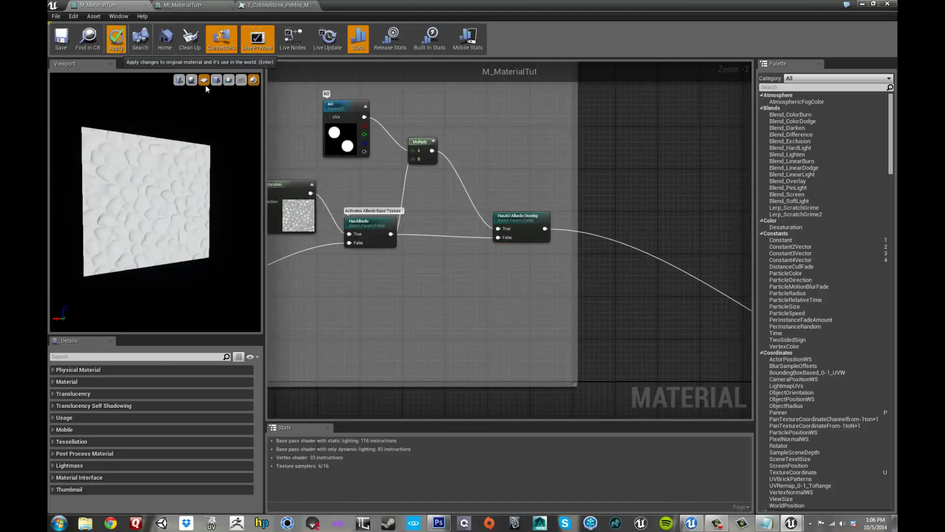
Override HasAO Albedo Overlay in MI_MaterialTut's Albedo group and enable it, keeping the level viewport visible beside the editor
{"action": "left_click_drag", "start_coordinate": [532, 5], "coordinate": [739, 20]}
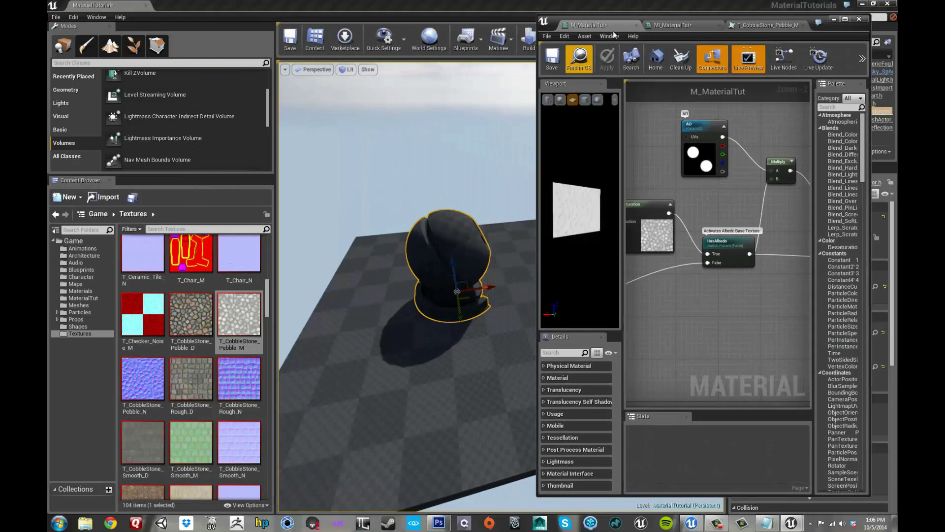
{"action": "left_click", "coordinate": [665, 27]}
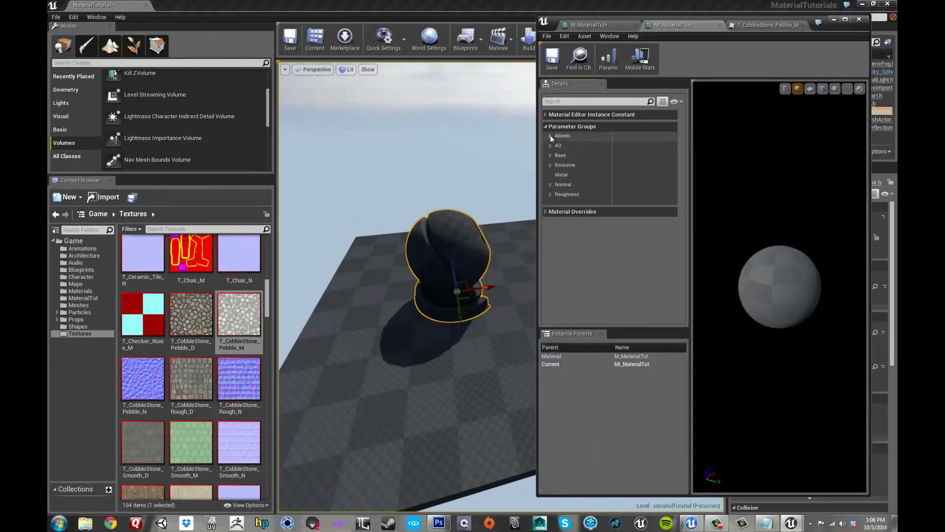
{"action": "left_click", "coordinate": [551, 137]}
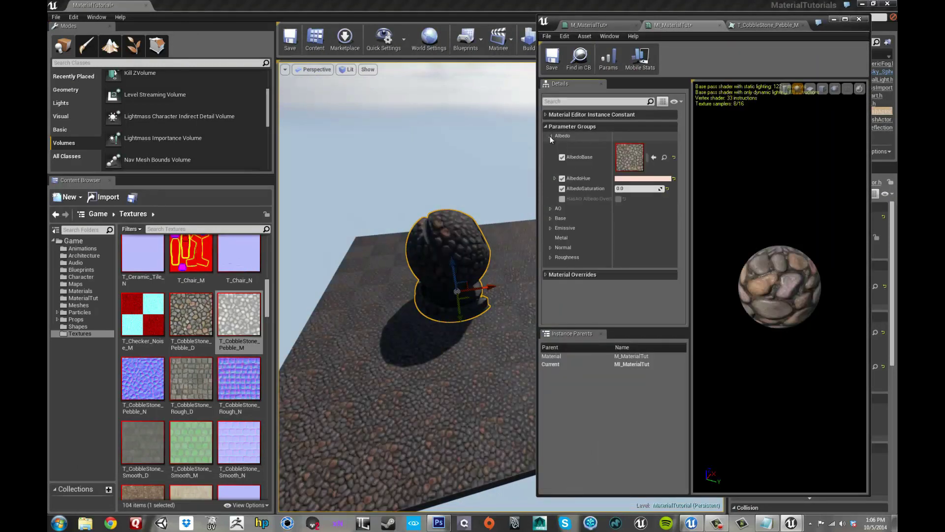
{"action": "left_click", "coordinate": [563, 198]}
{"action": "left_click", "coordinate": [619, 199]}
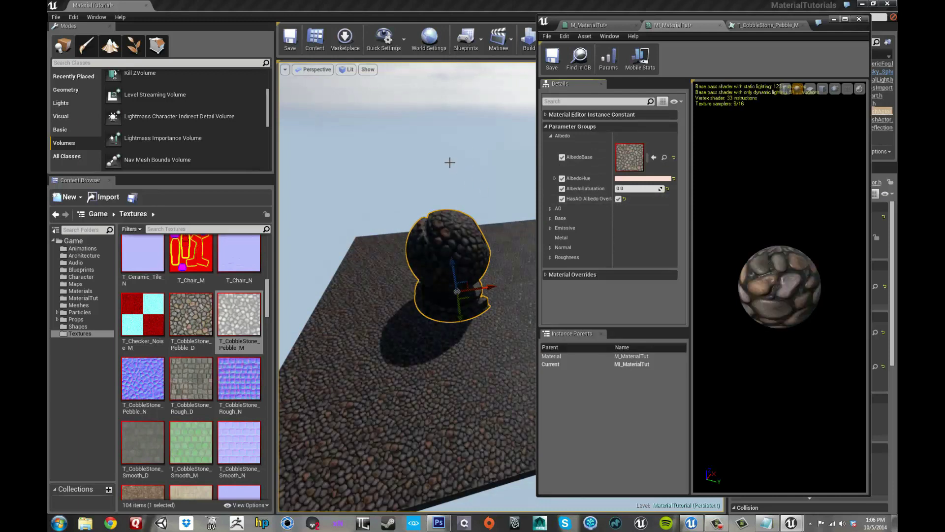
Inspect the cobblestone mesh up close in the full-screen viewport and toggle HasAO Albedo Overlay to compare the shading
{"action": "scroll", "coordinate": [451, 162], "scroll_direction": "up", "scroll_amount": 5}
{"action": "left_click_drag", "start_coordinate": [405, 186], "coordinate": [429, 169], "text": "alt"}
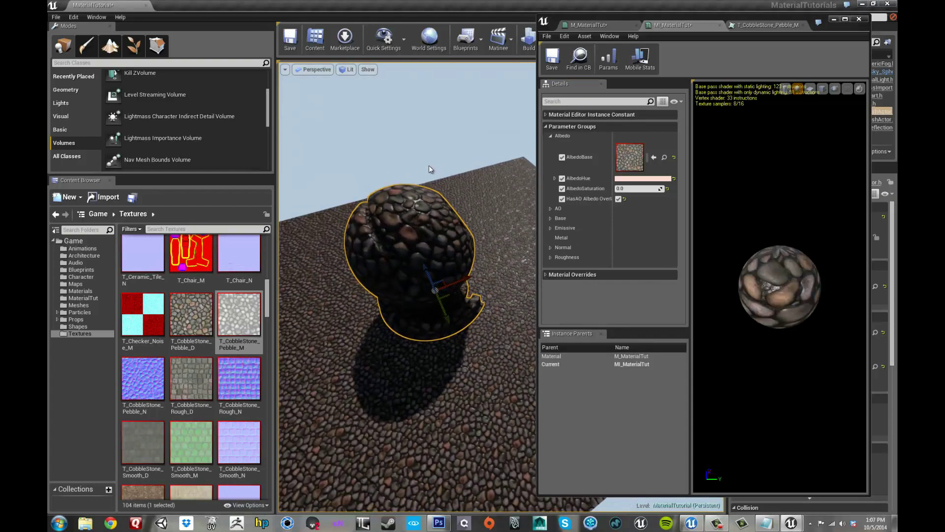
{"action": "key", "text": "F11"}
{"action": "scroll", "coordinate": [460, 179], "scroll_direction": "down", "scroll_amount": 2}
{"action": "left_click_drag", "start_coordinate": [460, 173], "coordinate": [454, 196], "text": "alt"}
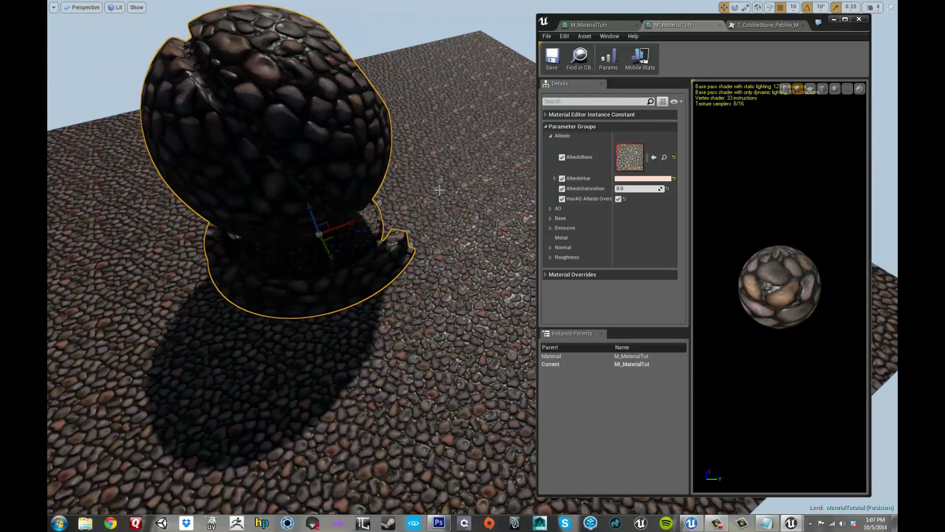
{"action": "left_click_drag", "start_coordinate": [439, 189], "coordinate": [443, 203], "text": "alt"}
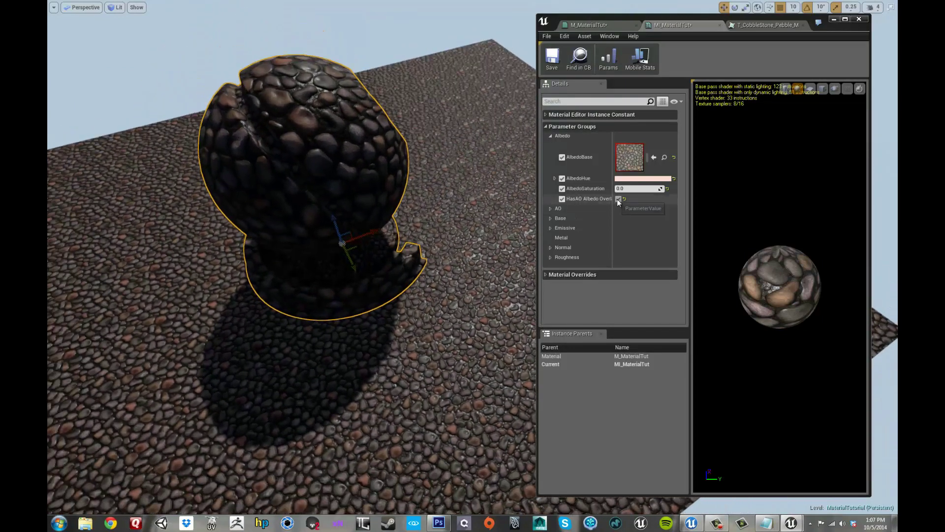
{"action": "left_click", "coordinate": [617, 199]}
{"action": "left_click", "coordinate": [617, 199]}
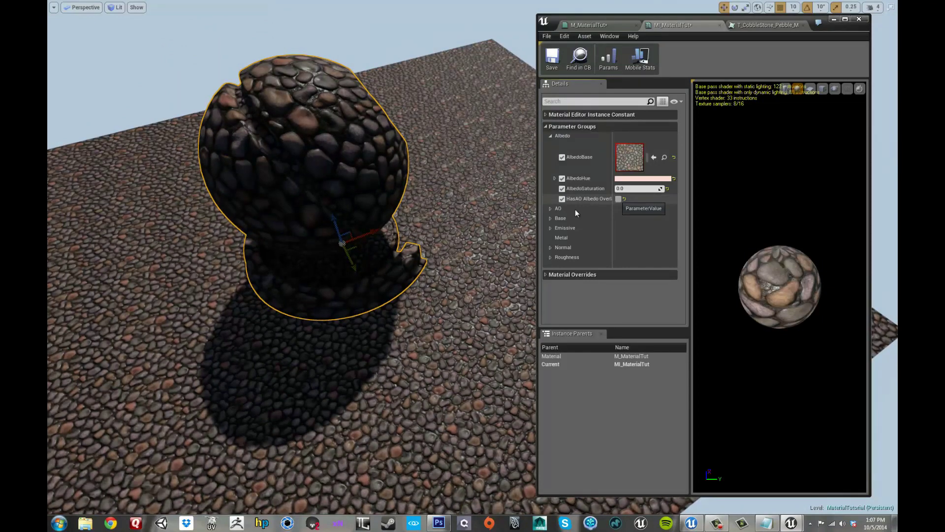
Compare the mesh base and cobblestone ground with HasAO Albedo Overlay switched off and on in MI_MaterialTut, leaving it enabled
{"action": "left_click_drag", "start_coordinate": [522, 206], "coordinate": [448, 213], "text": "alt"}
{"action": "left_click", "coordinate": [619, 199]}
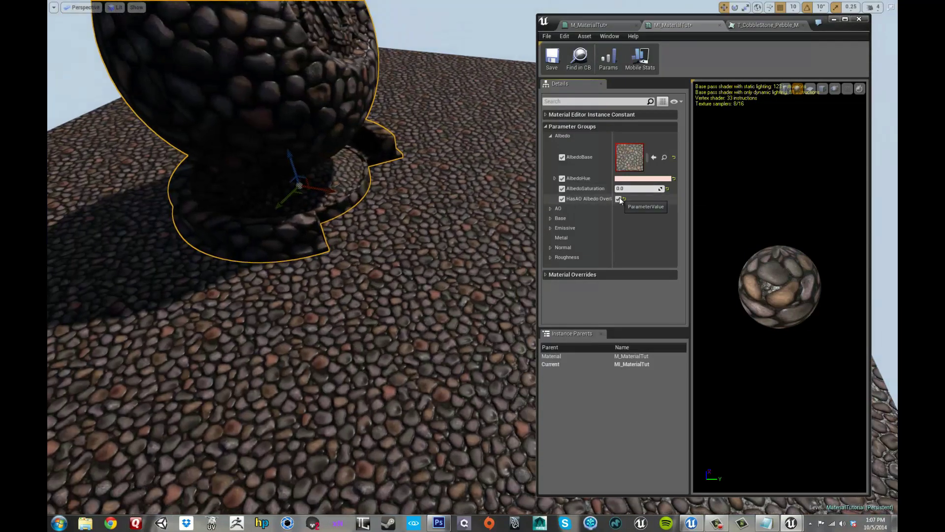
{"action": "left_click", "coordinate": [619, 199]}
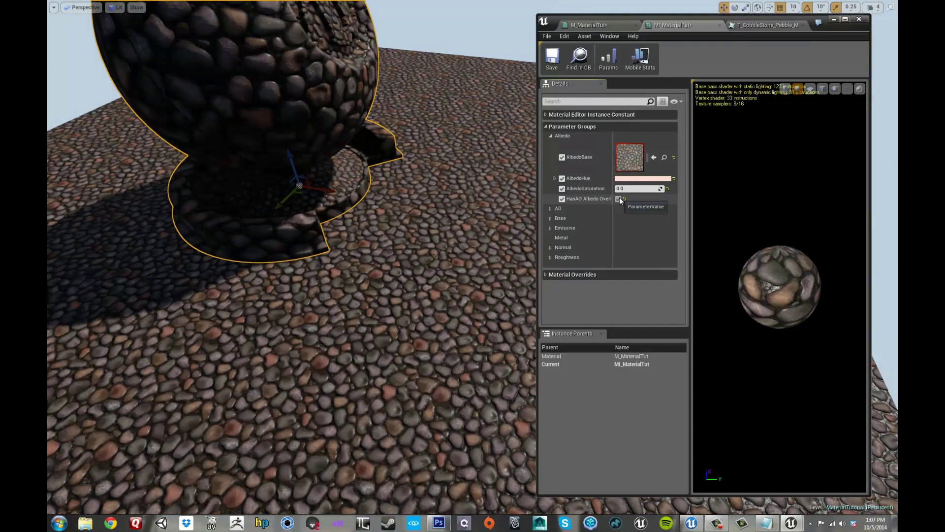
{"action": "left_click", "coordinate": [619, 199]}
{"action": "left_click", "coordinate": [619, 199]}
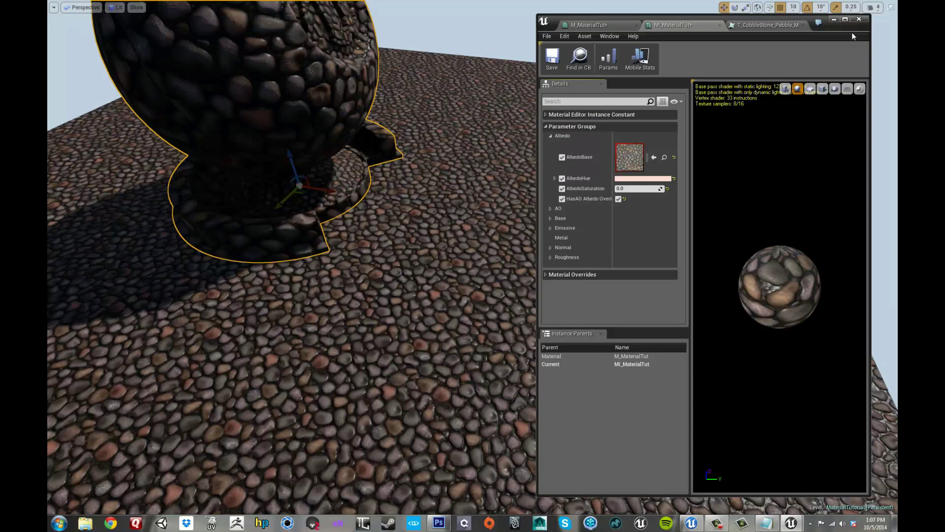
Return to M_MaterialTut in the maximized editor and delete the Multiply node between AO and the HasAO Albedo Overlay switch
{"action": "left_click", "coordinate": [846, 20]}
{"action": "left_click", "coordinate": [120, 5]}
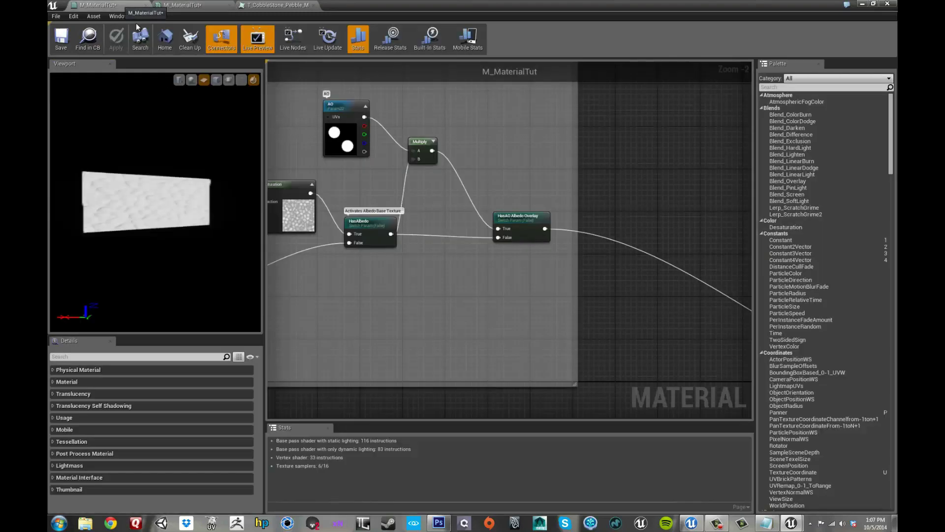
{"action": "right_click_drag", "start_coordinate": [401, 165], "coordinate": [510, 228]}
{"action": "scroll", "coordinate": [515, 196], "scroll_direction": "up", "scroll_amount": 1}
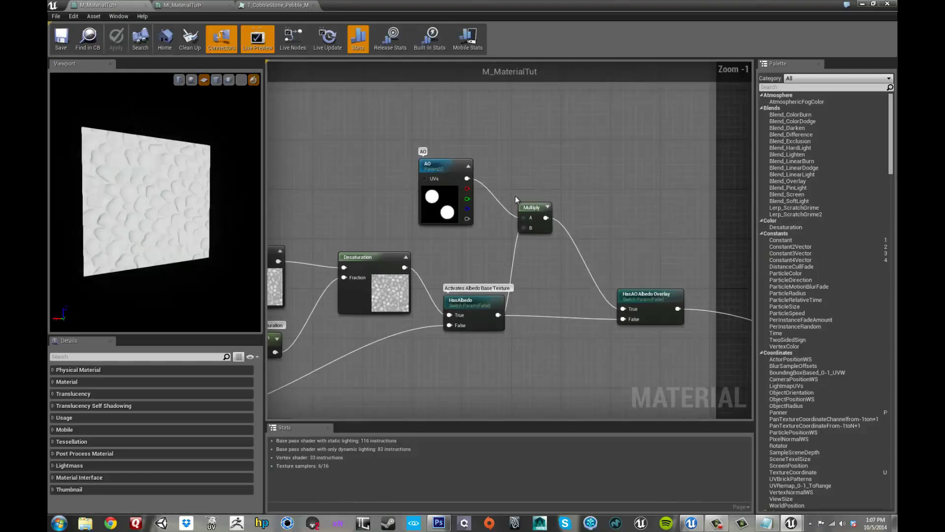
{"action": "left_click", "coordinate": [497, 201]}
{"action": "key", "text": "Delete"}
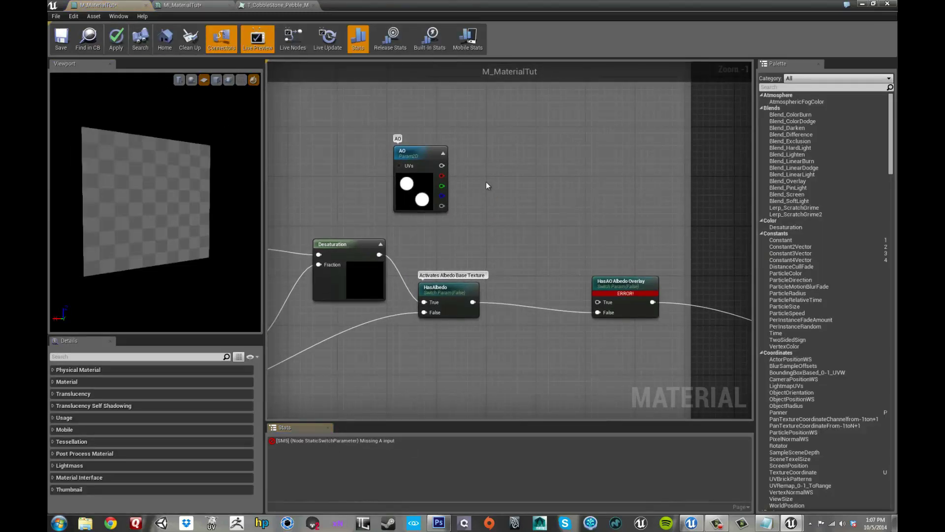
Add a Lerp node beside the AO texture parameter, above the wire into HasAO Albedo Overlay
{"action": "right_click_drag", "start_coordinate": [486, 181], "coordinate": [492, 182]}
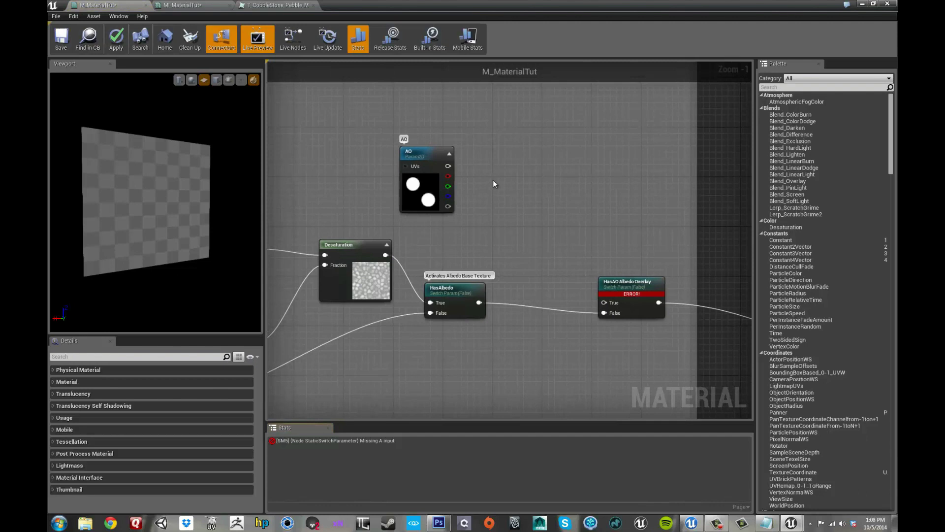
{"action": "key", "text": "l"}
{"action": "left_click", "coordinate": [495, 177]}
{"action": "left_click_drag", "start_coordinate": [513, 182], "coordinate": [536, 176]}
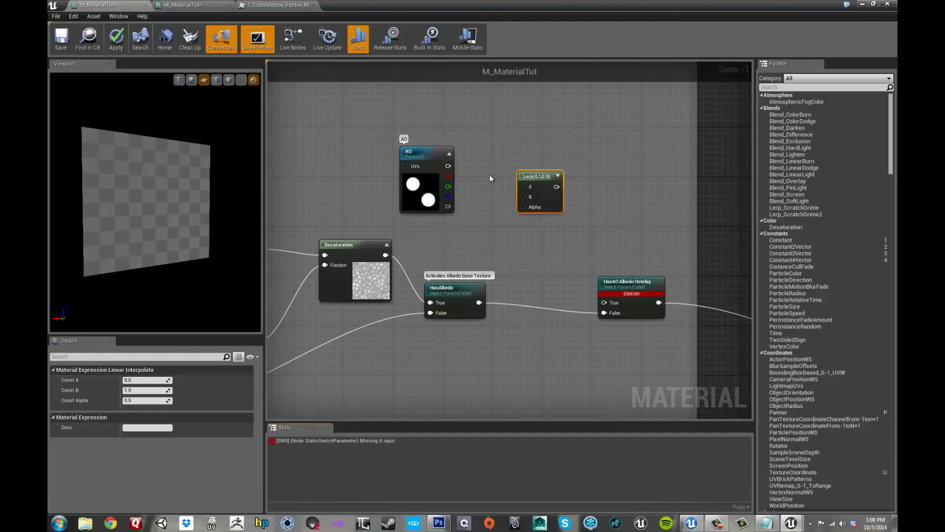
{"action": "scroll", "coordinate": [487, 194], "scroll_direction": "up", "scroll_amount": 1}
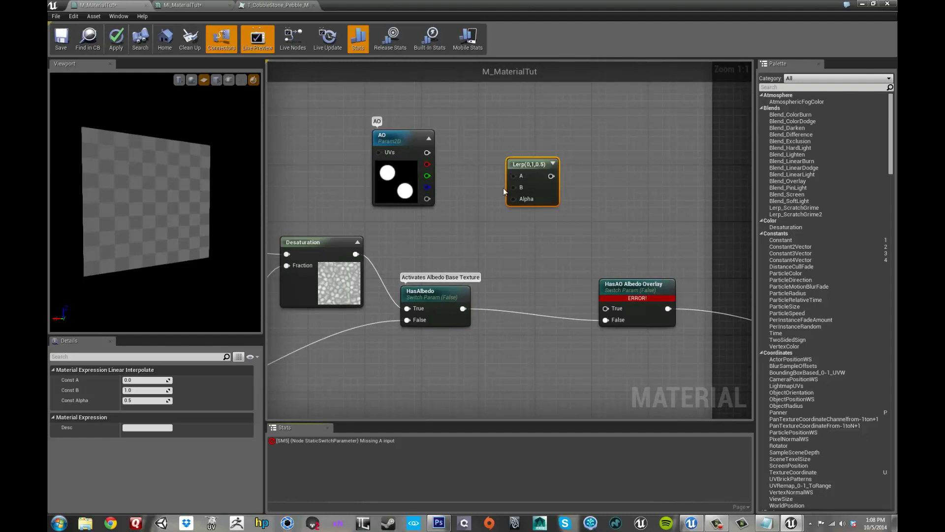
{"action": "left_click_drag", "start_coordinate": [523, 165], "coordinate": [524, 173]}
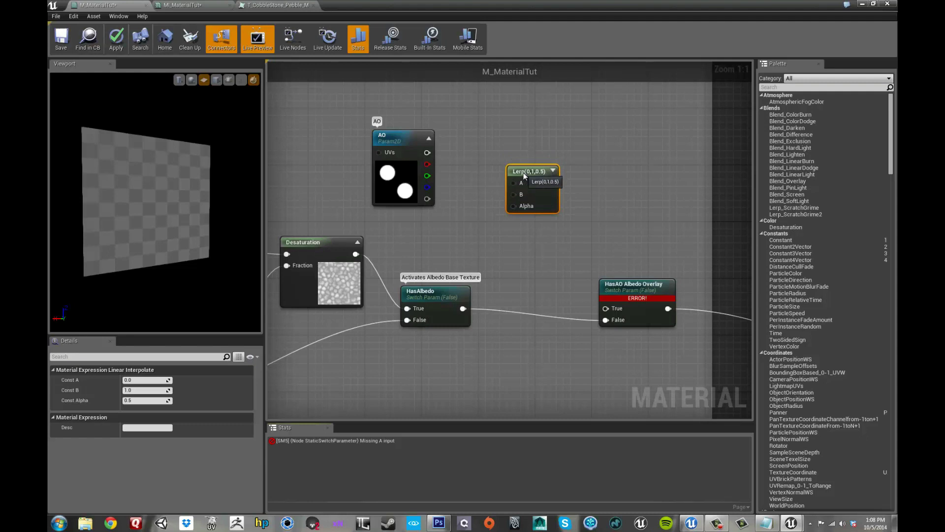
Rearrange the nodes so the AO texture sits lower, just above HasAlbedo, and the Lerp node sits higher
{"action": "left_click", "coordinate": [388, 143]}
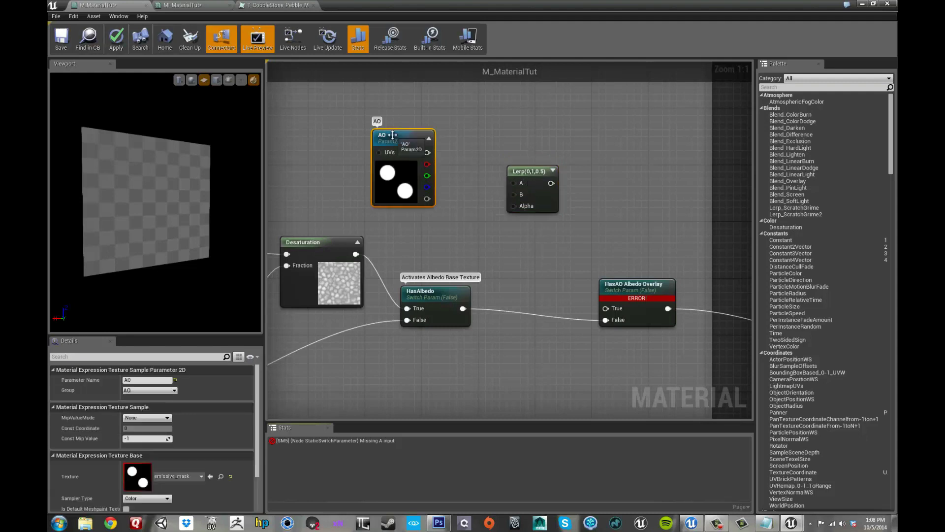
{"action": "left_click", "coordinate": [413, 293]}
{"action": "left_click", "coordinate": [497, 217]}
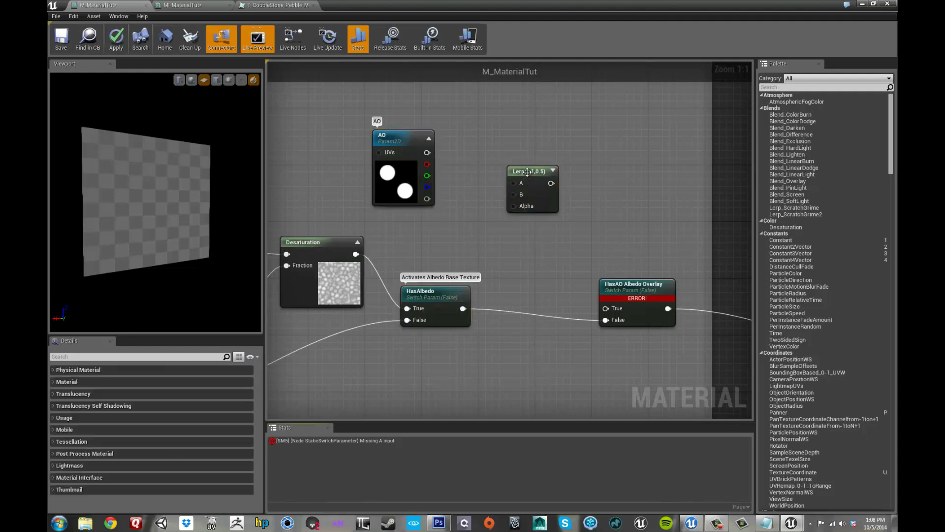
{"action": "left_click_drag", "start_coordinate": [528, 172], "coordinate": [534, 157]}
{"action": "left_click_drag", "start_coordinate": [409, 138], "coordinate": [431, 188]}
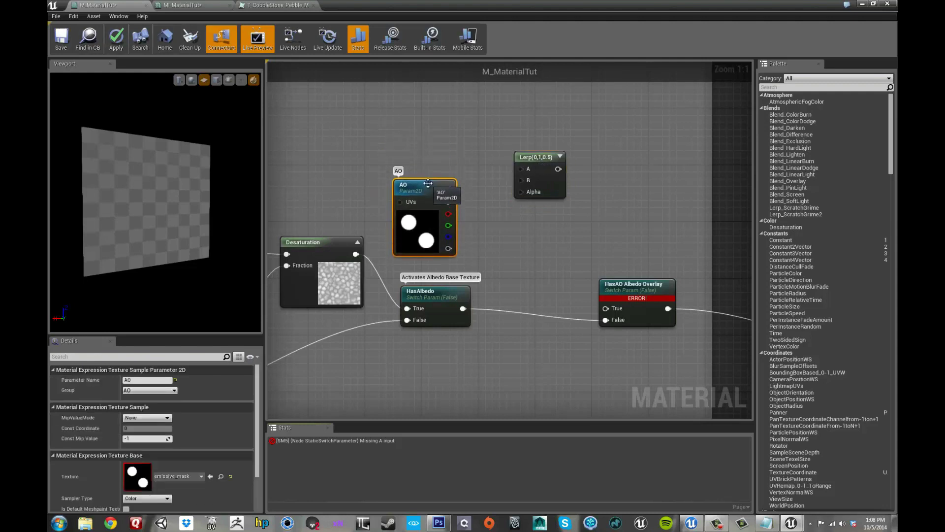
{"action": "left_click_drag", "start_coordinate": [527, 157], "coordinate": [527, 143]}
{"action": "right_click_drag", "start_coordinate": [482, 199], "coordinate": [473, 195]}
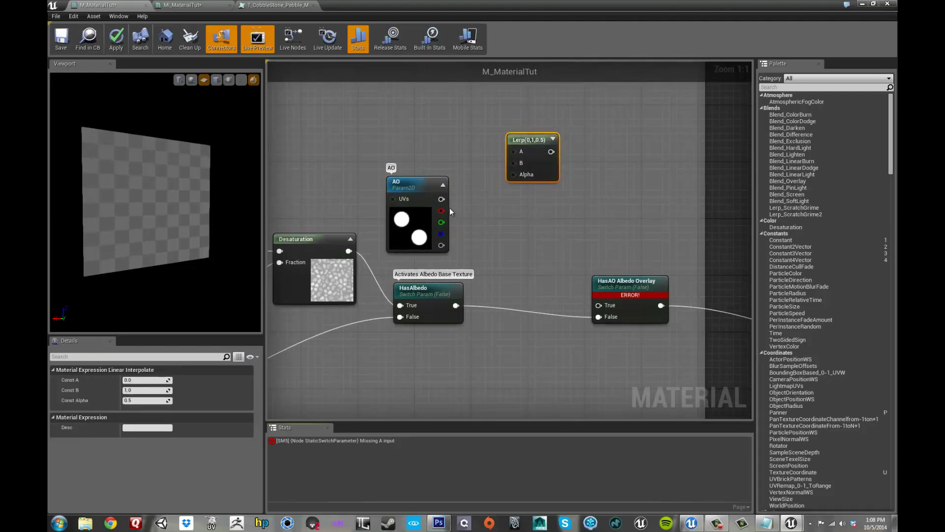
{"action": "right_click_drag", "start_coordinate": [452, 143], "coordinate": [452, 144]}
Connect the AO texture's colour output to the Alpha input of the Lerp node
{"action": "left_click_drag", "start_coordinate": [447, 201], "coordinate": [484, 184]}
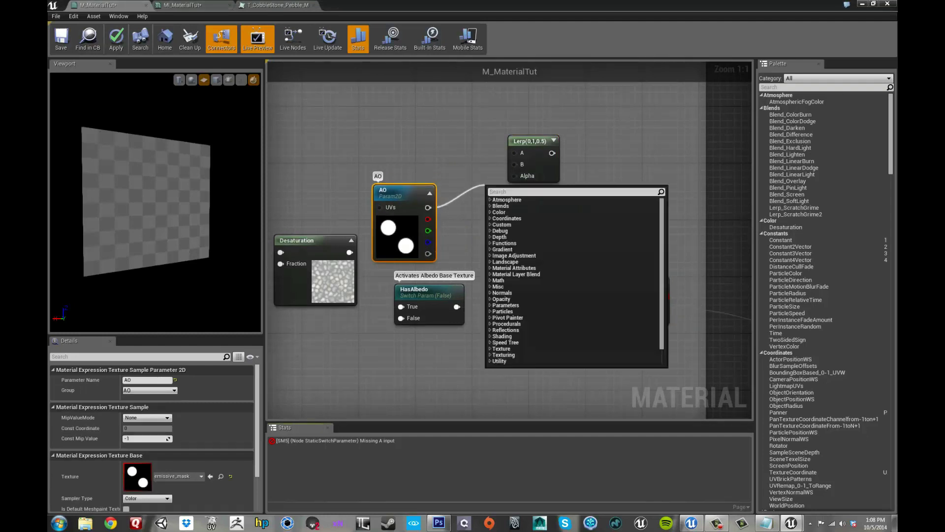
{"action": "key", "text": "Escape"}
{"action": "left_click_drag", "start_coordinate": [428, 207], "coordinate": [515, 176]}
{"action": "right_click_drag", "start_coordinate": [489, 166], "coordinate": [537, 177]}
{"action": "right_click_drag", "start_coordinate": [496, 140], "coordinate": [495, 192]}
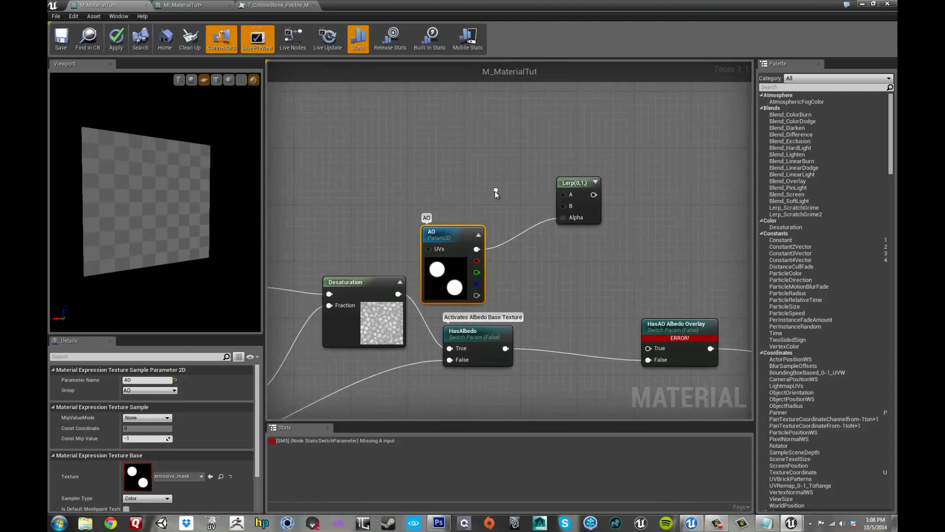
Add a single scalar parameter above the AO texture, removing any extra one, and name it AO Whites Power
{"action": "left_click", "coordinate": [424, 115]}
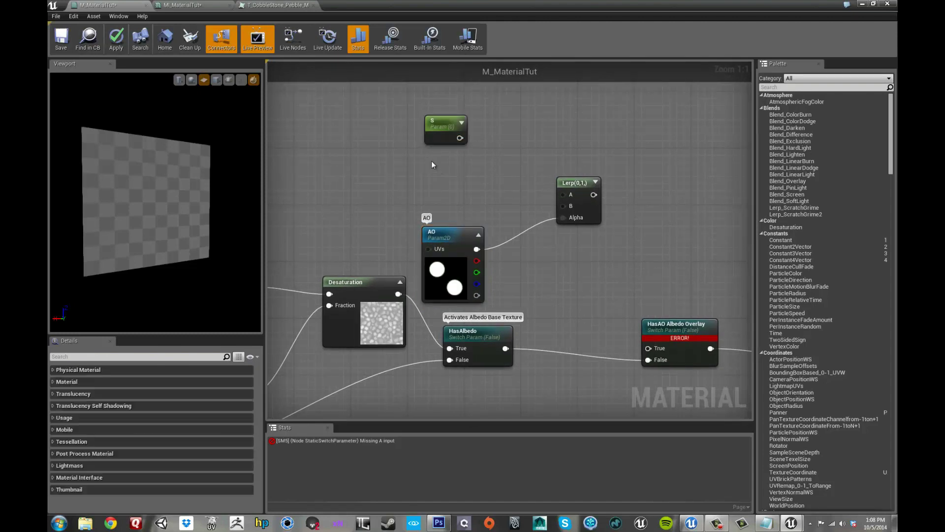
{"action": "left_click", "coordinate": [432, 161]}
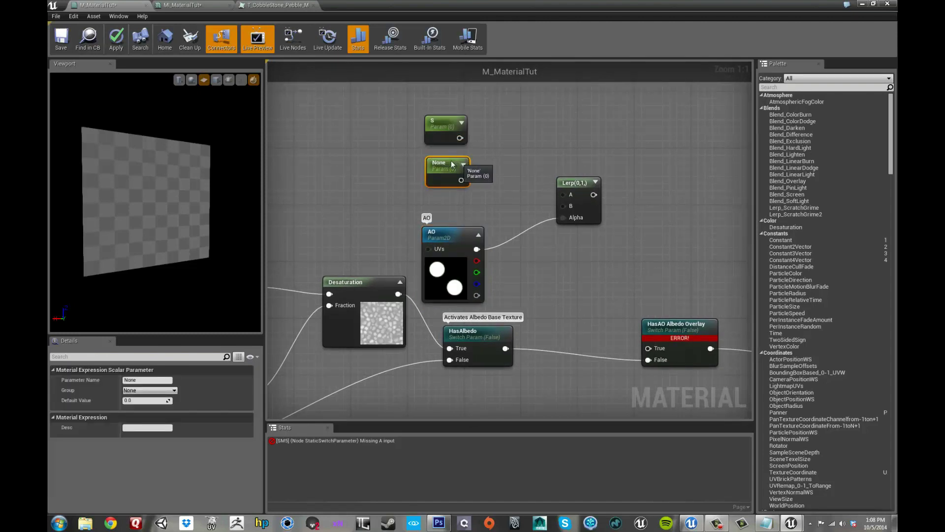
{"action": "key", "text": "ctrl+z"}
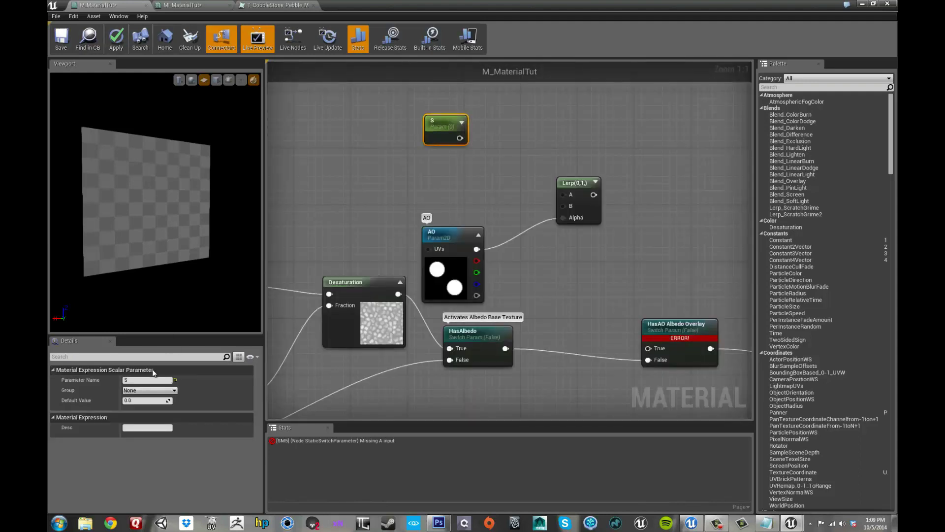
{"action": "left_click", "coordinate": [148, 380]}
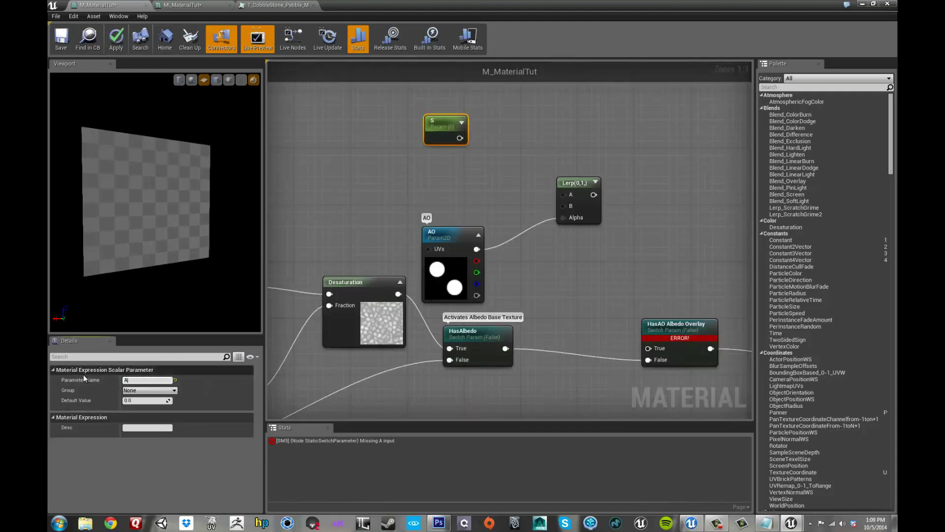
{"action": "type", "text": "AO Whites Power"}
{"action": "key", "text": "Return"}
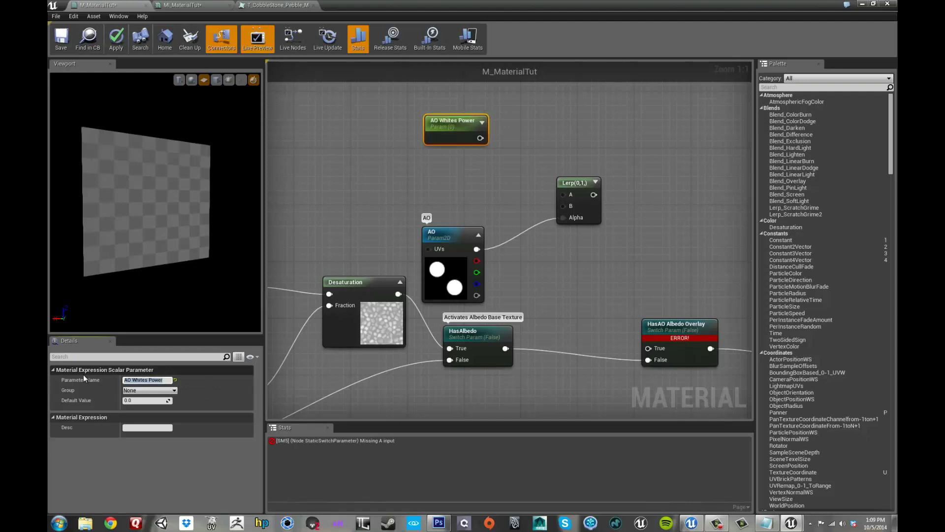
Assign AO Whites Power to the Albedo group and describe it as "Controls AO Overlay Whites Power"
{"action": "left_click", "coordinate": [174, 389]}
{"action": "left_click", "coordinate": [157, 402]}
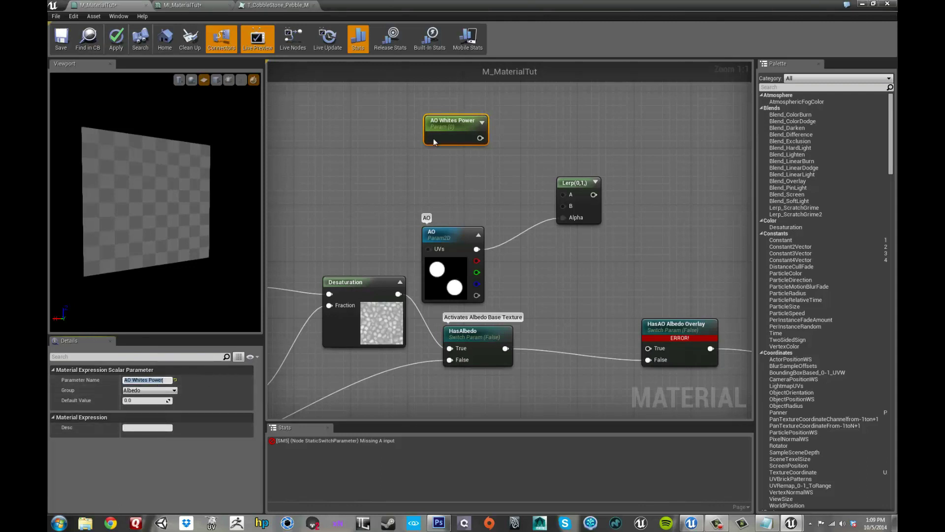
{"action": "left_click", "coordinate": [156, 426]}
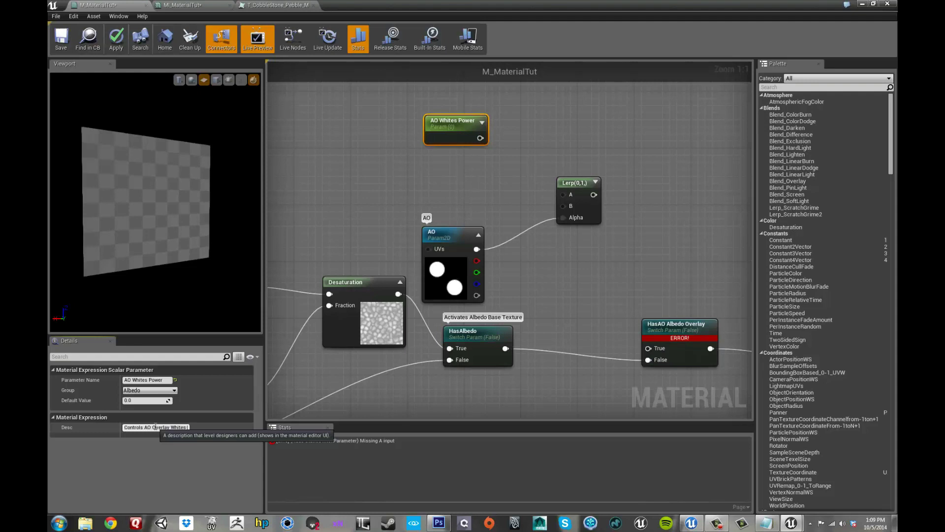
{"action": "key", "text": "Return"}
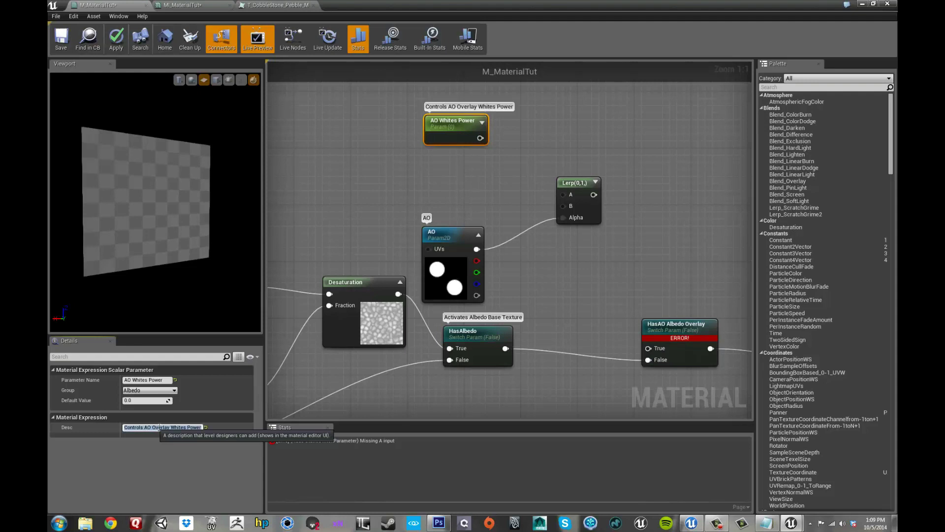
Duplicate the AO Whites Power parameter below the original and rename the copy AO Black Power
{"action": "left_click", "coordinate": [413, 246]}
{"action": "left_click_drag", "start_coordinate": [441, 126], "coordinate": [445, 161]}
{"action": "key", "text": "ctrl+c"}
{"action": "key", "text": "ctrl+v"}
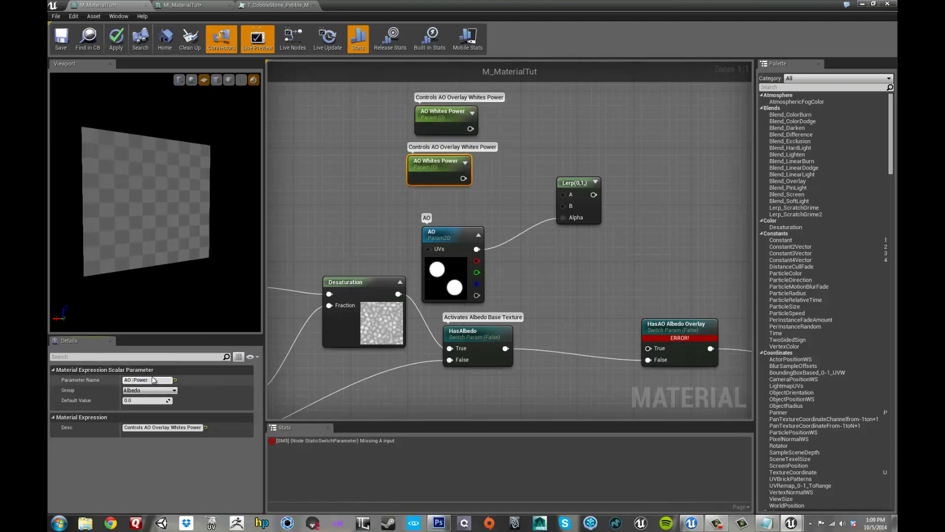
{"action": "key", "text": "Return"}
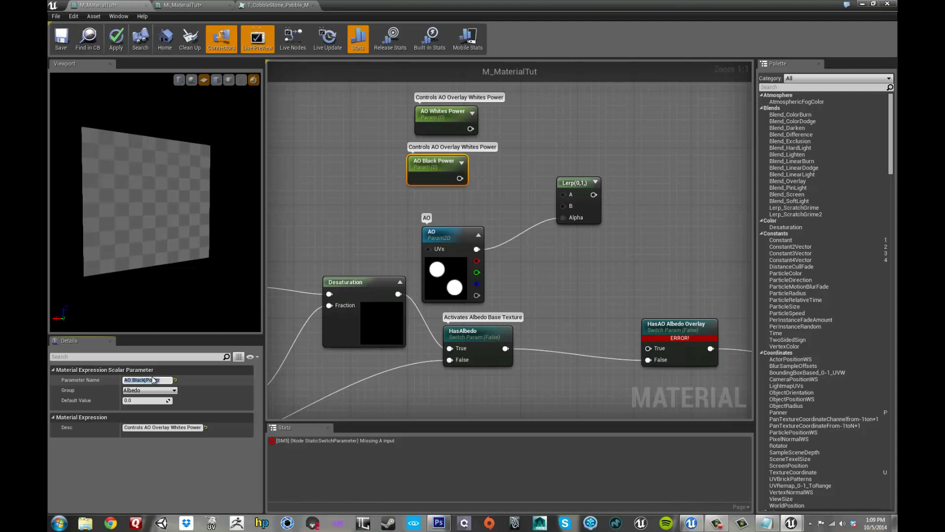
Change the AO Black Power description to "Controls AO Overlay Black Power"
{"action": "double_click", "coordinate": [181, 427]}
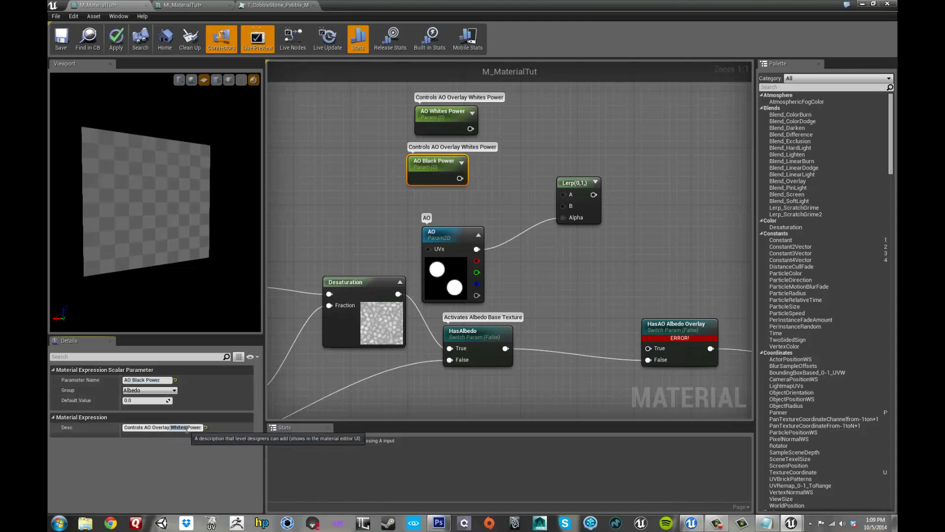
{"action": "key", "text": "BackSpace"}
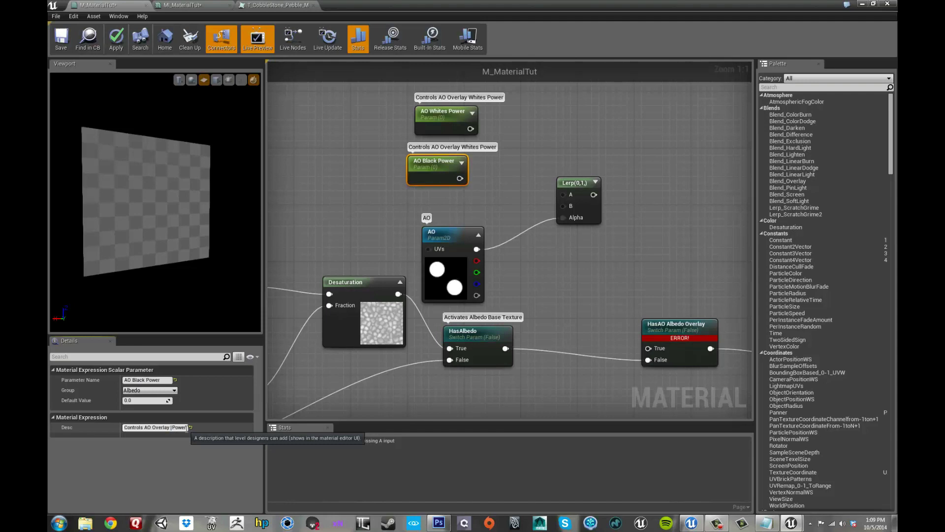
{"action": "type", "text": "Black"}
{"action": "key", "text": "Return"}
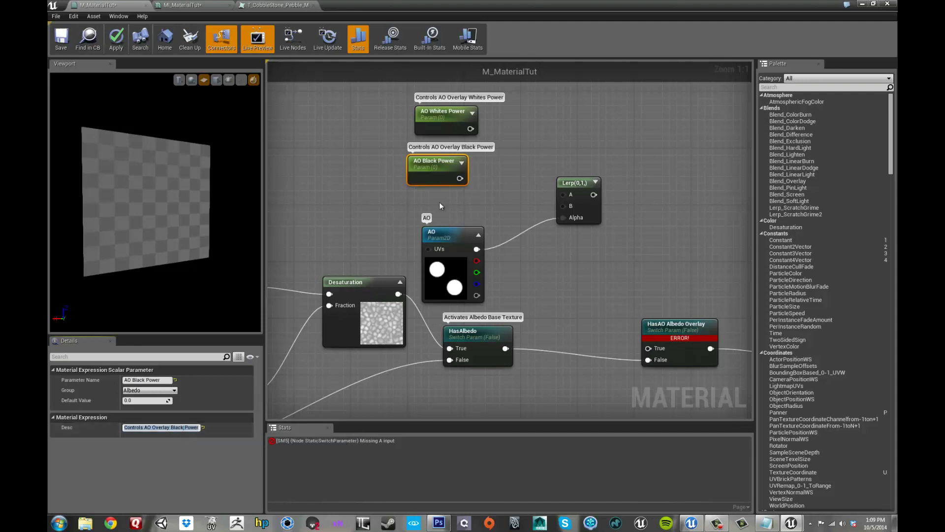
Connect AO Black Power to the Lerp node's B input and AO Whites Power to its A input
{"action": "left_click_drag", "start_coordinate": [459, 178], "coordinate": [562, 206]}
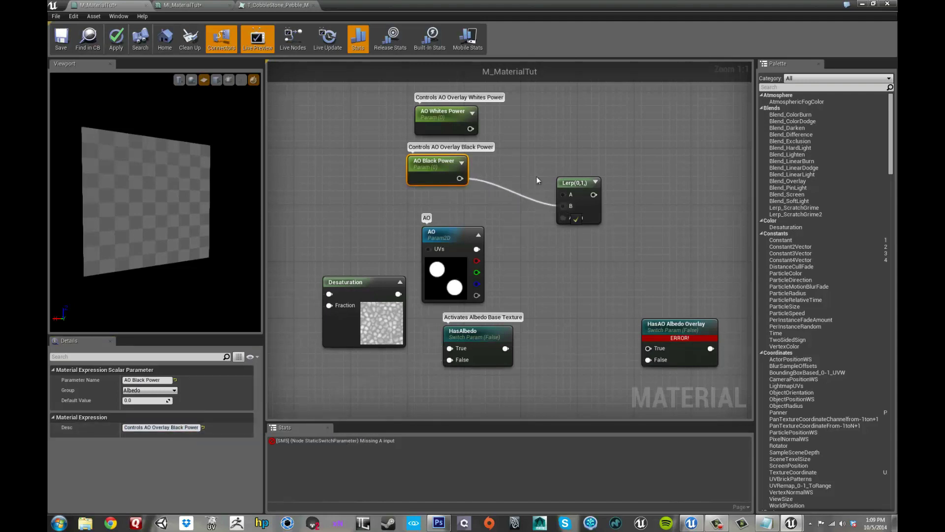
{"action": "left_click_drag", "start_coordinate": [475, 131], "coordinate": [562, 195]}
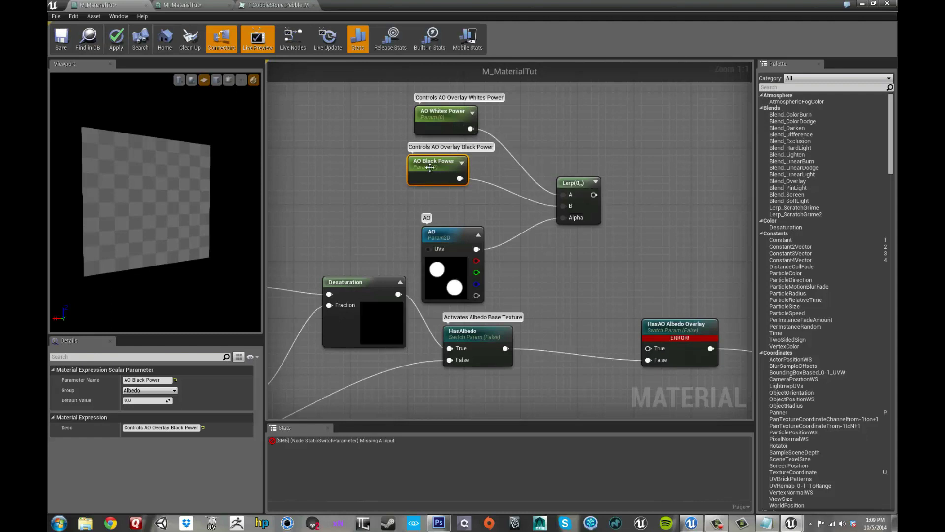
Set the default value of AO Black Power and AO Whites Power to 1 and nudge the Lerp node away from its inputs
{"action": "left_click", "coordinate": [153, 400]}
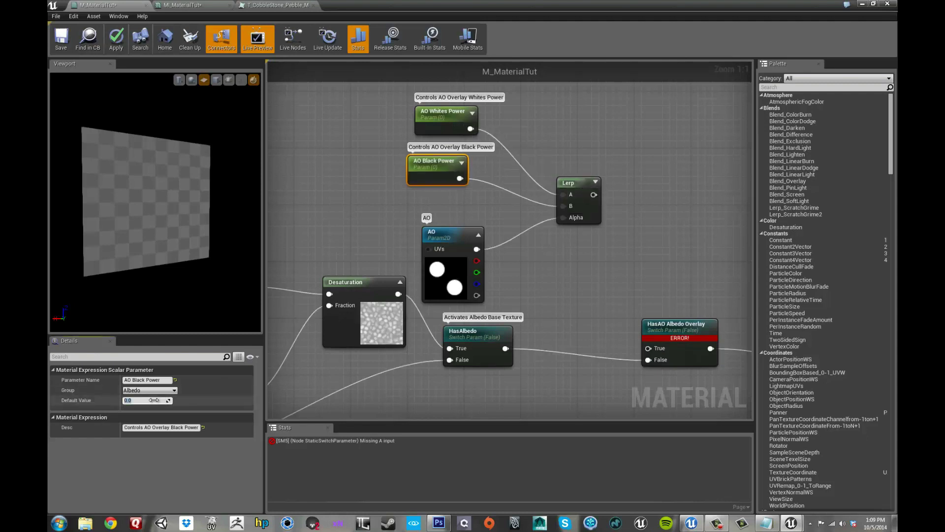
{"action": "type", "text": "1"}
{"action": "key", "text": "Return"}
{"action": "left_click", "coordinate": [424, 114]}
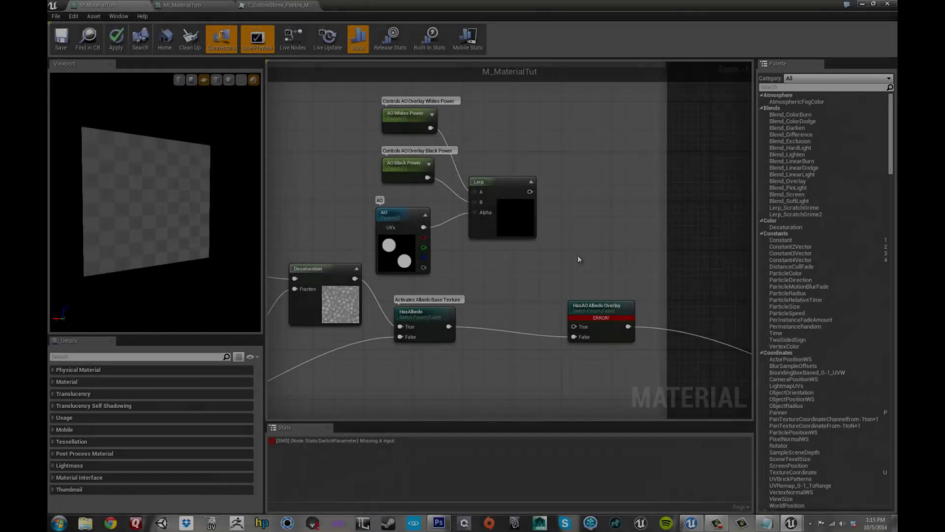
{"action": "scroll", "coordinate": [571, 232], "scroll_direction": "up", "scroll_amount": 1}
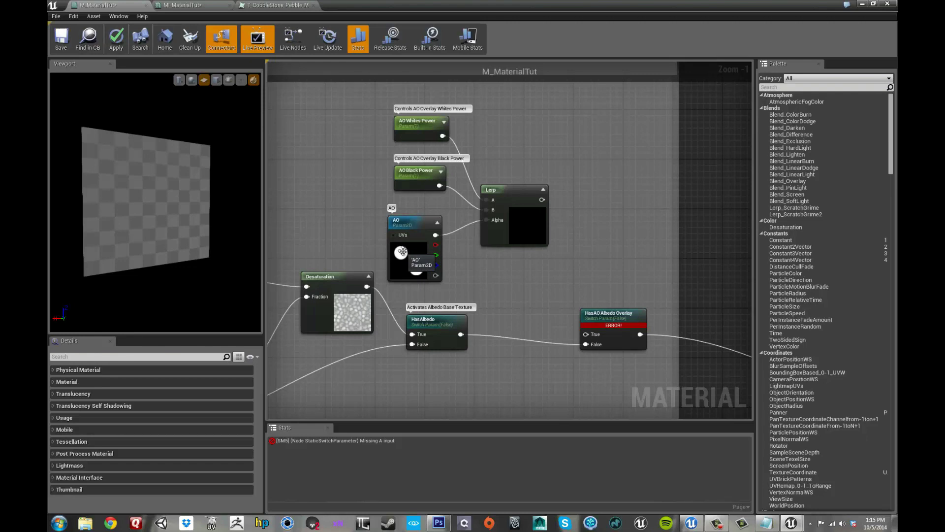
{"action": "left_click_drag", "start_coordinate": [497, 188], "coordinate": [503, 189]}
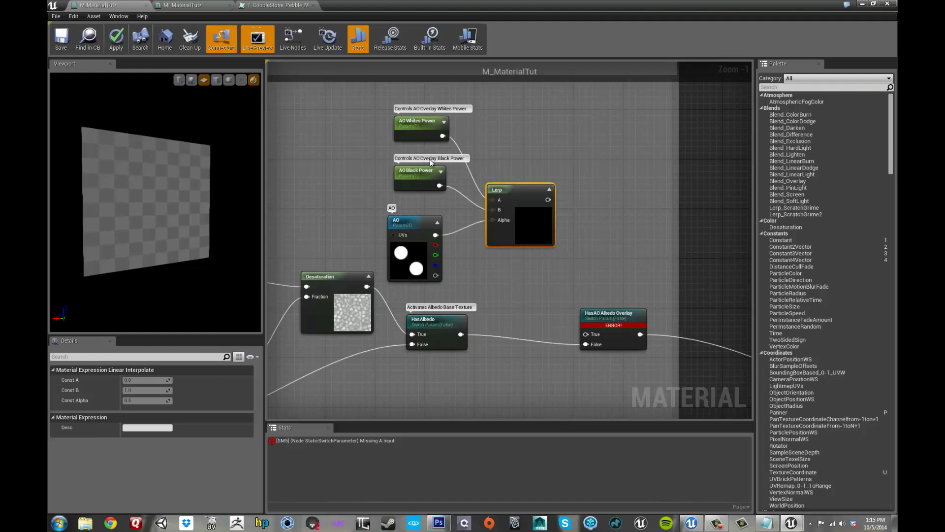
Swap the Lerp inputs by placing AO Black Power above AO Whites Power and connecting them to A and B respectively
{"action": "left_click", "coordinate": [492, 199], "text": "alt"}
{"action": "left_click", "coordinate": [493, 210], "text": "alt"}
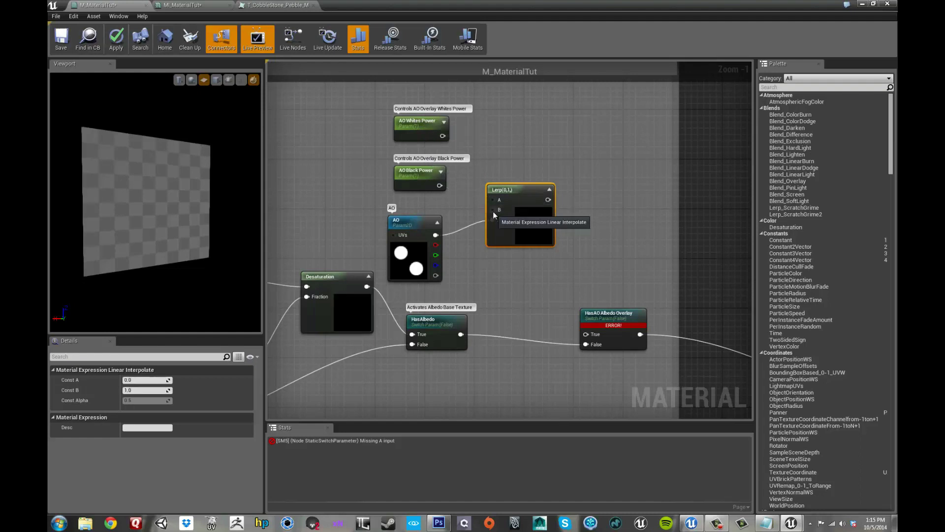
{"action": "left_click_drag", "start_coordinate": [412, 129], "coordinate": [343, 166]}
{"action": "left_click_drag", "start_coordinate": [402, 173], "coordinate": [396, 118]}
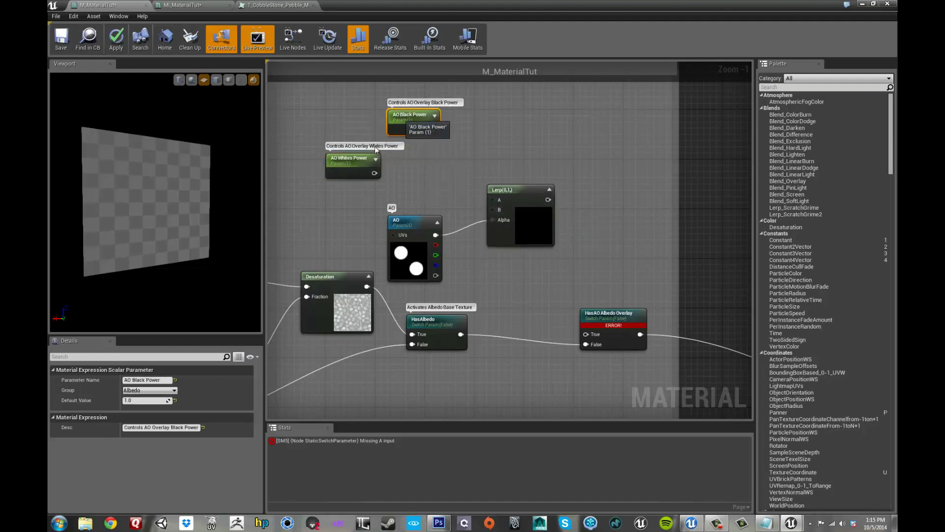
{"action": "left_click_drag", "start_coordinate": [379, 162], "coordinate": [435, 175]}
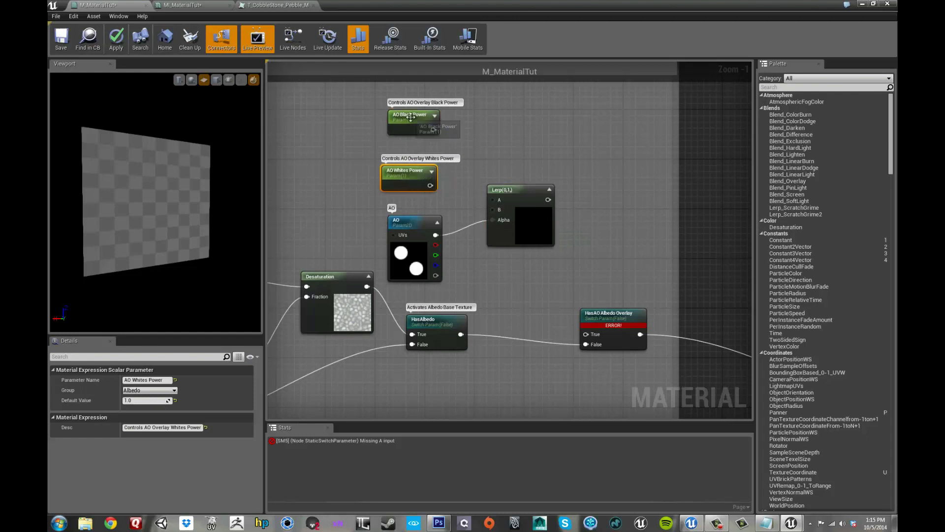
{"action": "left_click_drag", "start_coordinate": [410, 120], "coordinate": [404, 121]}
{"action": "left_click_drag", "start_coordinate": [430, 185], "coordinate": [429, 133]}
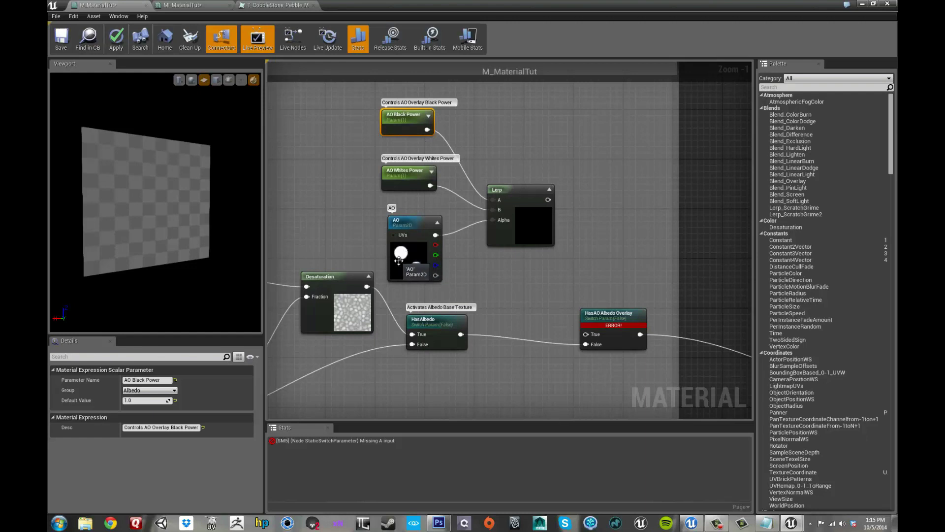
{"action": "left_click", "coordinate": [415, 175]}
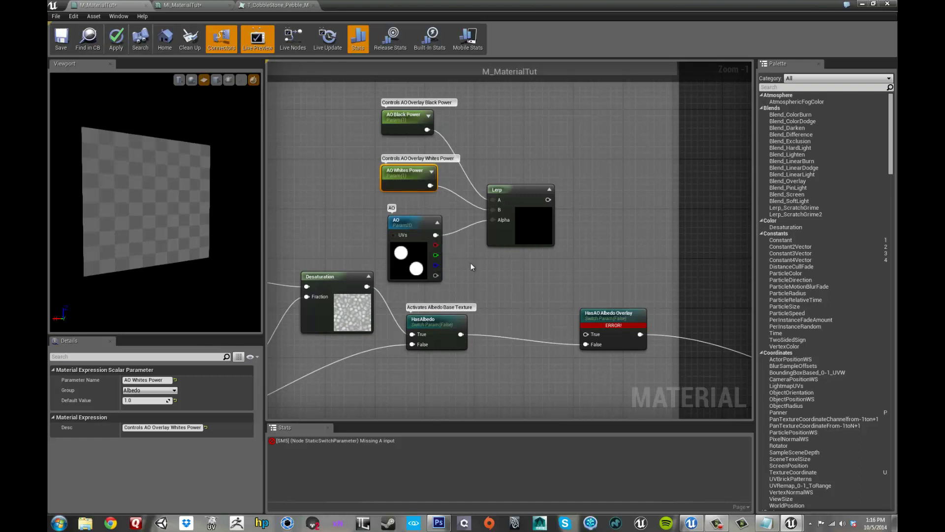
Nudge the Lerp node closer to its parameters and connect the AO texture's red channel to its Alpha input
{"action": "right_click_drag", "start_coordinate": [471, 263], "coordinate": [463, 256]}
{"action": "left_click_drag", "start_coordinate": [495, 182], "coordinate": [488, 182]}
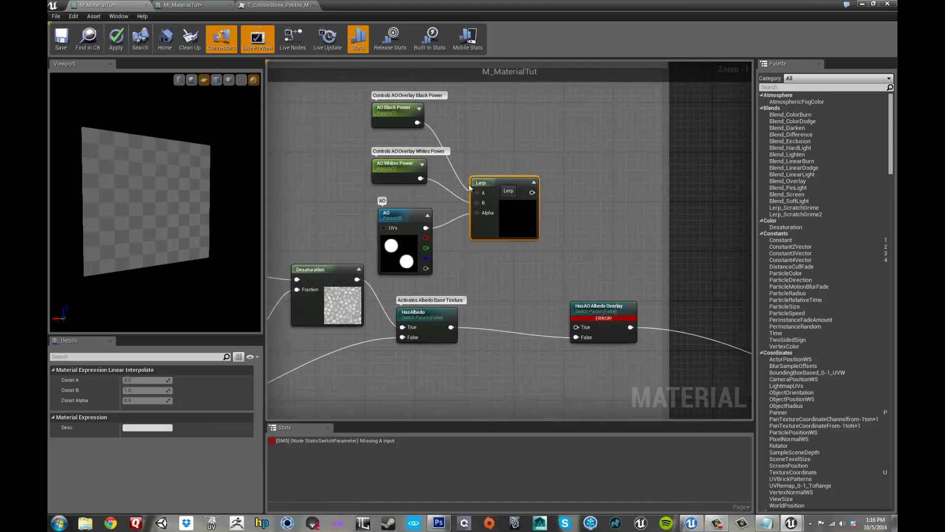
{"action": "right_click_drag", "start_coordinate": [490, 251], "coordinate": [492, 246]}
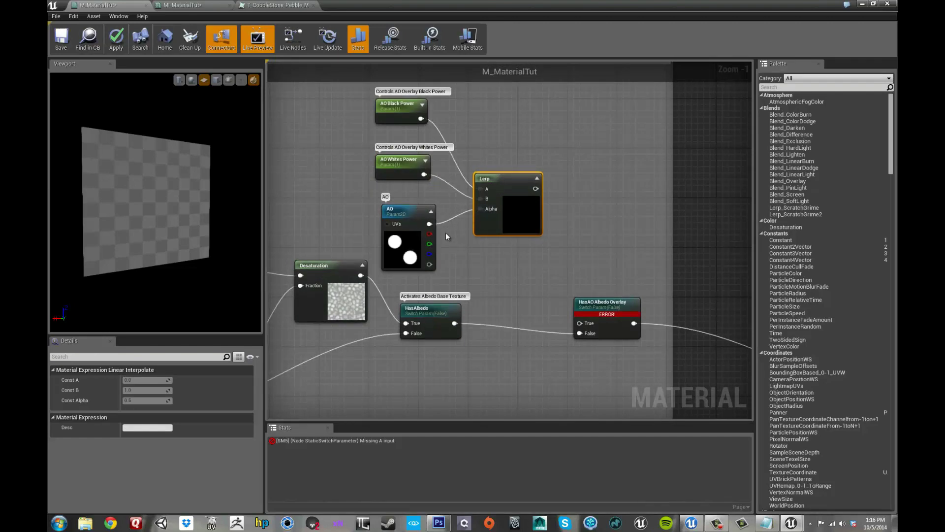
{"action": "left_click_drag", "start_coordinate": [429, 234], "coordinate": [480, 209]}
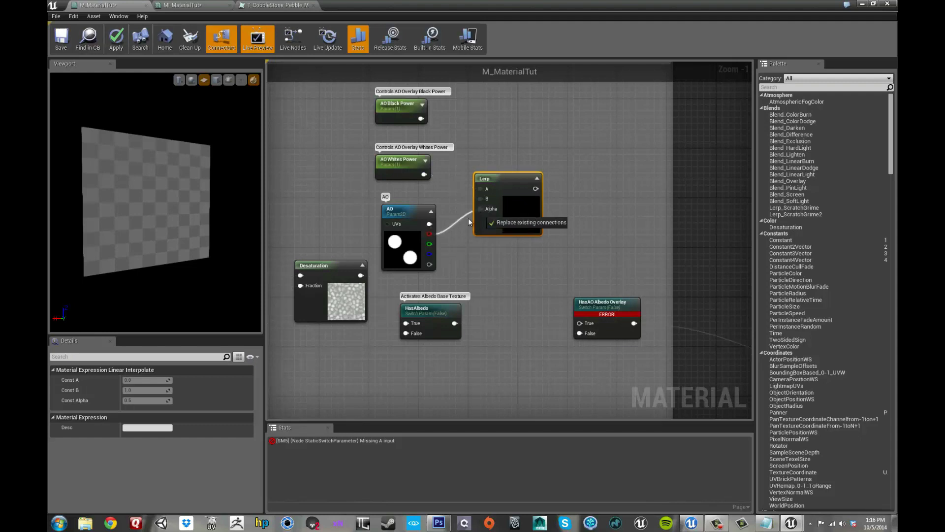
Stack the AO Black Power, AO Whites Power and AO nodes tightly beside the Lerp and shift the group away from HasAO Albedo Overlay
{"action": "right_click_drag", "start_coordinate": [453, 247], "coordinate": [436, 218]}
{"action": "scroll", "coordinate": [436, 217], "scroll_direction": "down", "scroll_amount": 1}
{"action": "left_click", "coordinate": [423, 223]}
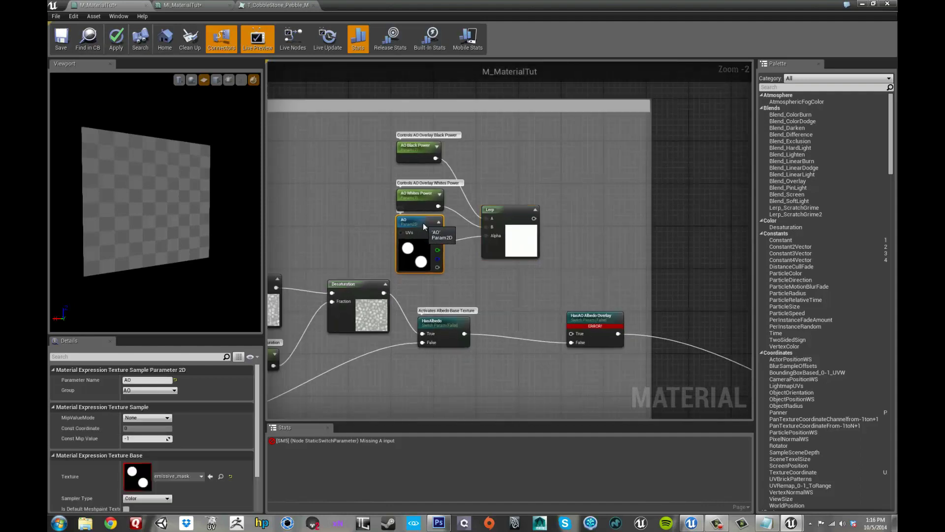
{"action": "left_click_drag", "start_coordinate": [425, 148], "coordinate": [426, 158]}
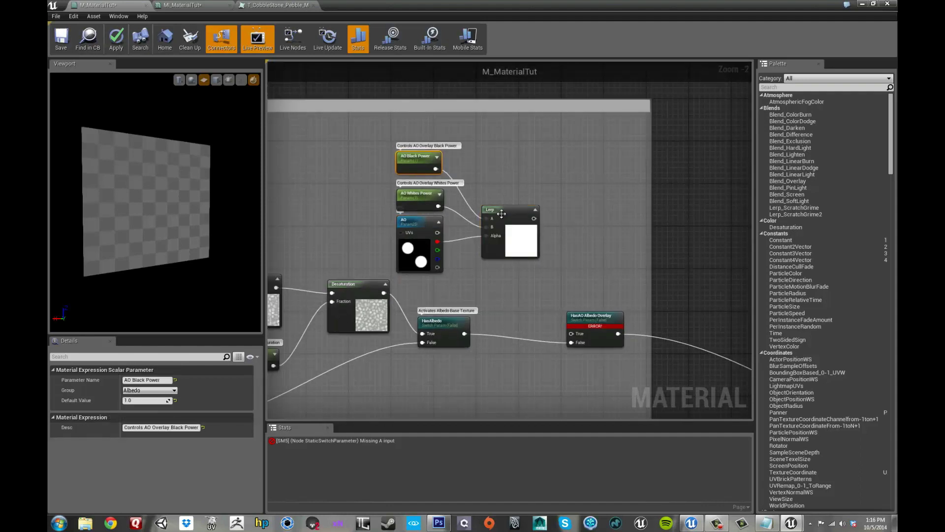
{"action": "left_click_drag", "start_coordinate": [501, 213], "coordinate": [499, 183]}
{"action": "left_click_drag", "start_coordinate": [344, 143], "coordinate": [504, 263]}
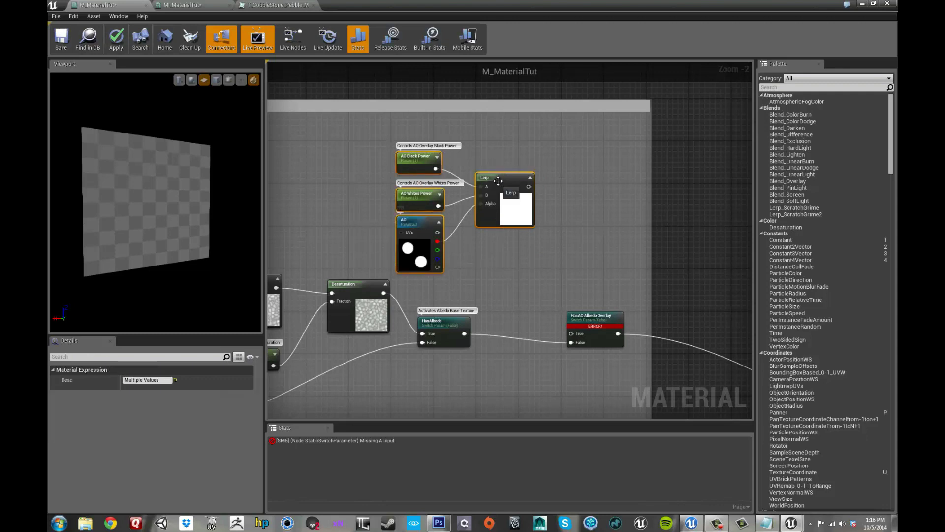
{"action": "left_click_drag", "start_coordinate": [498, 181], "coordinate": [430, 172]}
{"action": "left_click", "coordinate": [485, 209]}
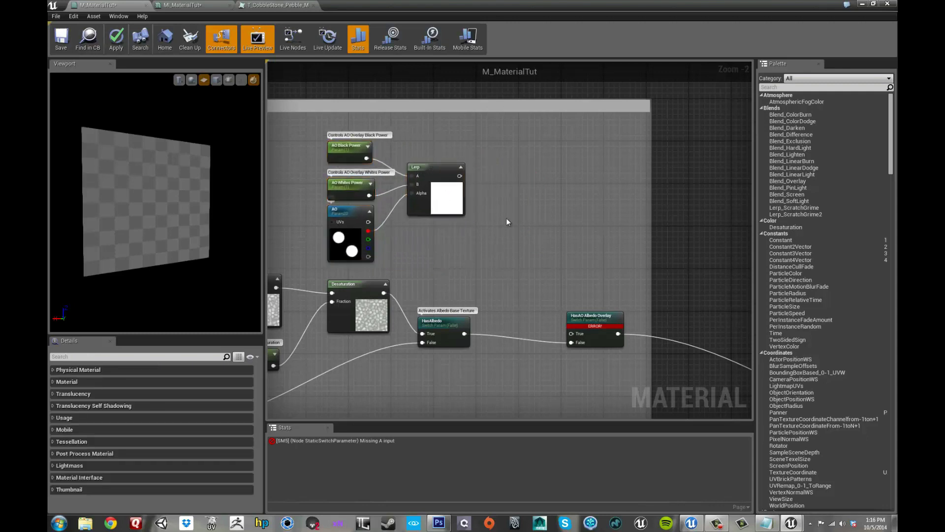
Add a Multiply node combining the Lerp and HasAlbedo outputs and feed its result into HasAO Albedo Overlay's True input
{"action": "left_click", "coordinate": [497, 231]}
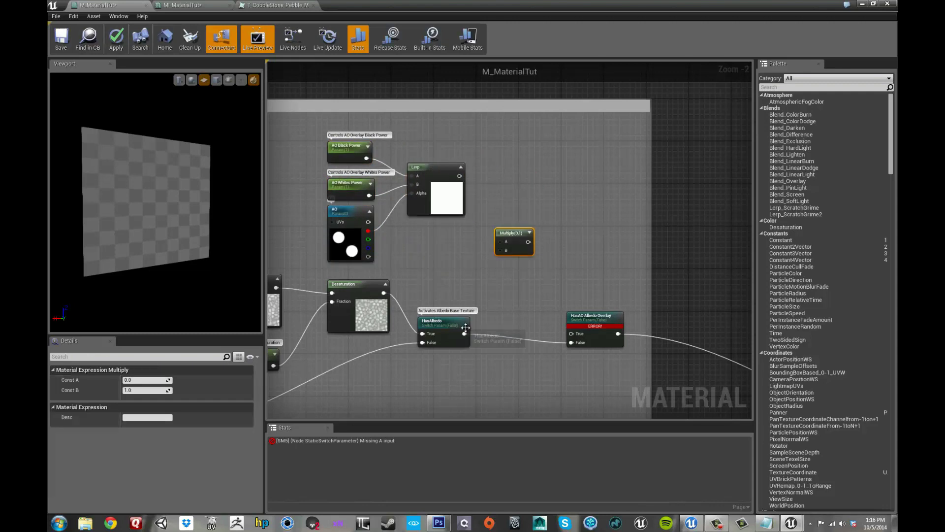
{"action": "left_click_drag", "start_coordinate": [465, 334], "coordinate": [460, 176]}
{"action": "left_click_drag", "start_coordinate": [519, 242], "coordinate": [571, 333]}
{"action": "right_click_drag", "start_coordinate": [550, 243], "coordinate": [581, 223]}
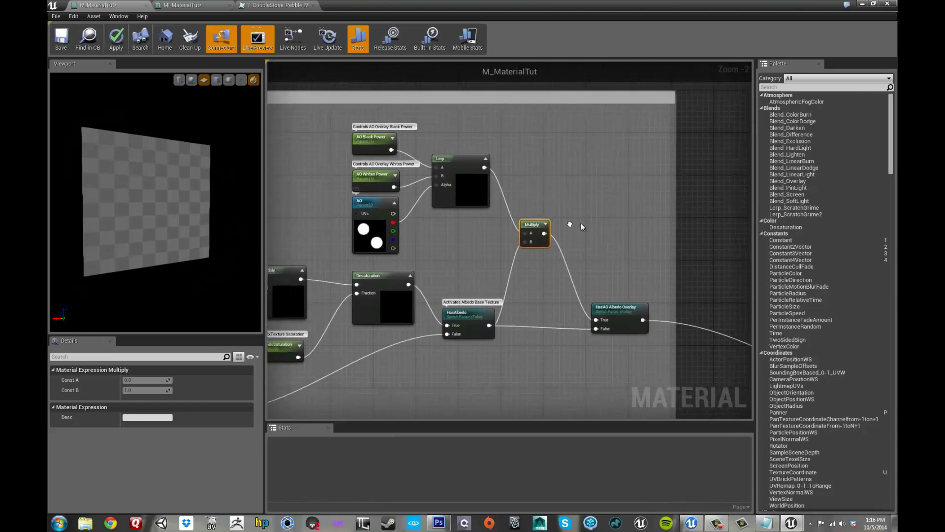
Review the settings of the AO, AO Whites Power and AO Black Power nodes
{"action": "left_click_drag", "start_coordinate": [354, 155], "coordinate": [512, 247]}
{"action": "left_click", "coordinate": [450, 246]}
{"action": "left_click", "coordinate": [385, 188]}
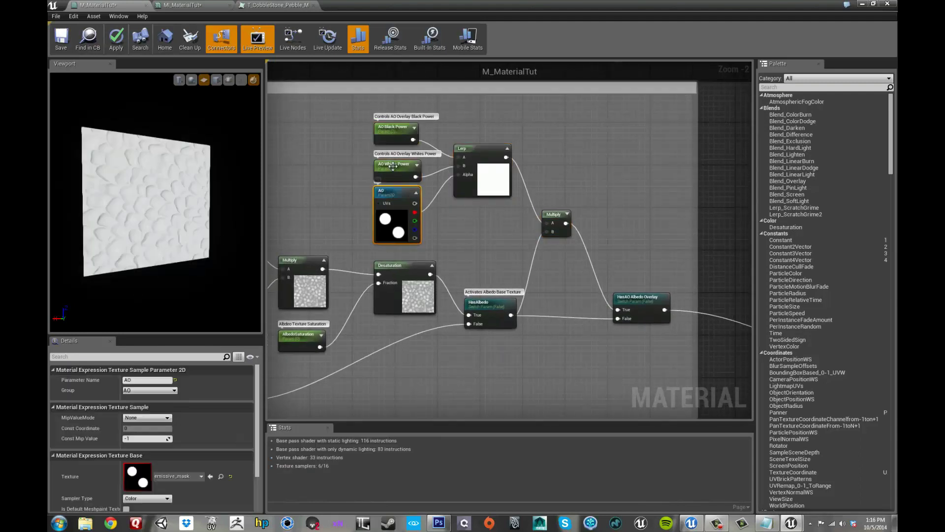
{"action": "left_click", "coordinate": [393, 166]}
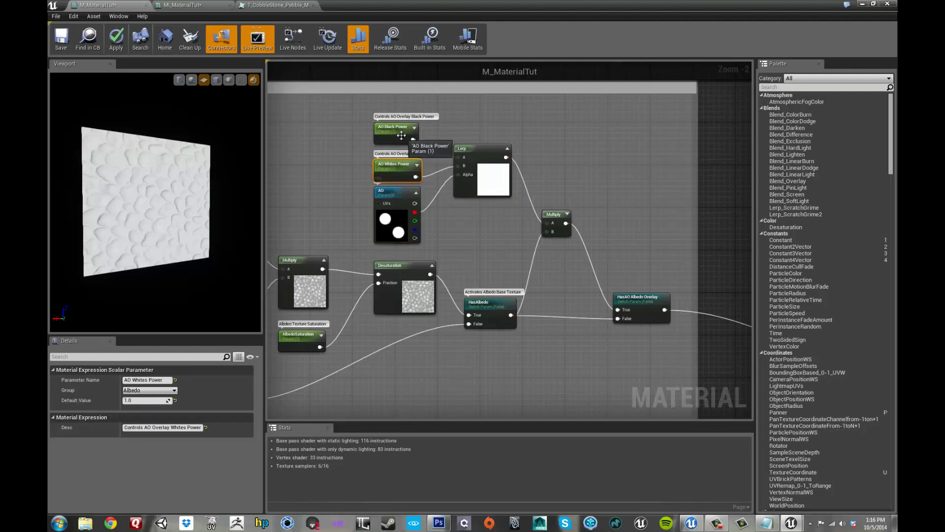
{"action": "left_click", "coordinate": [395, 132]}
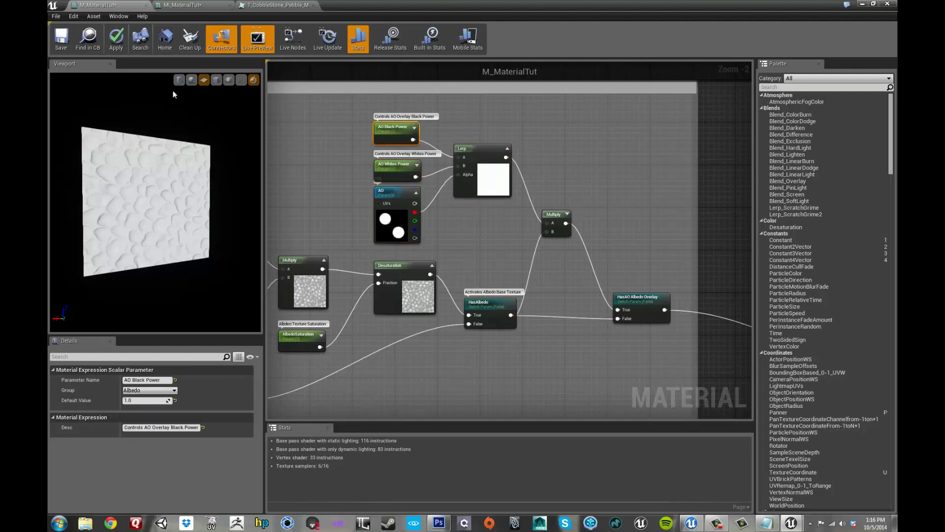
Apply the M_MaterialTut changes and bring up MI_MaterialTut in a smaller window beside the level view
{"action": "left_click", "coordinate": [116, 40]}
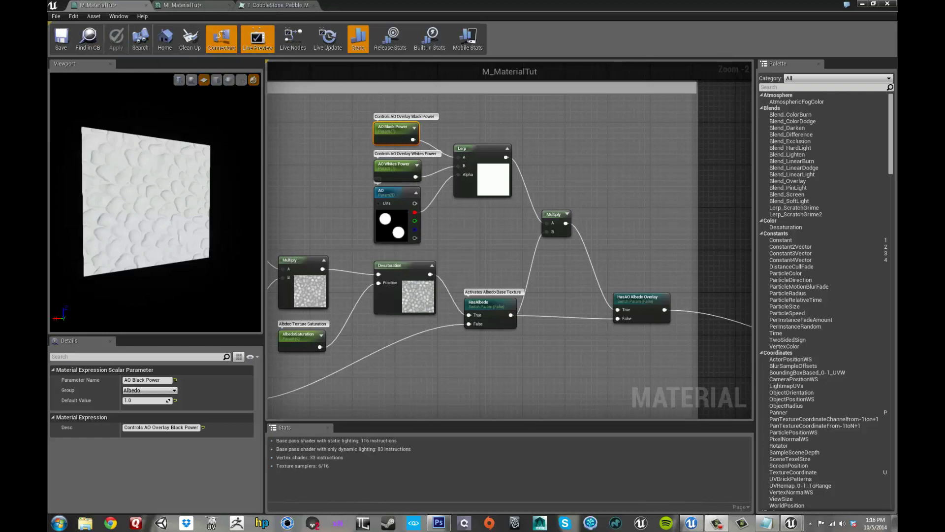
{"action": "left_click", "coordinate": [183, 5]}
{"action": "left_click_drag", "start_coordinate": [367, 2], "coordinate": [713, 26]}
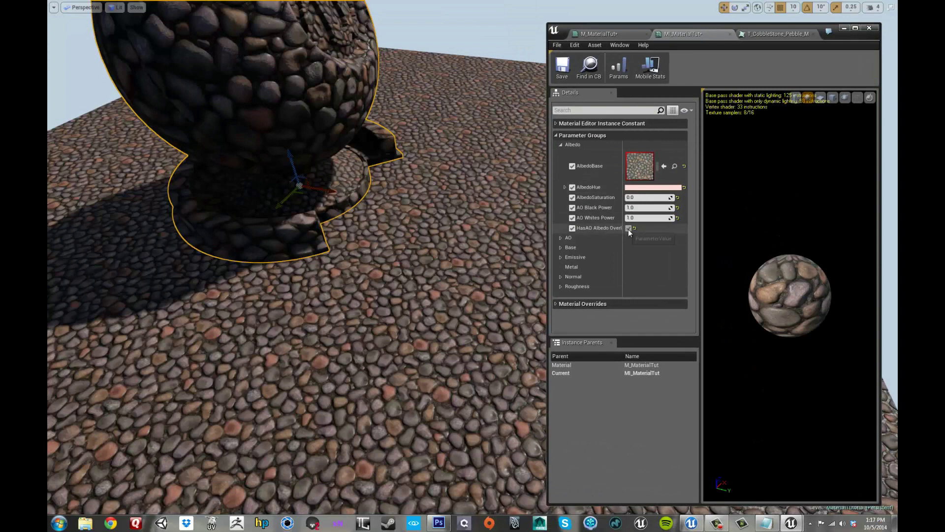
Toggle HasAO Albedo Overlay off and on to compare its effect on the level meshes, leaving it enabled
{"action": "left_click", "coordinate": [628, 228]}
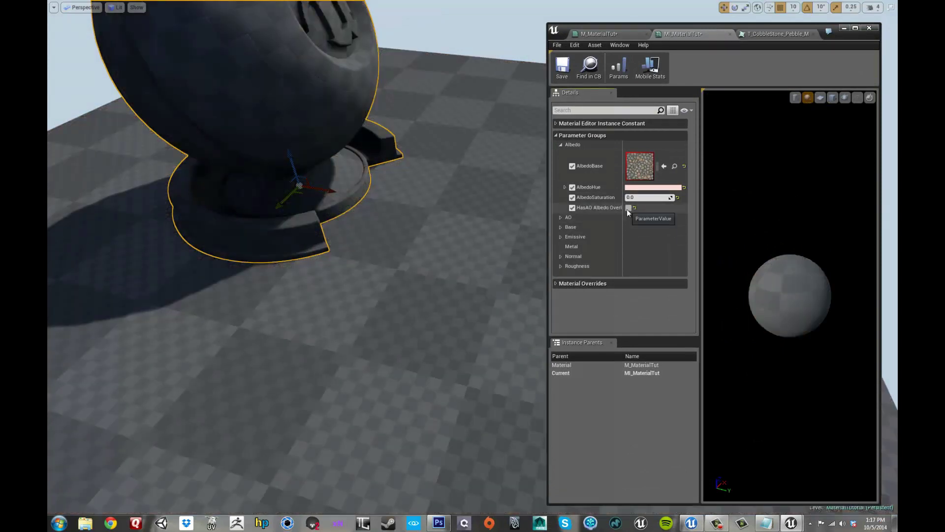
{"action": "left_click", "coordinate": [628, 208]}
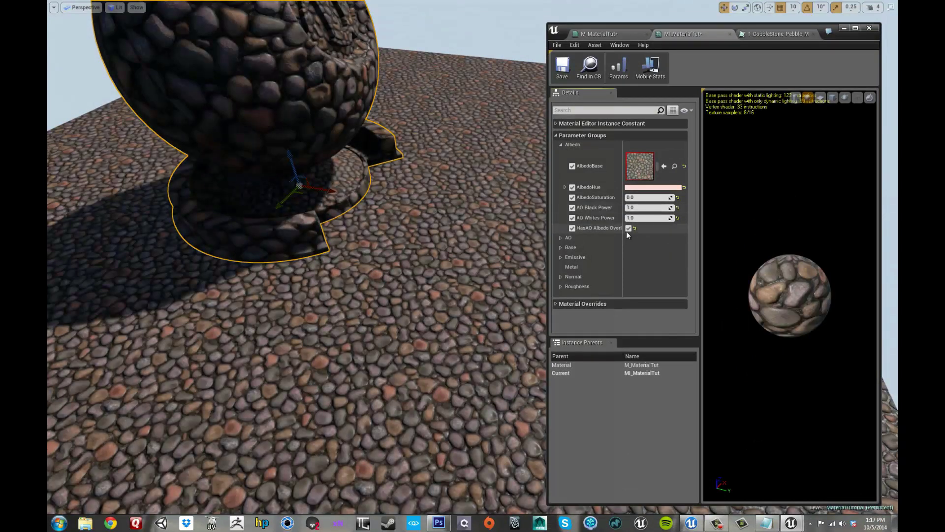
{"action": "left_click", "coordinate": [629, 228]}
{"action": "left_click", "coordinate": [629, 208]}
{"action": "left_click", "coordinate": [628, 228]}
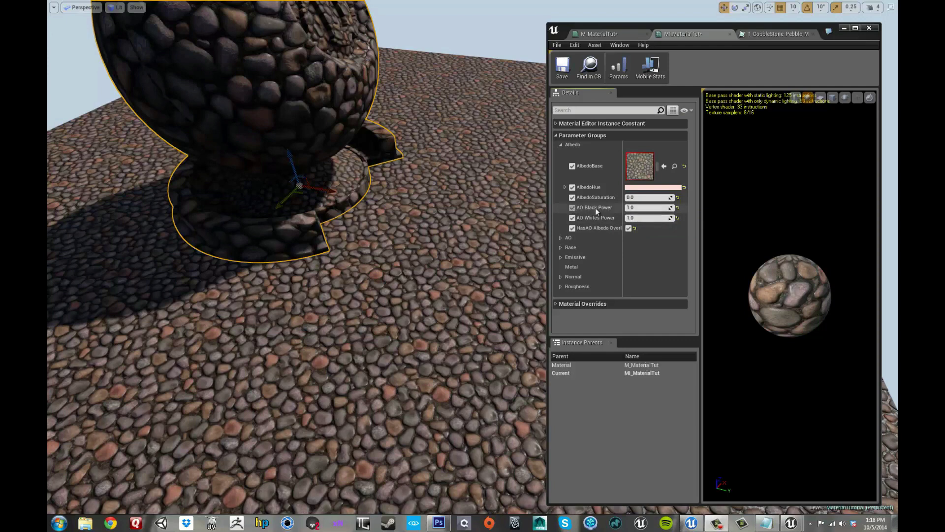
Set AO Black Power to 0 in MI_MaterialTut
{"action": "left_click", "coordinate": [646, 207]}
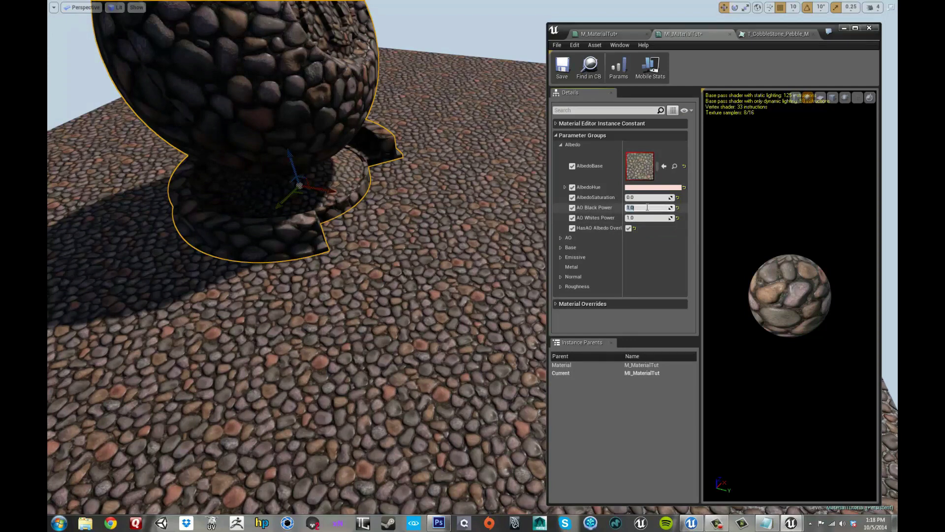
{"action": "type", "text": "0"}
{"action": "key", "text": "Return"}
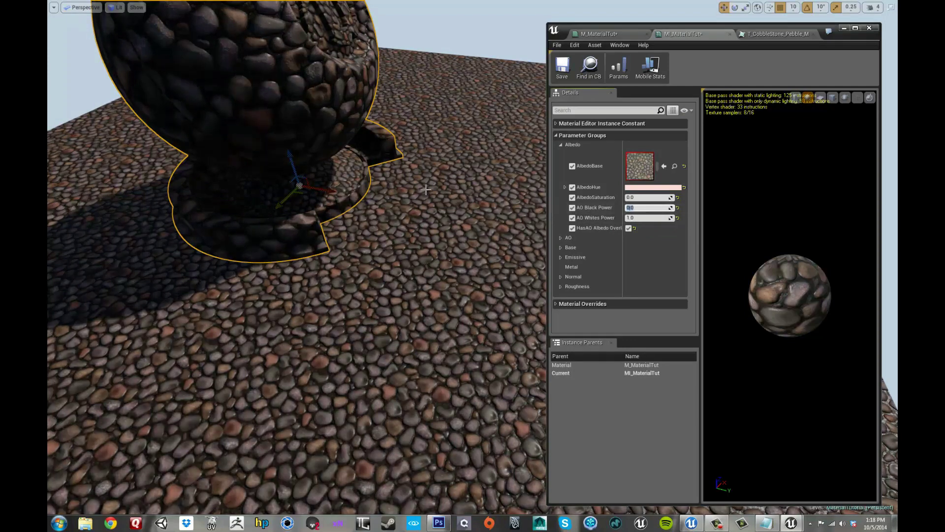
Compare the cobblestone surface with HasAO Albedo Overlay switched off and on at the zero AO Black Power, leaving the overlay enabled
{"action": "right_click_drag", "start_coordinate": [428, 187], "coordinate": [435, 193]}
{"action": "right_click_drag", "start_coordinate": [498, 210], "coordinate": [496, 203]}
{"action": "left_click", "coordinate": [629, 228]}
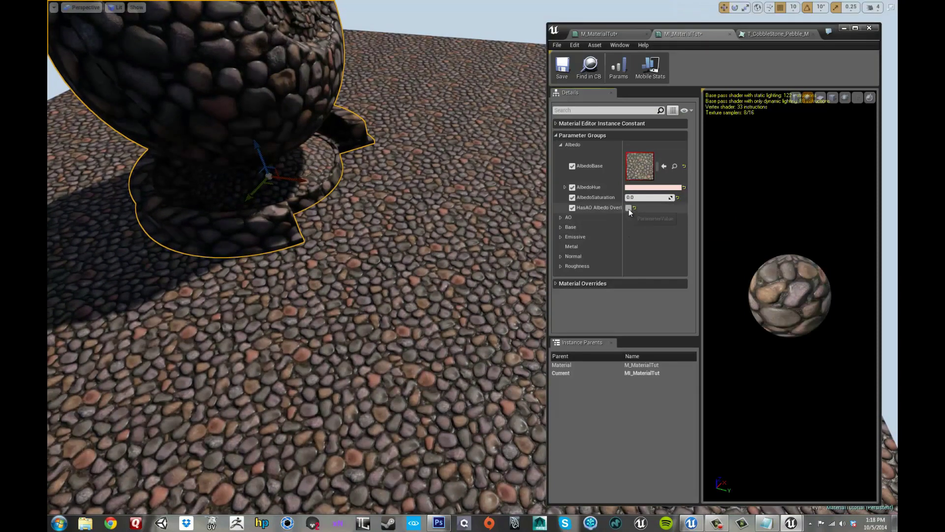
{"action": "left_click", "coordinate": [628, 228]}
{"action": "left_click", "coordinate": [628, 227]}
{"action": "left_click", "coordinate": [628, 228]}
{"action": "left_click", "coordinate": [628, 227]}
{"action": "left_click", "coordinate": [628, 207]}
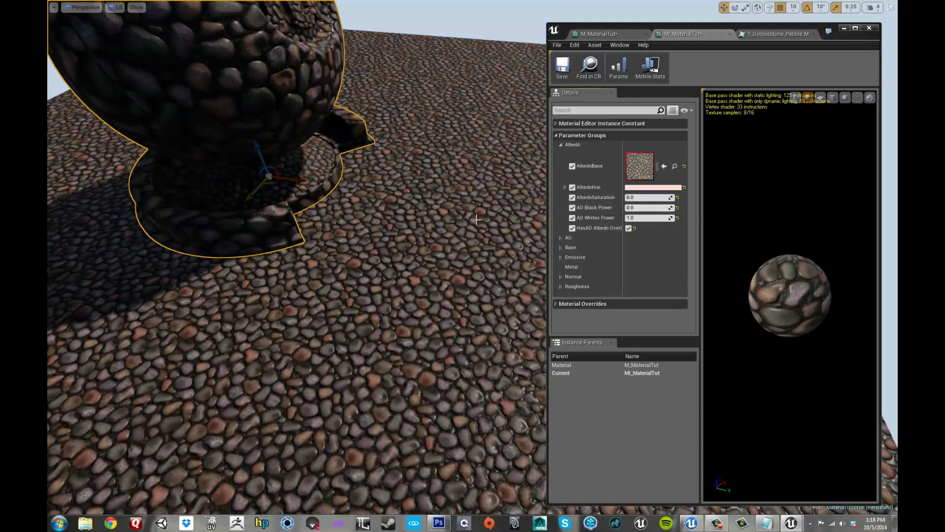
Raise AO Black Power to about 0.75 while watching the cobblestone floor
{"action": "right_click_drag", "start_coordinate": [497, 222], "coordinate": [473, 218]}
{"action": "left_click", "coordinate": [475, 179]}
{"action": "scroll", "coordinate": [476, 179], "scroll_direction": "up", "scroll_amount": 5}
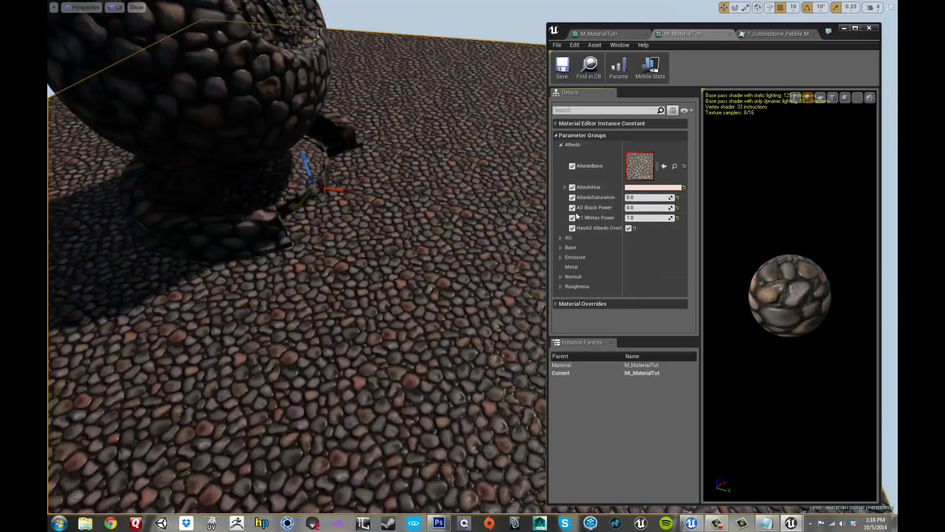
{"action": "left_click_drag", "start_coordinate": [631, 207], "coordinate": [659, 207]}
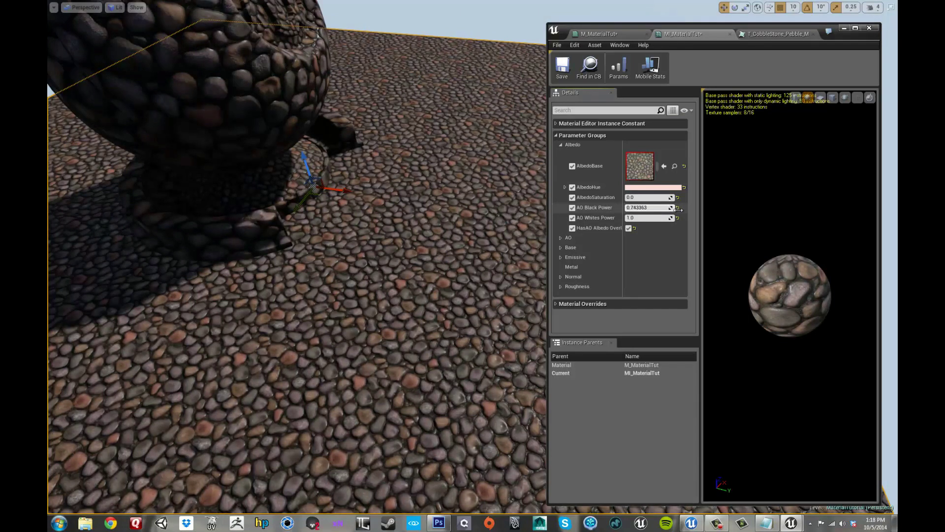
{"action": "left_click_drag", "start_coordinate": [679, 210], "coordinate": [682, 209]}
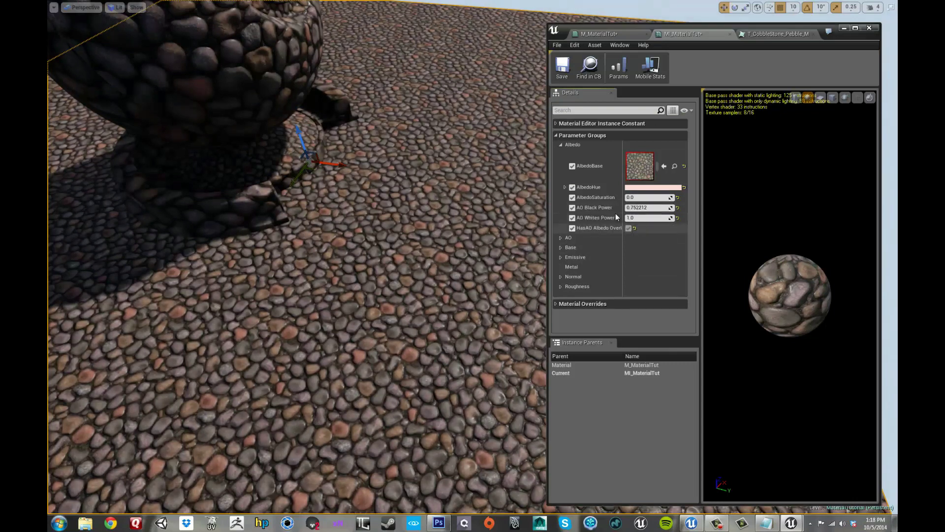
Try AO Whites Power at about 3.23 on the level meshes and reset it to its default of 1.0
{"action": "left_click_drag", "start_coordinate": [636, 217], "coordinate": [708, 220]}
{"action": "scroll", "coordinate": [420, 225], "scroll_direction": "down", "scroll_amount": 8}
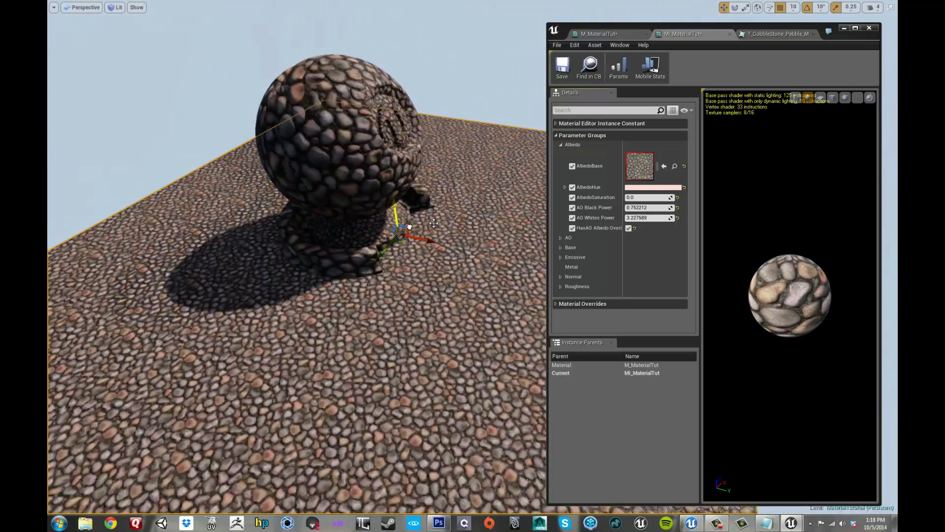
{"action": "scroll", "coordinate": [420, 224], "scroll_direction": "up", "scroll_amount": 5}
{"action": "scroll", "coordinate": [420, 225], "scroll_direction": "down", "scroll_amount": 4}
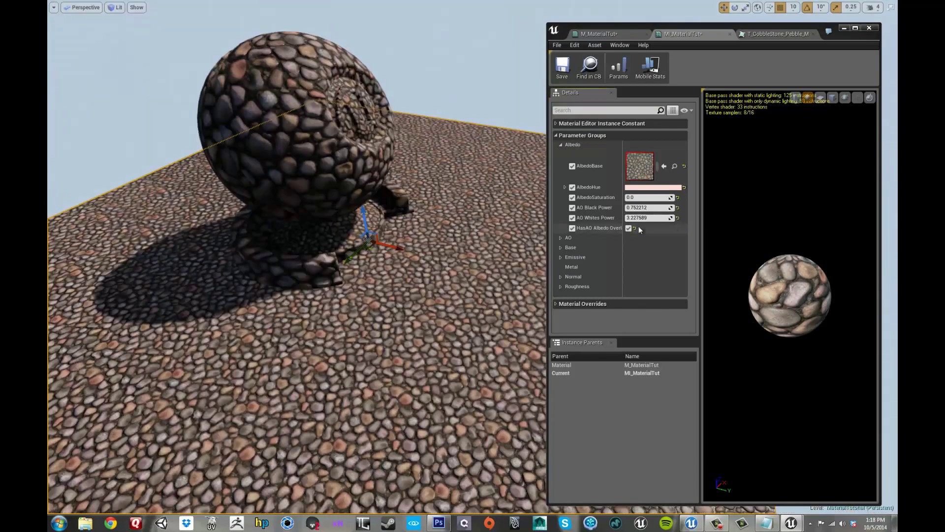
{"action": "left_click", "coordinate": [678, 218]}
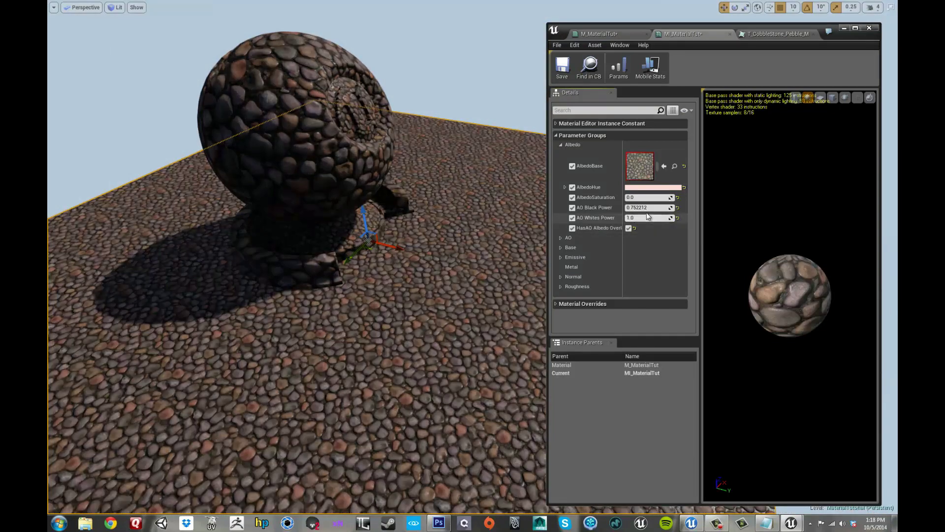
Inspect the meshes up close and from further away, and disable HasAO Albedo Overlay
{"action": "scroll", "coordinate": [455, 215], "scroll_direction": "up", "scroll_amount": 5}
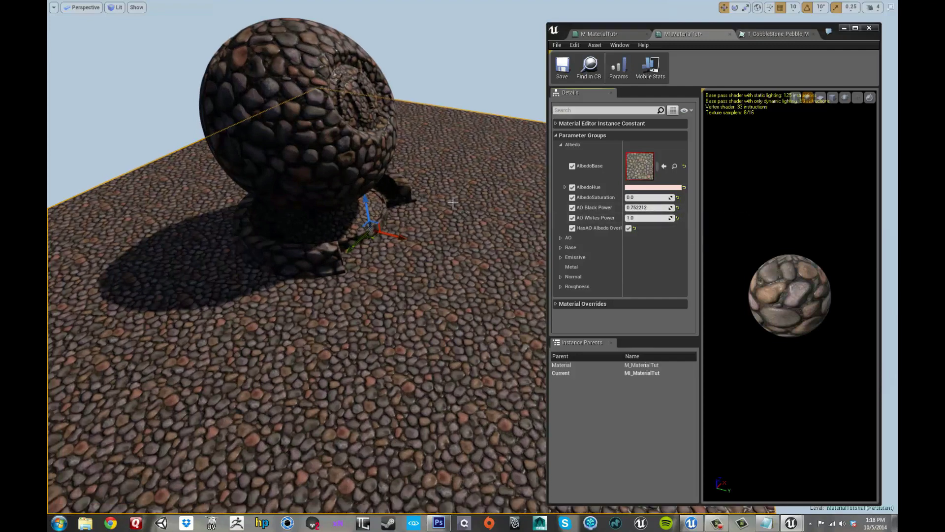
{"action": "scroll", "coordinate": [456, 214], "scroll_direction": "down", "scroll_amount": 3}
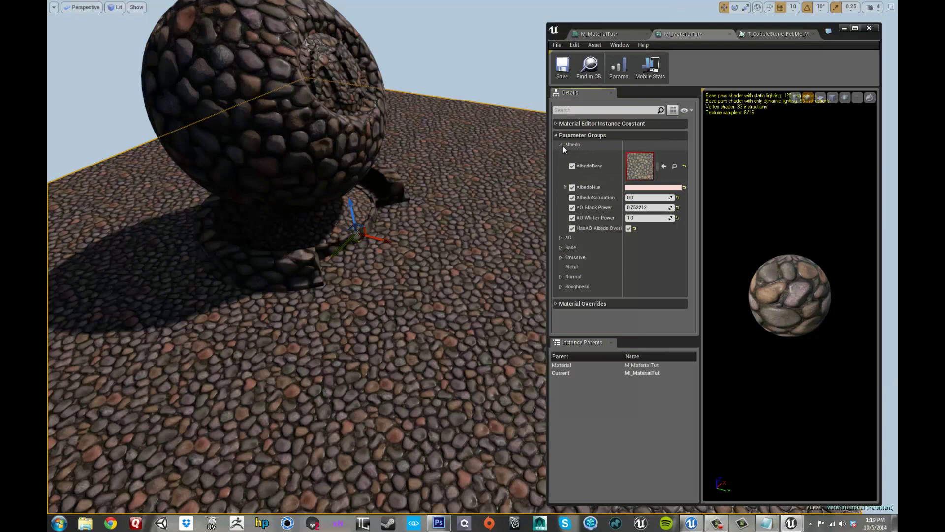
{"action": "left_click", "coordinate": [629, 228]}
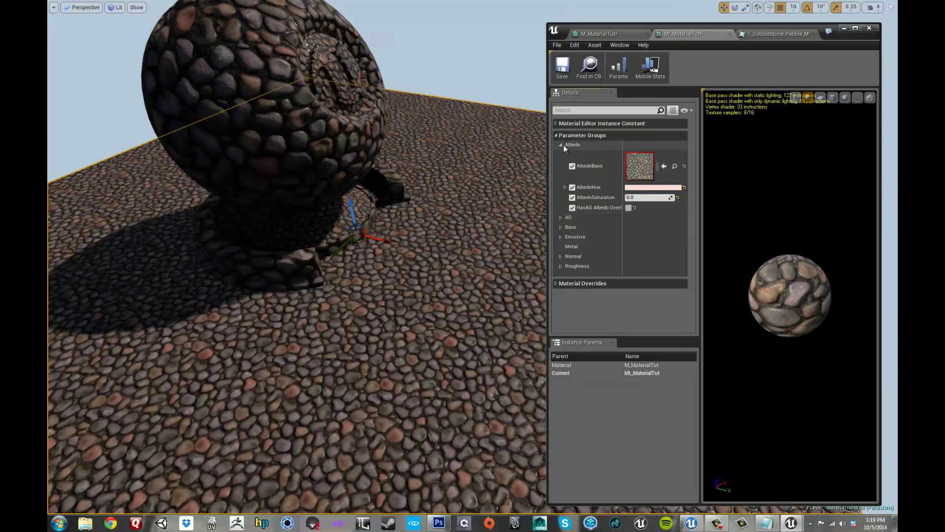
Collapse the Albedo parameters, expand the AO group in MI_MaterialTut and maximize the editor window
{"action": "left_click", "coordinate": [563, 144]}
{"action": "left_click", "coordinate": [562, 154]}
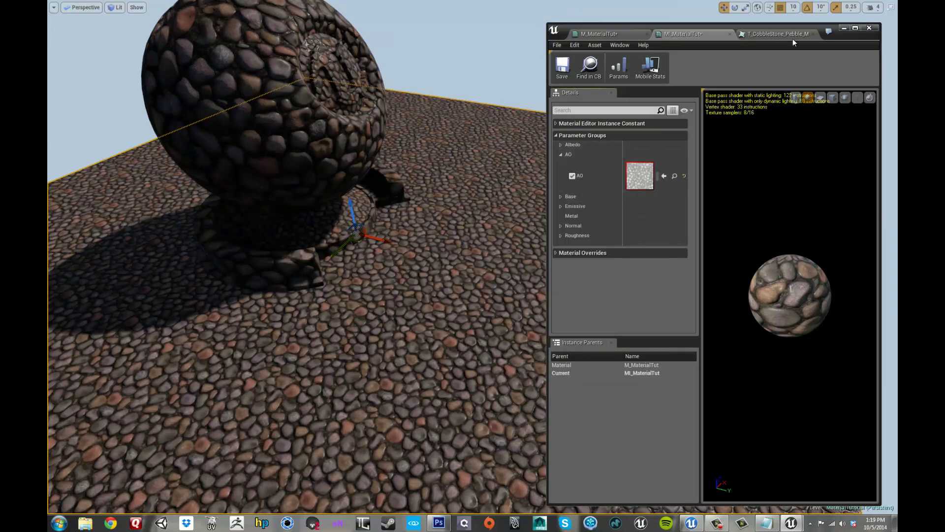
{"action": "left_click", "coordinate": [856, 28]}
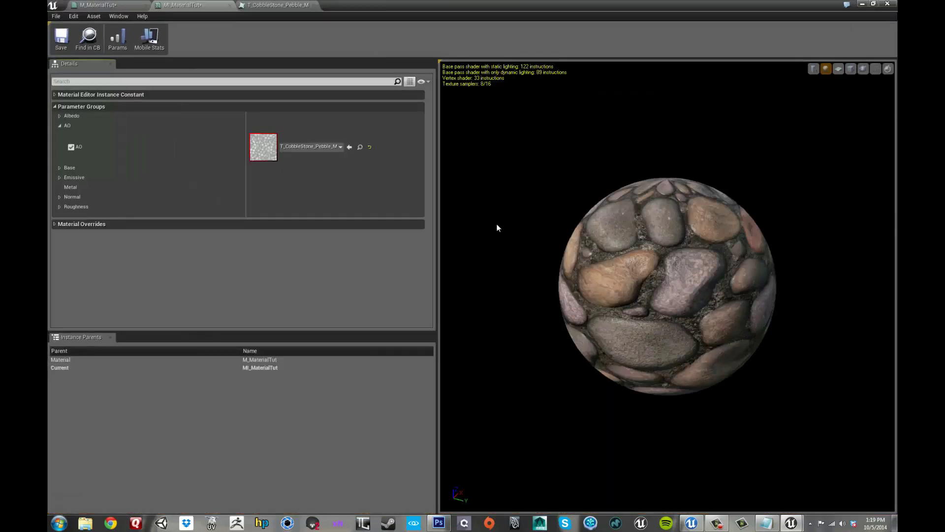
In the M_MaterialTut graph, move the AO texture parameter farther from the material output to make room for another node
{"action": "left_click", "coordinate": [113, 4]}
{"action": "scroll", "coordinate": [610, 326], "scroll_direction": "down", "scroll_amount": 6}
{"action": "right_click_drag", "start_coordinate": [609, 326], "coordinate": [533, 150]}
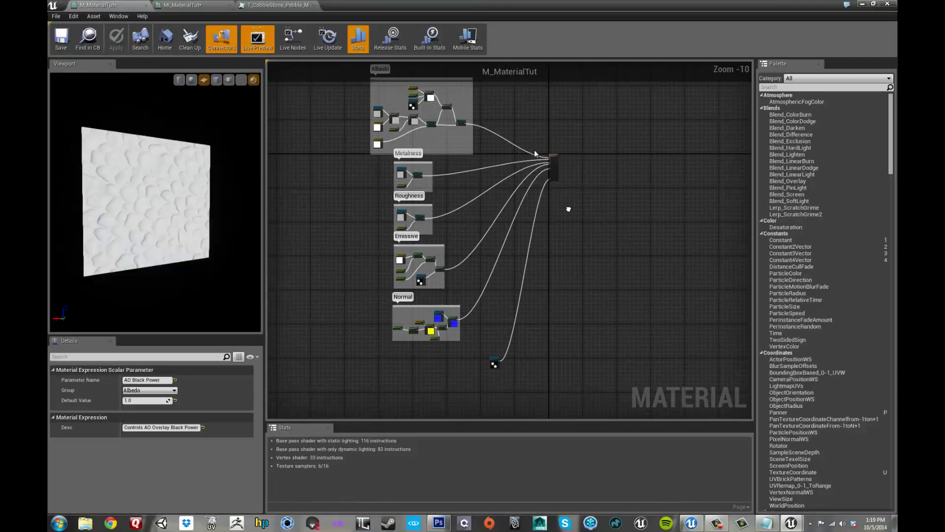
{"action": "scroll", "coordinate": [465, 308], "scroll_direction": "up", "scroll_amount": 6}
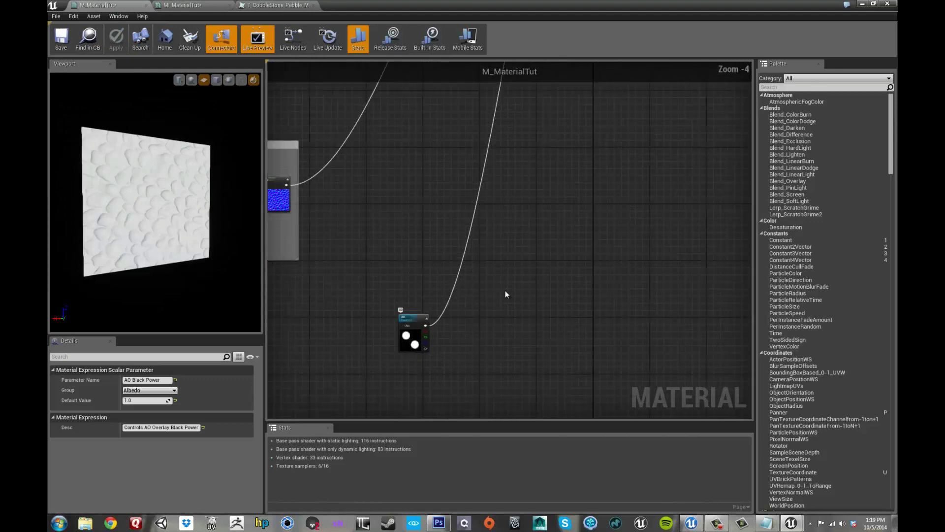
{"action": "left_click_drag", "start_coordinate": [416, 258], "coordinate": [477, 317]}
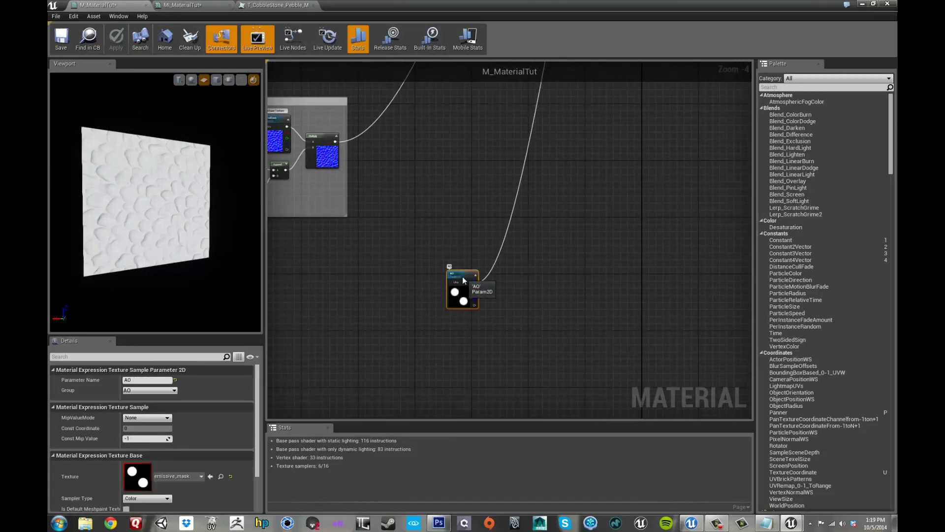
{"action": "left_click_drag", "start_coordinate": [466, 278], "coordinate": [373, 267]}
{"action": "left_click", "coordinate": [447, 277]}
{"action": "right_click_drag", "start_coordinate": [450, 276], "coordinate": [503, 279]}
Add a StaticSwitchParameter named HasAO beside the AO texture node and assign it to the Base group
{"action": "right_click", "coordinate": [502, 279]}
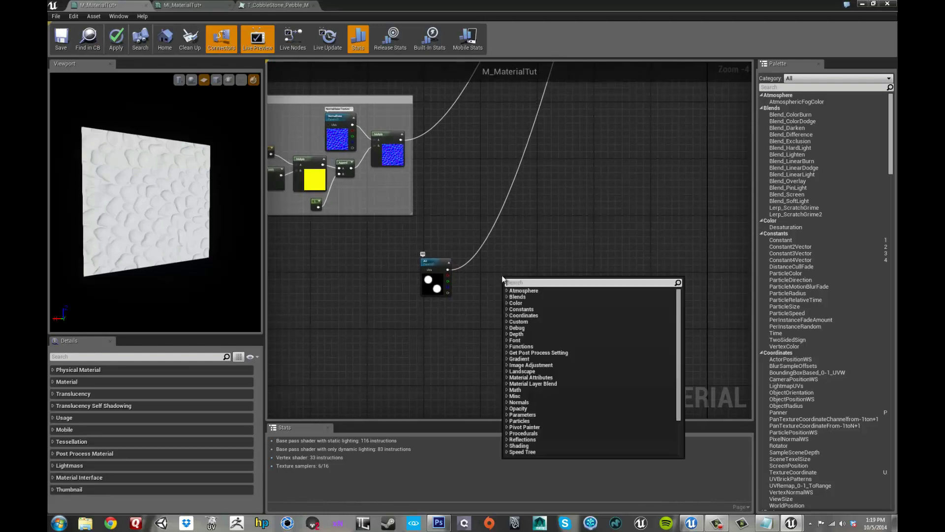
{"action": "type", "text": "stat"}
{"action": "key", "text": "Down"}
{"action": "key", "text": "Down"}
{"action": "key", "text": "Down"}
{"action": "key", "text": "Down"}
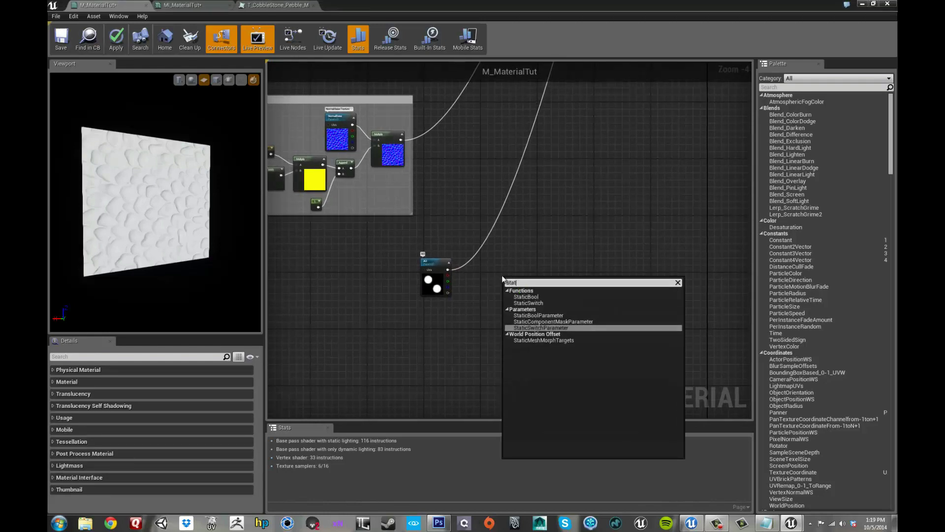
{"action": "key", "text": "Return"}
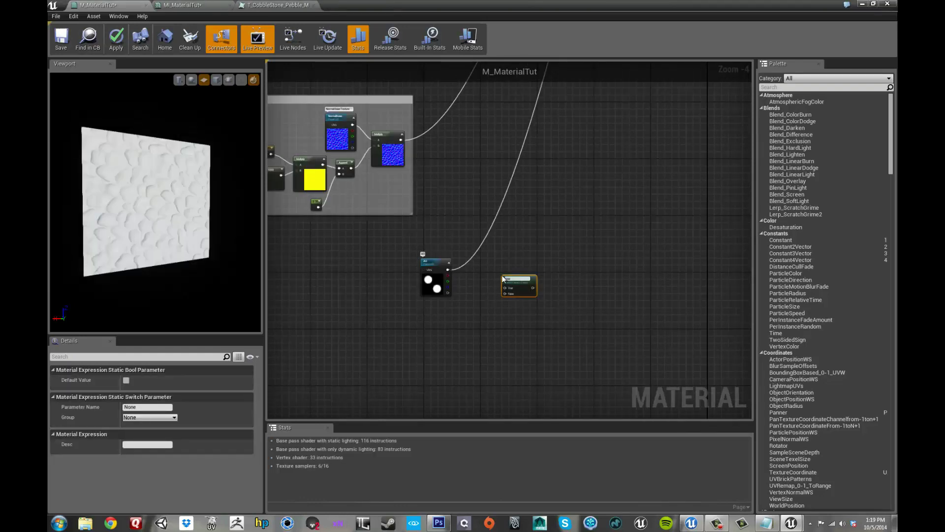
{"action": "type", "text": "HasAO"}
{"action": "key", "text": "Return"}
{"action": "left_click", "coordinate": [150, 417]}
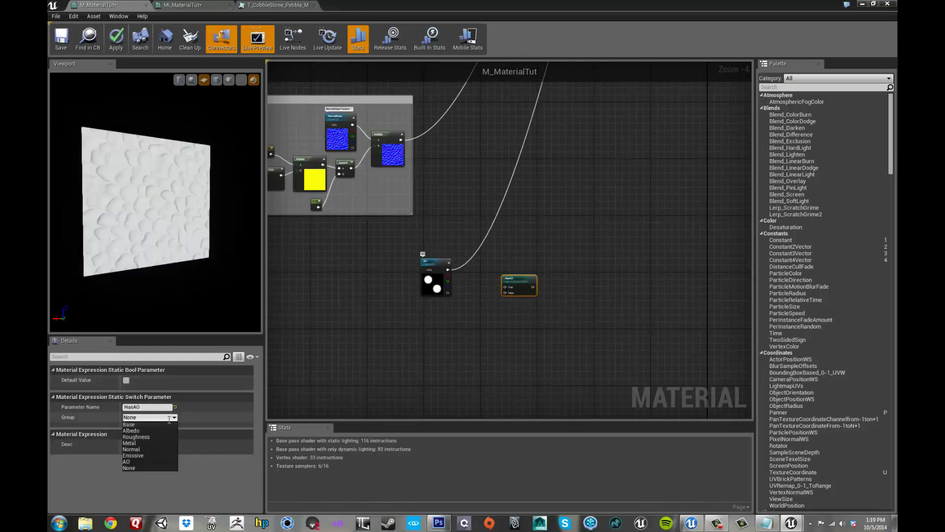
{"action": "left_click", "coordinate": [153, 427]}
{"action": "left_click", "coordinate": [438, 330]}
Transfer the AO texture's connection to the material output onto the HasAO switch's output, and wire the AO texture into its True input
{"action": "scroll", "coordinate": [439, 329], "scroll_direction": "up", "scroll_amount": 2}
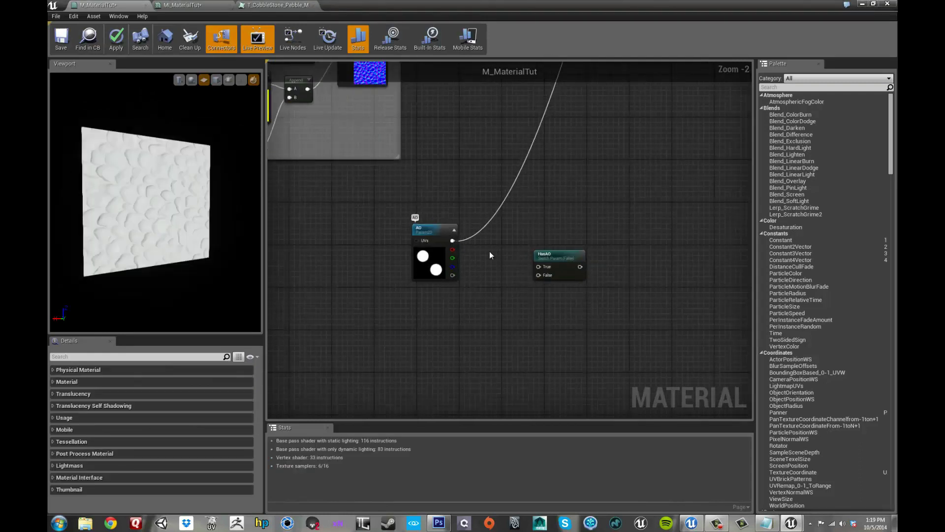
{"action": "right_click_drag", "start_coordinate": [489, 255], "coordinate": [452, 276]}
{"action": "left_click_drag", "start_coordinate": [416, 261], "coordinate": [545, 291], "text": "ctrl"}
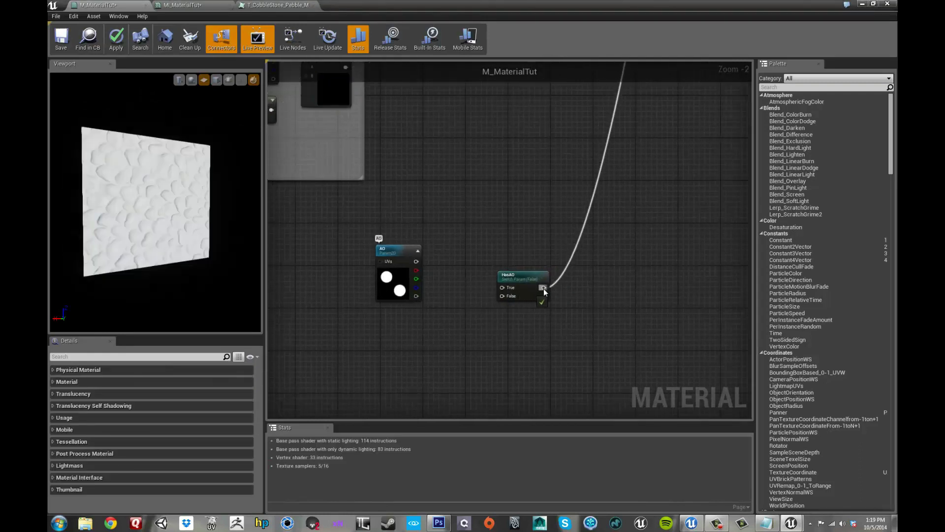
{"action": "left_click_drag", "start_coordinate": [416, 261], "coordinate": [492, 266]}
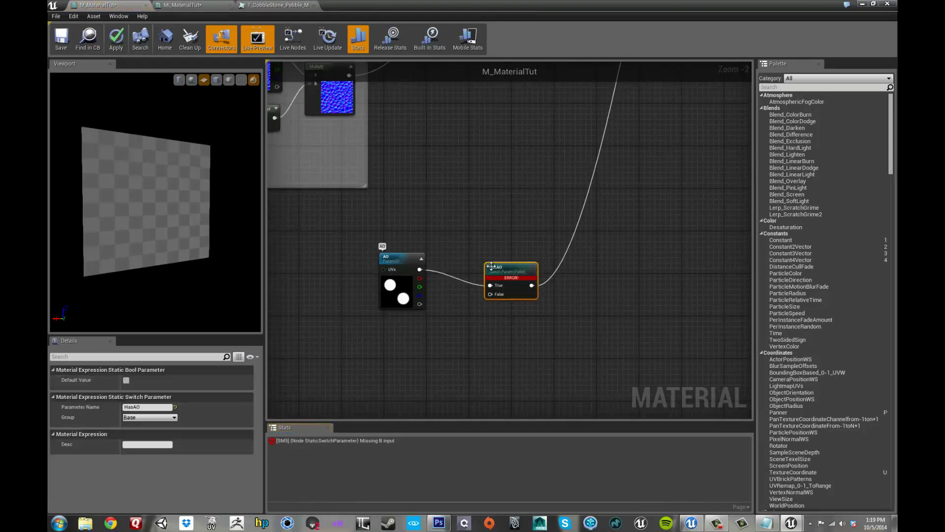
Rename the switch parameter to HasAO(EngineDefault) and move its node closer to the AO texture
{"action": "left_click", "coordinate": [144, 407]}
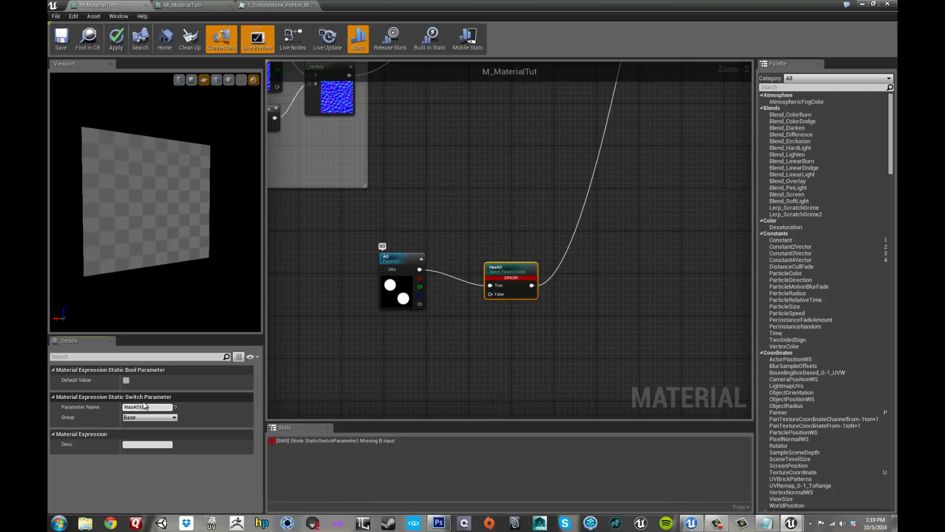
{"action": "type", "text": "(En"}
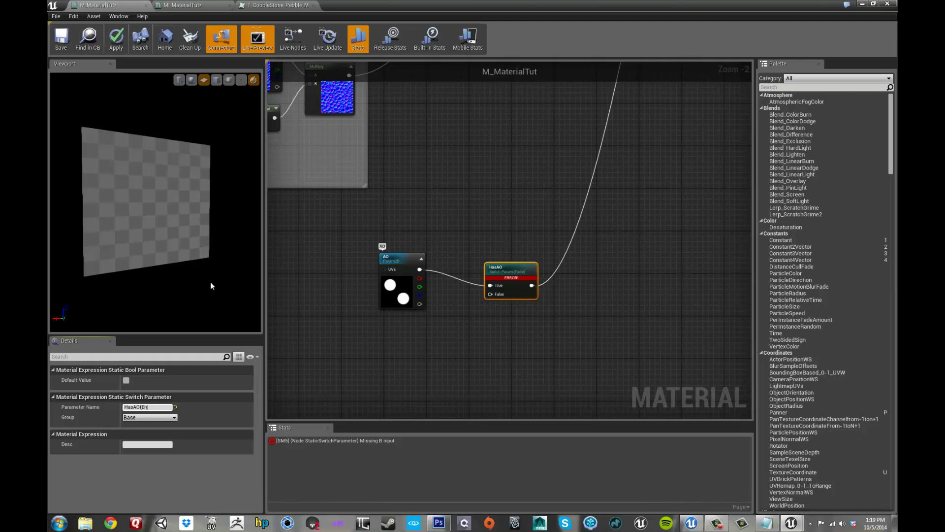
{"action": "type", "text": "gineDefault)"}
{"action": "key", "text": "Return"}
{"action": "right_click_drag", "start_coordinate": [418, 198], "coordinate": [425, 203]}
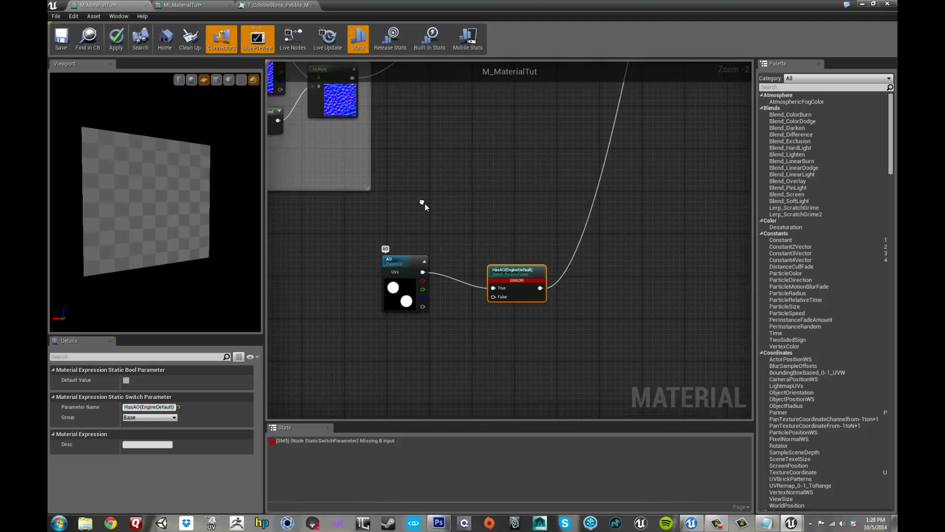
{"action": "left_click_drag", "start_coordinate": [503, 271], "coordinate": [487, 271]}
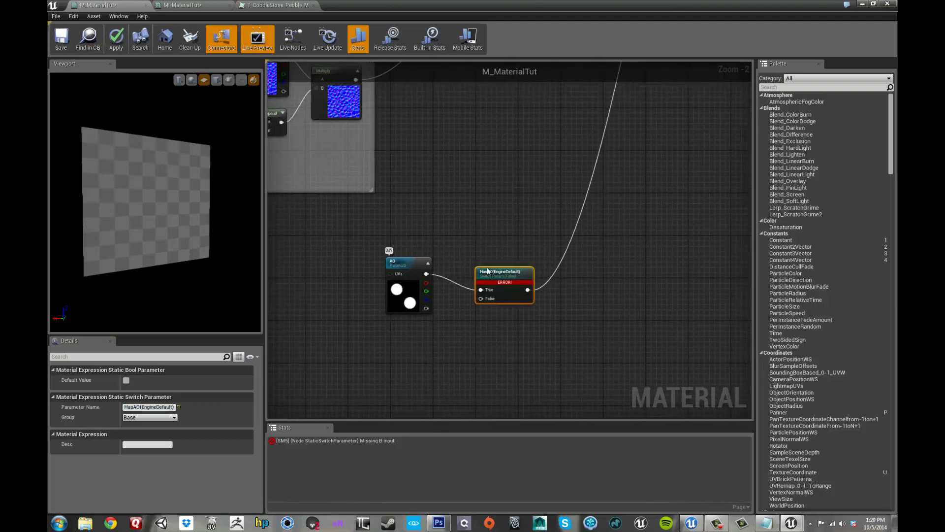
Add a Constant with value 1 beneath the AO texture and connect it to the HasAO(EngineDefault) switch's False input
{"action": "left_click", "coordinate": [419, 328]}
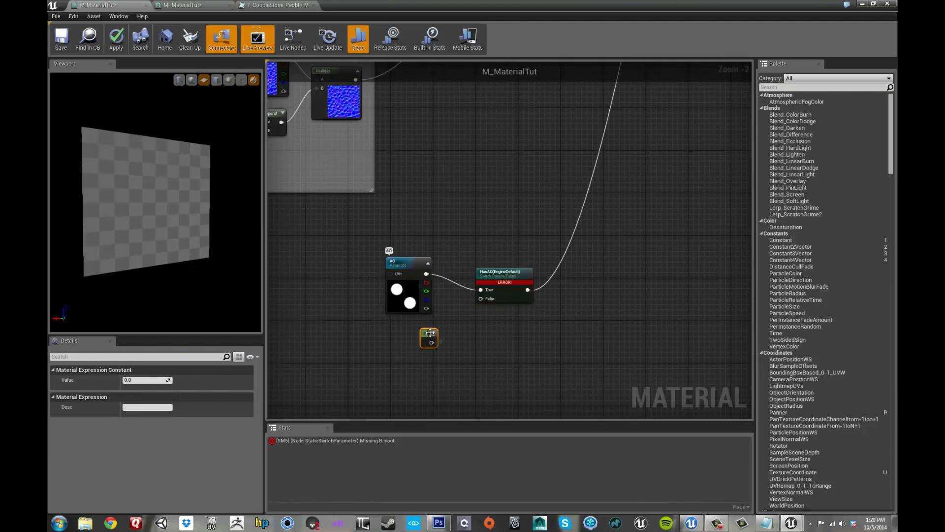
{"action": "left_click_drag", "start_coordinate": [423, 339], "coordinate": [389, 345]}
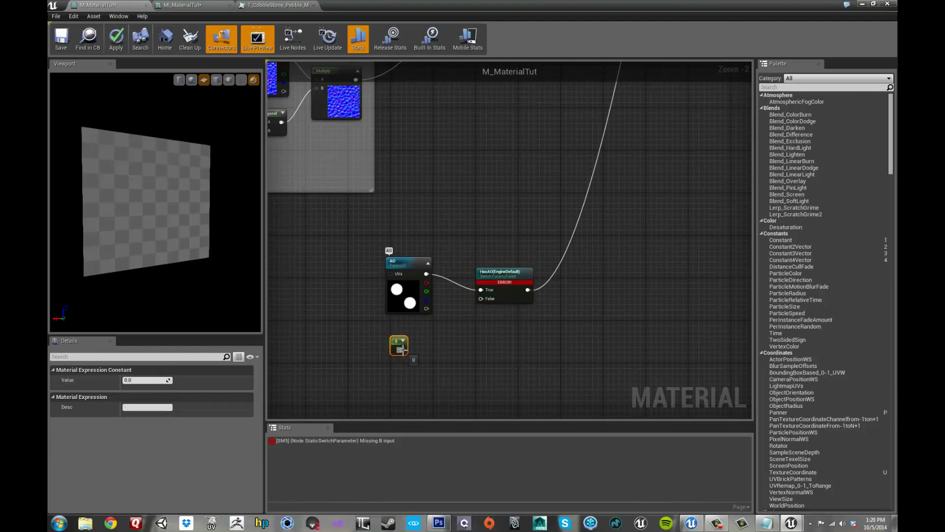
{"action": "left_click_drag", "start_coordinate": [402, 350], "coordinate": [480, 298]}
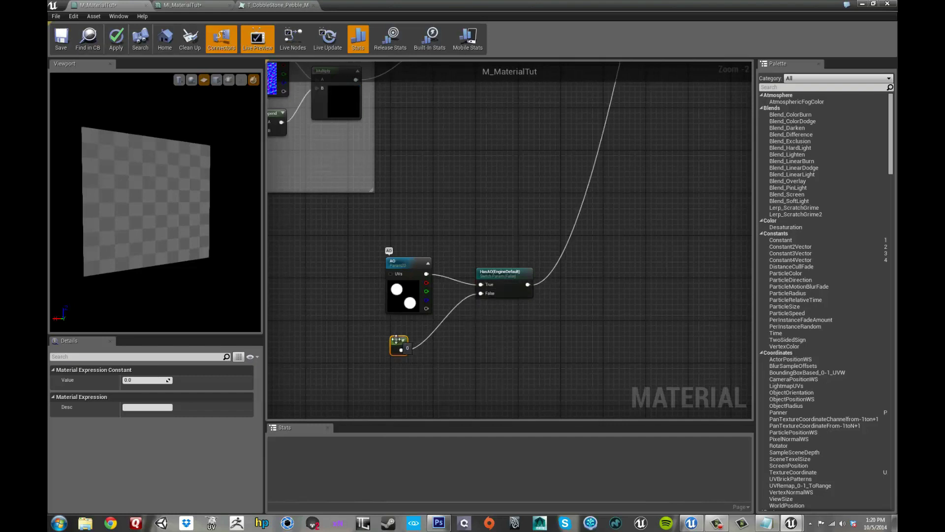
{"action": "left_click", "coordinate": [139, 380]}
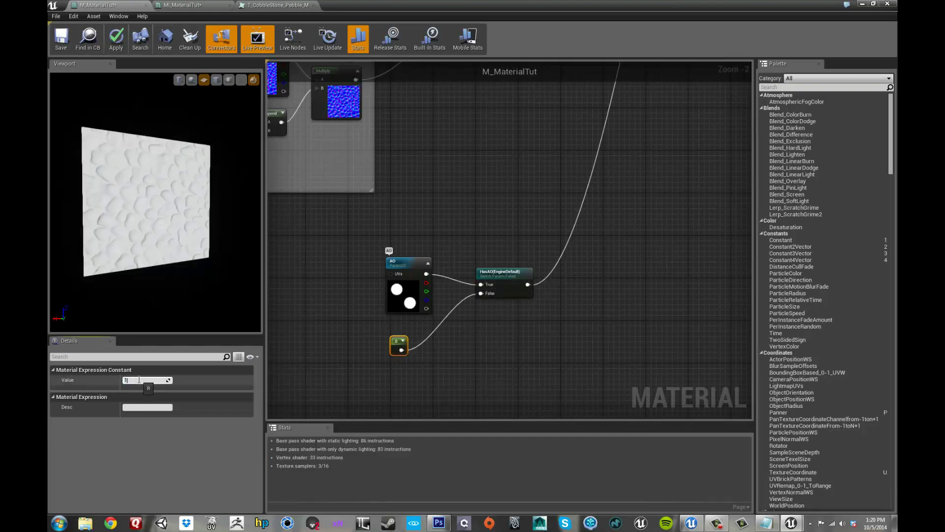
{"action": "type", "text": "1"}
{"action": "key", "text": "Return"}
{"action": "left_click", "coordinate": [332, 299]}
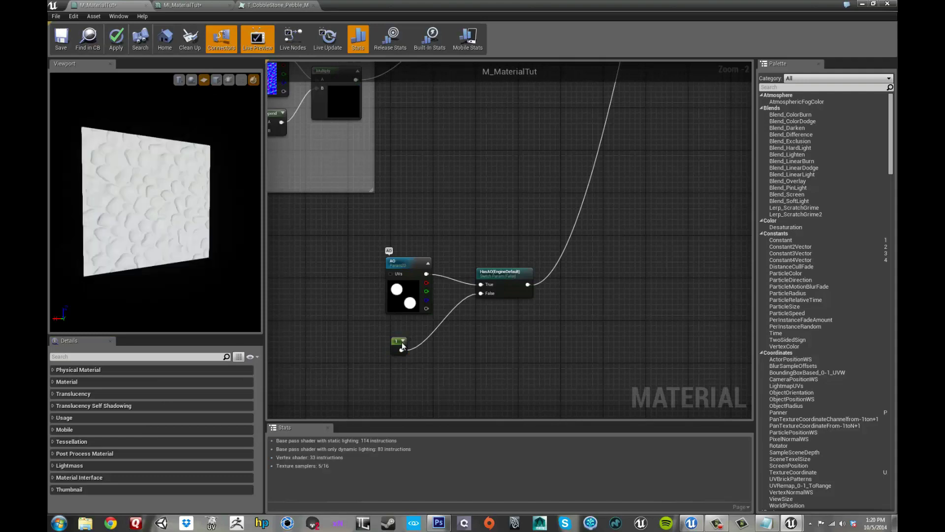
{"action": "left_click_drag", "start_coordinate": [402, 346], "coordinate": [418, 341]}
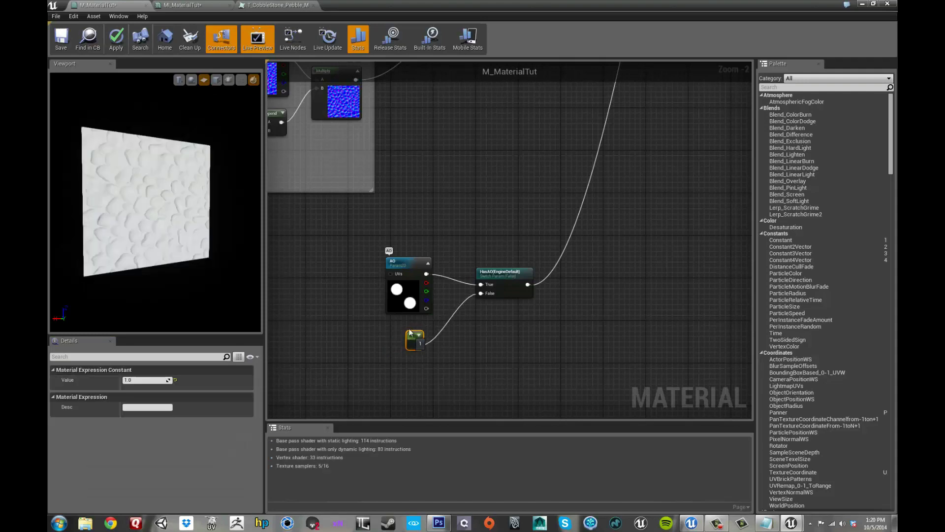
Apply the changes to M_MaterialTut, and show MI_MaterialTut's Albedo parameters in a smaller window over the level viewport
{"action": "left_click", "coordinate": [117, 43]}
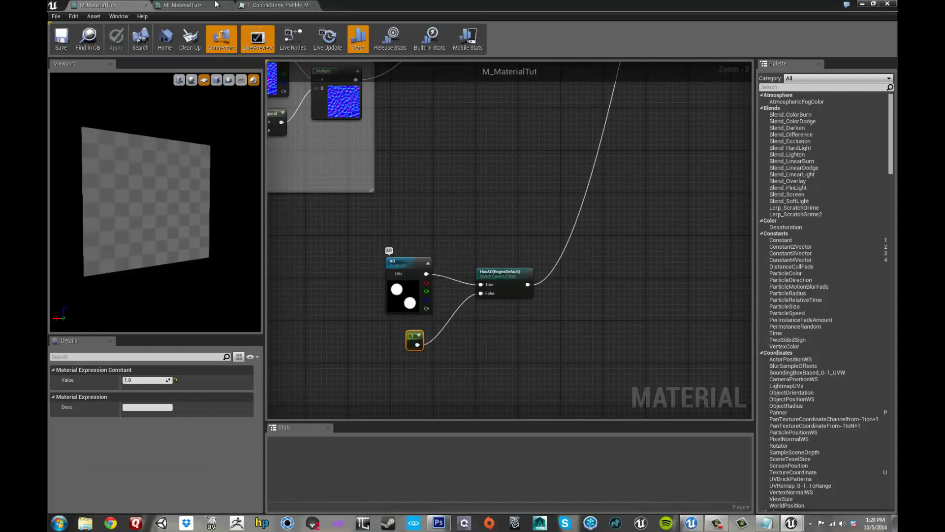
{"action": "left_click", "coordinate": [216, 4]}
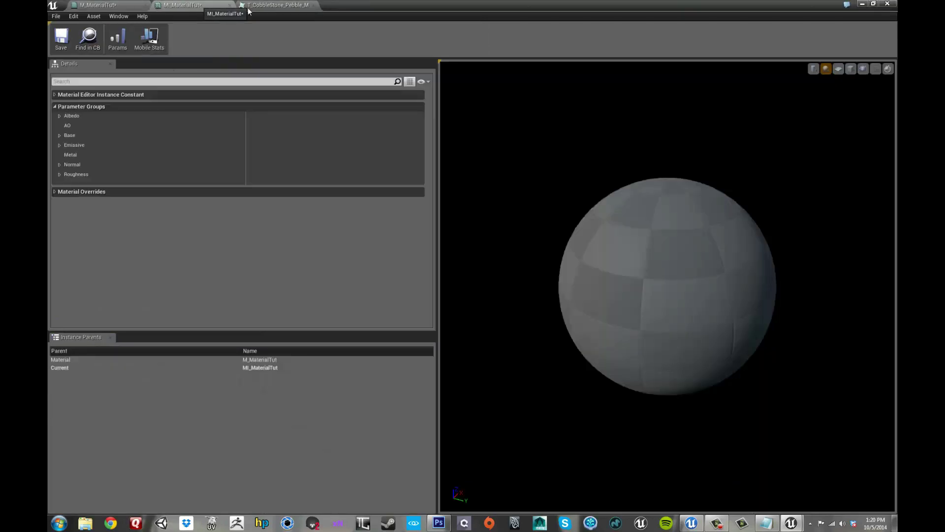
{"action": "left_click", "coordinate": [59, 115]}
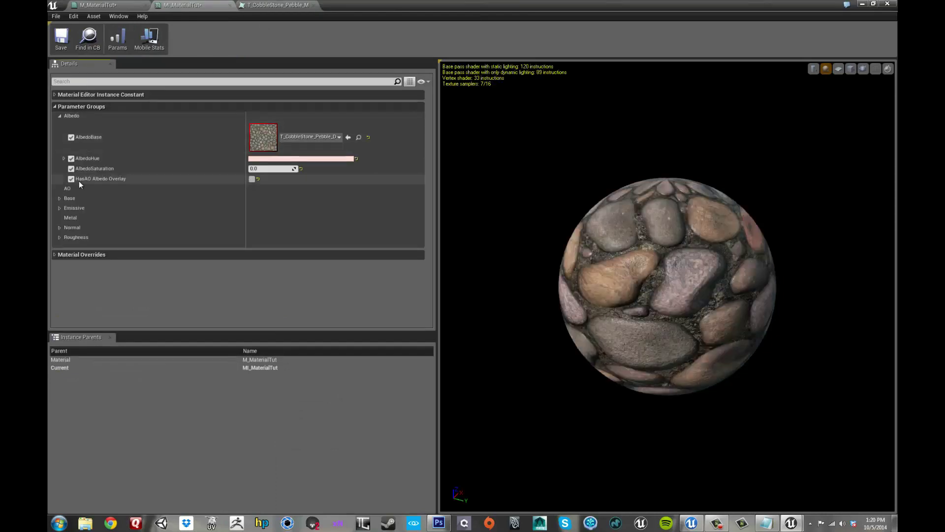
{"action": "left_click_drag", "start_coordinate": [570, 6], "coordinate": [641, 23]}
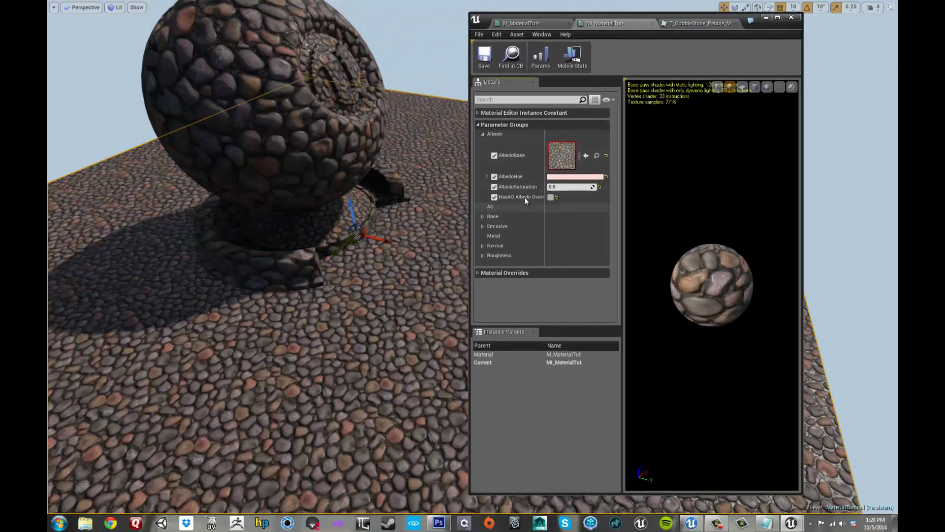
Override HasAO(EngineDefault) in MI_MaterialTut's Base group and enable it
{"action": "left_click", "coordinate": [482, 216]}
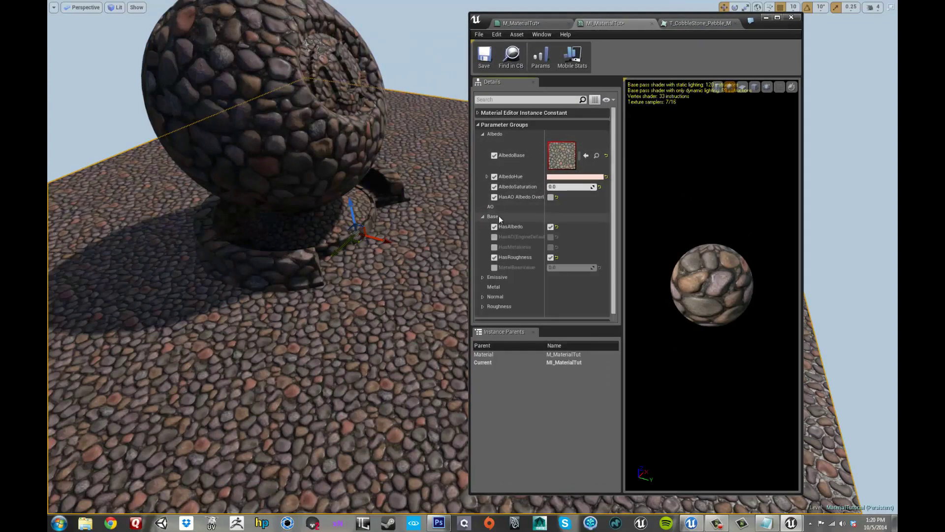
{"action": "left_click", "coordinate": [495, 237]}
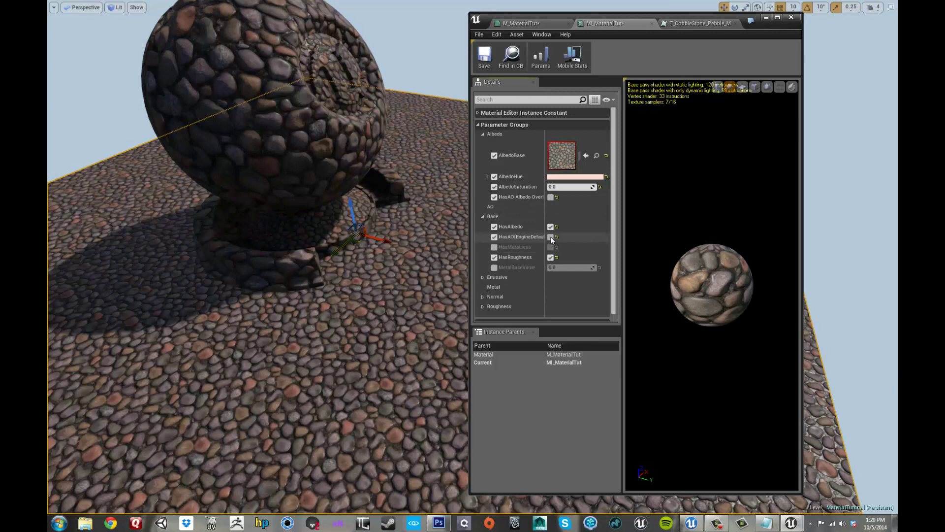
{"action": "left_click", "coordinate": [551, 237]}
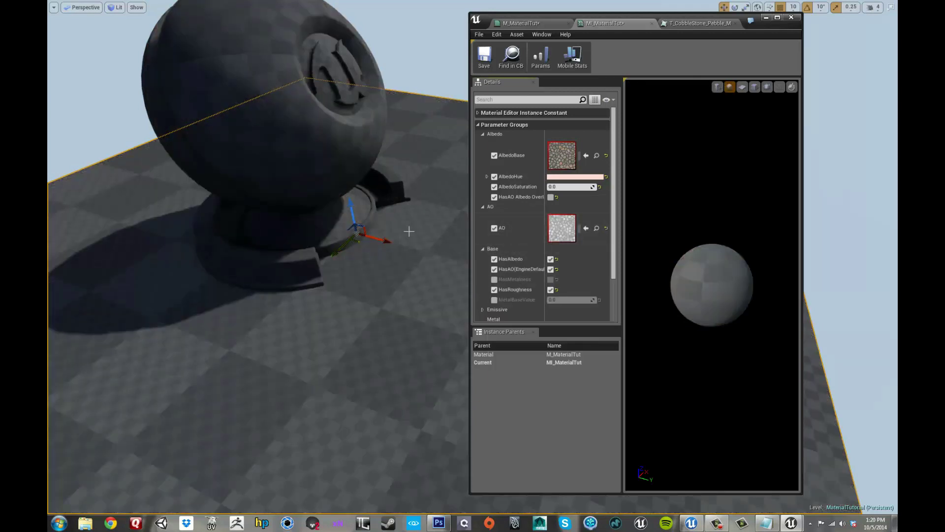
Compare the shader ball and cobblestone floor with HasAO(EngineDefault) switched off and on, leaving it enabled
{"action": "right_click_drag", "start_coordinate": [396, 181], "coordinate": [382, 88]}
{"action": "left_click", "coordinate": [320, 194]}
{"action": "key", "text": "f"}
{"action": "left_click", "coordinate": [439, 135]}
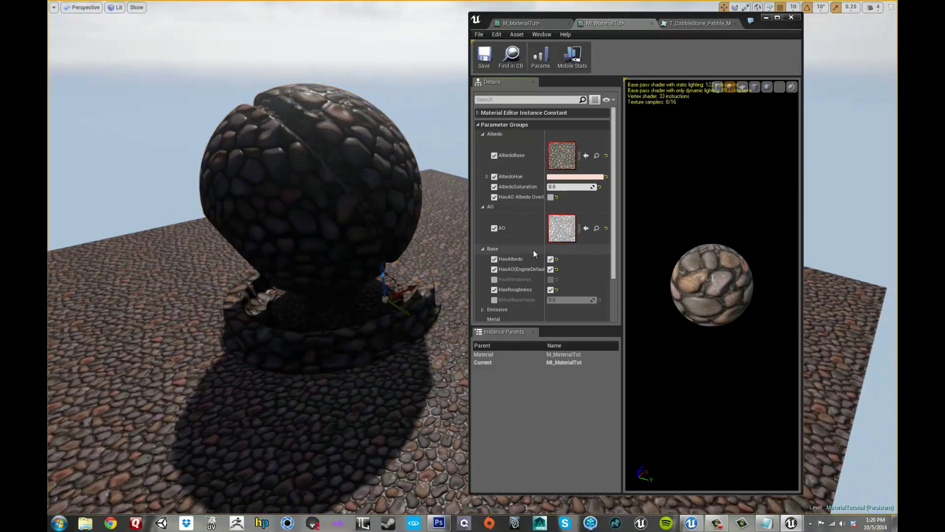
{"action": "left_click", "coordinate": [550, 269]}
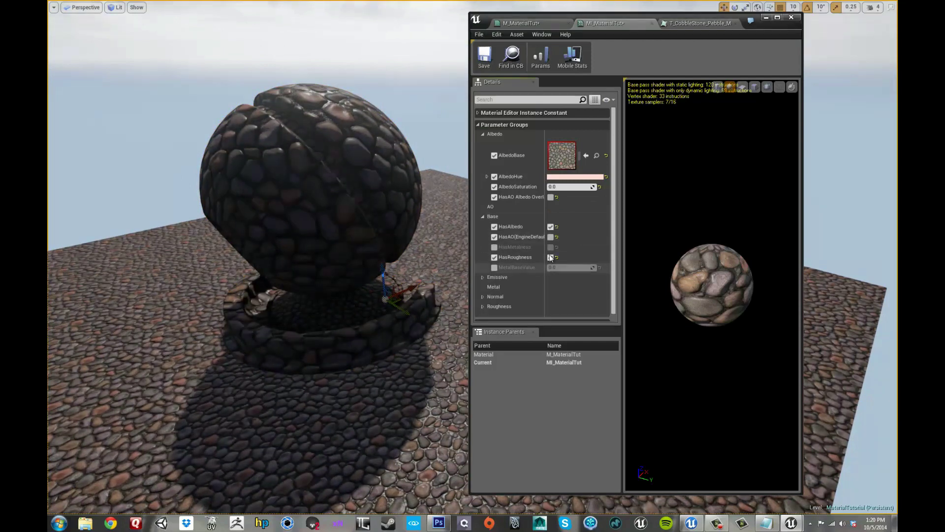
{"action": "left_click", "coordinate": [551, 237]}
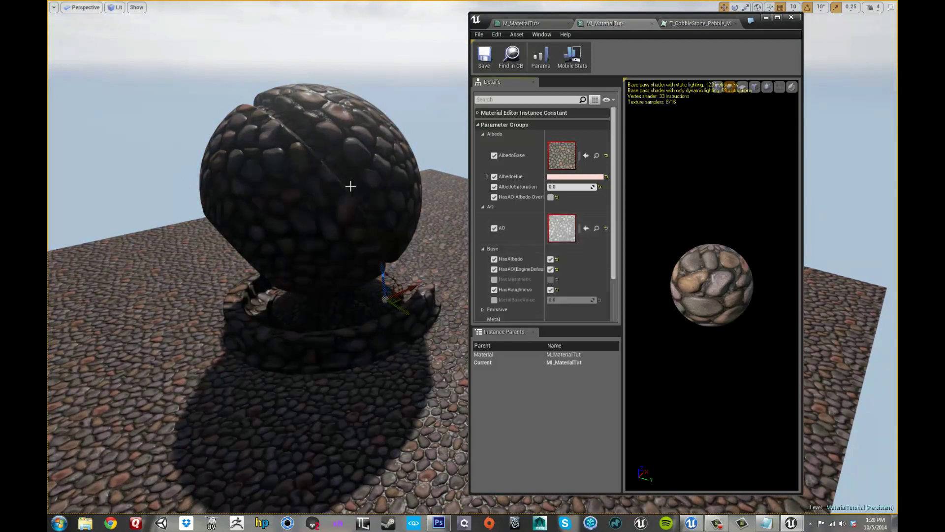
{"action": "scroll", "coordinate": [408, 145], "scroll_direction": "up", "scroll_amount": 3}
{"action": "scroll", "coordinate": [436, 134], "scroll_direction": "up", "scroll_amount": 2}
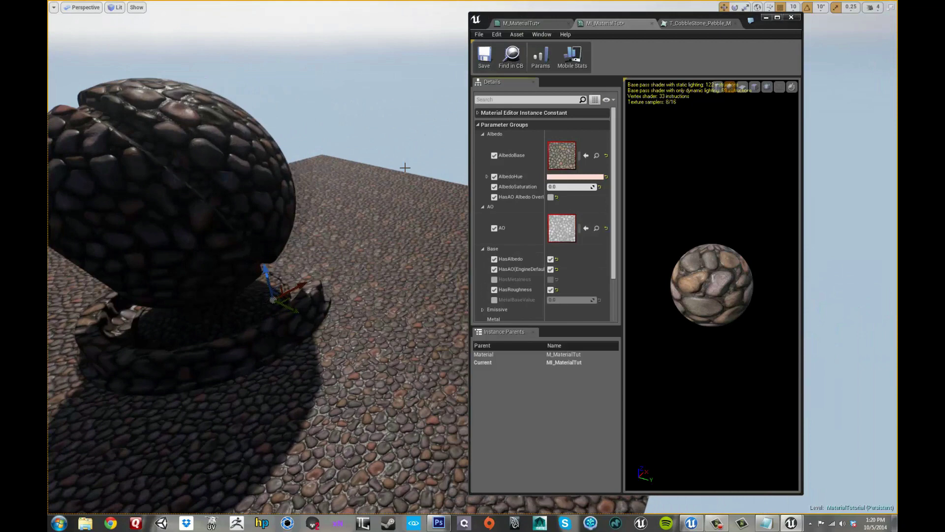
{"action": "left_click", "coordinate": [550, 270]}
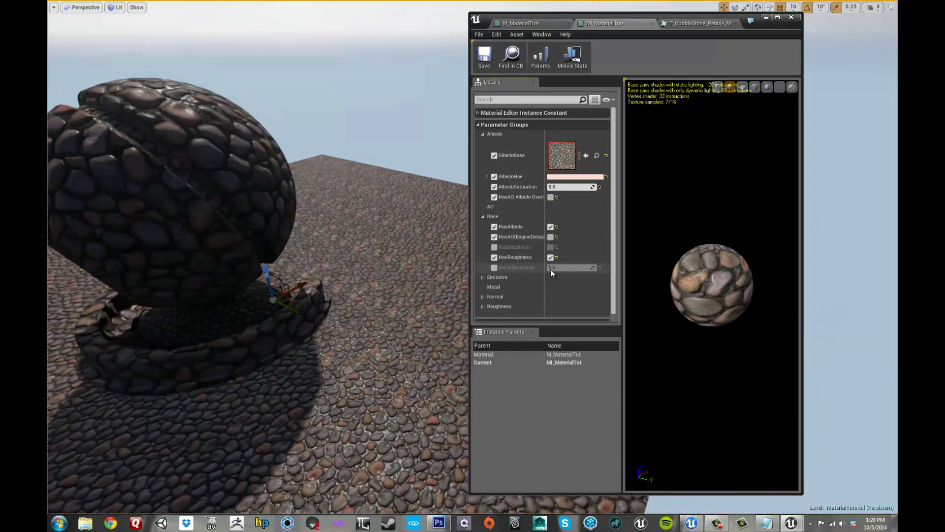
{"action": "left_click", "coordinate": [550, 236]}
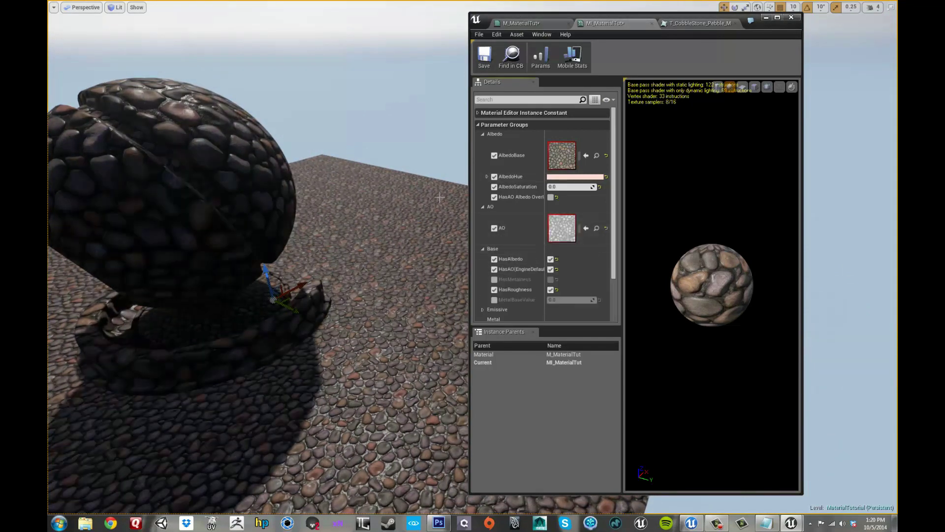
Compare the shadowed side of the shader ball with HasAO(EngineDefault) switched off and on, leaving it enabled
{"action": "left_click_drag", "start_coordinate": [438, 197], "coordinate": [356, 169]}
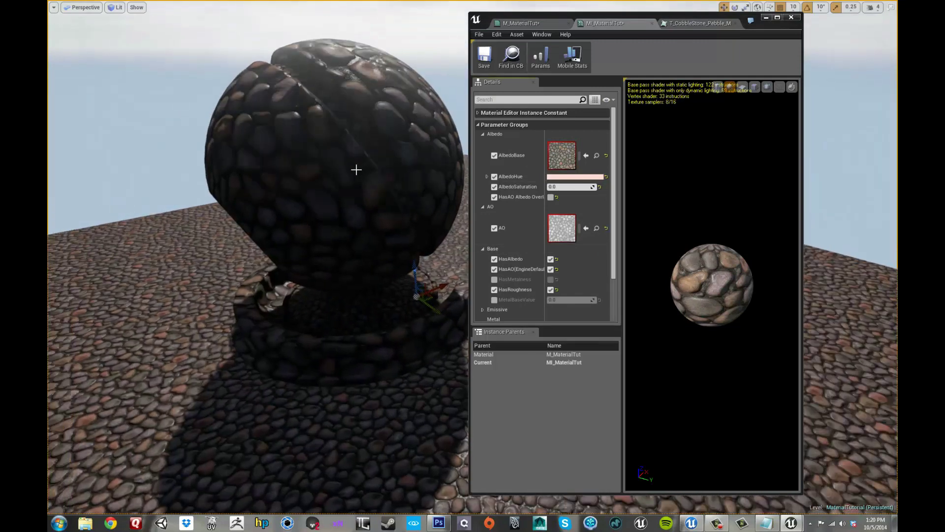
{"action": "left_click", "coordinate": [550, 269]}
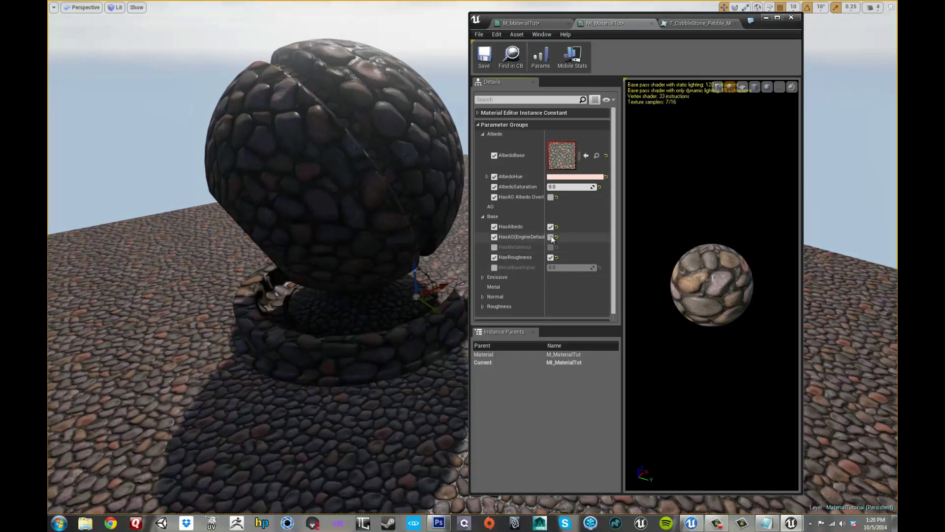
{"action": "left_click", "coordinate": [551, 237]}
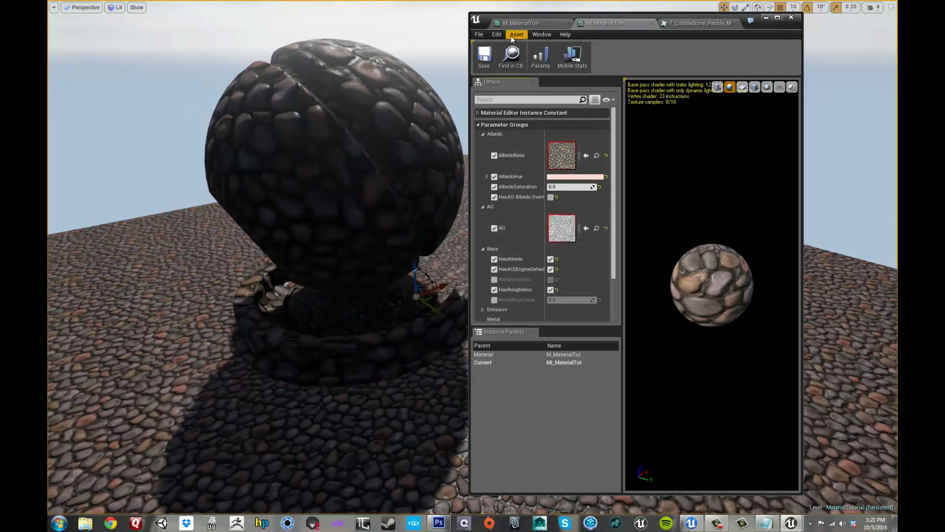
{"action": "scroll", "coordinate": [398, 97], "scroll_direction": "up", "scroll_amount": 2}
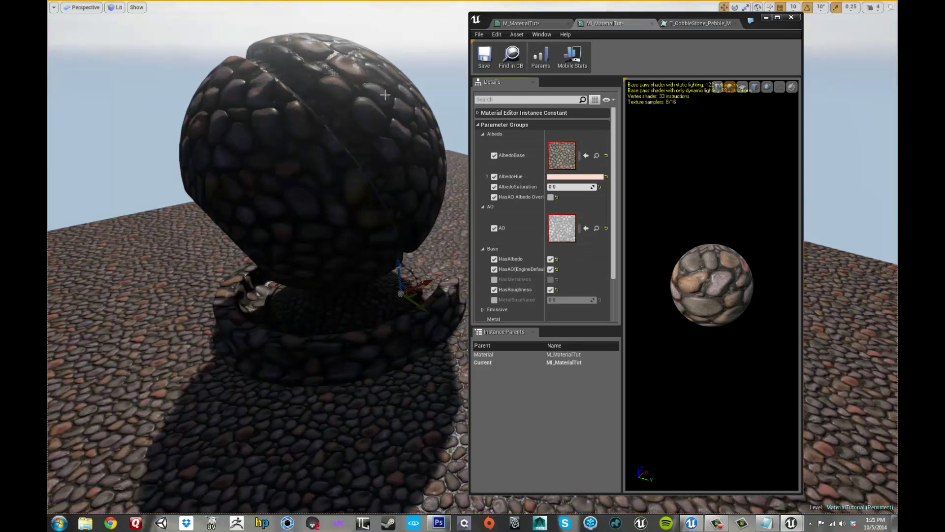
Leave the immersive level view and save the level together with all modified assets
{"action": "key", "text": "F11"}
{"action": "left_click", "coordinate": [54, 19]}
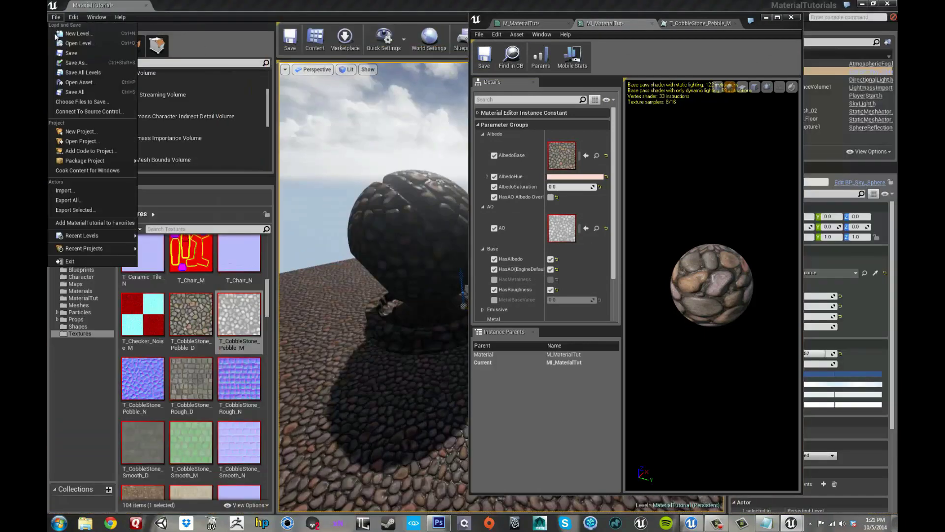
{"action": "left_click", "coordinate": [75, 91]}
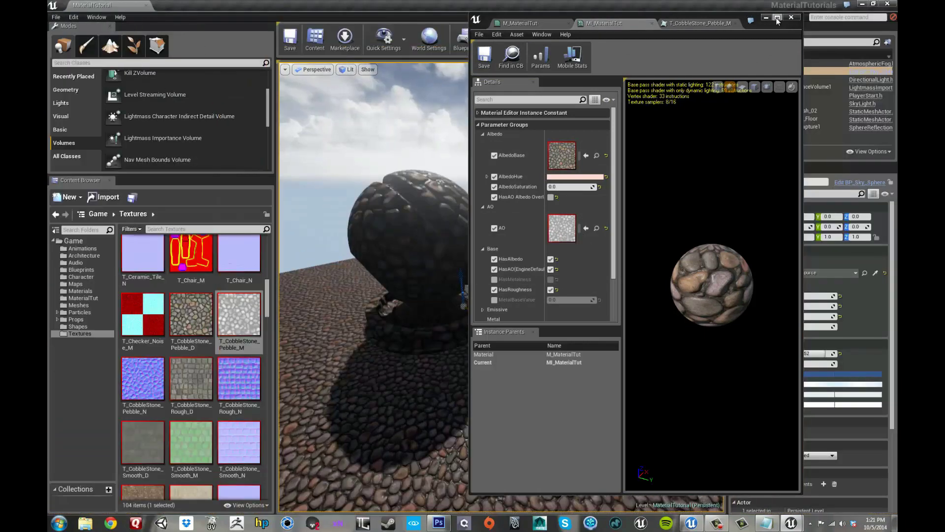
In M_MaterialTut's maximized graph, enclose the AO texture, its Constant and the HasAO(EngineDefault) switch in a comment box titled AO
{"action": "left_click", "coordinate": [777, 18]}
{"action": "left_click", "coordinate": [278, 5]}
{"action": "left_click", "coordinate": [101, 5]}
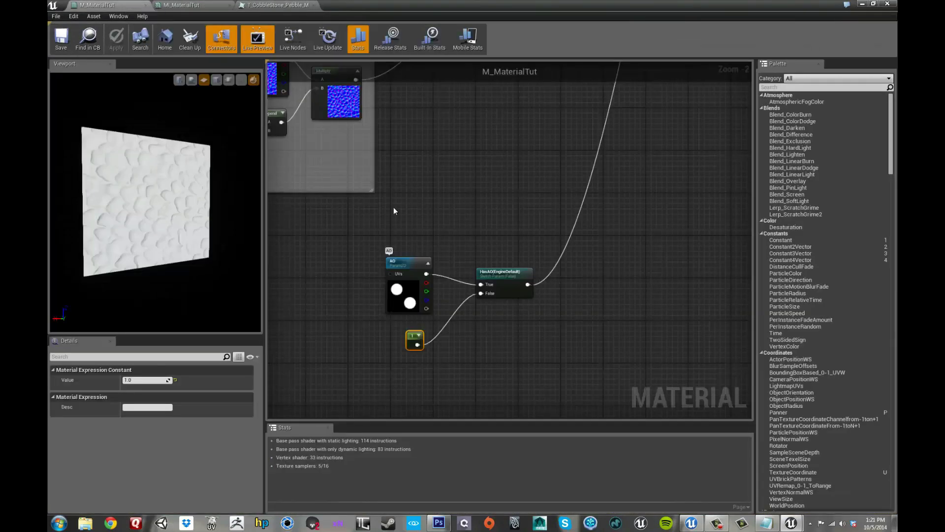
{"action": "right_click_drag", "start_coordinate": [460, 205], "coordinate": [460, 219]}
{"action": "left_click_drag", "start_coordinate": [327, 236], "coordinate": [598, 401]}
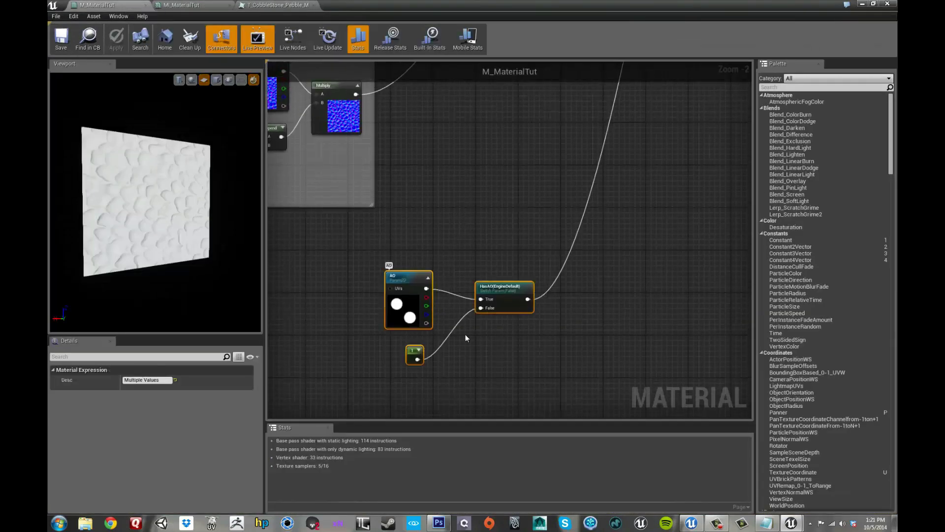
{"action": "type", "text": "c"}
{"action": "type", "text": "AO"}
{"action": "key", "text": "Return"}
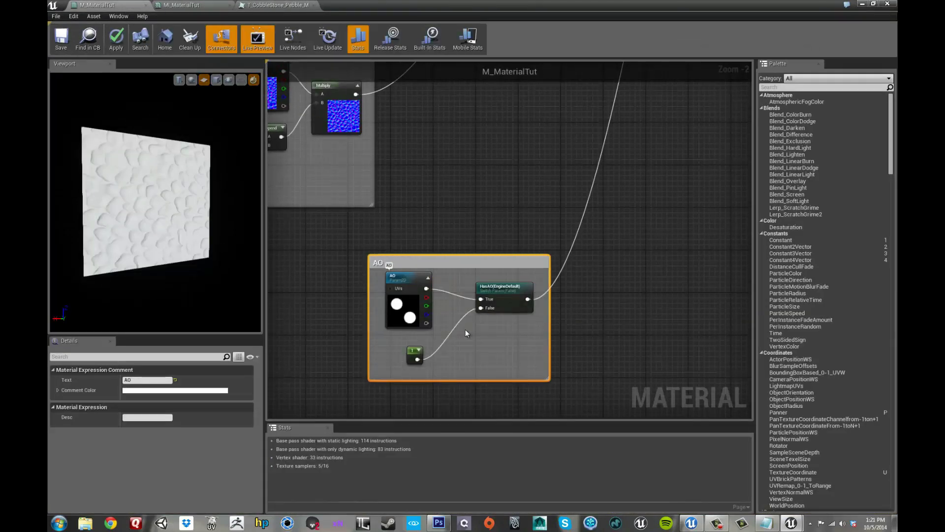
Shift the AO texture, Constant and HasAO(EngineDefault) nodes slightly down together inside the AO comment box, clear of its title
{"action": "left_click_drag", "start_coordinate": [542, 374], "coordinate": [408, 295]}
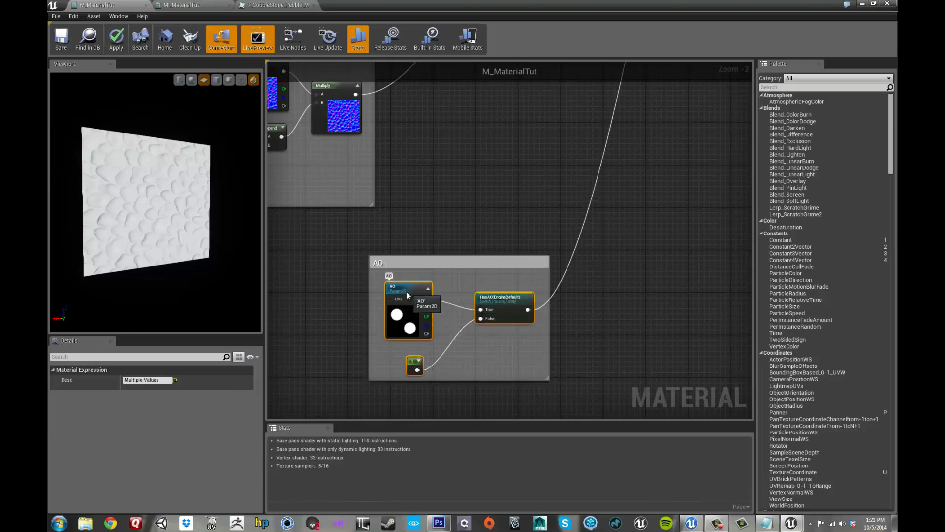
{"action": "left_click", "coordinate": [587, 330]}
{"action": "scroll", "coordinate": [537, 317], "scroll_direction": "down", "scroll_amount": 5}
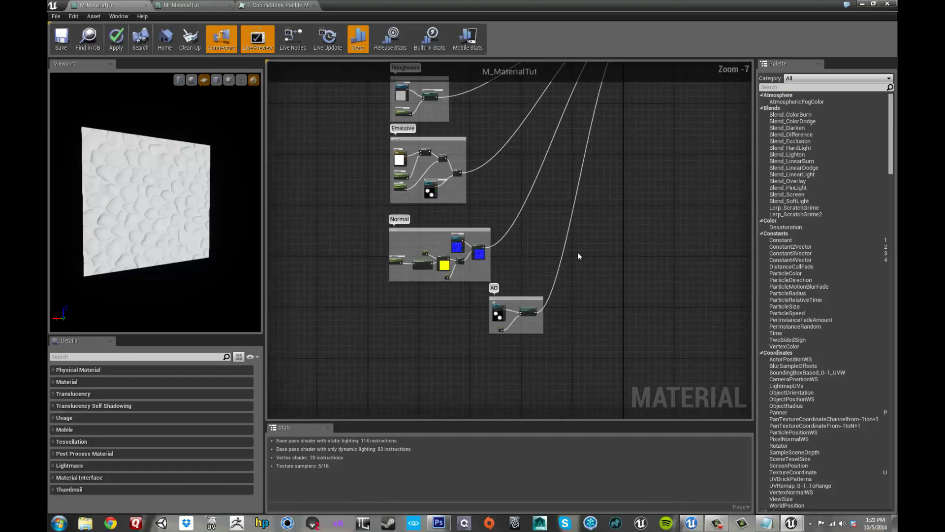
{"action": "scroll", "coordinate": [527, 327], "scroll_direction": "down", "scroll_amount": 2}
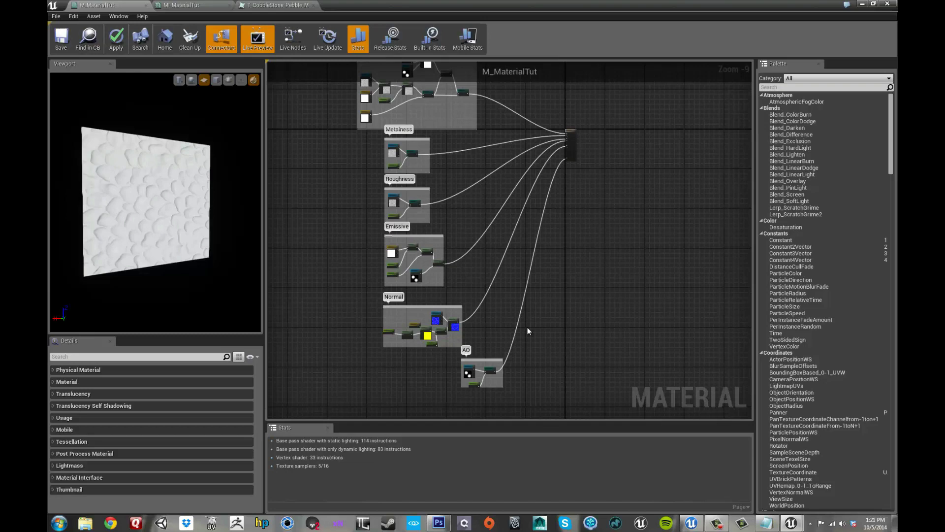